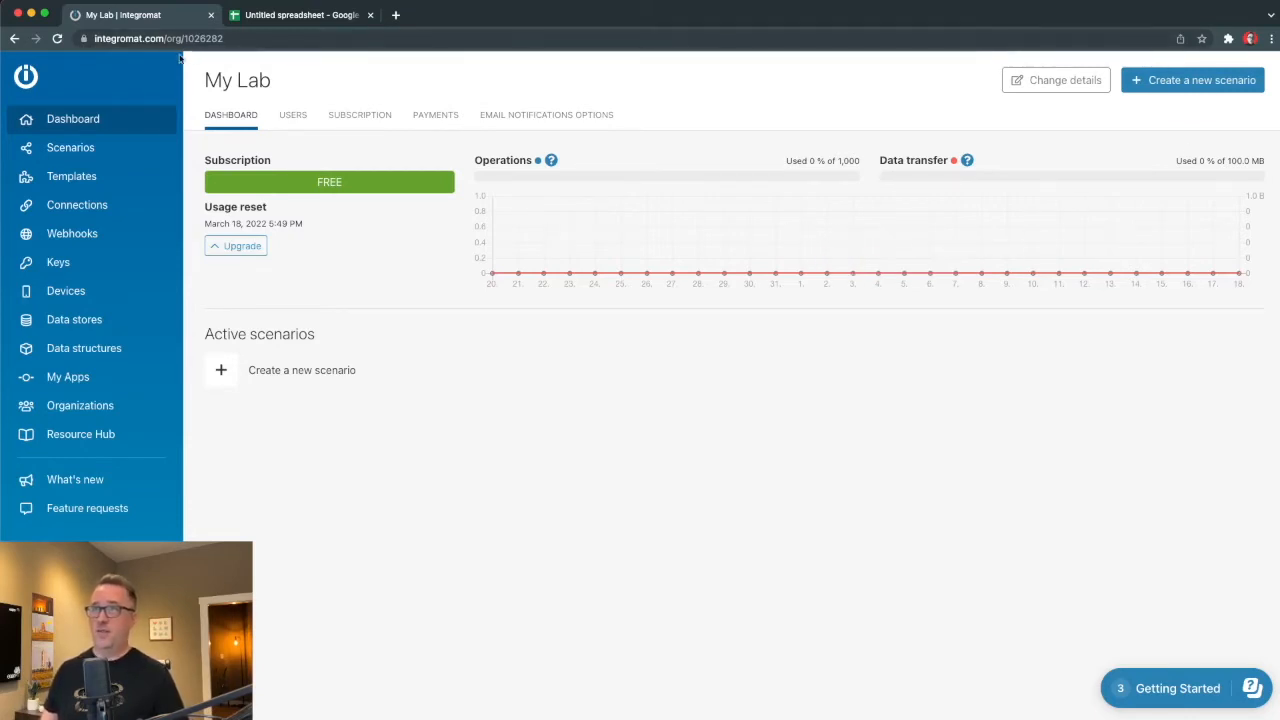
Create a new scenario and browse the app list for its first module.
{"action": "left_click", "coordinate": [1175, 84]}
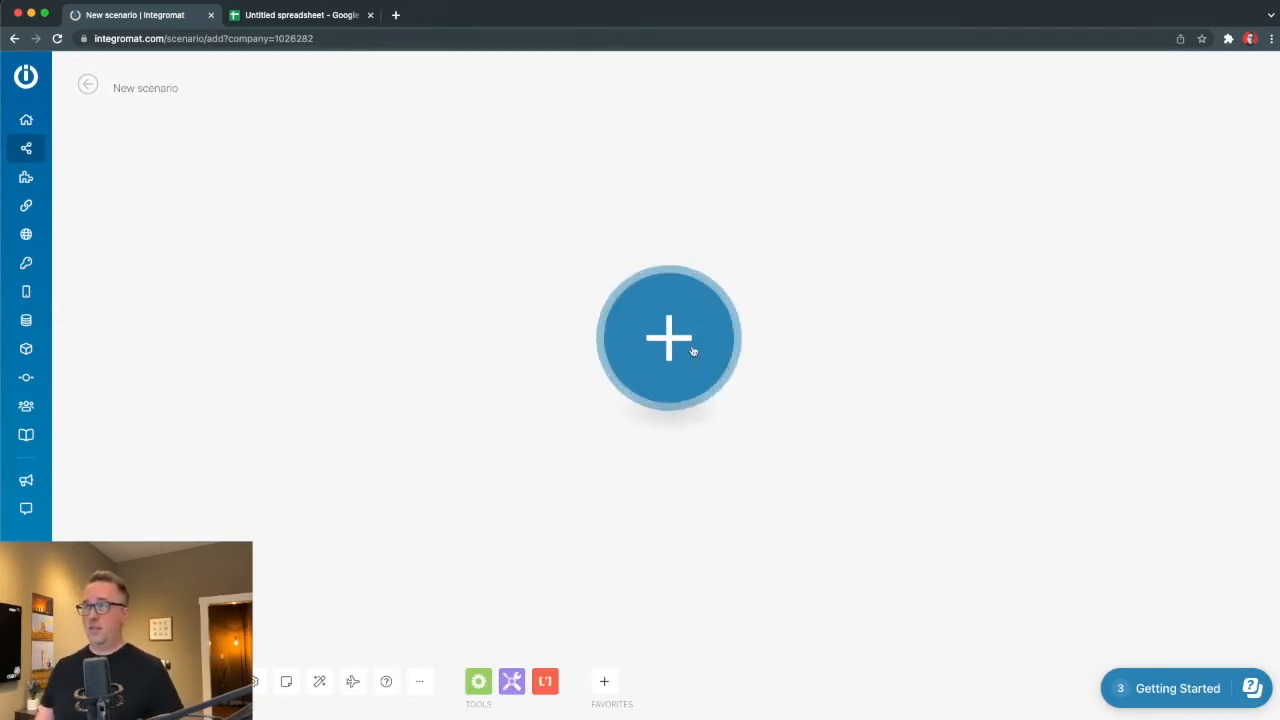
{"action": "left_click", "coordinate": [692, 350]}
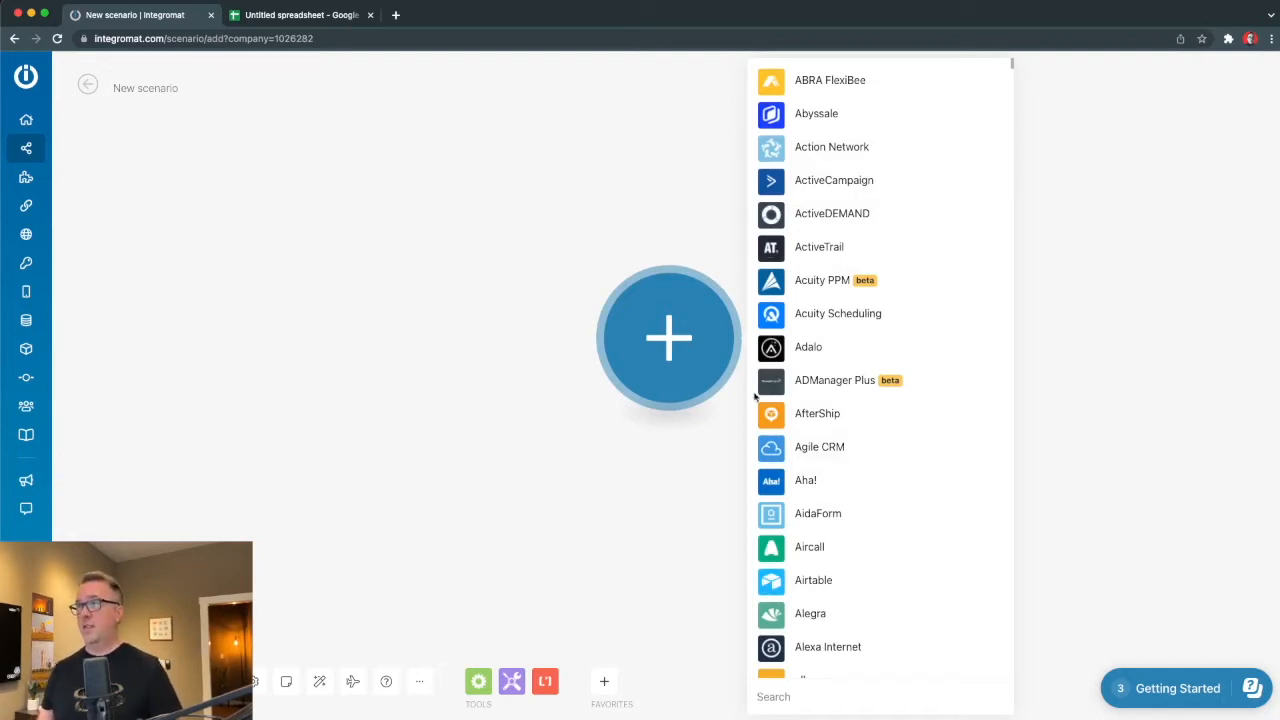
{"action": "scroll", "coordinate": [755, 398], "scroll_direction": "down", "scroll_amount": 15}
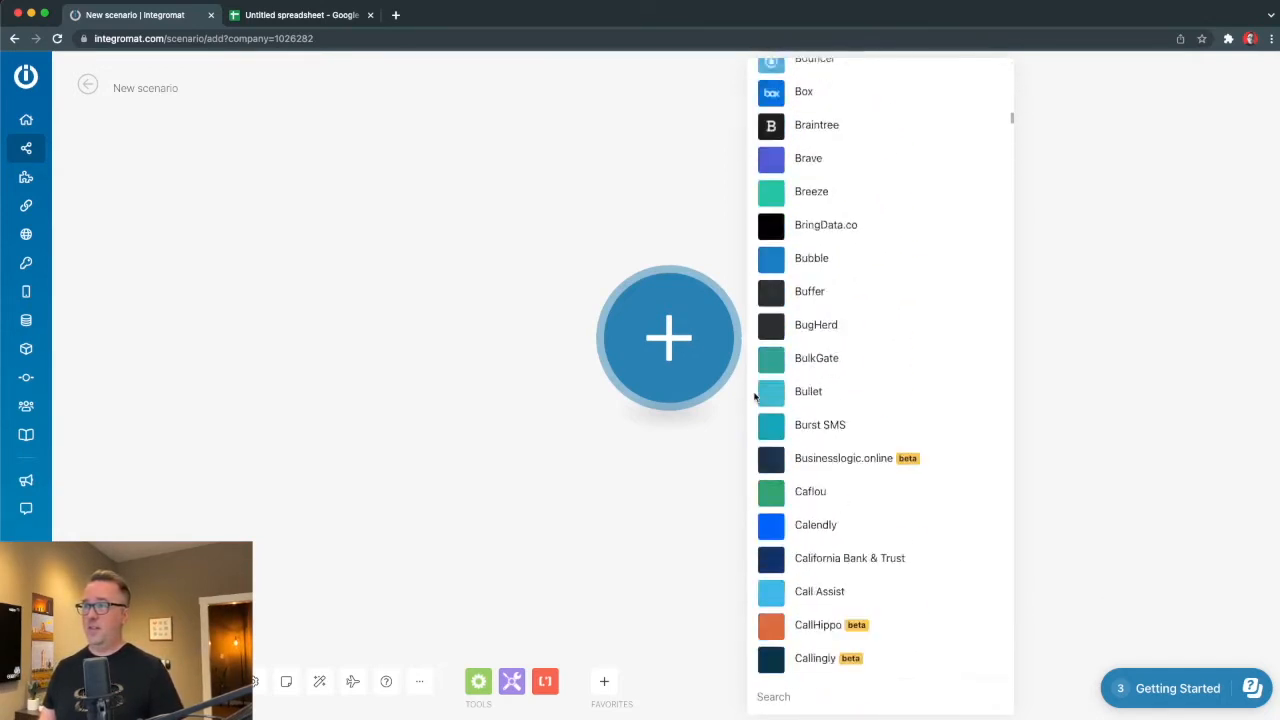
{"action": "scroll", "coordinate": [755, 398], "scroll_direction": "down", "scroll_amount": 5}
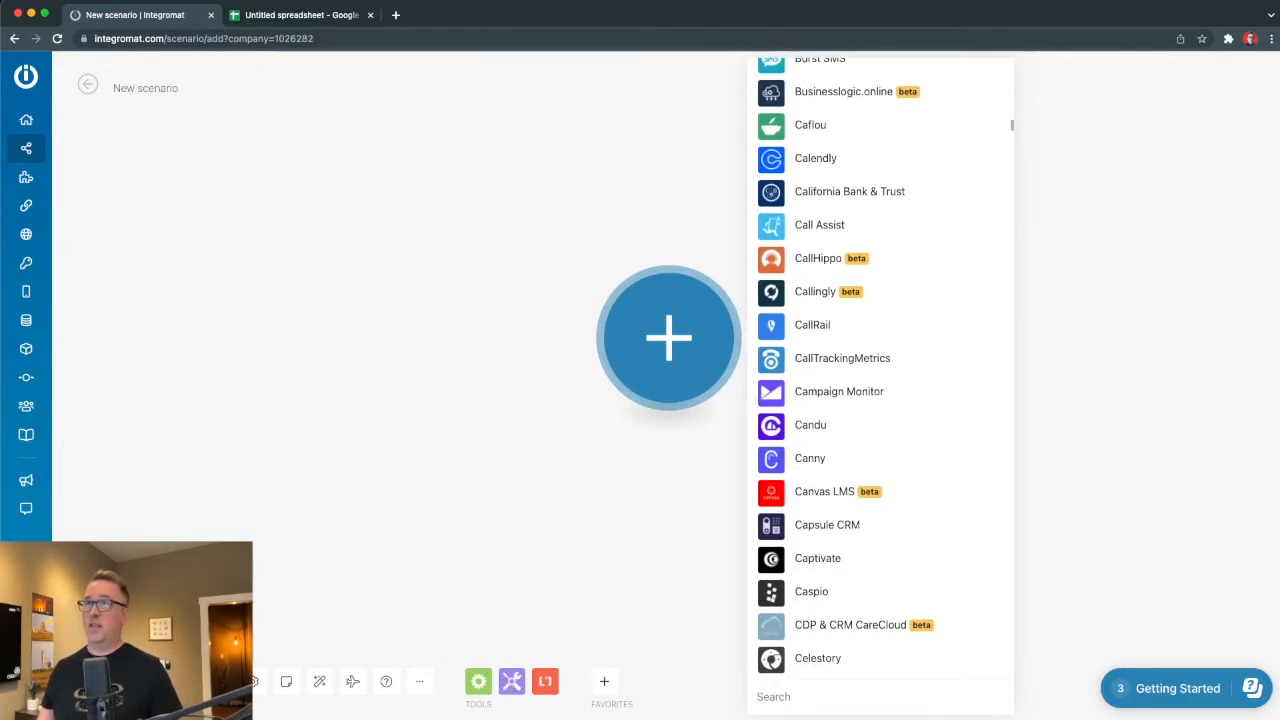
Rename the untitled Google Sheets spreadsheet to 'Hello World'.
{"action": "left_click", "coordinate": [255, 18]}
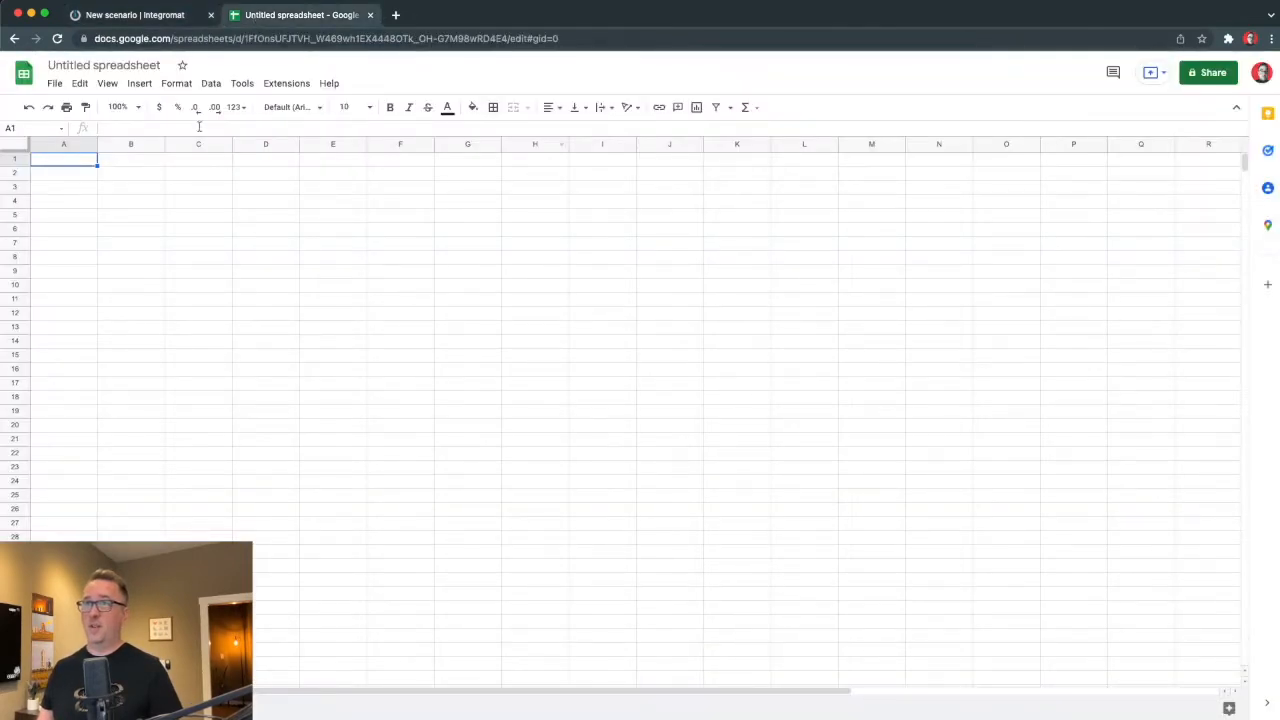
{"action": "left_click", "coordinate": [95, 65]}
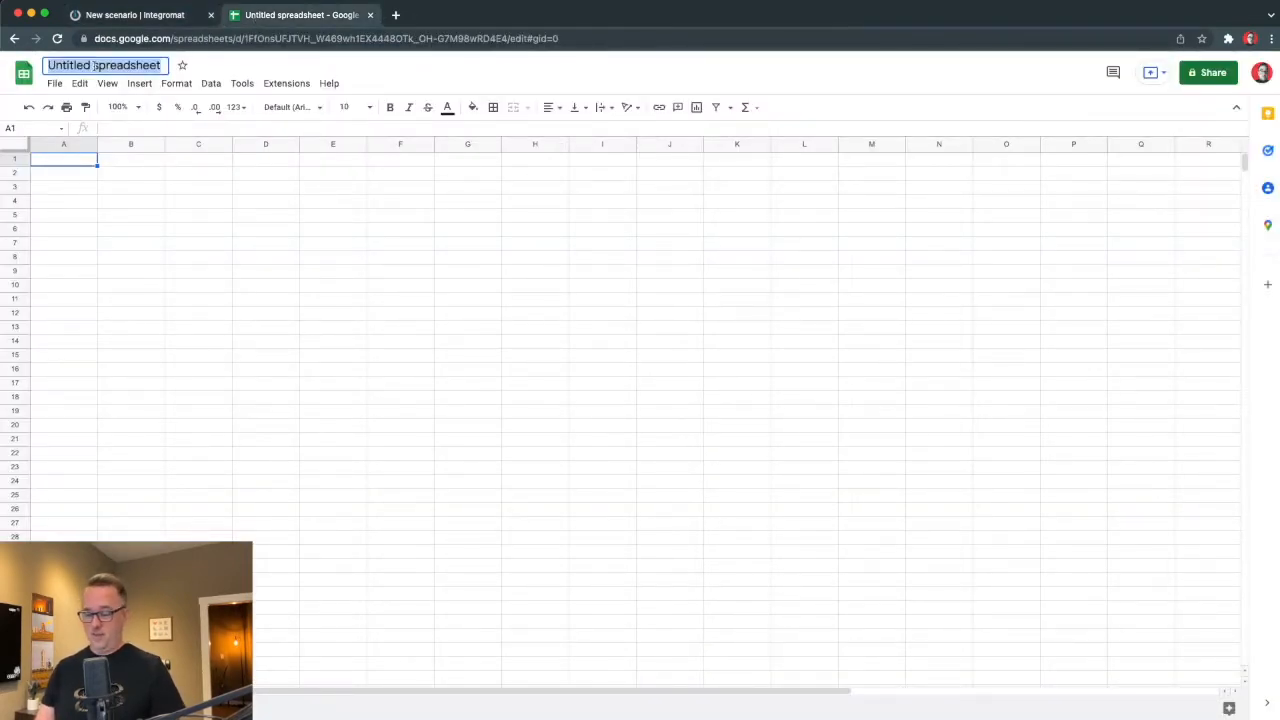
{"action": "type", "text": "Hellow W"}
{"action": "key", "text": "BackSpace"}
{"action": "key", "text": "BackSpace"}
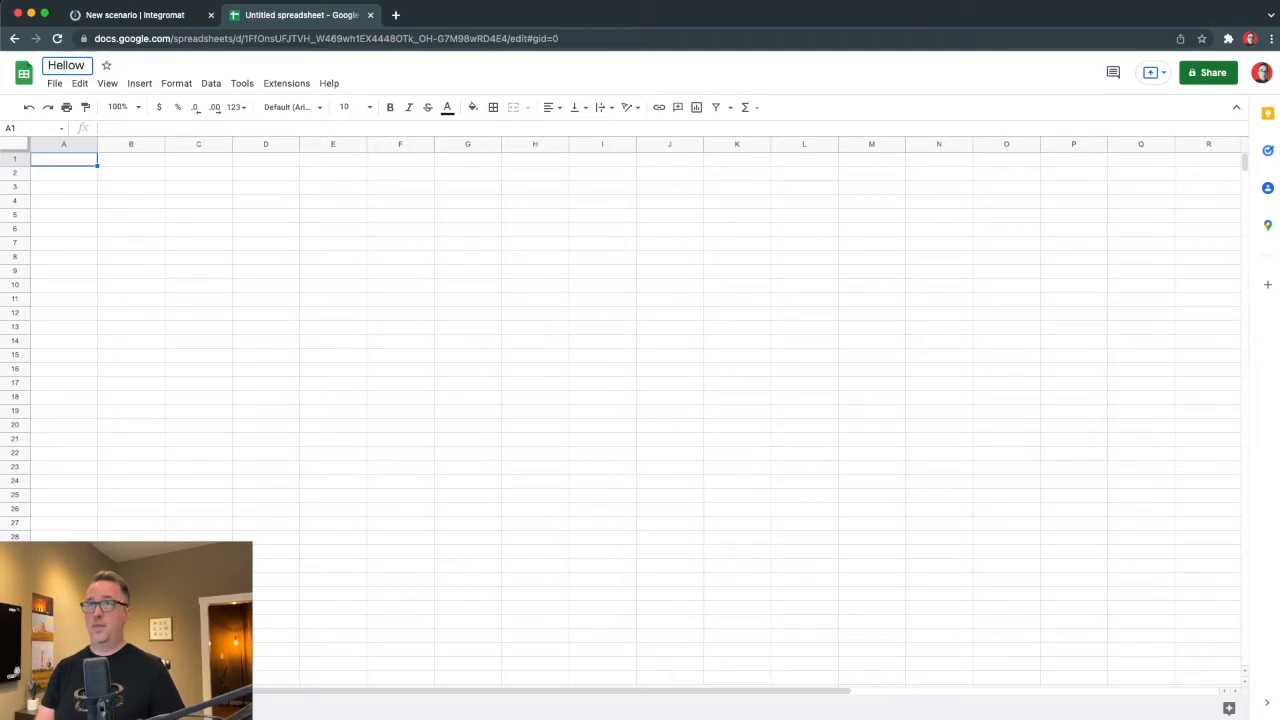
{"action": "key", "text": "BackSpace"}
{"action": "type", "text": "World"}
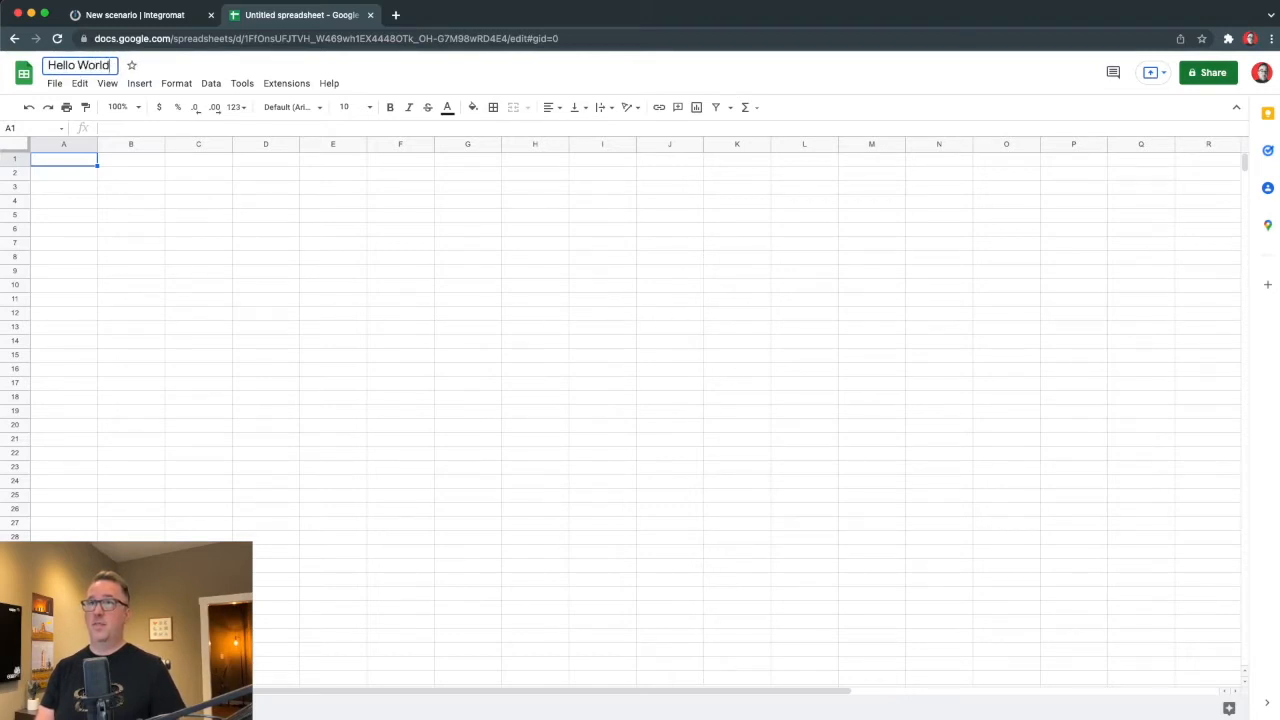
{"action": "key", "text": "Return"}
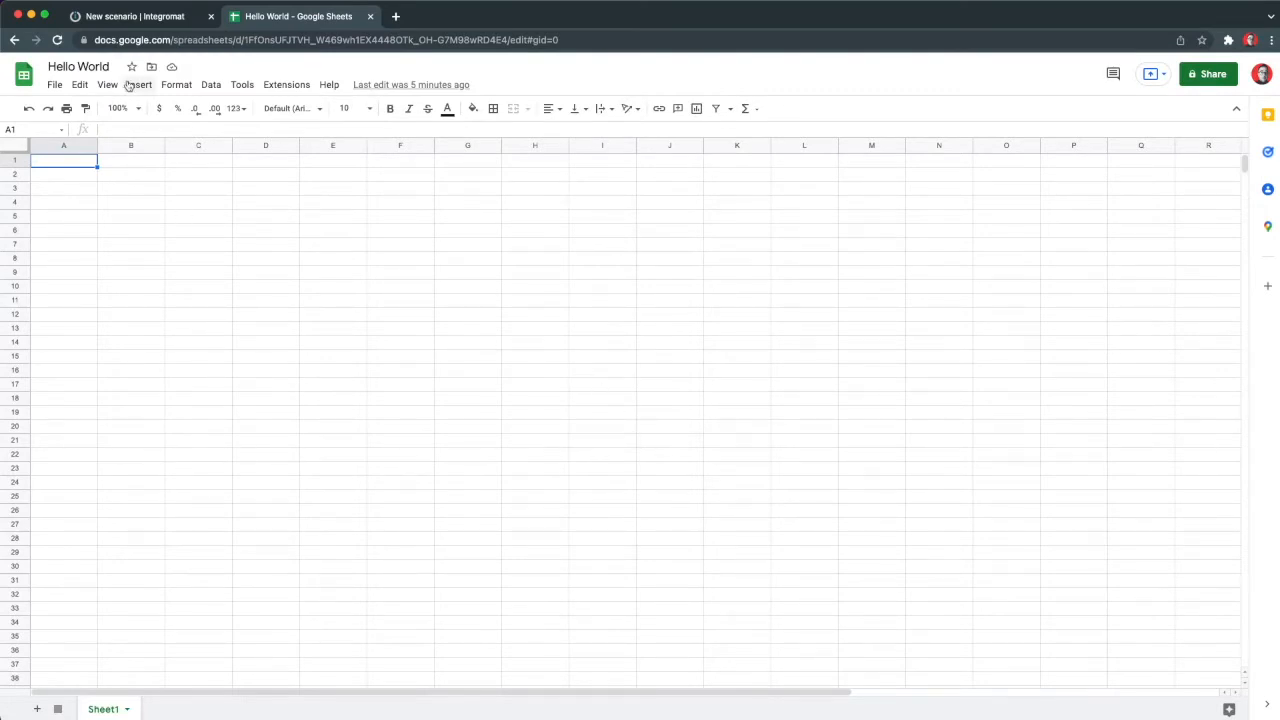
{"action": "left_click", "coordinate": [127, 18]}
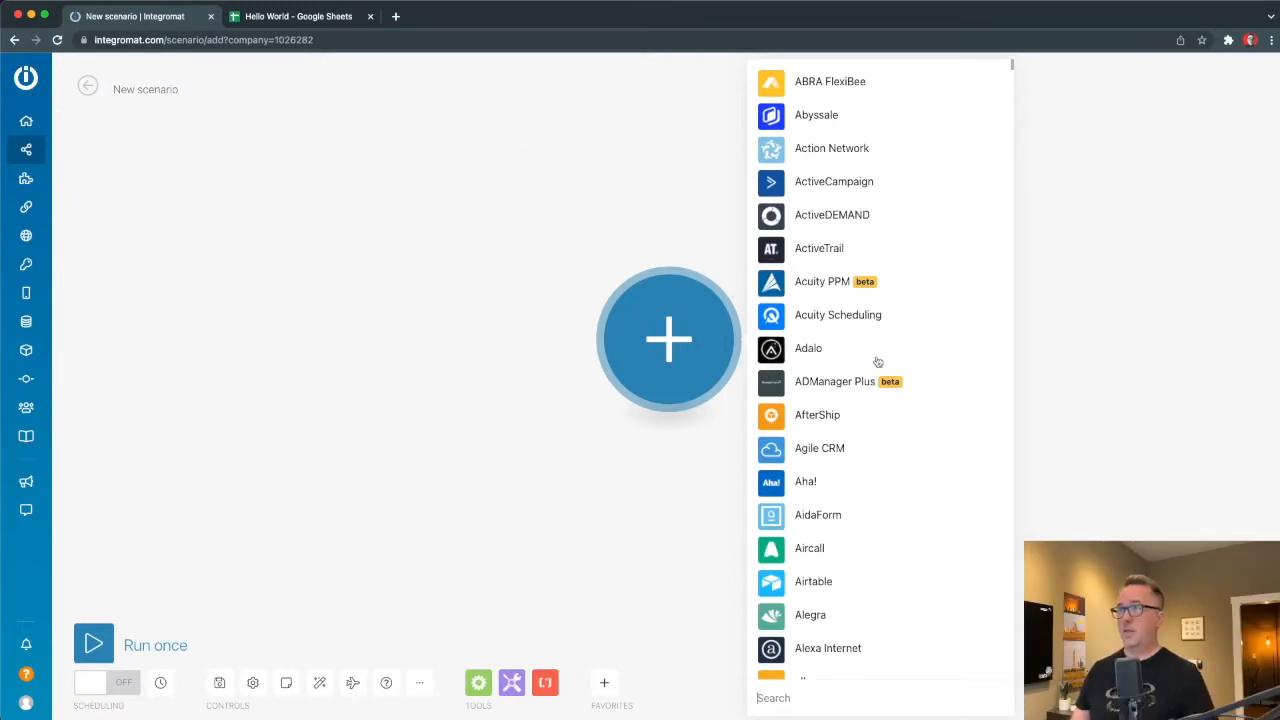
Search apps for 'shee', pick Google Sheets and add its 'Add a Row' action.
{"action": "scroll", "coordinate": [877, 361], "scroll_direction": "down", "scroll_amount": 10}
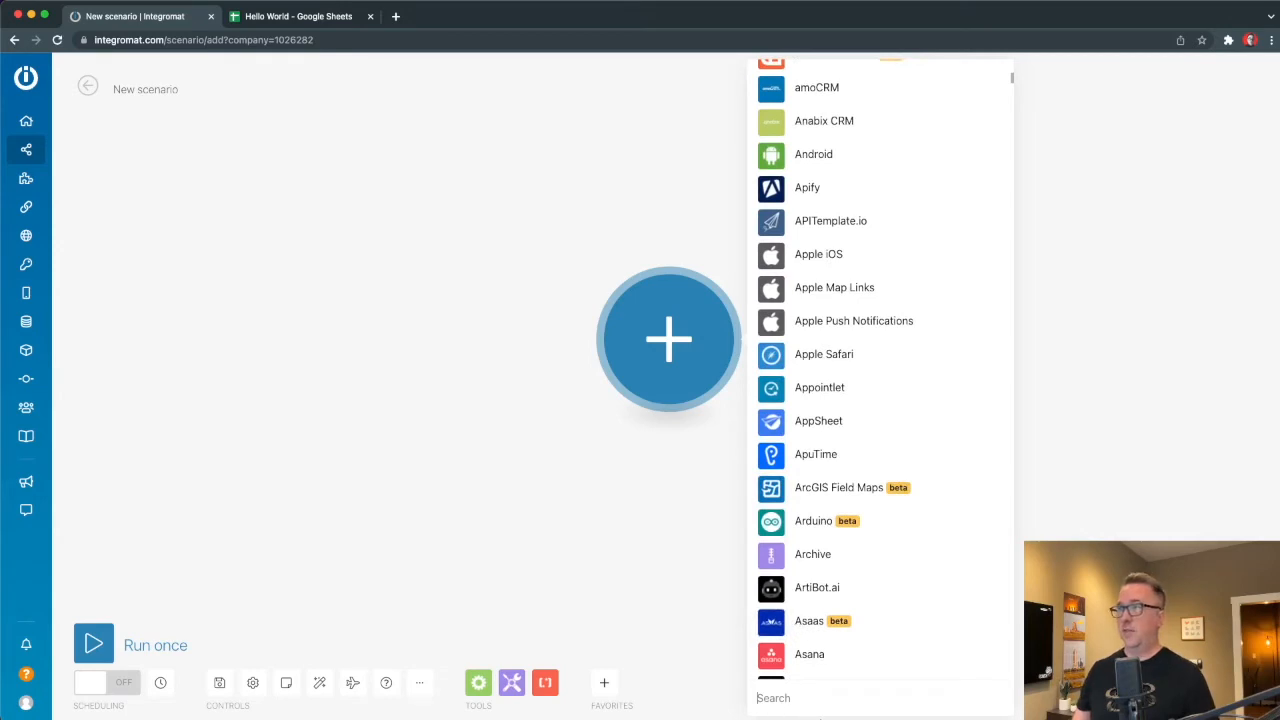
{"action": "left_click", "coordinate": [786, 698]}
{"action": "type", "text": "shee"}
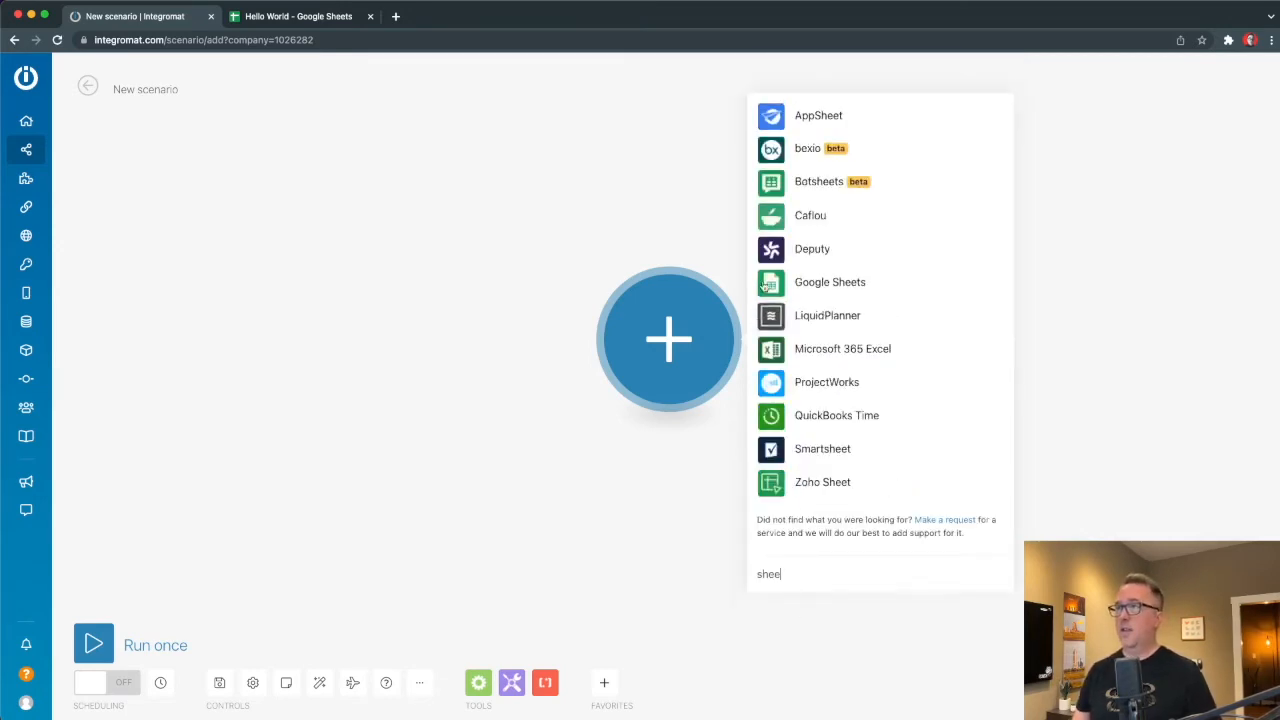
{"action": "left_click", "coordinate": [773, 283]}
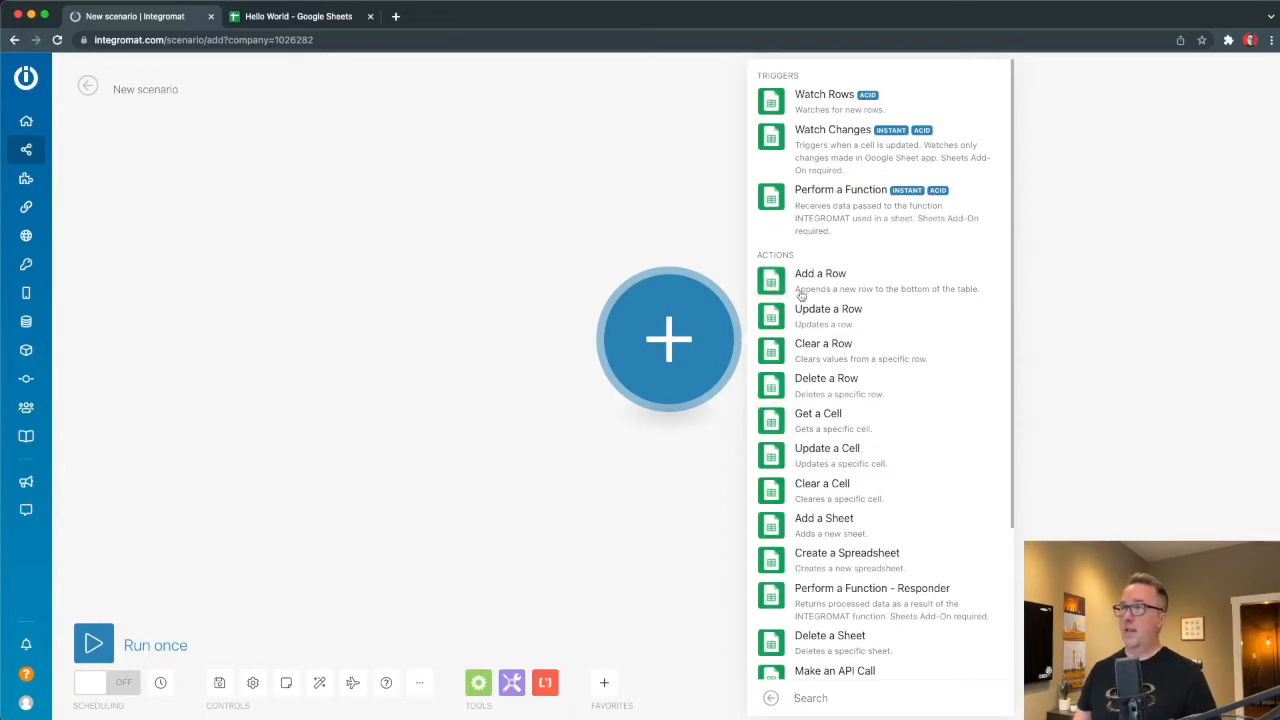
{"action": "scroll", "coordinate": [871, 451], "scroll_direction": "down", "scroll_amount": 3}
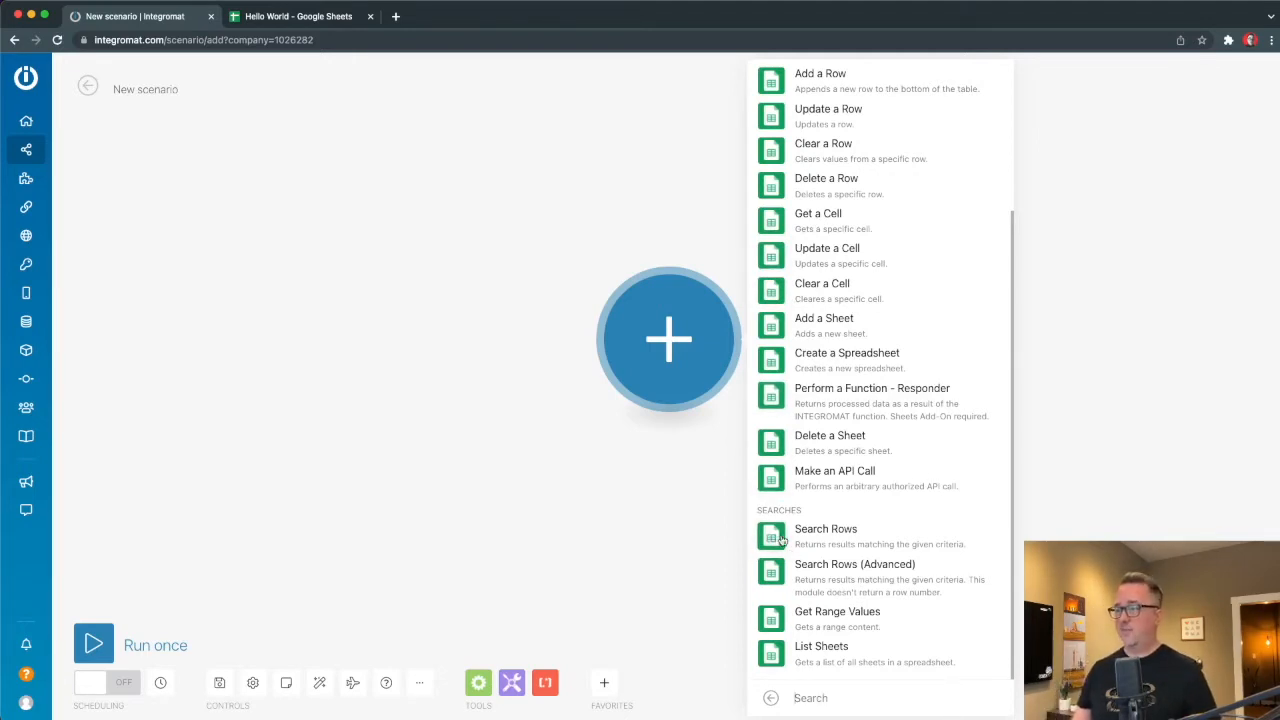
{"action": "scroll", "coordinate": [818, 275], "scroll_direction": "up", "scroll_amount": 3}
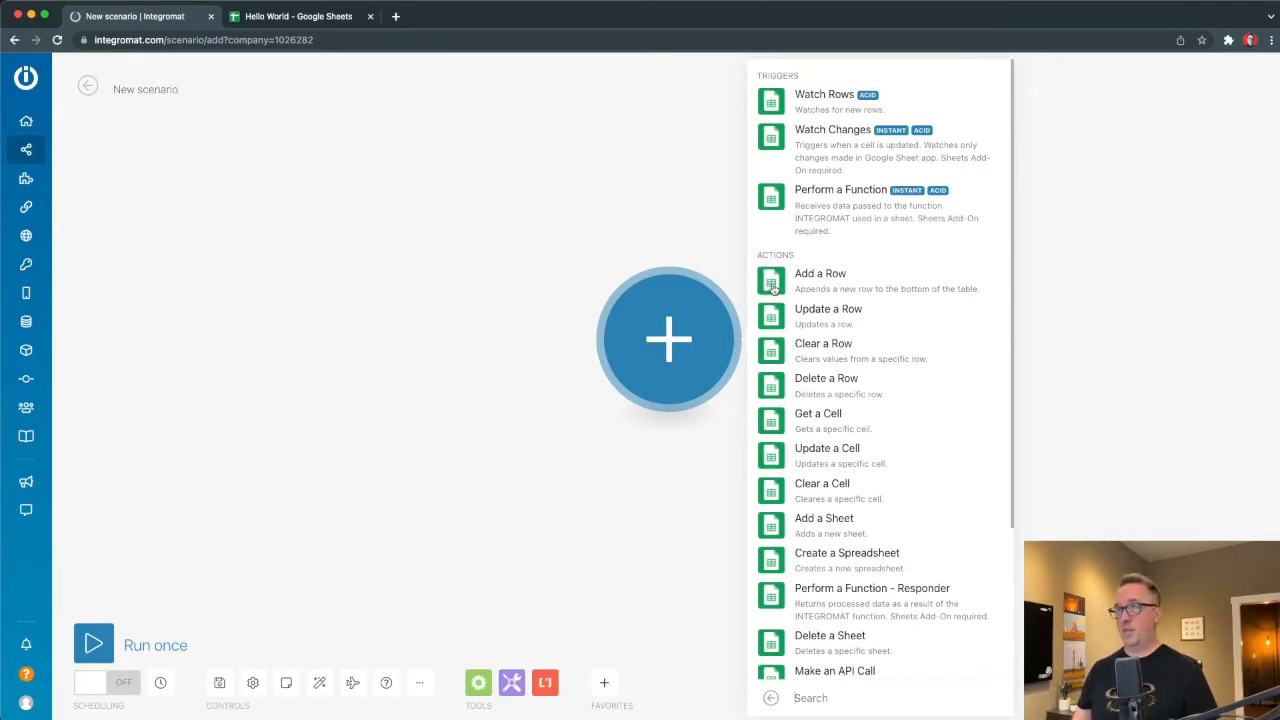
{"action": "left_click", "coordinate": [773, 286]}
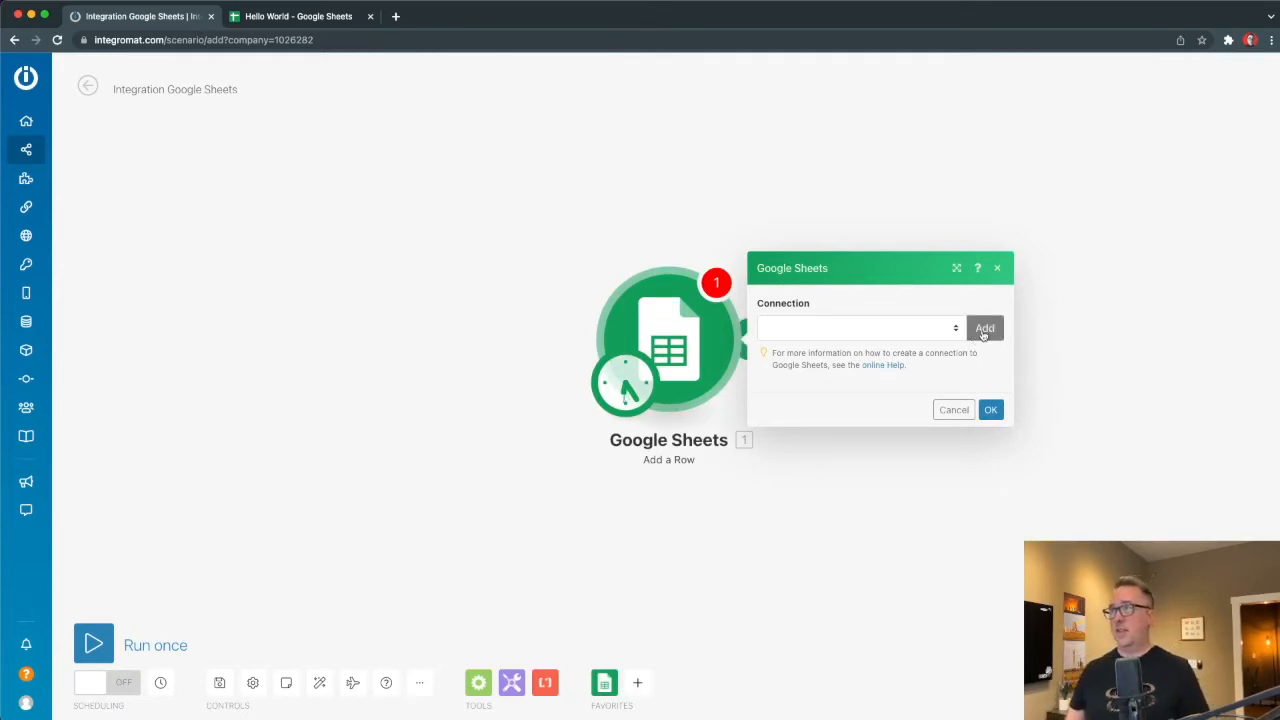
Create and authorize a new Google connection for the Add a Row module.
{"action": "left_click", "coordinate": [919, 333]}
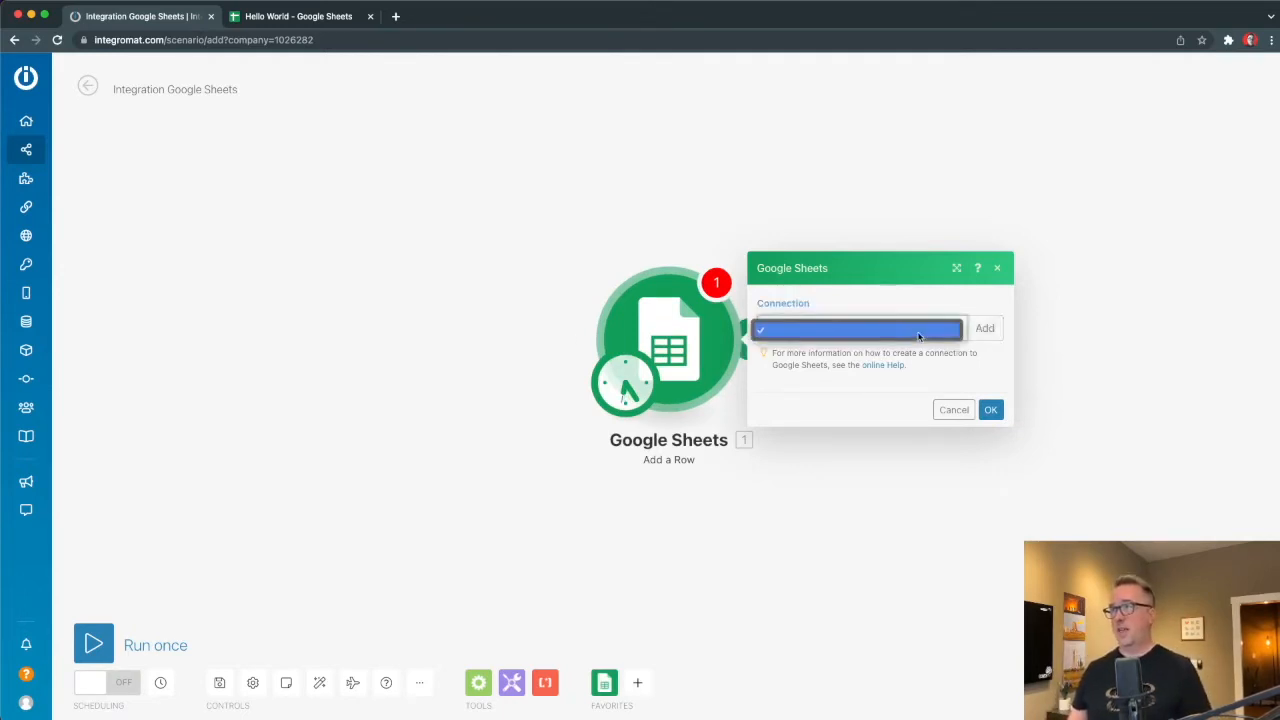
{"action": "left_click", "coordinate": [858, 302]}
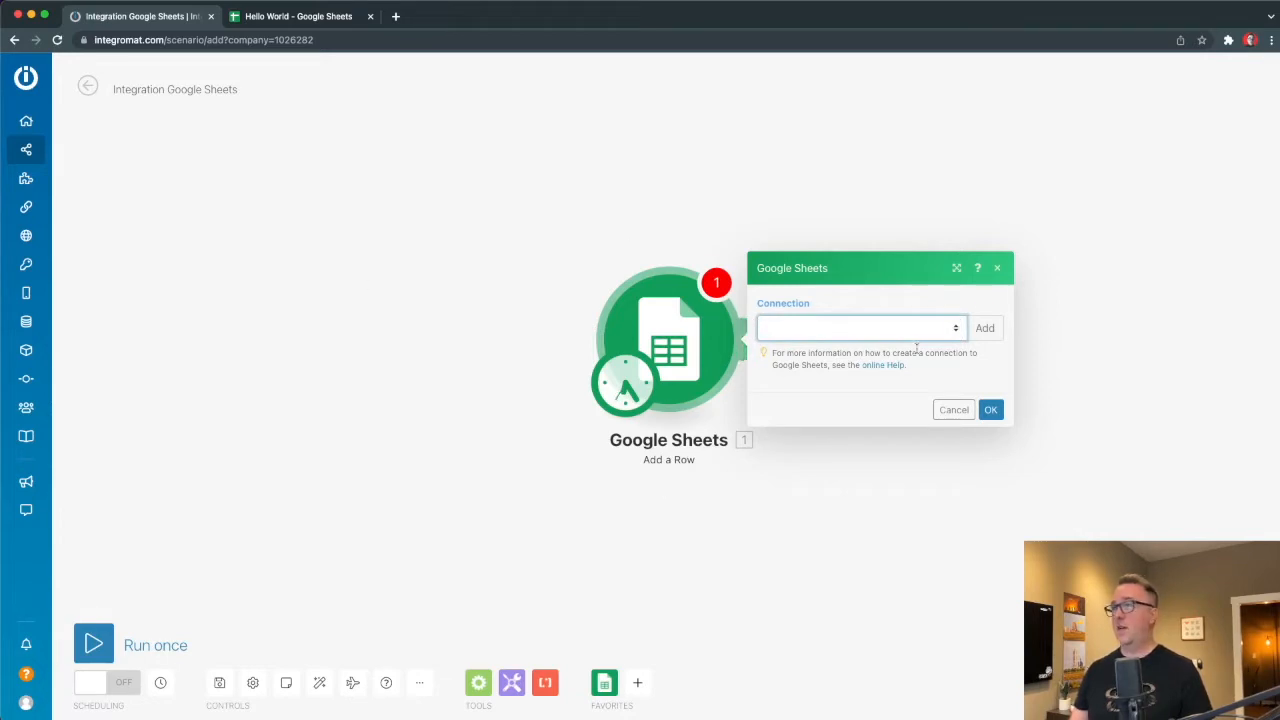
{"action": "left_click", "coordinate": [985, 330]}
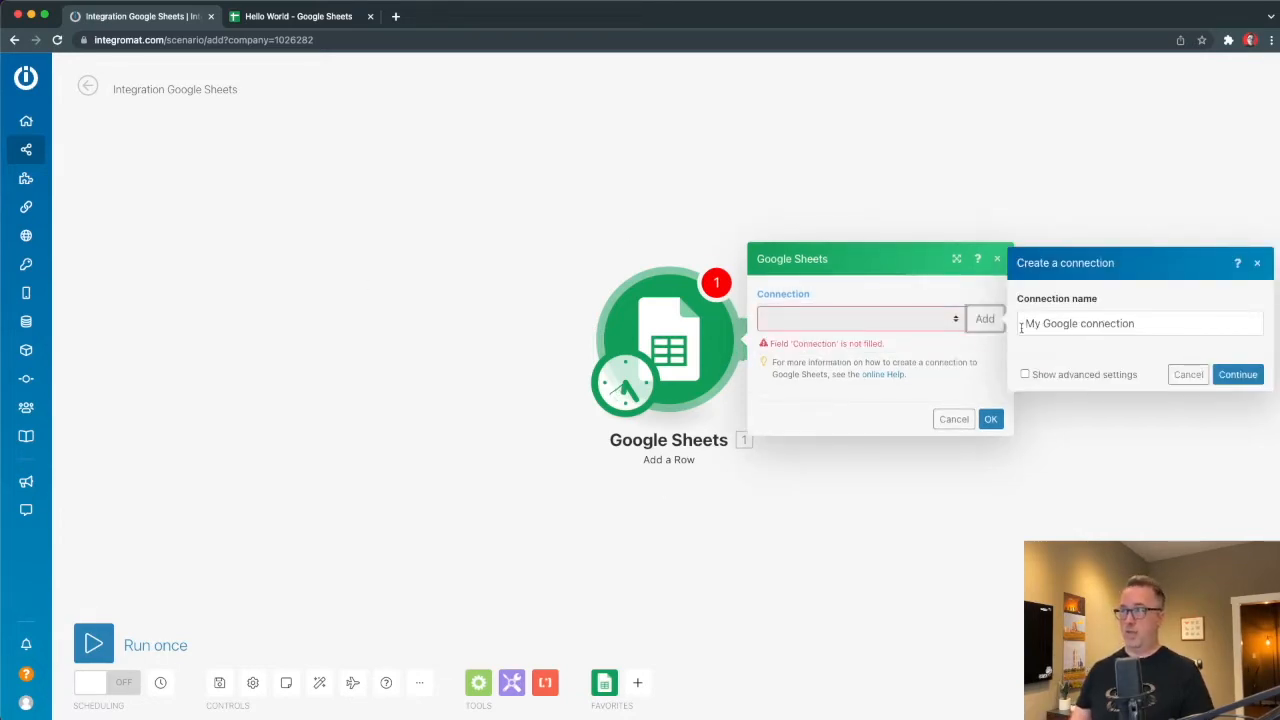
{"action": "left_click", "coordinate": [1238, 375]}
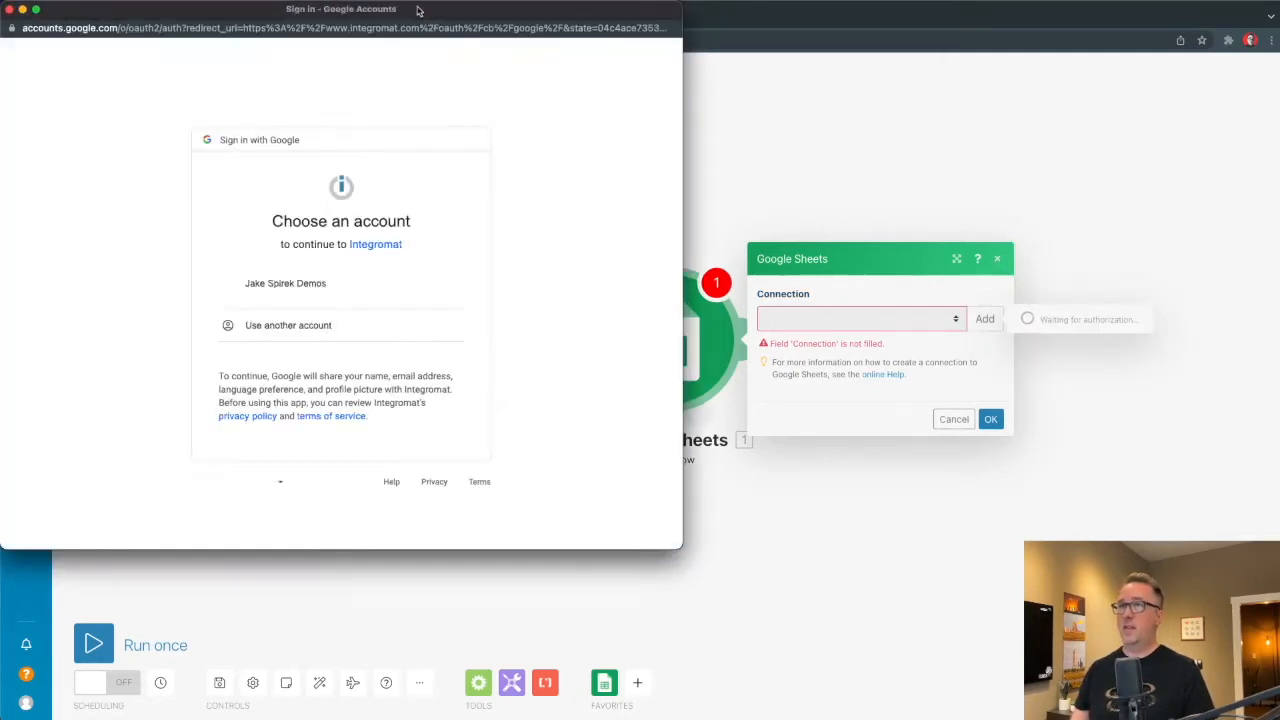
{"action": "left_click", "coordinate": [453, 398]}
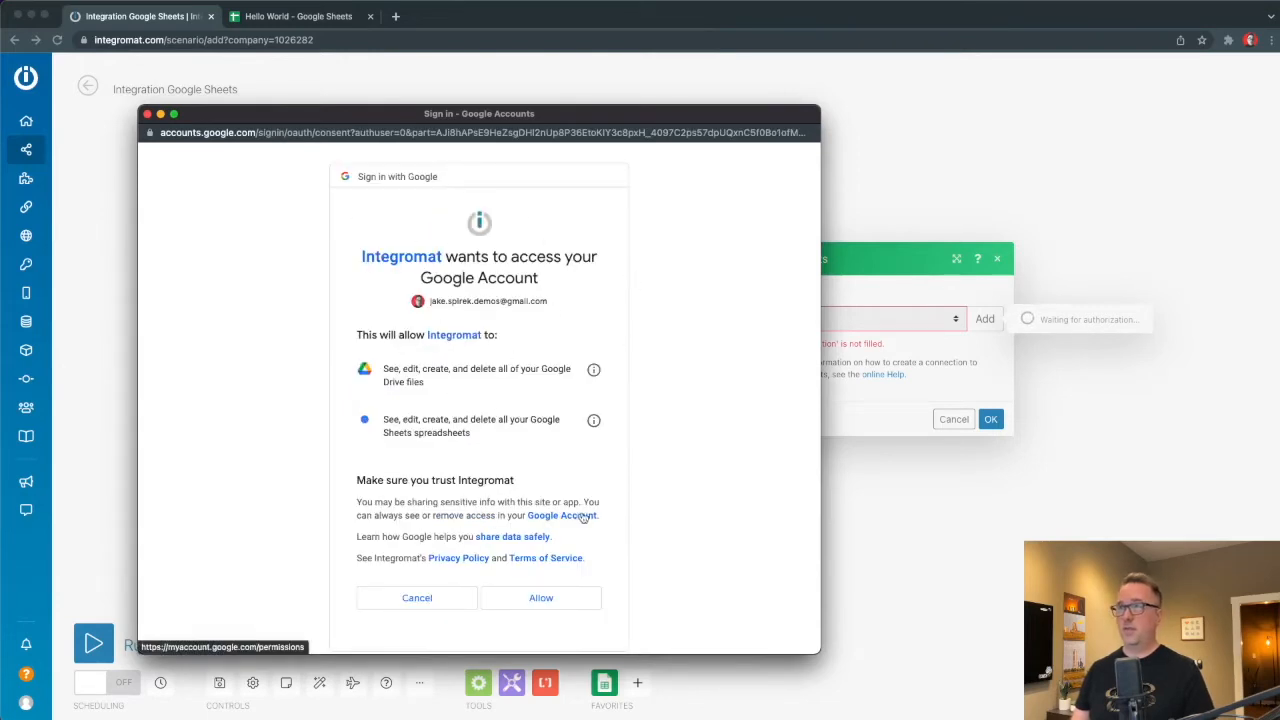
{"action": "left_click", "coordinate": [555, 602]}
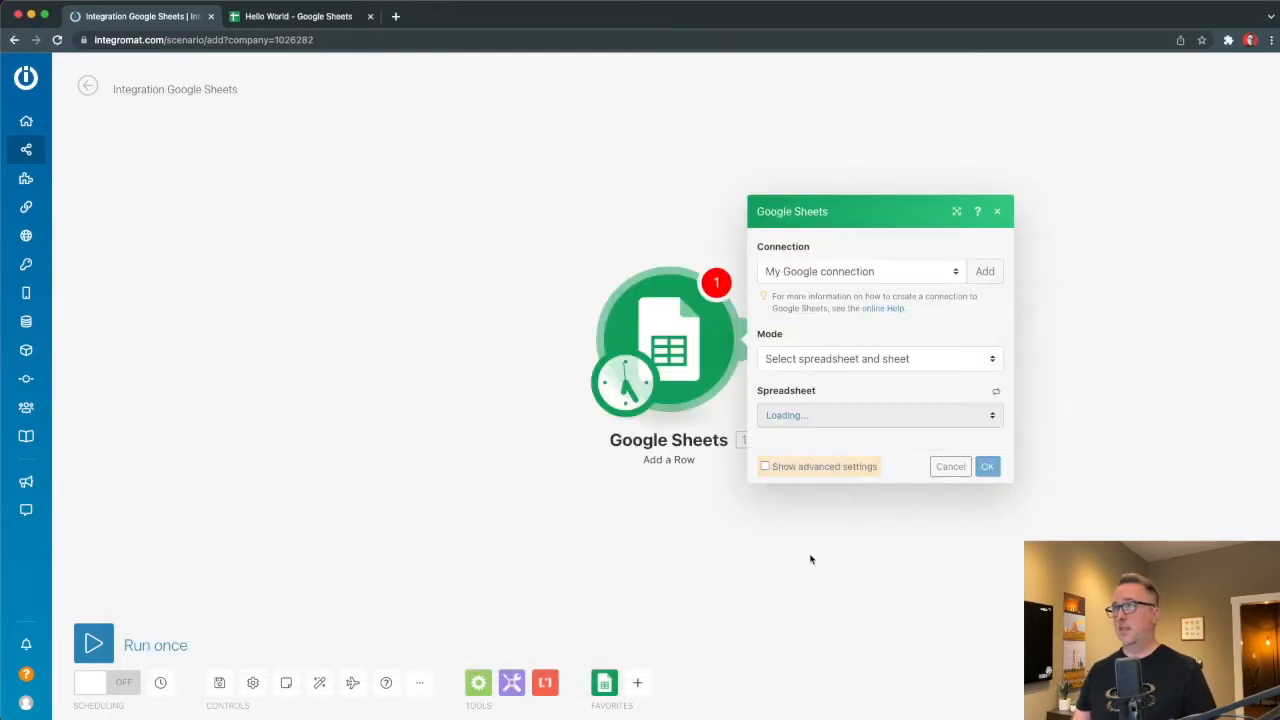
Point the Add a Row module at the Hello World spreadsheet and its Sheet1.
{"action": "left_click", "coordinate": [837, 360]}
{"action": "left_click", "coordinate": [858, 363]}
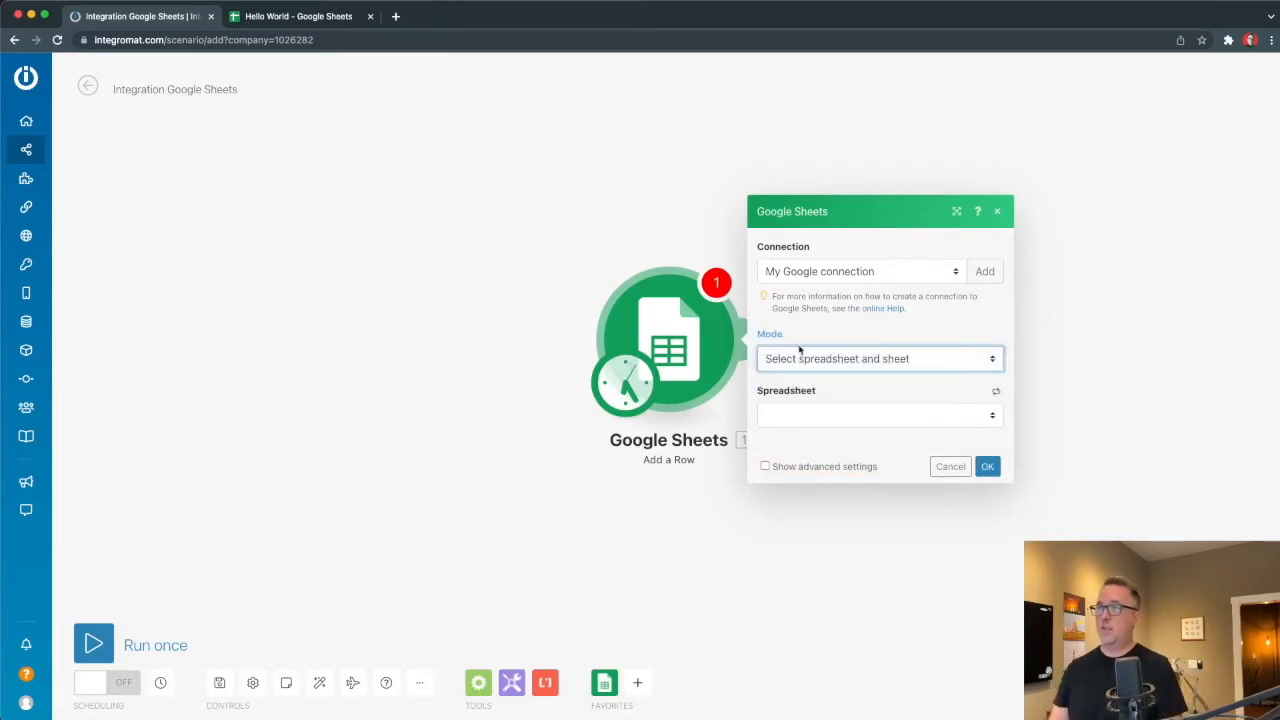
{"action": "left_click", "coordinate": [822, 362]}
{"action": "left_click", "coordinate": [859, 376]}
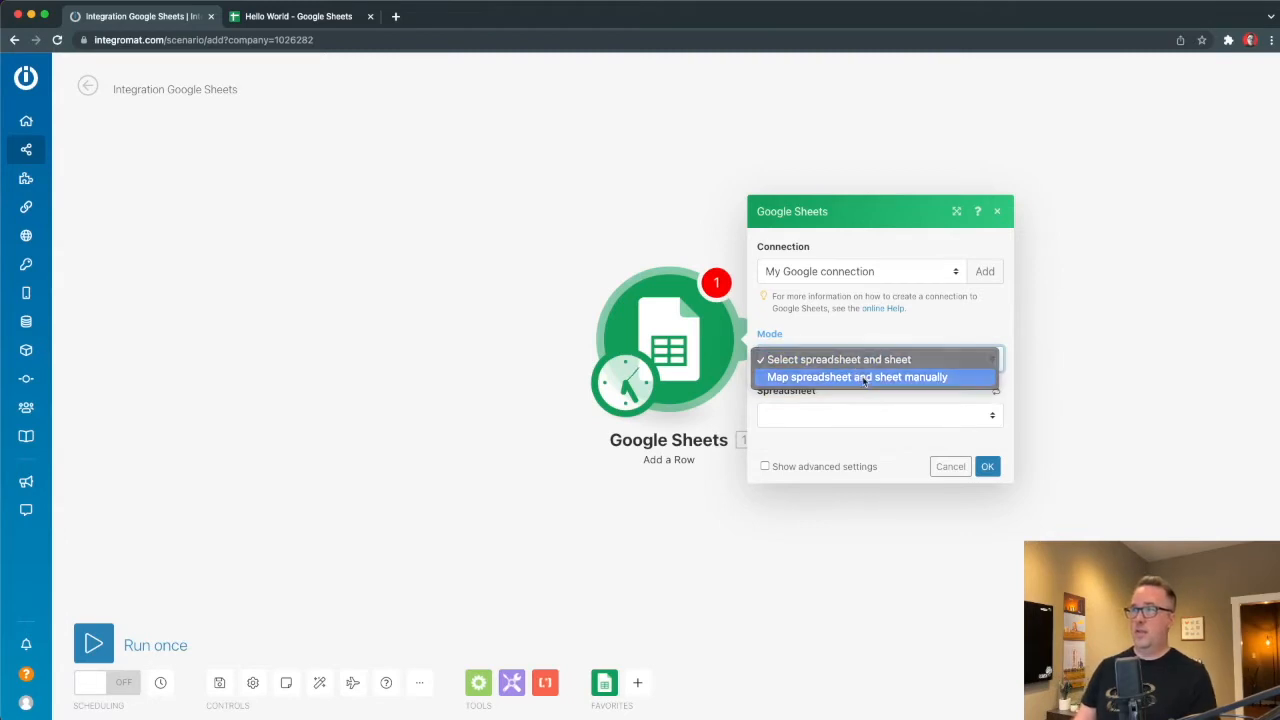
{"action": "left_click", "coordinate": [785, 330]}
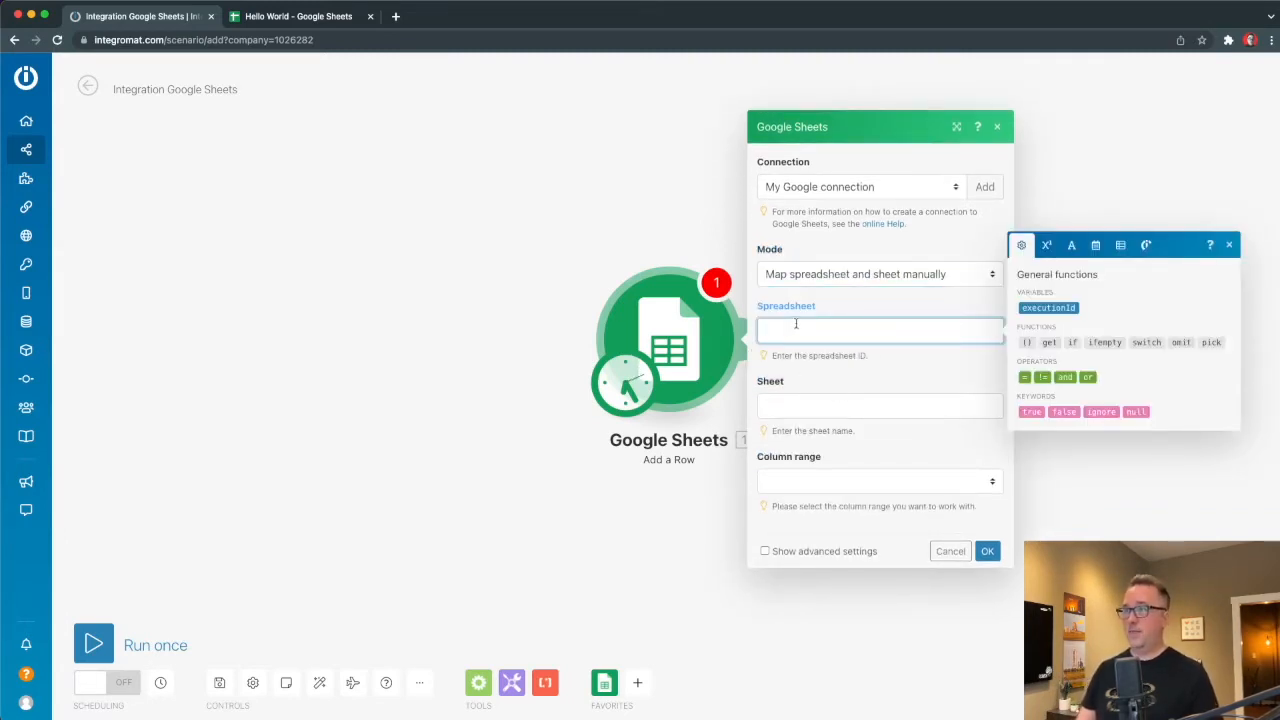
{"action": "left_click", "coordinate": [860, 274]}
{"action": "left_click", "coordinate": [830, 251]}
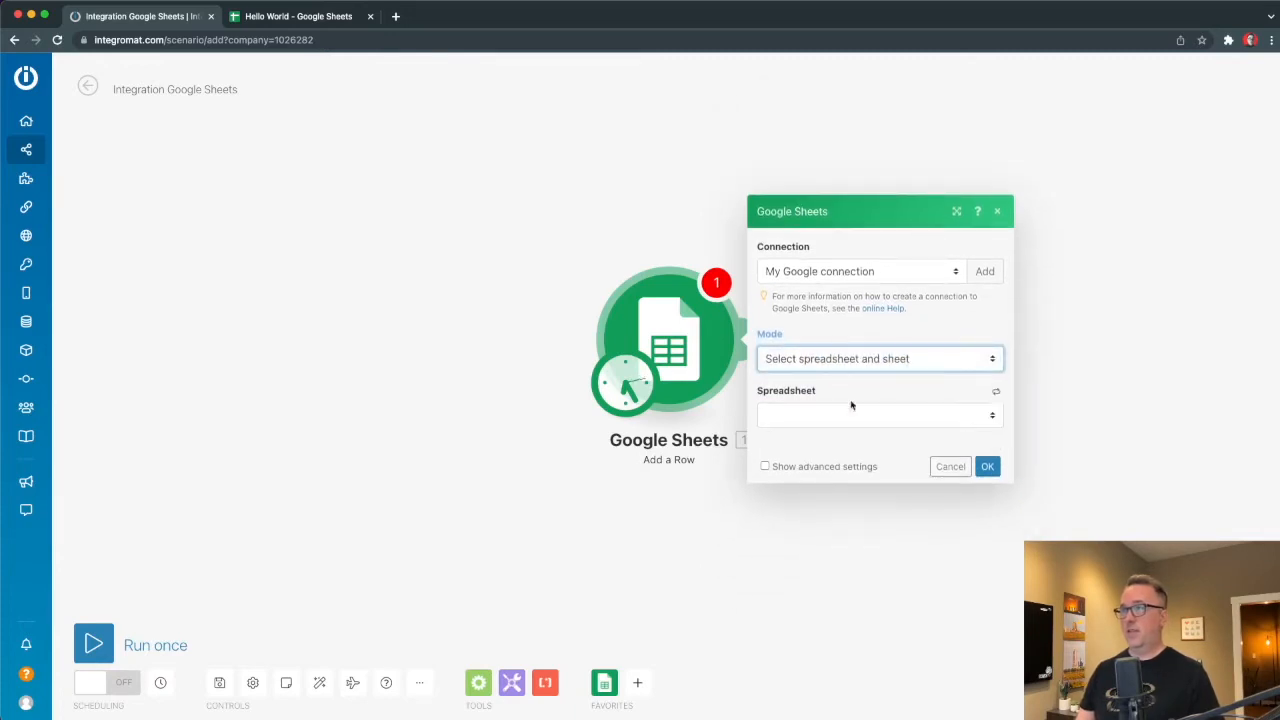
{"action": "left_click", "coordinate": [807, 417]}
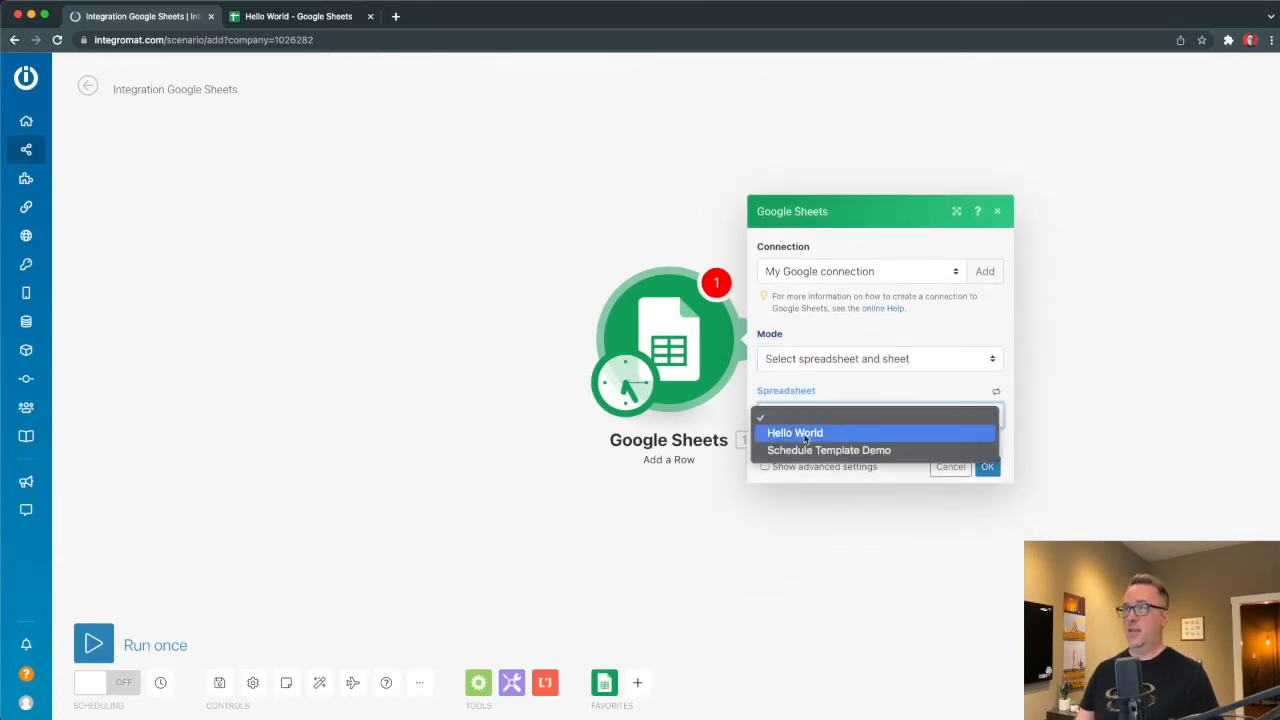
{"action": "left_click", "coordinate": [805, 433]}
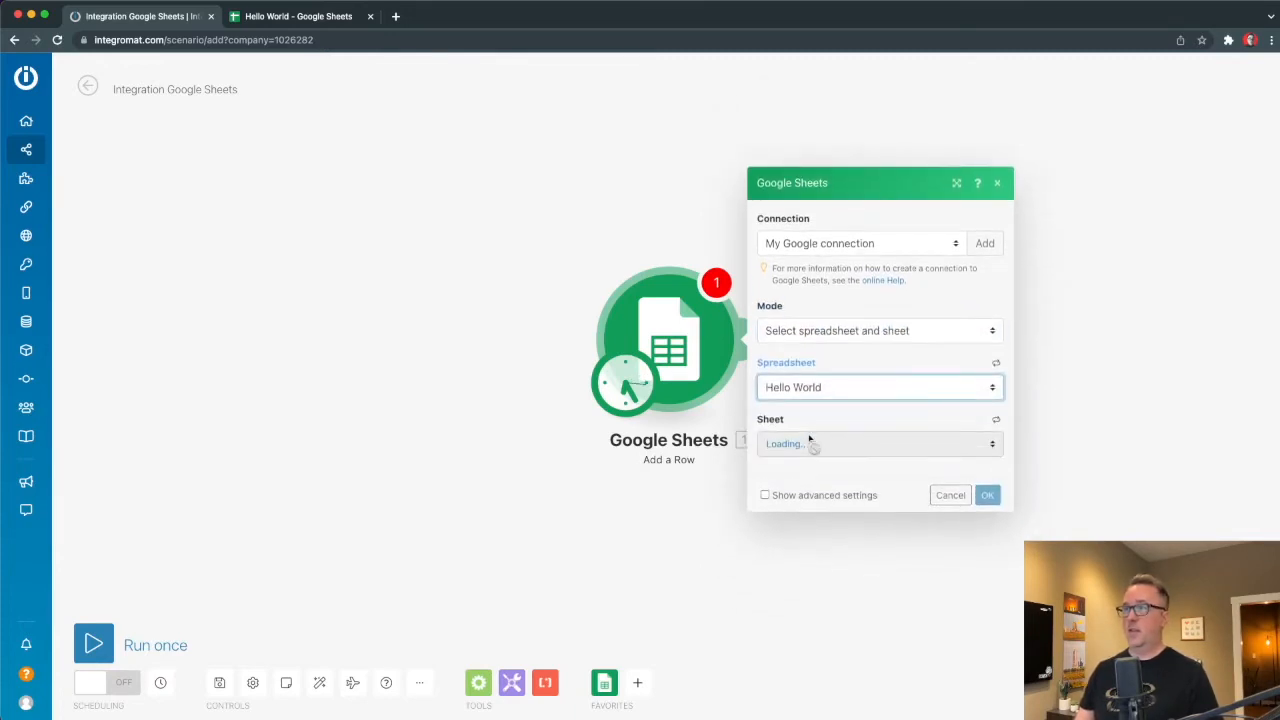
{"action": "left_click", "coordinate": [864, 453]}
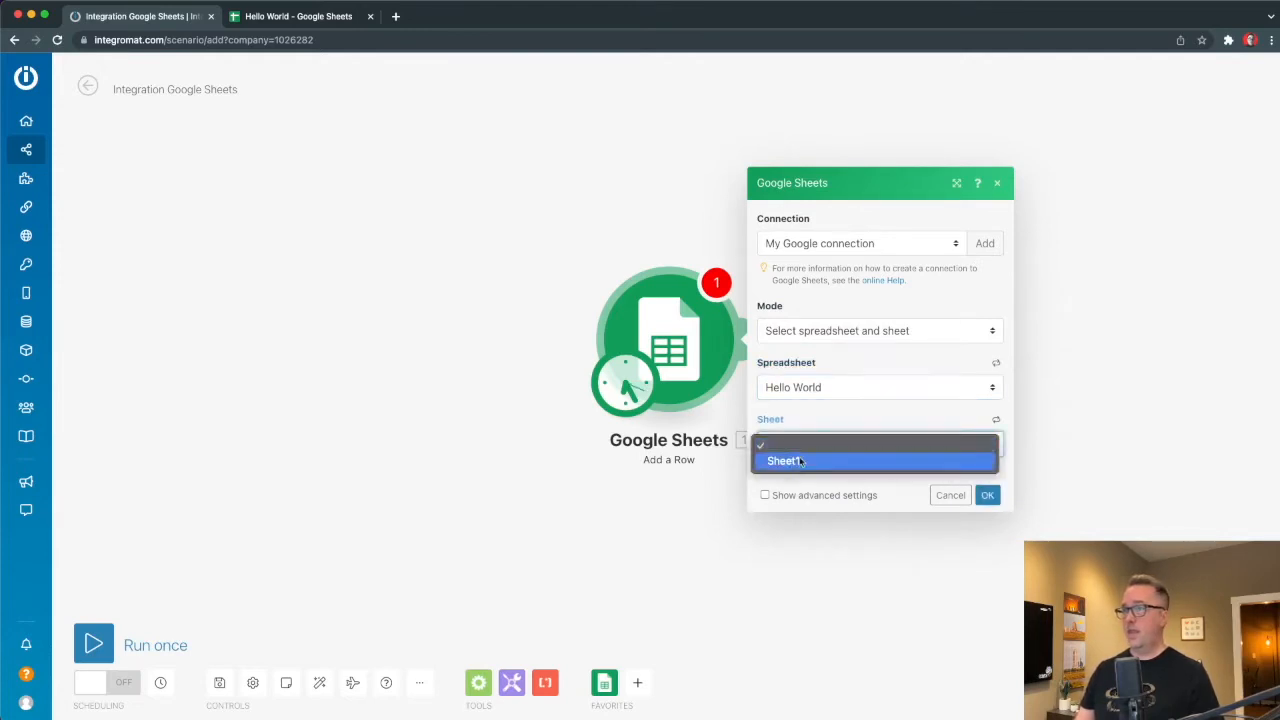
{"action": "left_click", "coordinate": [790, 458]}
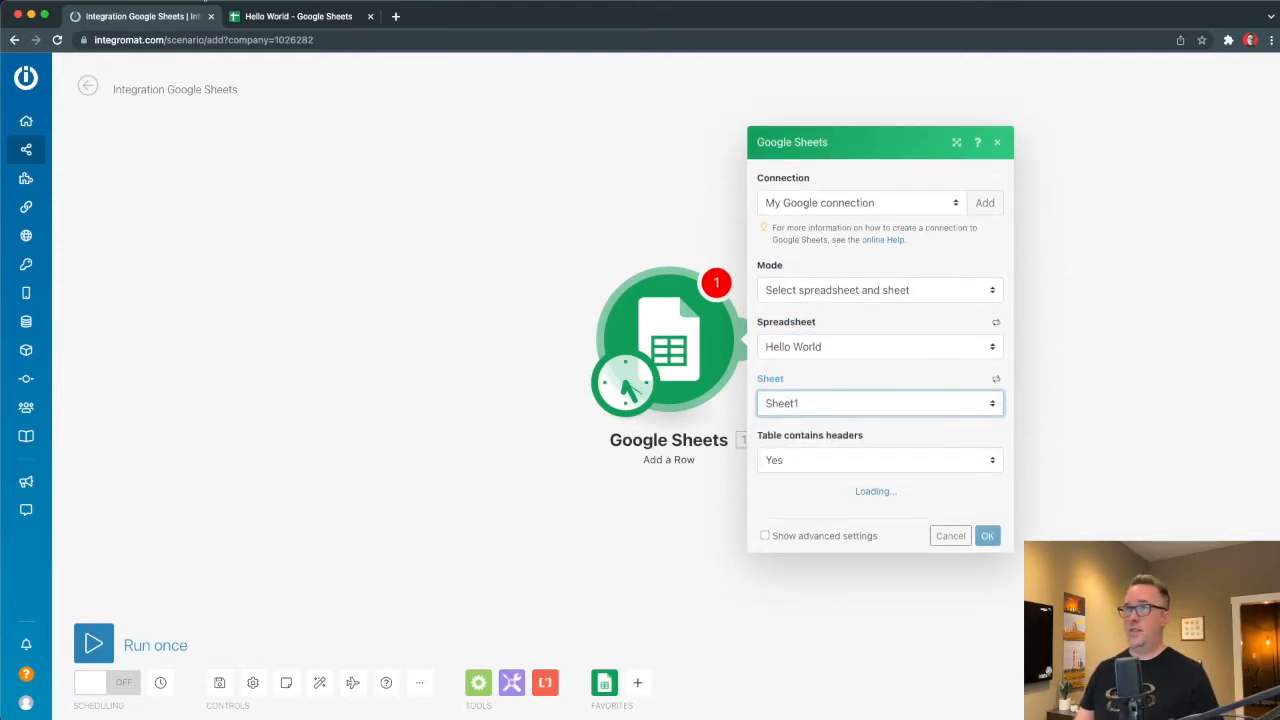
Check the Hello World sheet, then begin filling in the column A value.
{"action": "left_click", "coordinate": [278, 16]}
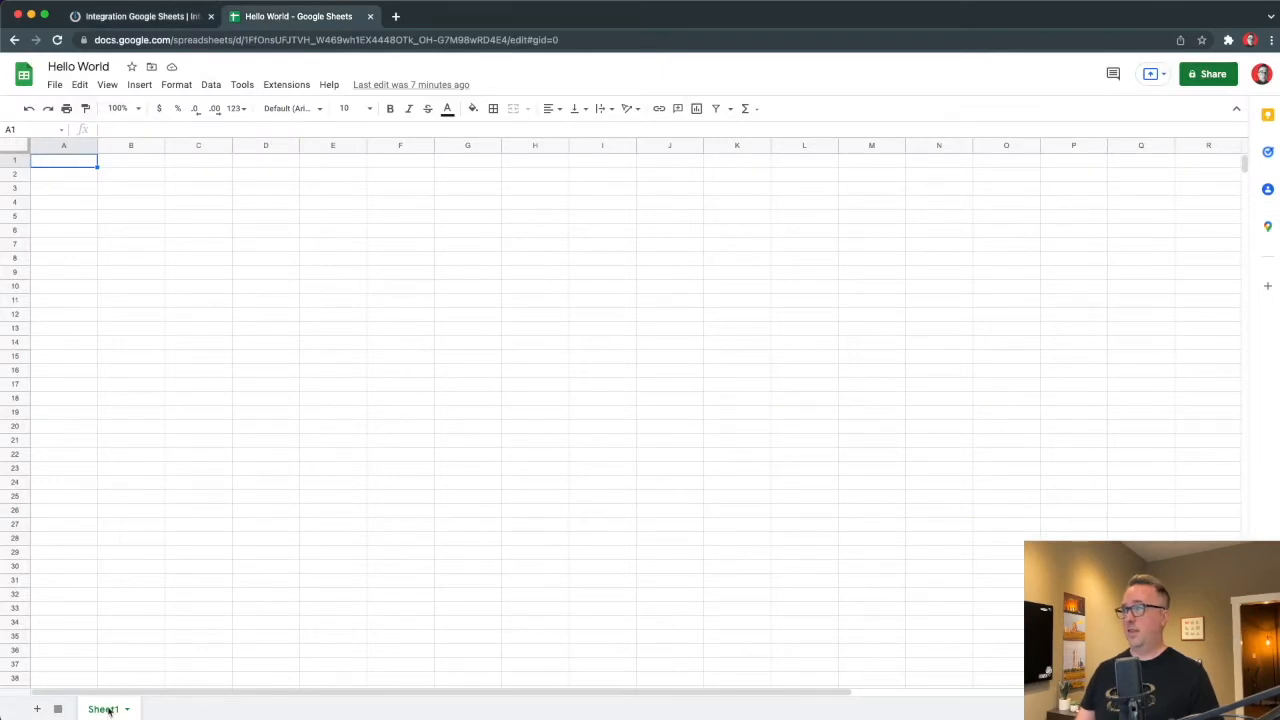
{"action": "left_click", "coordinate": [176, 18]}
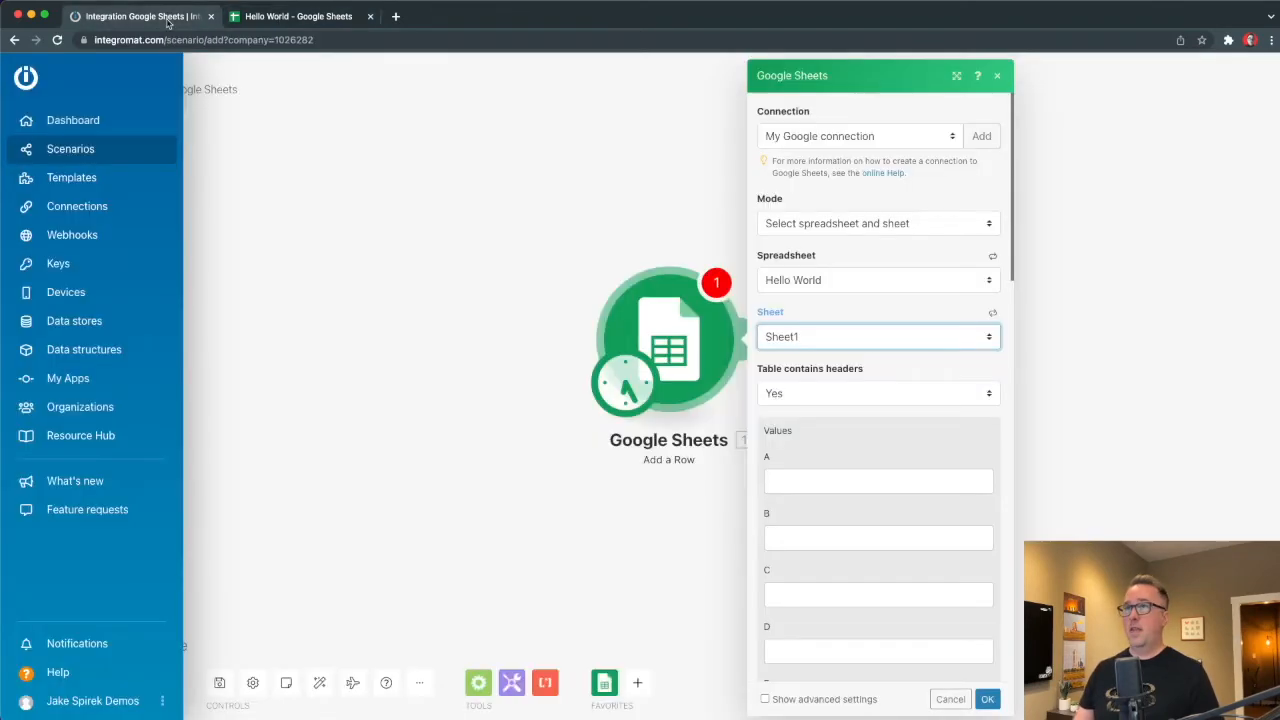
{"action": "scroll", "coordinate": [811, 458], "scroll_direction": "down", "scroll_amount": 5}
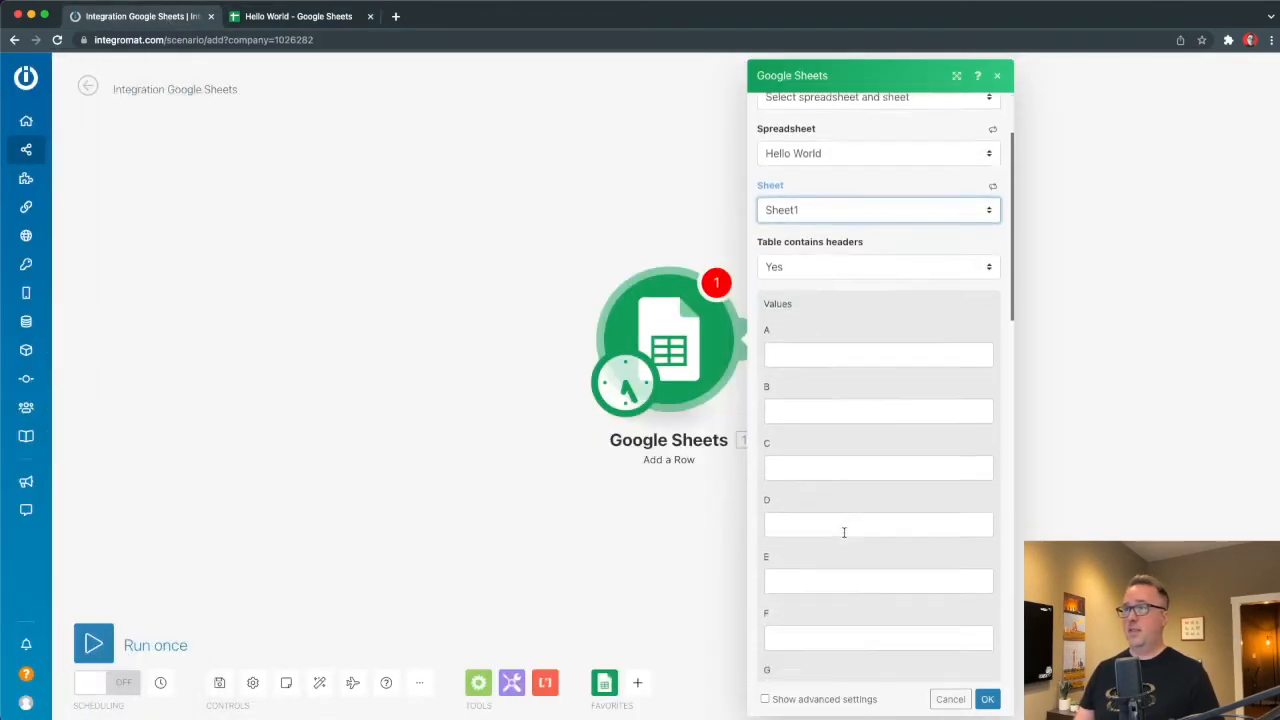
{"action": "left_click", "coordinate": [778, 264]}
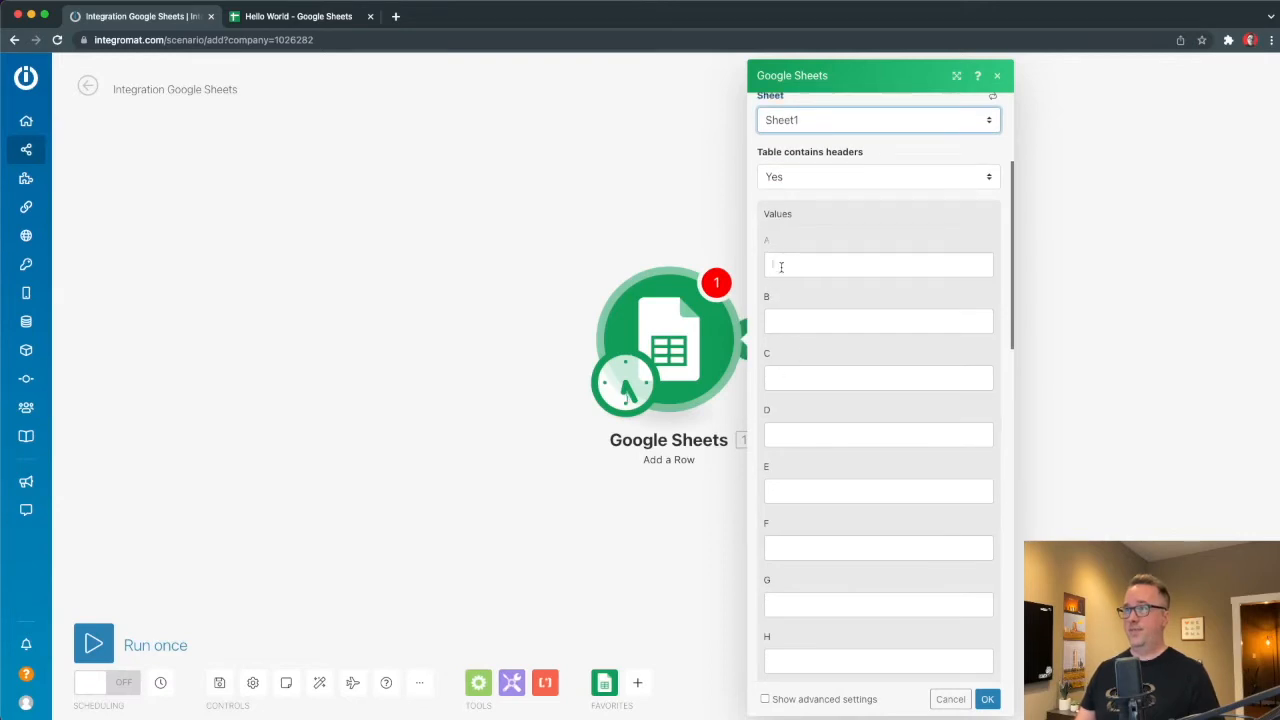
{"action": "scroll", "coordinate": [831, 257], "scroll_direction": "up", "scroll_amount": 5}
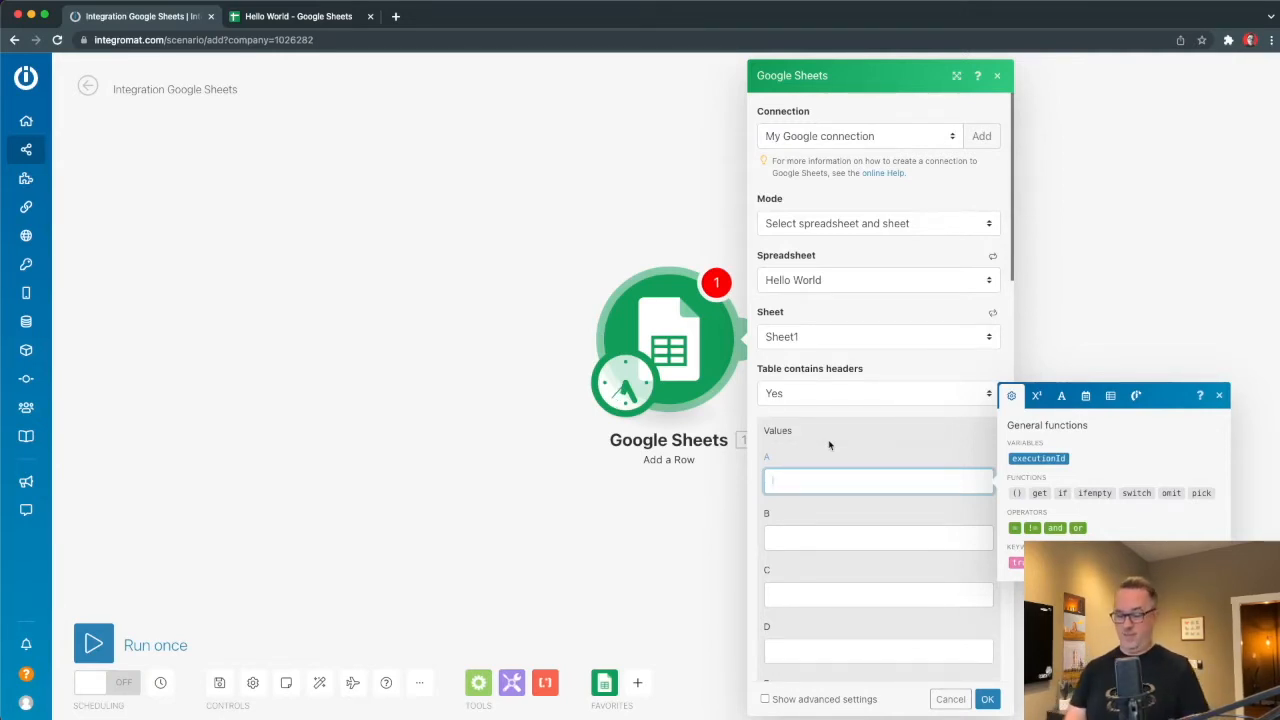
Enter 'Hello World' as column A's value, save the module and run the scenario once.
{"action": "type", "text": "Hello Wor"}
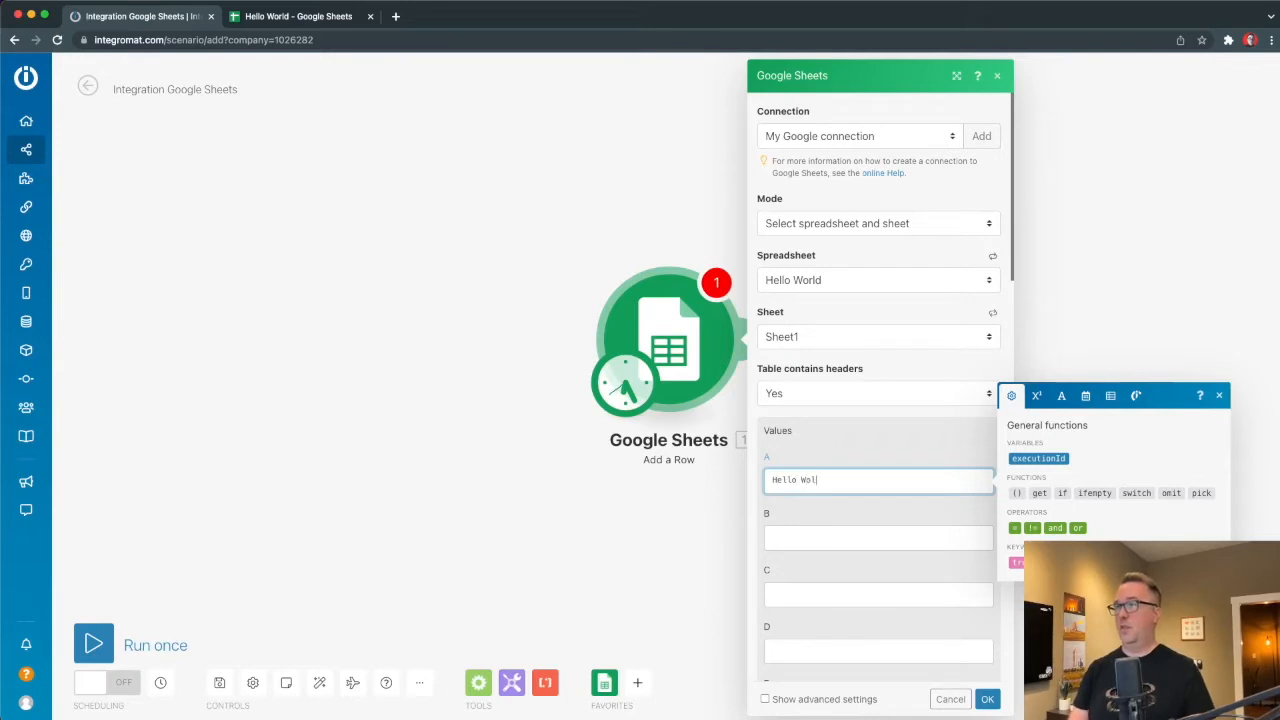
{"action": "type", "text": "ld"}
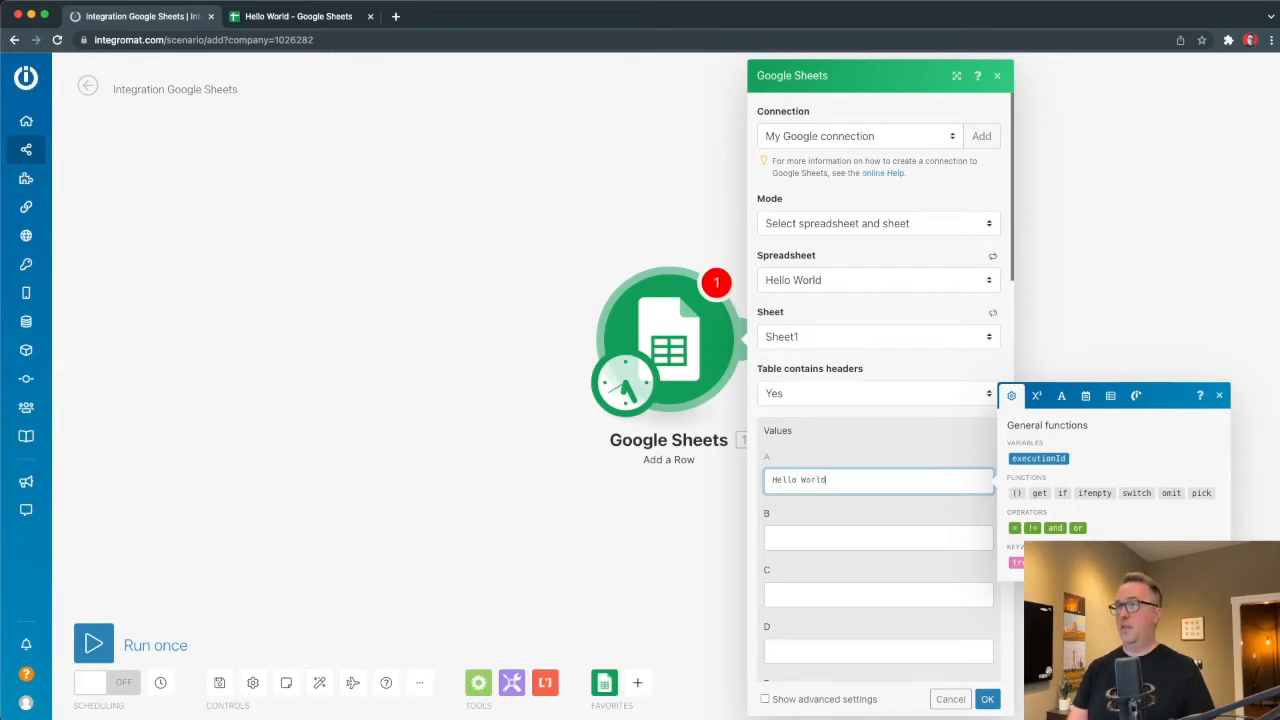
{"action": "left_click", "coordinate": [987, 702]}
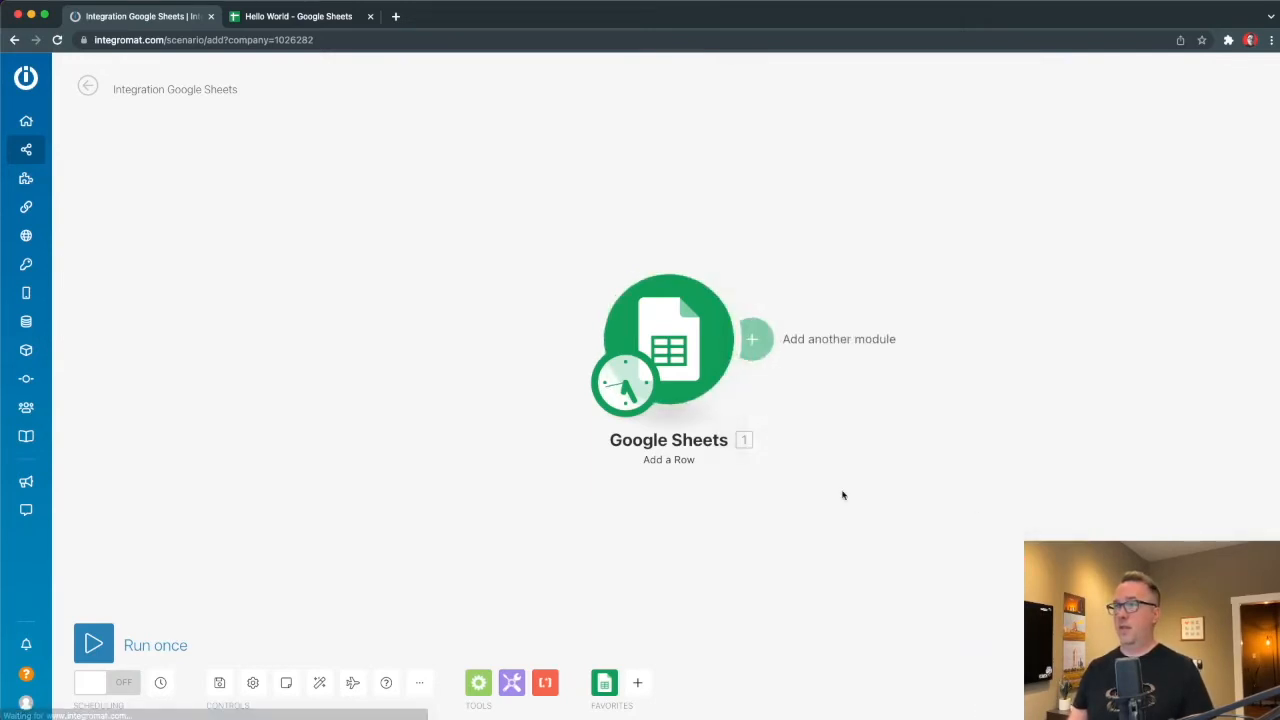
{"action": "left_click", "coordinate": [104, 643]}
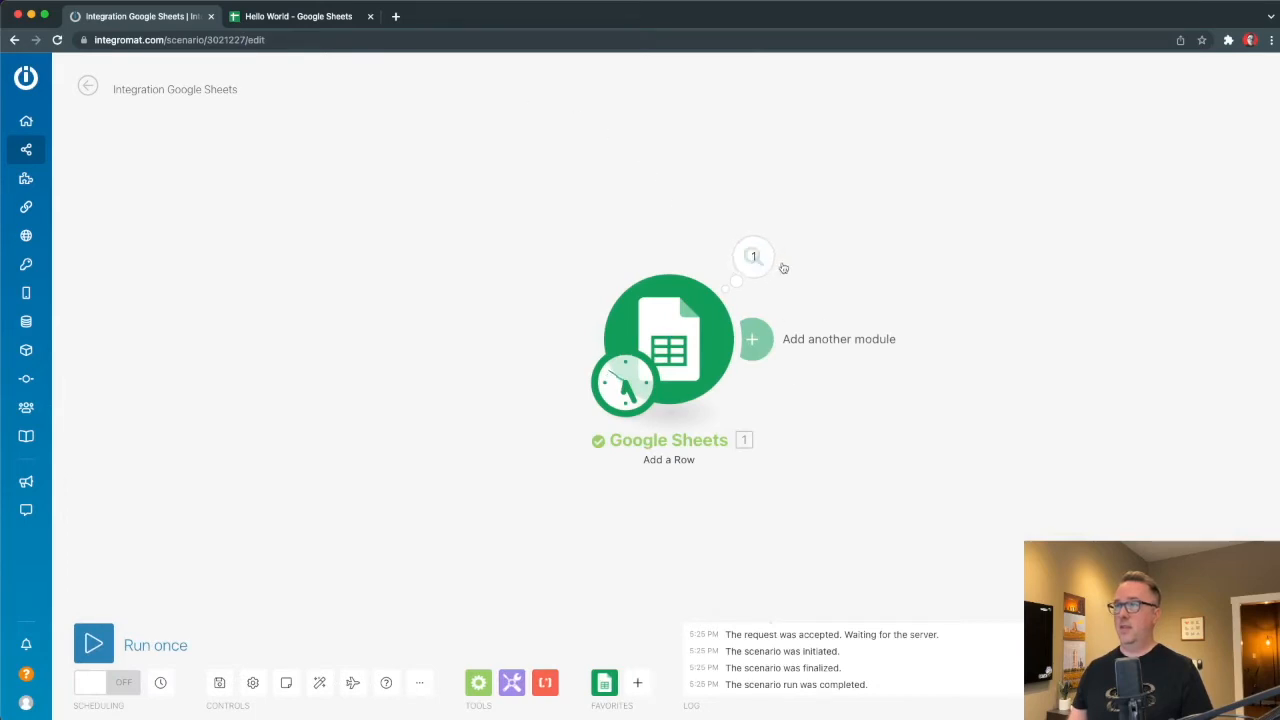
Inspect the run's result and confirm the new row in the Hello World sheet.
{"action": "left_click", "coordinate": [754, 259]}
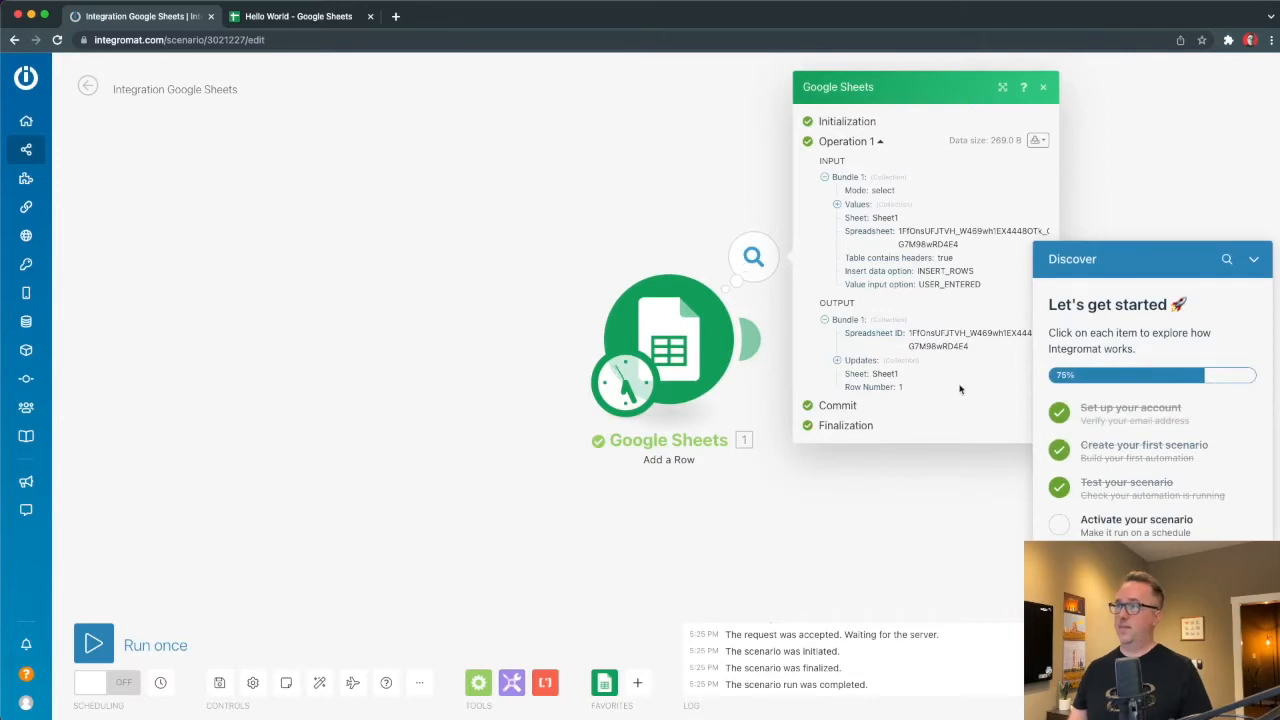
{"action": "left_click", "coordinate": [1256, 259]}
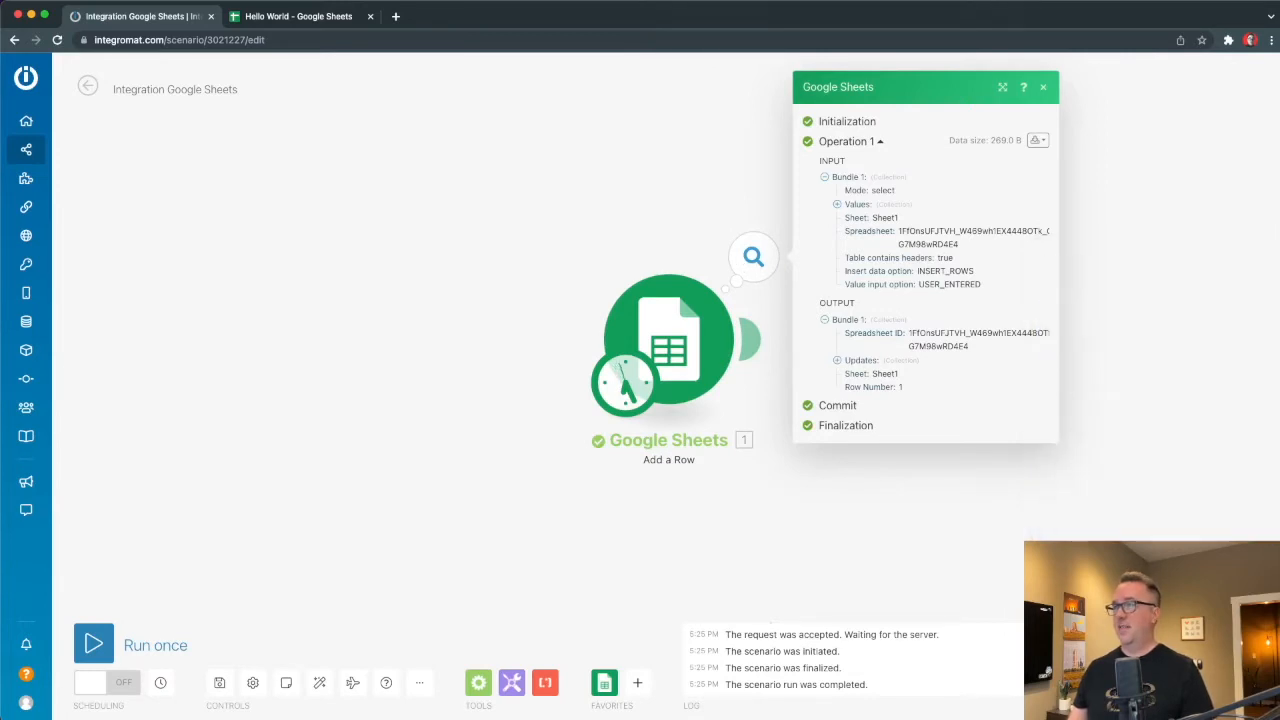
{"action": "left_click", "coordinate": [288, 17]}
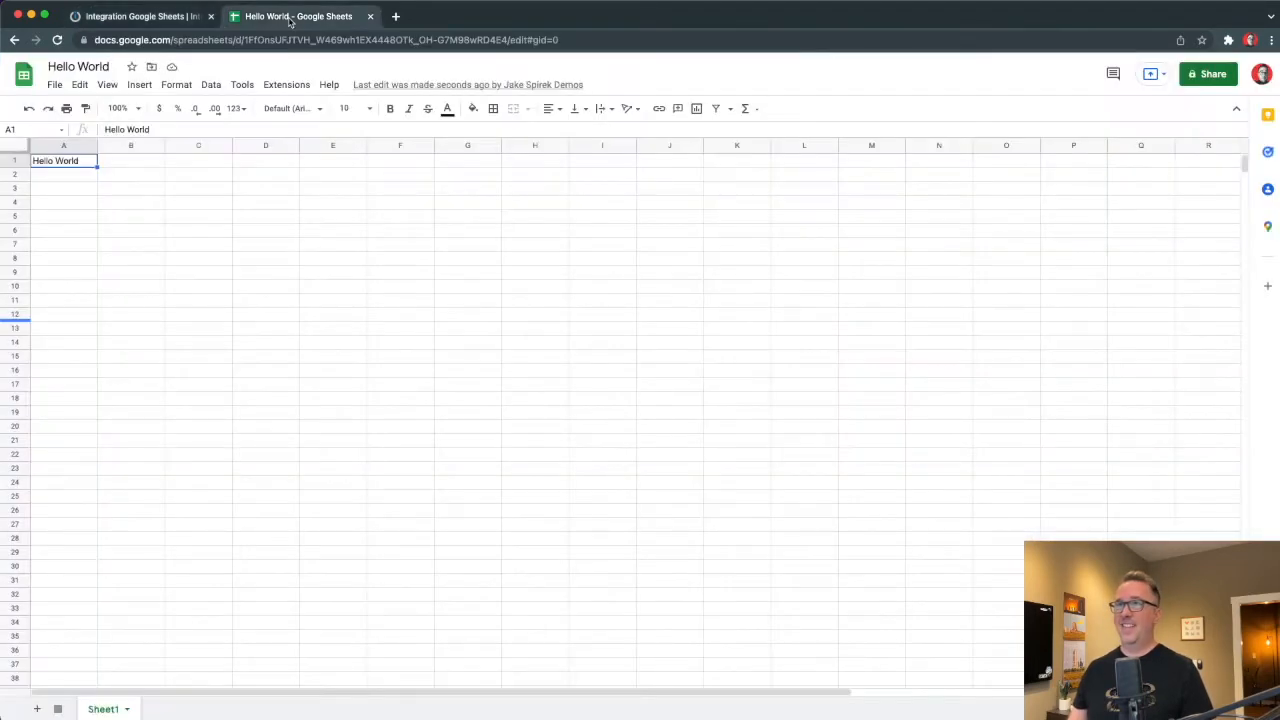
{"action": "left_click", "coordinate": [135, 17]}
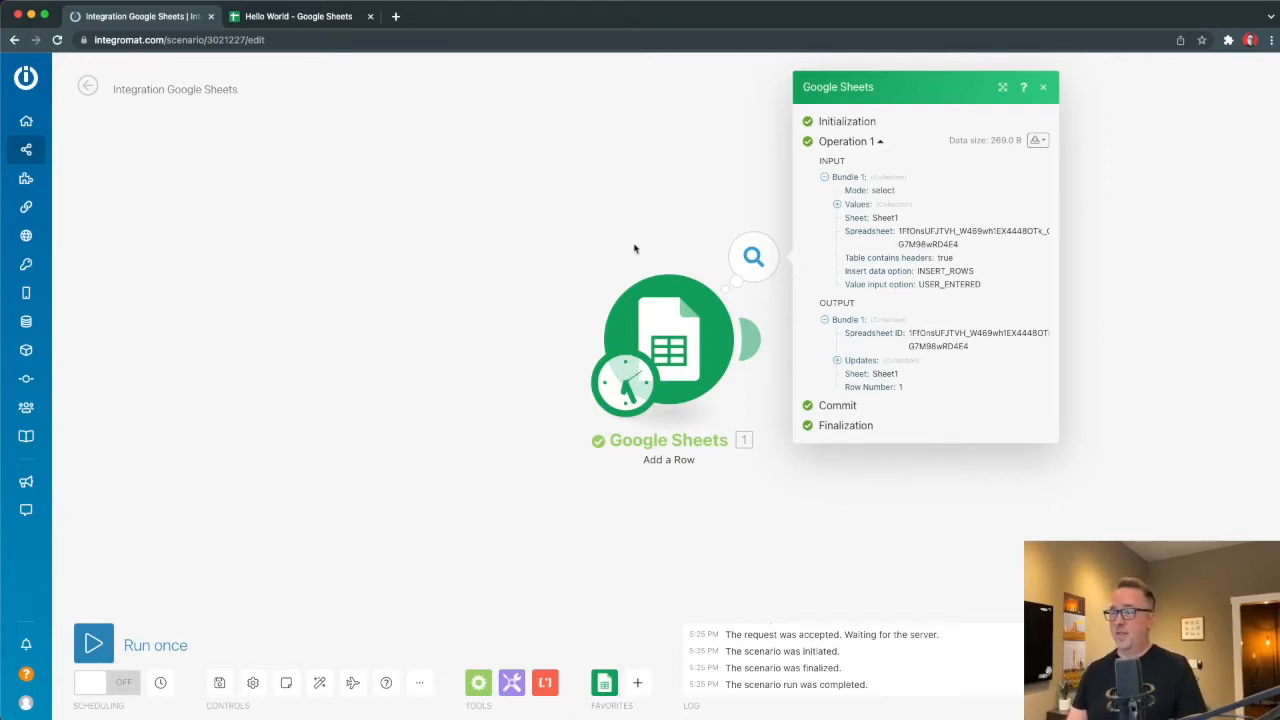
{"action": "left_click", "coordinate": [580, 250]}
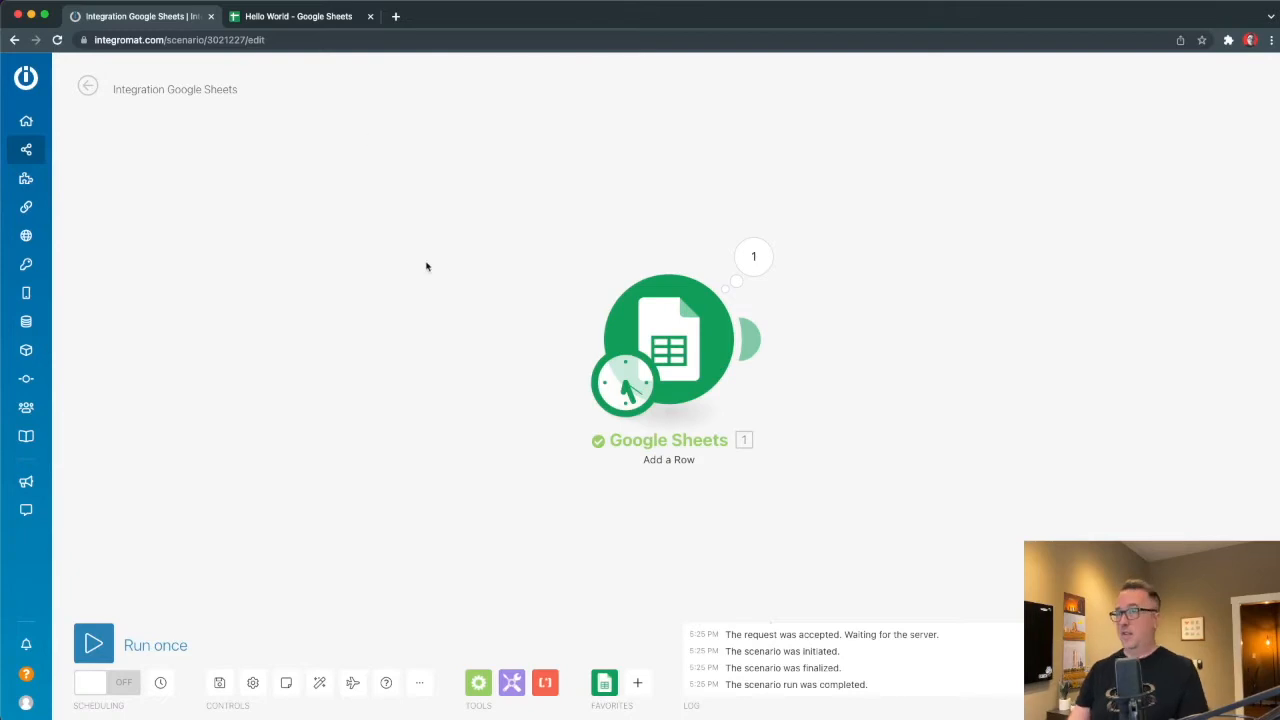
Delete the Google Sheets module and choose the Webhooks app, found by searching 'webhook', for the first module.
{"action": "right_click", "coordinate": [680, 334]}
{"action": "left_click", "coordinate": [757, 516]}
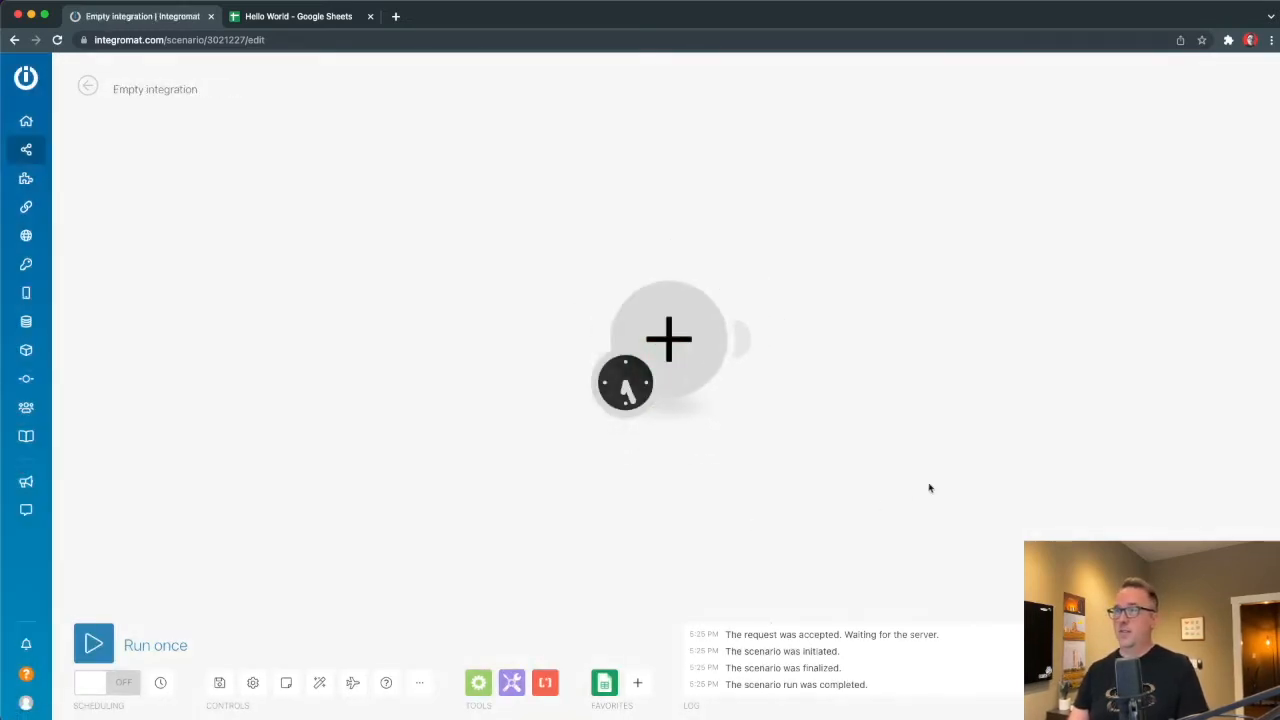
{"action": "left_click", "coordinate": [684, 328]}
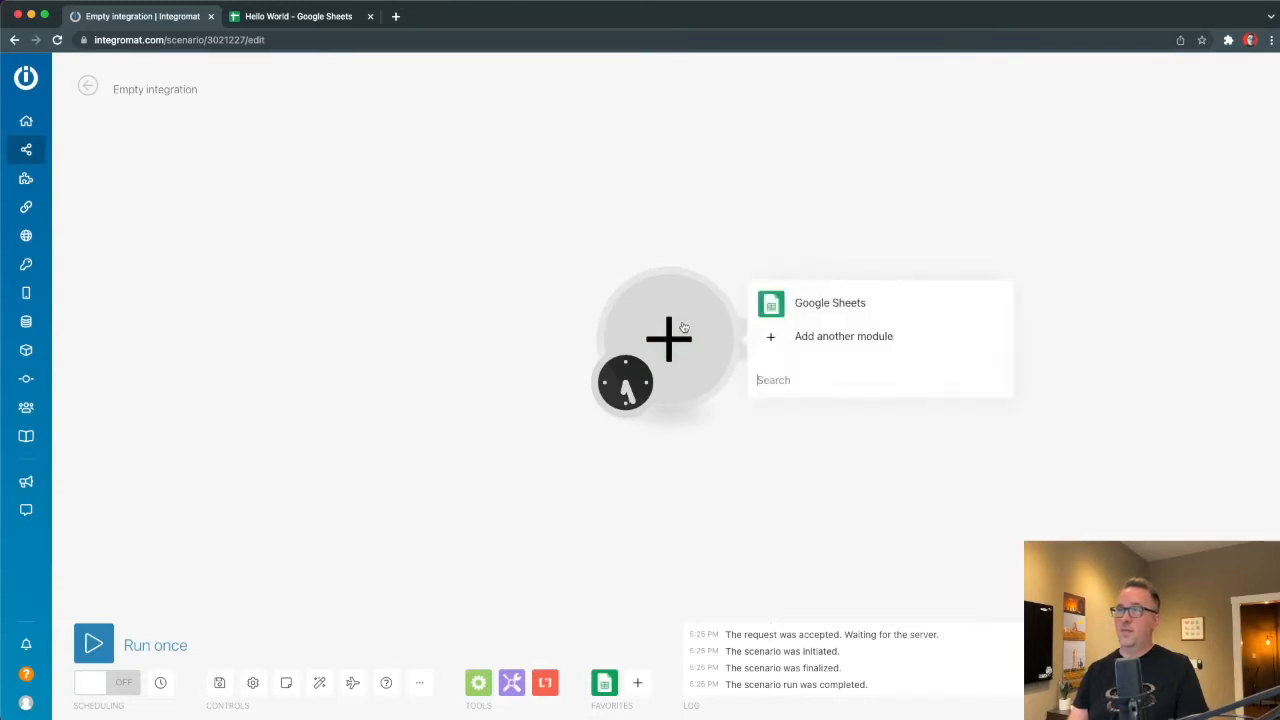
{"action": "left_click", "coordinate": [778, 340]}
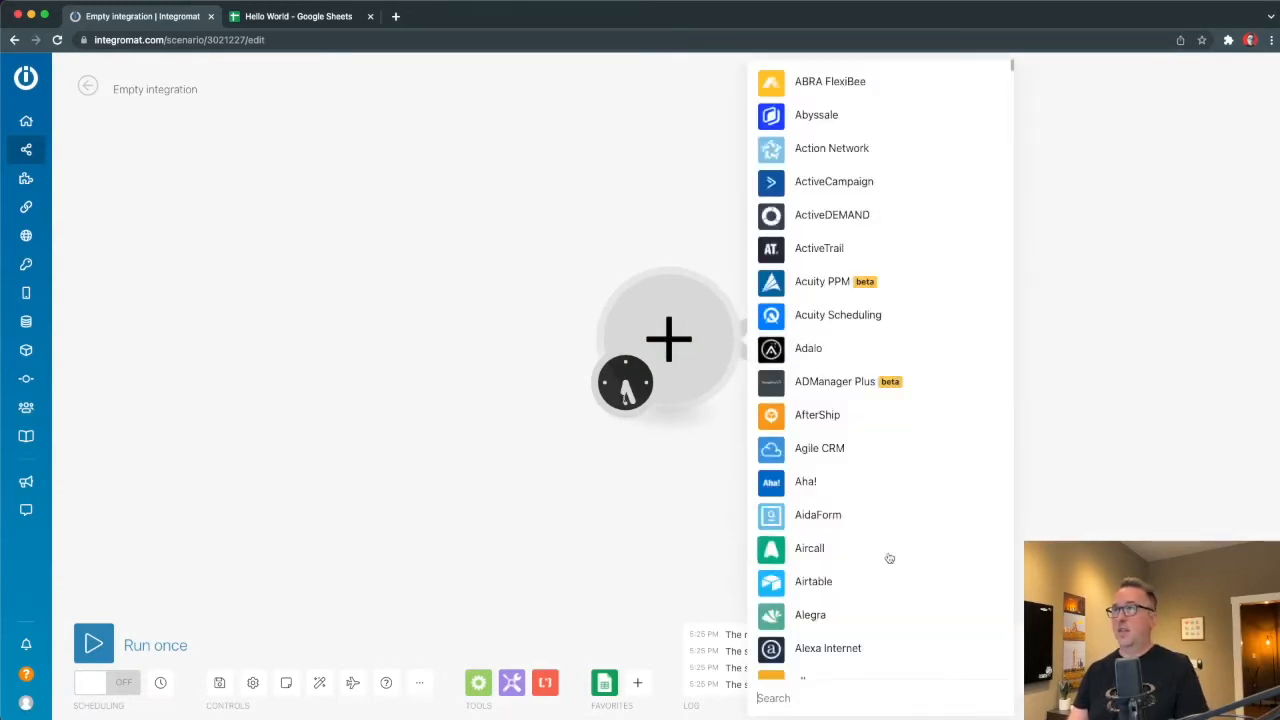
{"action": "scroll", "coordinate": [889, 558], "scroll_direction": "down", "scroll_amount": 20}
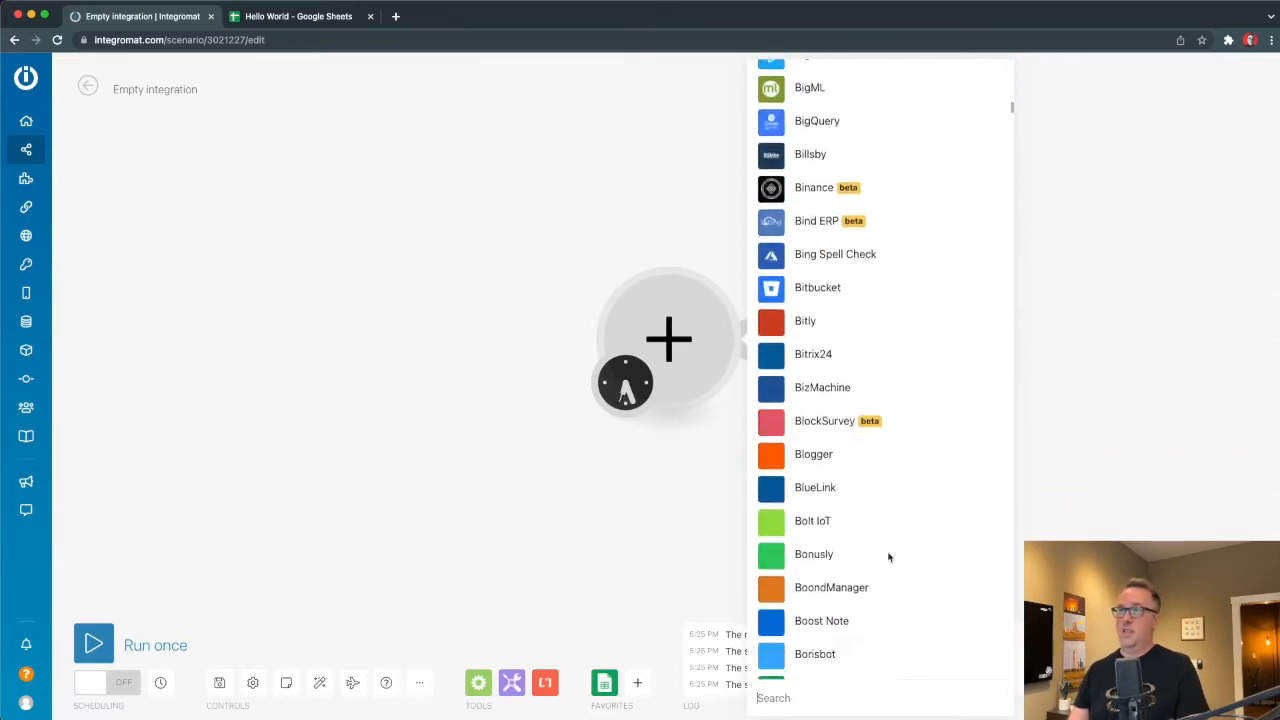
{"action": "scroll", "coordinate": [889, 558], "scroll_direction": "down", "scroll_amount": 15}
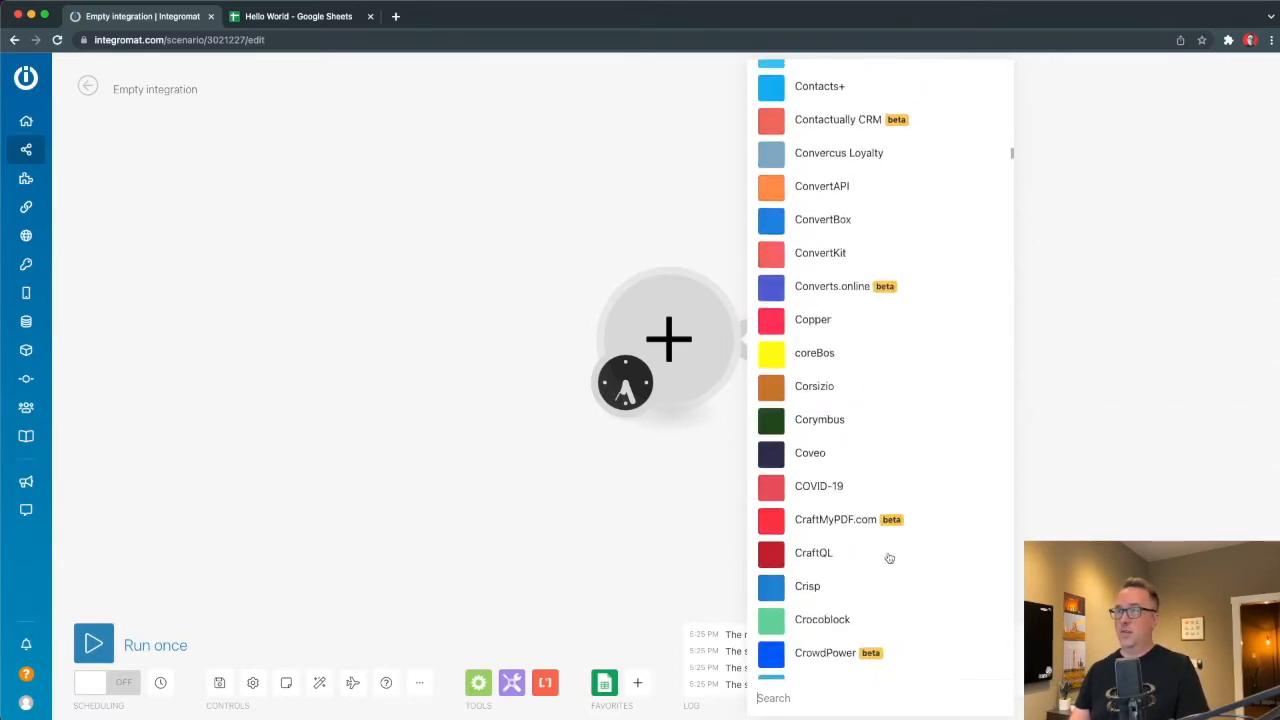
{"action": "scroll", "coordinate": [889, 558], "scroll_direction": "down", "scroll_amount": 15}
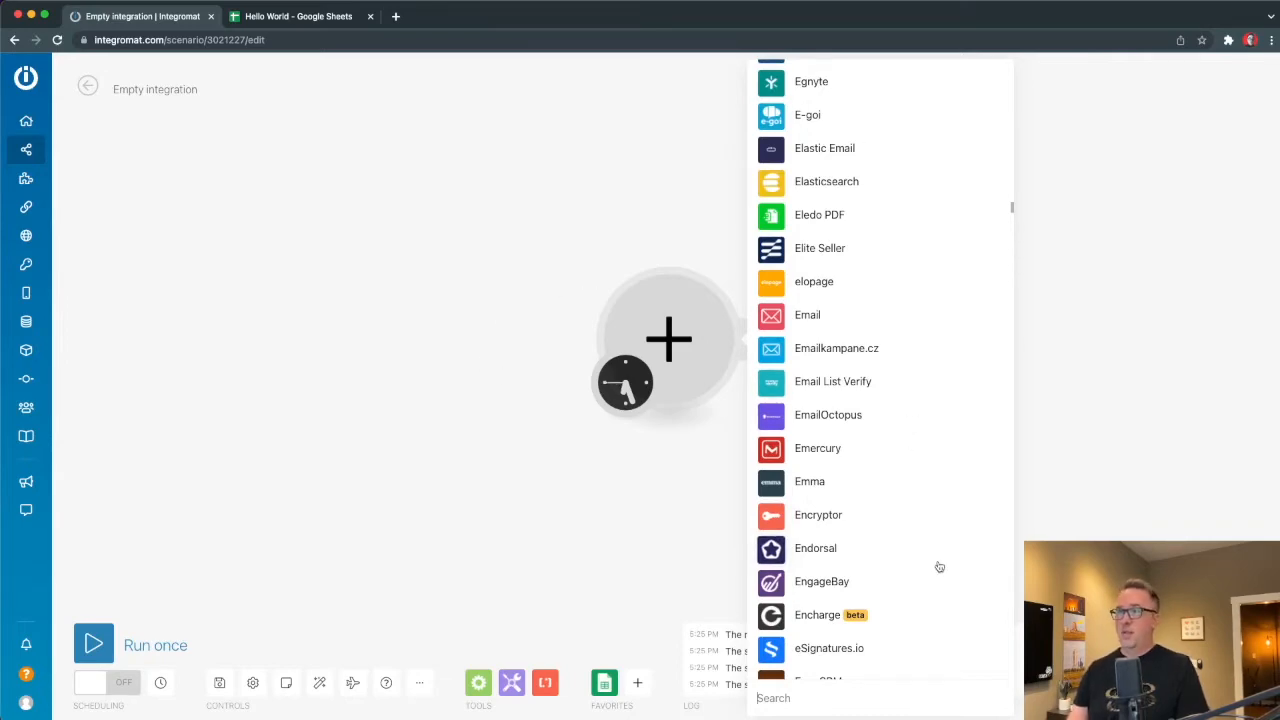
{"action": "scroll", "coordinate": [939, 567], "scroll_direction": "down", "scroll_amount": 20}
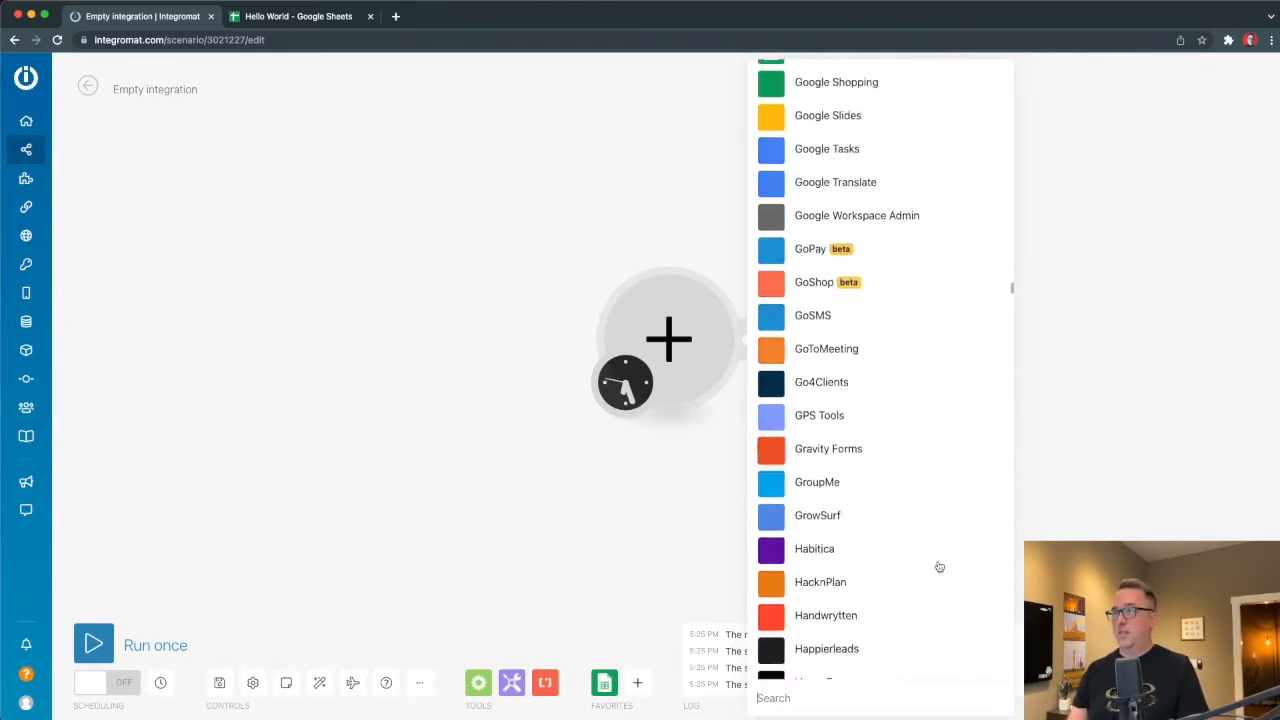
{"action": "scroll", "coordinate": [939, 567], "scroll_direction": "down", "scroll_amount": 3}
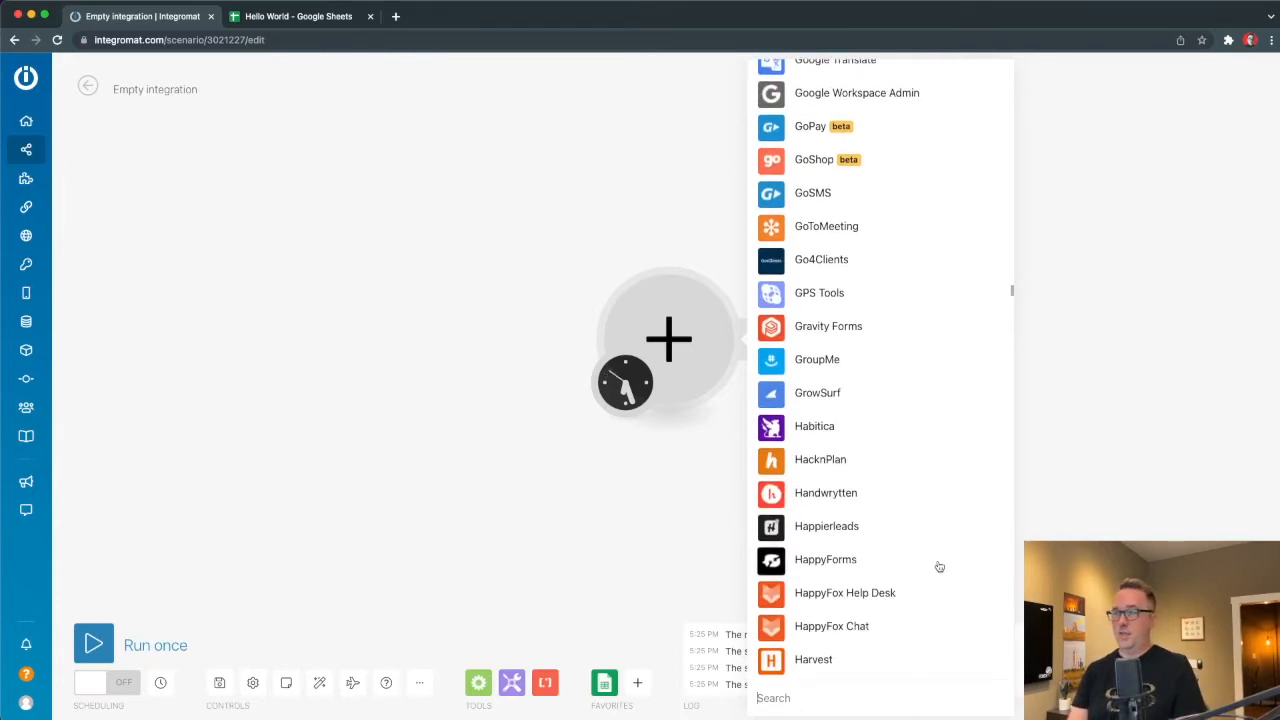
{"action": "type", "text": "web"}
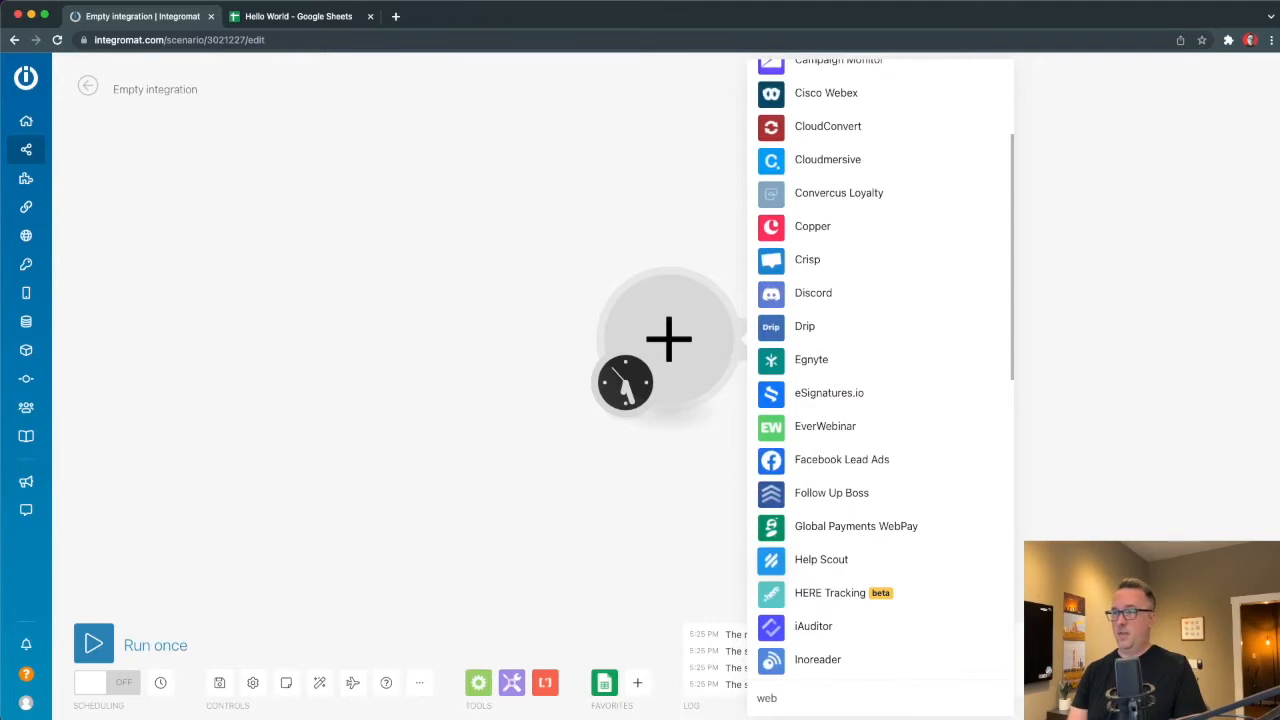
{"action": "type", "text": "hook"}
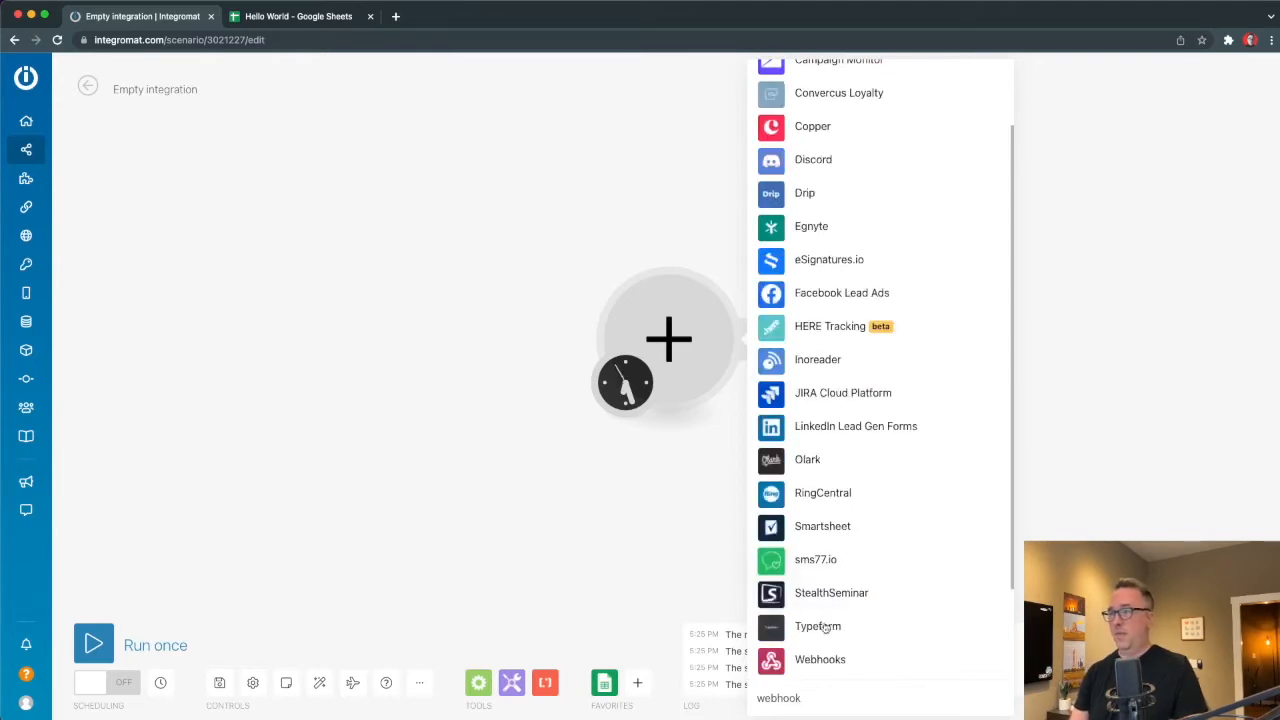
{"action": "left_click", "coordinate": [771, 662]}
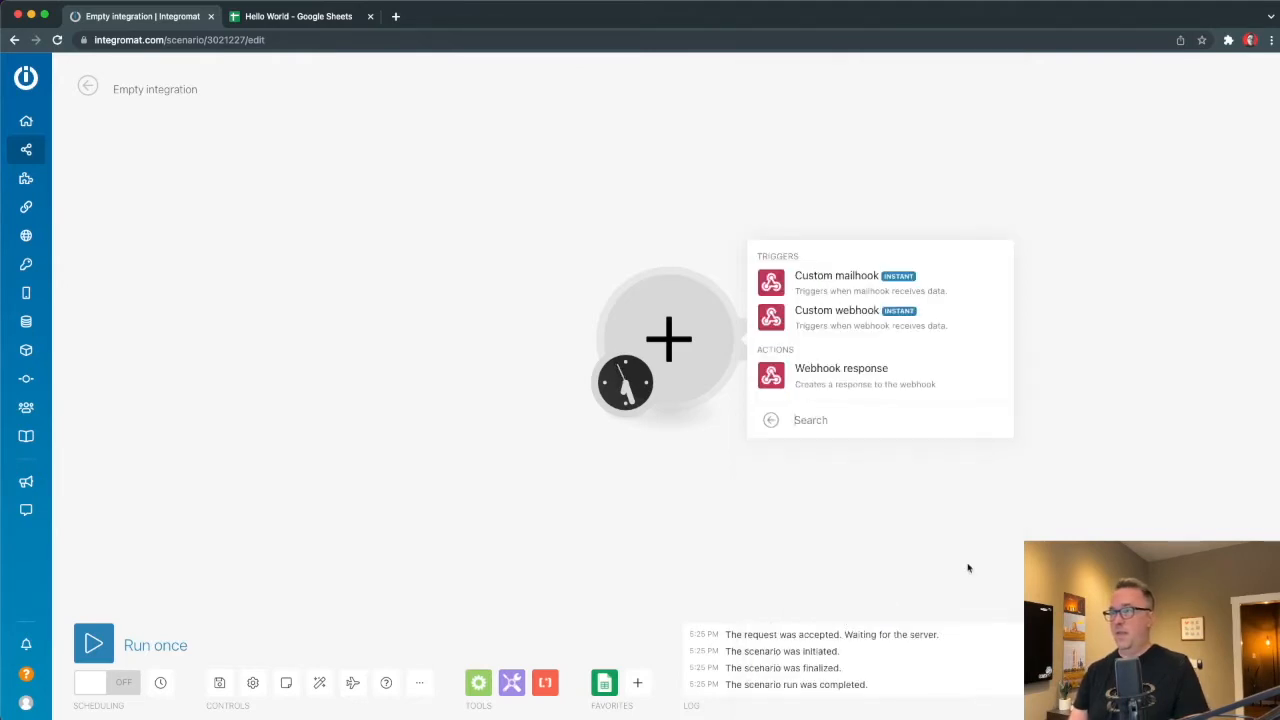
Add a Custom webhook trigger with a new hook named 'Text from Siri' and copy its address.
{"action": "left_click", "coordinate": [776, 322]}
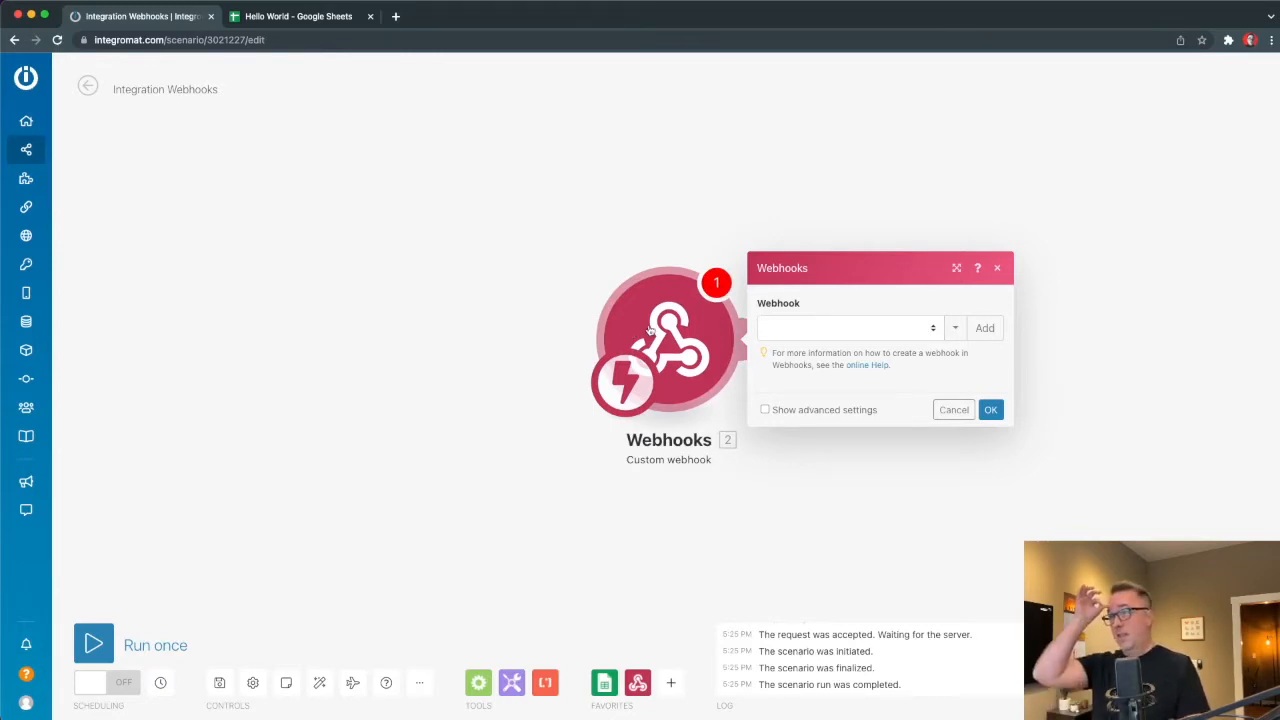
{"action": "left_click", "coordinate": [986, 329]}
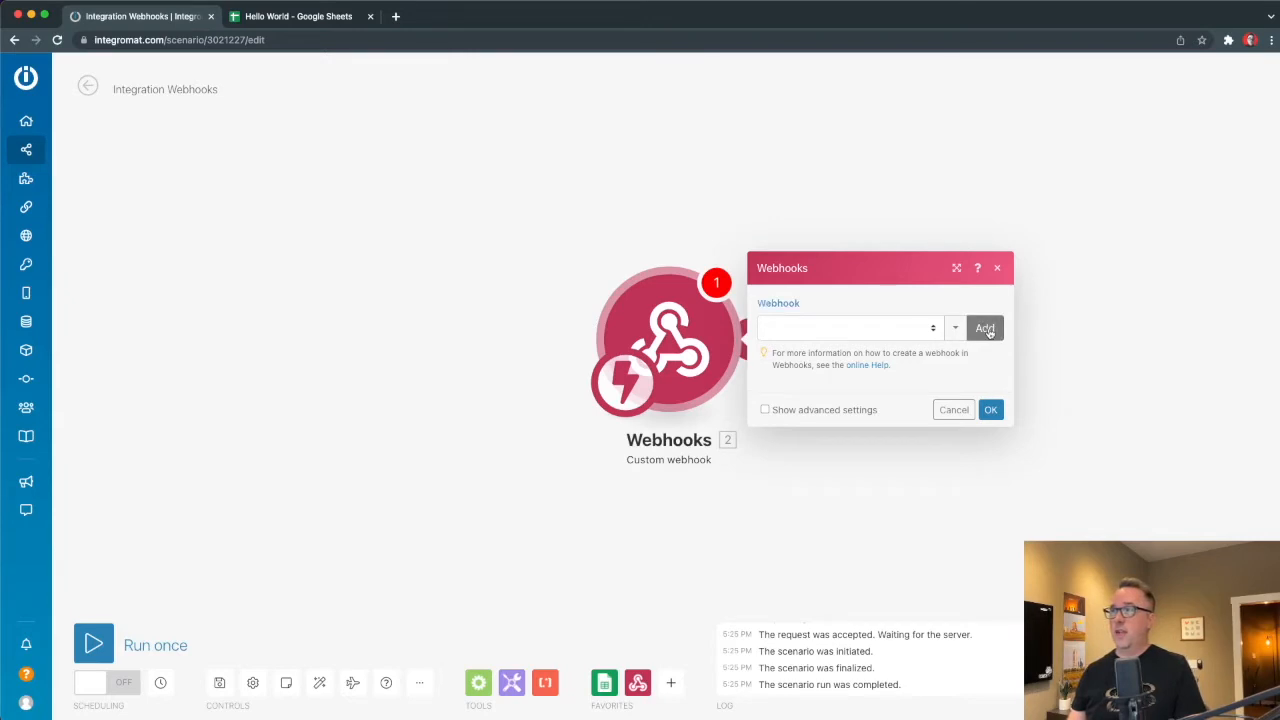
{"action": "double_click", "coordinate": [1077, 282]}
{"action": "triple_click", "coordinate": [1077, 282]}
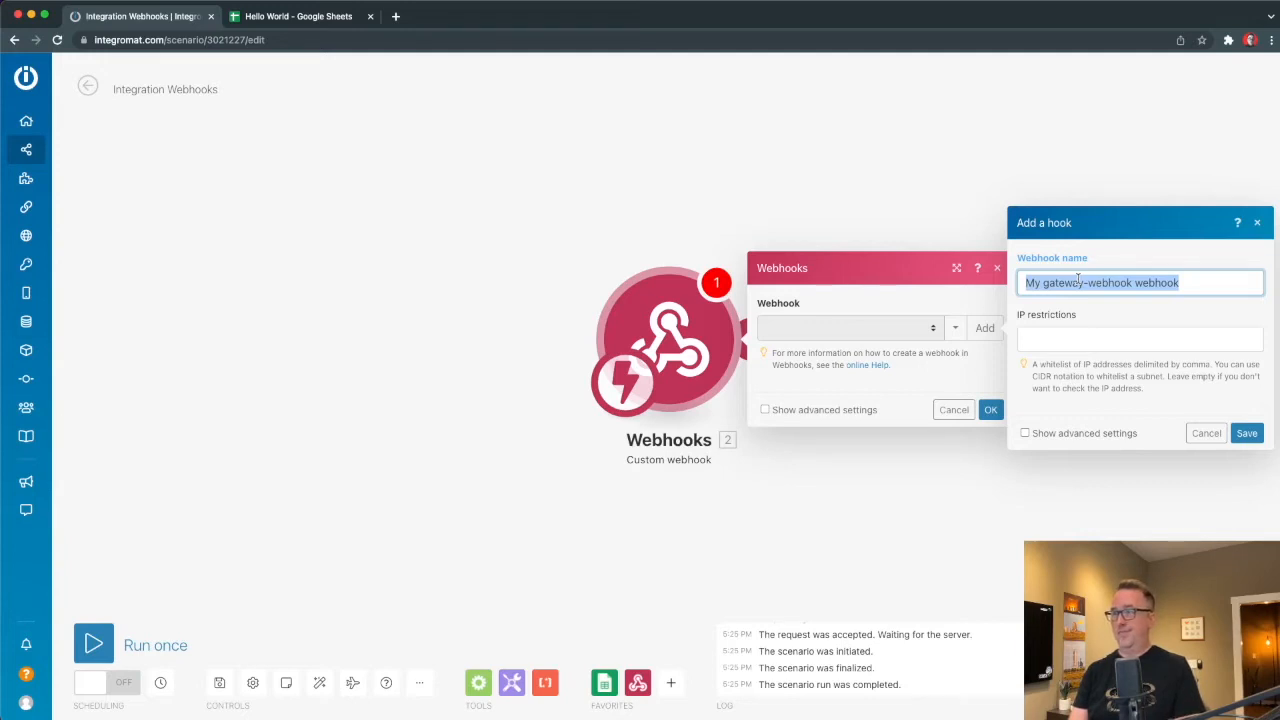
{"action": "type", "text": "Tex"}
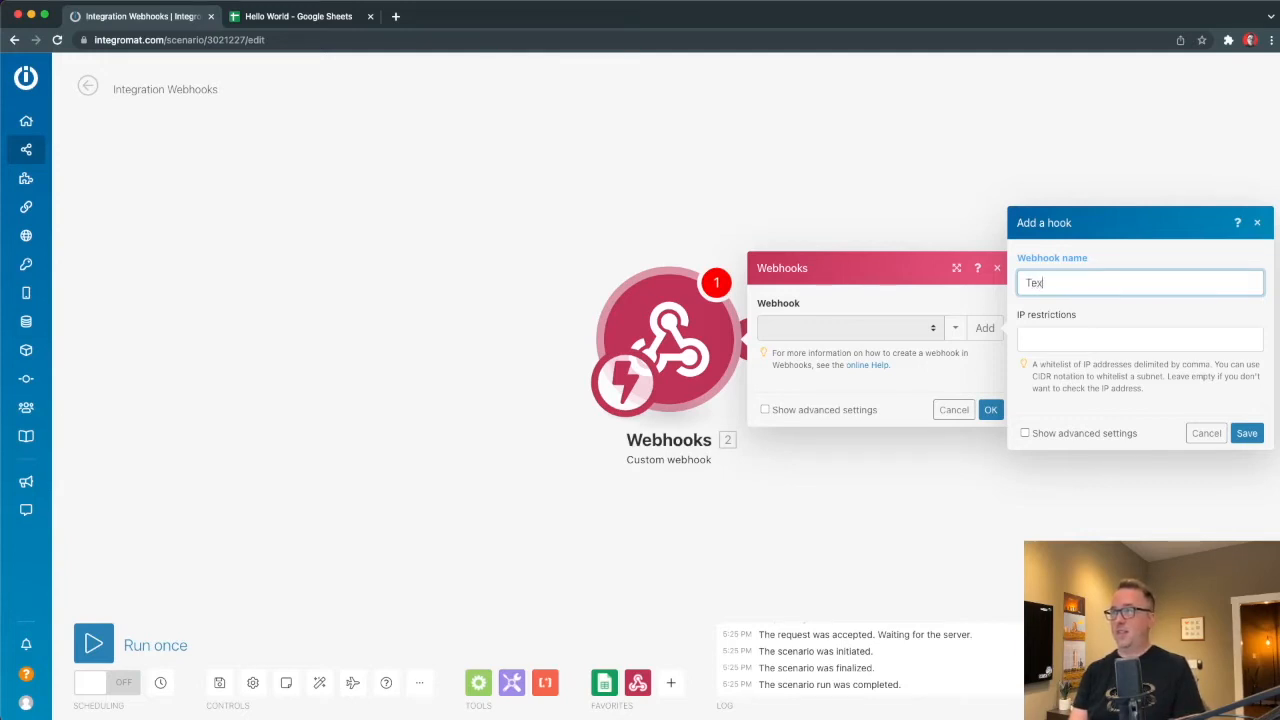
{"action": "type", "text": "t from Sir"}
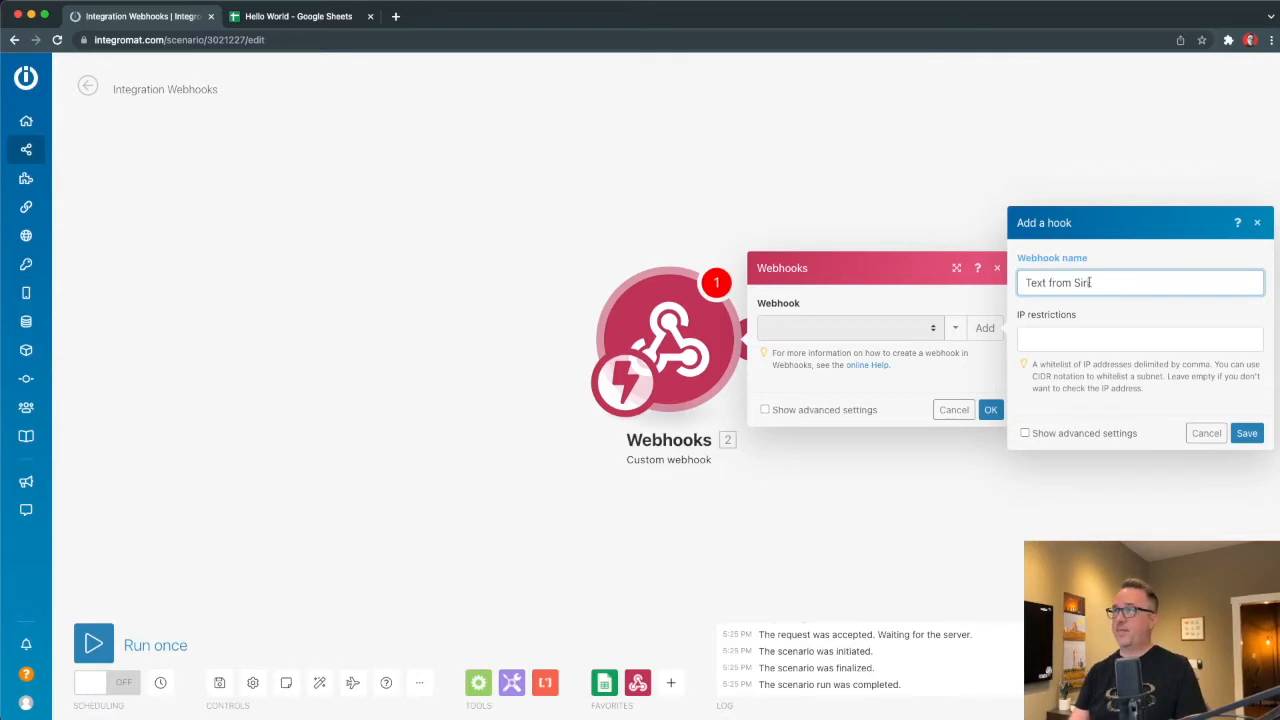
{"action": "type", "text": "i"}
{"action": "left_click", "coordinate": [1247, 433]}
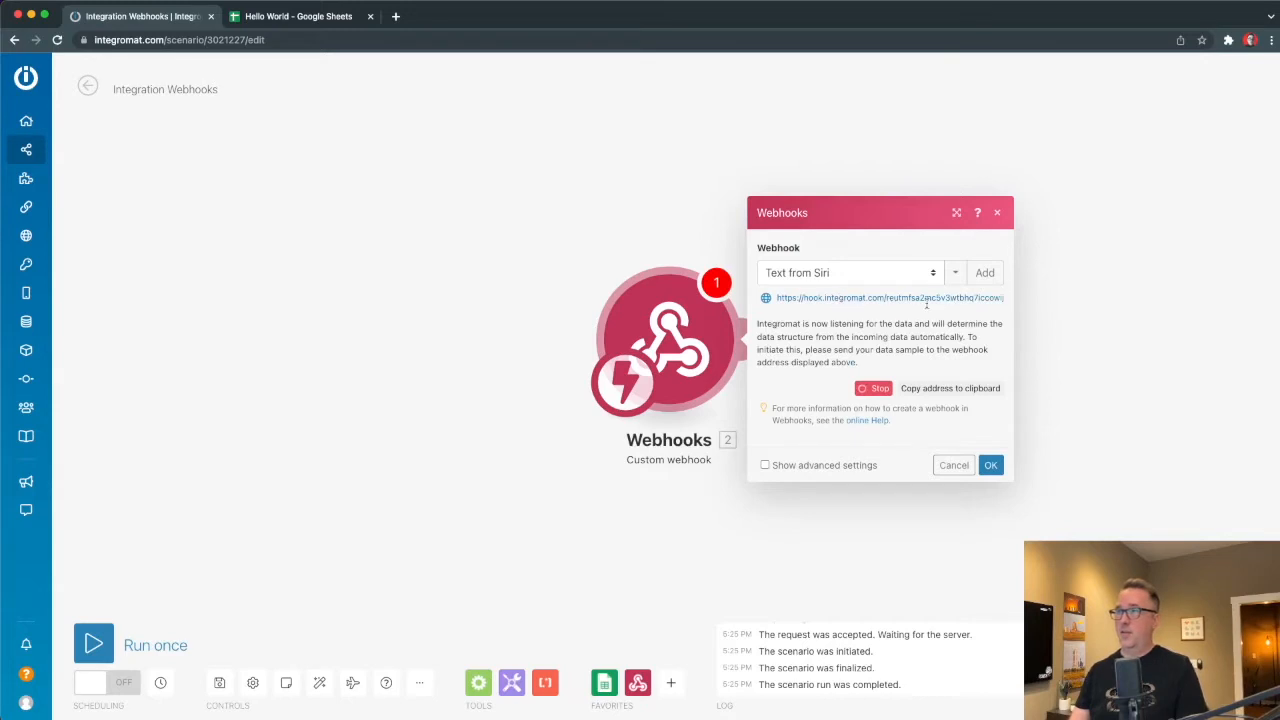
{"action": "left_click", "coordinate": [941, 393]}
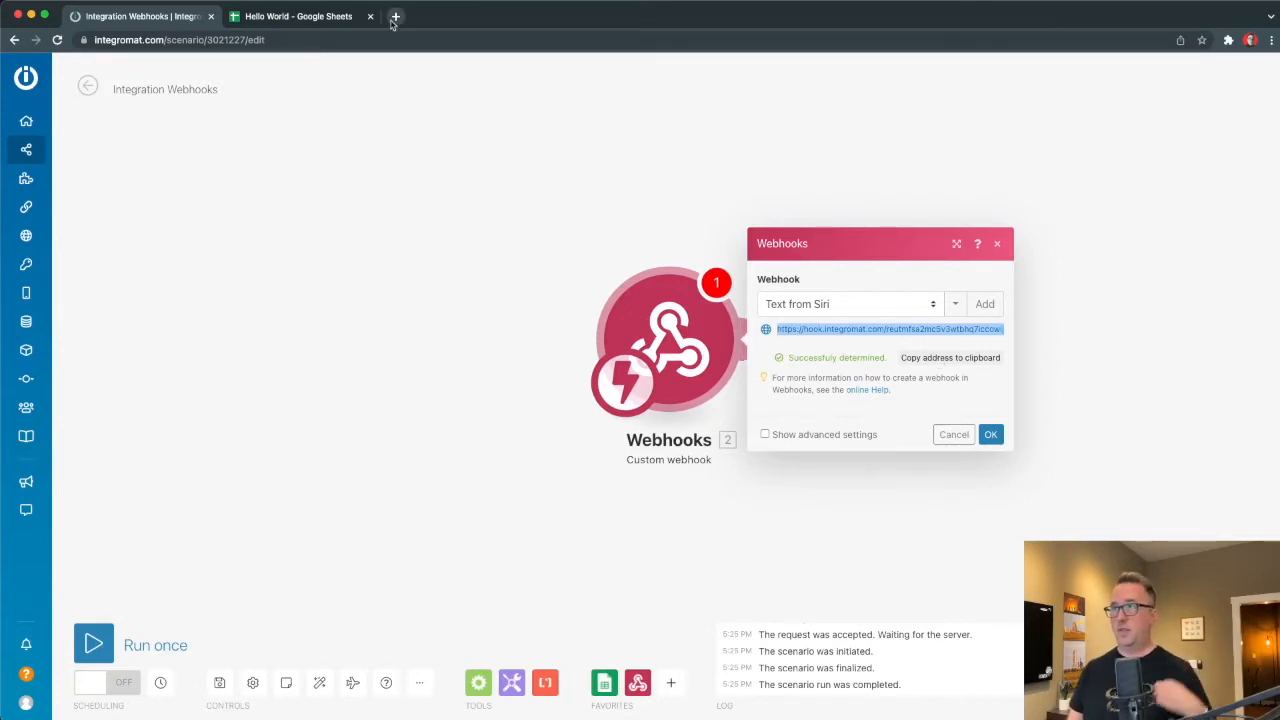
Load the copied webhook address in a new Chrome tab.
{"action": "left_click", "coordinate": [948, 362]}
{"action": "key", "text": "super+t"}
{"action": "key", "text": "super+v"}
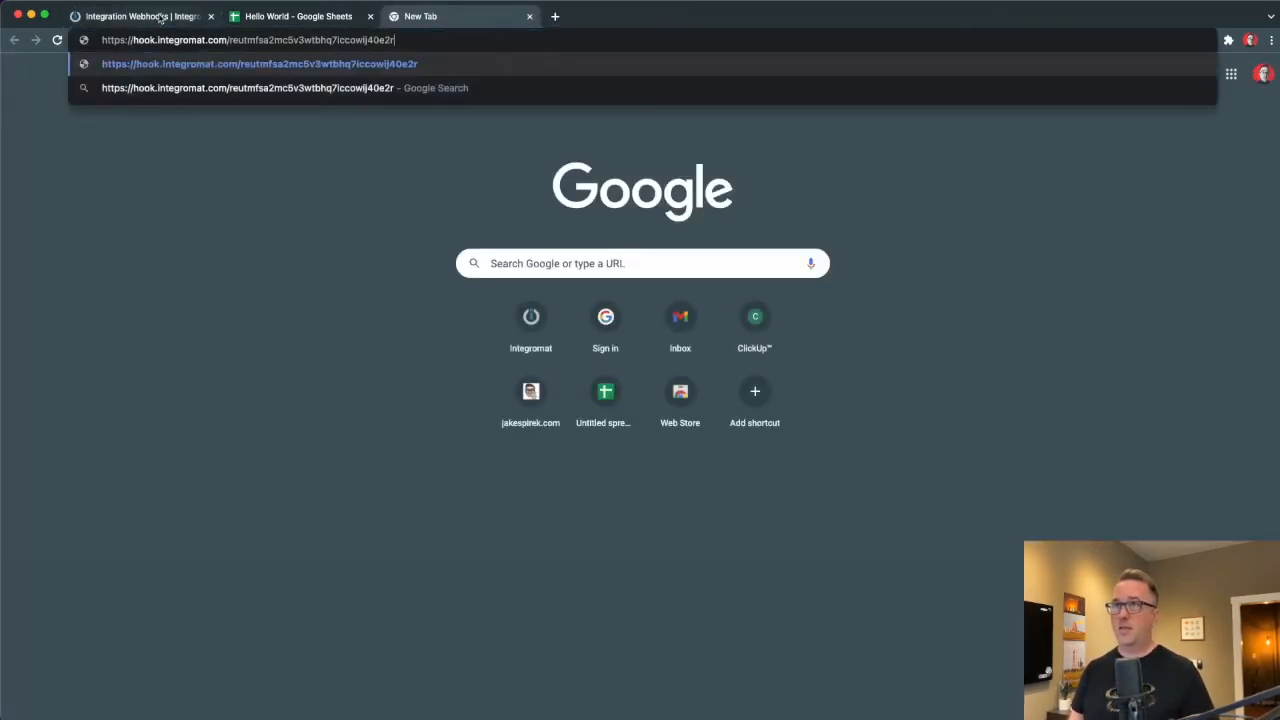
{"action": "key", "text": "Return"}
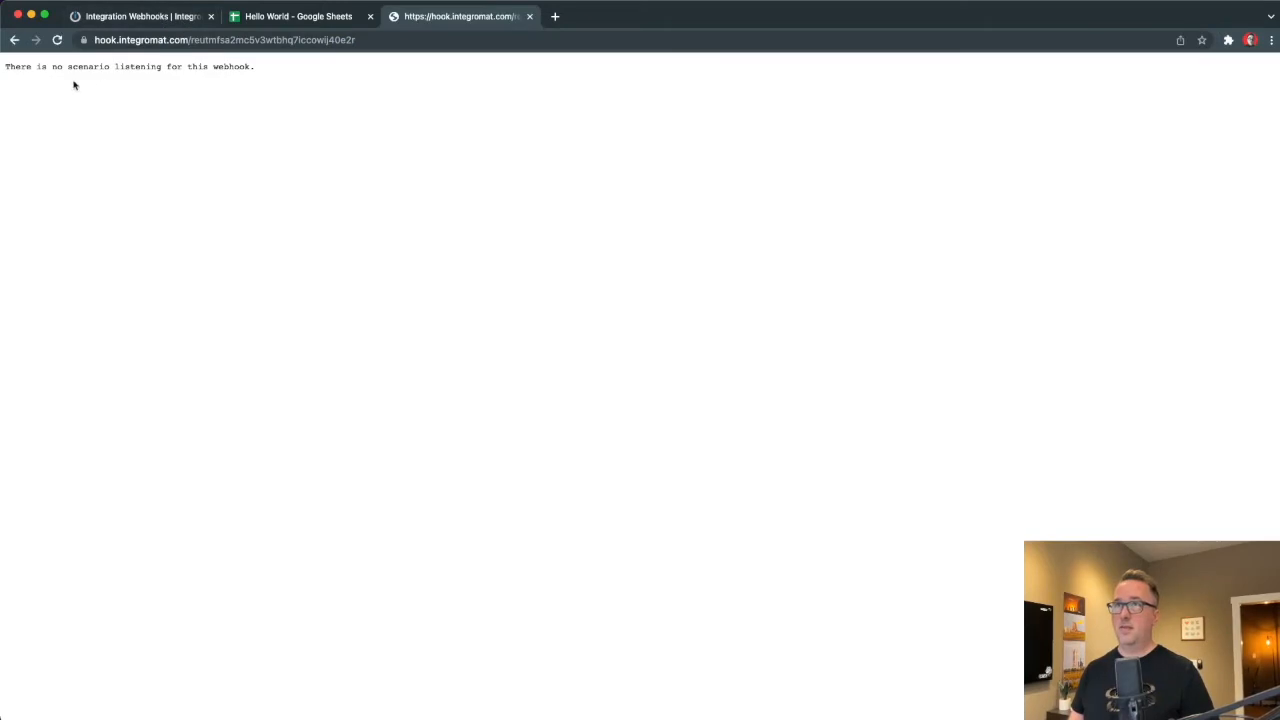
Confirm the webhook settings, run the scenario once and reload the hook page so it's accepted.
{"action": "left_click", "coordinate": [140, 18]}
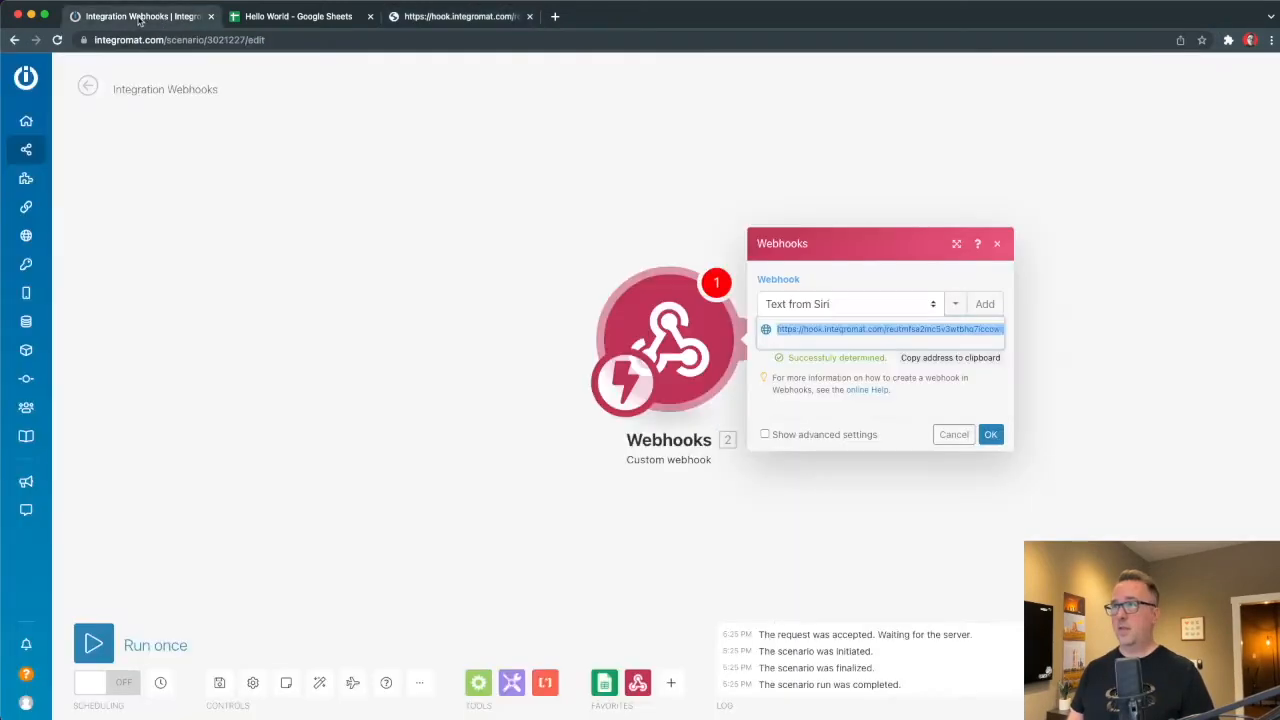
{"action": "left_click", "coordinate": [93, 644]}
{"action": "left_click", "coordinate": [420, 689]}
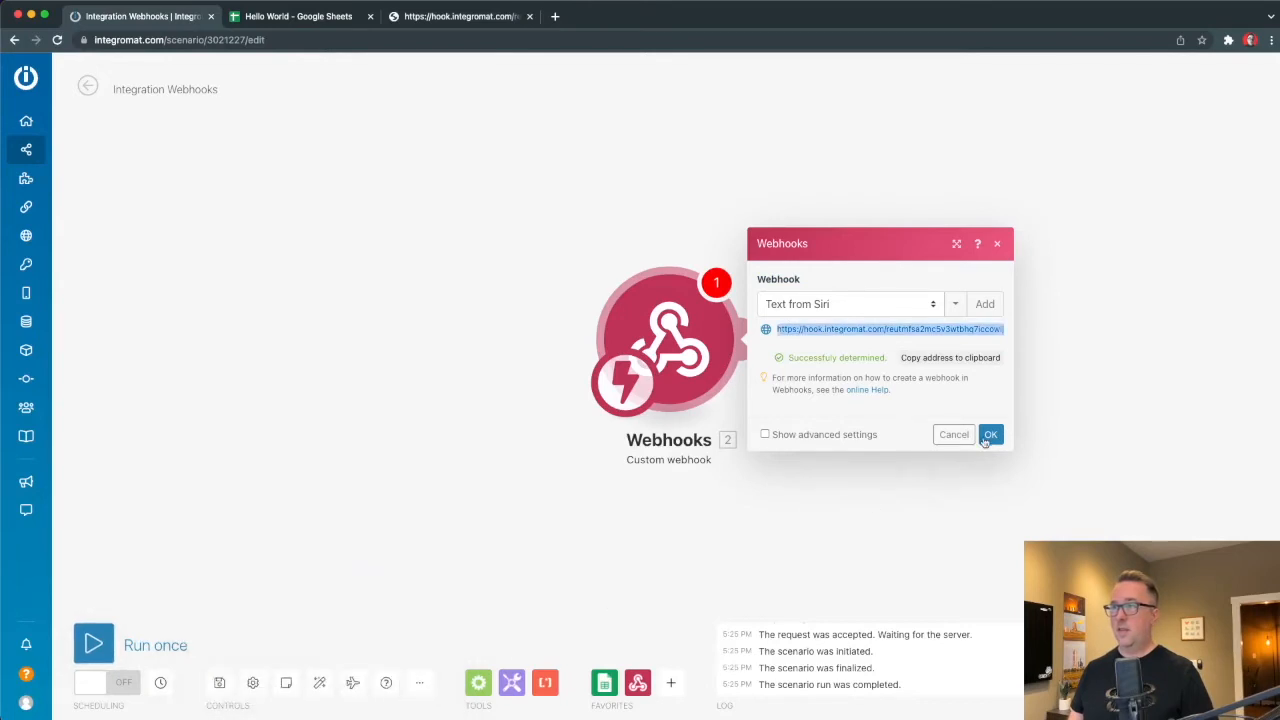
{"action": "left_click", "coordinate": [990, 434]}
{"action": "left_click", "coordinate": [93, 646]}
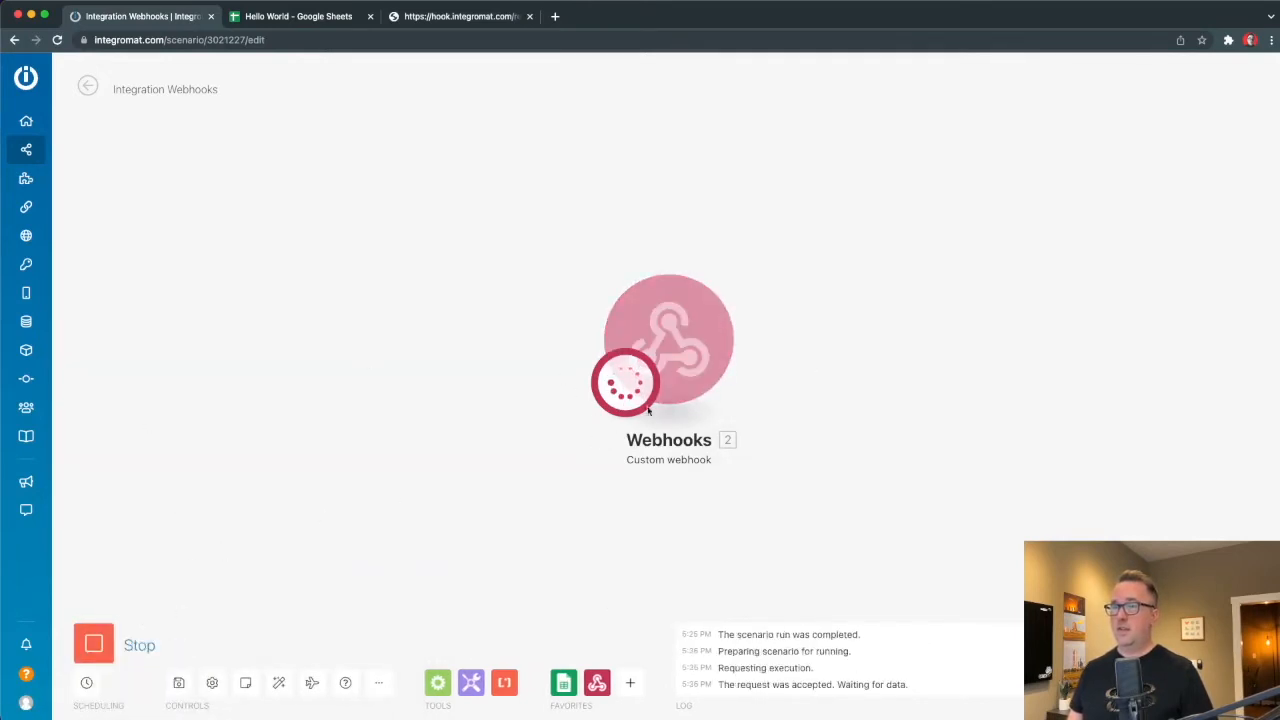
{"action": "left_click", "coordinate": [446, 20]}
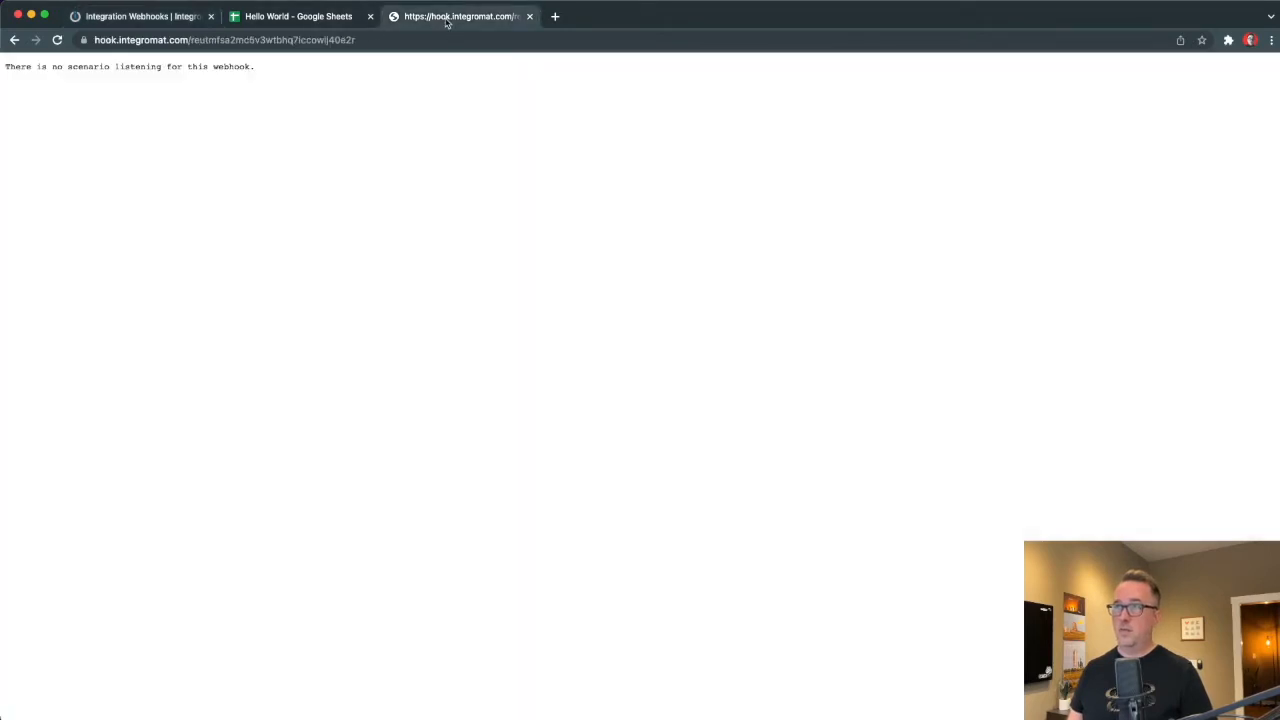
{"action": "left_click", "coordinate": [214, 40]}
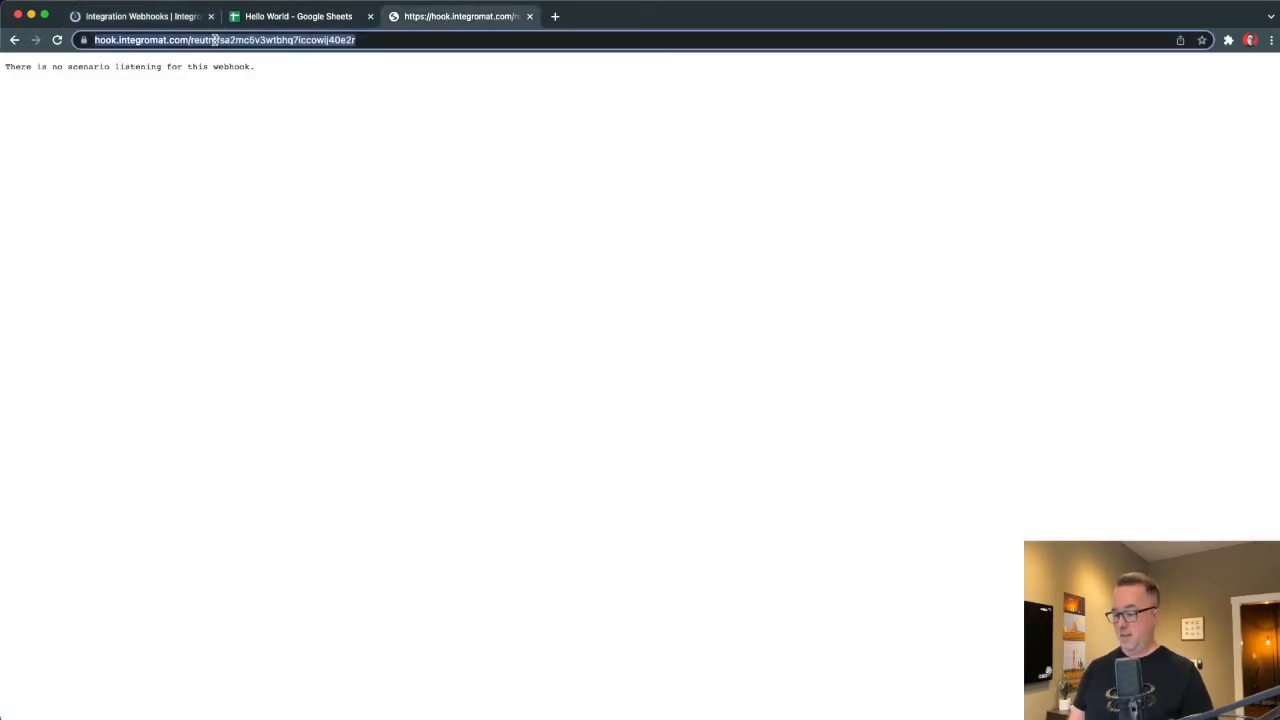
{"action": "key", "text": "Return"}
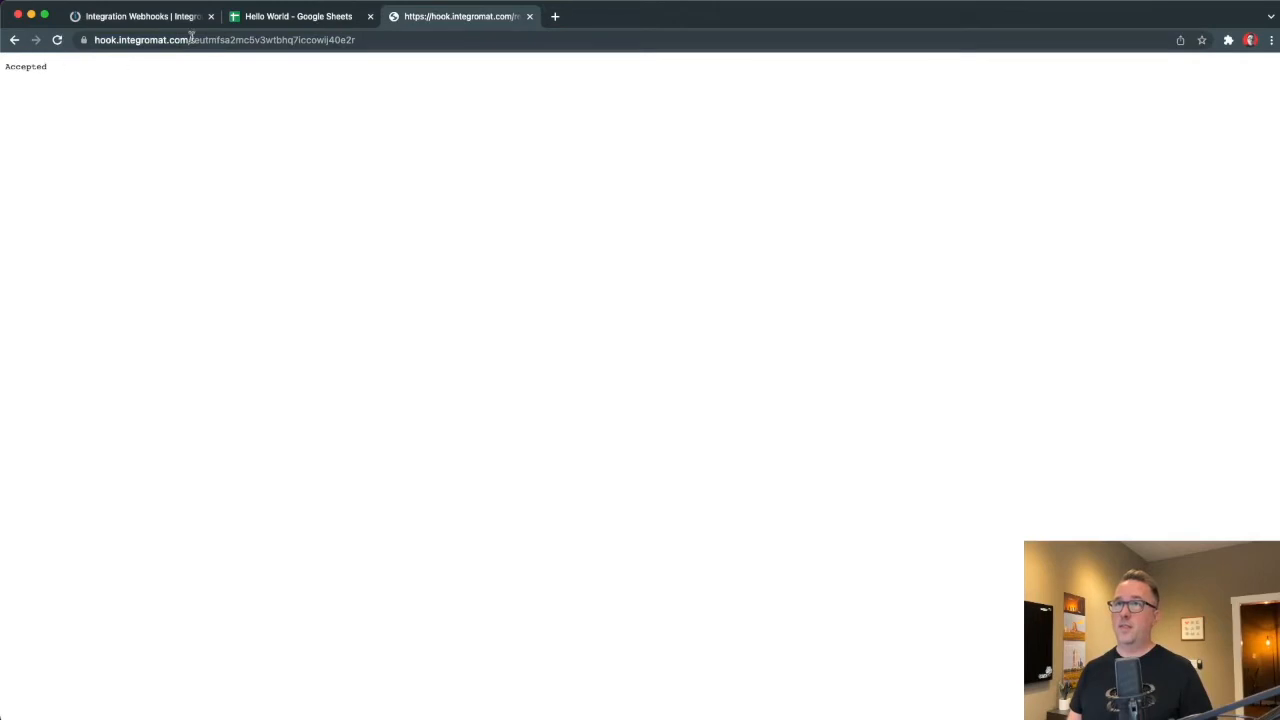
{"action": "left_click", "coordinate": [120, 17]}
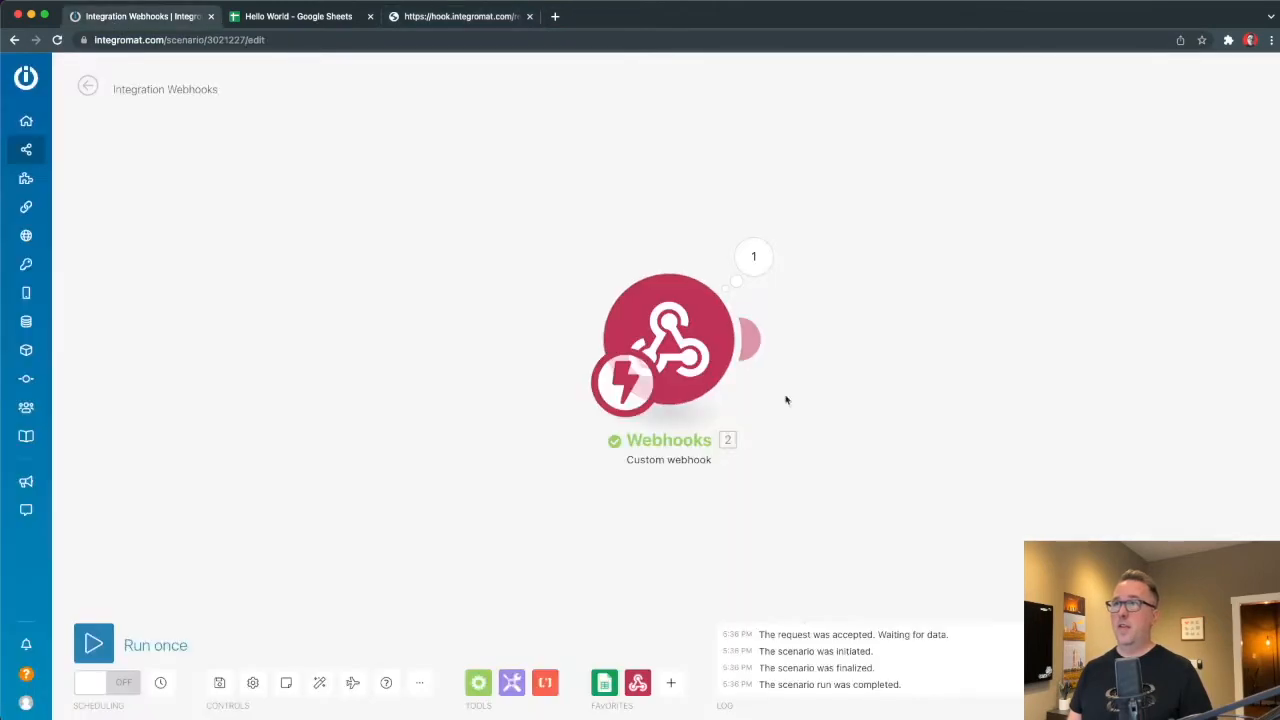
{"action": "left_click", "coordinate": [752, 259]}
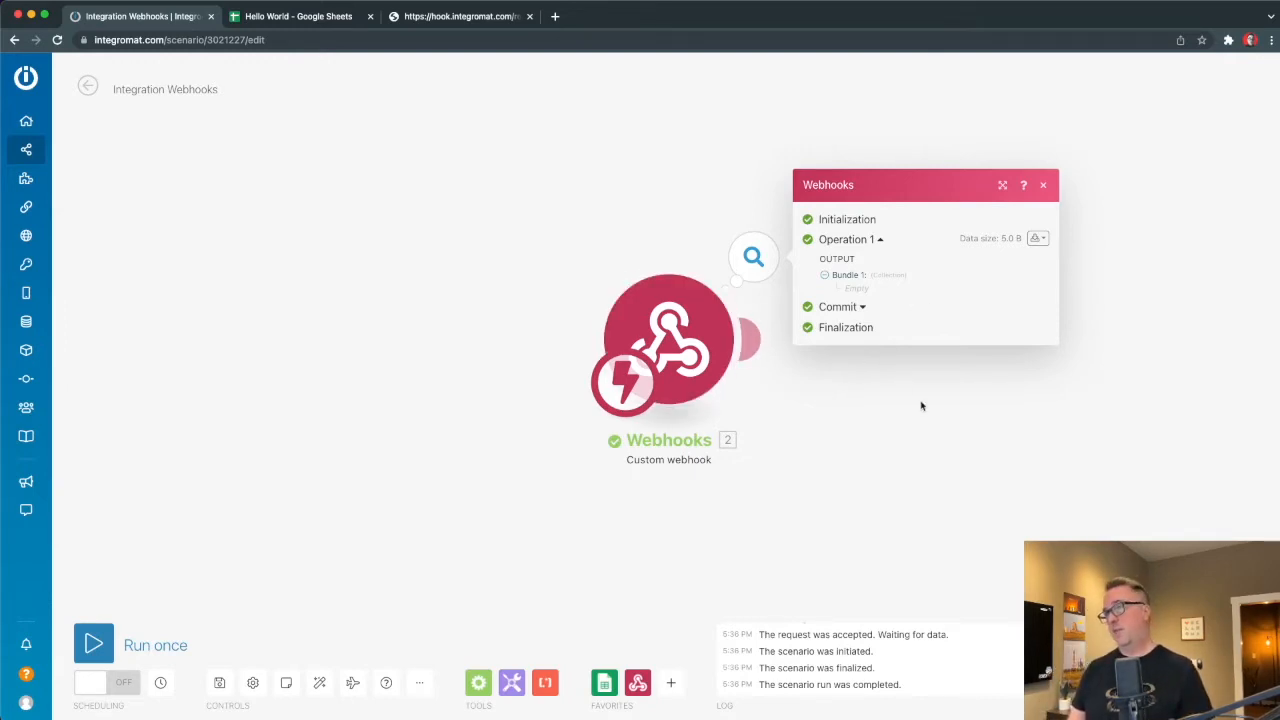
{"action": "left_click", "coordinate": [754, 339]}
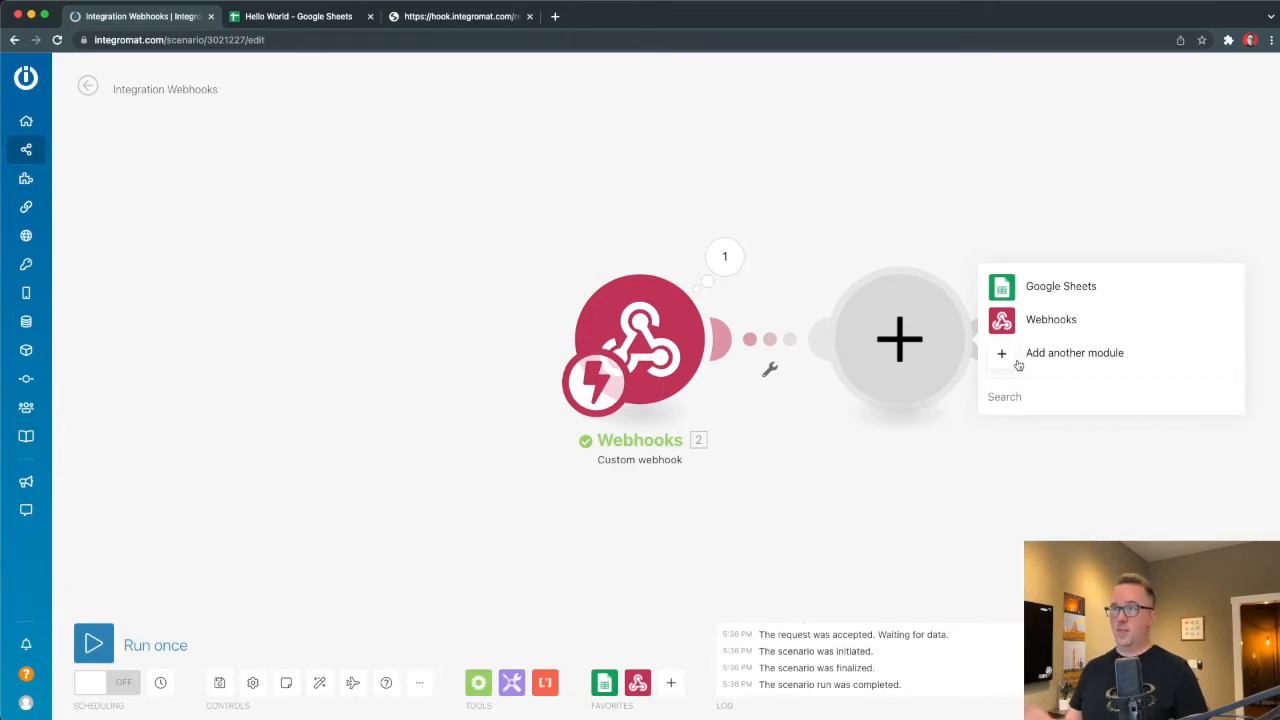
{"action": "left_click", "coordinate": [826, 240]}
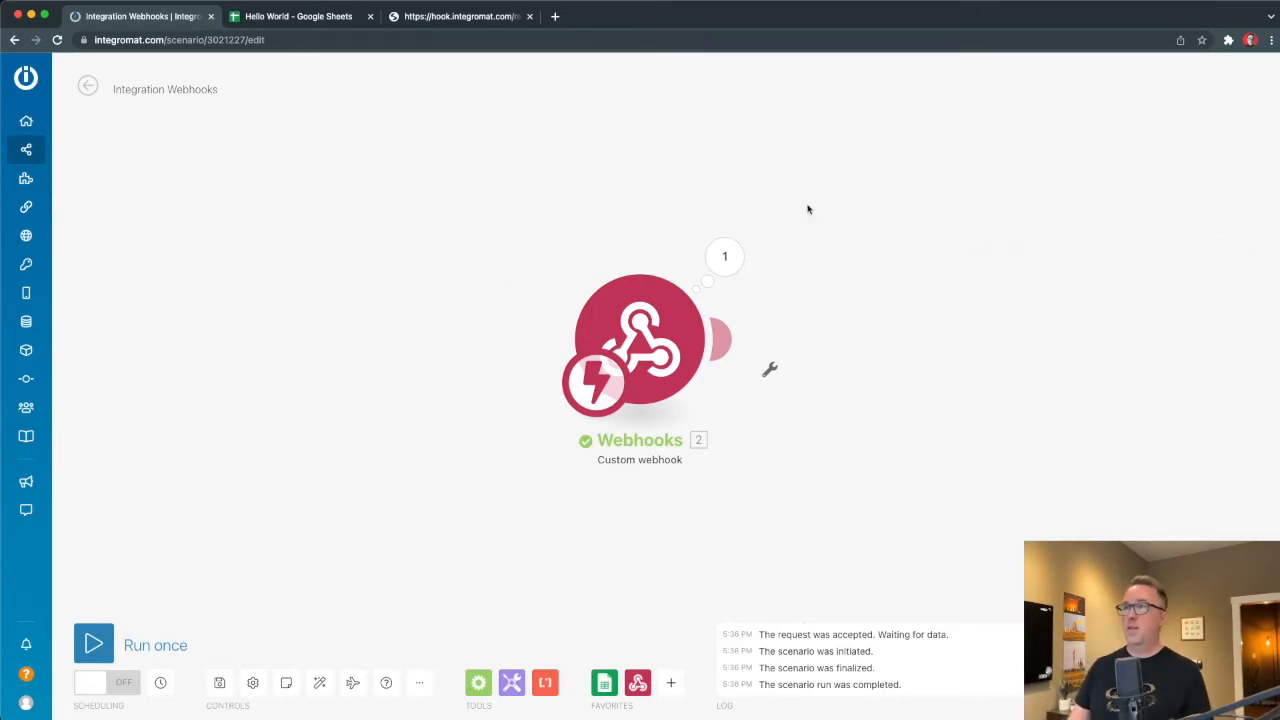
Run the scenario once so the webhook listens for data again.
{"action": "left_click", "coordinate": [428, 16]}
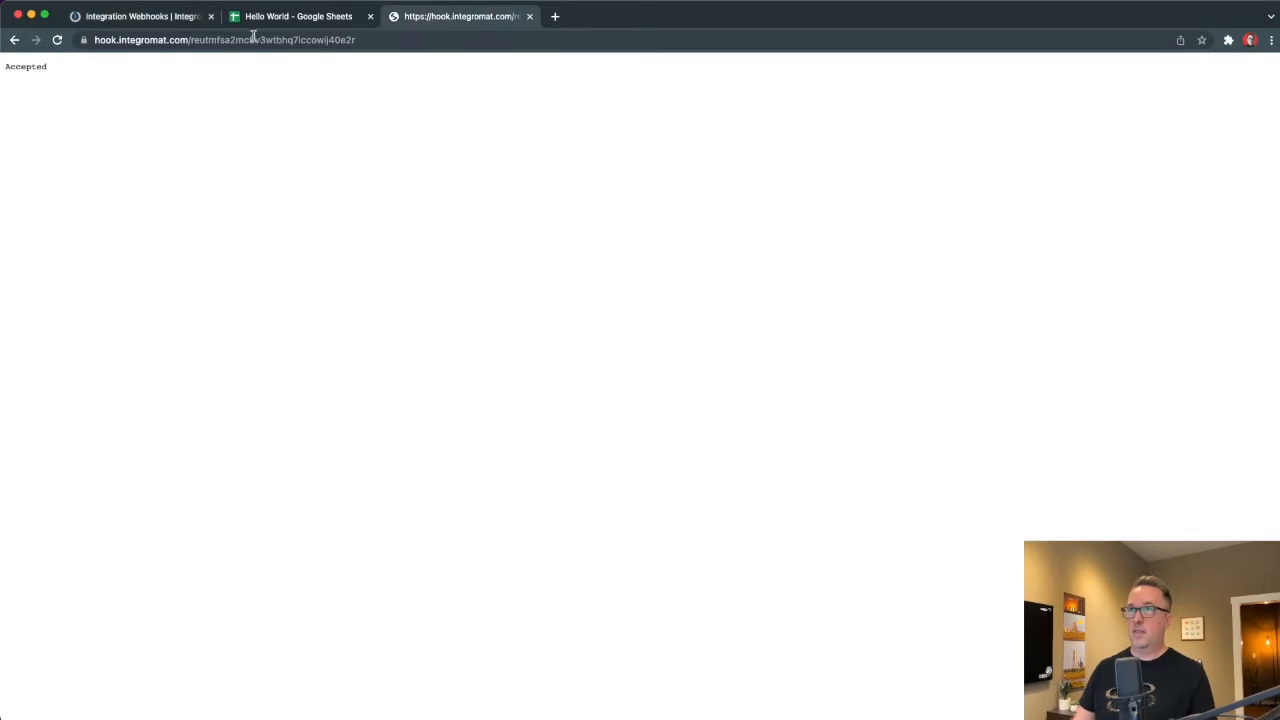
{"action": "left_click", "coordinate": [163, 16]}
{"action": "left_click", "coordinate": [94, 642]}
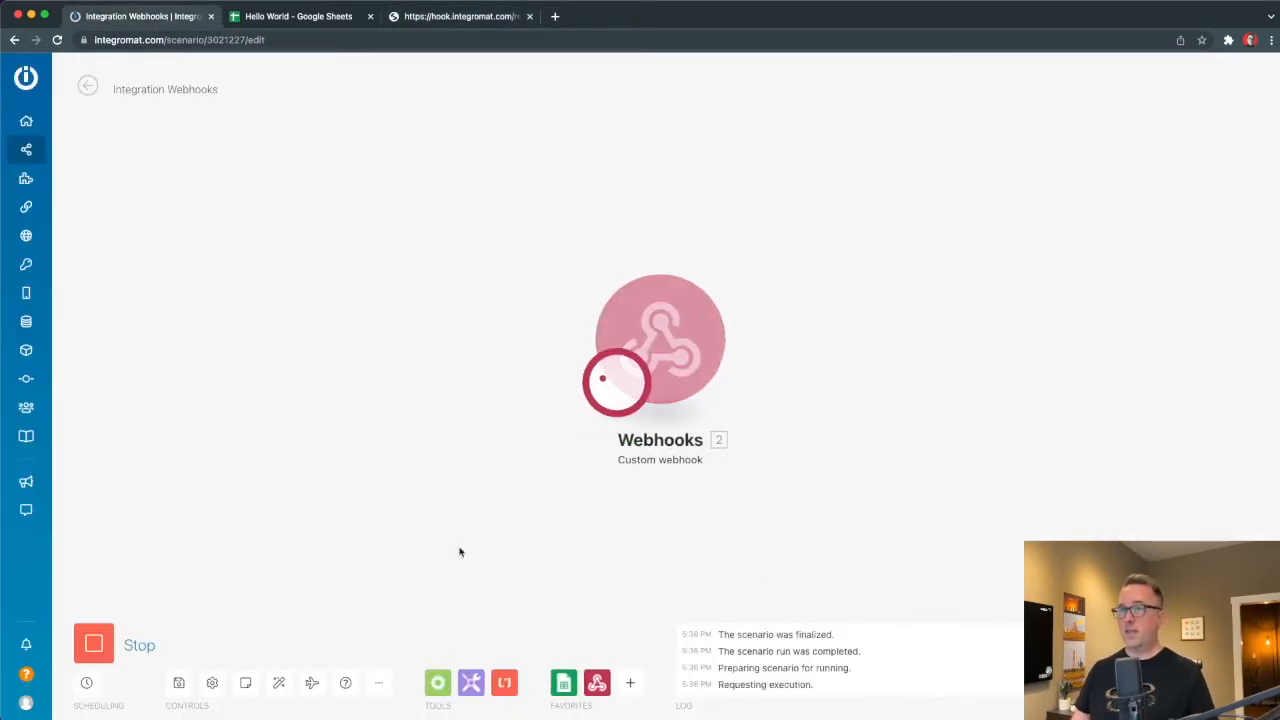
Append '?text=helloworld' to the webhook URL and send the request.
{"action": "left_click", "coordinate": [453, 18]}
{"action": "left_click", "coordinate": [374, 39]}
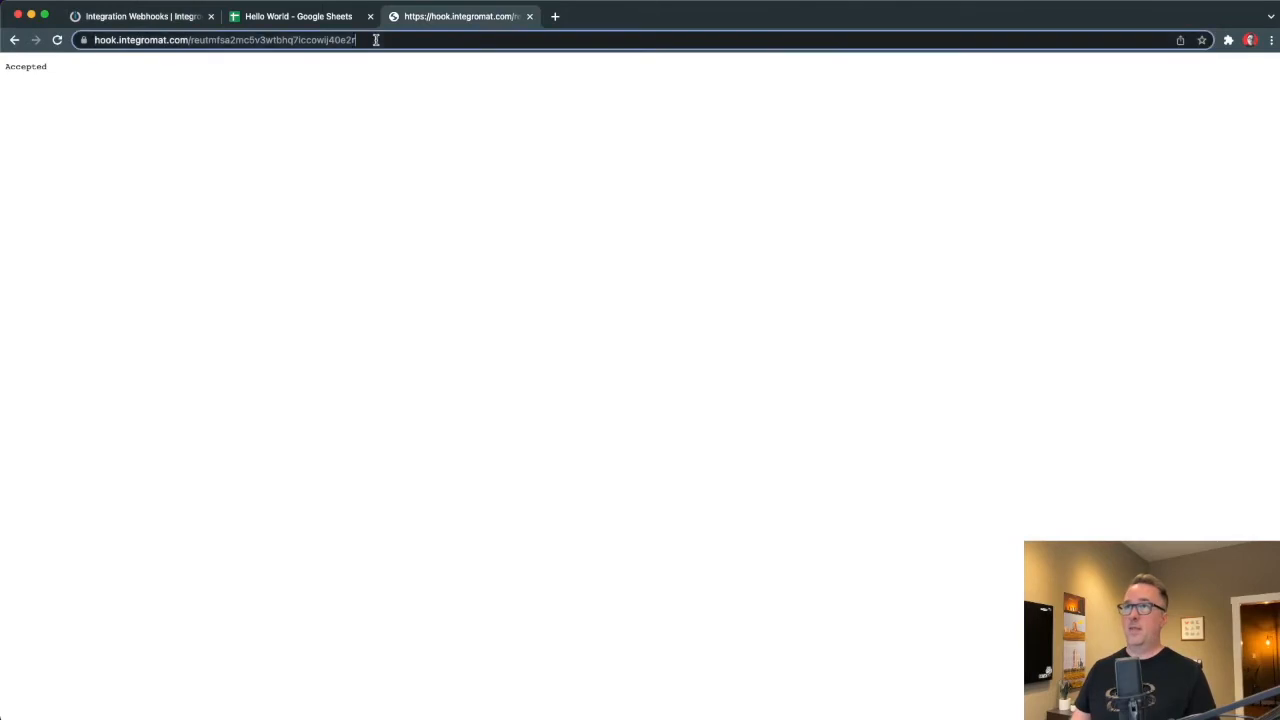
{"action": "key", "text": "Return"}
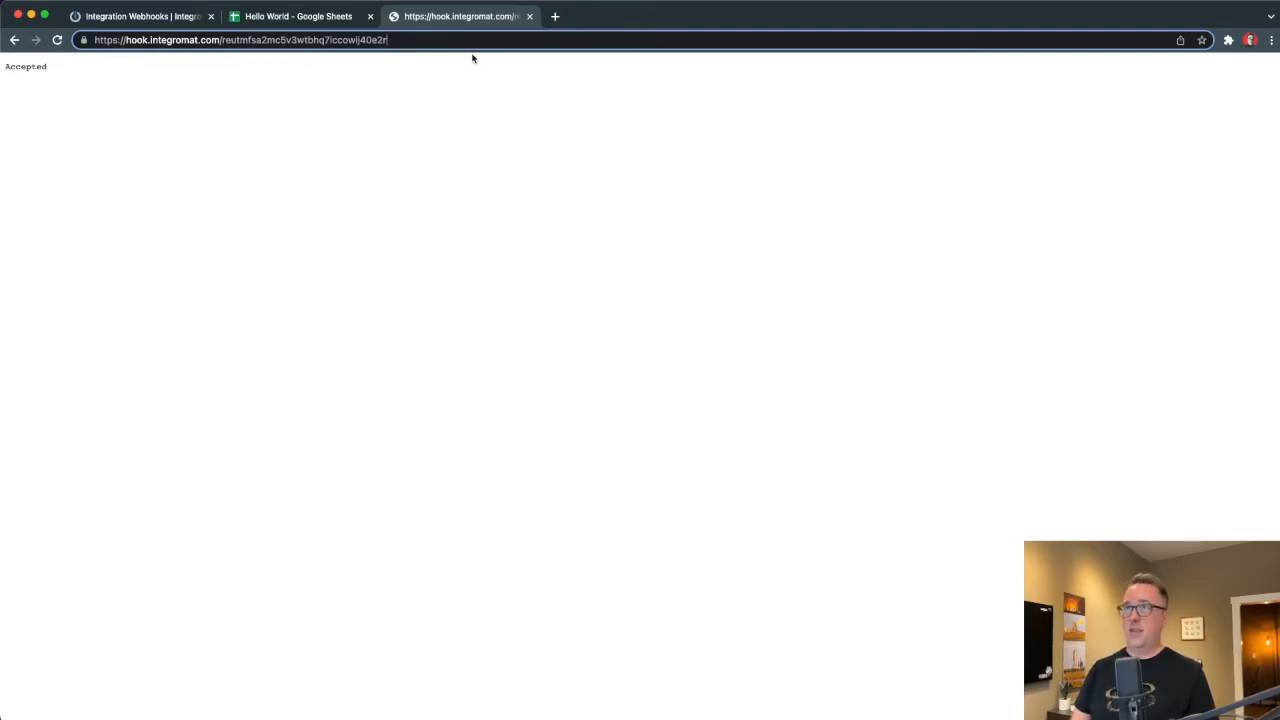
{"action": "type", "text": "?"}
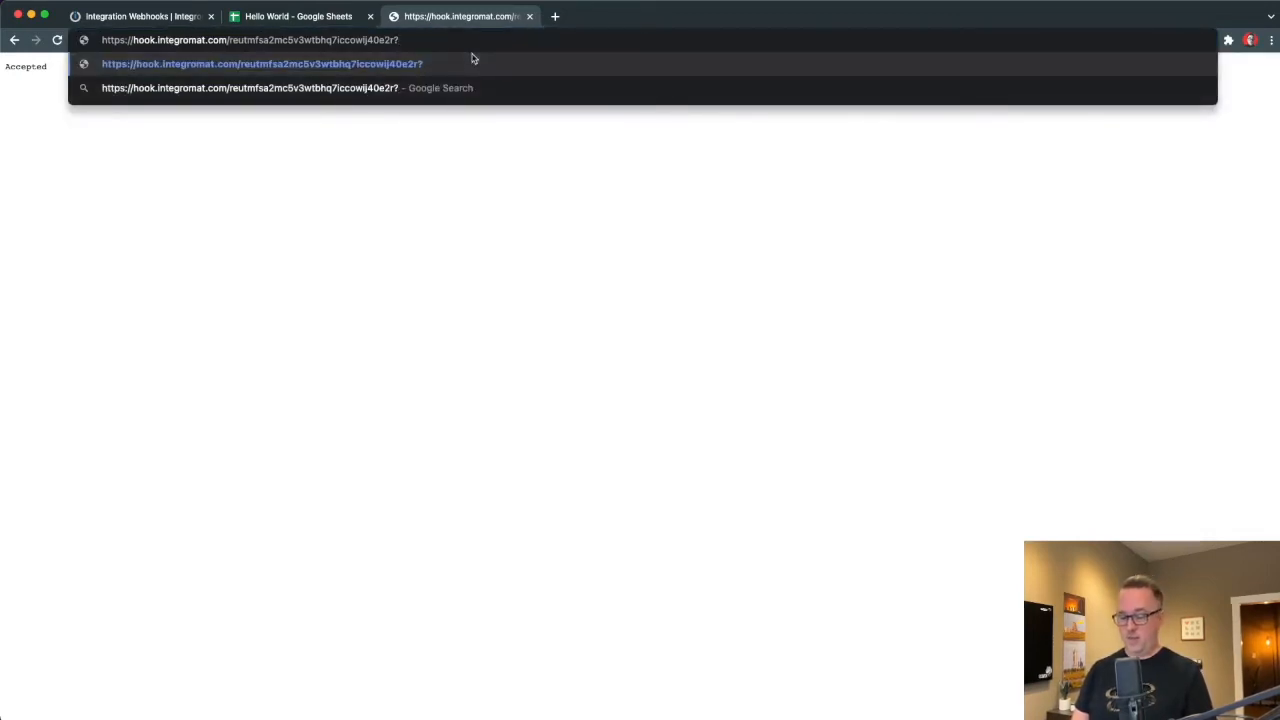
{"action": "type", "text": "text"}
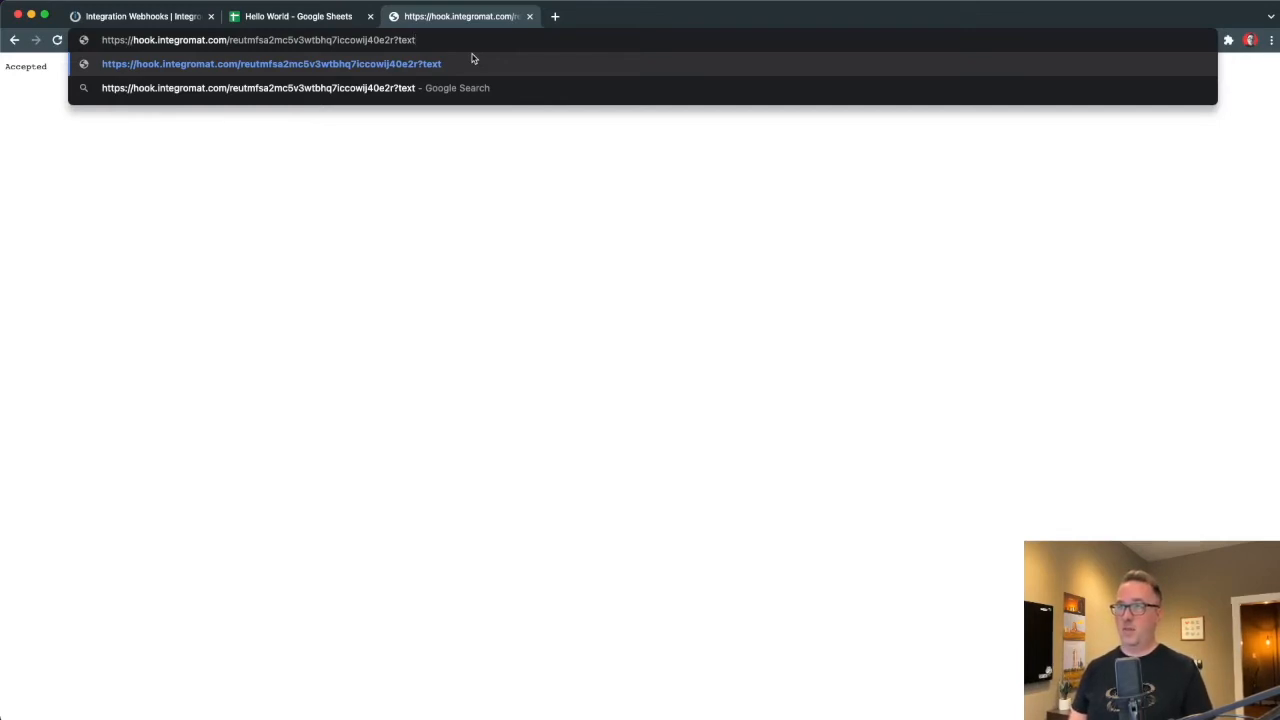
{"action": "type", "text": "="}
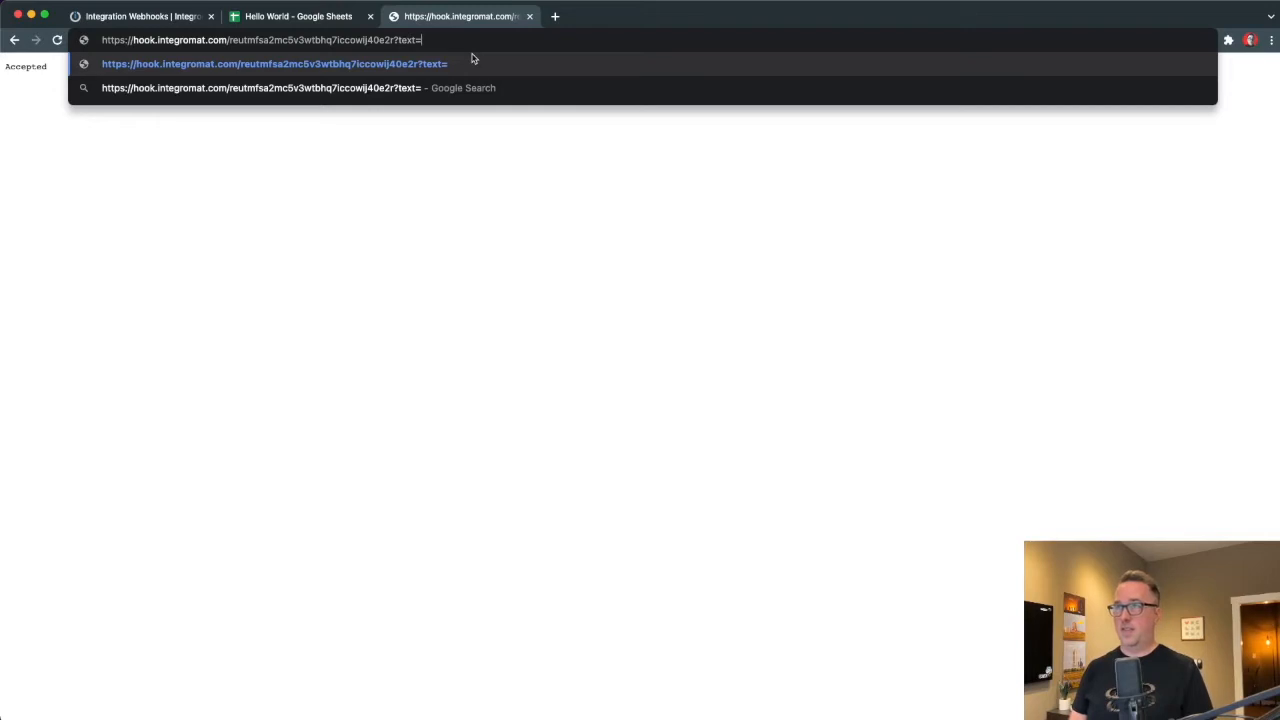
{"action": "type", "text": "hello"}
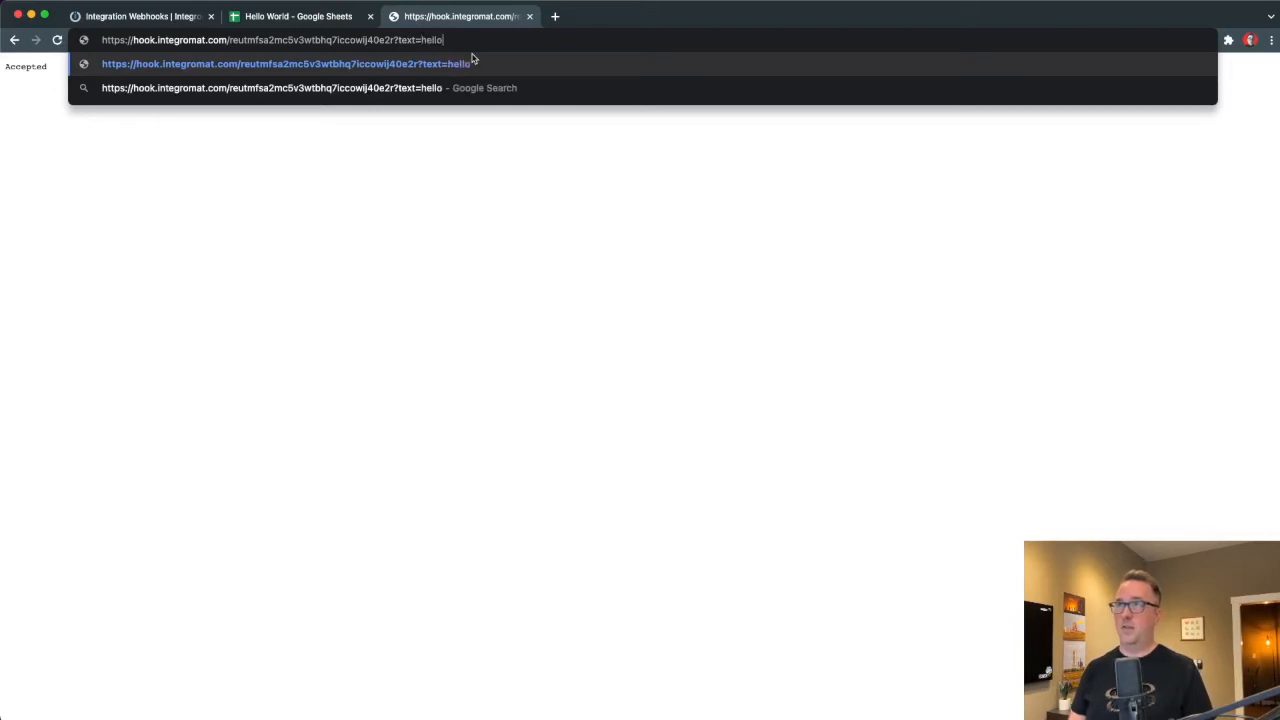
{"action": "type", "text": "world"}
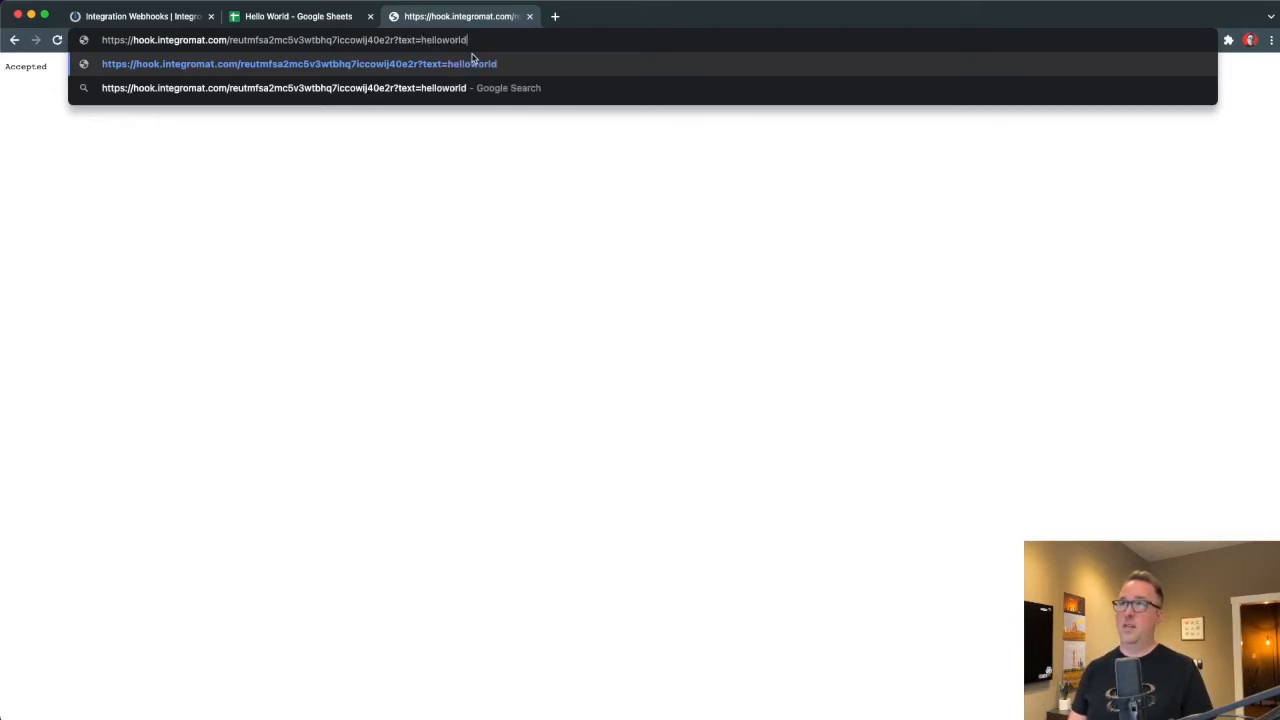
{"action": "key", "text": "Return"}
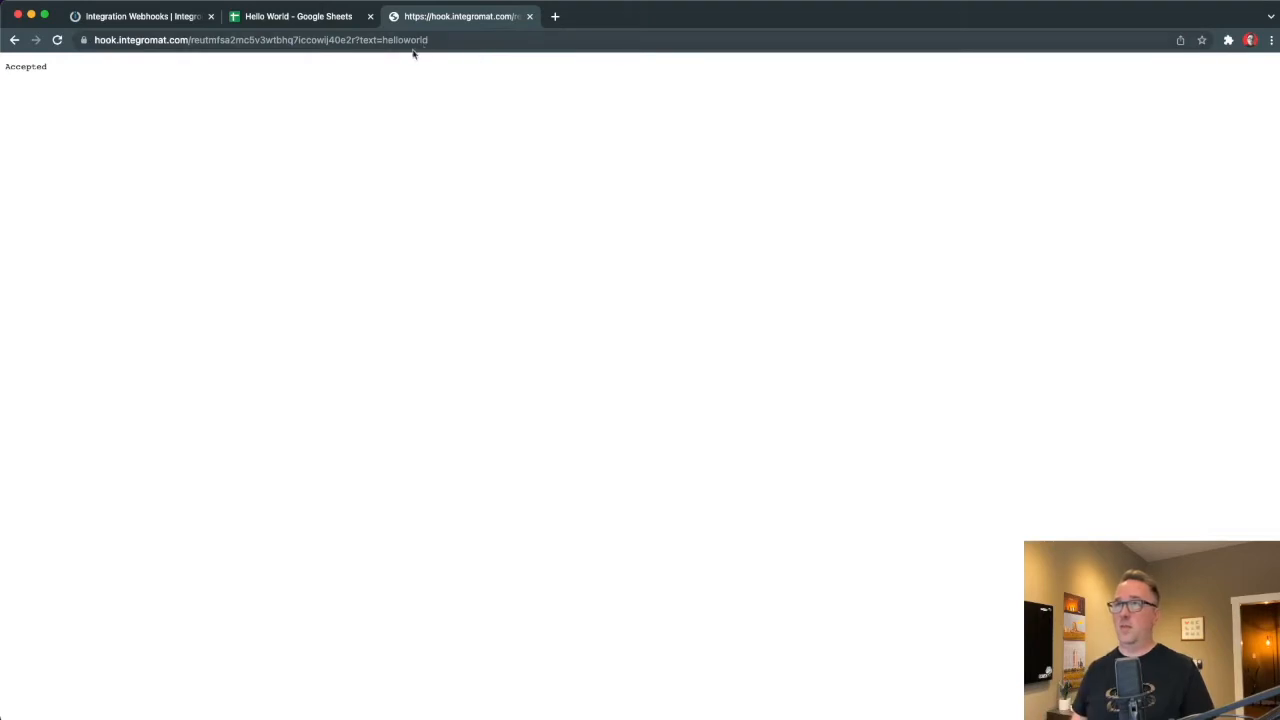
Check in the Integromat webhook output that it received text = helloworld, then return to Shortcuts.
{"action": "left_click", "coordinate": [134, 16]}
{"action": "left_click", "coordinate": [754, 257]}
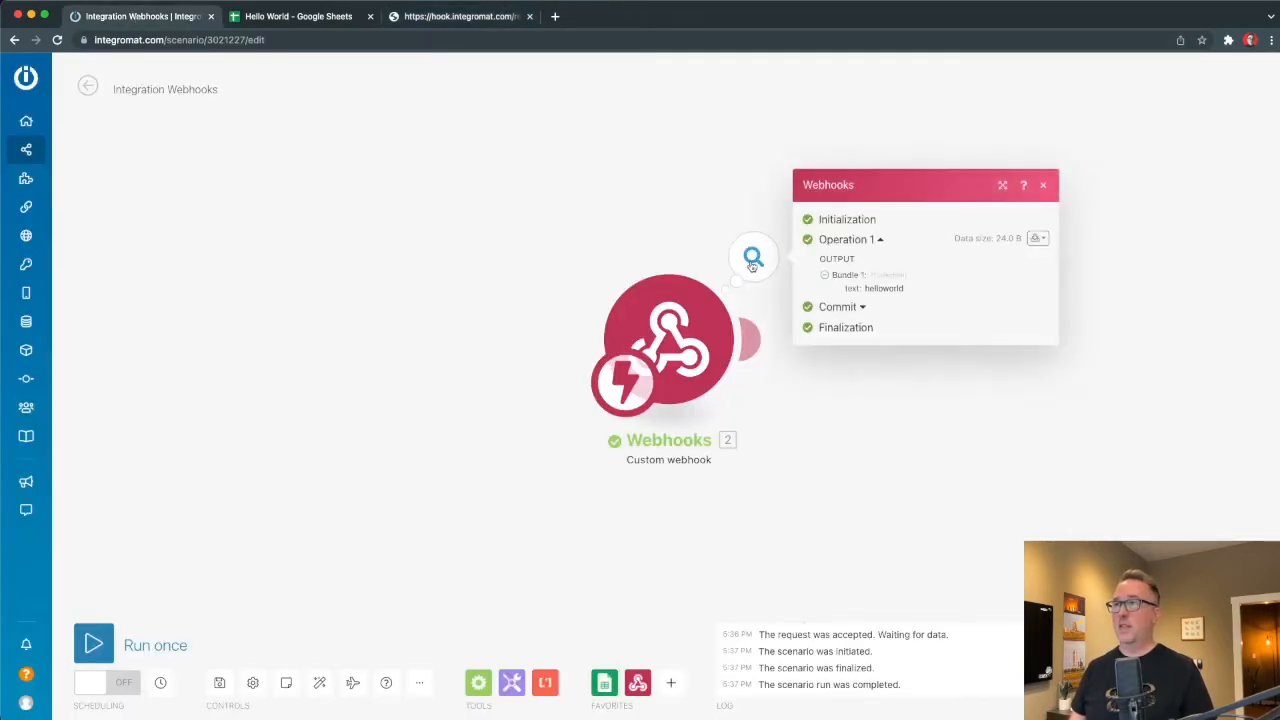
{"action": "double_click", "coordinate": [852, 288]}
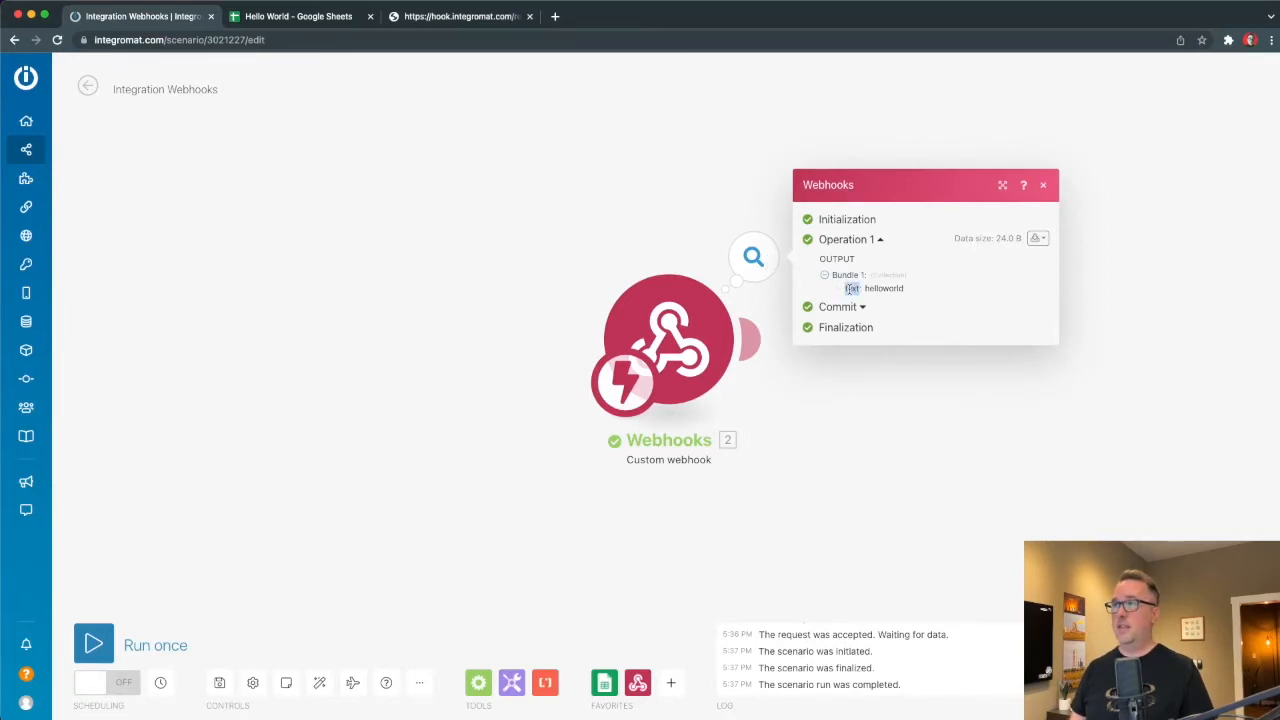
{"action": "double_click", "coordinate": [896, 288]}
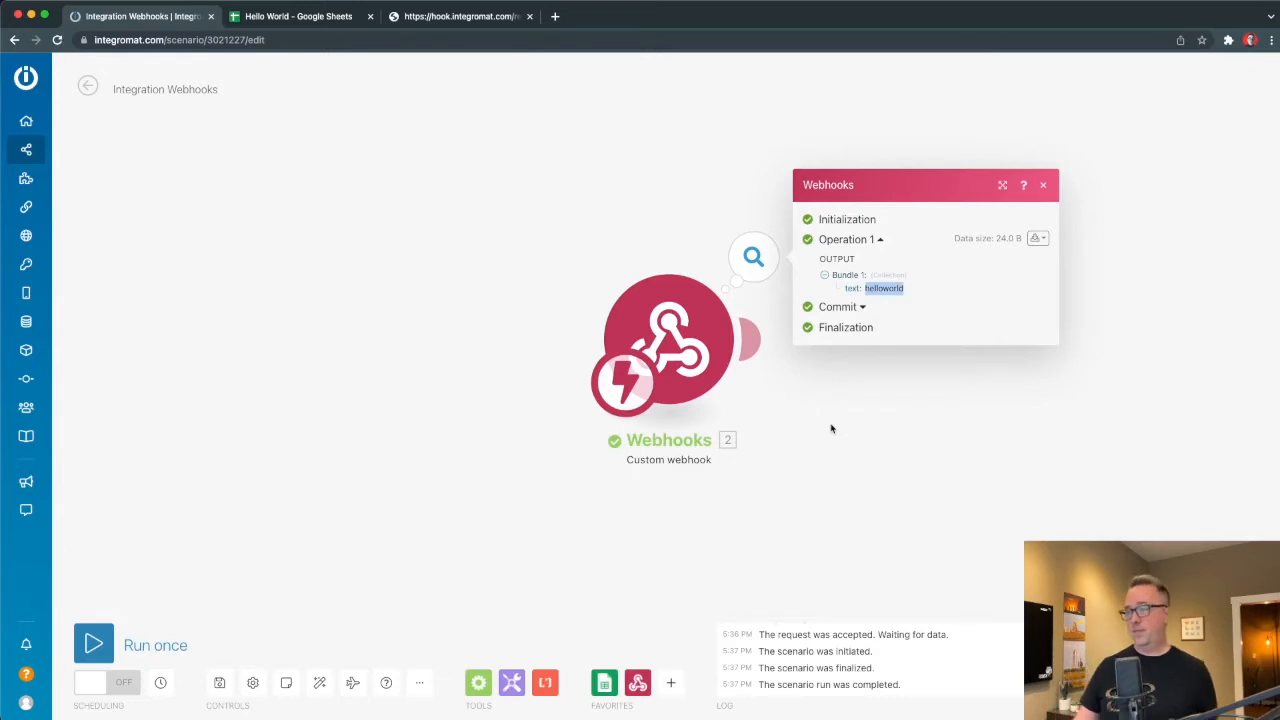
{"action": "left_click", "coordinate": [361, 279]}
{"action": "key", "text": "super+Tab"}
{"action": "key", "text": "super+Tab"}
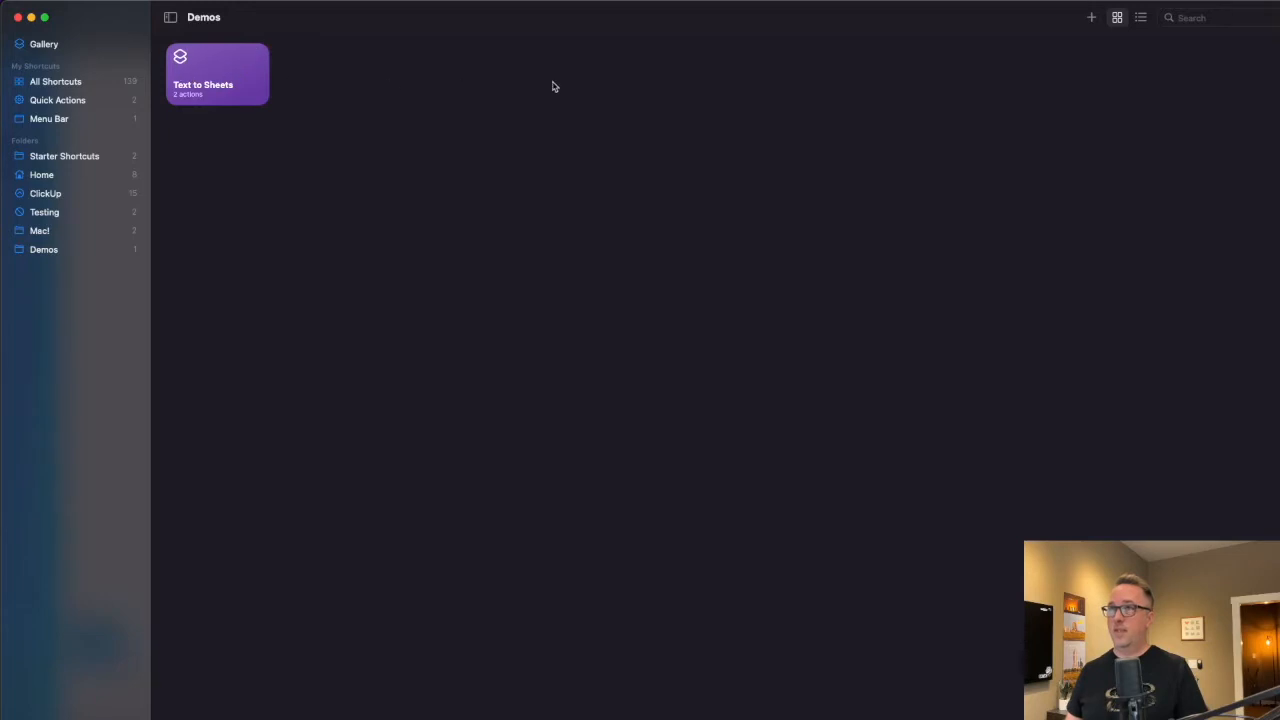
Open the Text to Sheets shortcut from the Demos folder in its editor.
{"action": "left_click", "coordinate": [1092, 18]}
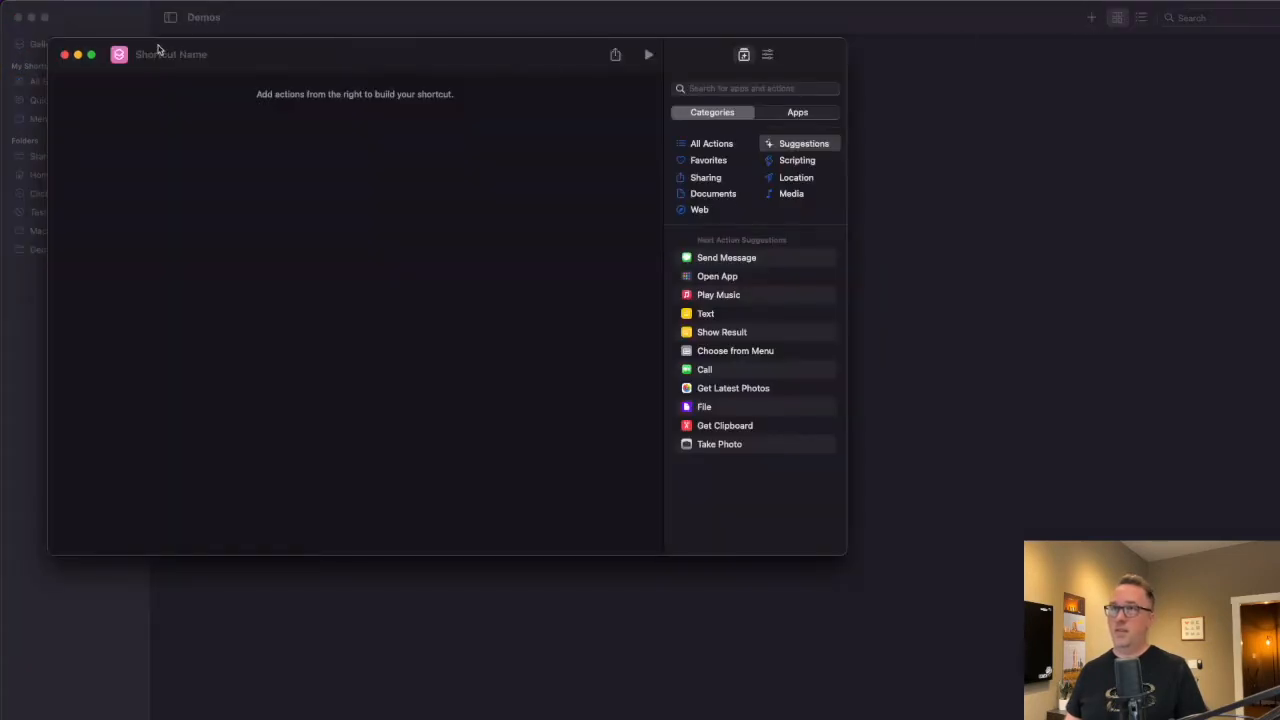
{"action": "left_click", "coordinate": [64, 54]}
{"action": "left_click", "coordinate": [224, 68]}
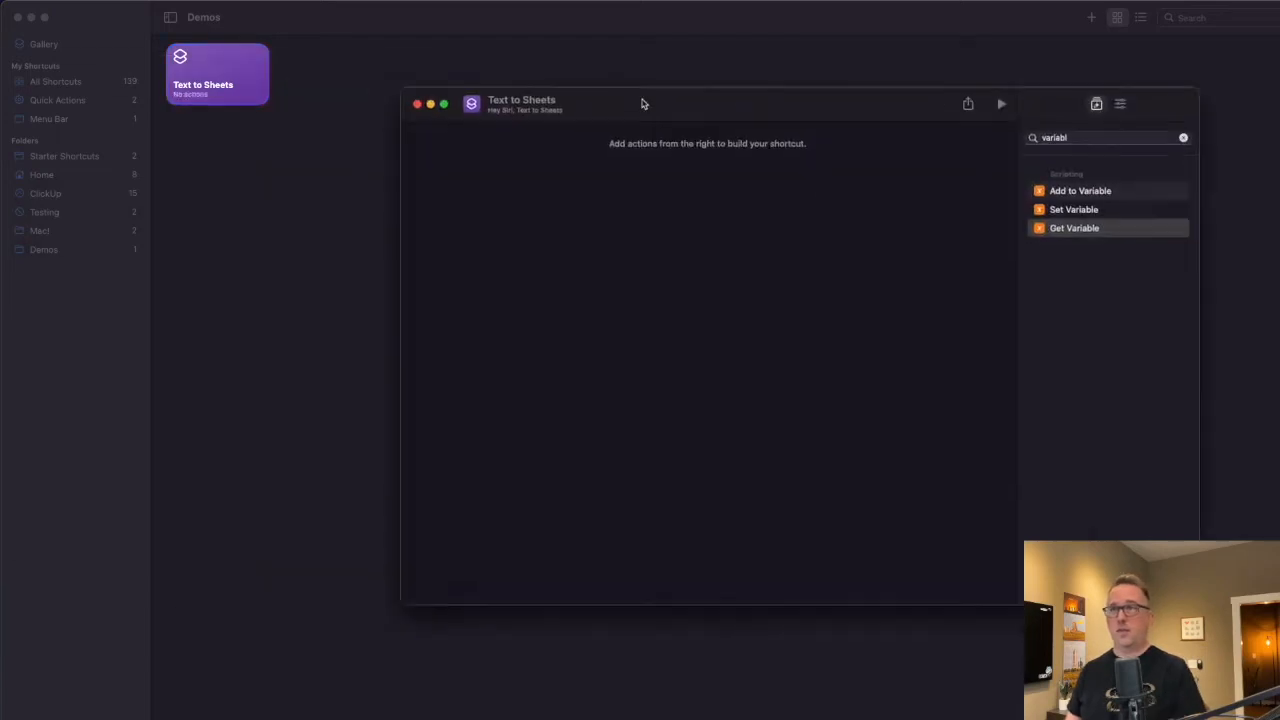
{"action": "left_click_drag", "start_coordinate": [643, 103], "coordinate": [517, 91]}
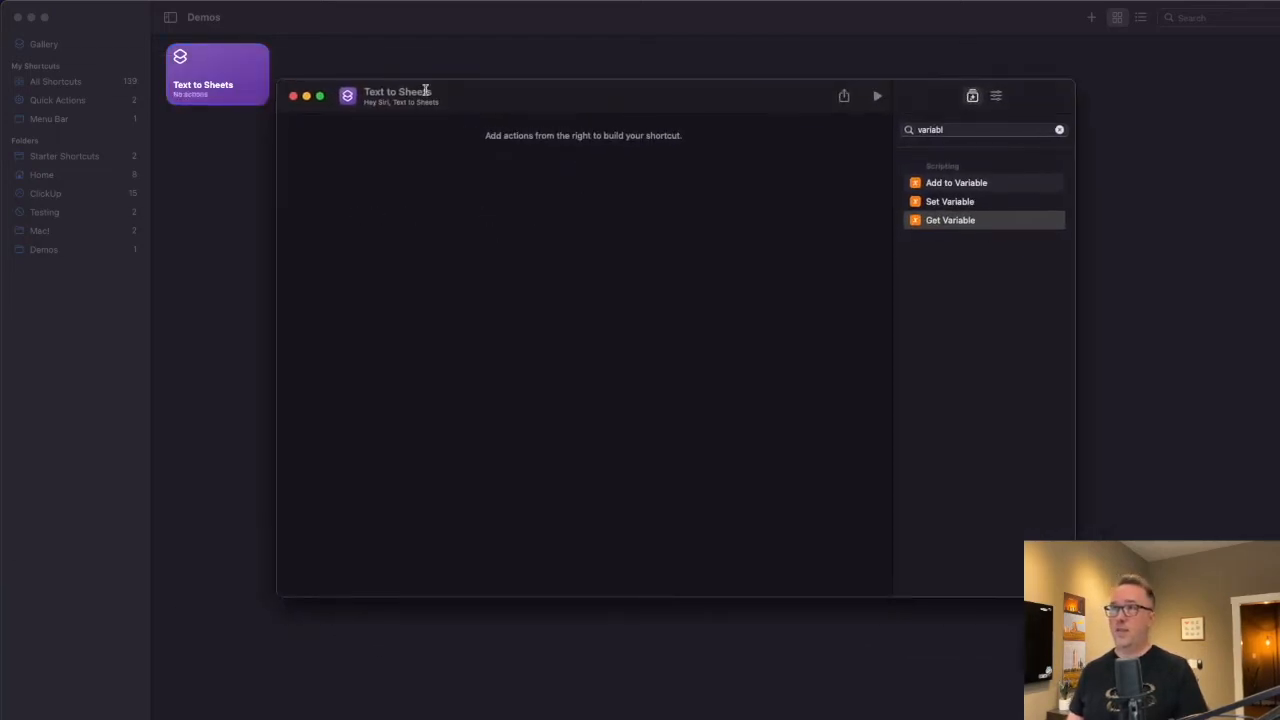
Add a Dictate Text action to the Text to Sheets shortcut.
{"action": "left_click", "coordinate": [1059, 129]}
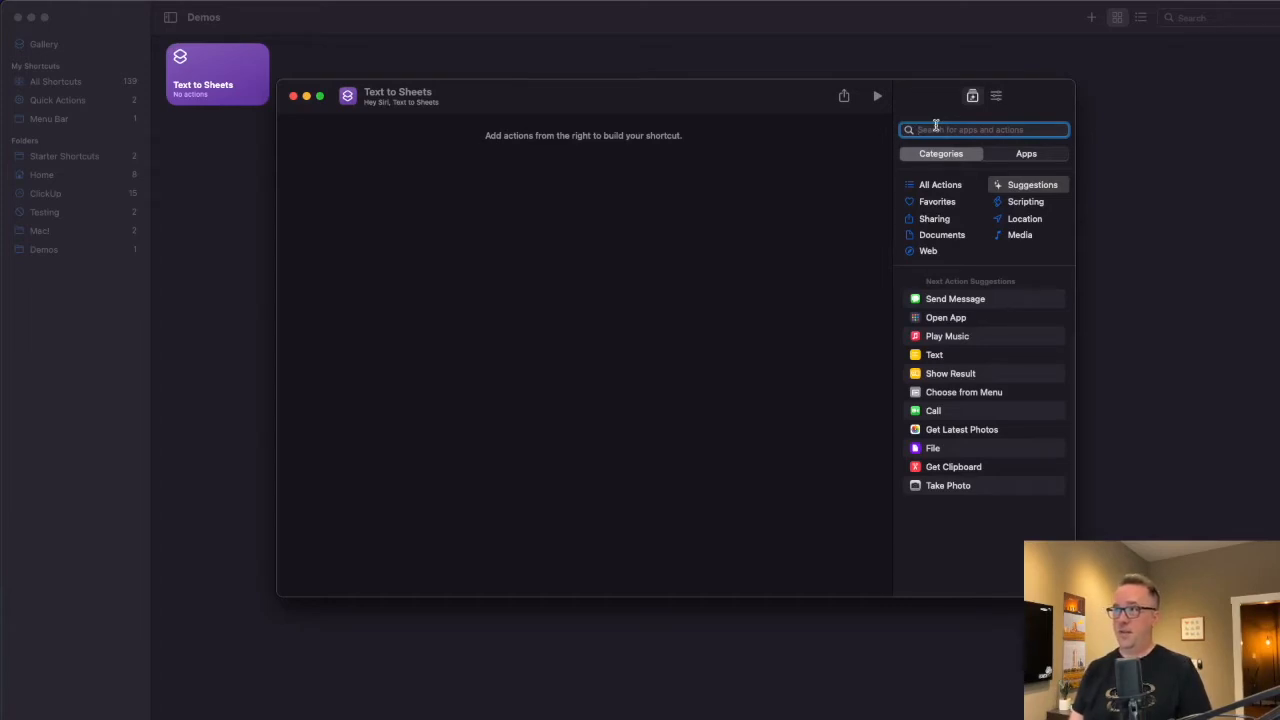
{"action": "type", "text": "dictat"}
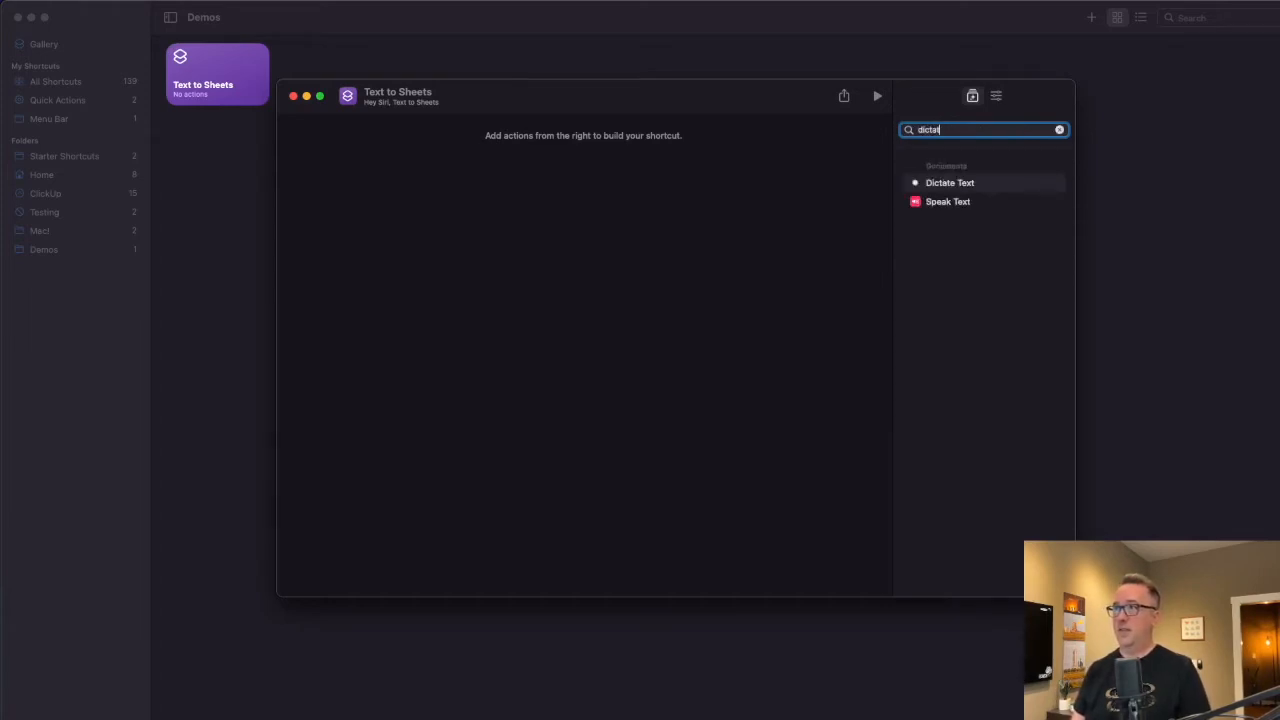
{"action": "left_click", "coordinate": [946, 186]}
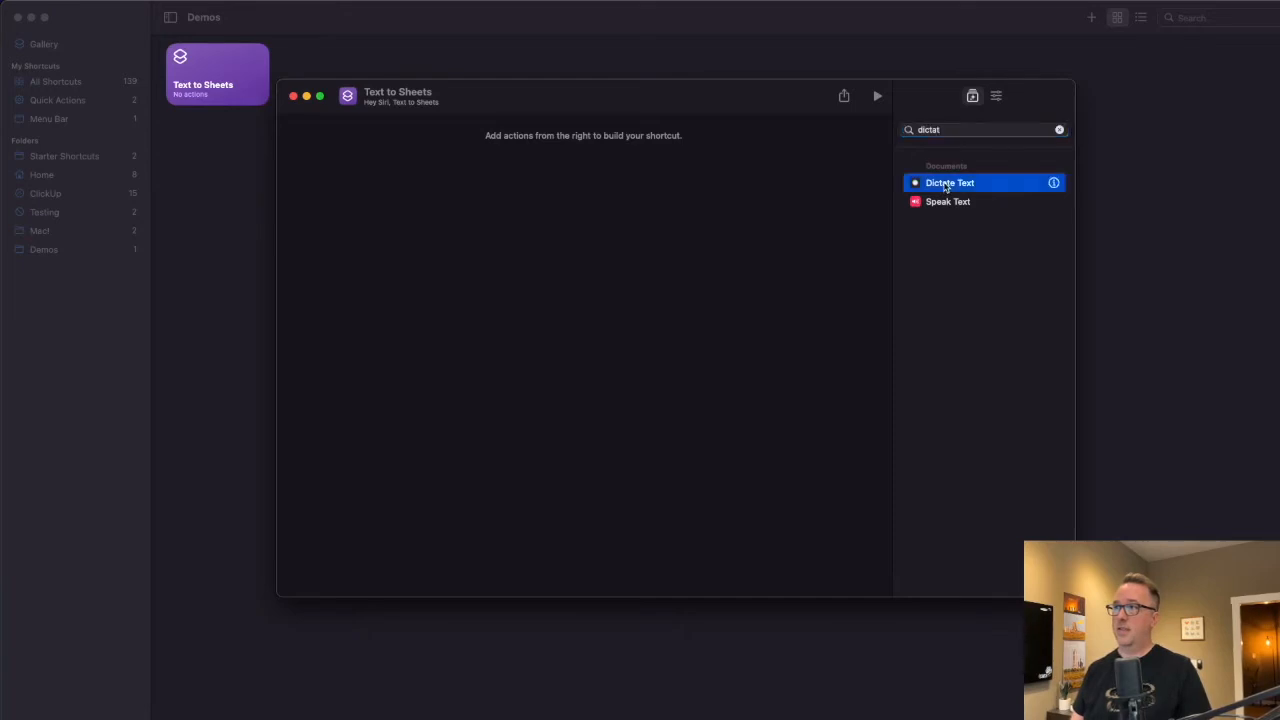
{"action": "left_click_drag", "start_coordinate": [946, 186], "coordinate": [540, 290]}
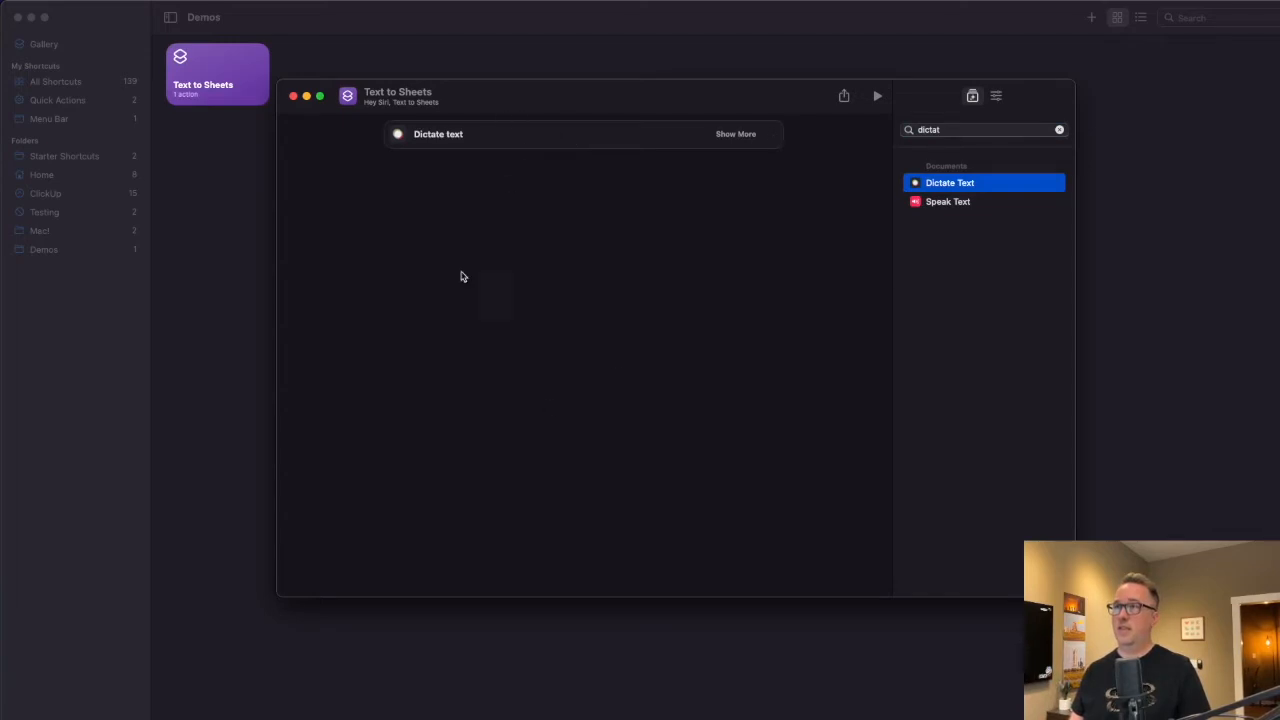
Add a URL action below Dictate Text.
{"action": "left_click", "coordinate": [1060, 130]}
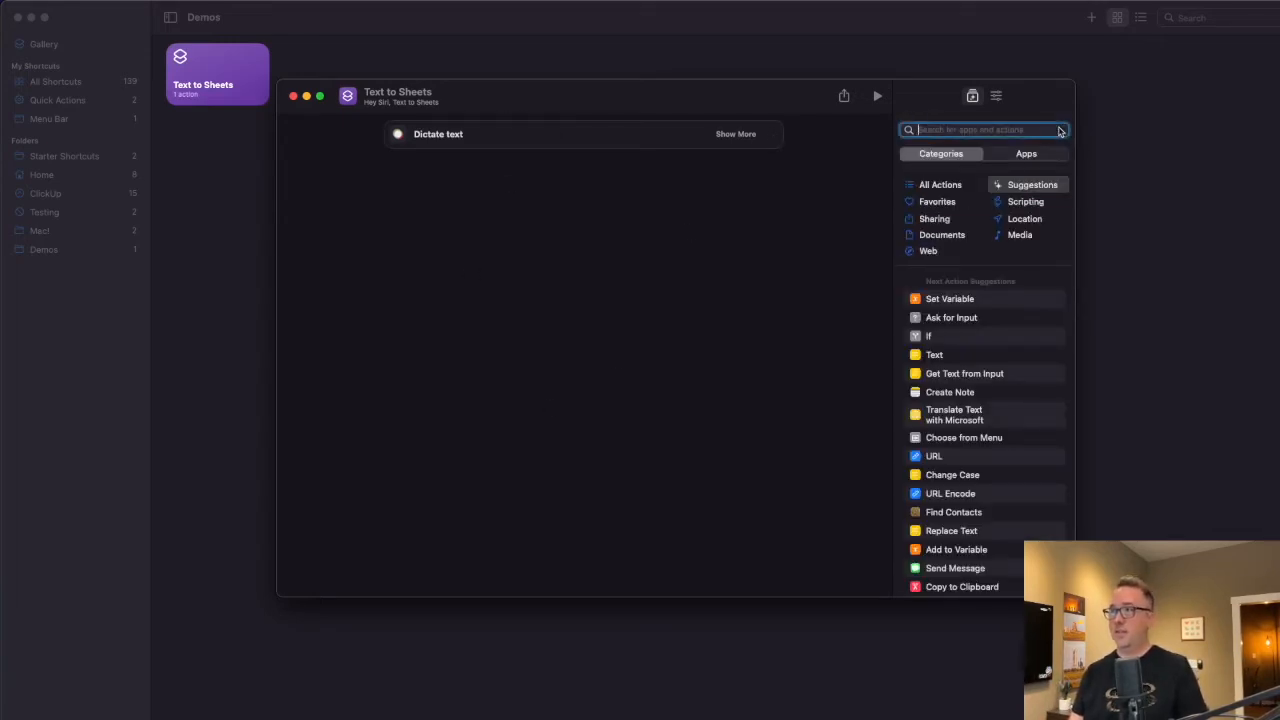
{"action": "type", "text": "url"}
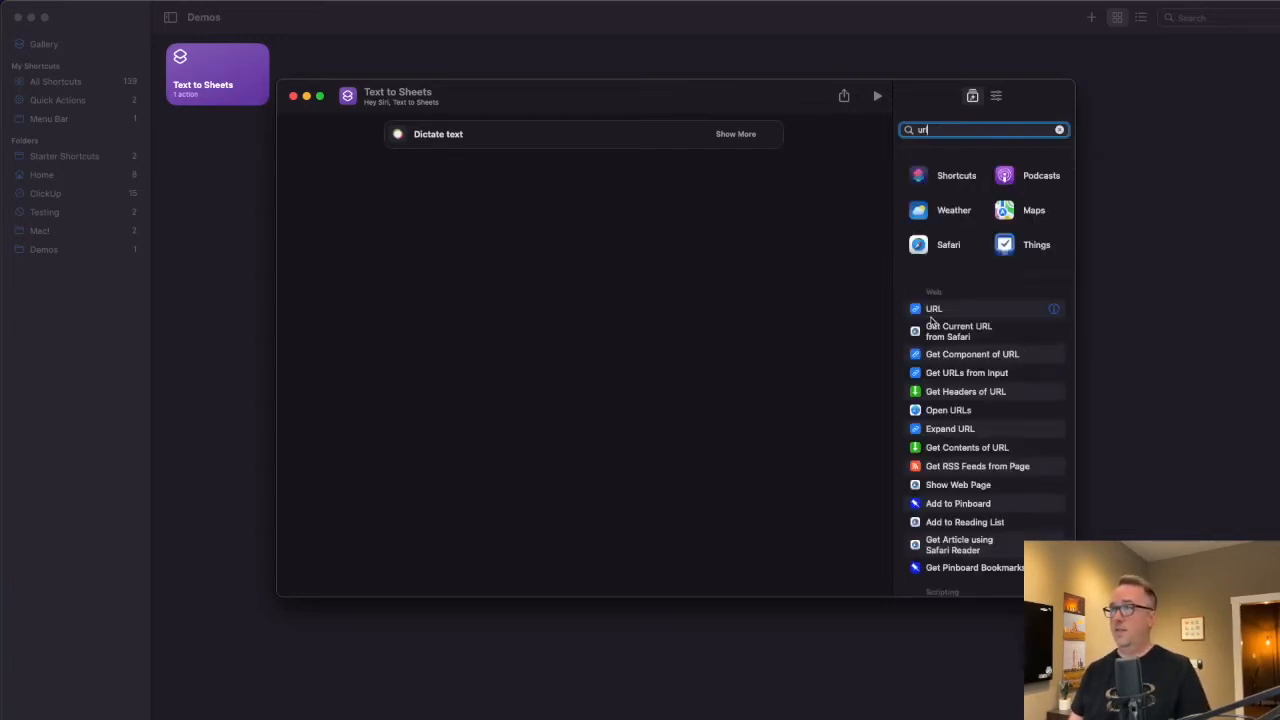
{"action": "double_click", "coordinate": [924, 318]}
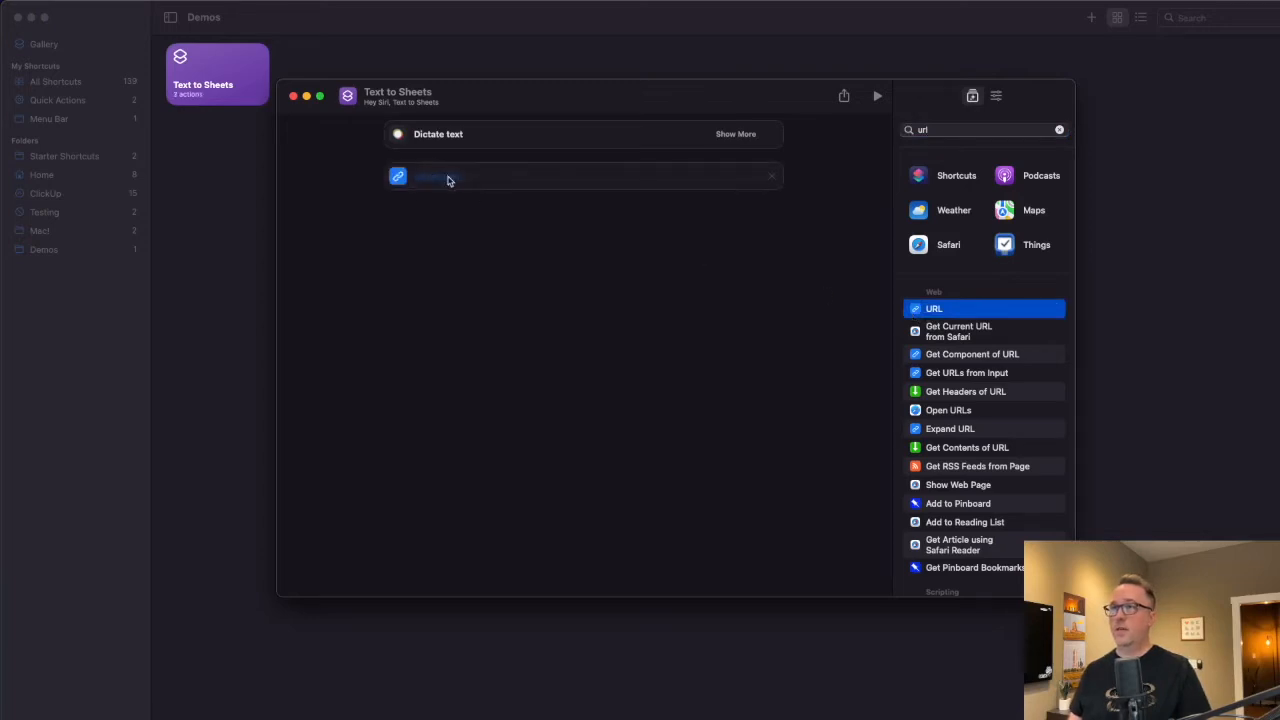
{"action": "key", "text": "super+Tab"}
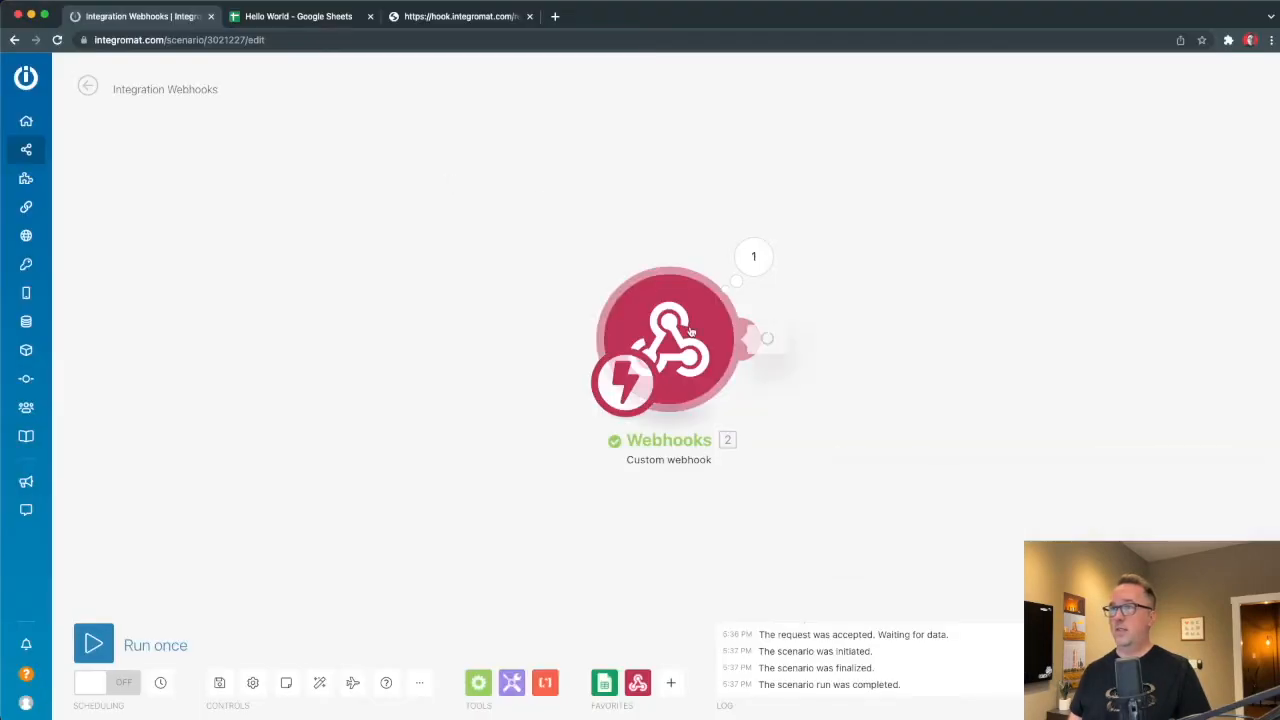
Copy the webhook address and the full hook.integromat.com test URL ending text=helloworld.
{"action": "left_click", "coordinate": [690, 332]}
{"action": "left_click", "coordinate": [934, 357]}
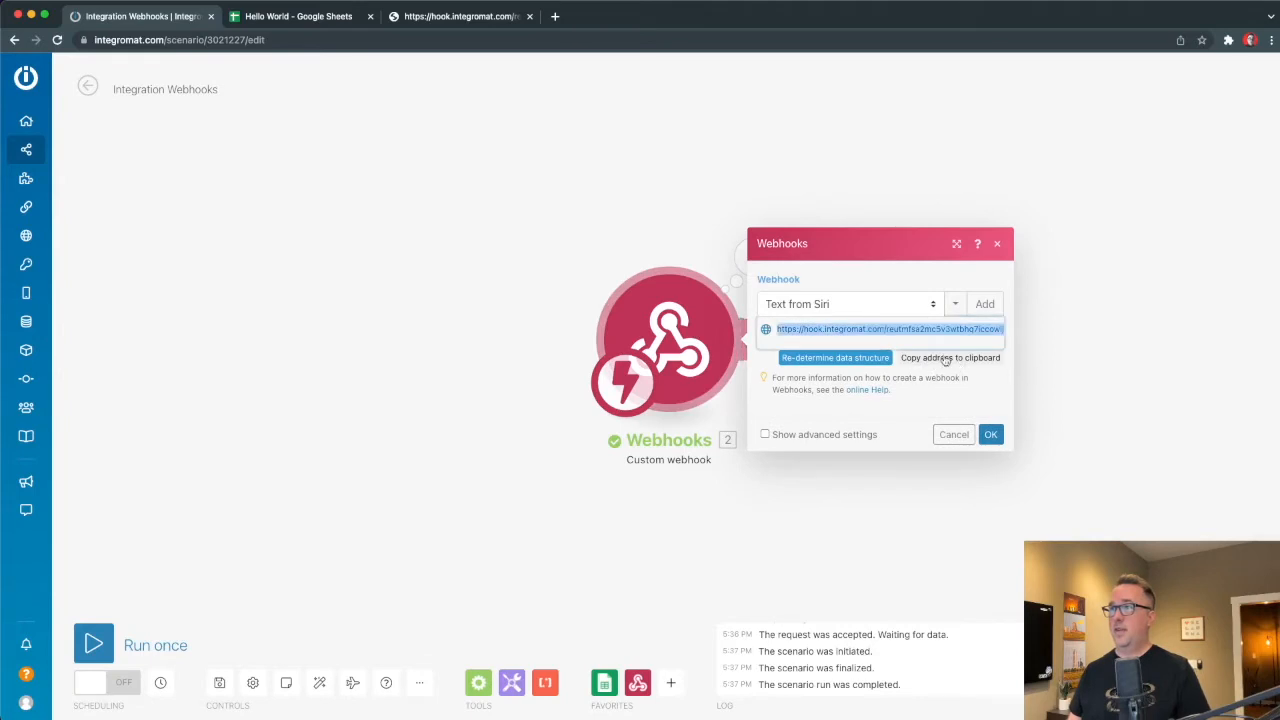
{"action": "left_click", "coordinate": [430, 16]}
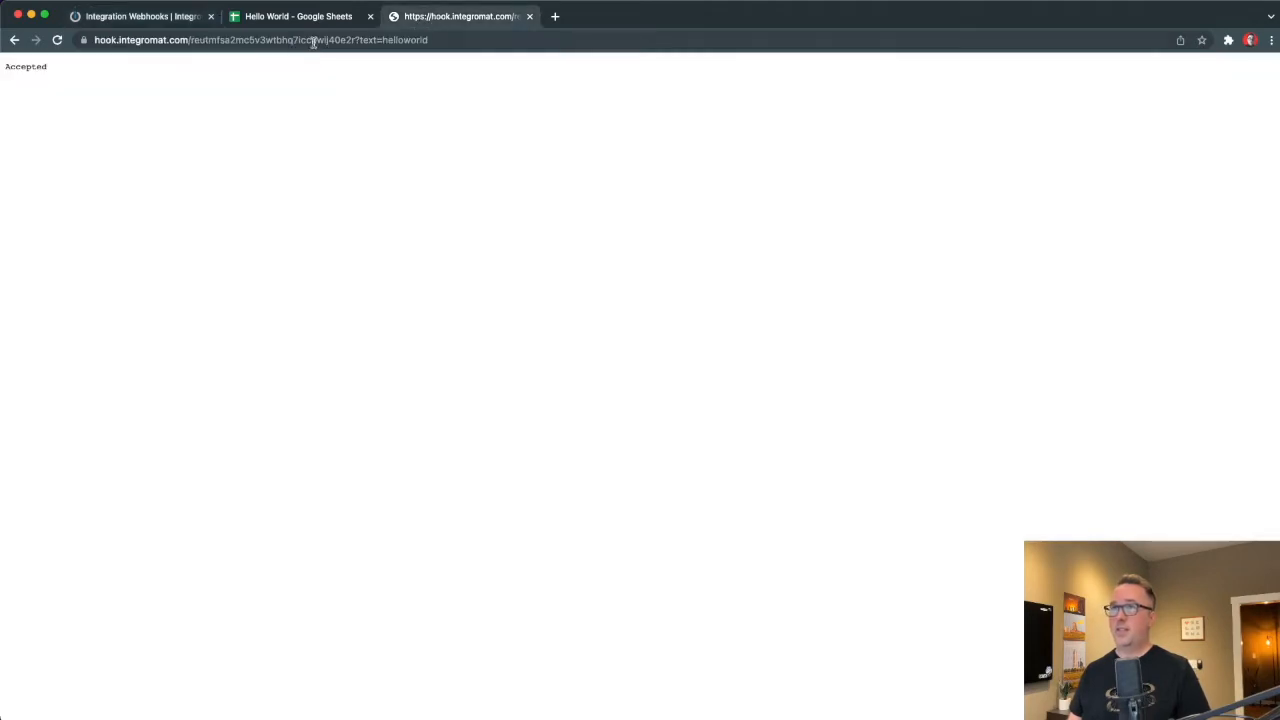
{"action": "left_click", "coordinate": [313, 40]}
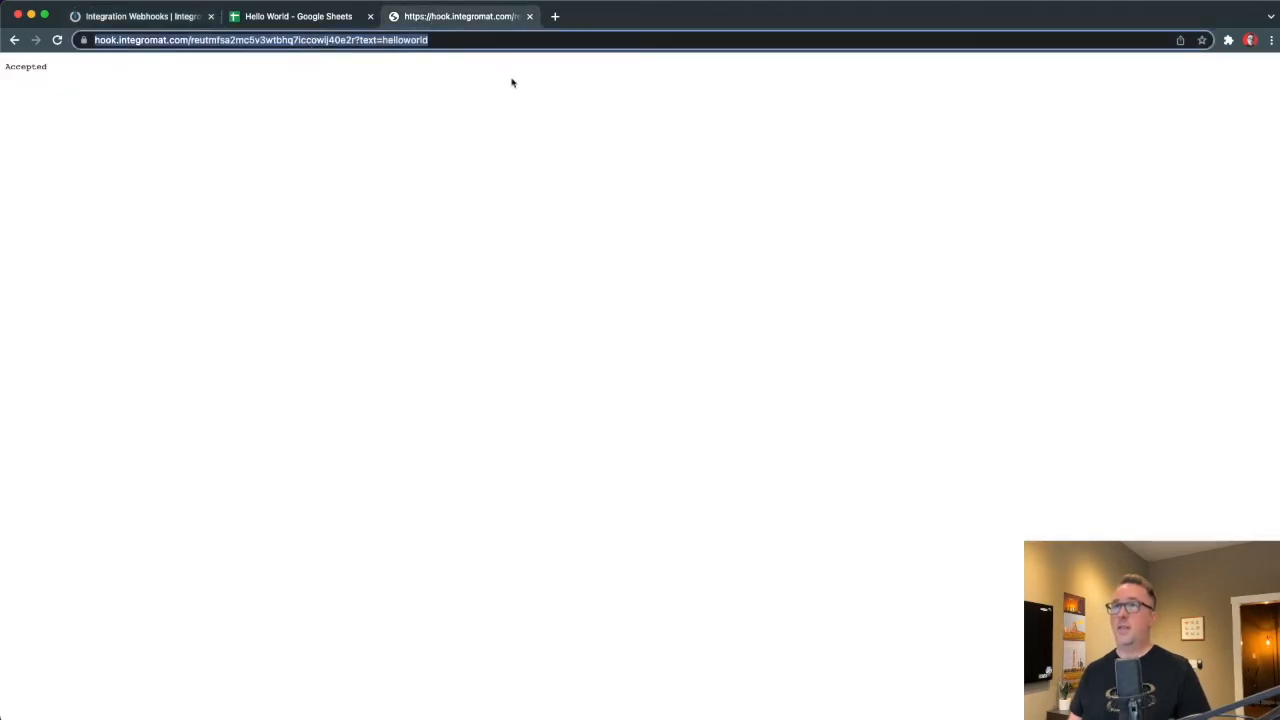
{"action": "key", "text": "super+Tab"}
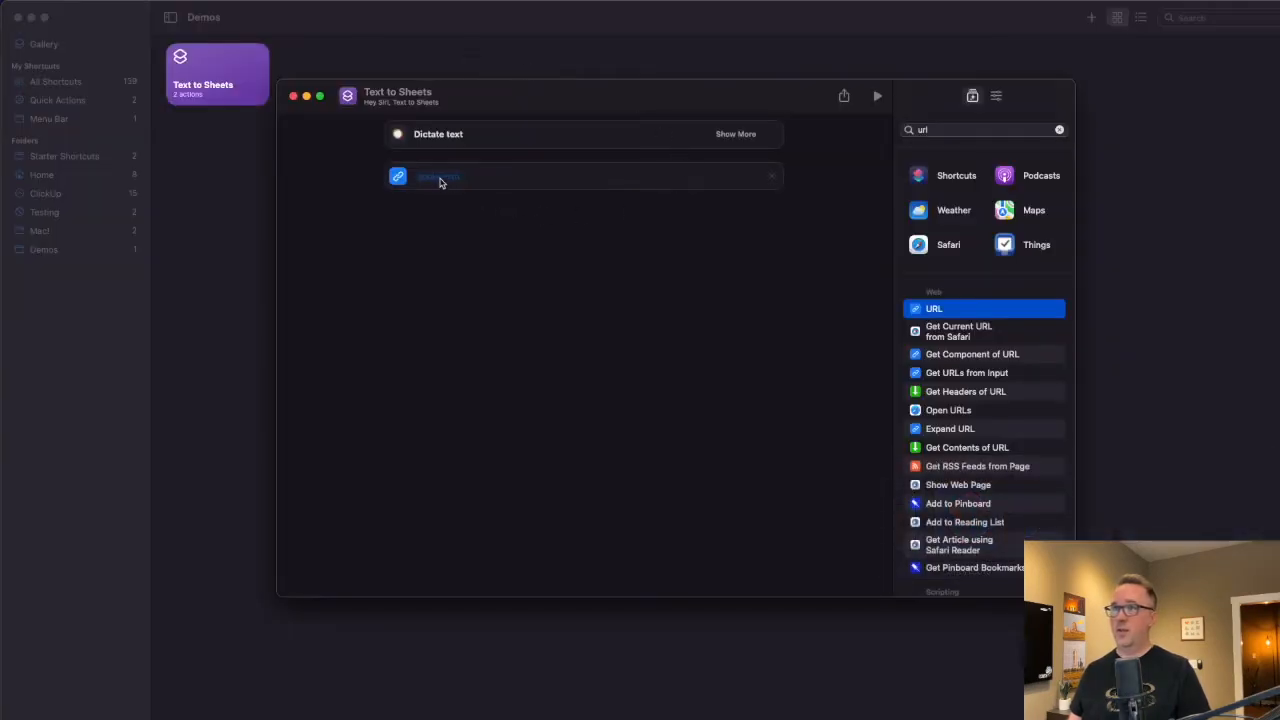
Set the URL action to the pasted webhook URL ending text= plus the Dictated Text variable.
{"action": "left_click", "coordinate": [460, 177]}
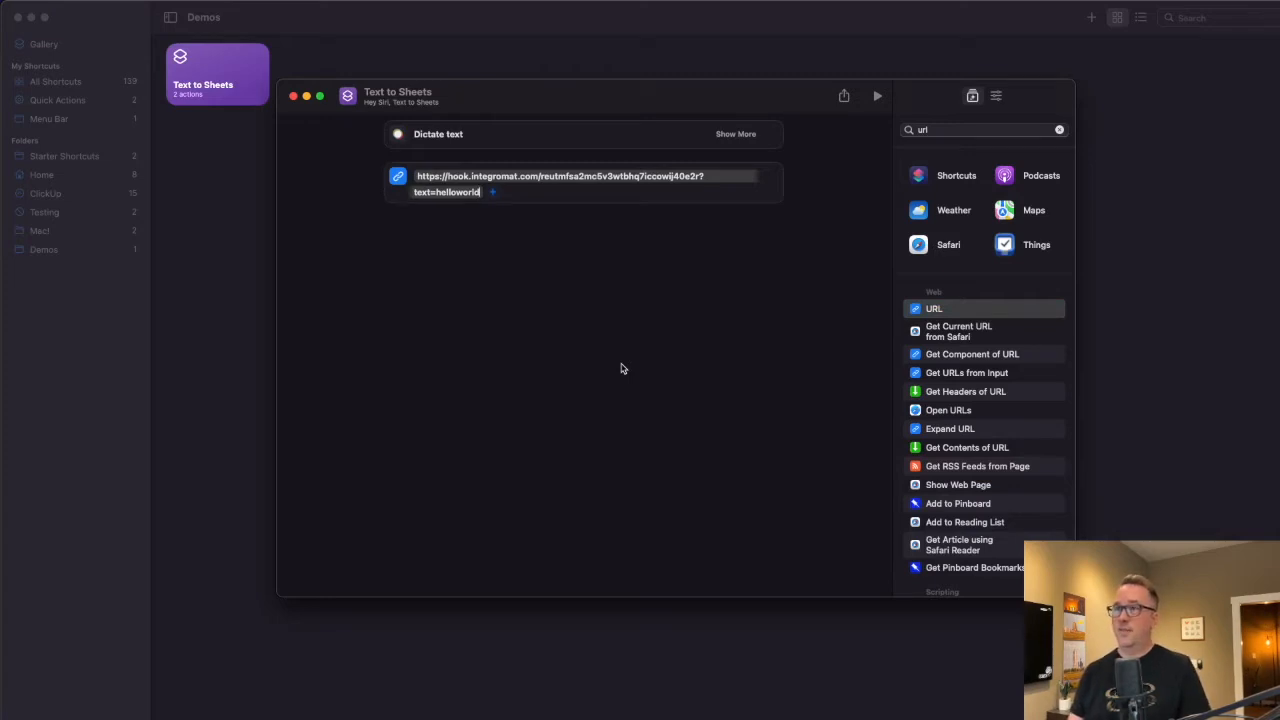
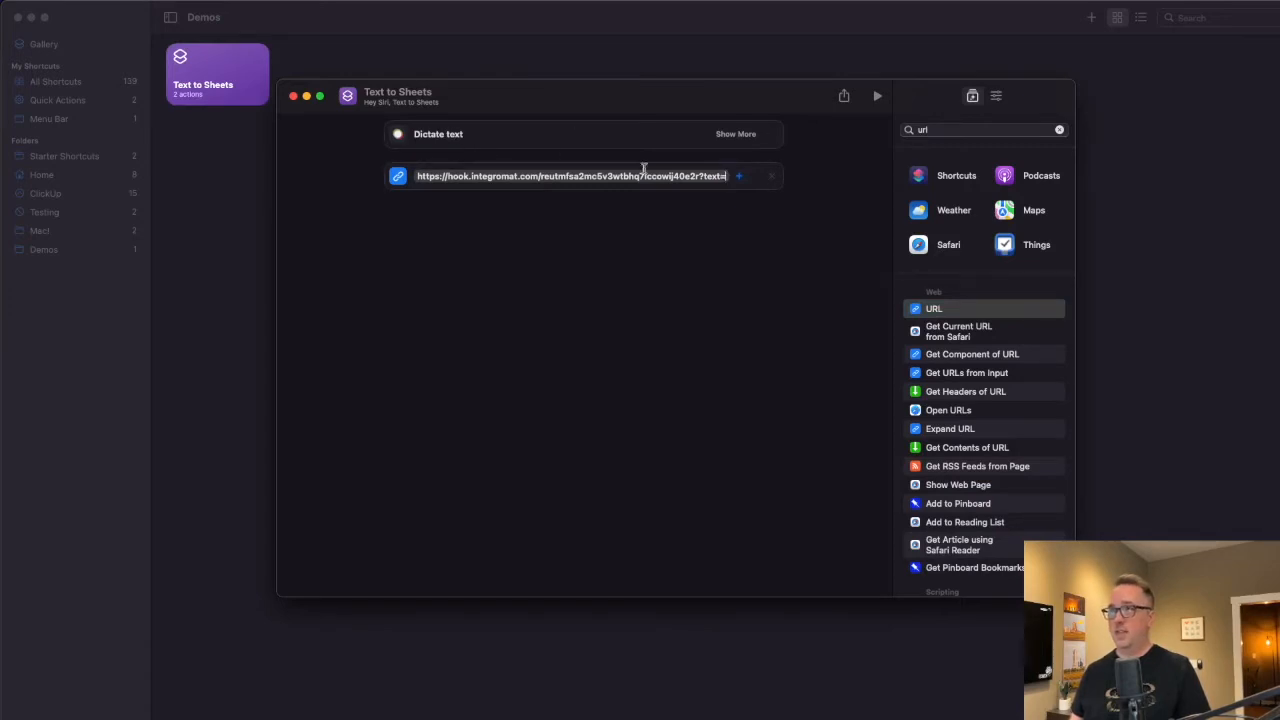
{"action": "right_click", "coordinate": [727, 176]}
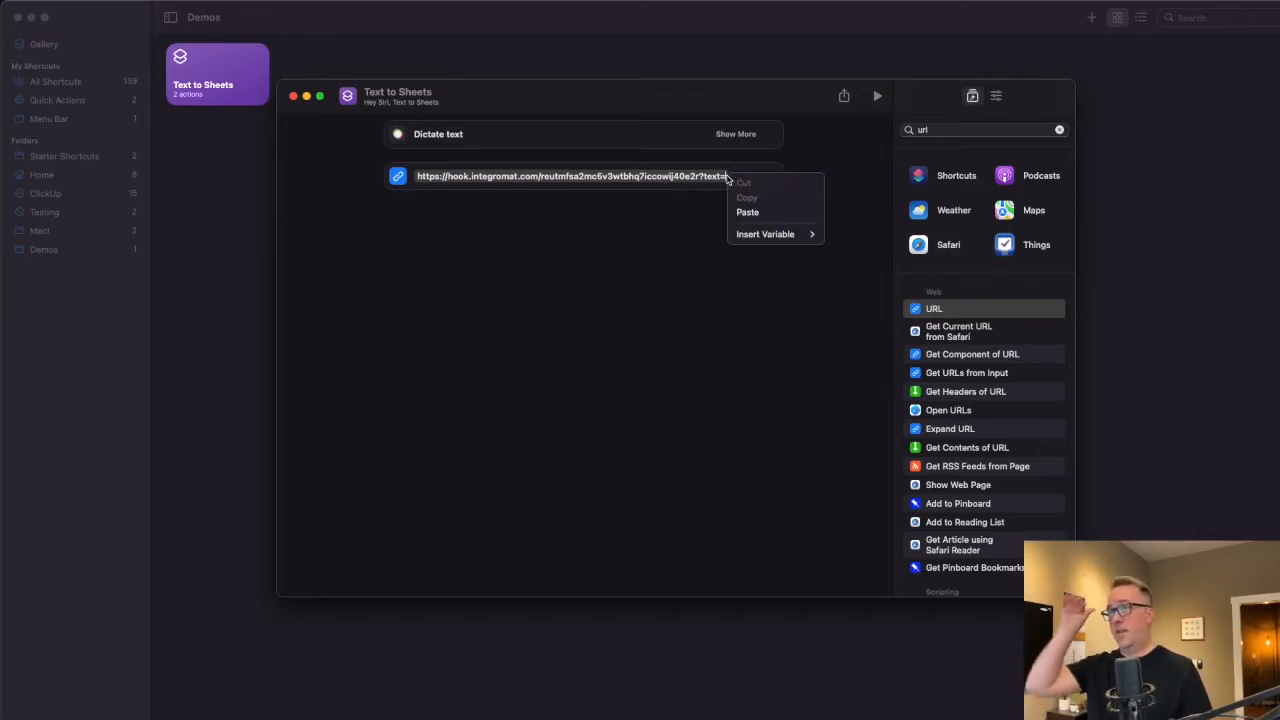
{"action": "mouse_move", "coordinate": [760, 240]}
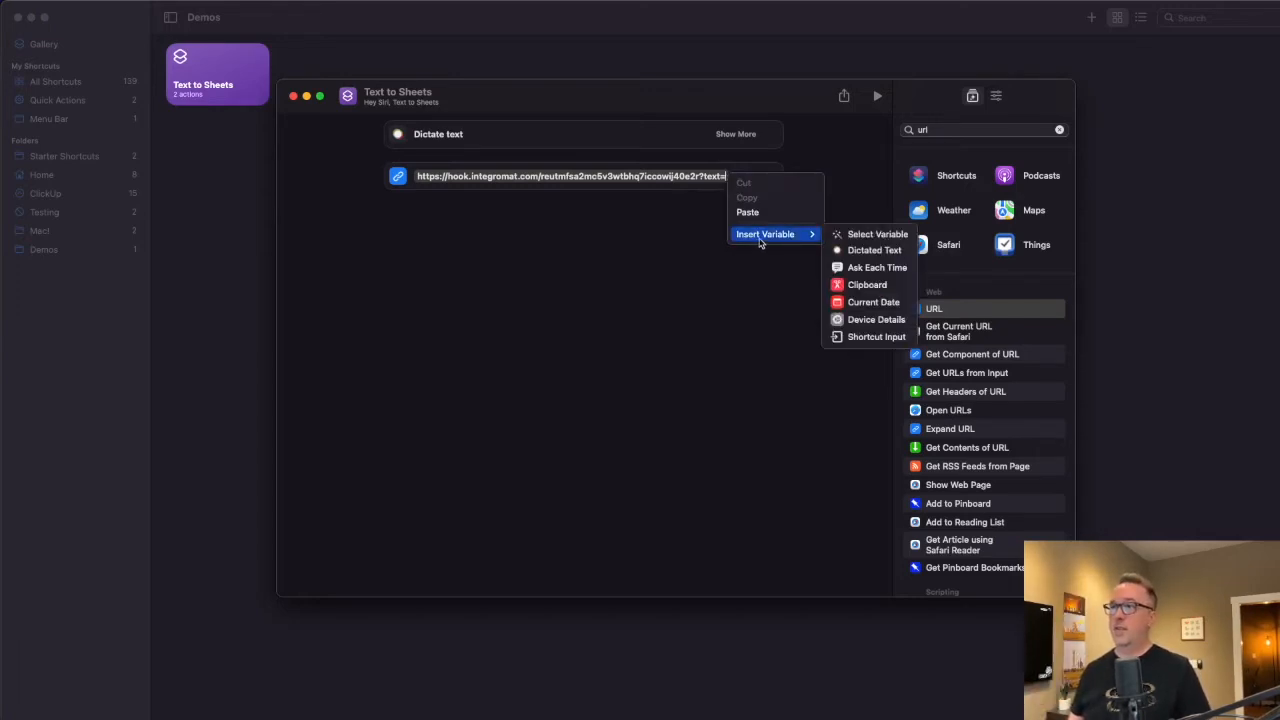
{"action": "left_click", "coordinate": [868, 251]}
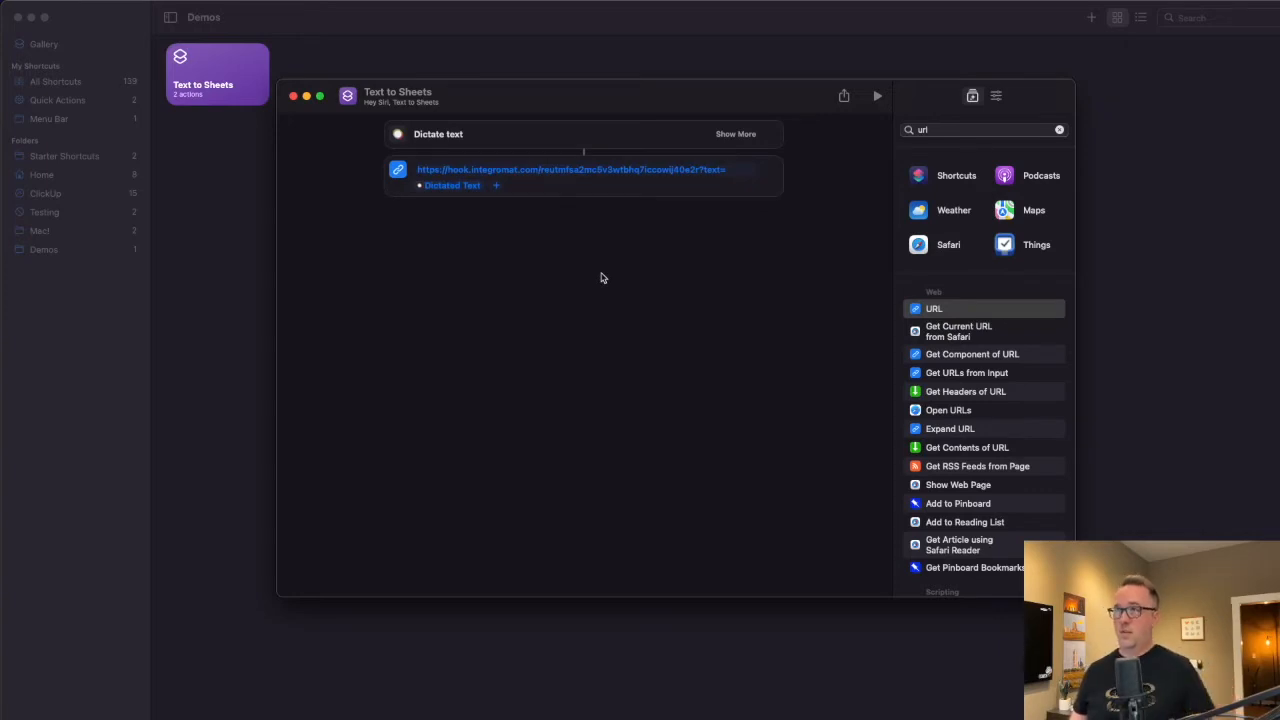
Test-run the shortcut with dictation, producing text=Here's%20my%20text.
{"action": "left_click", "coordinate": [879, 98]}
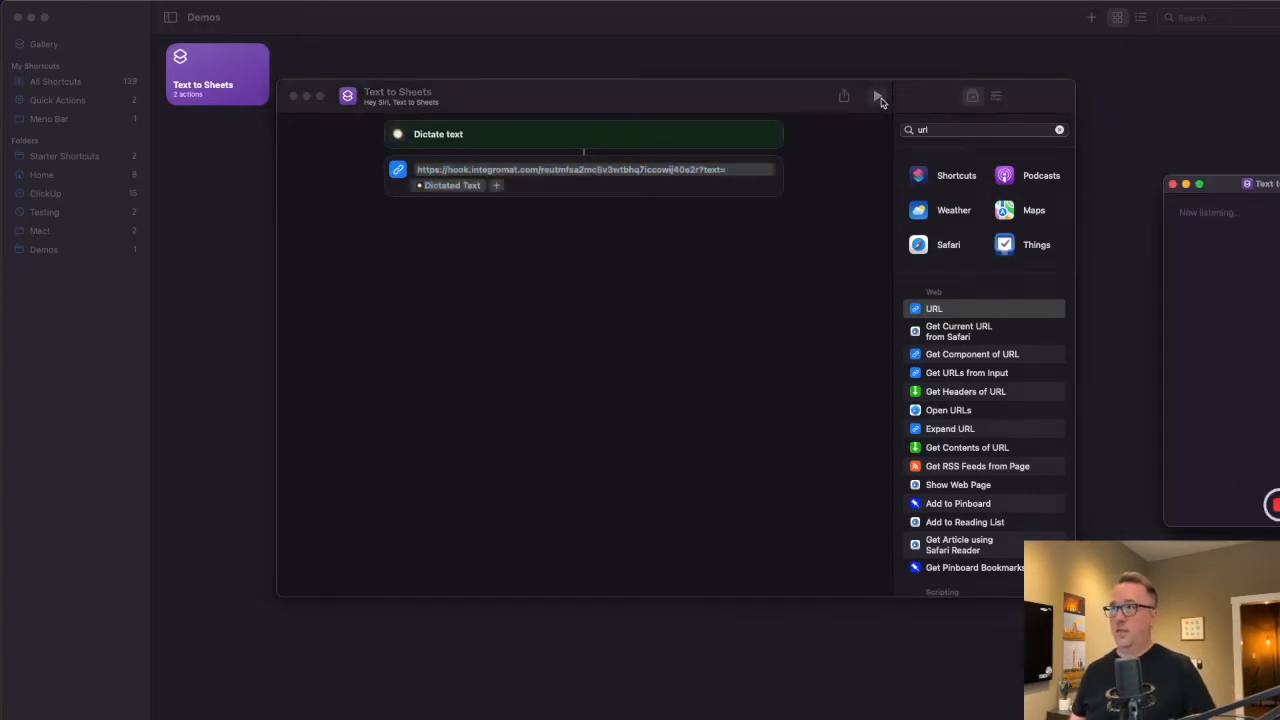
{"action": "left_click_drag", "start_coordinate": [1230, 190], "coordinate": [691, 251]}
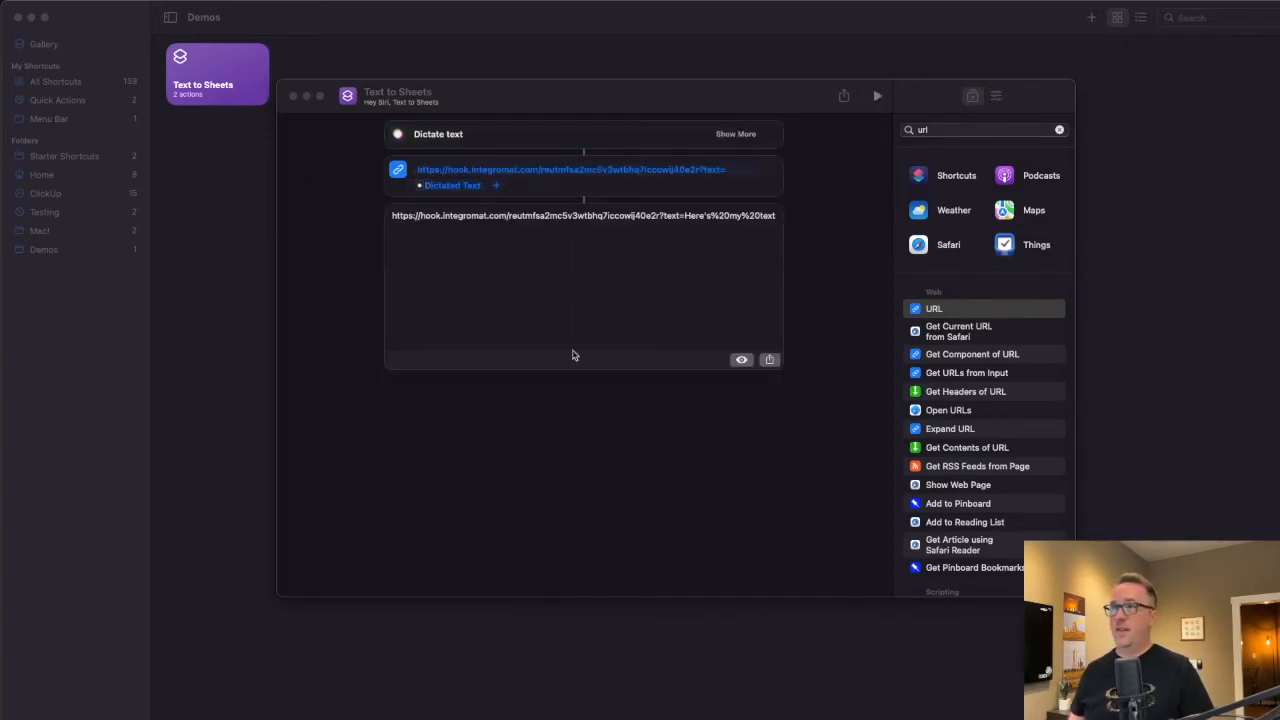
{"action": "key", "text": "super+Tab"}
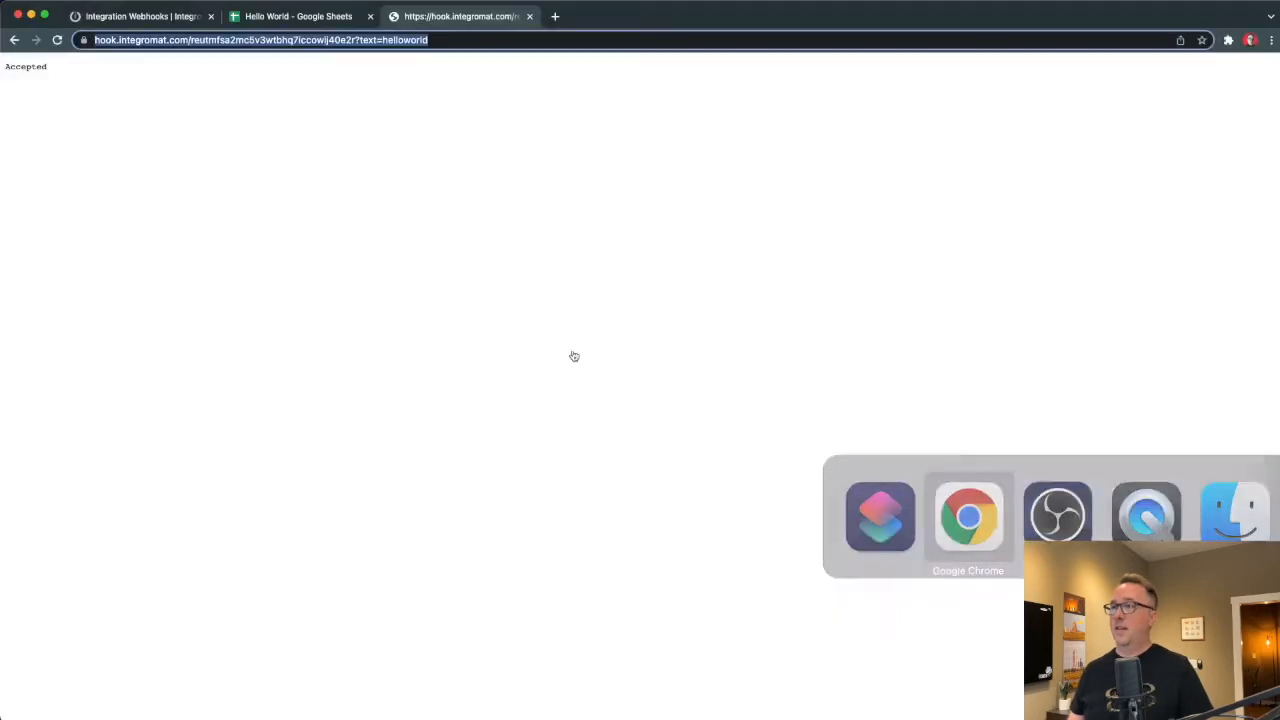
Run the scenario once on the queued request and inspect the webhook output.
{"action": "left_click", "coordinate": [128, 14]}
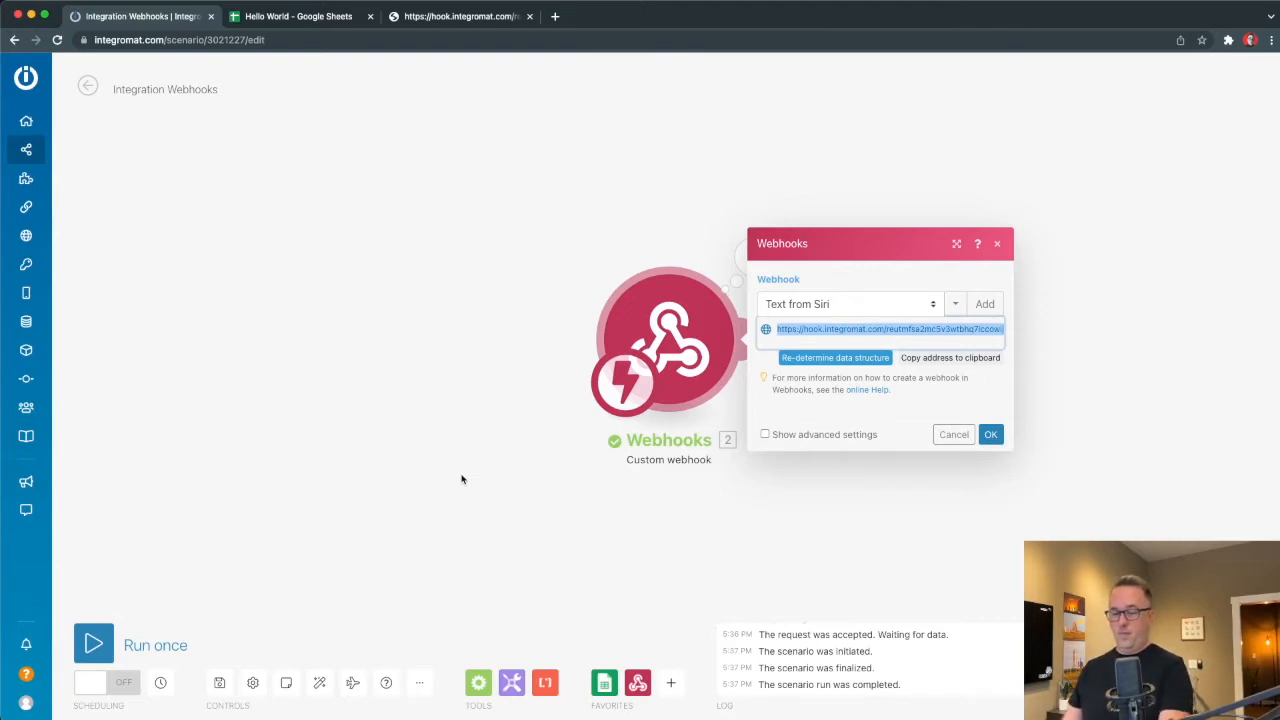
{"action": "left_click", "coordinate": [95, 643]}
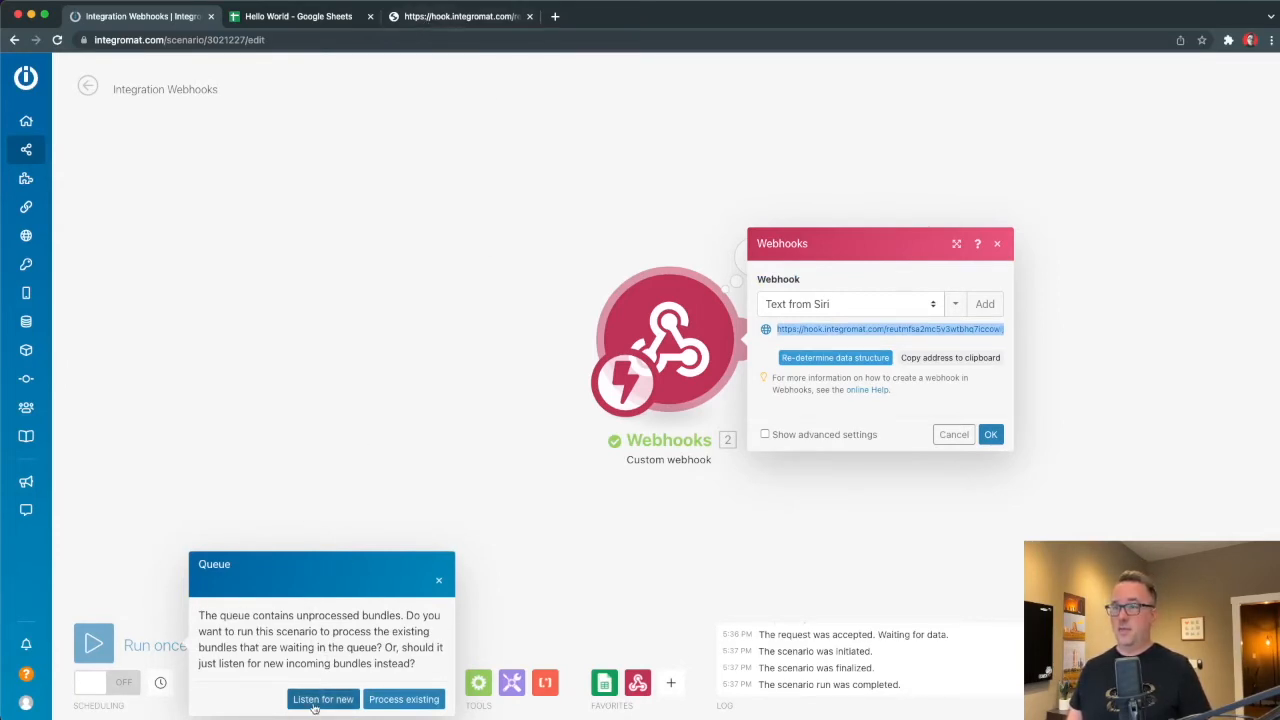
{"action": "left_click", "coordinate": [403, 699]}
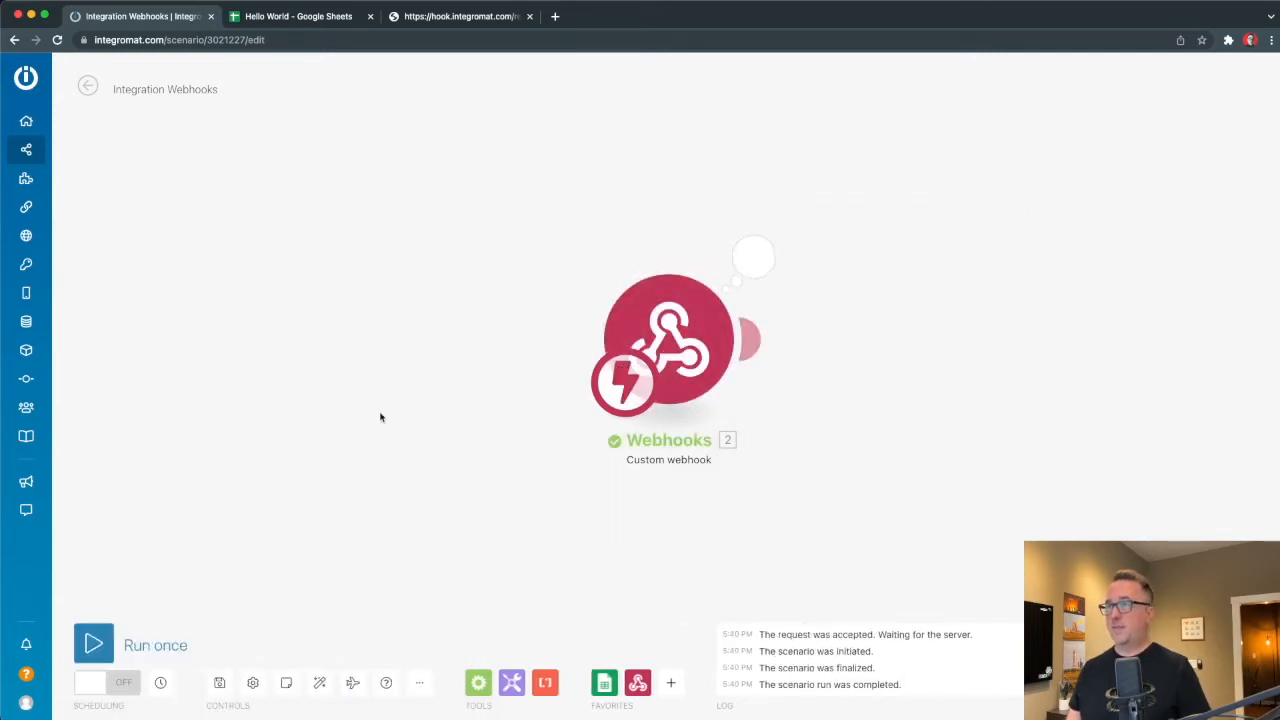
{"action": "left_click", "coordinate": [758, 262]}
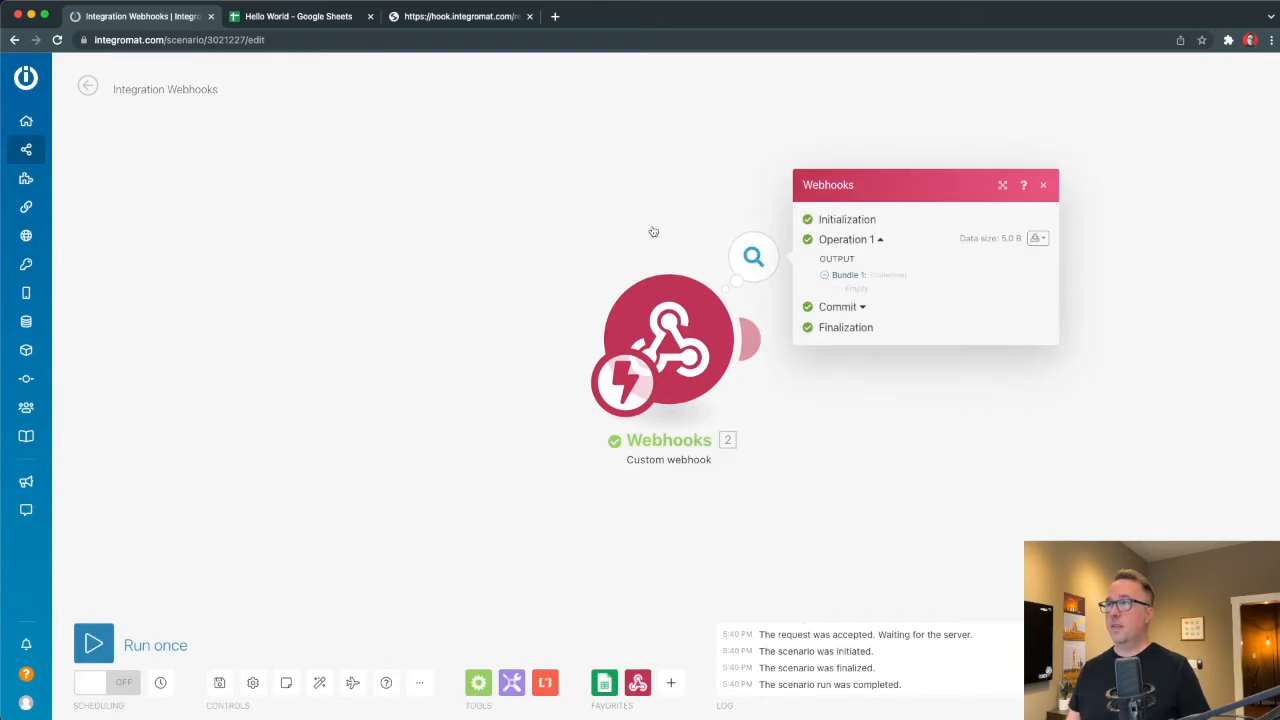
Run the scenario once more, set to listen for new webhook data.
{"action": "left_click", "coordinate": [110, 630]}
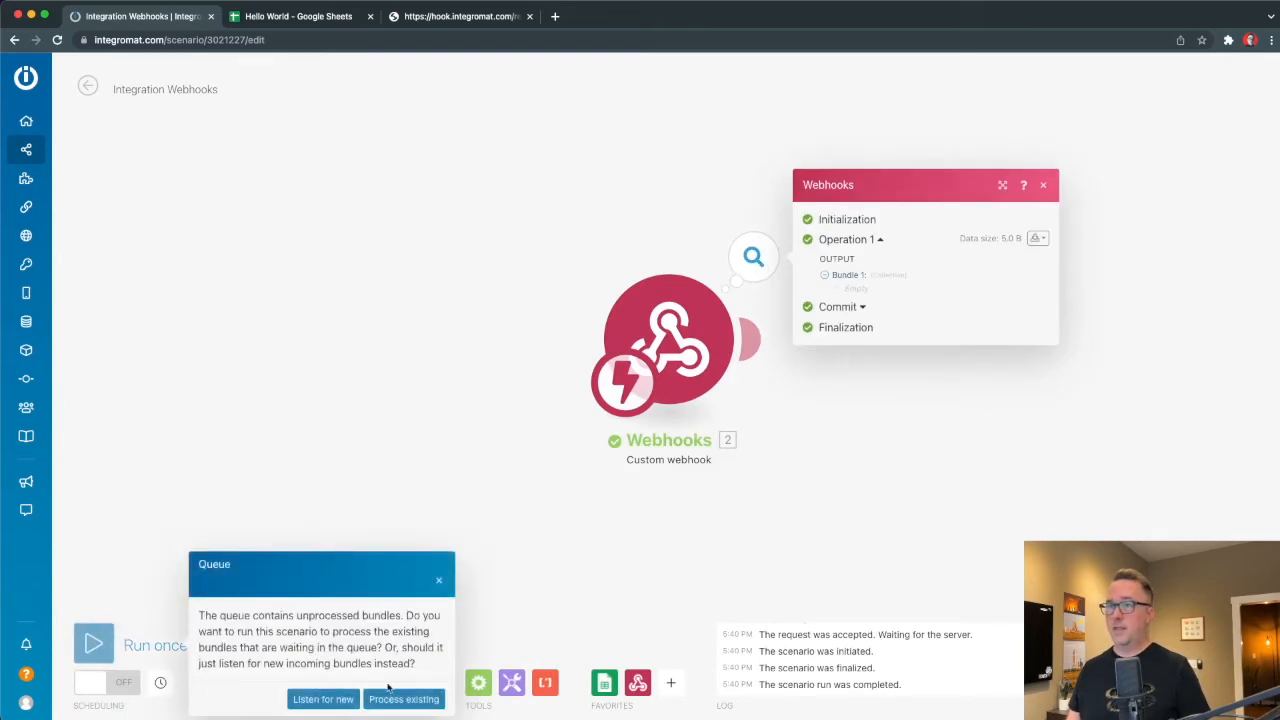
{"action": "left_click", "coordinate": [320, 698]}
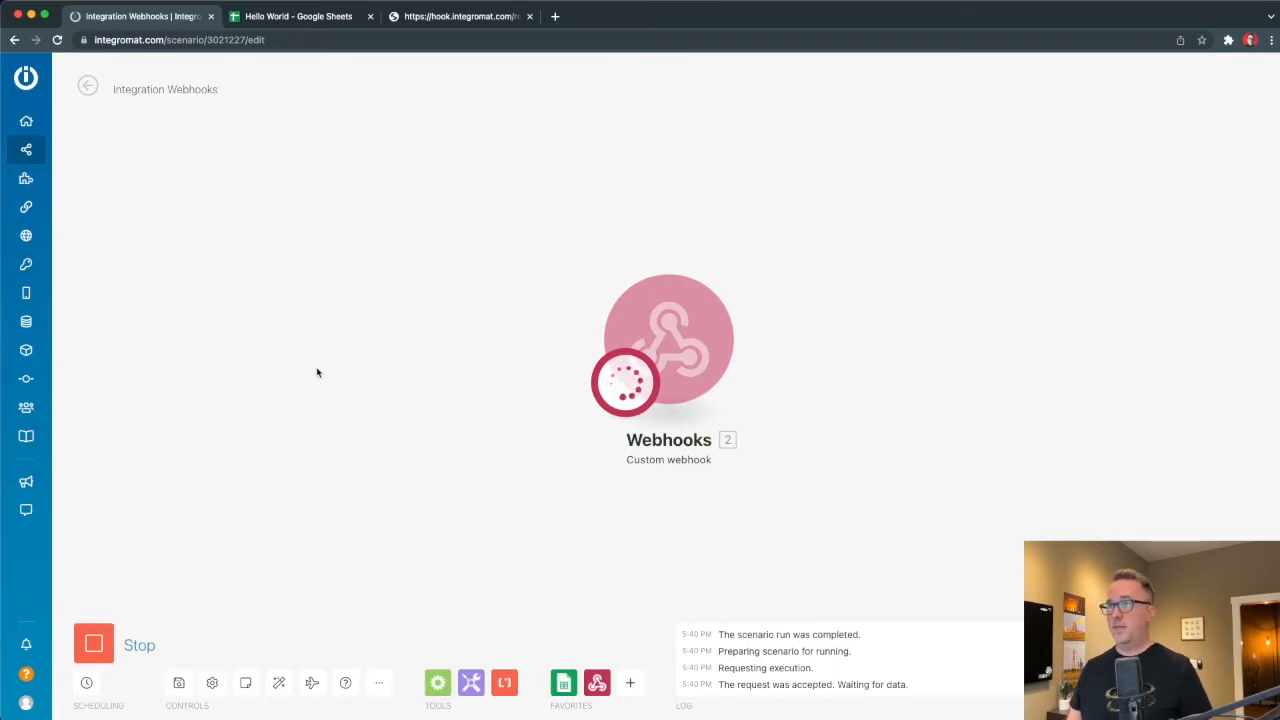
{"action": "key", "text": "super+Tab"}
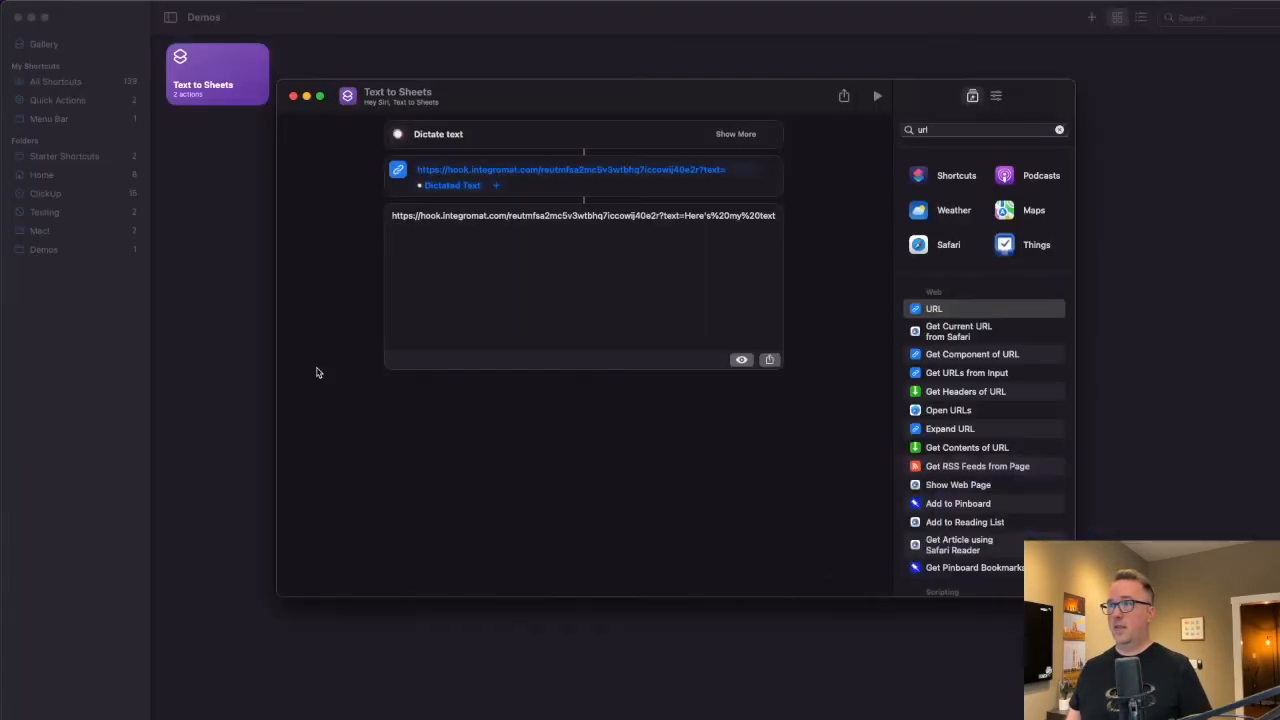
Run the shortcut again, dictating 'Here is some text' into the webhook URL.
{"action": "left_click", "coordinate": [878, 96]}
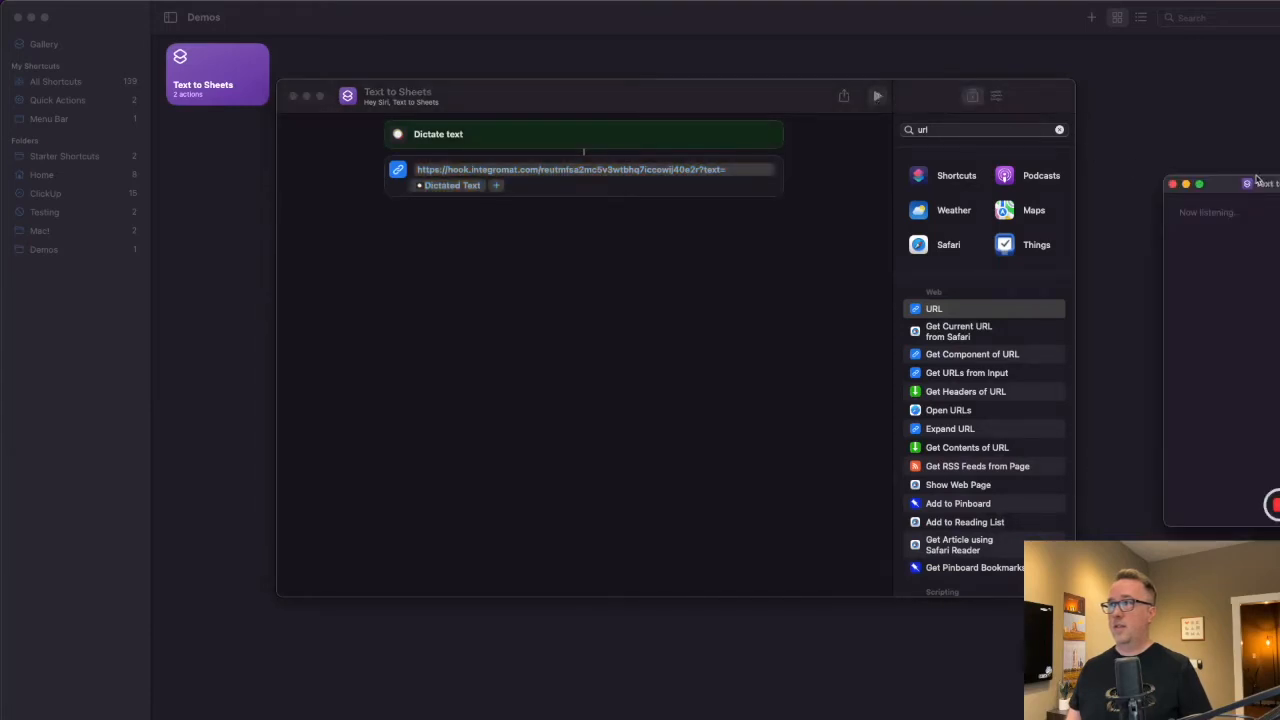
{"action": "left_click_drag", "start_coordinate": [1277, 184], "coordinate": [606, 257]}
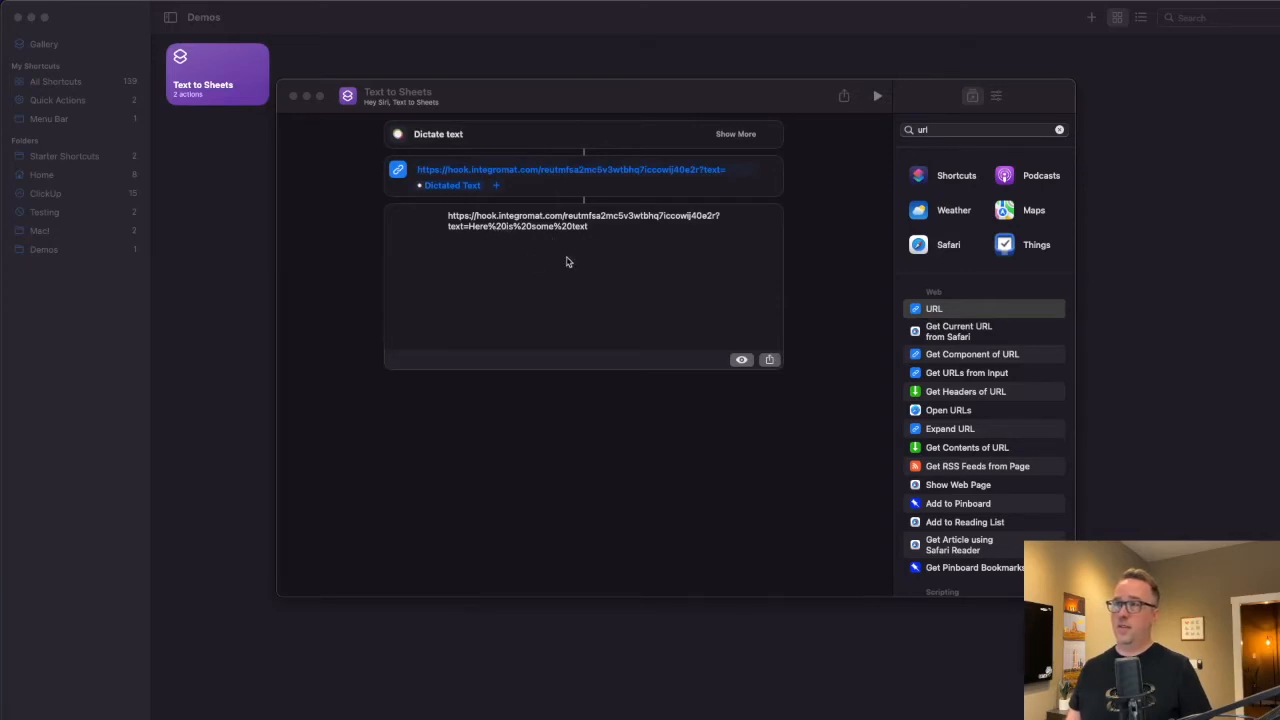
{"action": "key", "text": "super+Tab"}
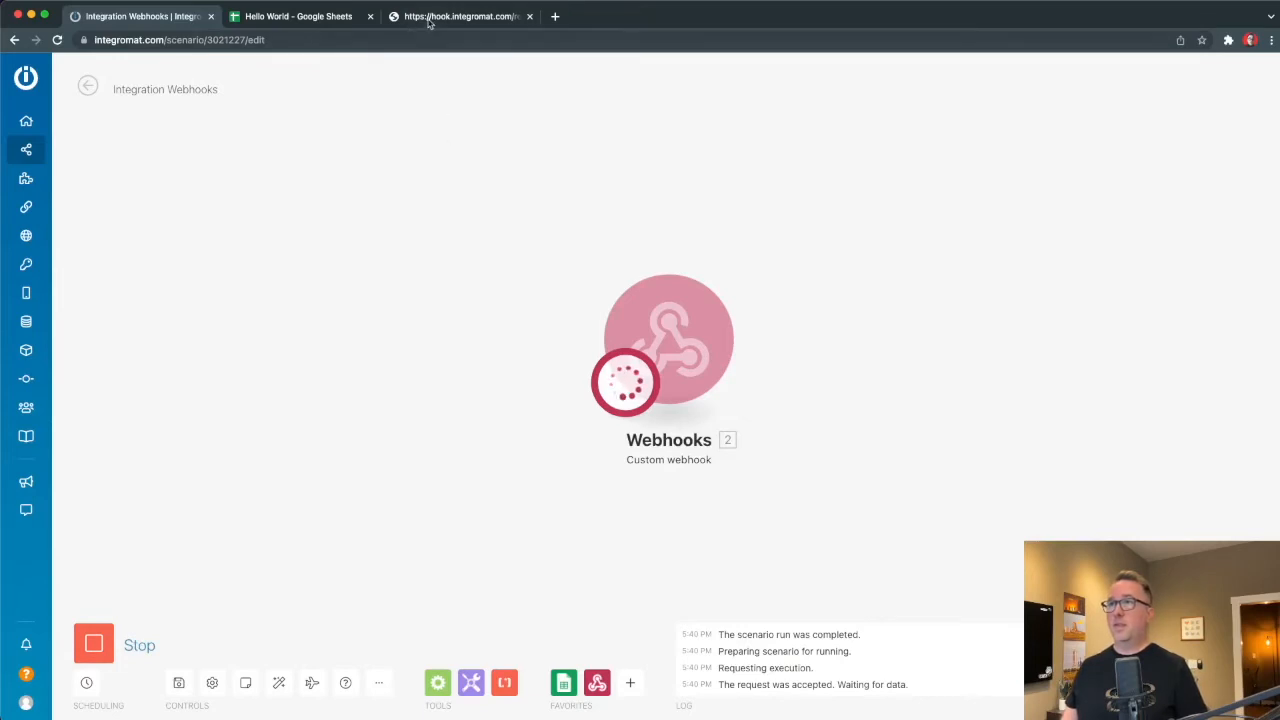
Process the queued helloworld bundle, check its output, and restart the scenario listening for data.
{"action": "left_click", "coordinate": [148, 642]}
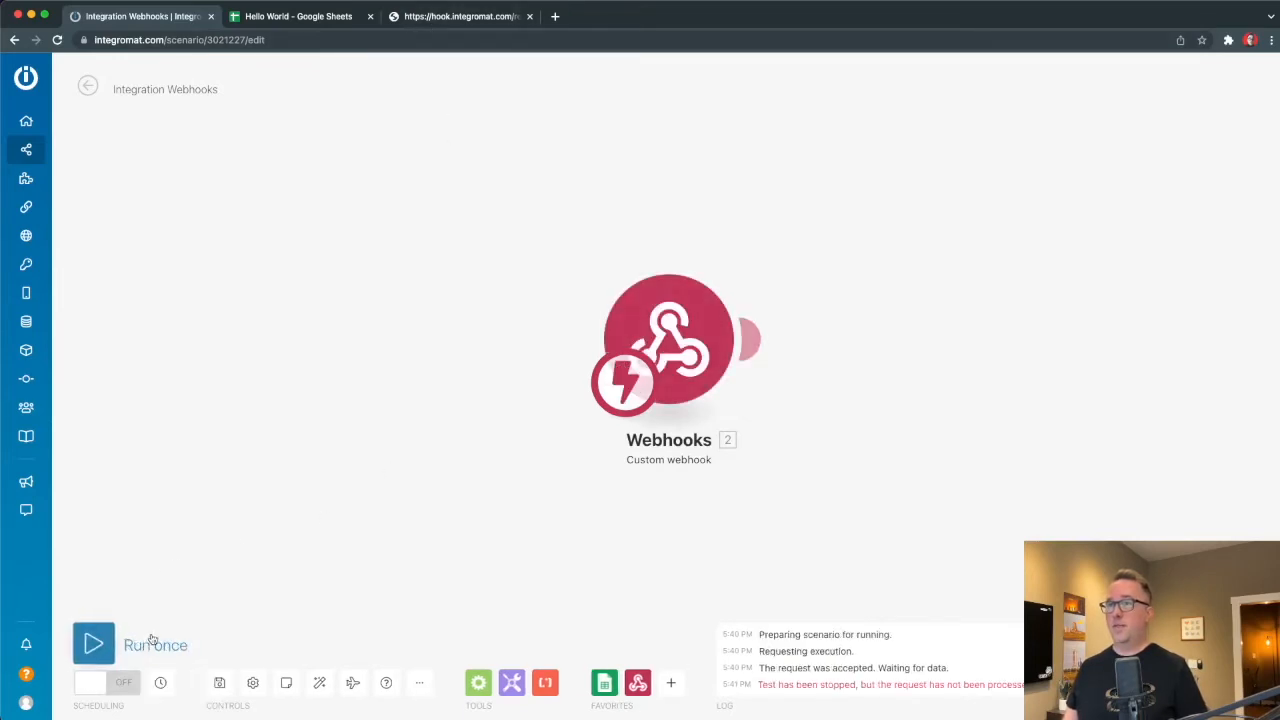
{"action": "left_click", "coordinate": [150, 643]}
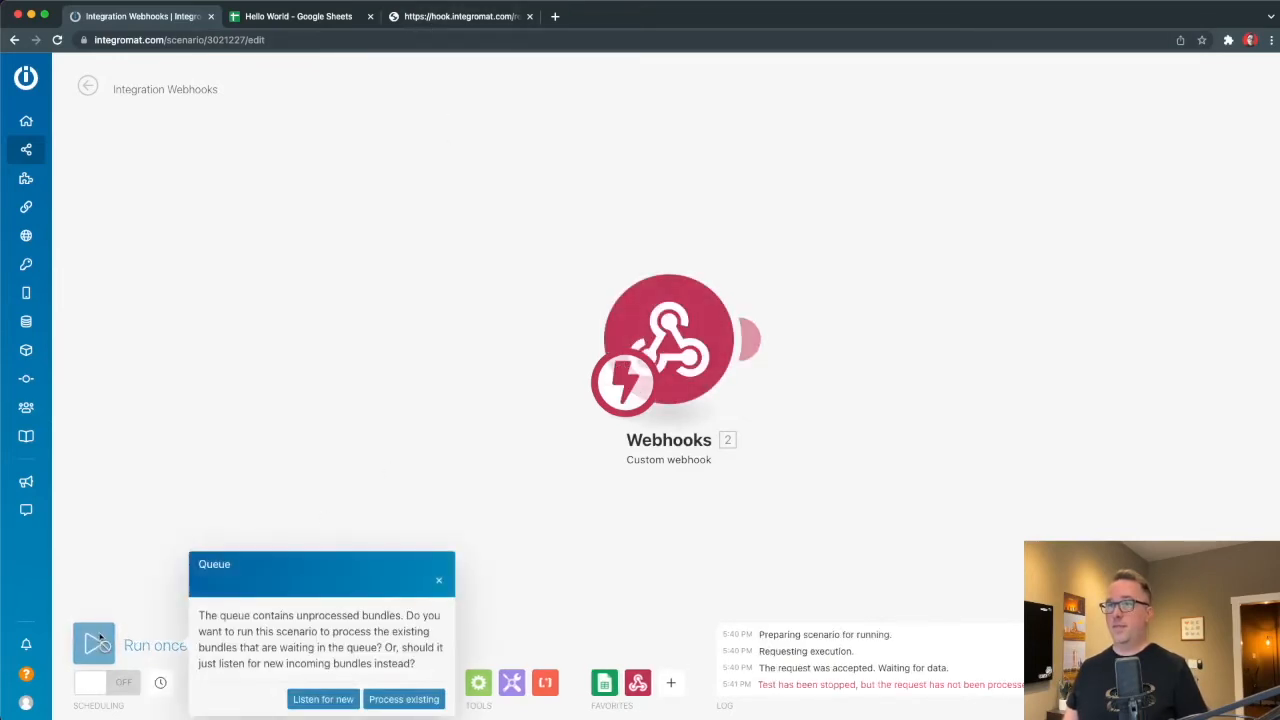
{"action": "left_click", "coordinate": [403, 699]}
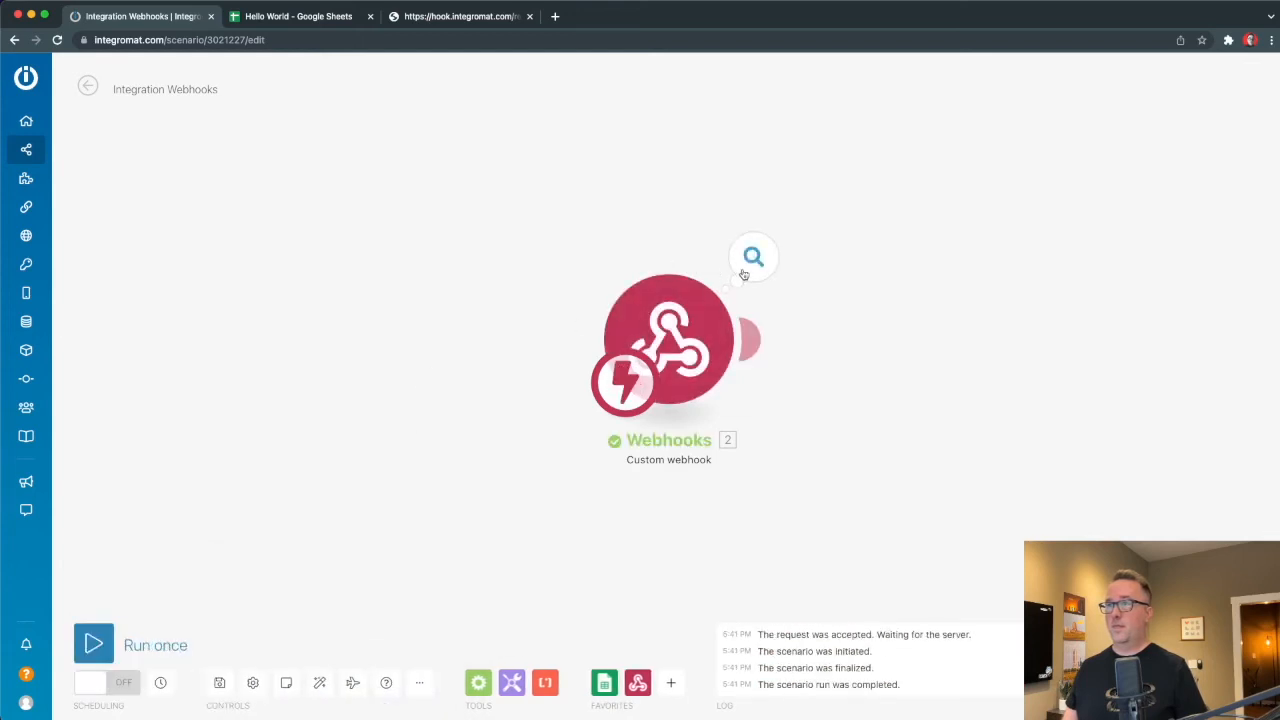
{"action": "left_click", "coordinate": [753, 257]}
{"action": "left_click", "coordinate": [421, 323]}
{"action": "left_click", "coordinate": [88, 650]}
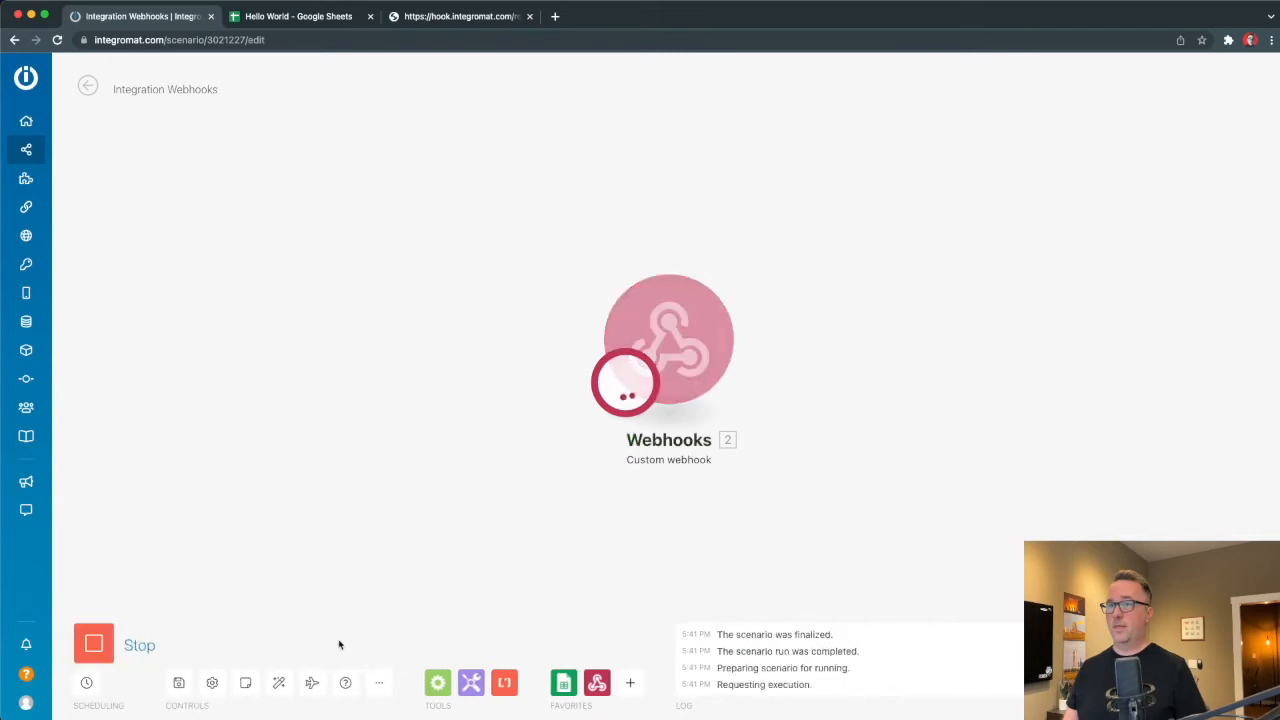
{"action": "key", "text": "super+Tab"}
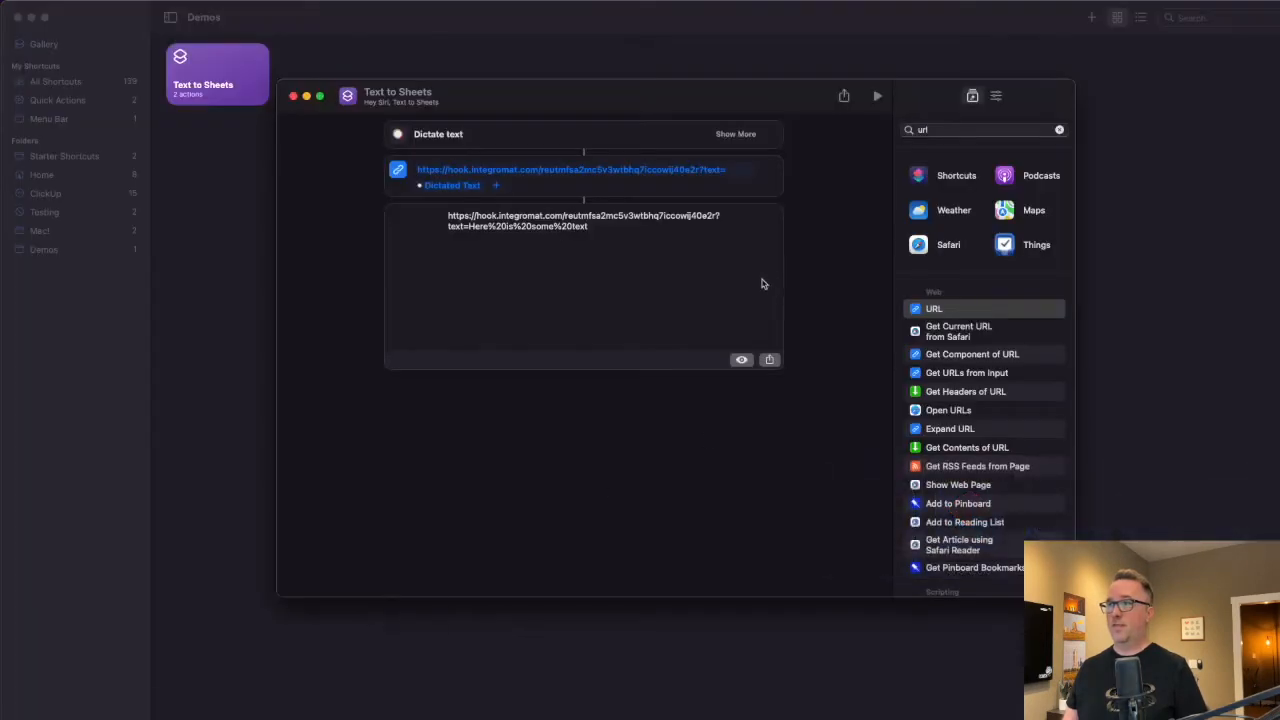
Run the Text to Sheets shortcut with dictation and check the scenario in Chrome.
{"action": "left_click", "coordinate": [874, 98]}
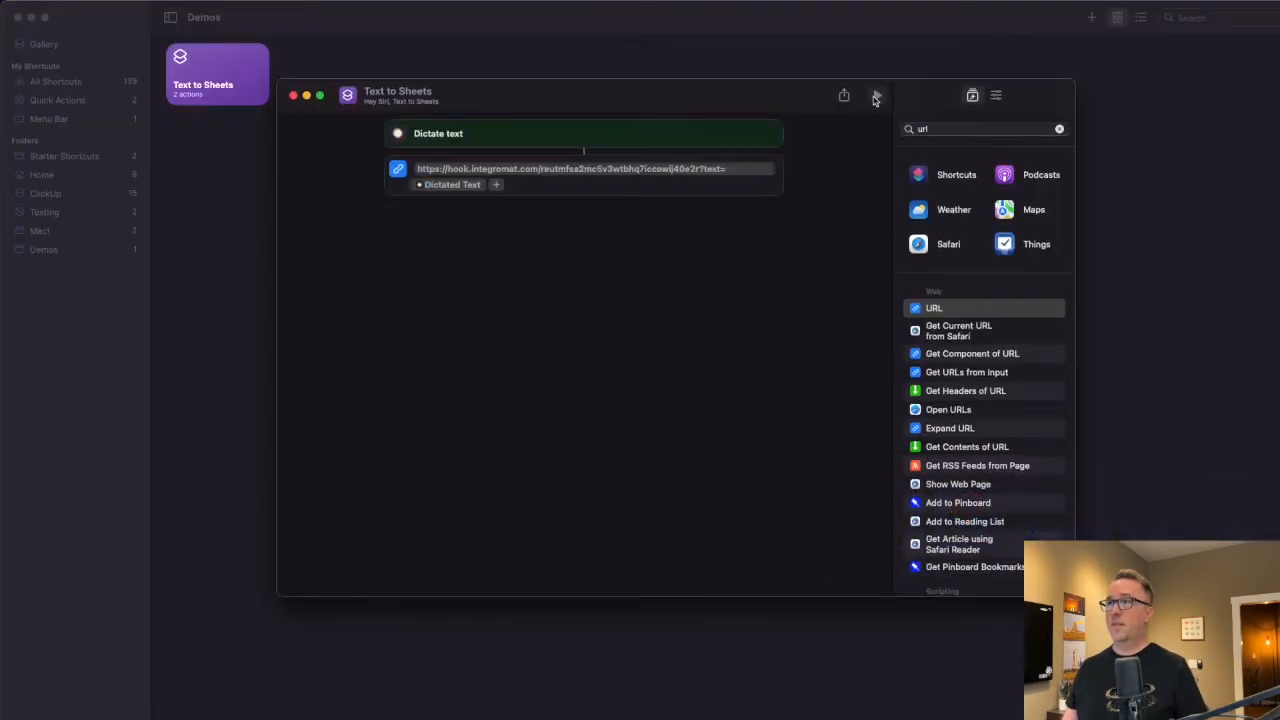
{"action": "left_click_drag", "start_coordinate": [1236, 186], "coordinate": [395, 319]}
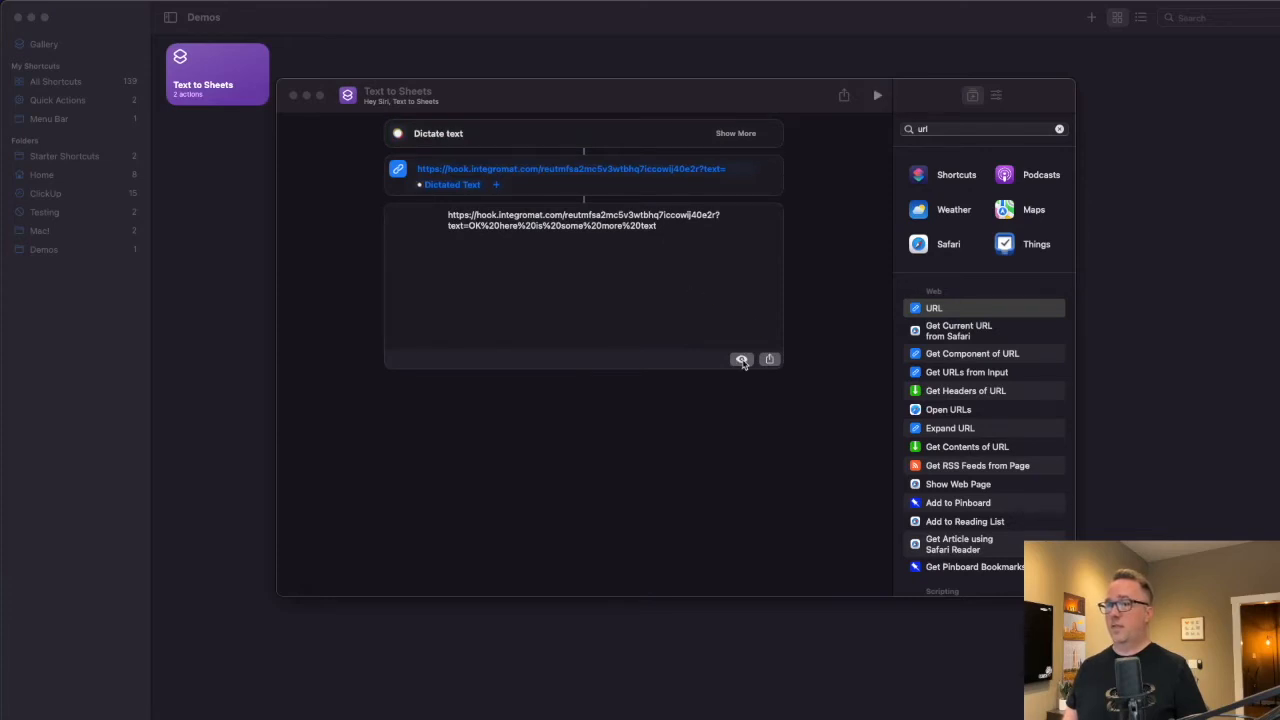
{"action": "key", "text": "super+Tab"}
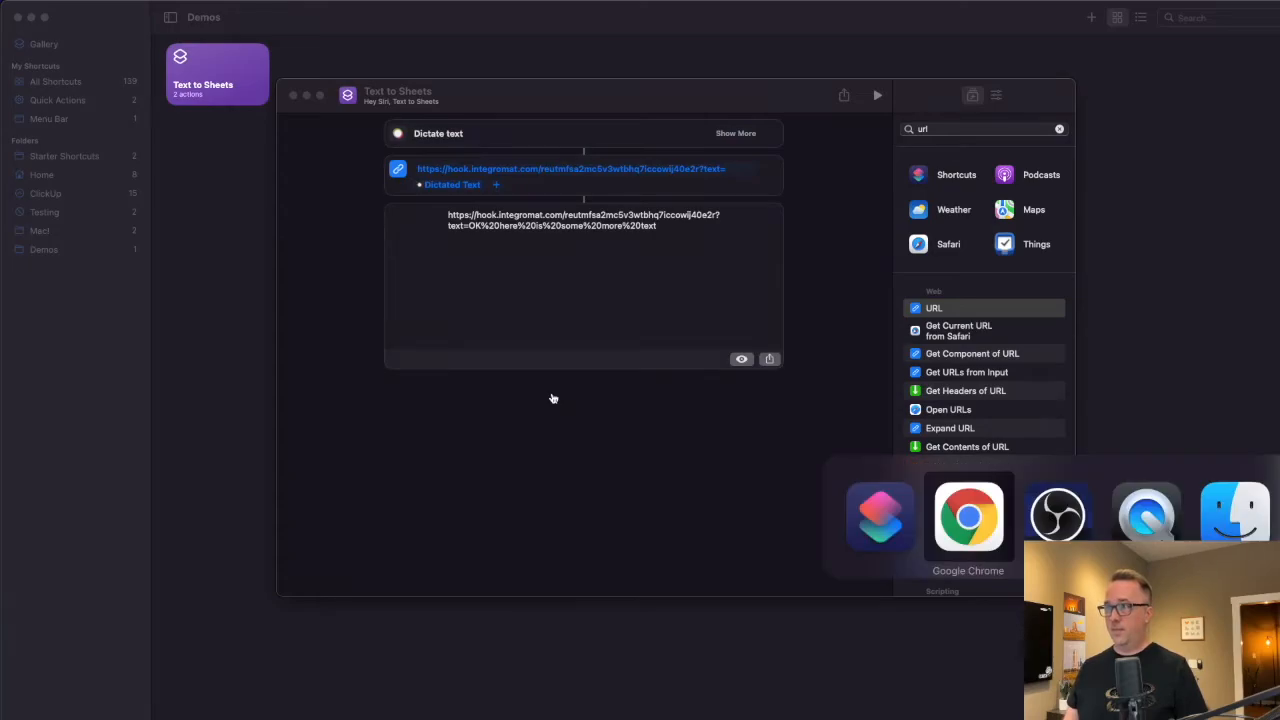
{"action": "key", "text": "super+Tab"}
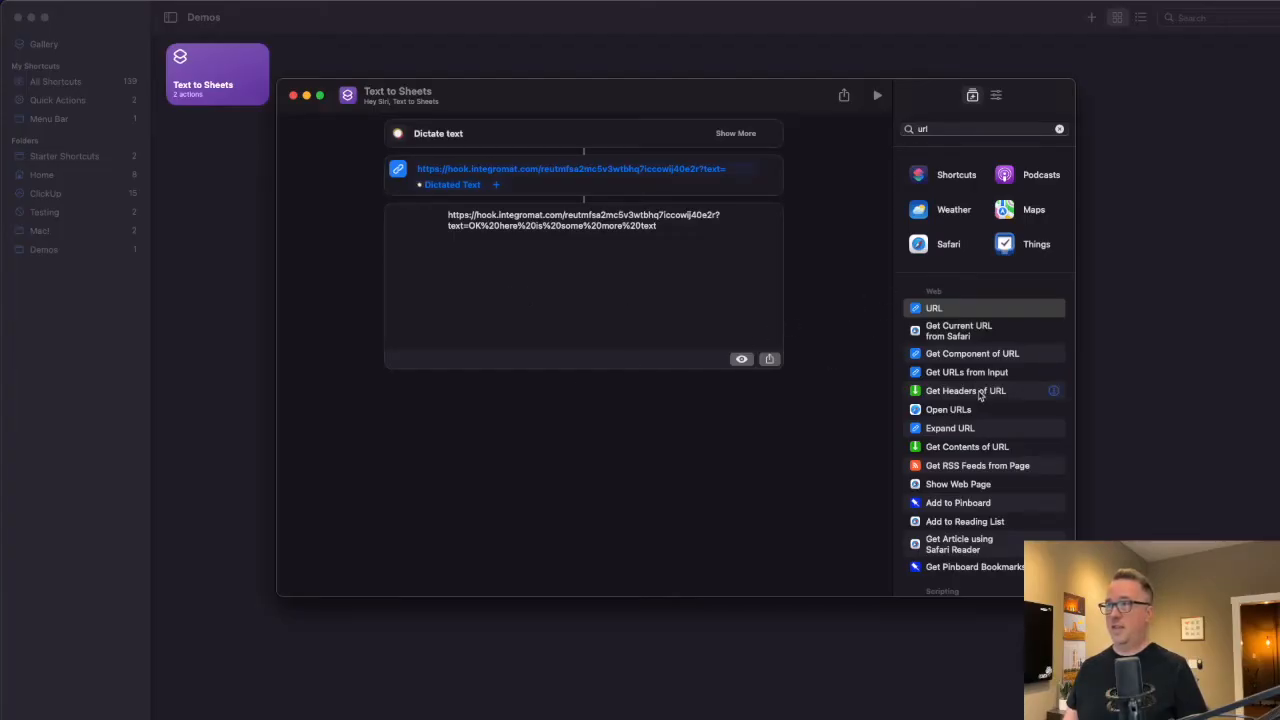
Append a Get Contents of URL action after the URL action.
{"action": "double_click", "coordinate": [941, 127]}
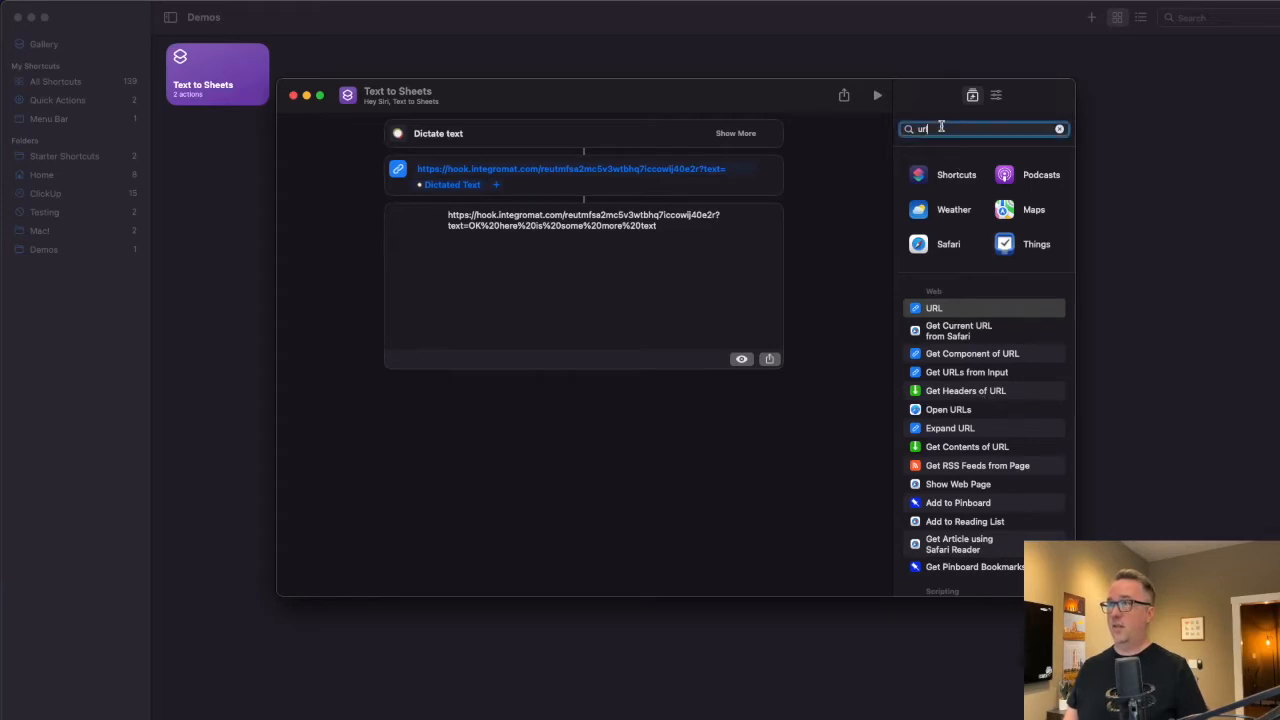
{"action": "type", "text": "c"}
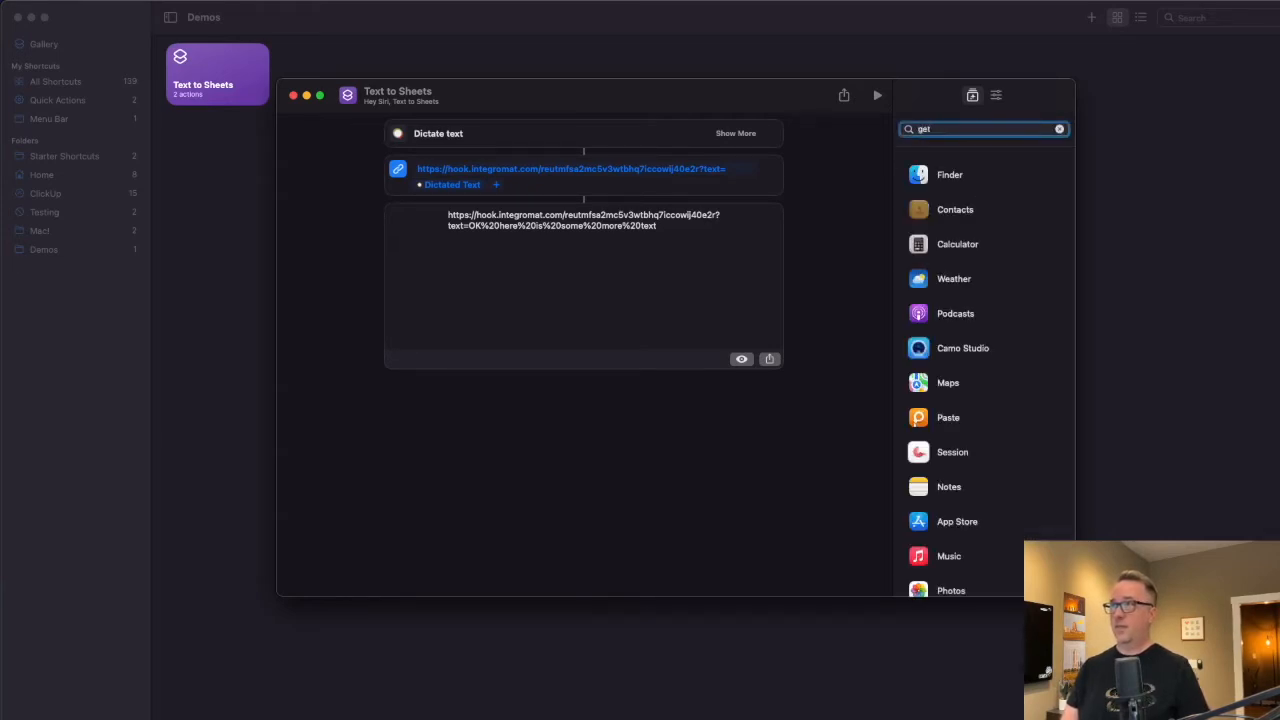
{"action": "type", "text": "content"}
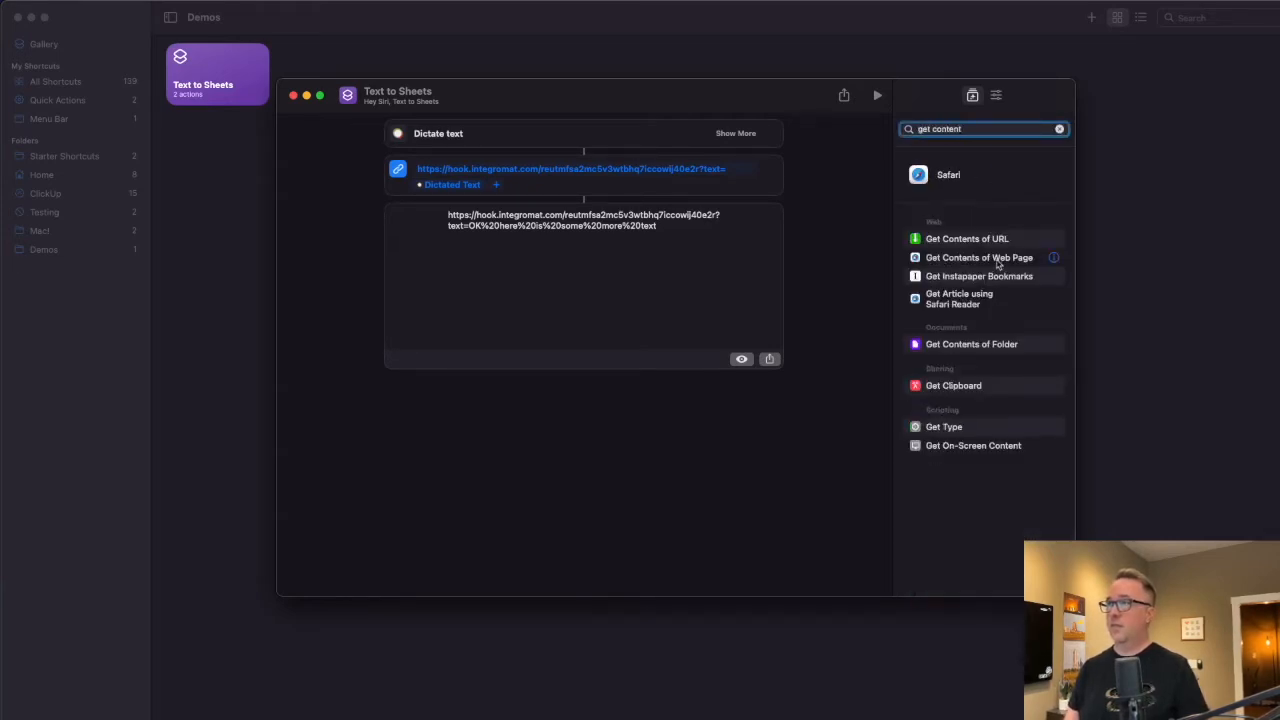
{"action": "left_click_drag", "start_coordinate": [967, 239], "coordinate": [701, 445]}
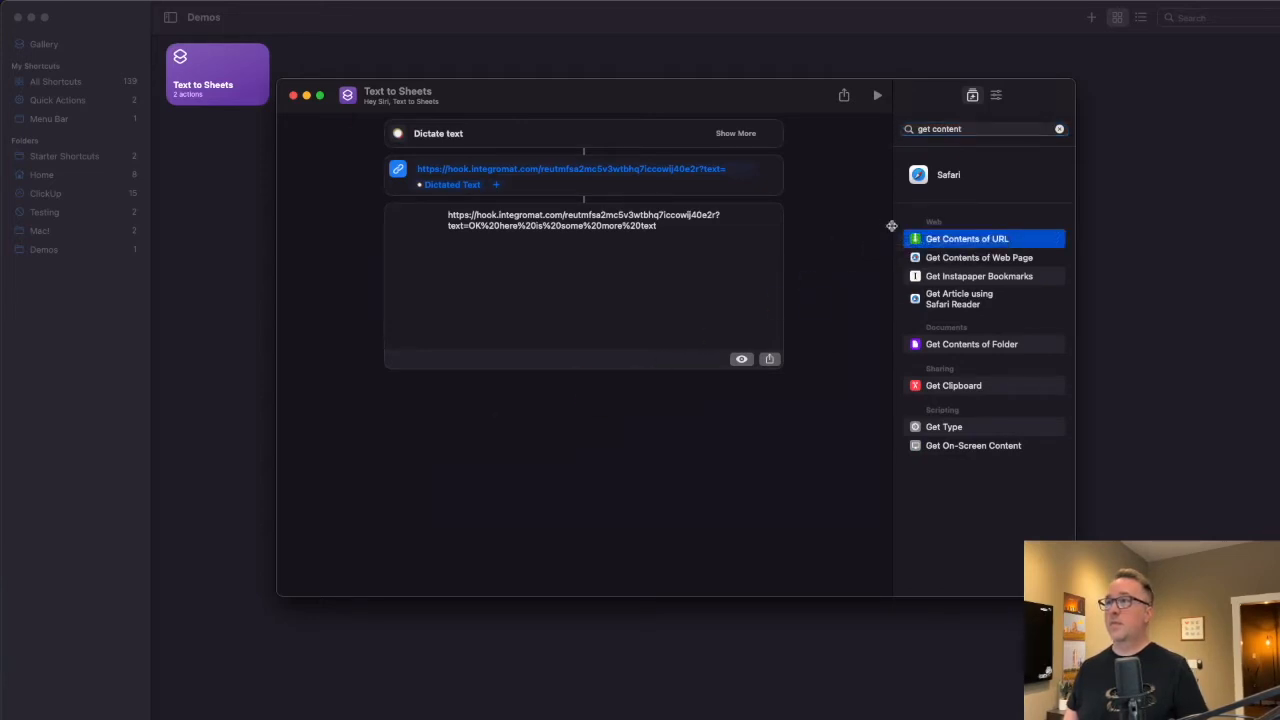
{"action": "double_click", "coordinate": [909, 239]}
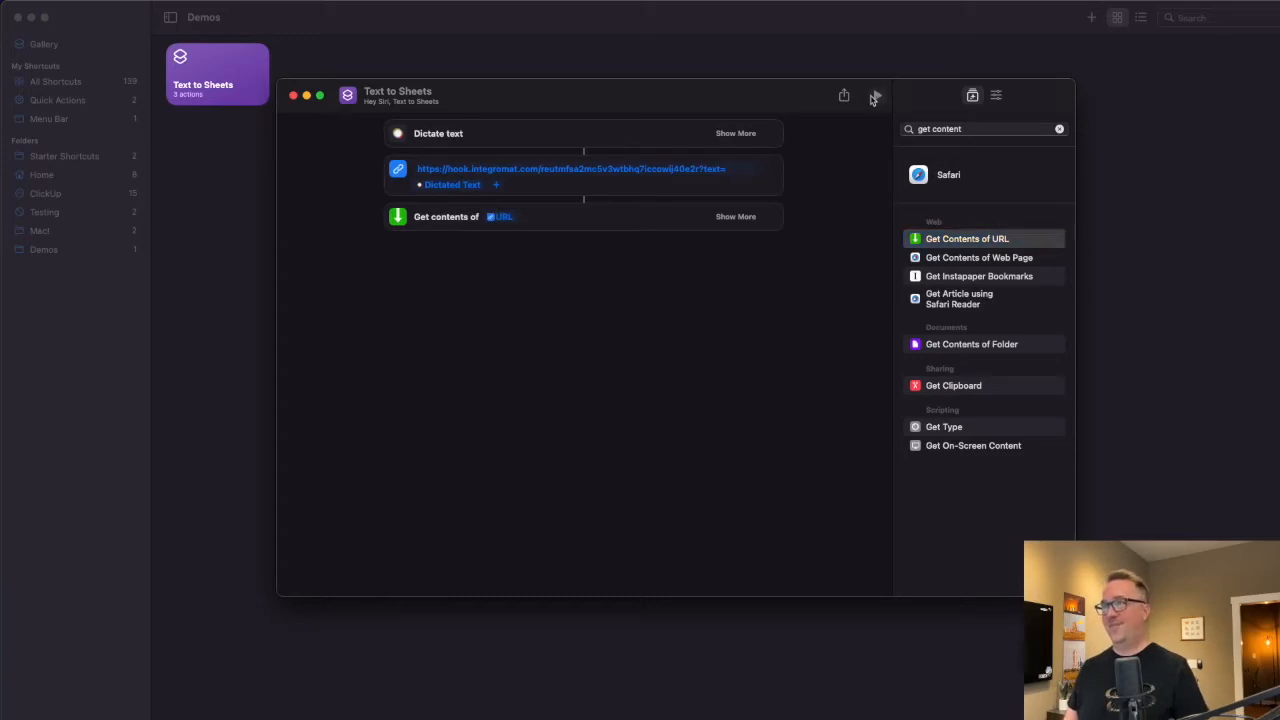
Run the shortcut with dictated text, choosing Always Allow for hook.integromat.com, getting Accepted.
{"action": "left_click", "coordinate": [877, 95]}
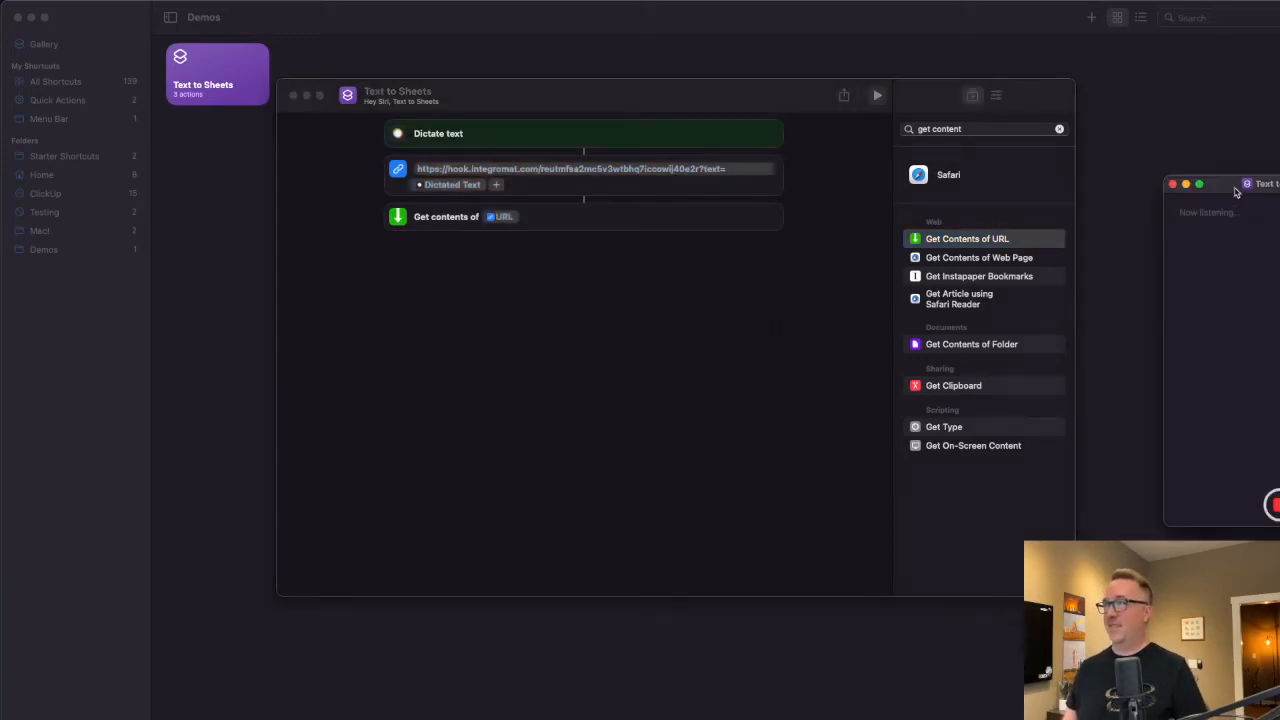
{"action": "left_click_drag", "start_coordinate": [1236, 192], "coordinate": [566, 288]}
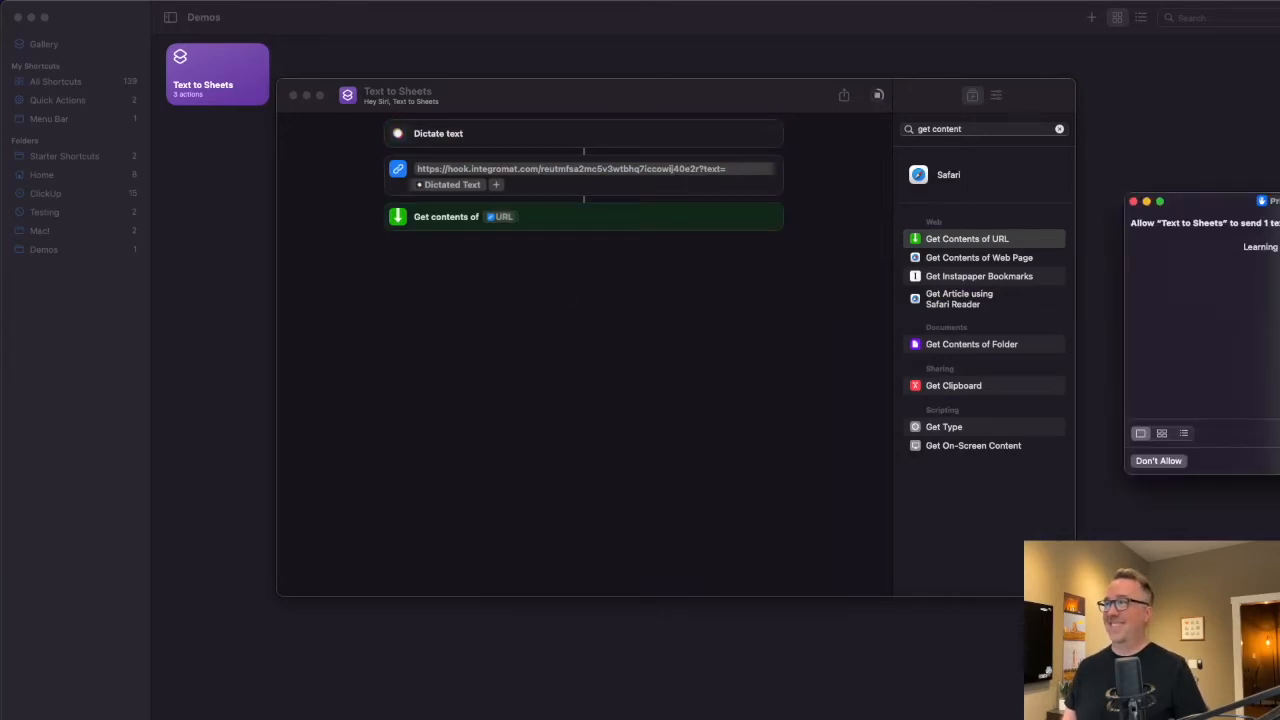
{"action": "left_click_drag", "start_coordinate": [1252, 204], "coordinate": [574, 292]}
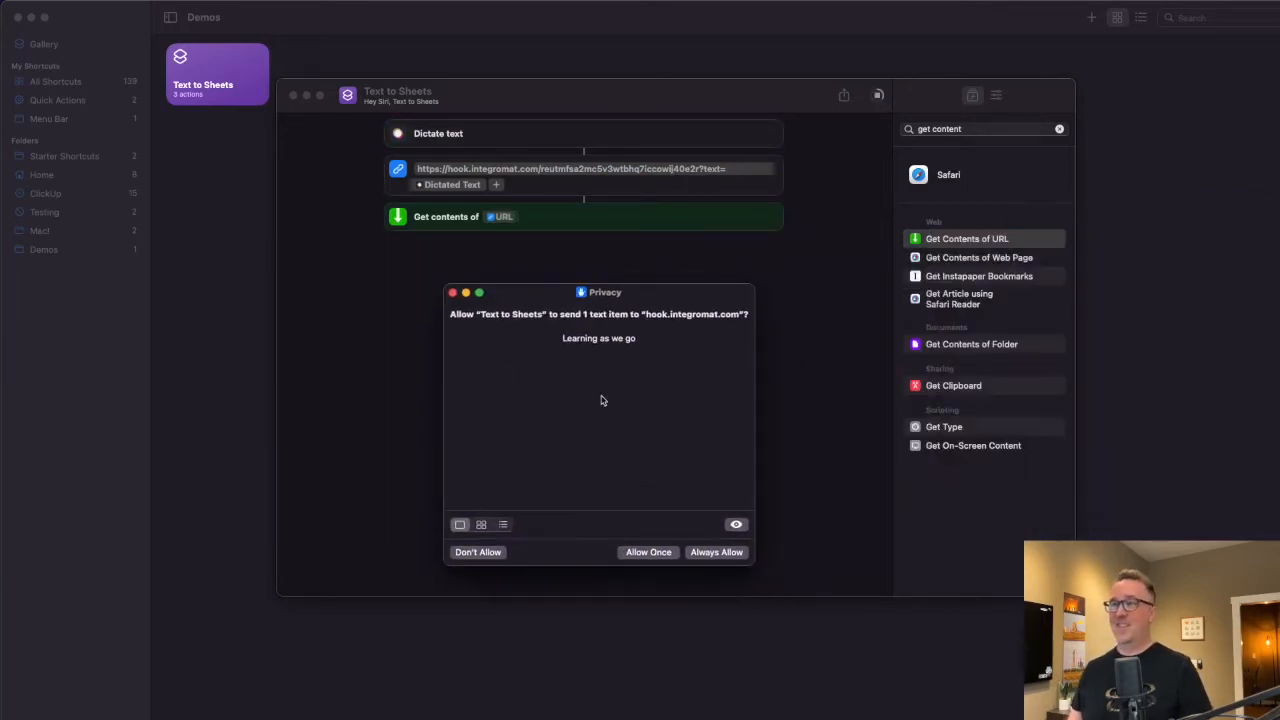
{"action": "left_click", "coordinate": [716, 553]}
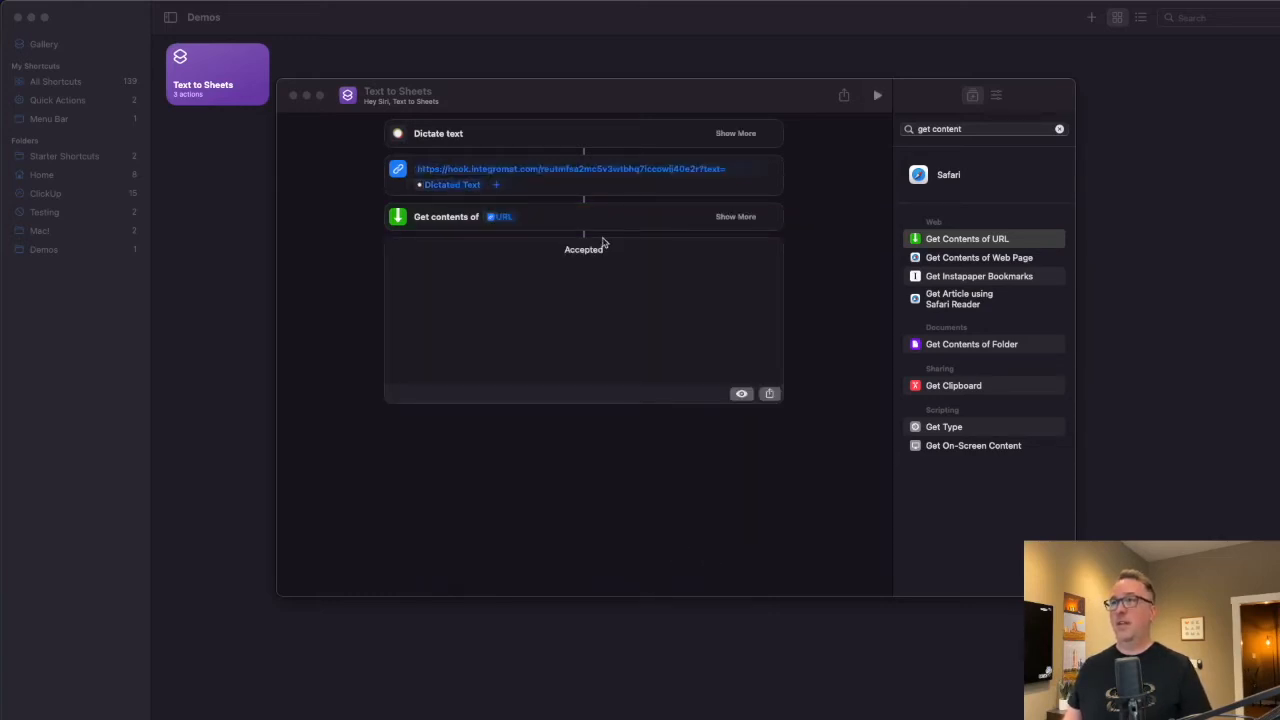
{"action": "key", "text": "super+Tab"}
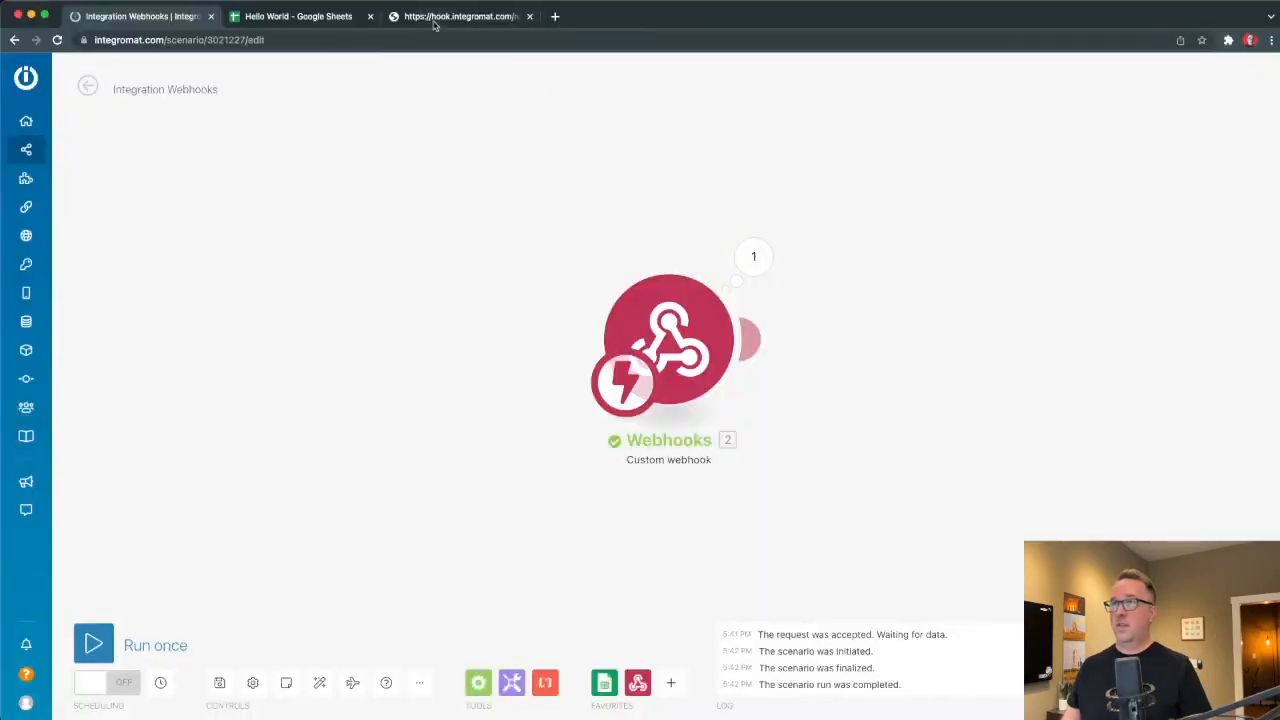
{"action": "left_click", "coordinate": [434, 20]}
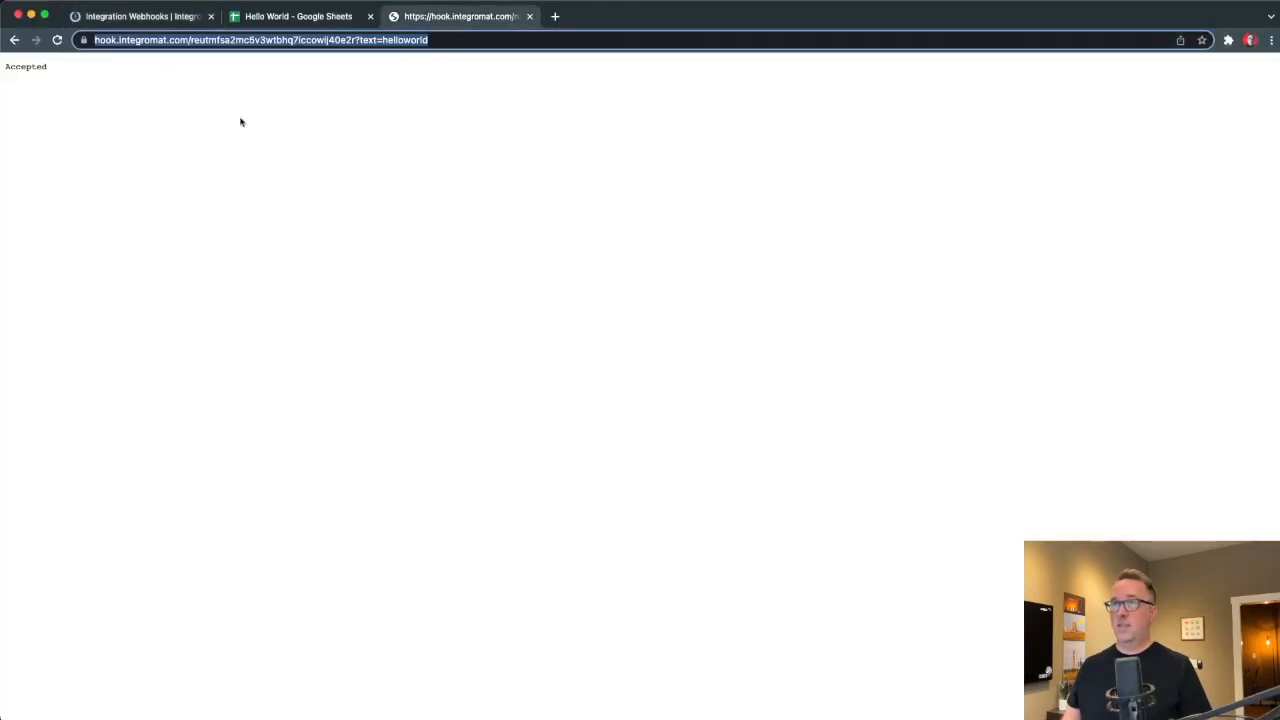
Check the webhook output shows 'Learning as we go', then go to the Hello World spreadsheet.
{"action": "left_click", "coordinate": [140, 14]}
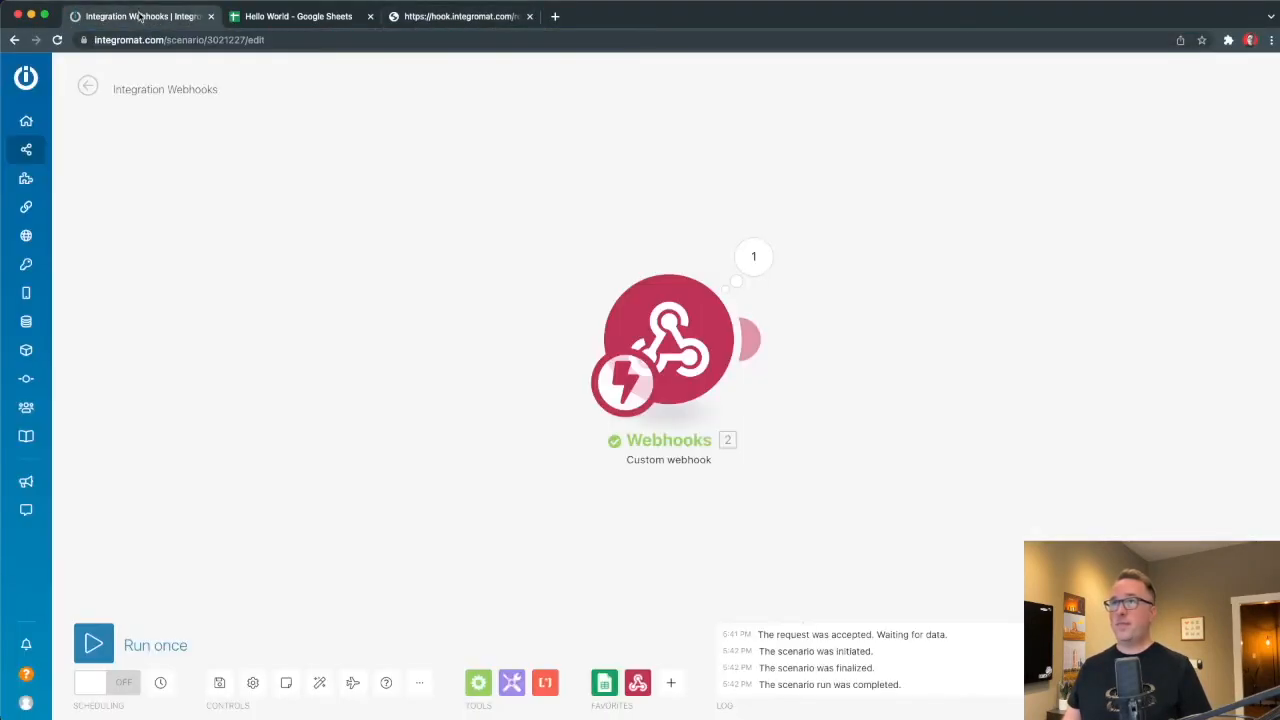
{"action": "left_click", "coordinate": [753, 256]}
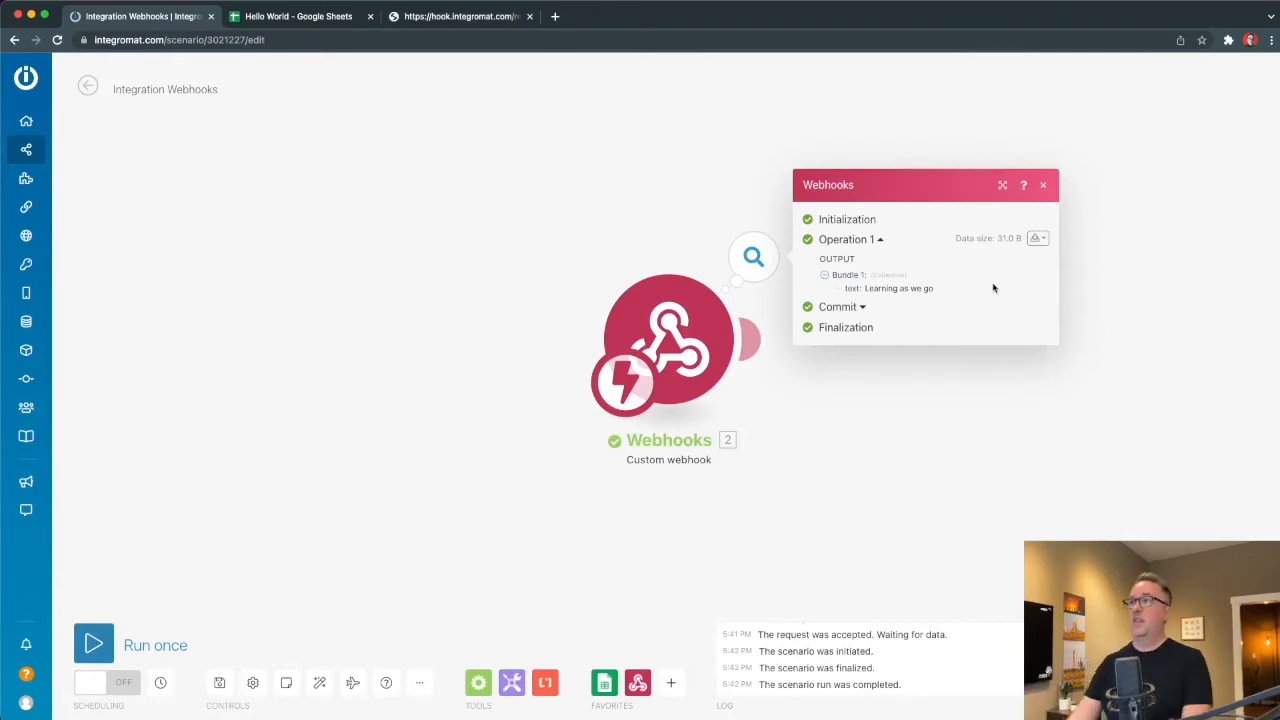
{"action": "left_click", "coordinate": [432, 234]}
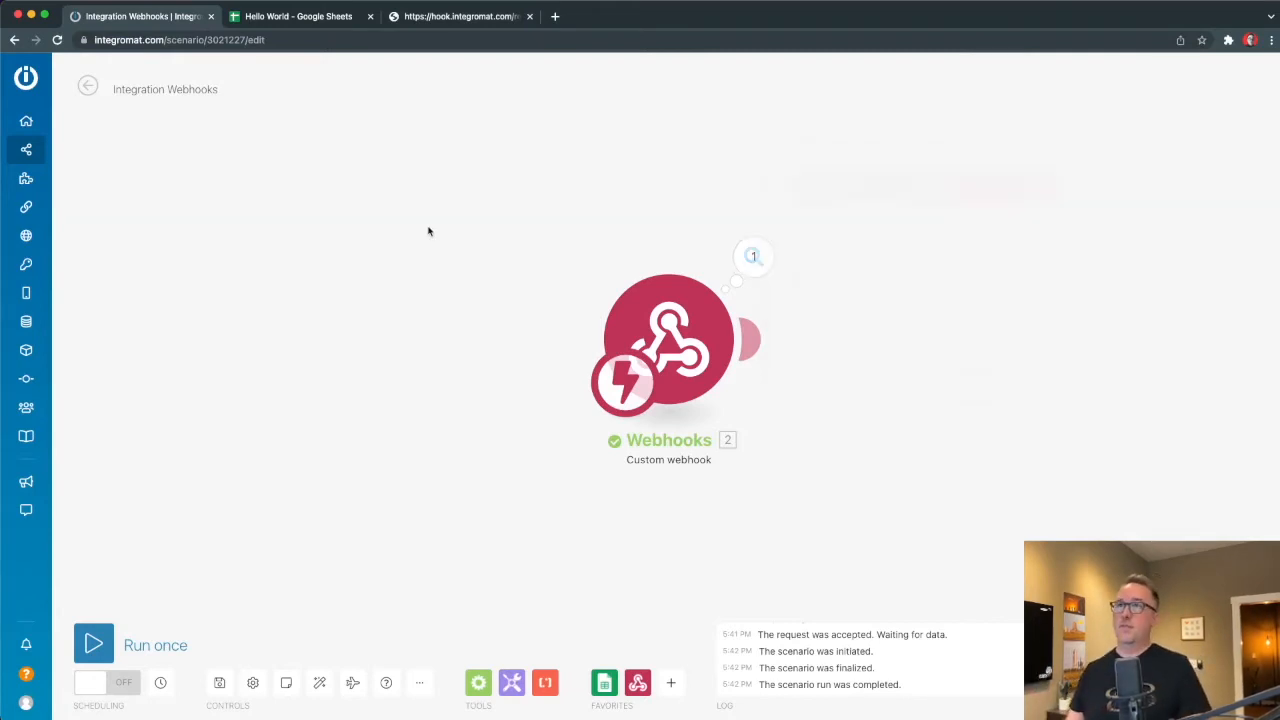
{"action": "left_click", "coordinate": [275, 18]}
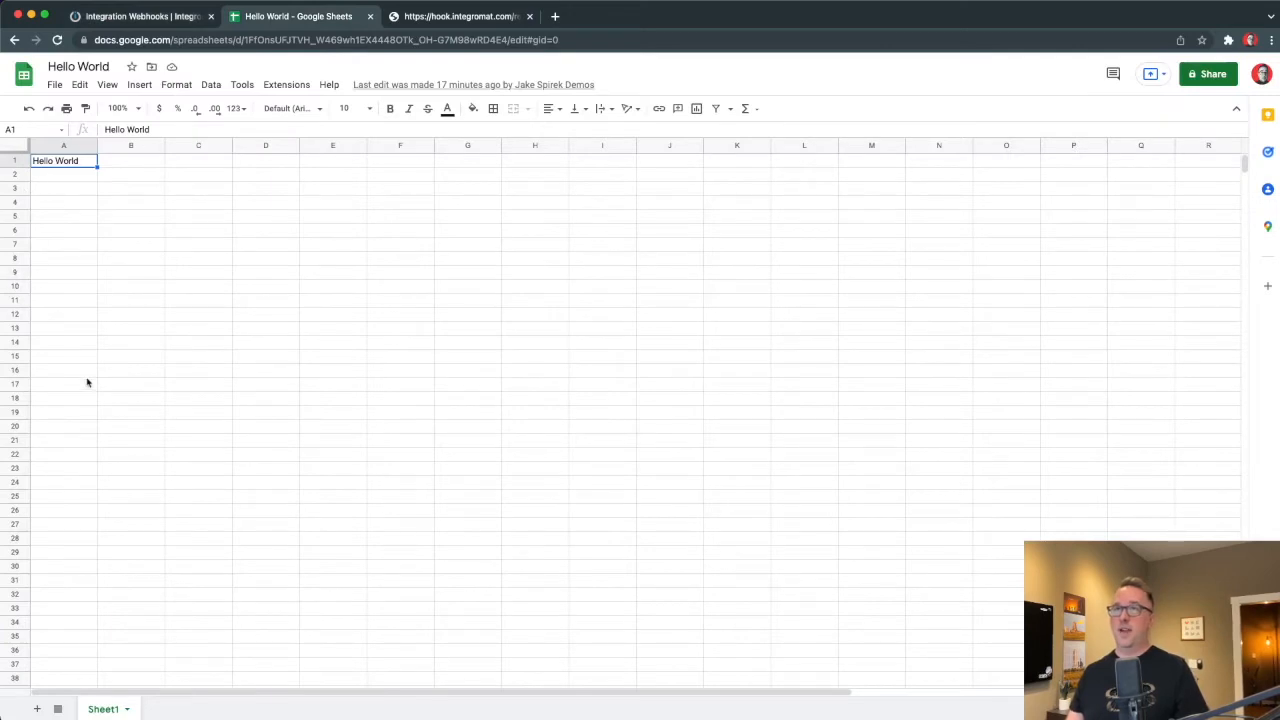
Move the To Do's heading into A1, make it bold, freeze row 1 and widen column A.
{"action": "type", "text": "To Do's"}
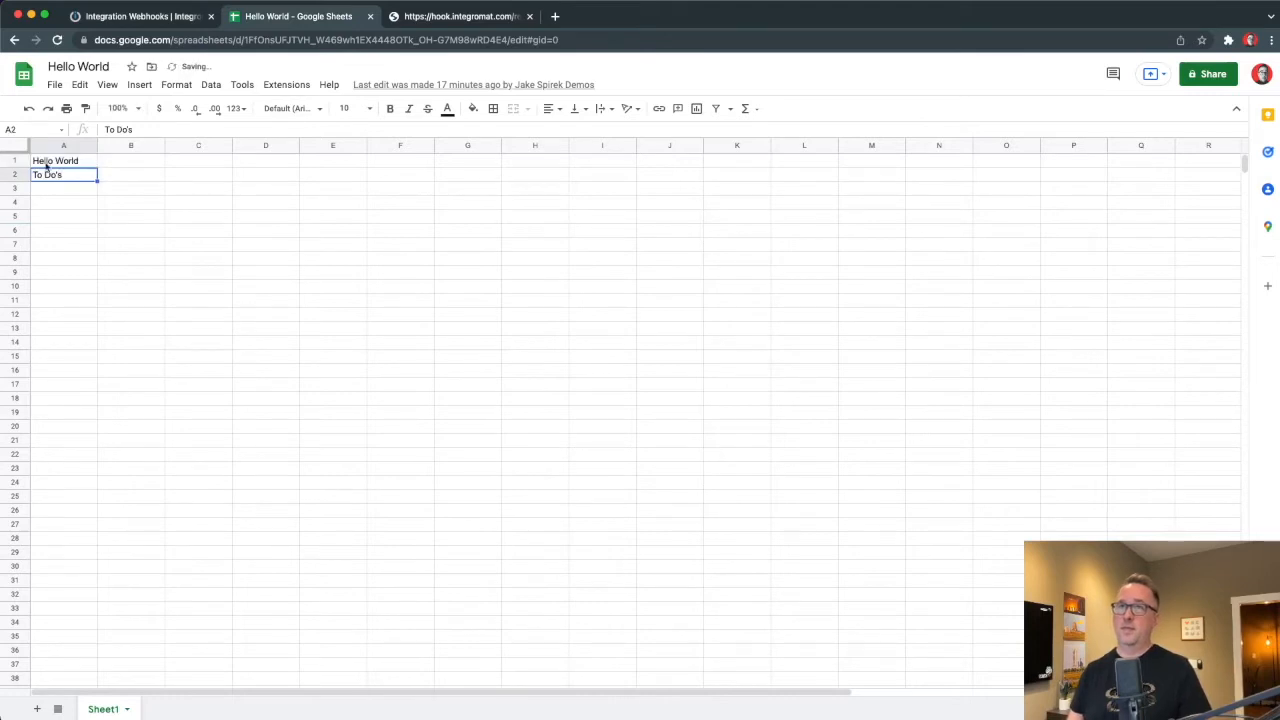
{"action": "left_click", "coordinate": [50, 166]}
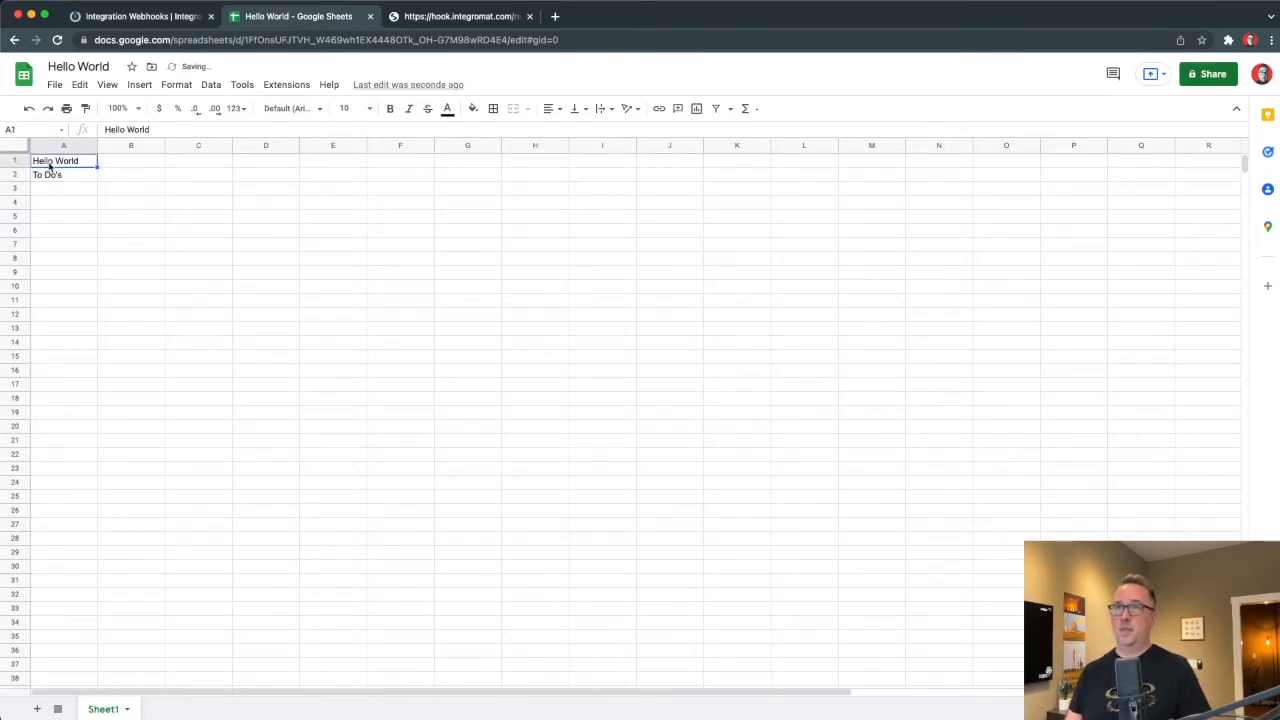
{"action": "key", "text": "Delete"}
{"action": "left_click", "coordinate": [70, 178]}
{"action": "key", "text": "super+x"}
{"action": "left_click", "coordinate": [62, 164]}
{"action": "key", "text": "super+v"}
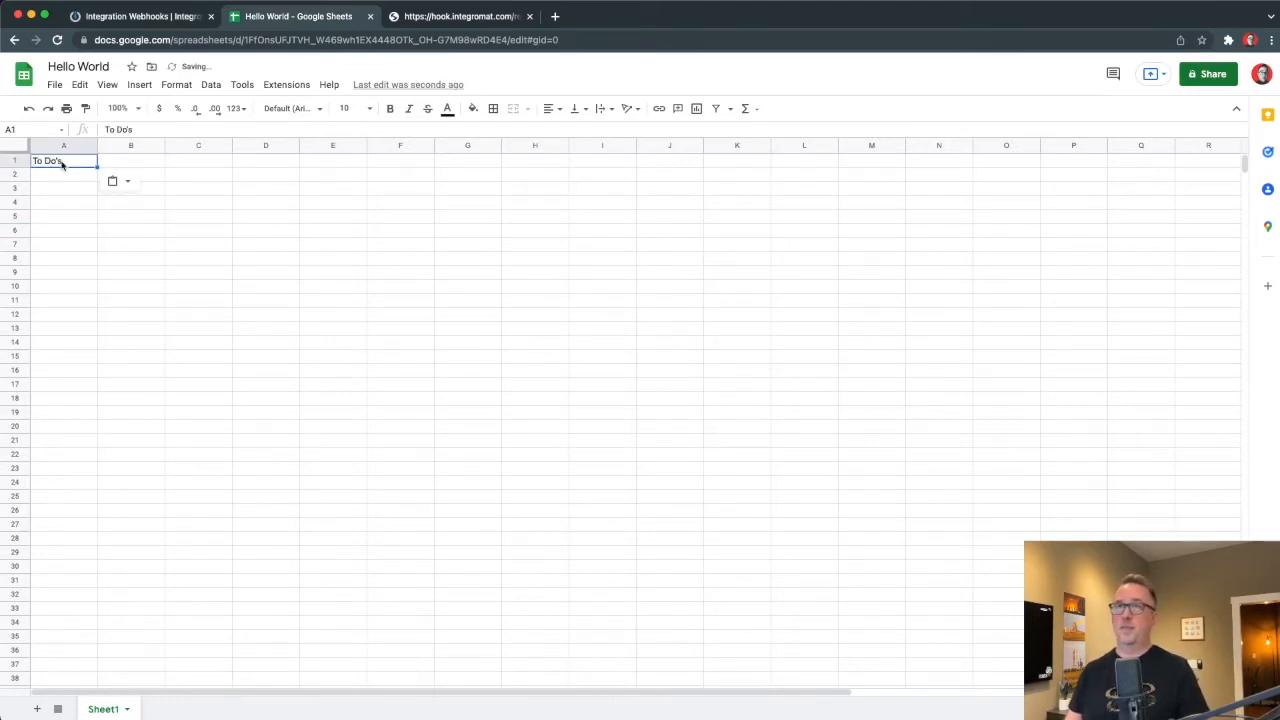
{"action": "left_click_drag", "start_coordinate": [16, 157], "coordinate": [20, 171]}
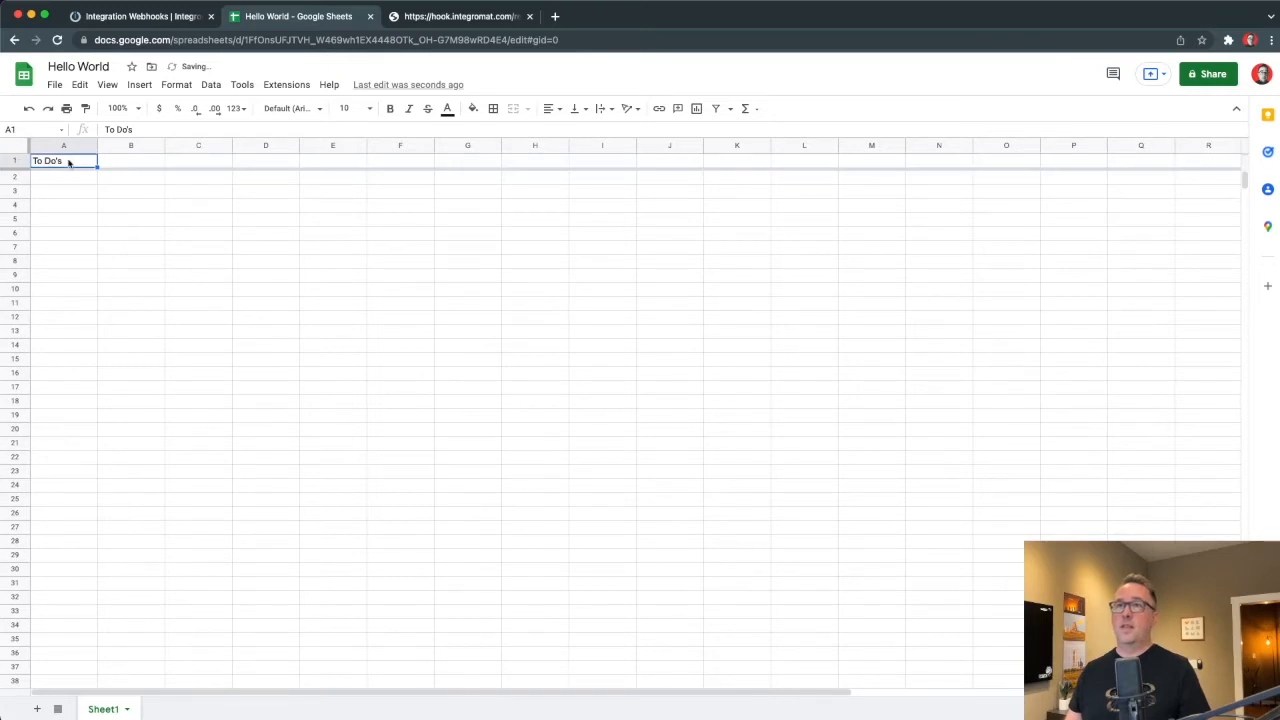
{"action": "key", "text": "super+b"}
{"action": "left_click", "coordinate": [168, 179]}
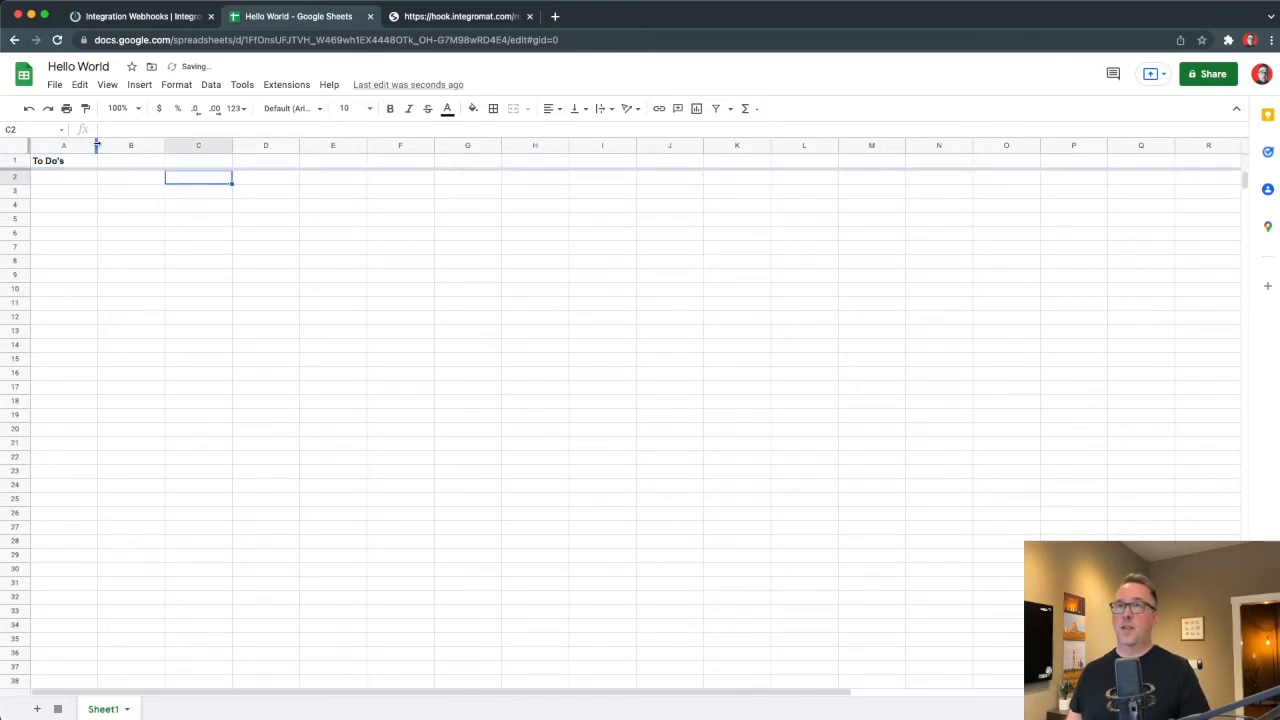
{"action": "left_click_drag", "start_coordinate": [97, 145], "coordinate": [107, 145]}
Add a bold 'Date Created' header in B1, widen column A, and return to Integromat.
{"action": "left_click", "coordinate": [140, 164]}
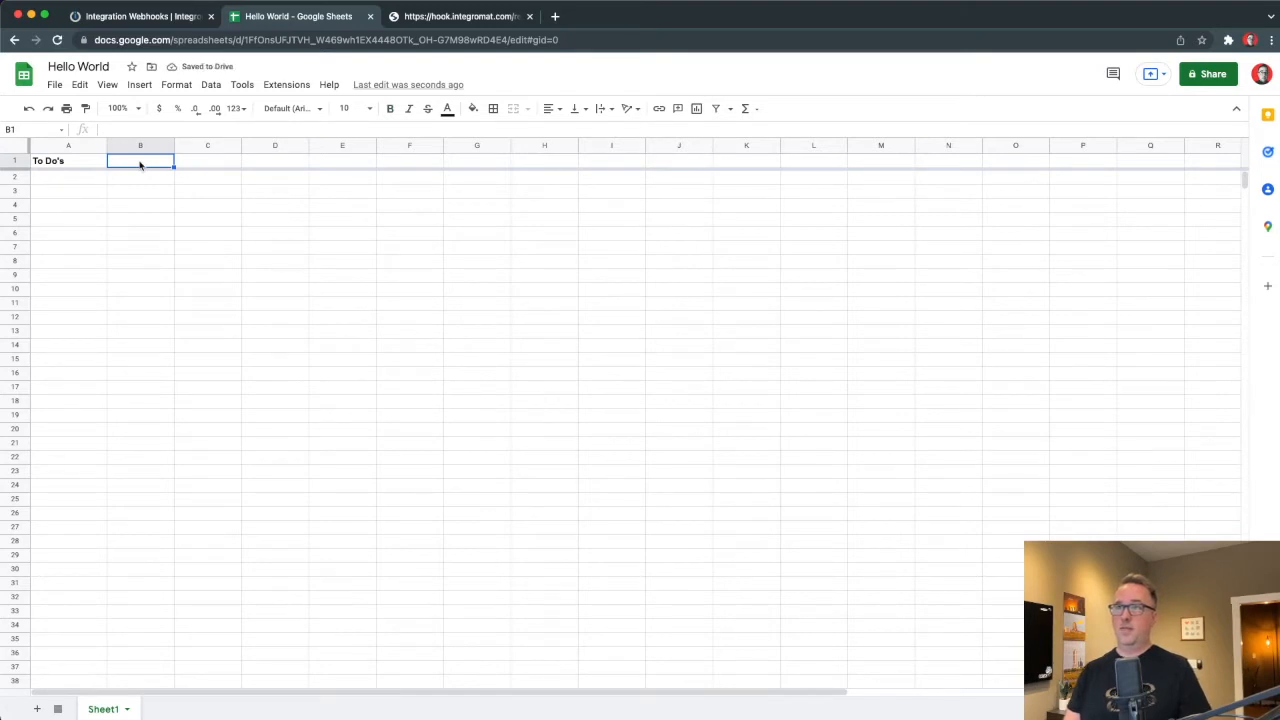
{"action": "type", "text": "Date Created"}
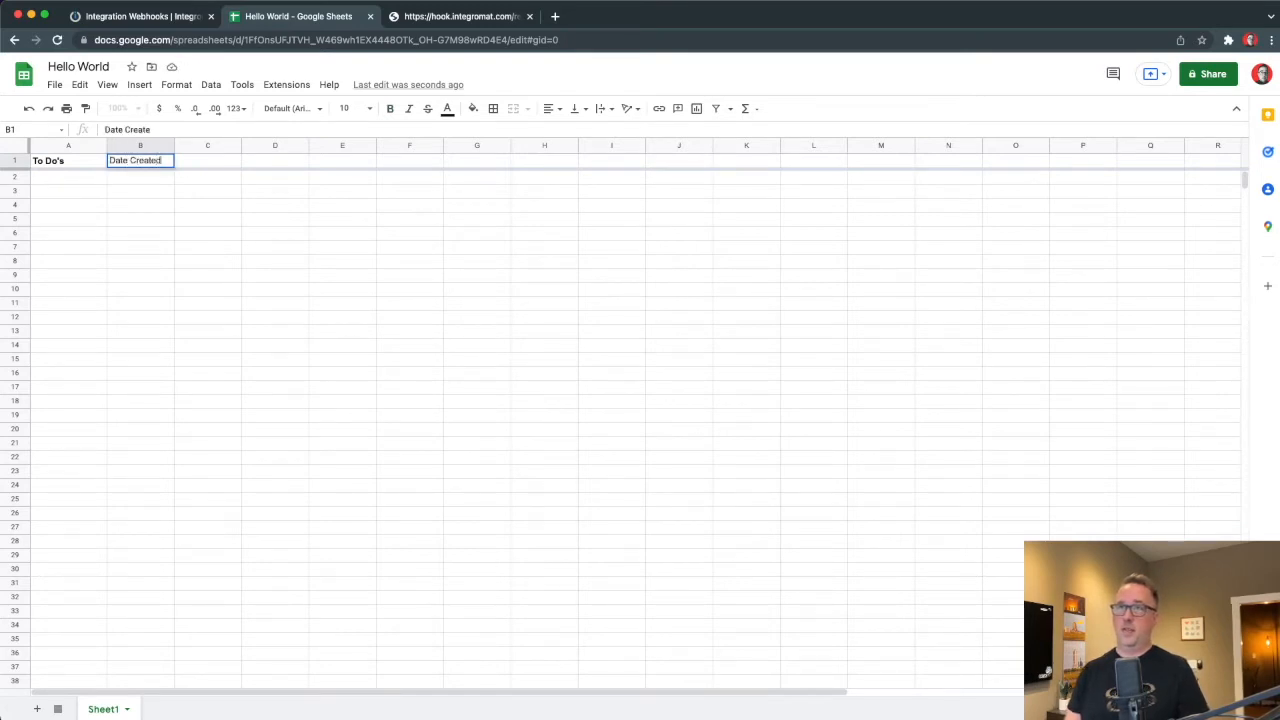
{"action": "key", "text": "Return"}
{"action": "key", "text": "Up"}
{"action": "key", "text": "ctrl+b"}
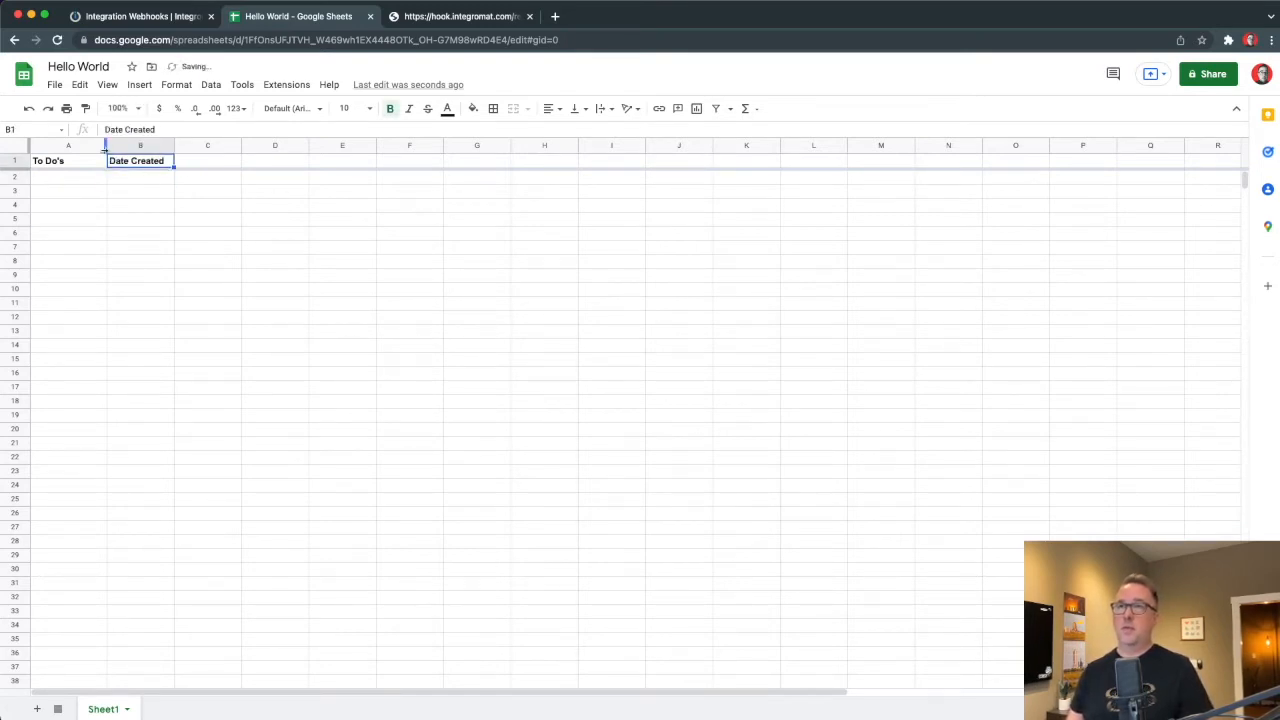
{"action": "left_click_drag", "start_coordinate": [105, 148], "coordinate": [240, 148]}
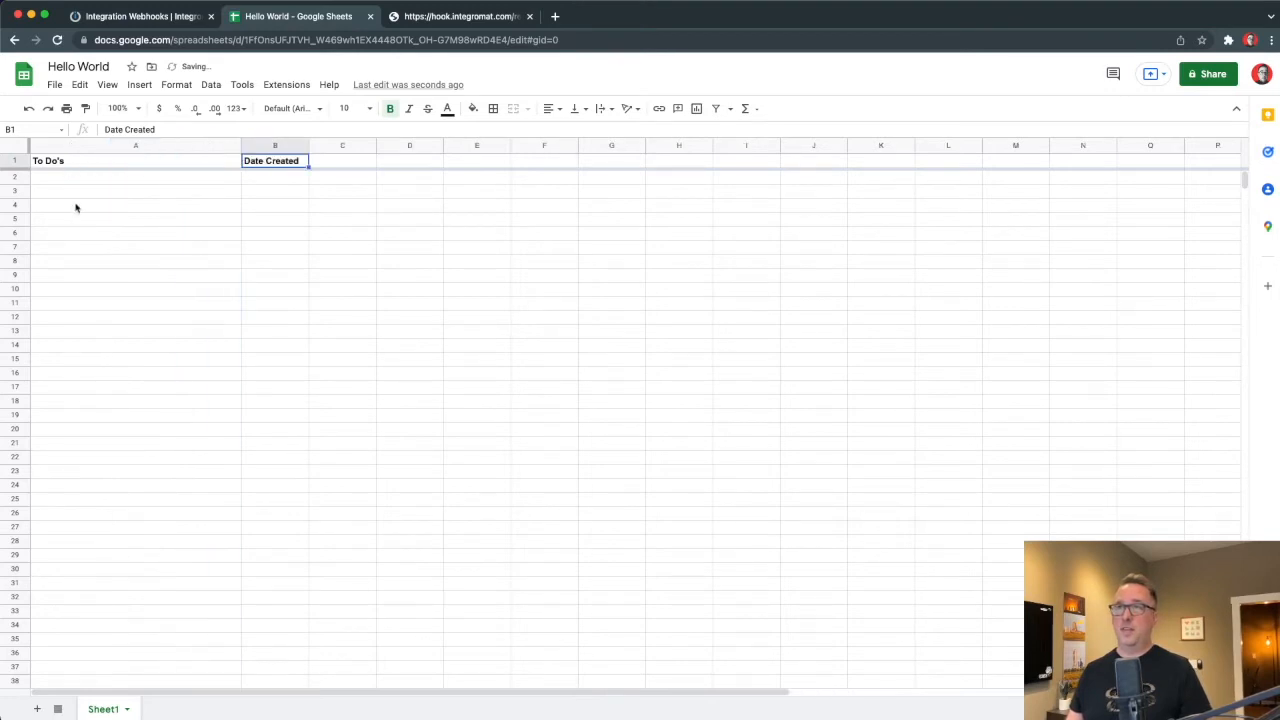
{"action": "left_click", "coordinate": [272, 177]}
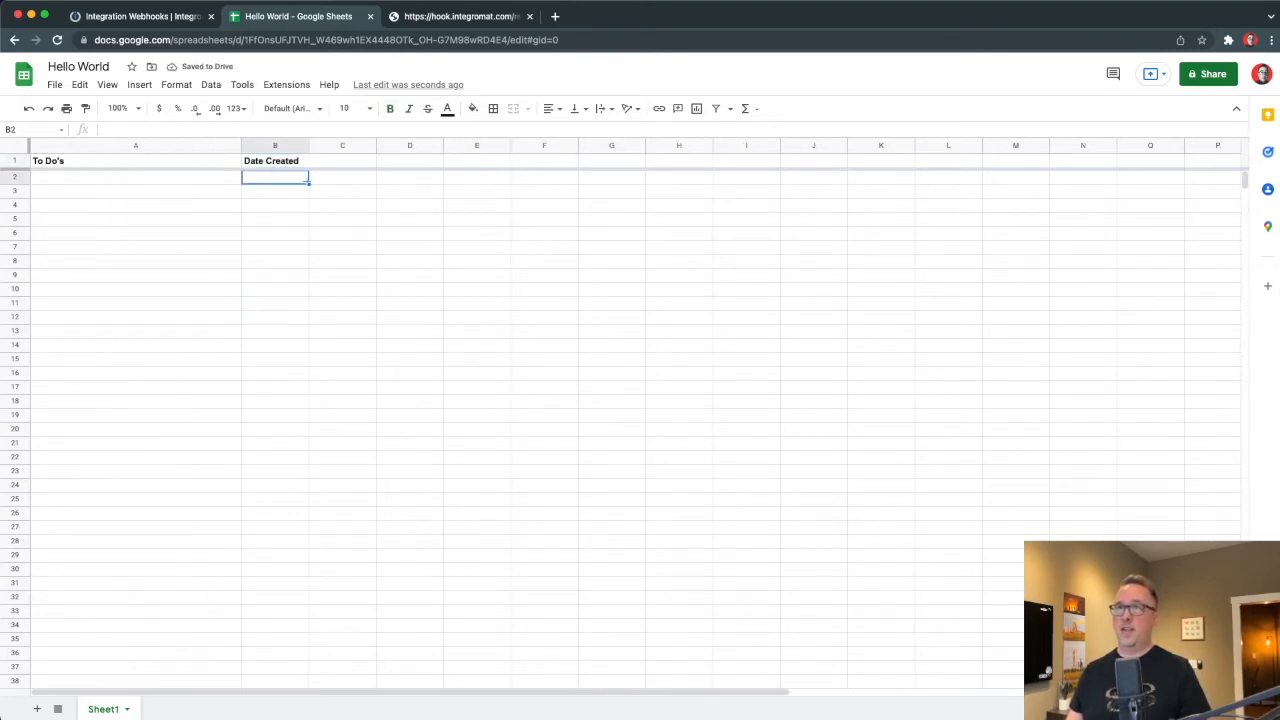
{"action": "left_click", "coordinate": [160, 20]}
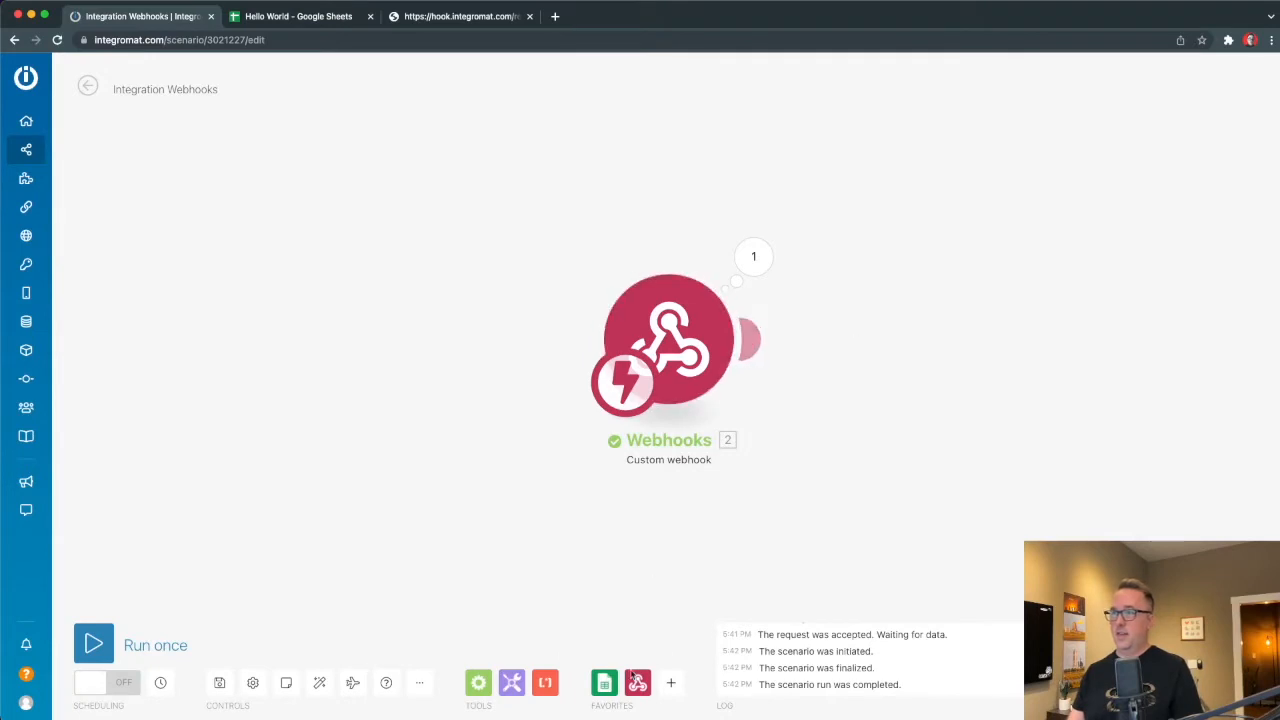
Add a Google Sheets 'Add a Row' module after the webhook.
{"action": "left_click", "coordinate": [604, 688]}
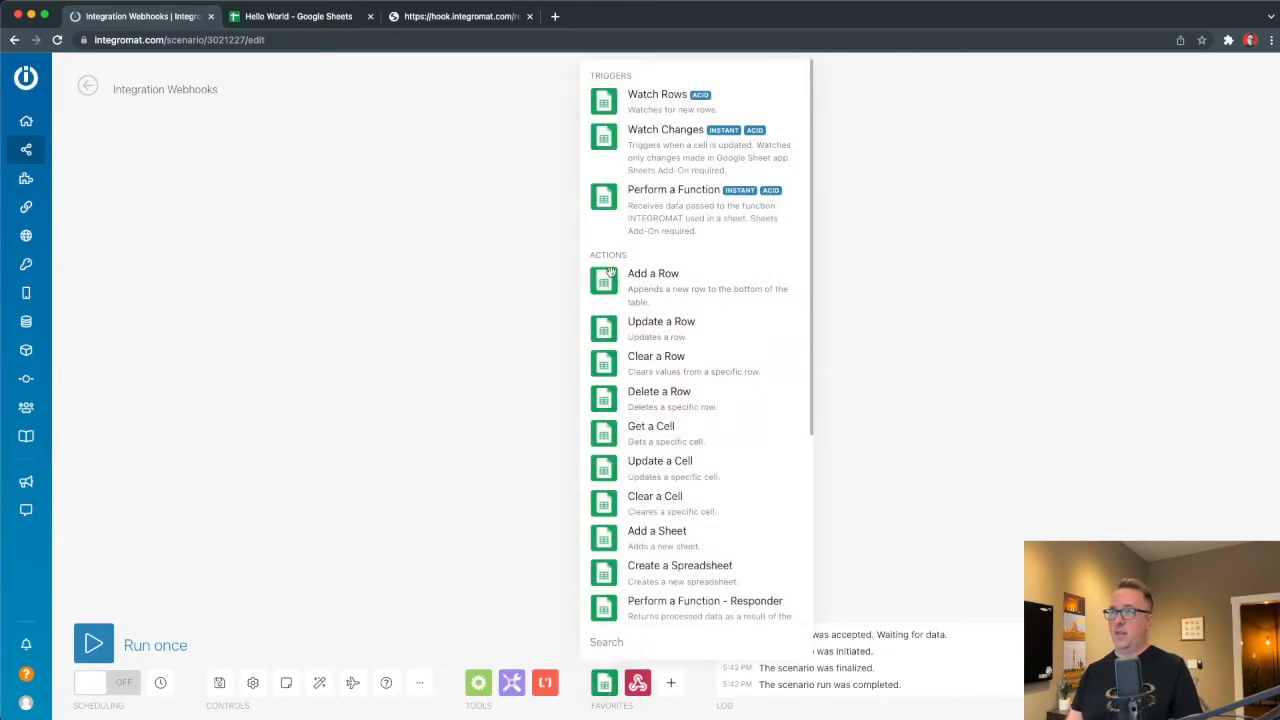
{"action": "left_click", "coordinate": [608, 278]}
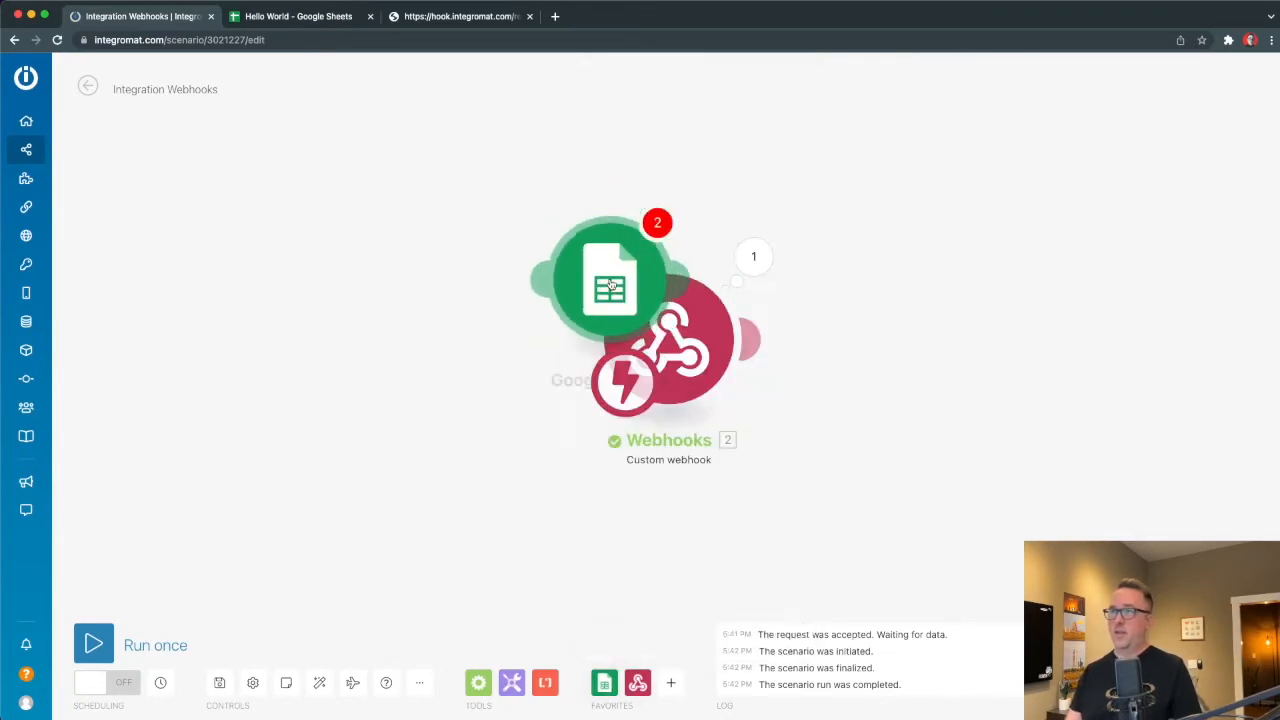
{"action": "left_click_drag", "start_coordinate": [622, 280], "coordinate": [940, 336]}
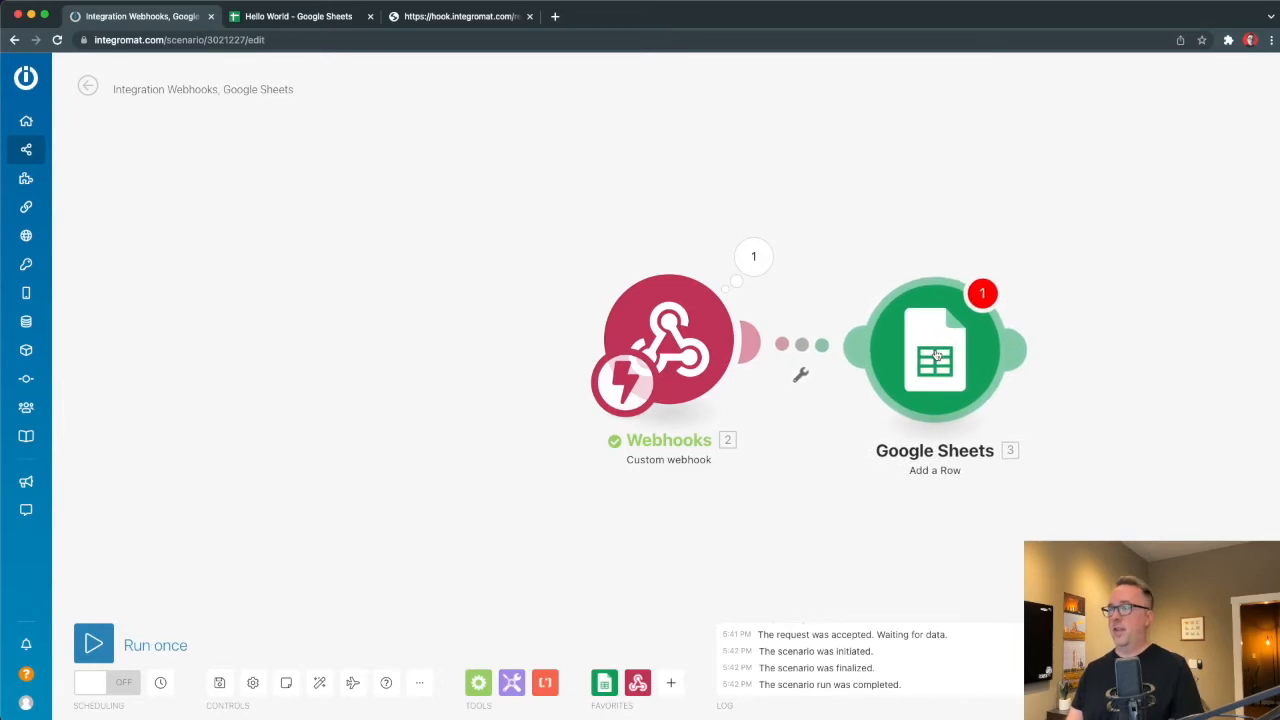
{"action": "left_click", "coordinate": [940, 334]}
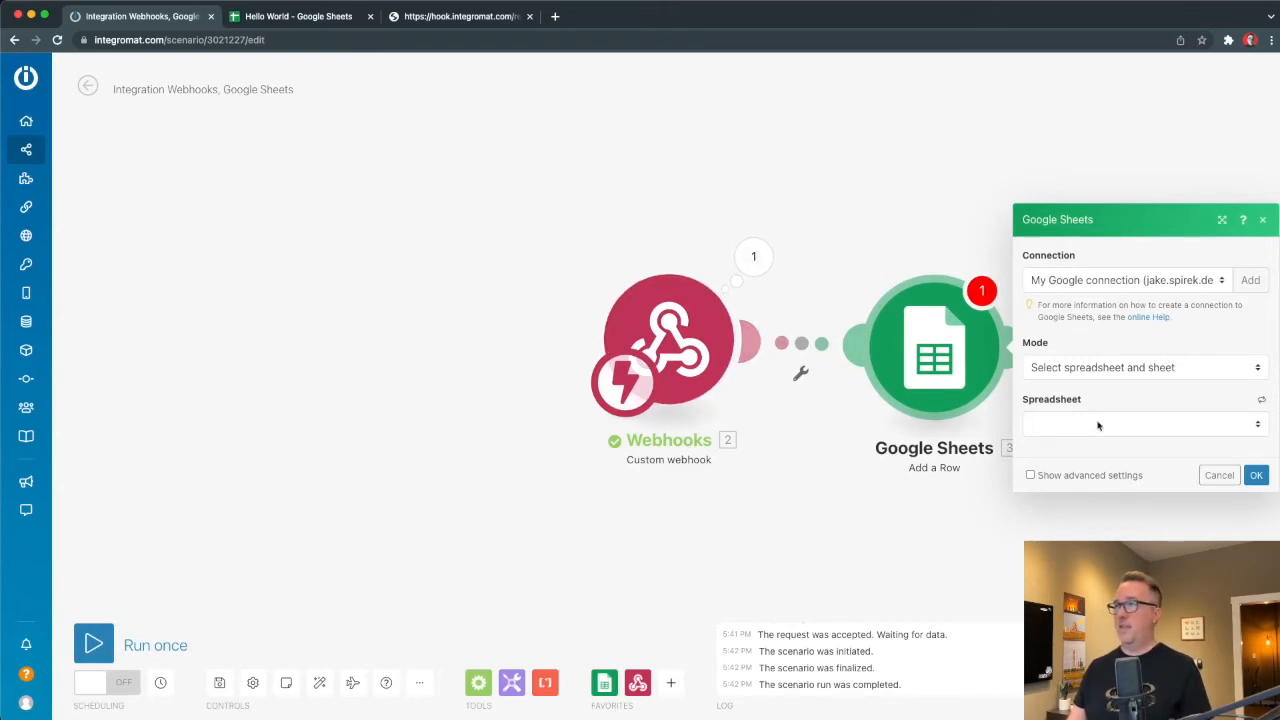
Target Sheet1 of the Hello World spreadsheet, exposing the To Do's (A) and Date Created (B) fields.
{"action": "left_click", "coordinate": [1107, 364]}
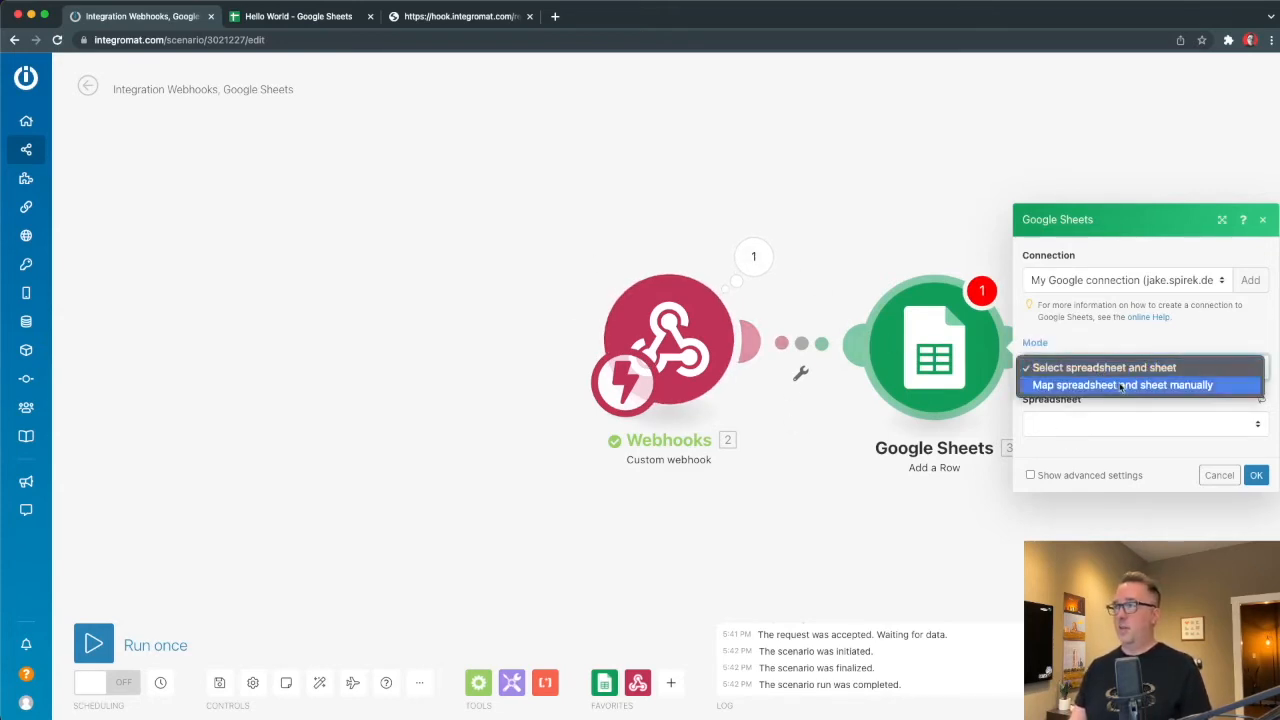
{"action": "left_click", "coordinate": [1100, 367]}
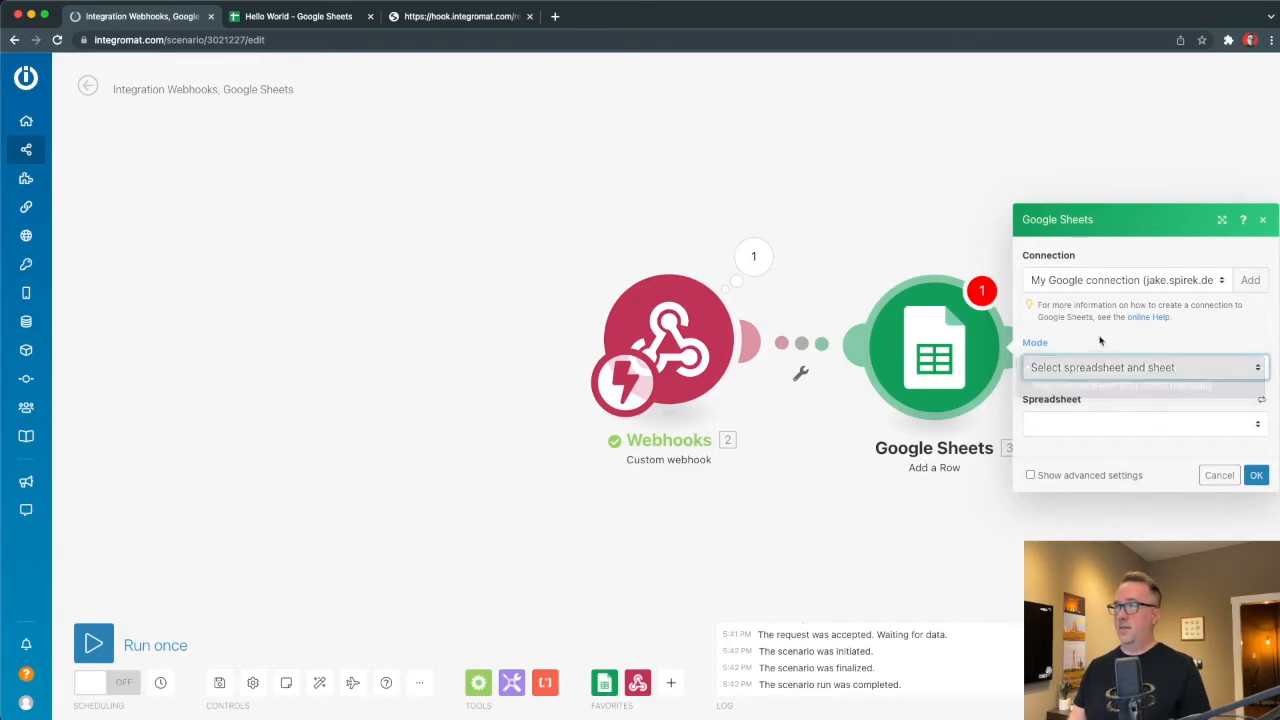
{"action": "left_click", "coordinate": [1062, 430]}
{"action": "left_click", "coordinate": [1080, 437]}
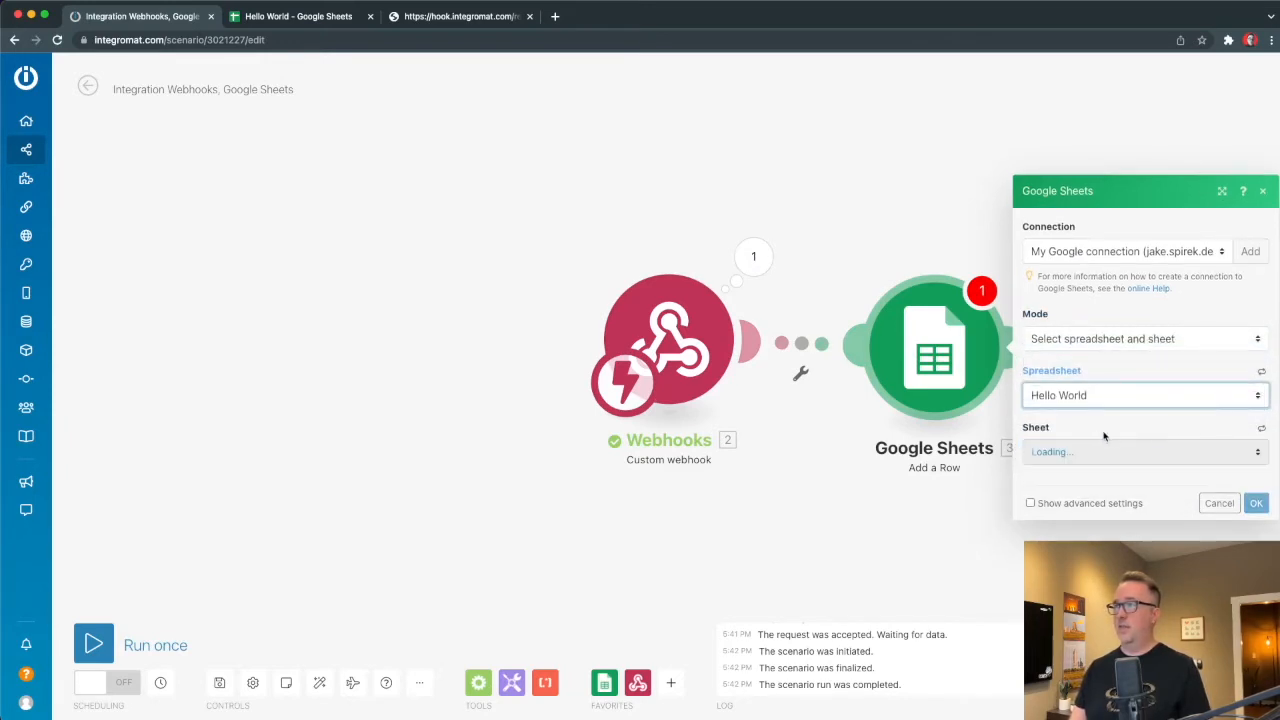
{"action": "left_click", "coordinate": [1092, 455]}
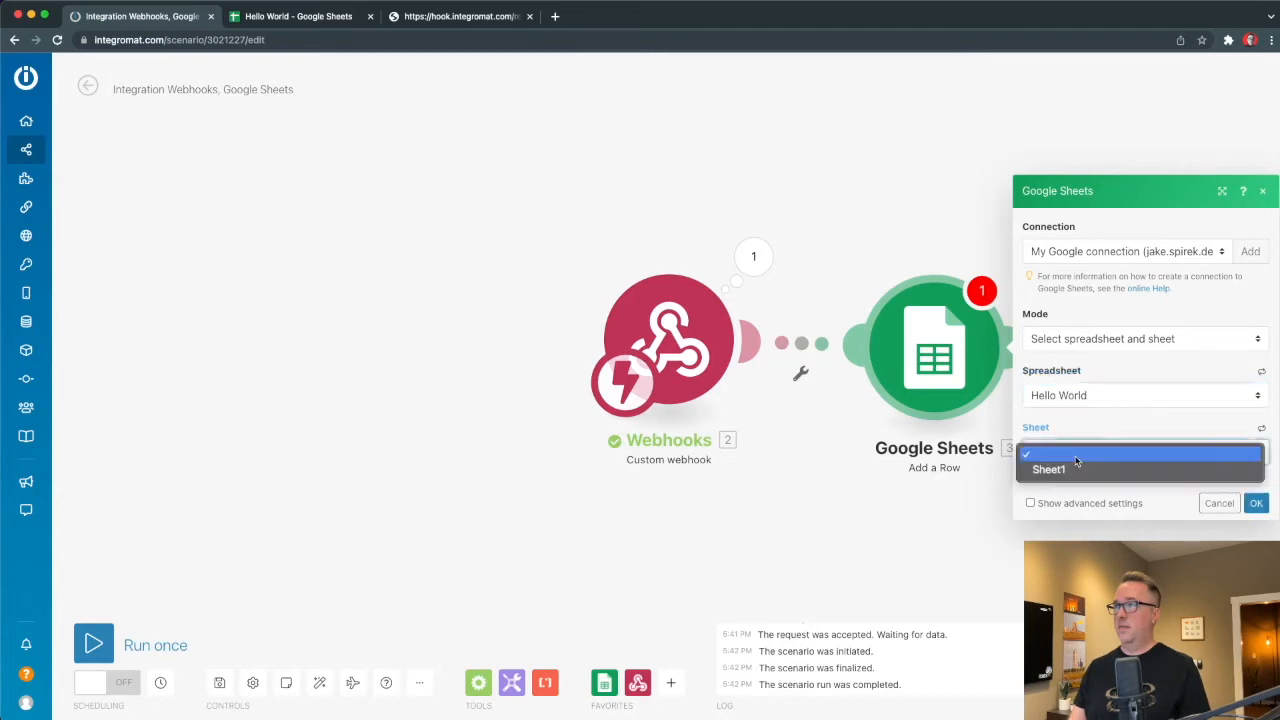
{"action": "left_click", "coordinate": [1057, 470]}
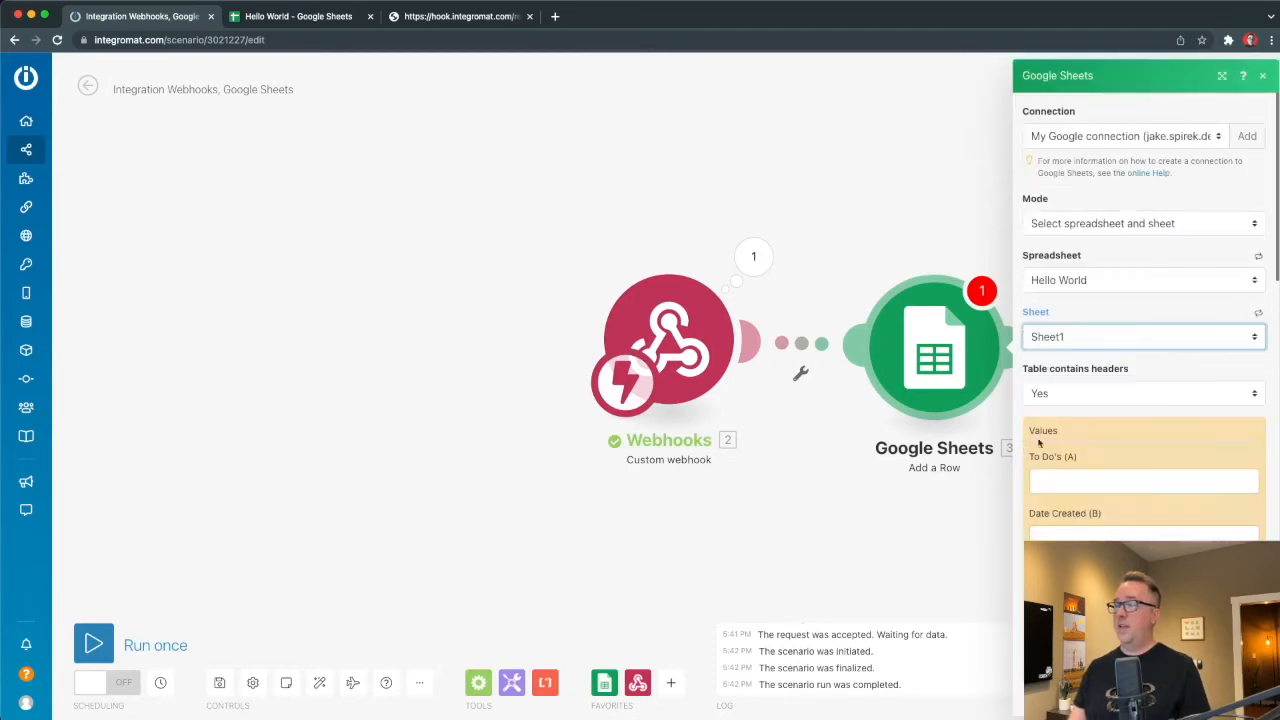
{"action": "left_click_drag", "start_coordinate": [1033, 459], "coordinate": [1124, 461]}
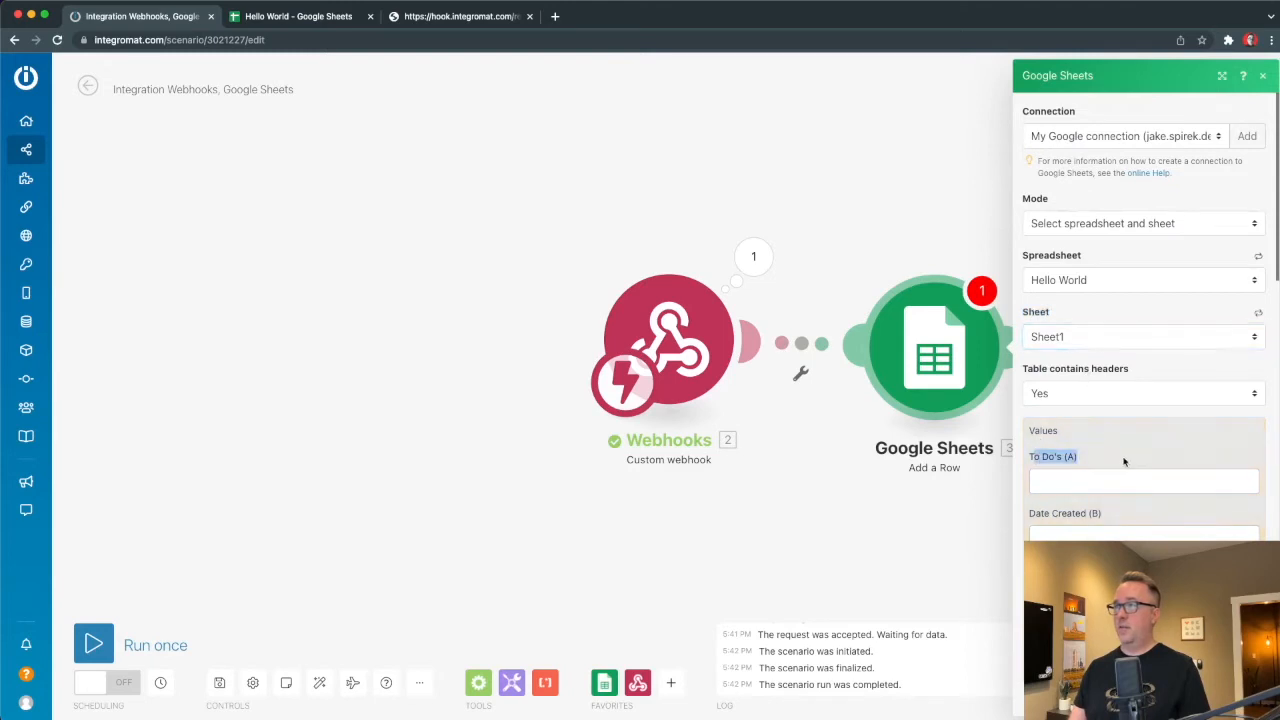
{"action": "left_click_drag", "start_coordinate": [1041, 519], "coordinate": [1153, 520]}
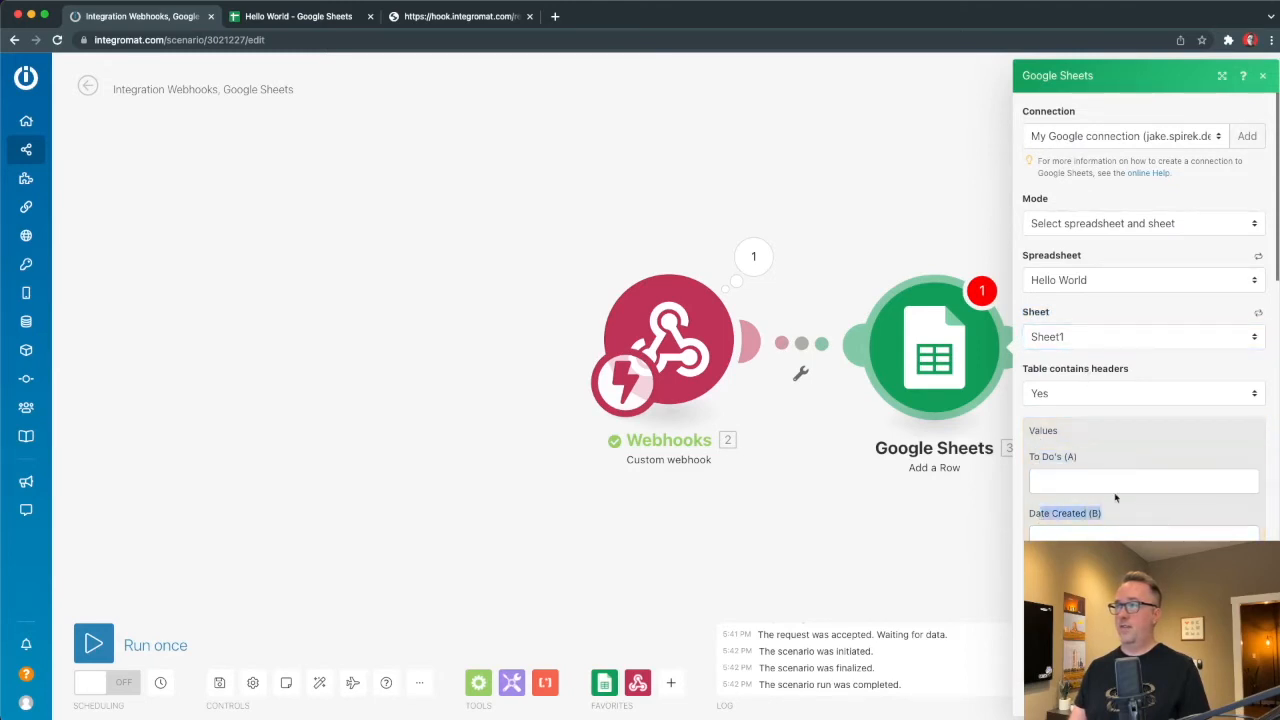
{"action": "left_click", "coordinate": [1071, 480]}
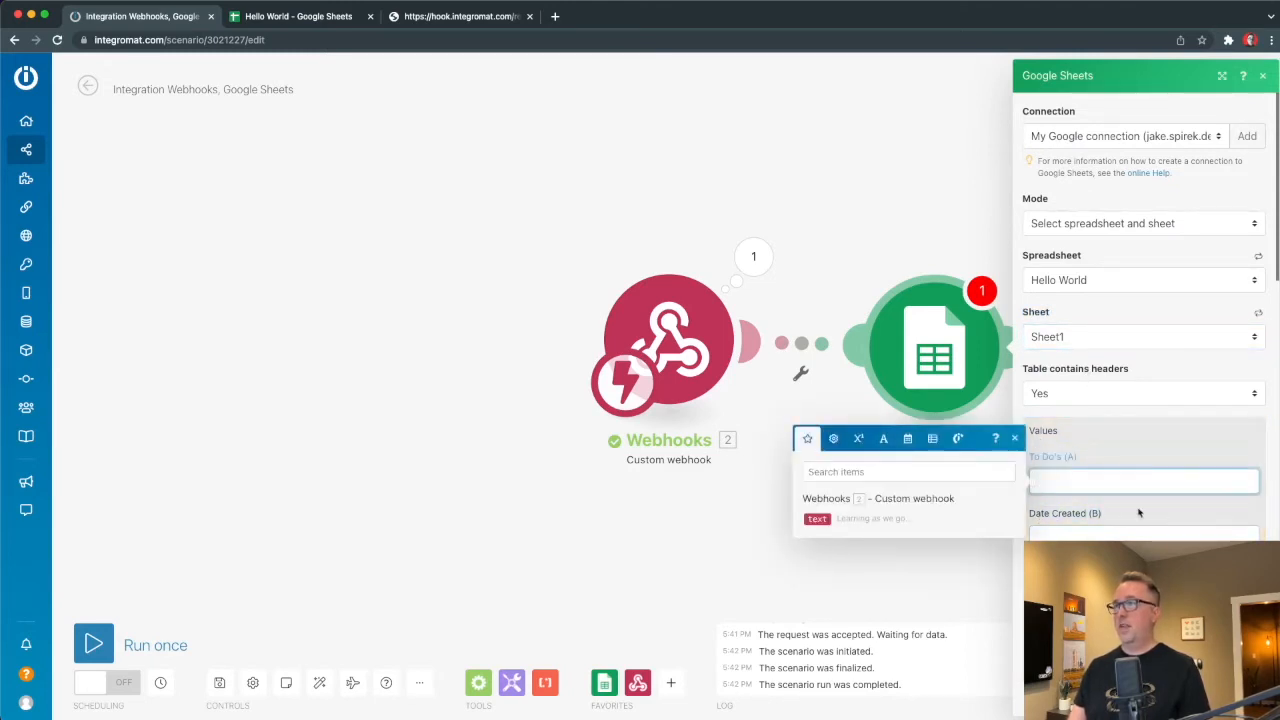
Map the webhook's 'text' item into To Do's (A) and the 'now' date variable into Date Created (B).
{"action": "left_click", "coordinate": [816, 519]}
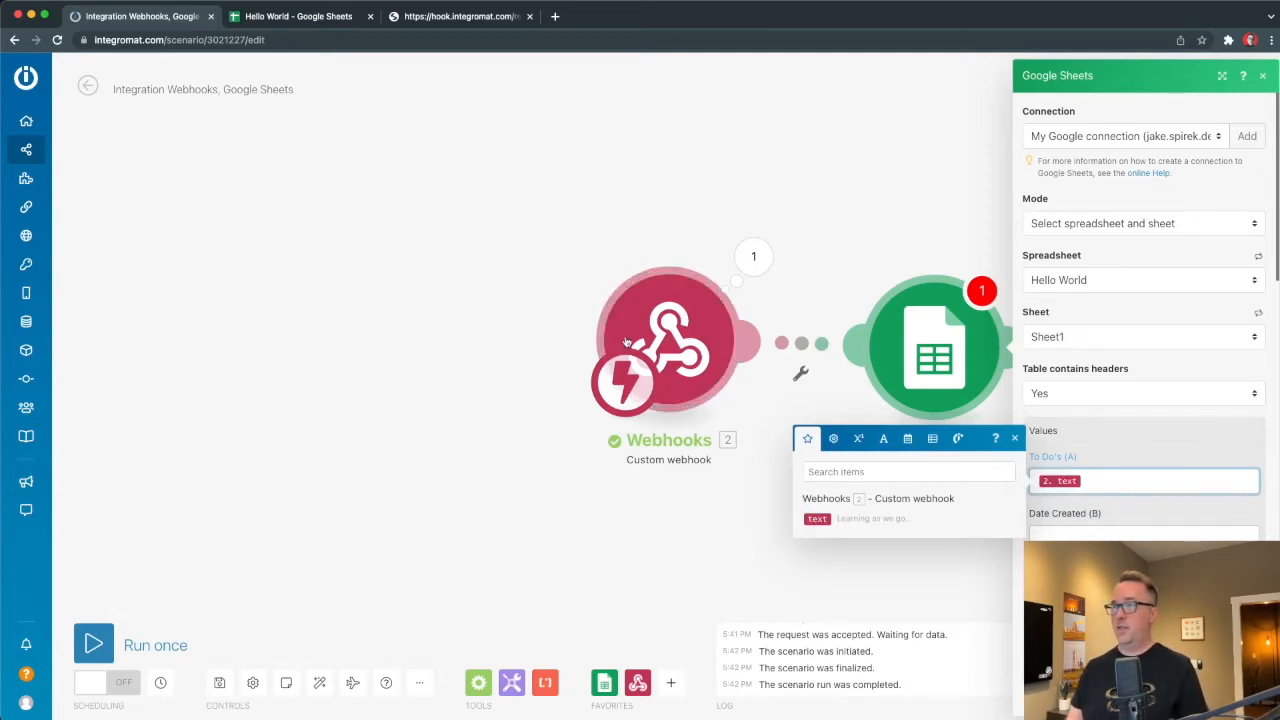
{"action": "left_click", "coordinate": [1057, 538]}
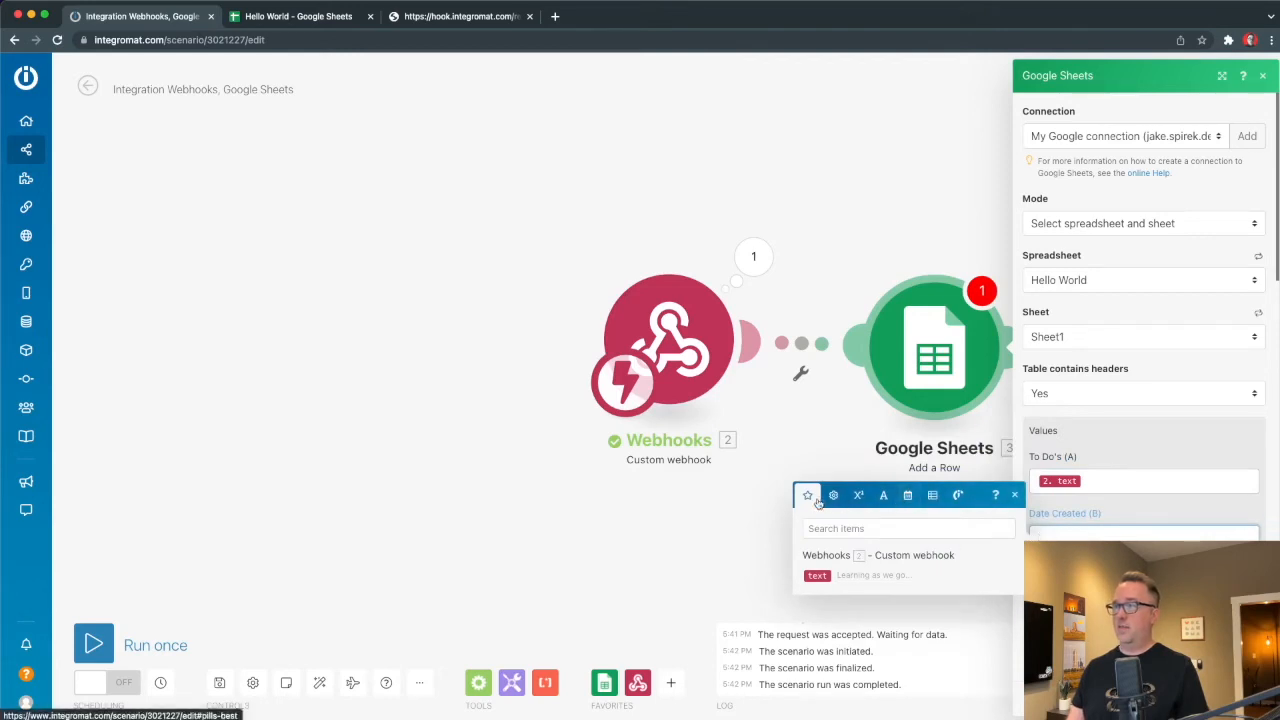
{"action": "left_click", "coordinate": [907, 496]}
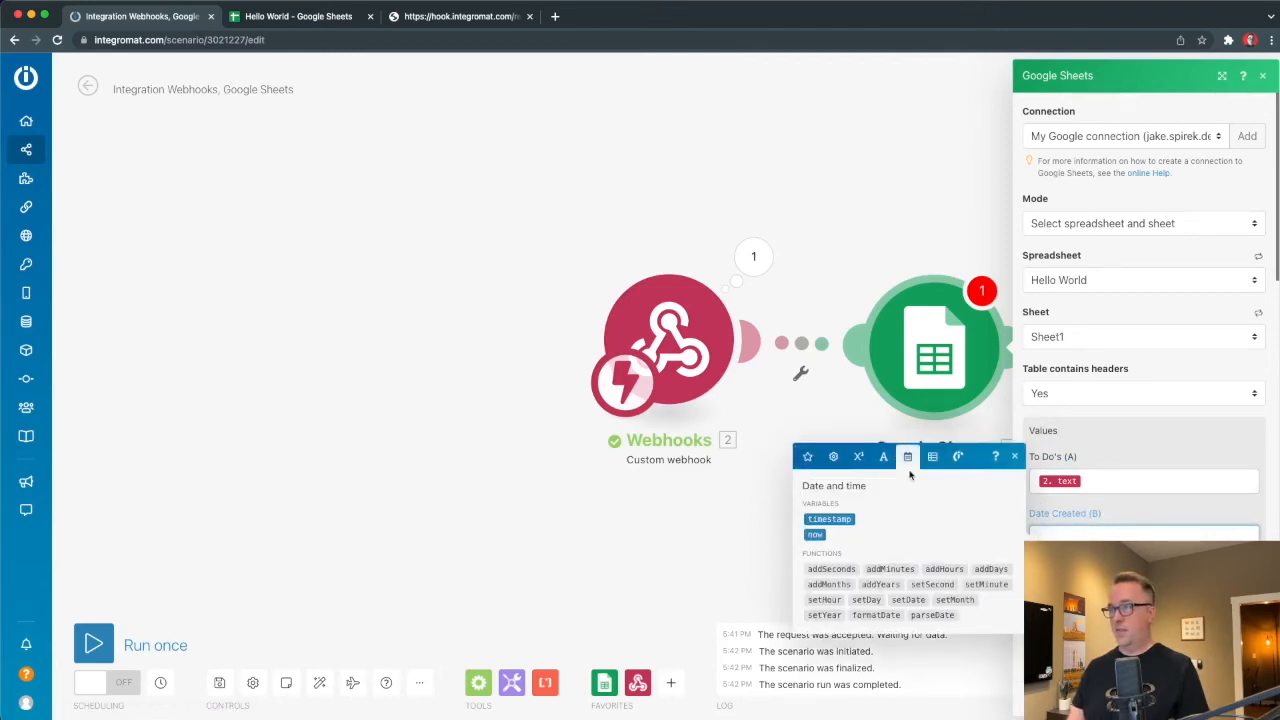
{"action": "left_click", "coordinate": [807, 456]}
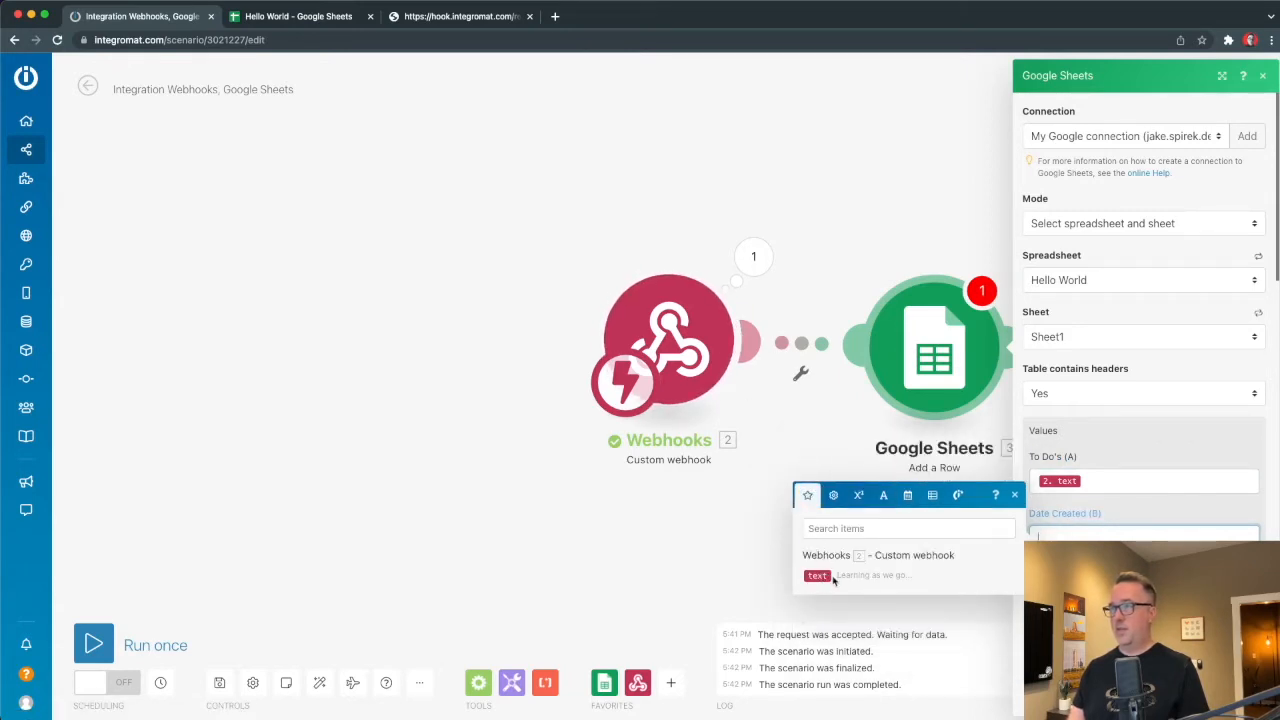
{"action": "left_click", "coordinate": [832, 497]}
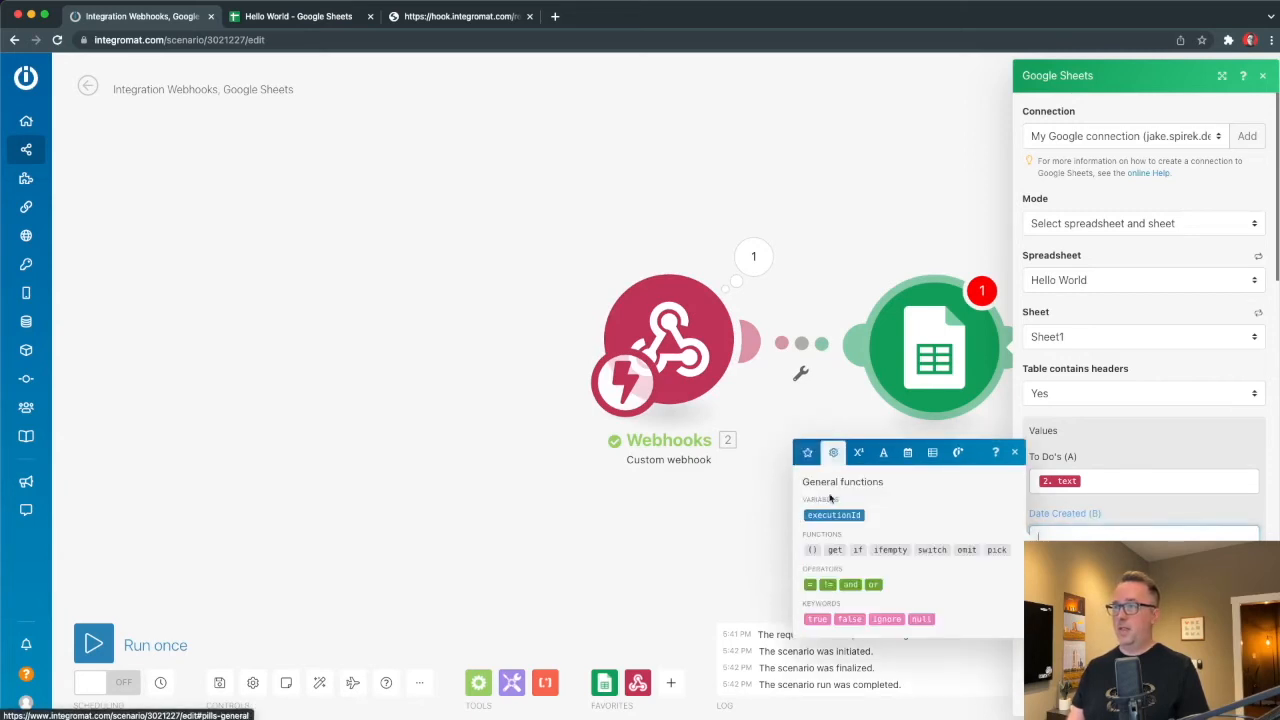
{"action": "left_click", "coordinate": [858, 452]}
{"action": "left_click", "coordinate": [883, 452]}
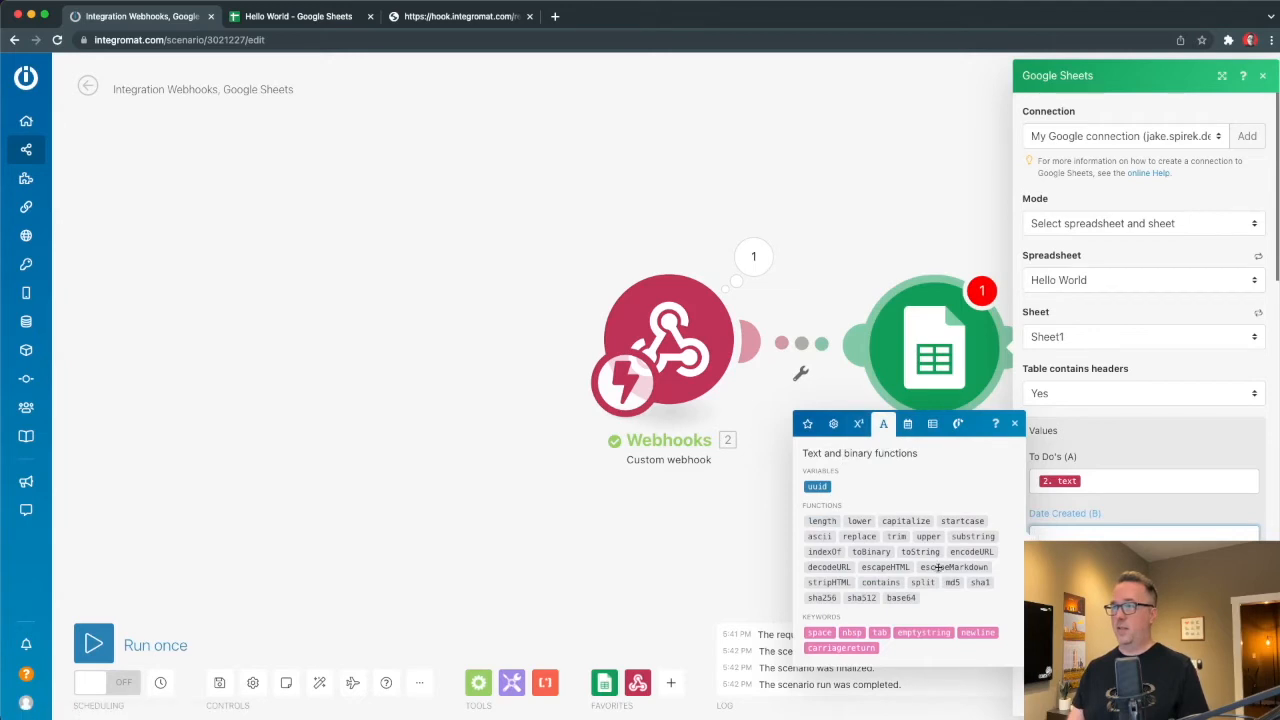
{"action": "left_click", "coordinate": [907, 423]}
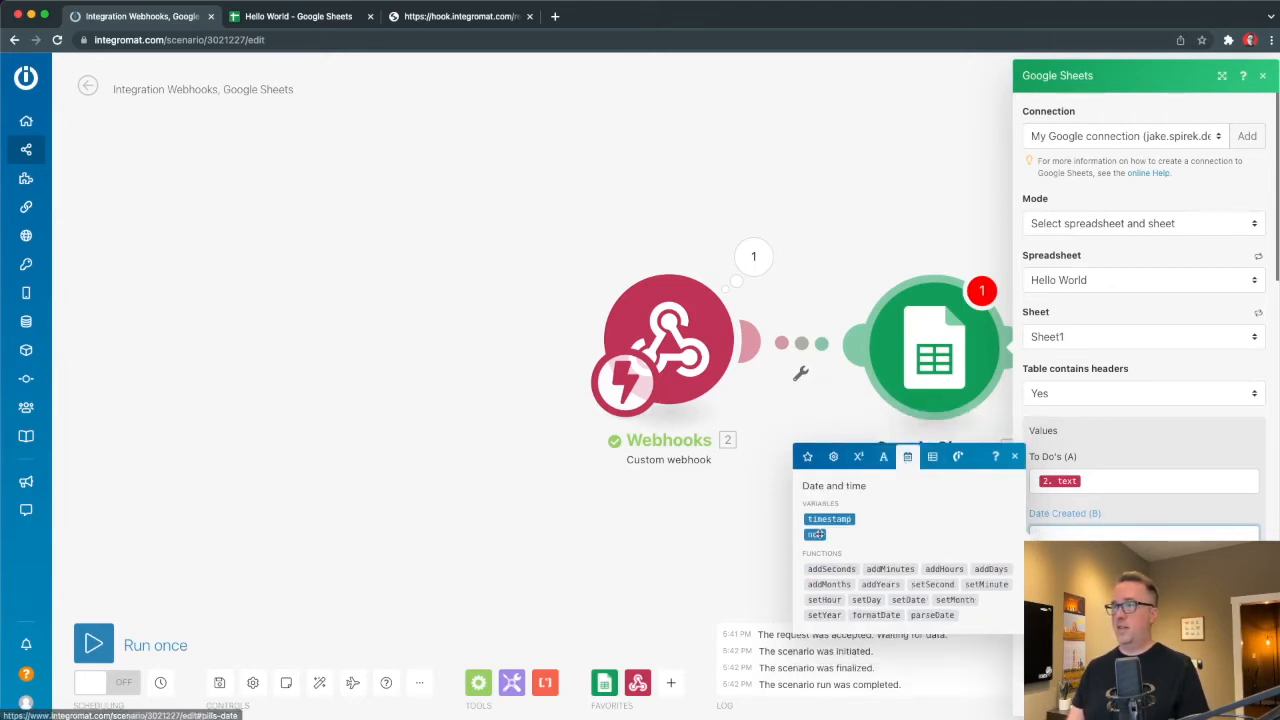
{"action": "mouse_move", "coordinate": [818, 536]}
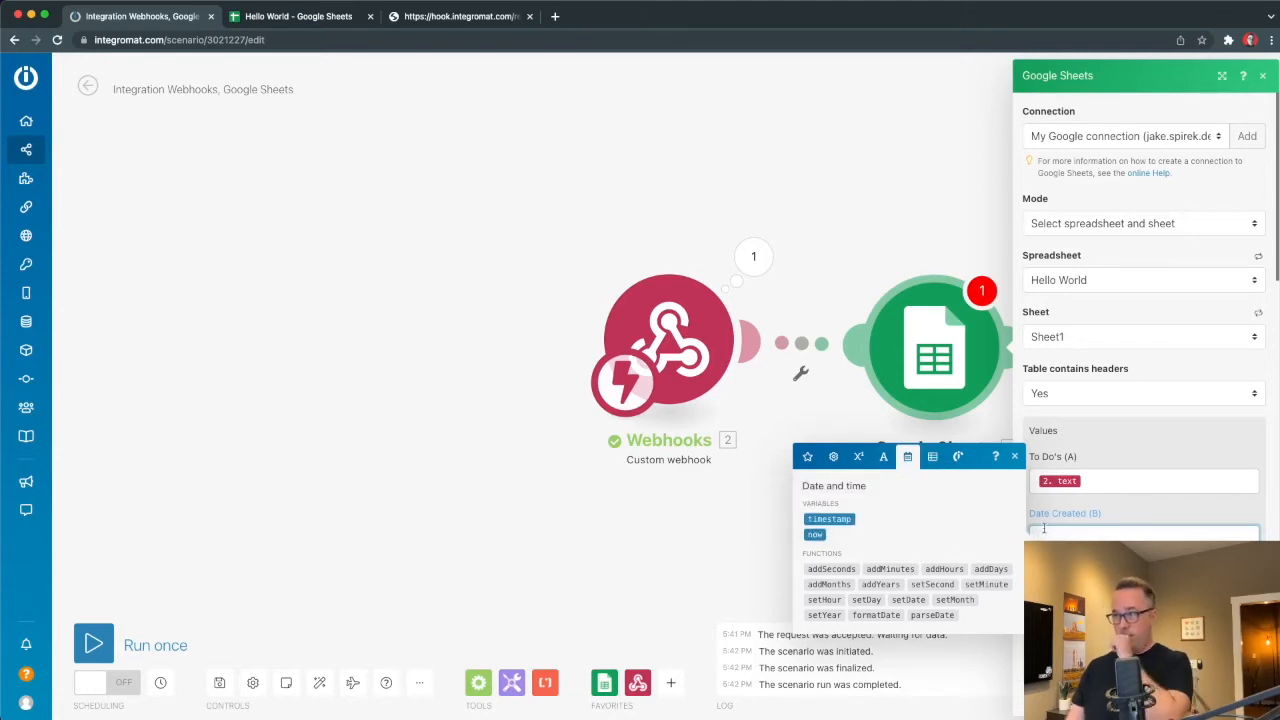
{"action": "left_click", "coordinate": [814, 535]}
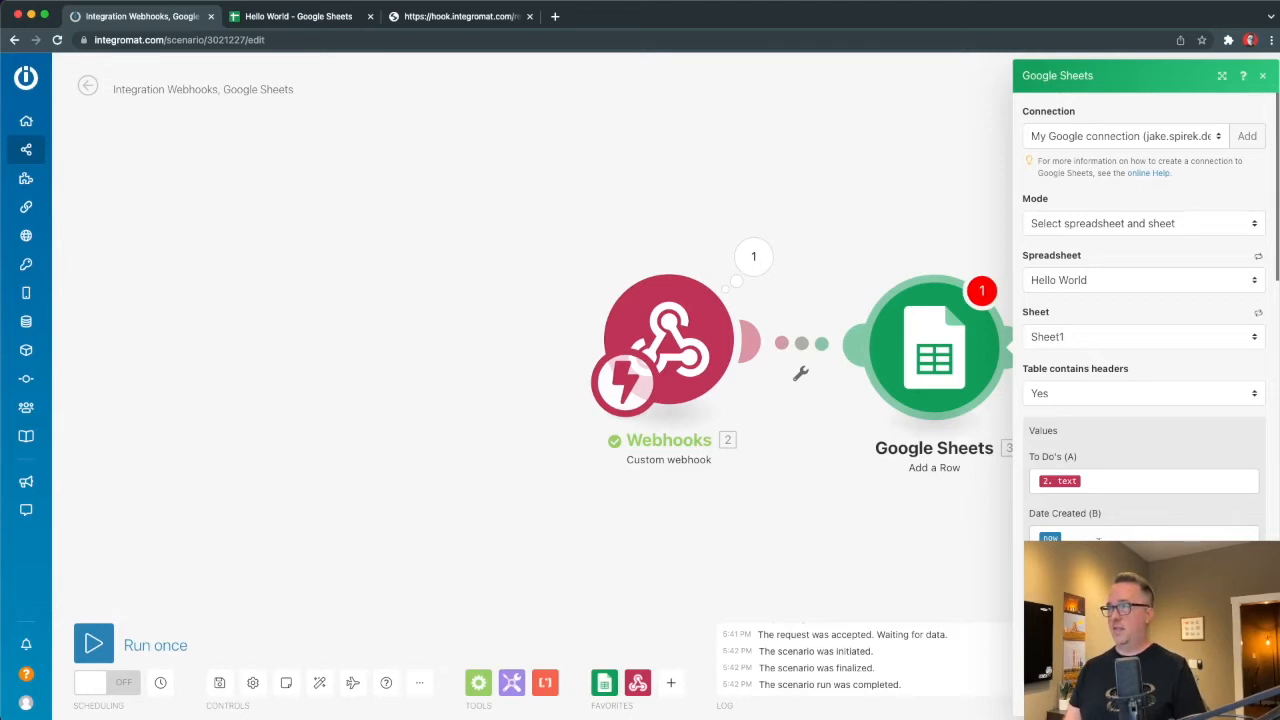
Insert a formatDate function after 'now' in the Date Created (B) field.
{"action": "left_click", "coordinate": [1098, 541]}
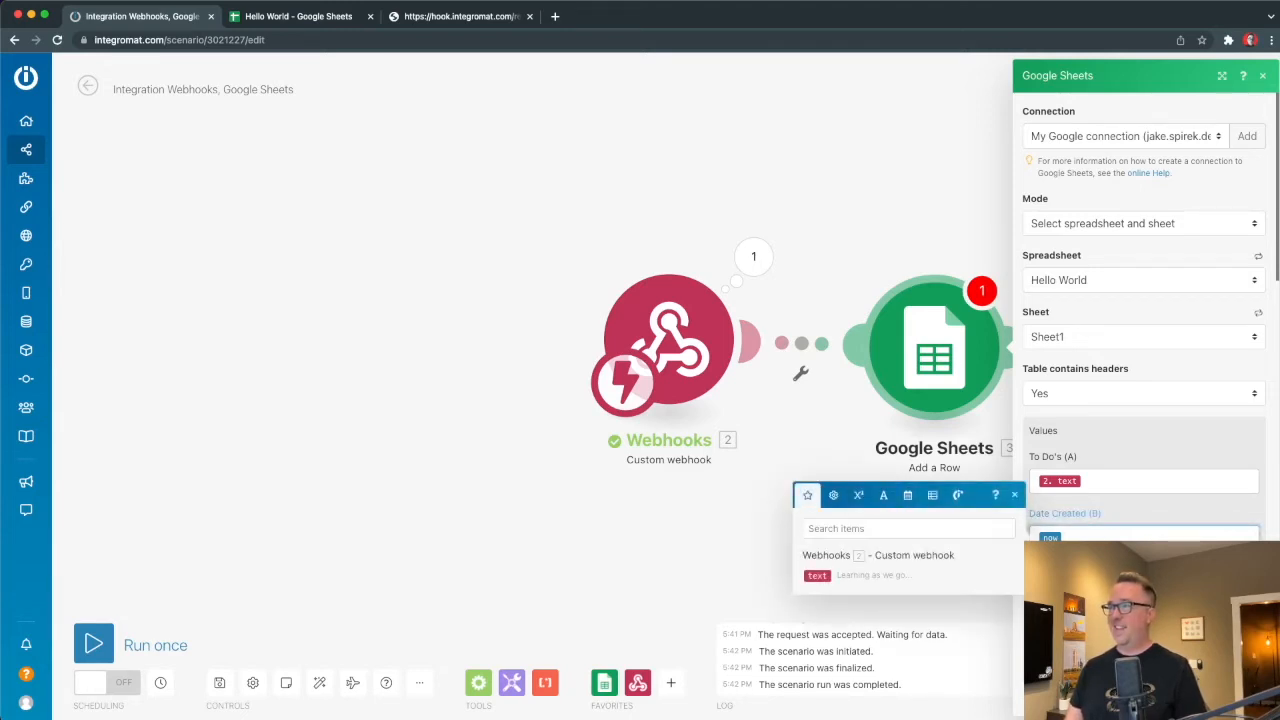
{"action": "left_click", "coordinate": [907, 495]}
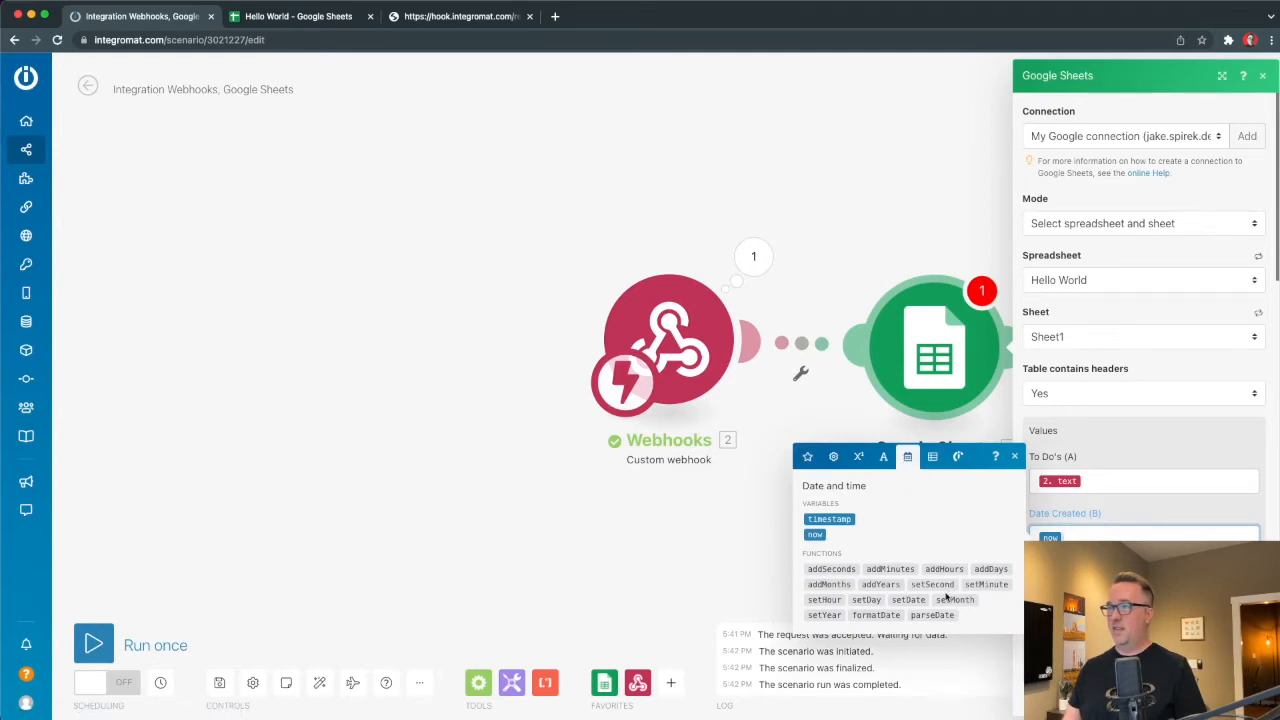
{"action": "key", "text": "super+Tab"}
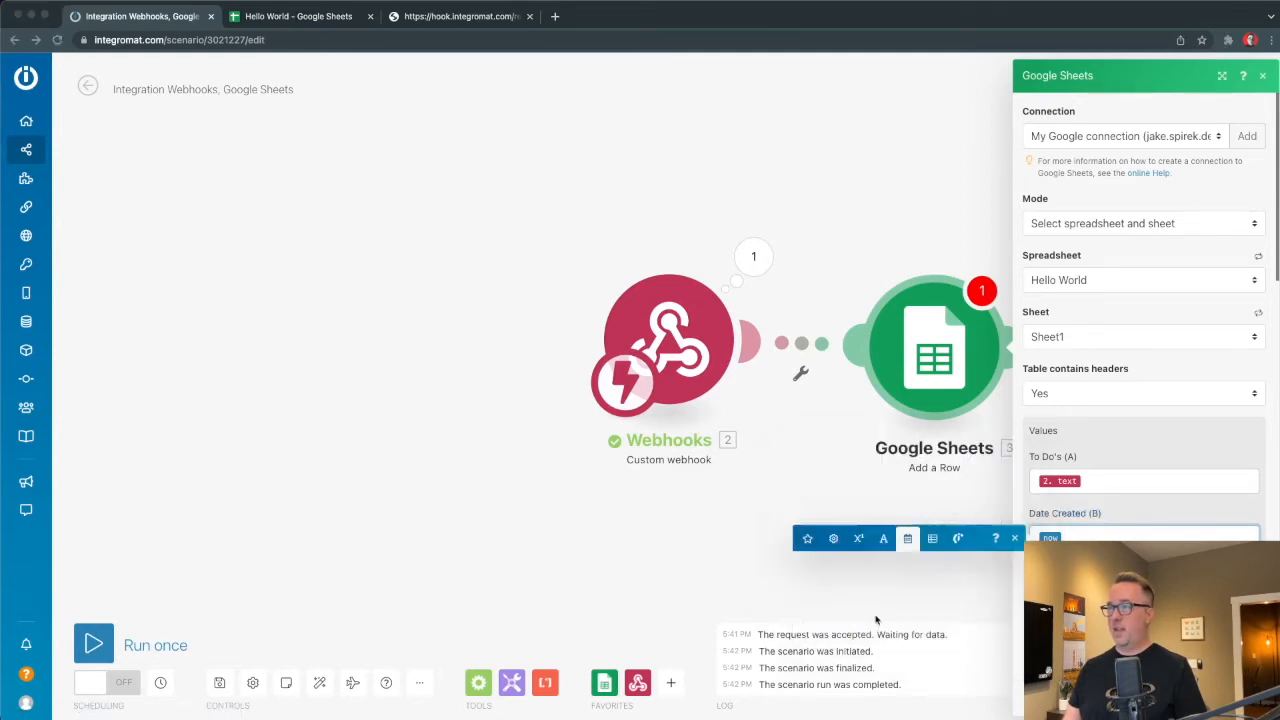
{"action": "left_click", "coordinate": [1095, 534]}
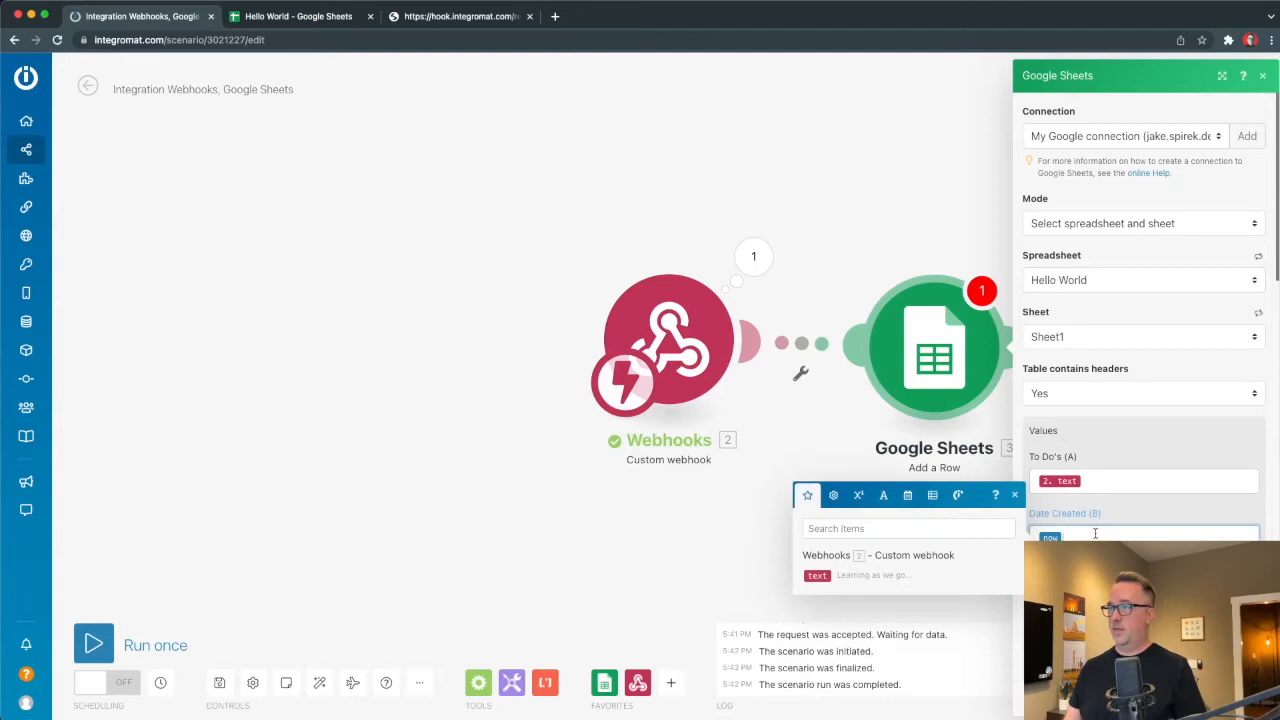
{"action": "left_click", "coordinate": [907, 495]}
{"action": "left_click", "coordinate": [878, 614]}
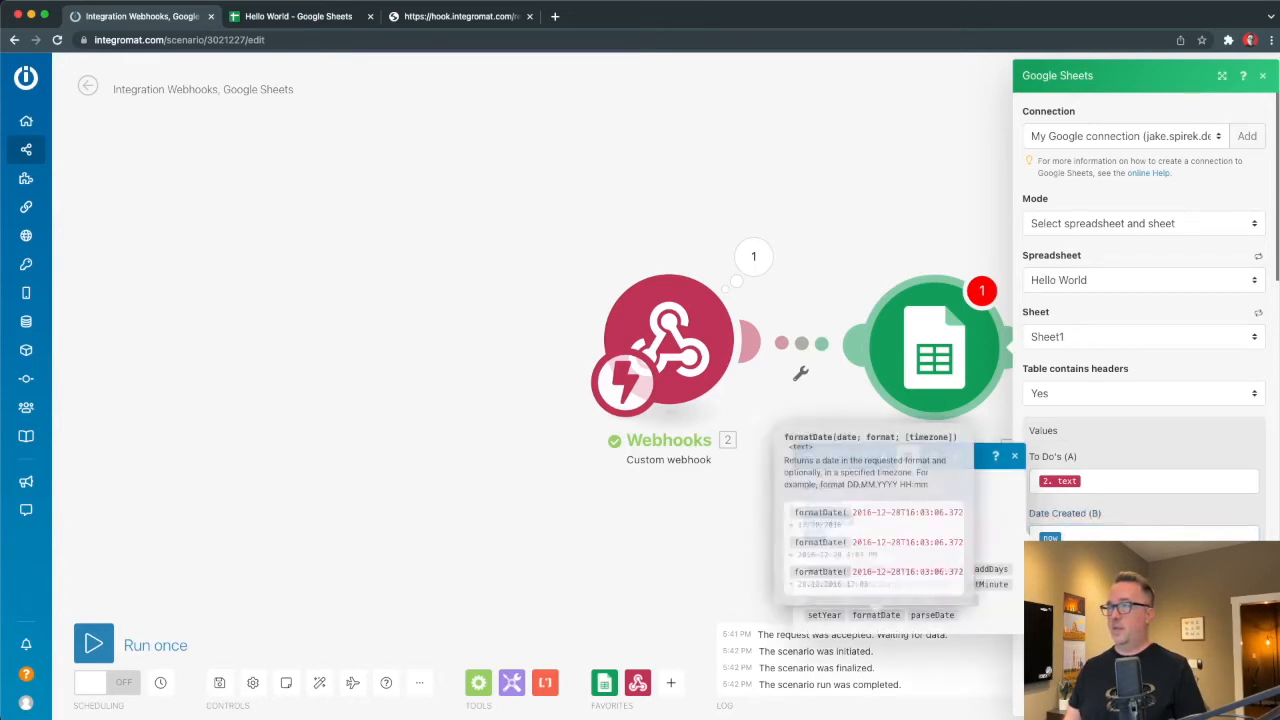
{"action": "left_click", "coordinate": [1175, 537]}
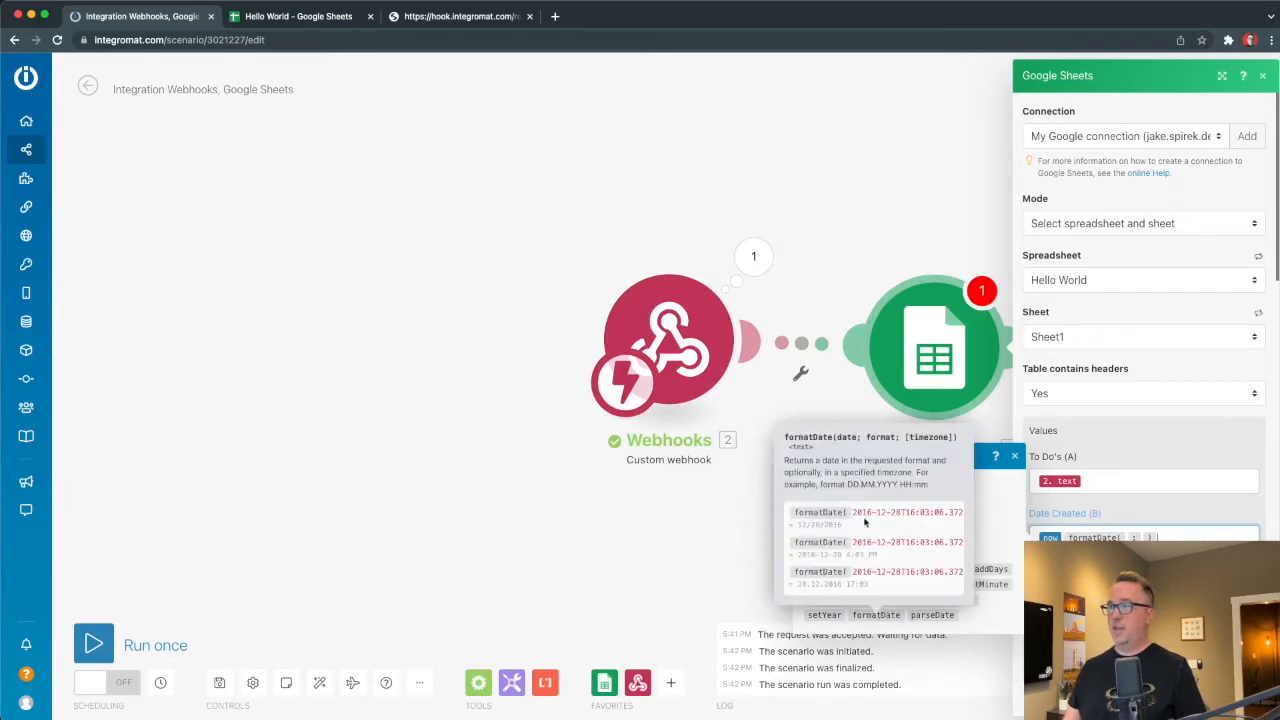
{"action": "scroll", "coordinate": [870, 513], "scroll_direction": "right", "scroll_amount": 1}
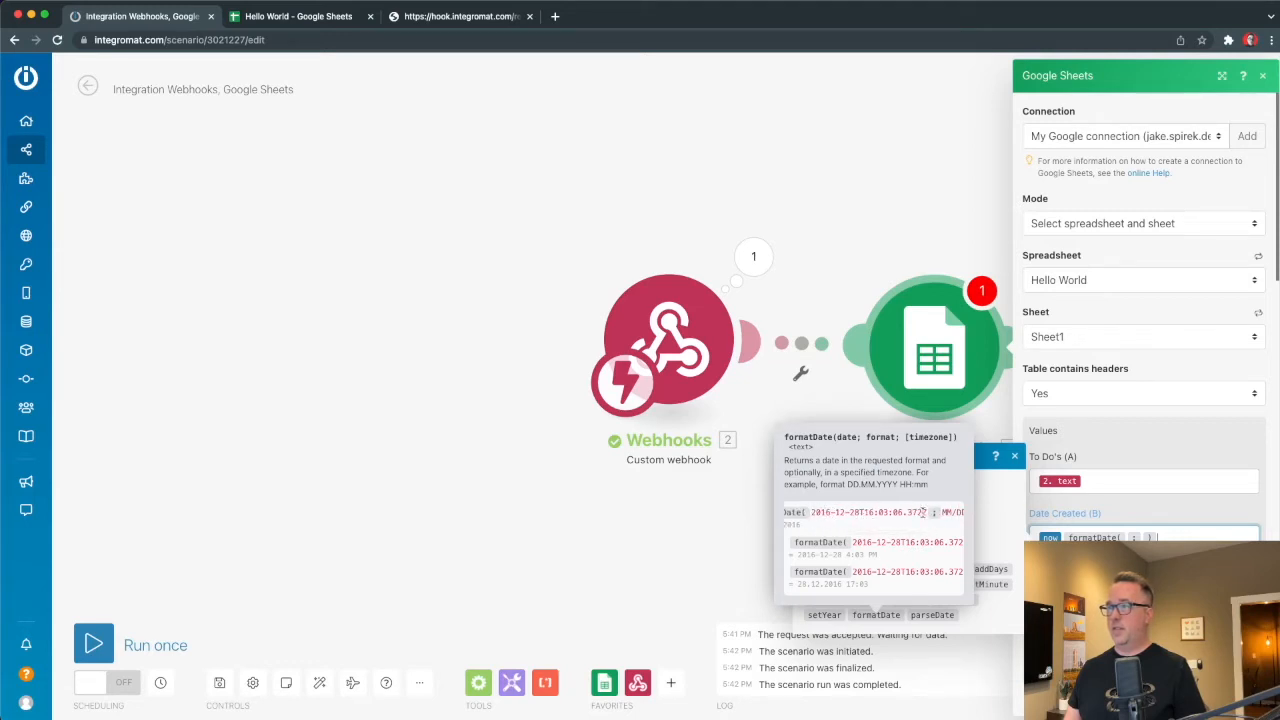
{"action": "scroll", "coordinate": [922, 511], "scroll_direction": "right", "scroll_amount": 2}
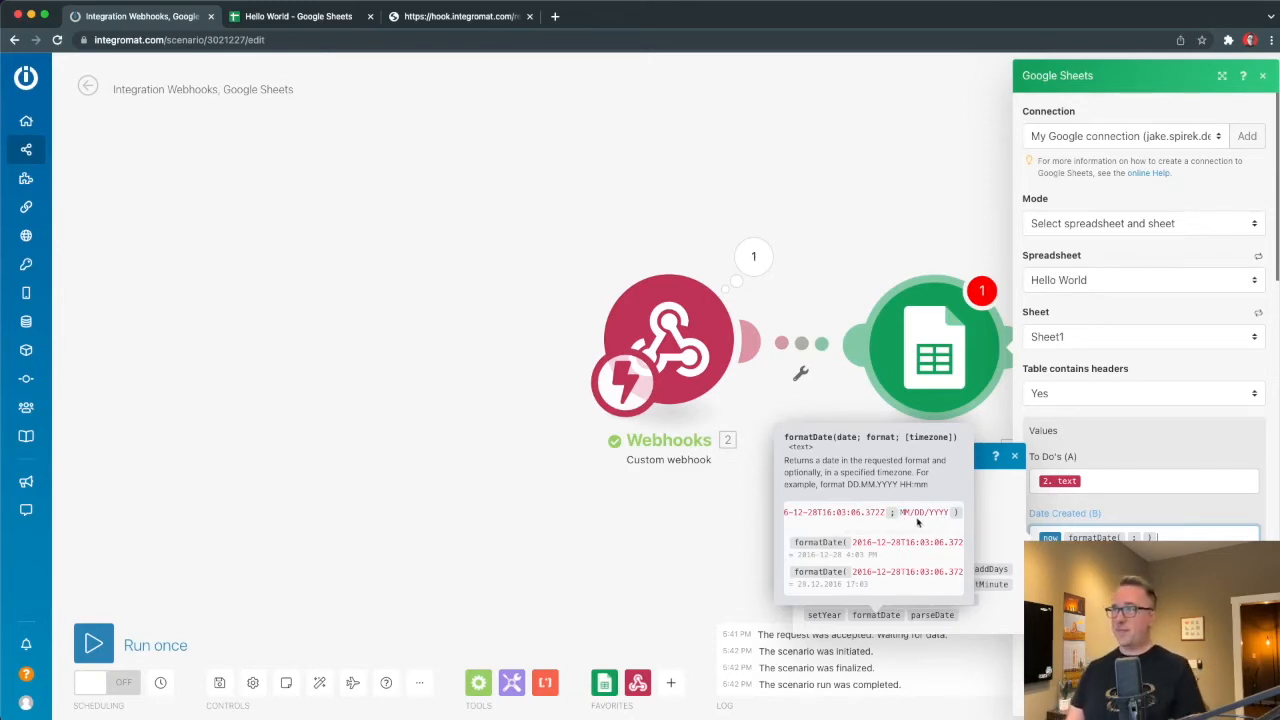
After reviewing the mapping help, set Date Created (B) to formatDate(now; MM-DD-YY).
{"action": "left_click", "coordinate": [995, 456]}
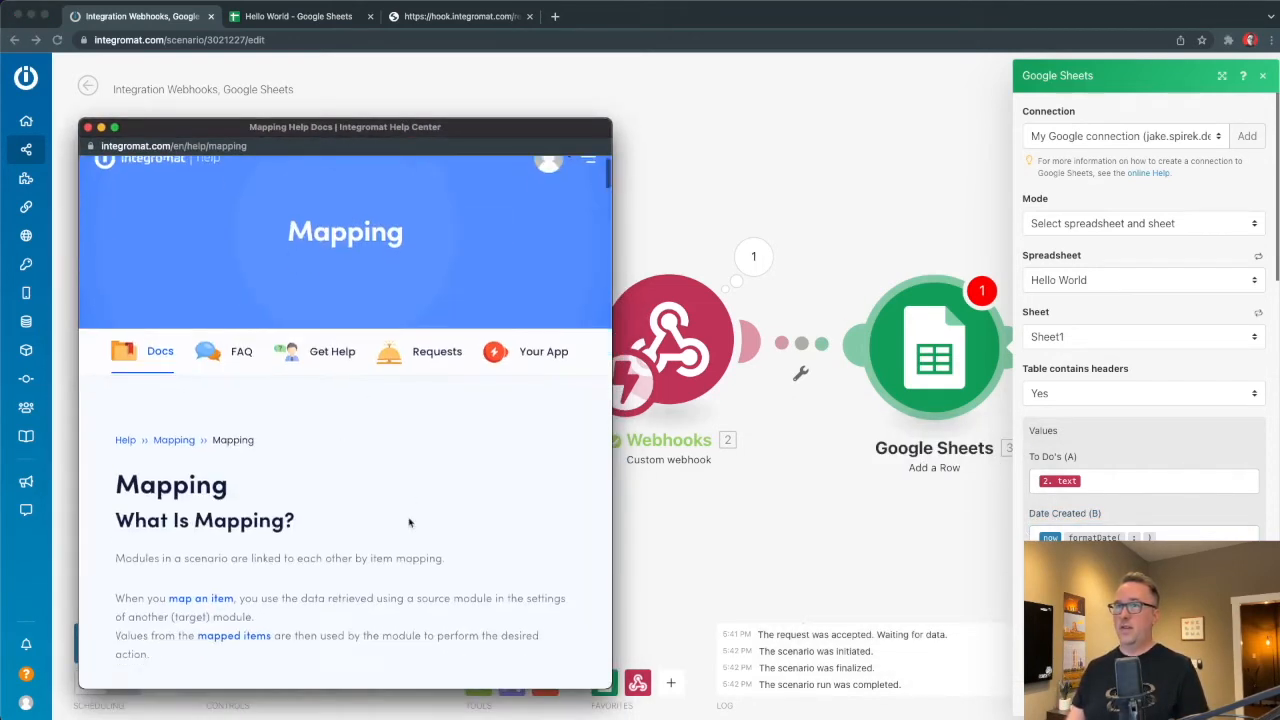
{"action": "scroll", "coordinate": [409, 521], "scroll_direction": "down", "scroll_amount": 10}
{"action": "scroll", "coordinate": [409, 521], "scroll_direction": "down", "scroll_amount": 10}
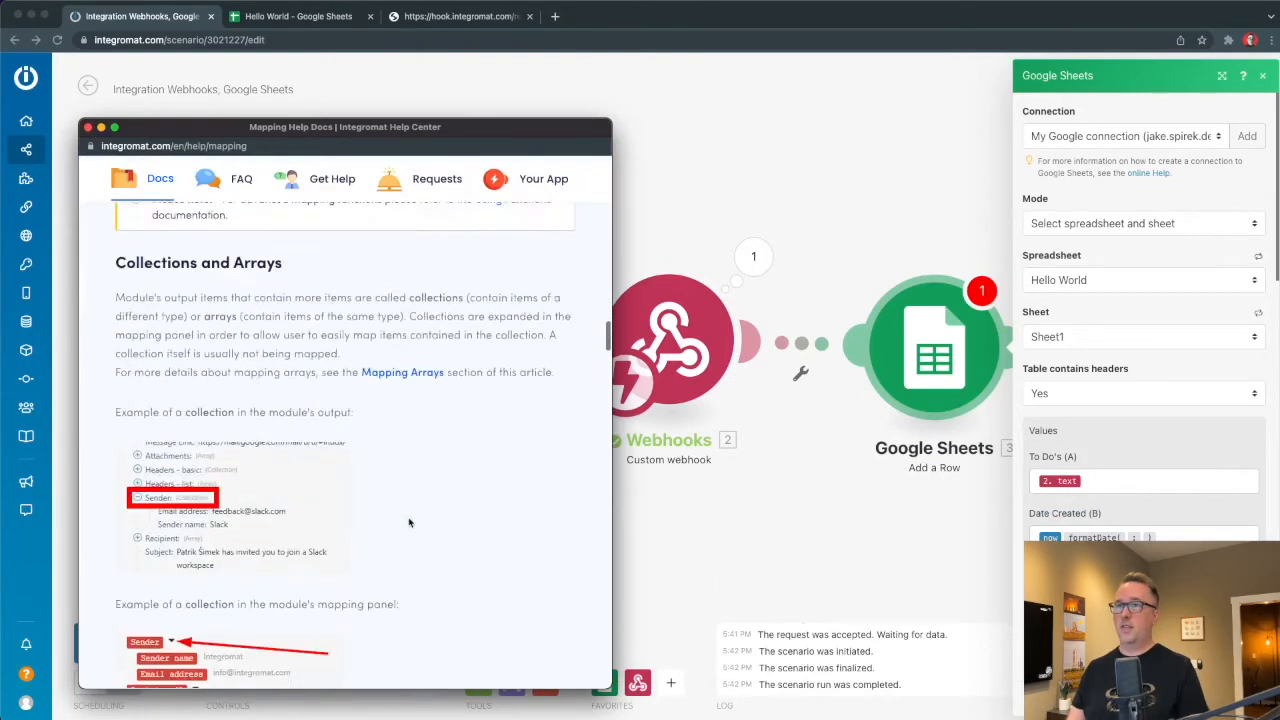
{"action": "left_click", "coordinate": [88, 127]}
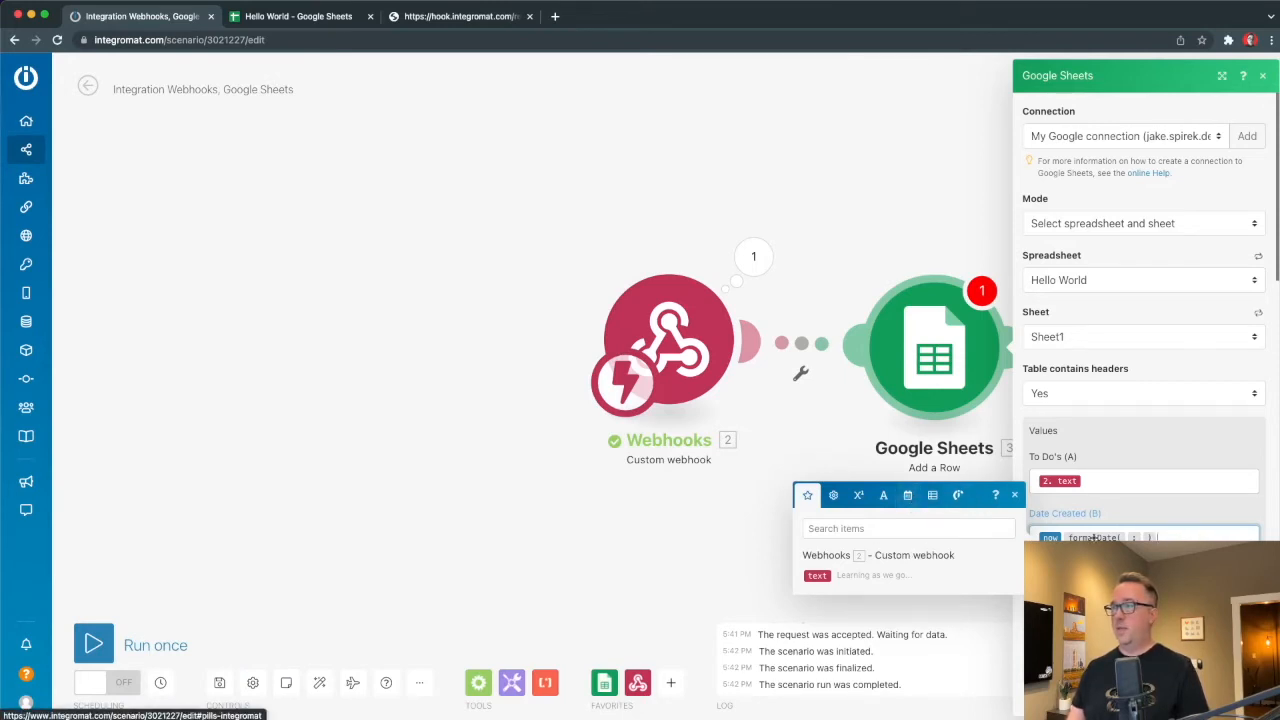
{"action": "left_click_drag", "start_coordinate": [1124, 537], "coordinate": [1114, 537]}
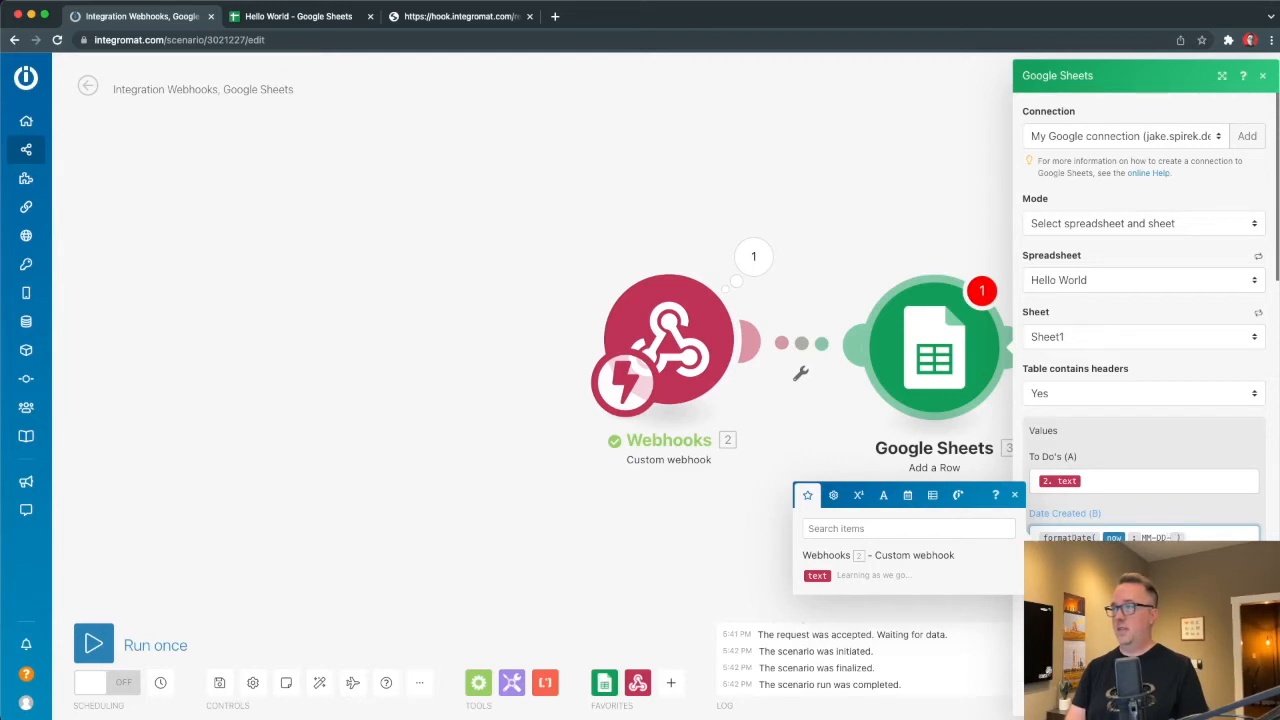
{"action": "type", "text": "YY"}
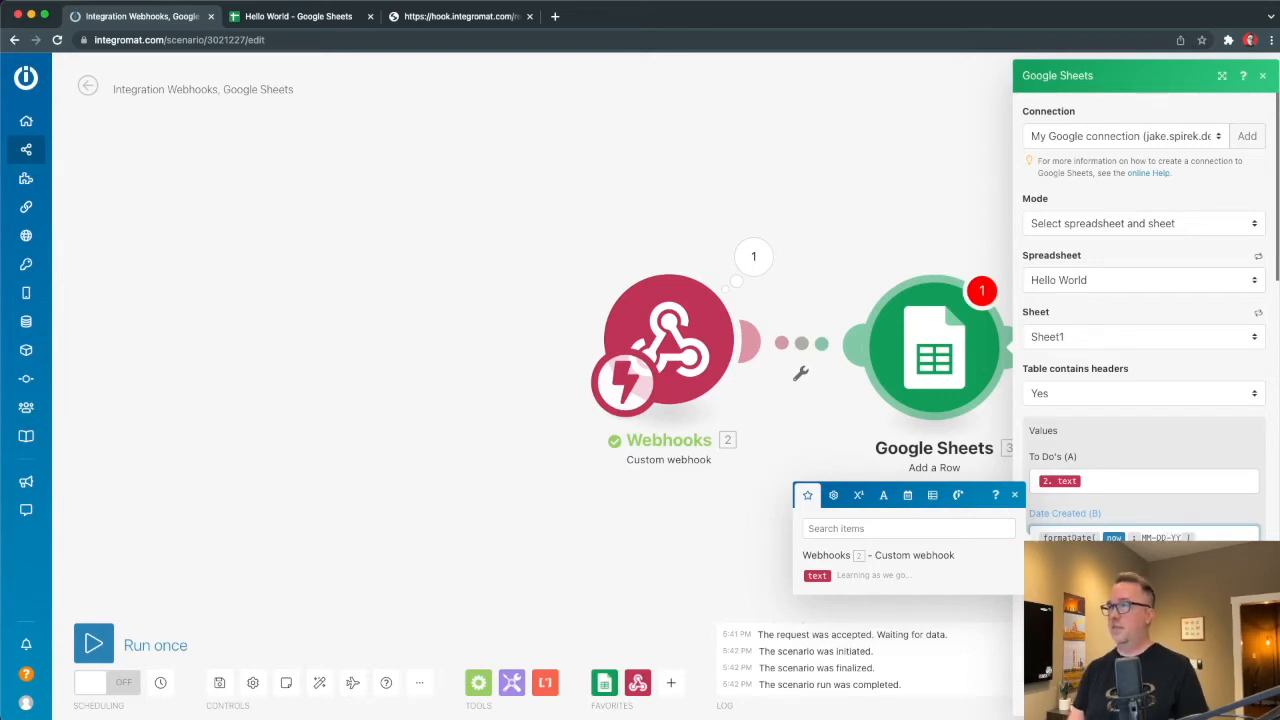
{"action": "key", "text": "Escape"}
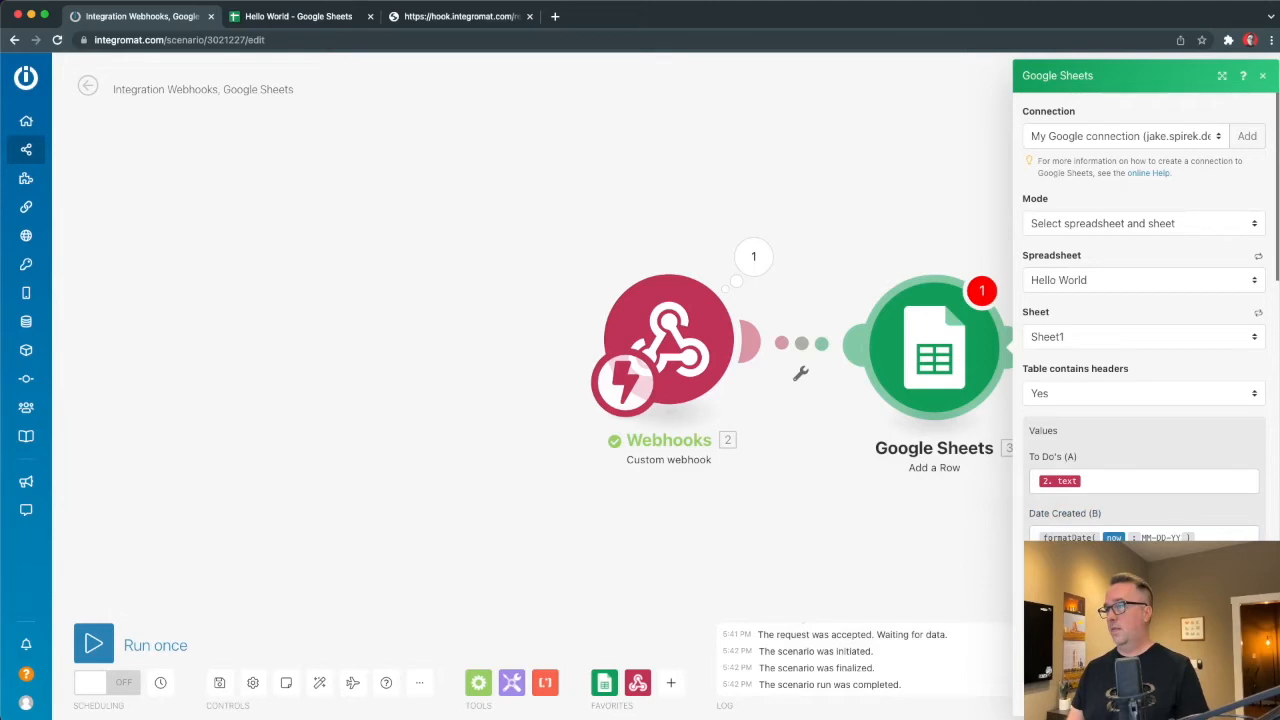
Confirm the Google Sheets module settings and run the scenario once so it waits for data.
{"action": "left_click", "coordinate": [1243, 696]}
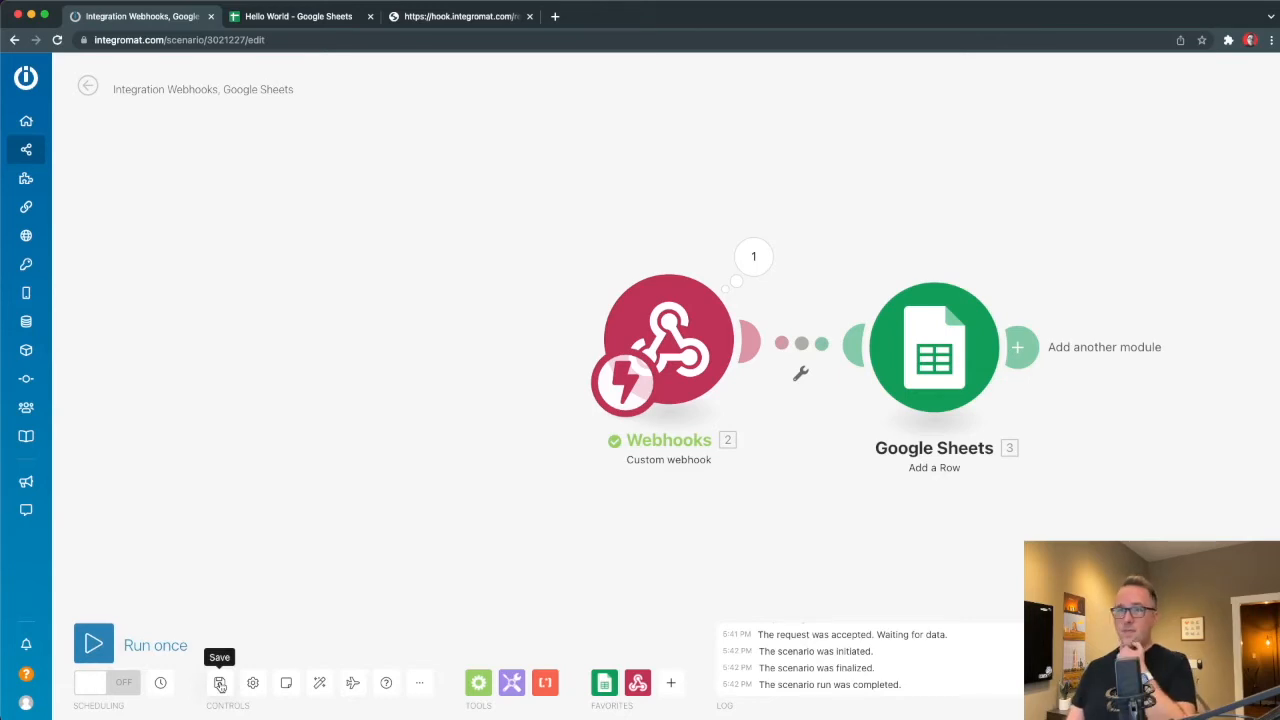
{"action": "left_click", "coordinate": [94, 644]}
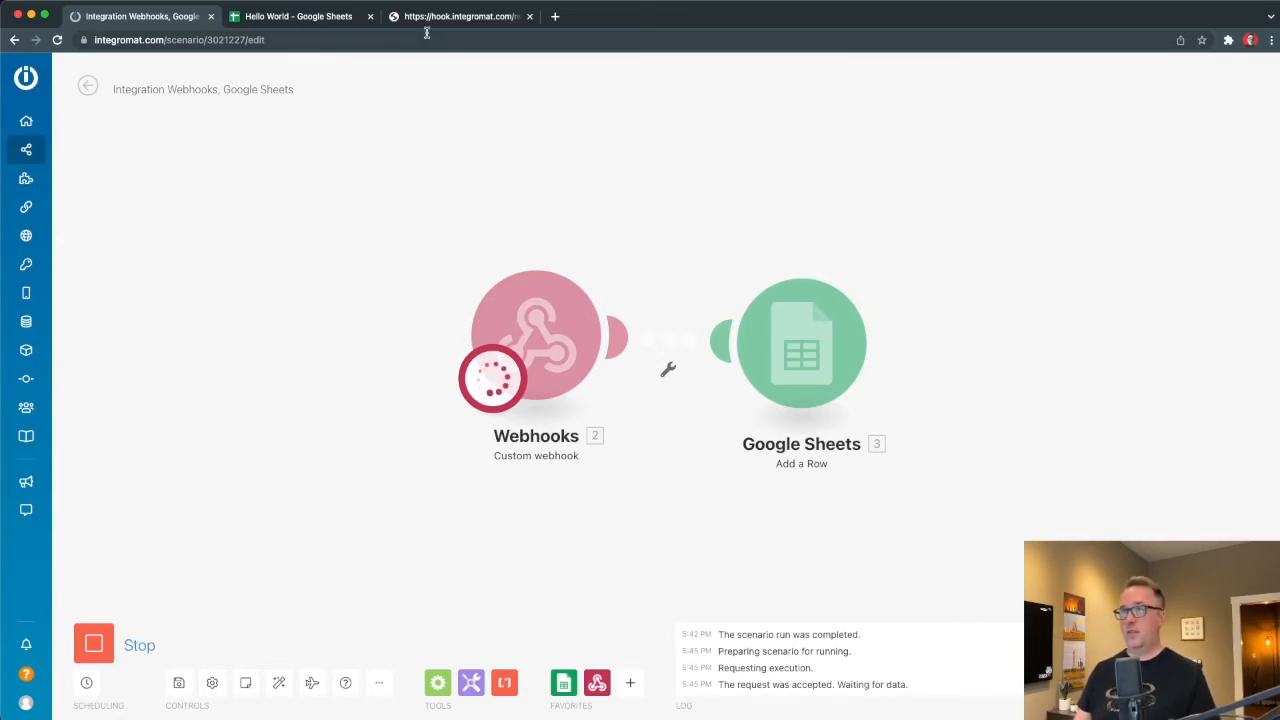
{"action": "key", "text": "super+Tab"}
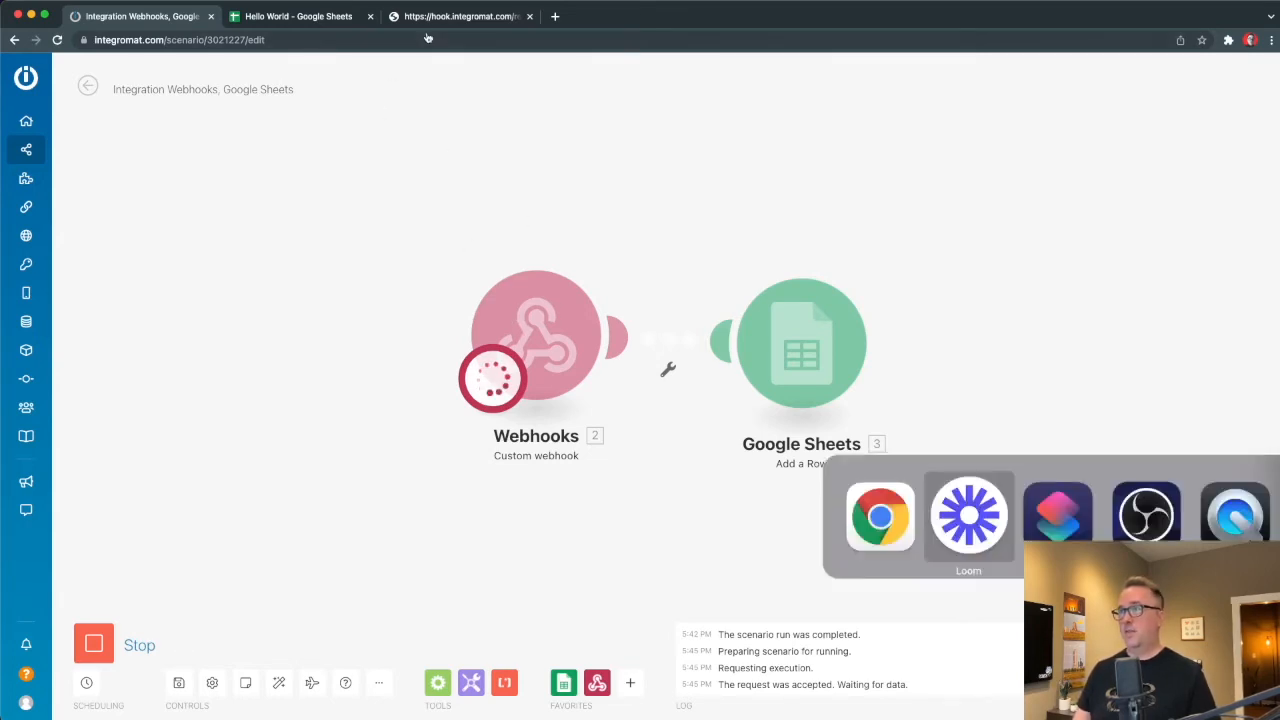
Run the Text to Sheets shortcut, dictating 'Here is some more text' to the webhook.
{"action": "key", "text": "super+Tab"}
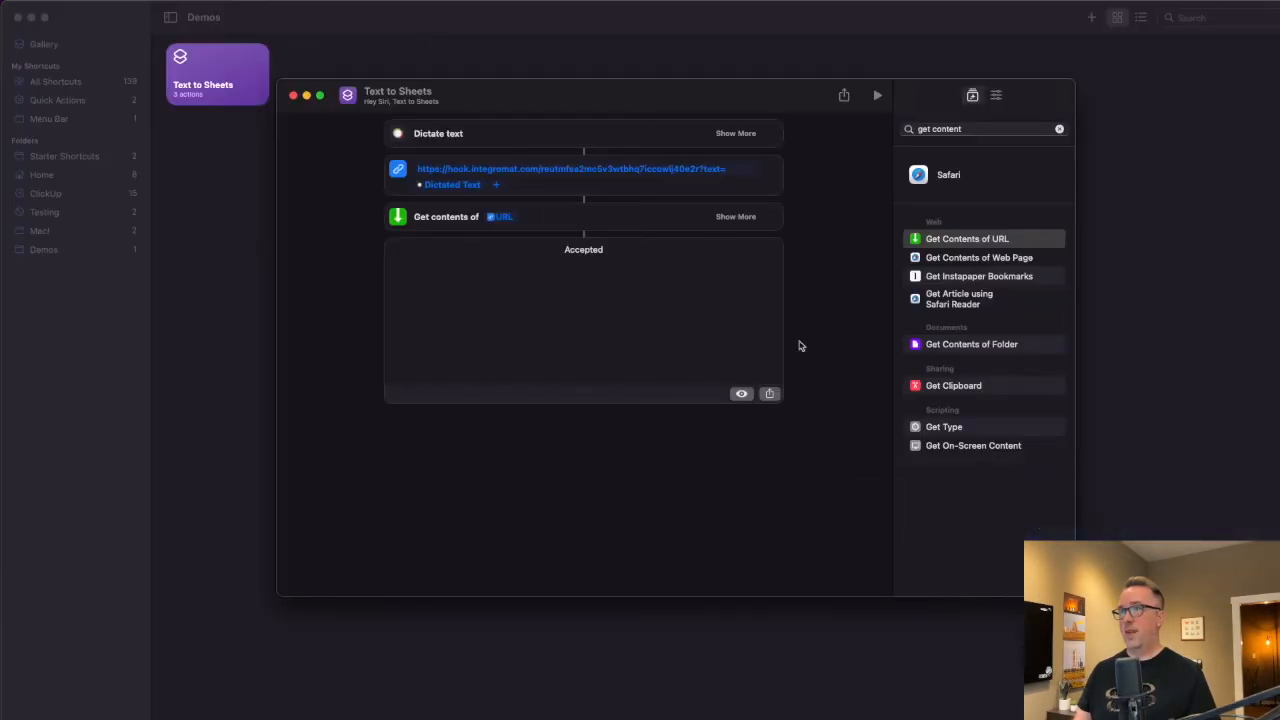
{"action": "left_click", "coordinate": [876, 97]}
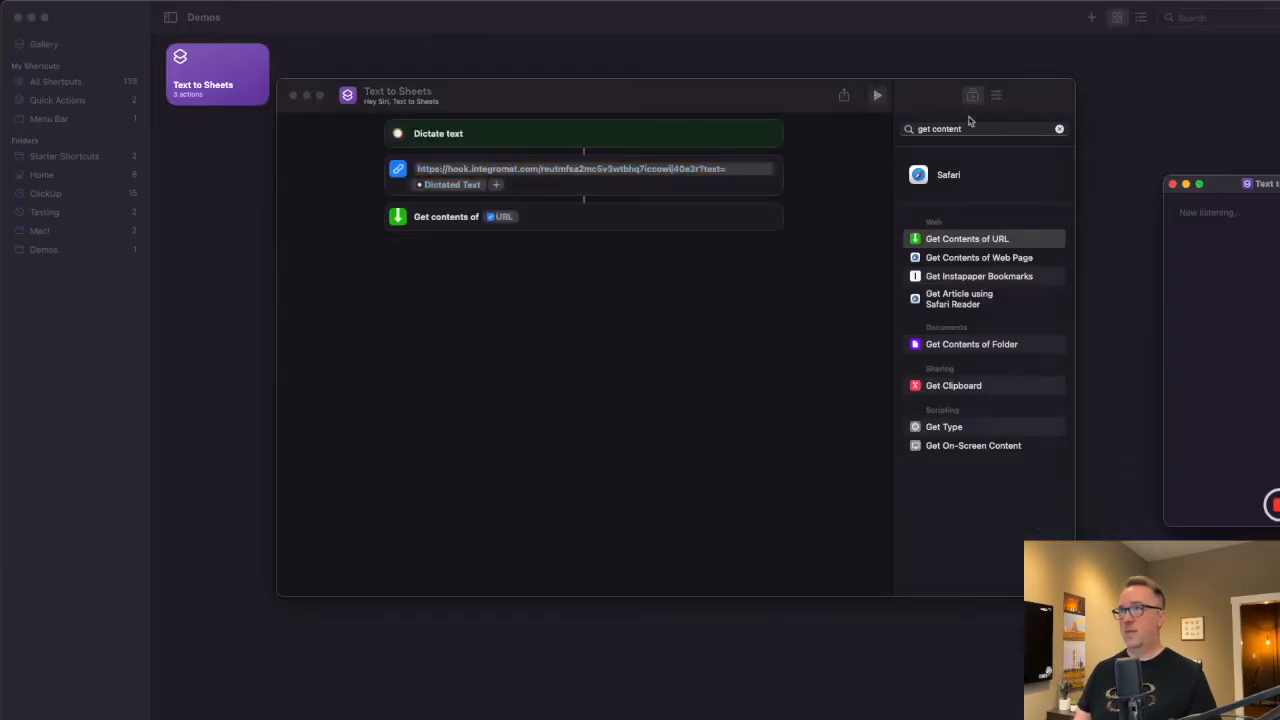
{"action": "left_click_drag", "start_coordinate": [652, 265], "coordinate": [517, 263]}
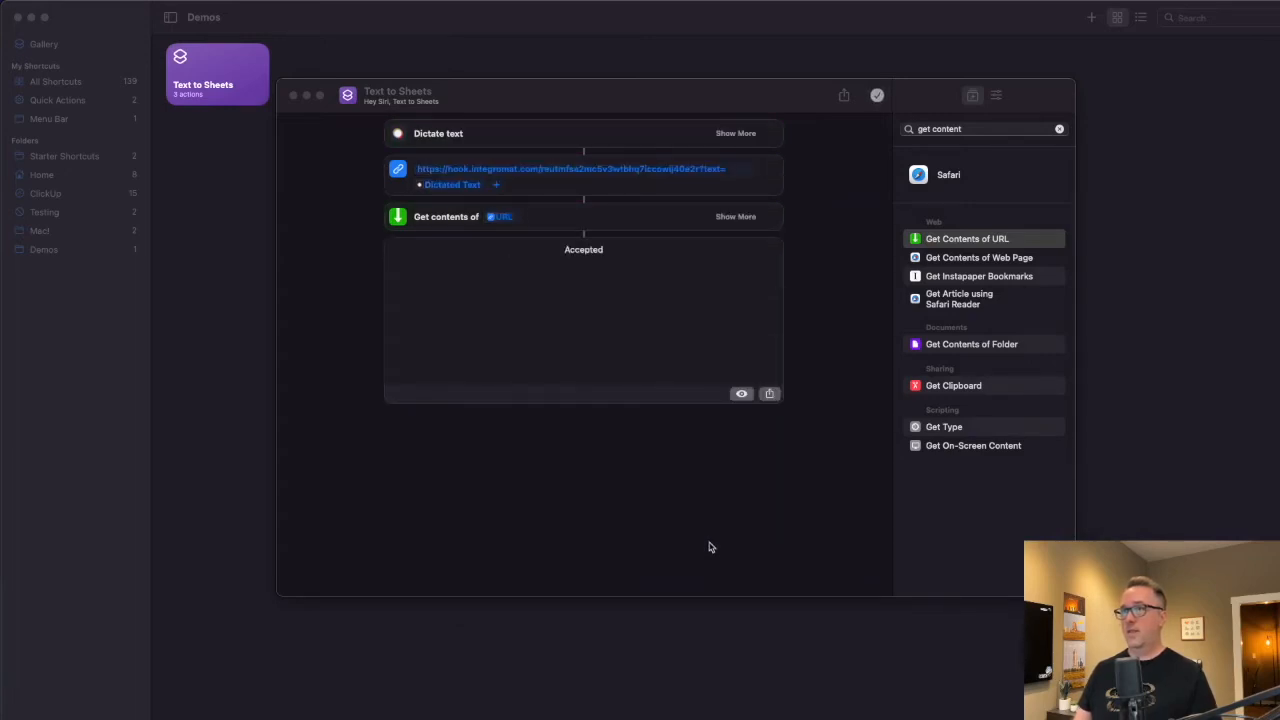
{"action": "key", "text": "super+Tab"}
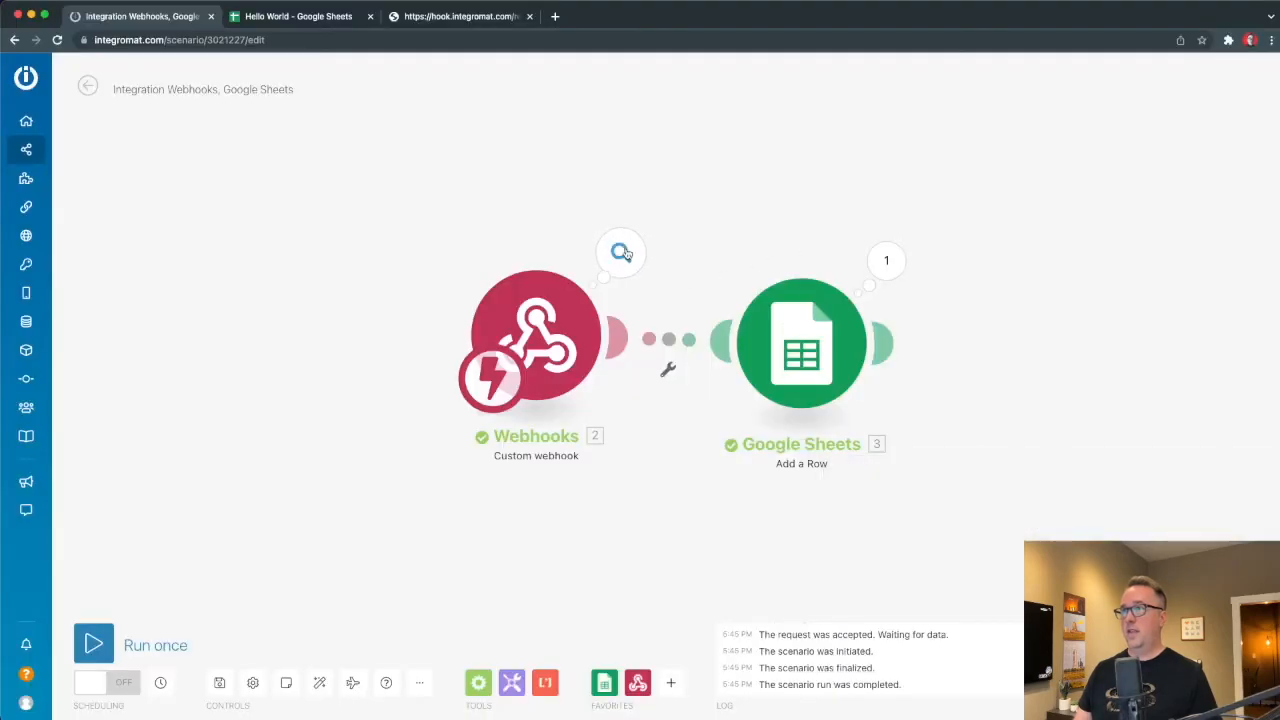
Review the webhook output and the Google Sheets row Updates, then switch to the Hello World spreadsheet.
{"action": "left_click", "coordinate": [620, 252]}
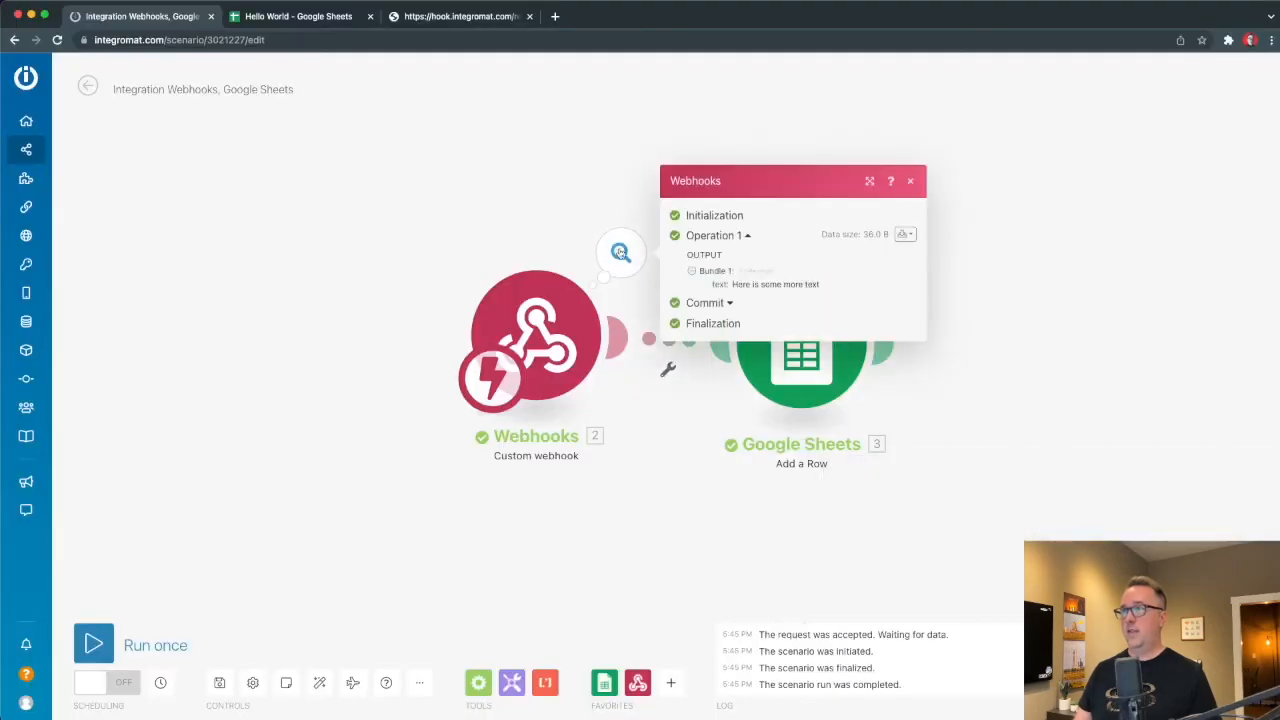
{"action": "left_click", "coordinate": [1017, 346]}
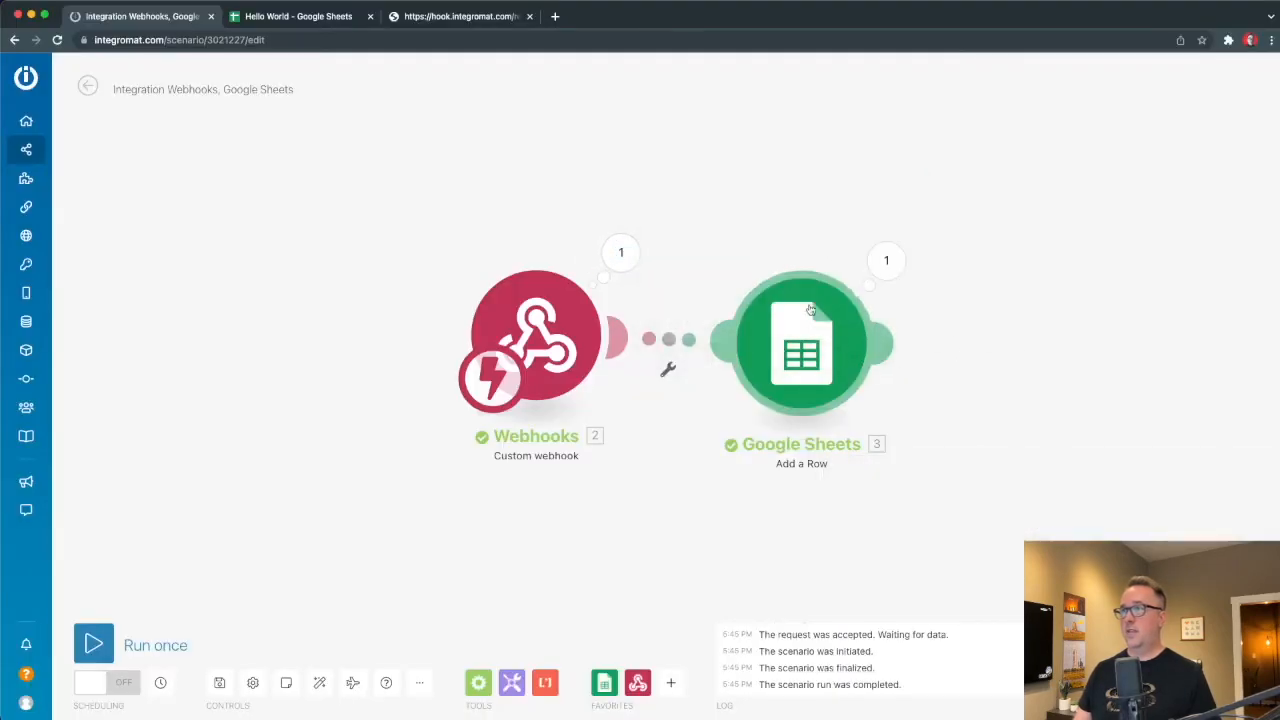
{"action": "left_click", "coordinate": [886, 260]}
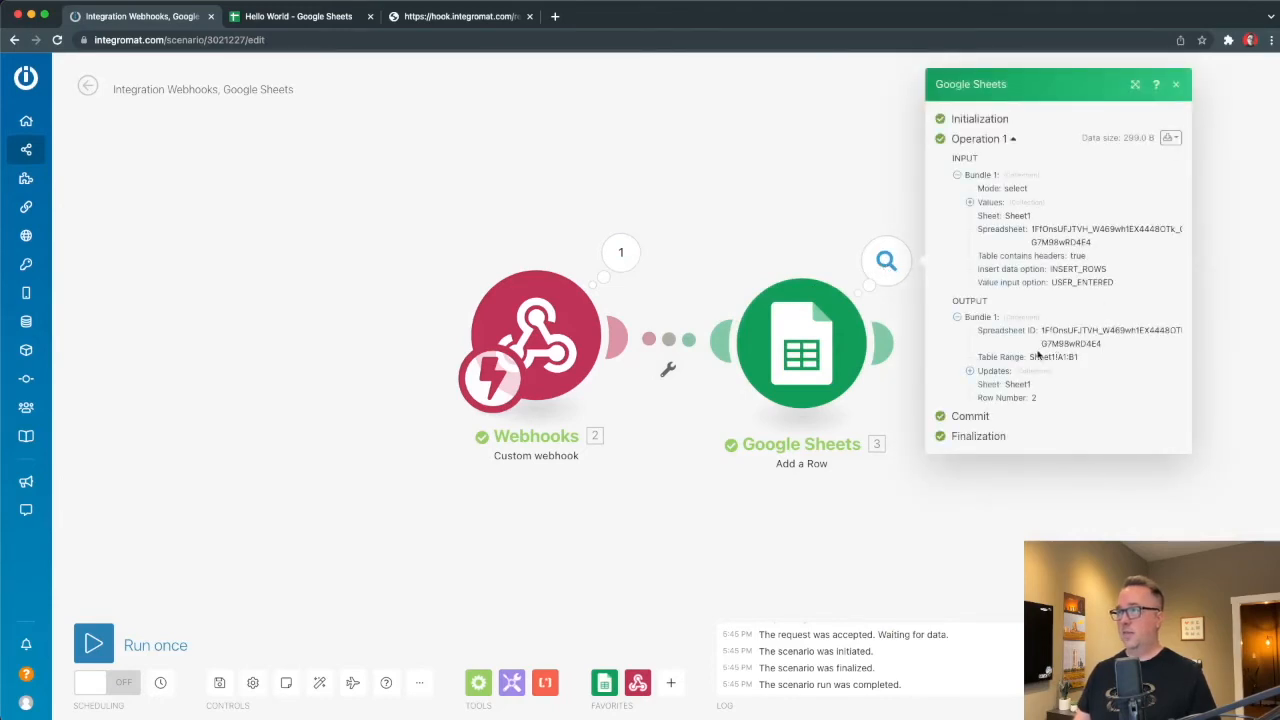
{"action": "left_click", "coordinate": [970, 371]}
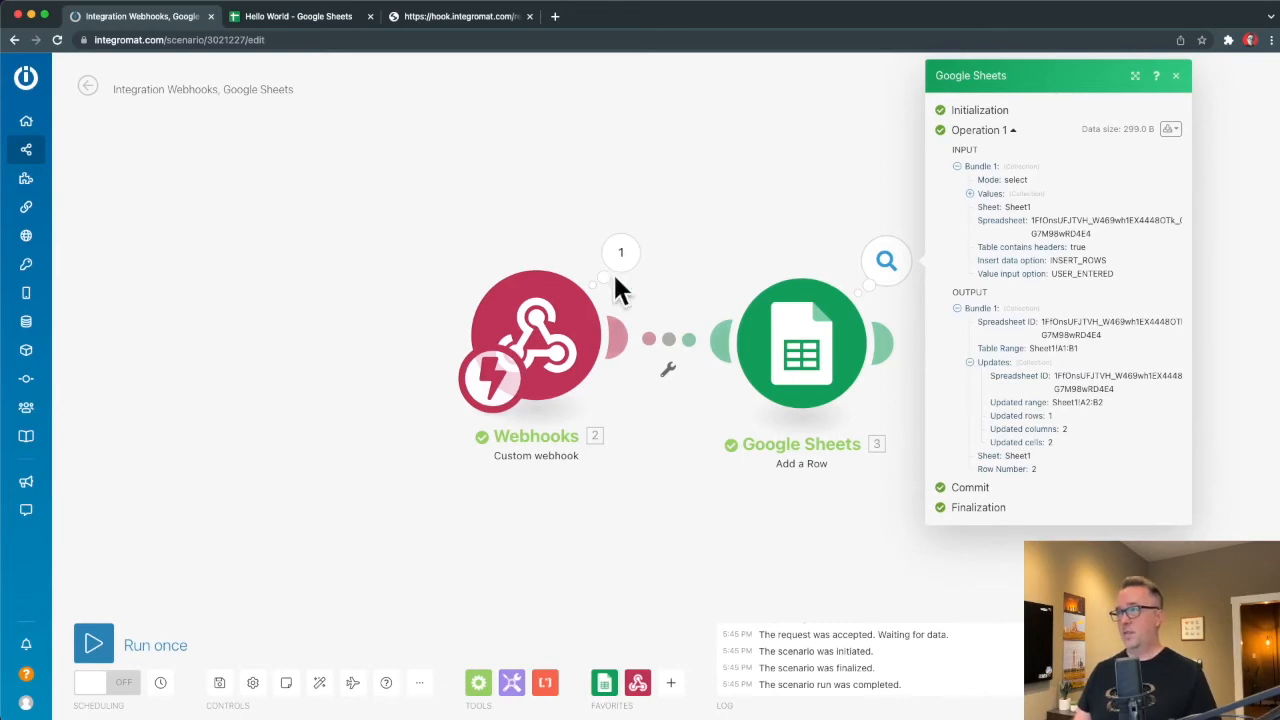
{"action": "left_click", "coordinate": [612, 168]}
{"action": "left_click", "coordinate": [298, 16]}
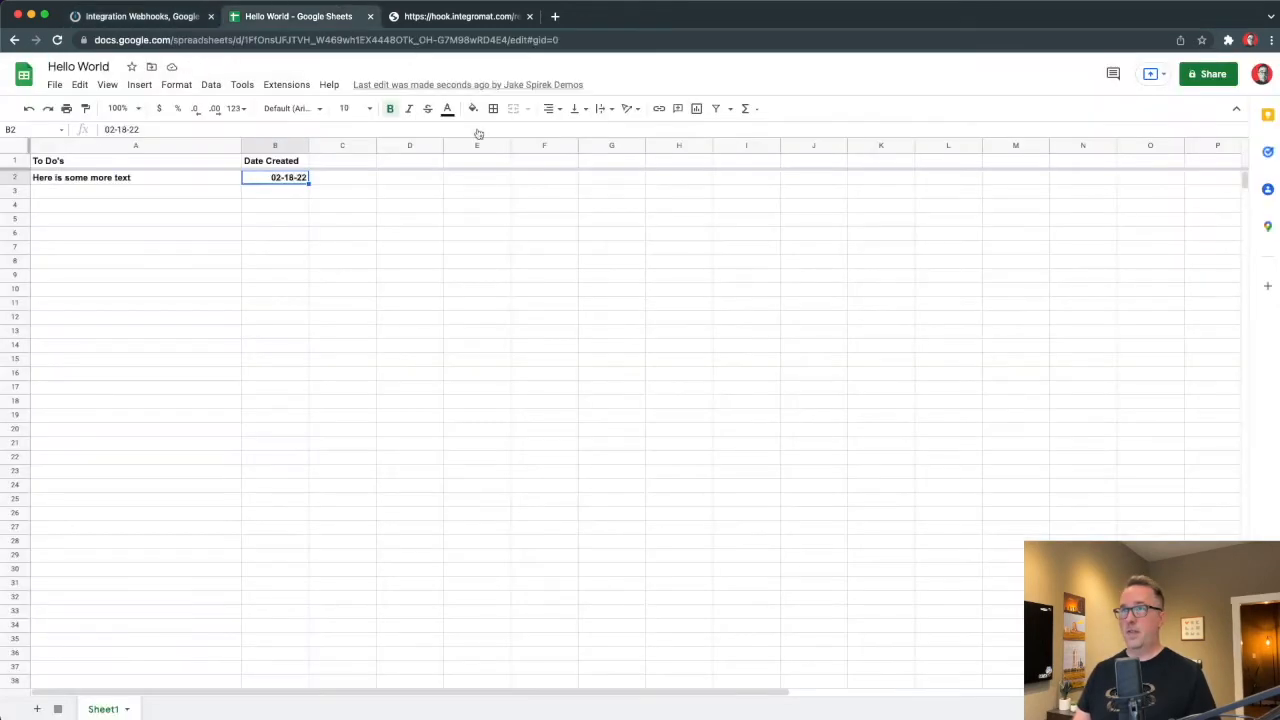
Unbold A2:C30 and check row 2's 'Here is some more text' and 02-18-22 values.
{"action": "left_click_drag", "start_coordinate": [90, 180], "coordinate": [372, 572]}
{"action": "key", "text": "ctrl+b"}
{"action": "left_click", "coordinate": [596, 536]}
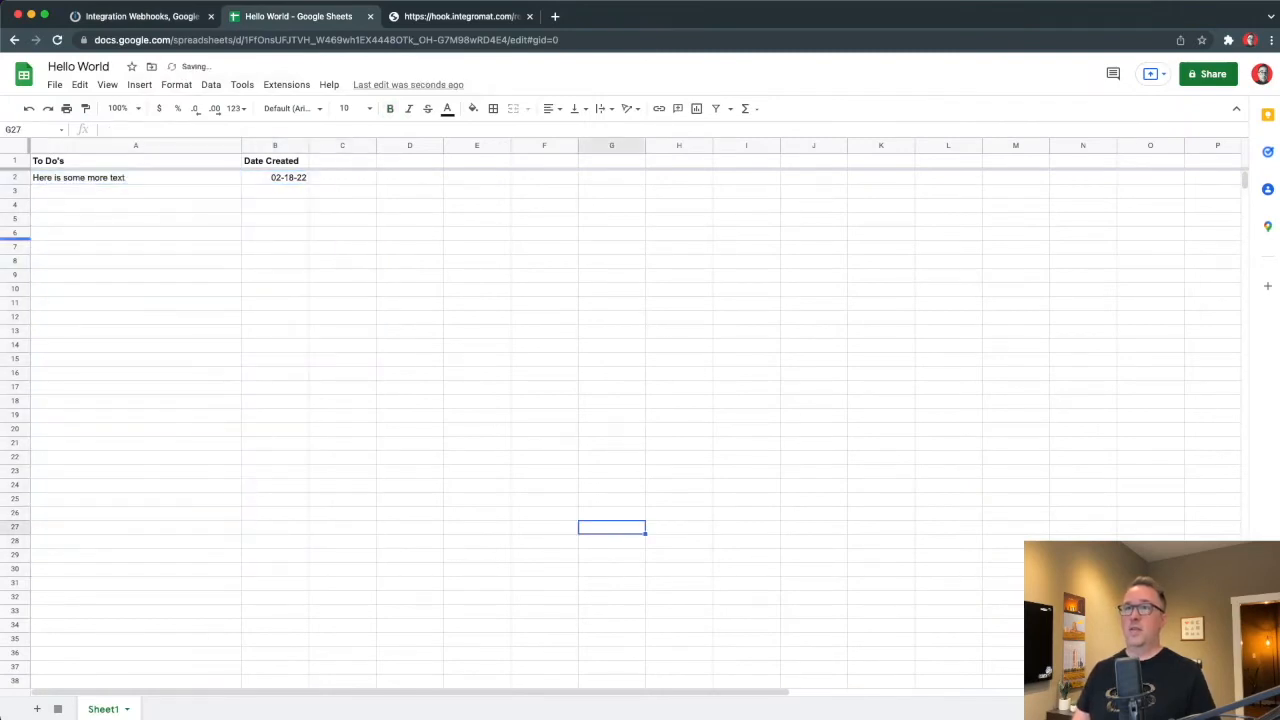
{"action": "left_click", "coordinate": [99, 179]}
{"action": "left_click", "coordinate": [300, 177]}
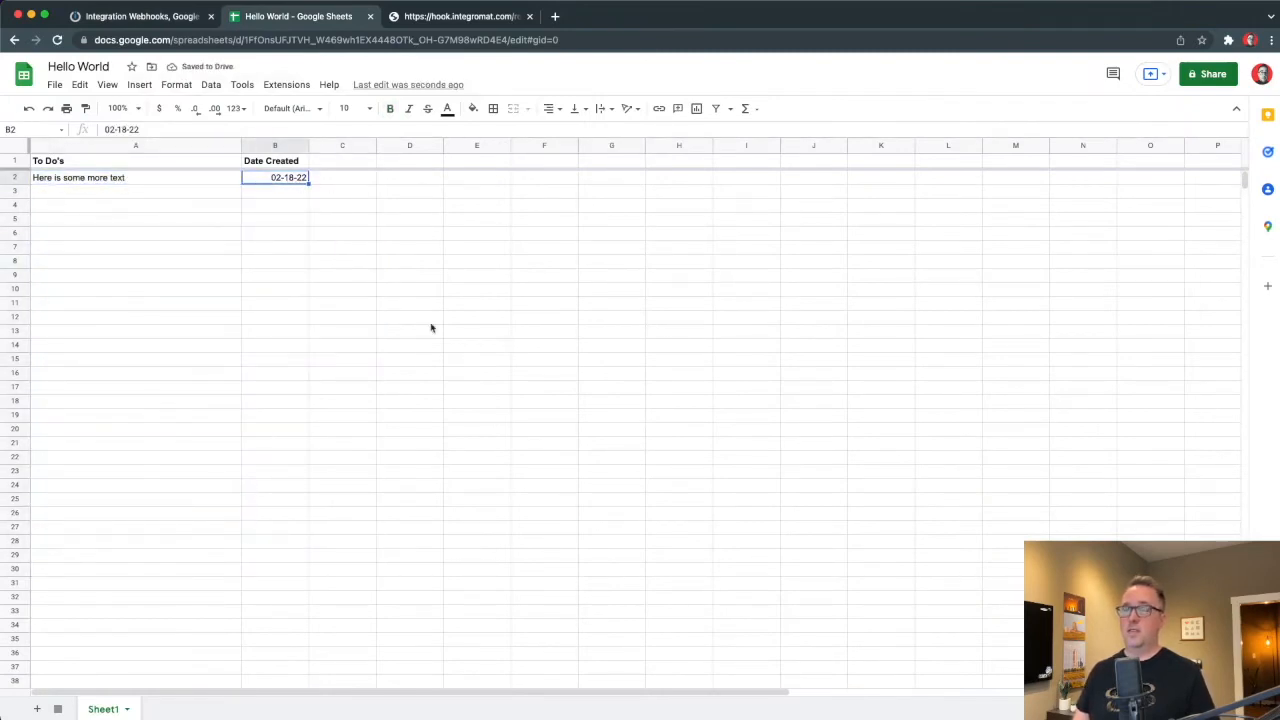
{"action": "left_click", "coordinate": [483, 249]}
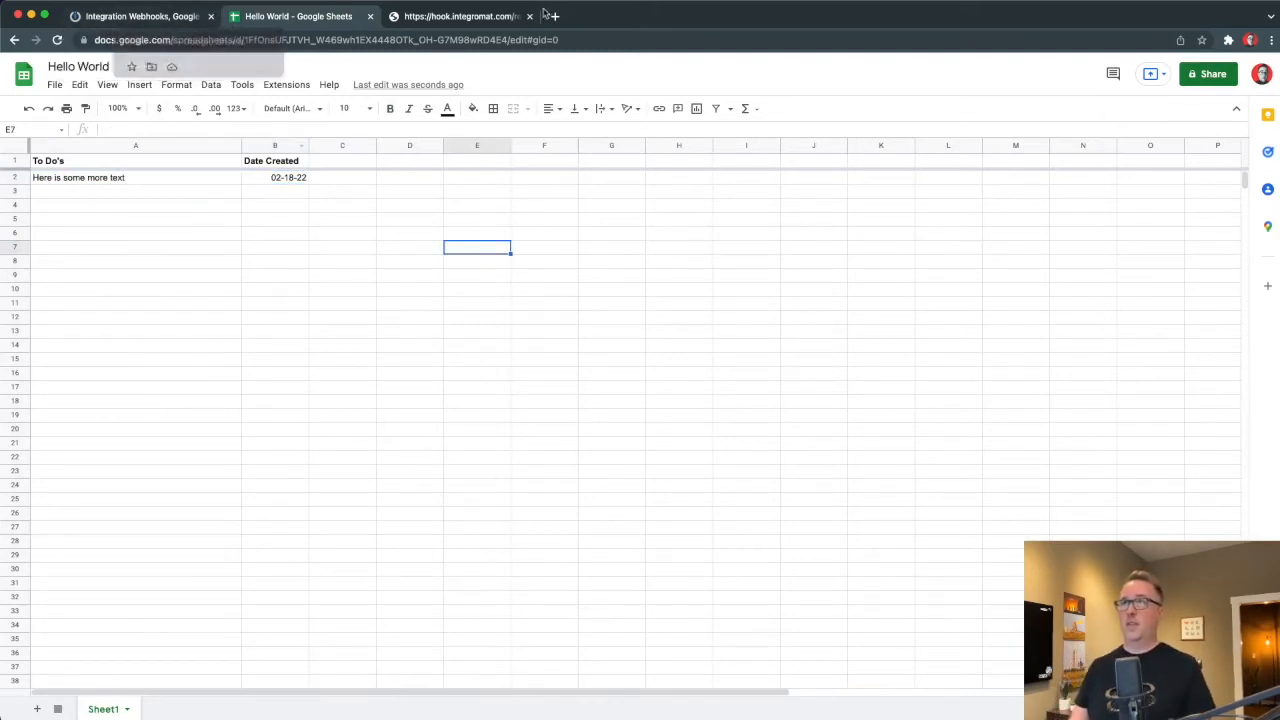
Inspect the webhook run's raw output and input bundles carrying 'Here is some more text'.
{"action": "left_click", "coordinate": [155, 20]}
{"action": "left_click", "coordinate": [621, 252]}
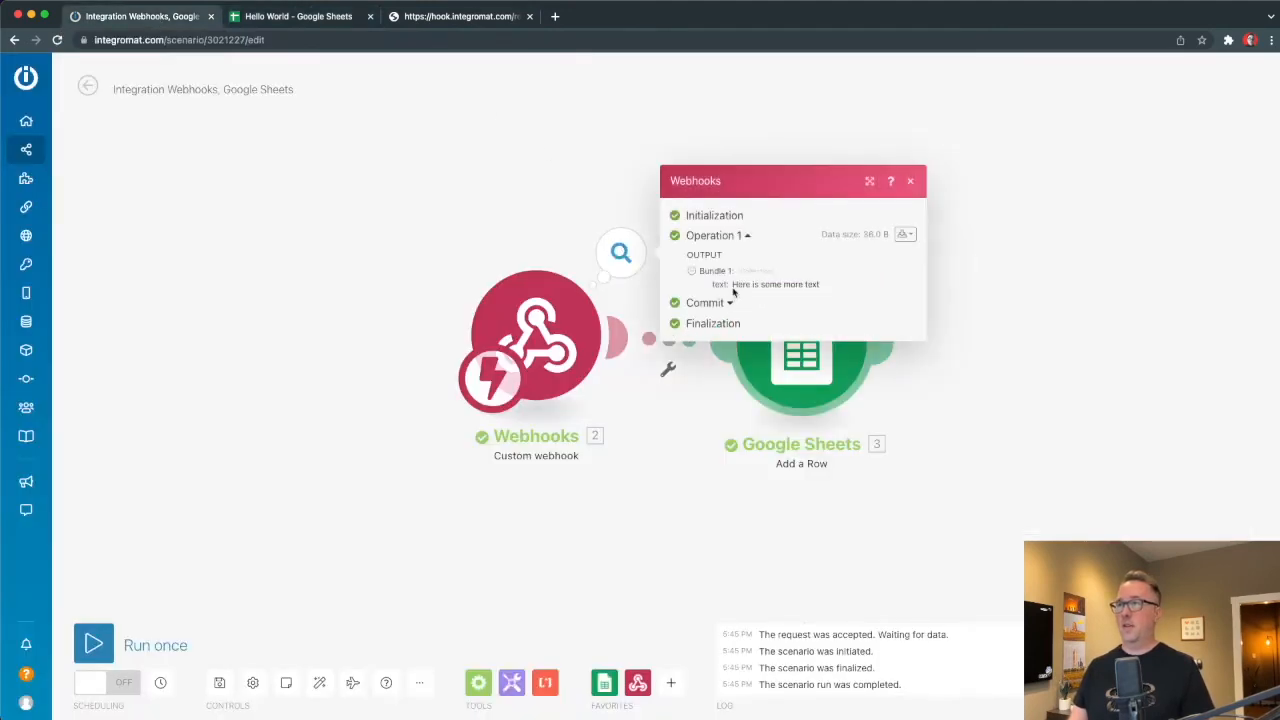
{"action": "left_click", "coordinate": [903, 234]}
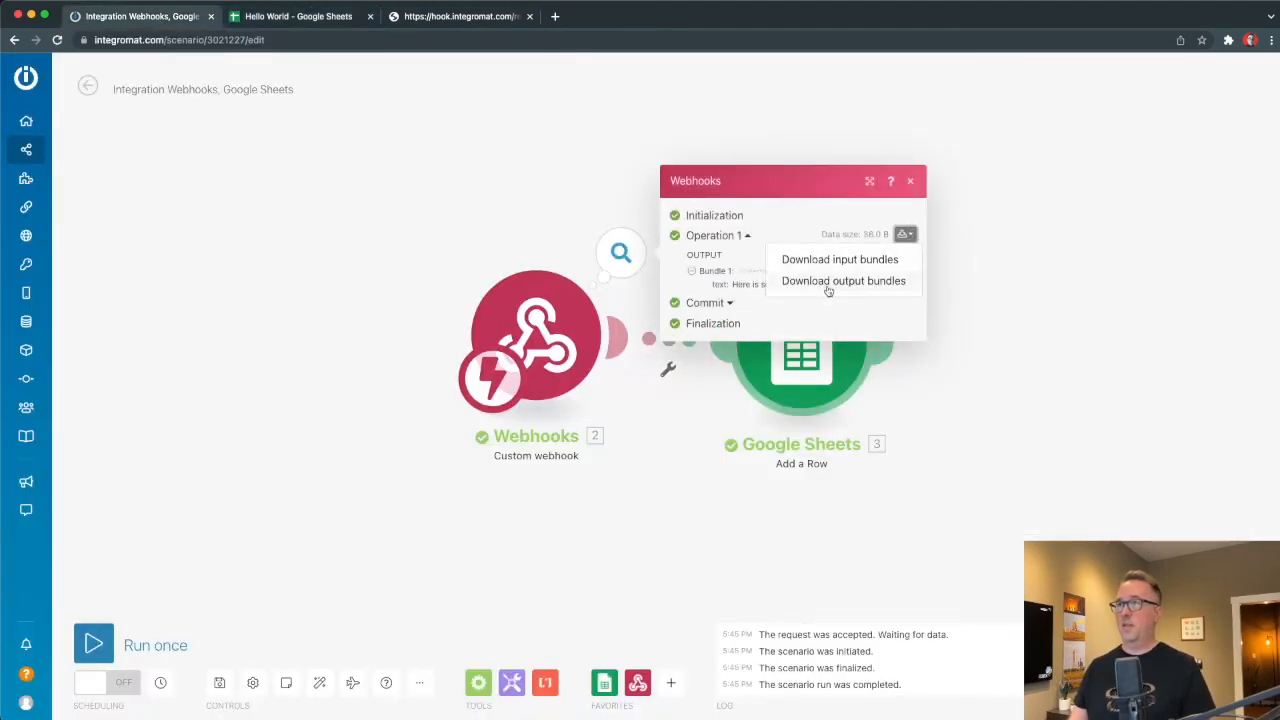
{"action": "left_click", "coordinate": [843, 281]}
{"action": "left_click", "coordinate": [893, 230]}
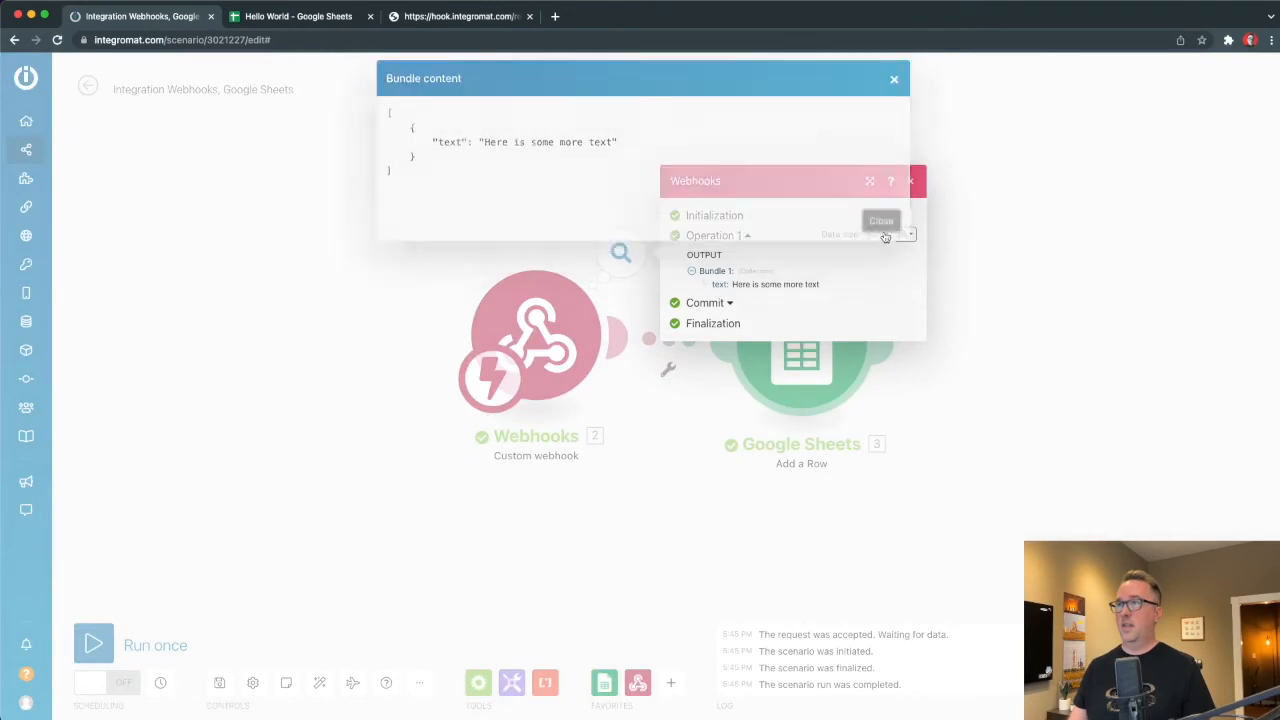
{"action": "left_click", "coordinate": [870, 259]}
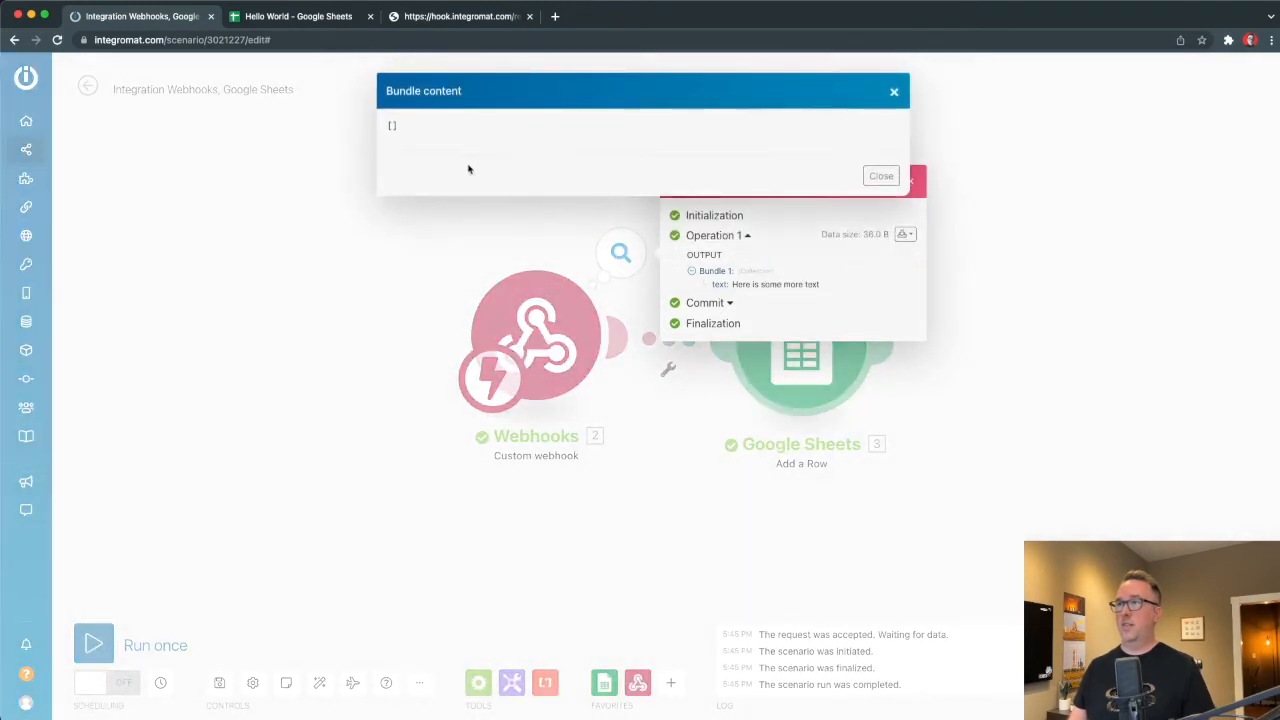
{"action": "left_click", "coordinate": [880, 176]}
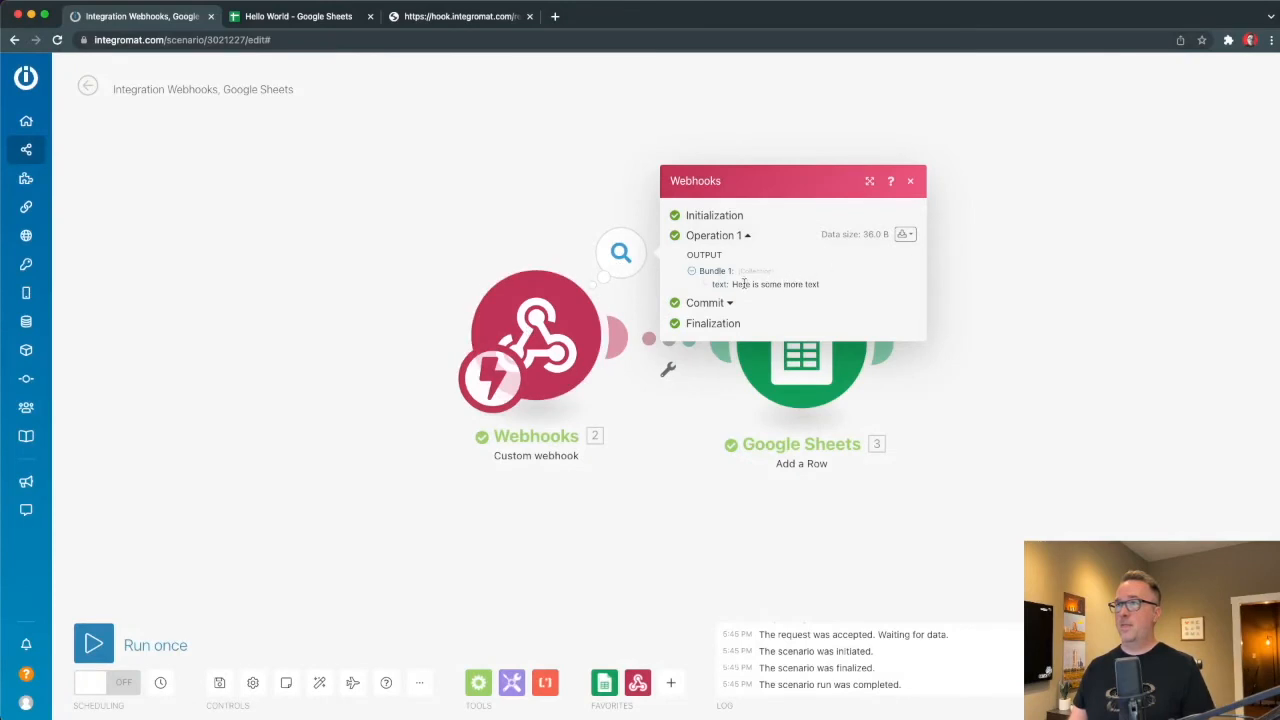
{"action": "left_click_drag", "start_coordinate": [733, 284], "coordinate": [880, 281]}
{"action": "key", "text": "super+c"}
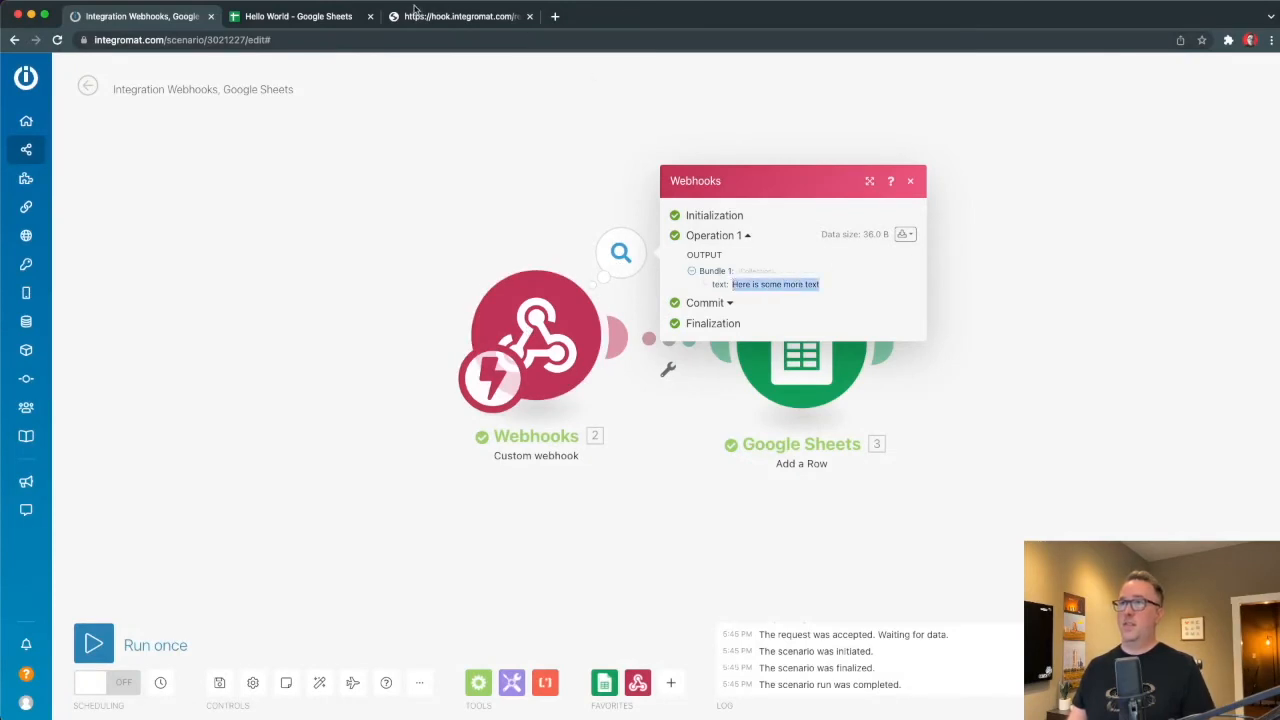
Resend the webhook URL with the copied text replacing 'helloworld' at its end.
{"action": "left_click", "coordinate": [440, 21]}
{"action": "double_click", "coordinate": [395, 42]}
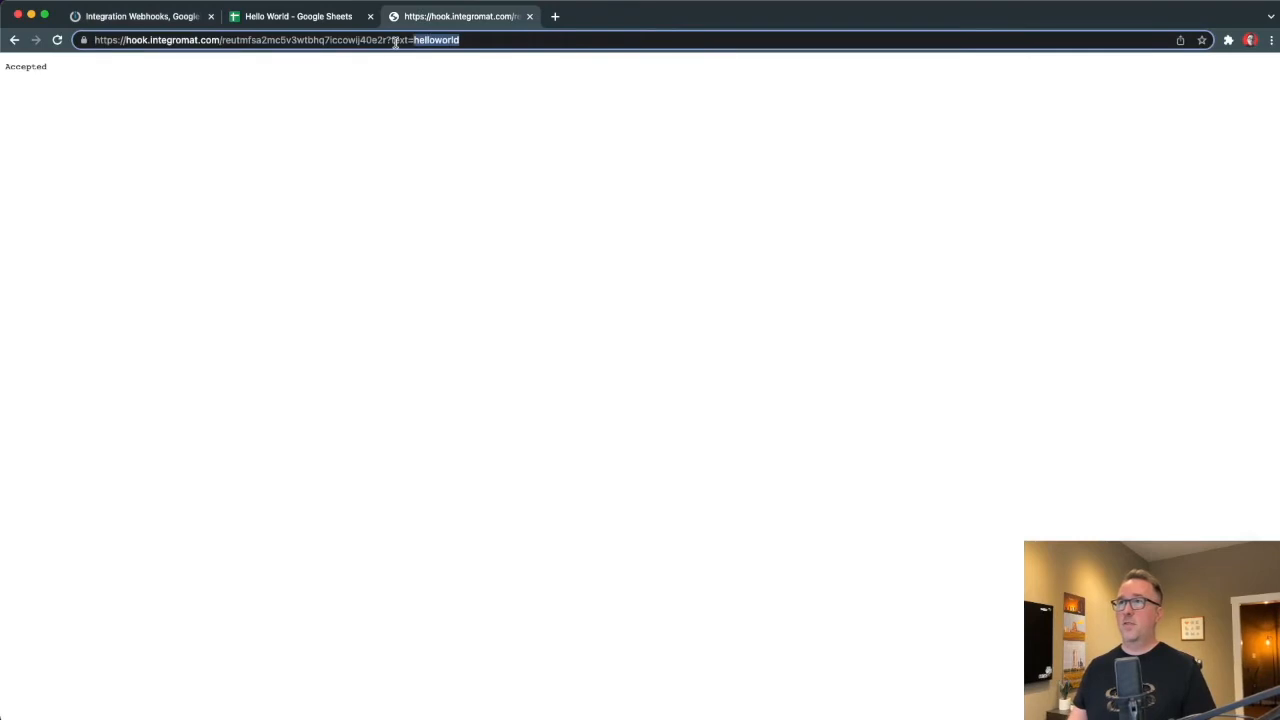
{"action": "key", "text": "super+v"}
{"action": "key", "text": "Return"}
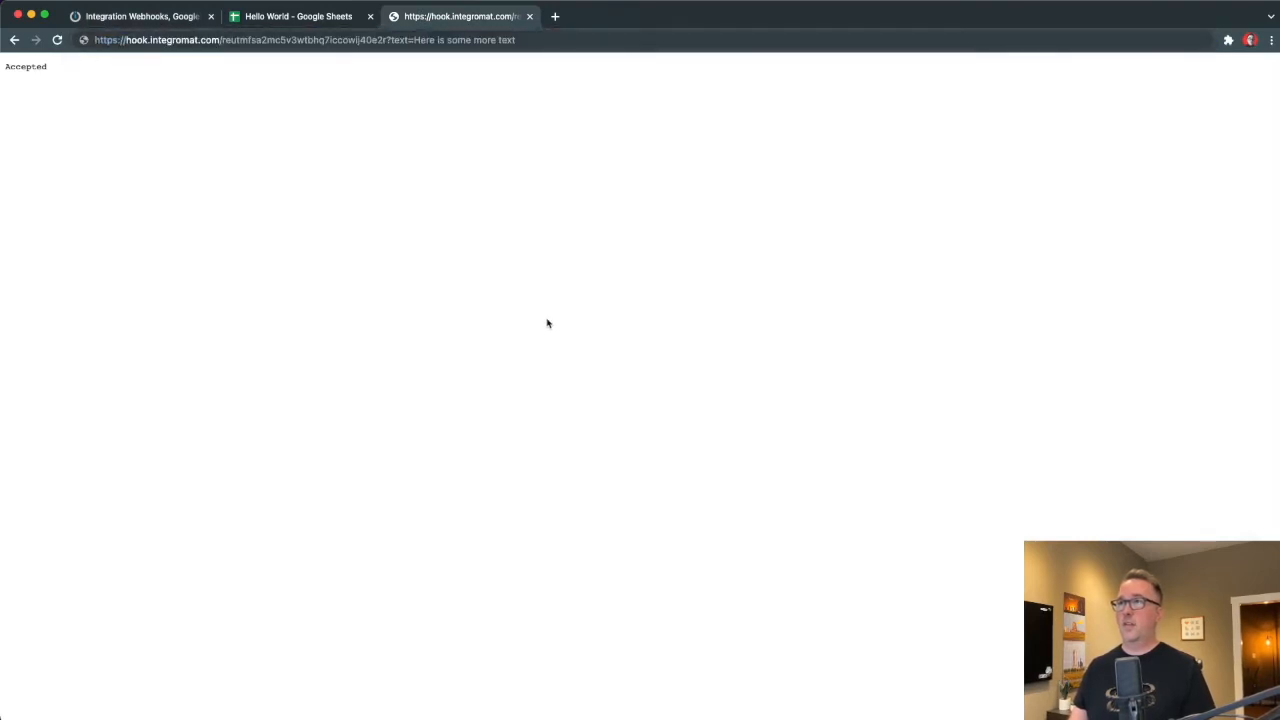
{"action": "left_click", "coordinate": [531, 42]}
{"action": "key", "text": "Return"}
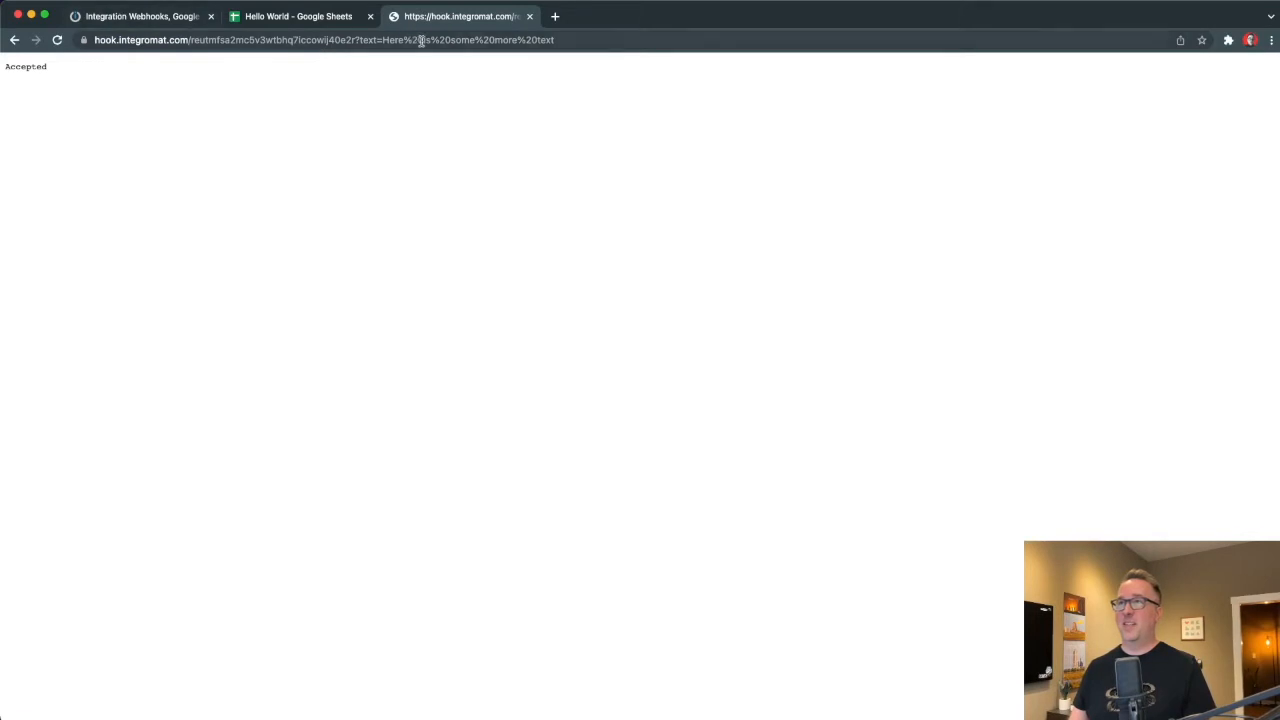
Run the scenario once, check the webhook output bundle, and view the new row 3 in the spreadsheet.
{"action": "left_click", "coordinate": [120, 17]}
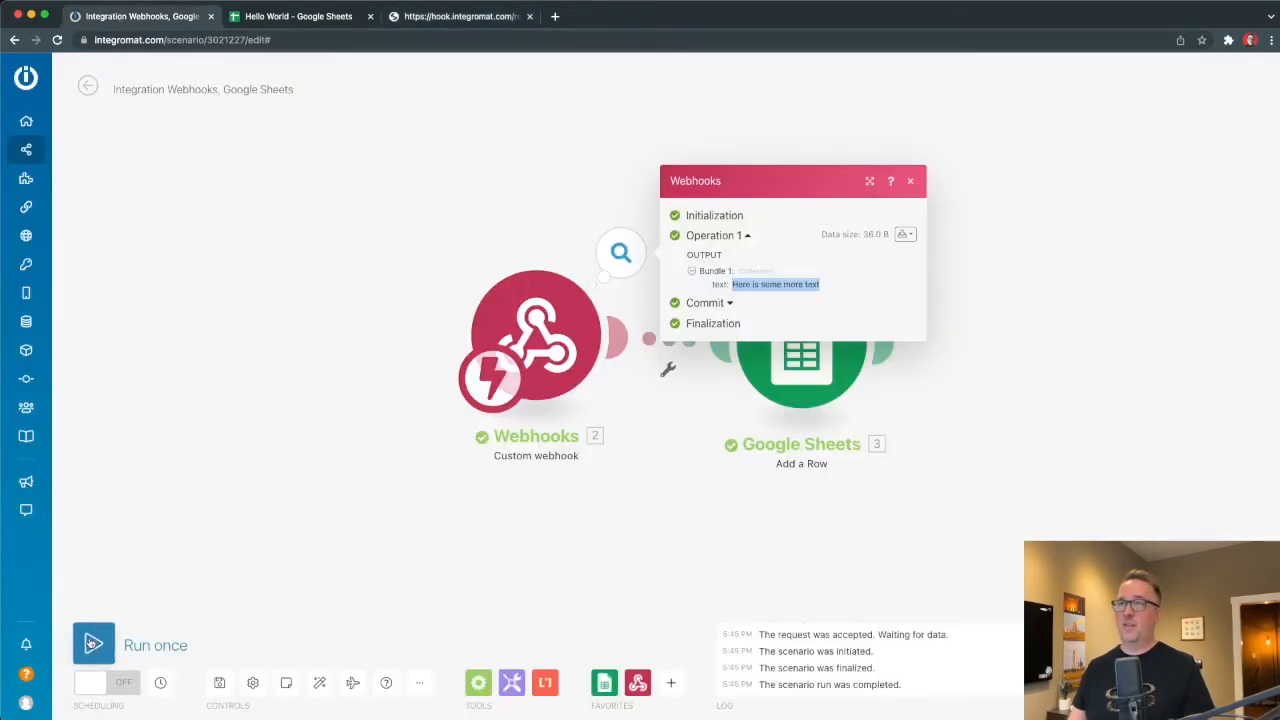
{"action": "left_click", "coordinate": [92, 644]}
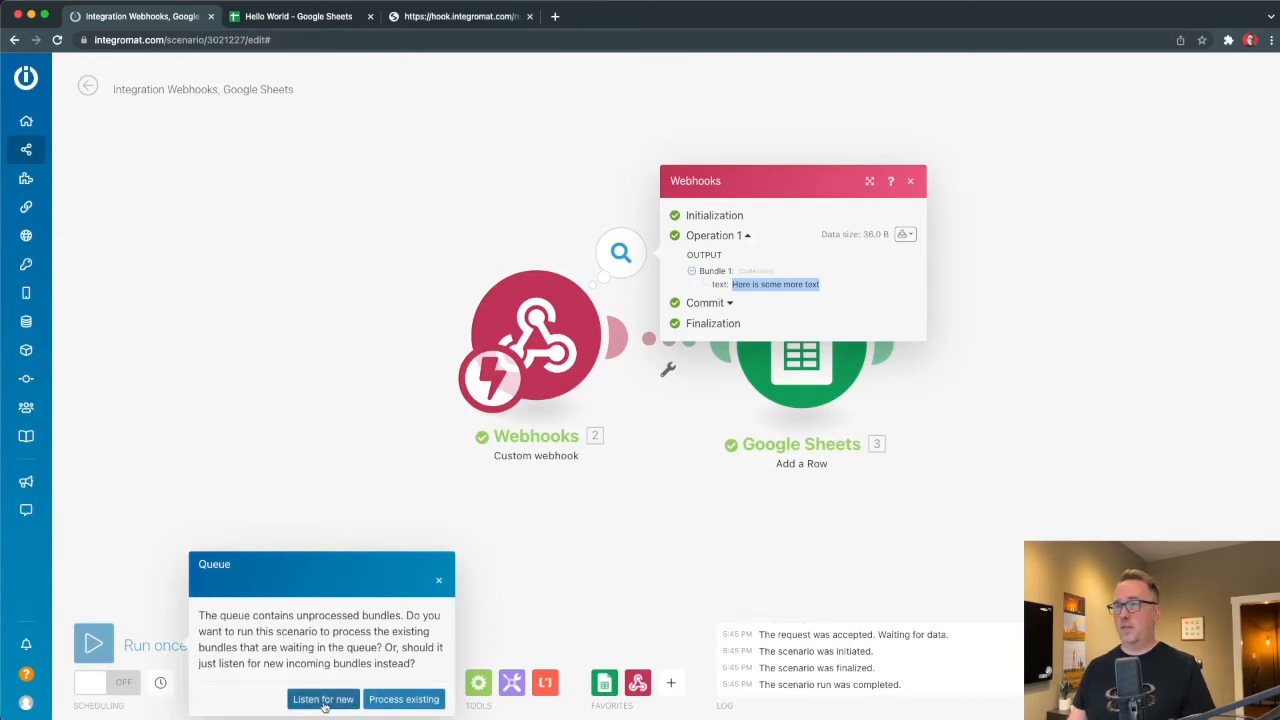
{"action": "left_click", "coordinate": [403, 699]}
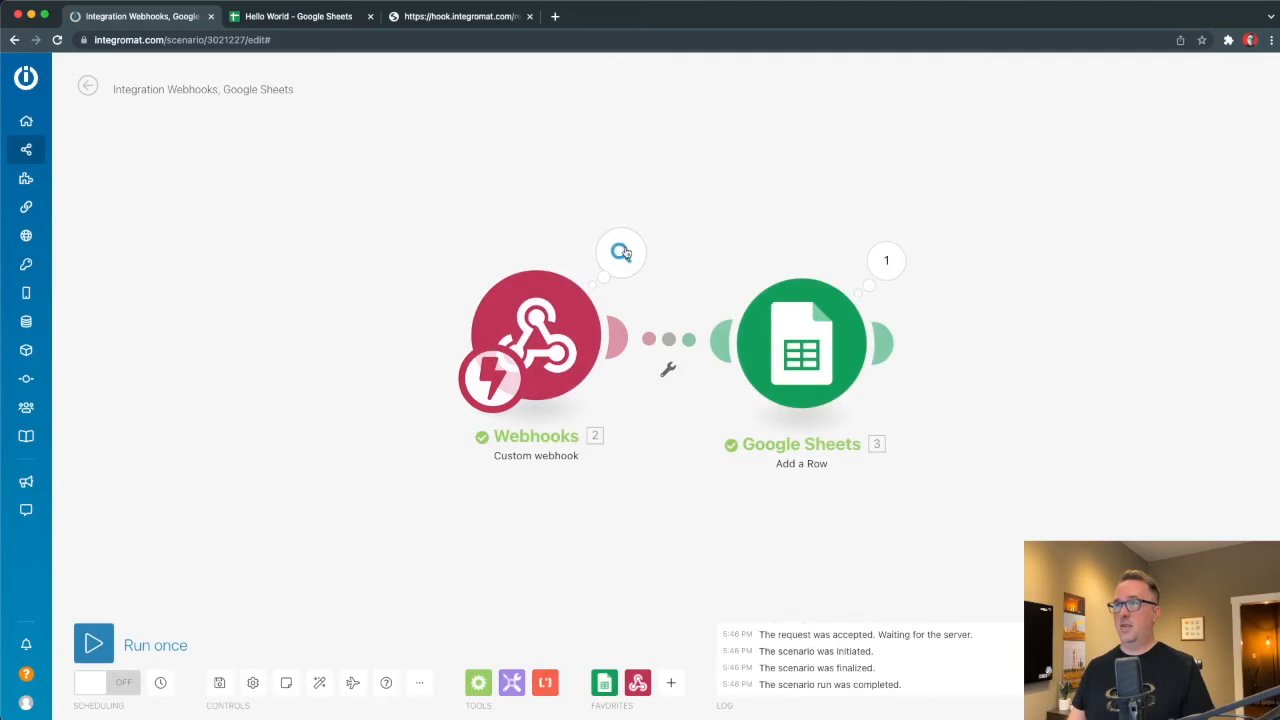
{"action": "left_click", "coordinate": [621, 253]}
{"action": "left_click", "coordinate": [1051, 364]}
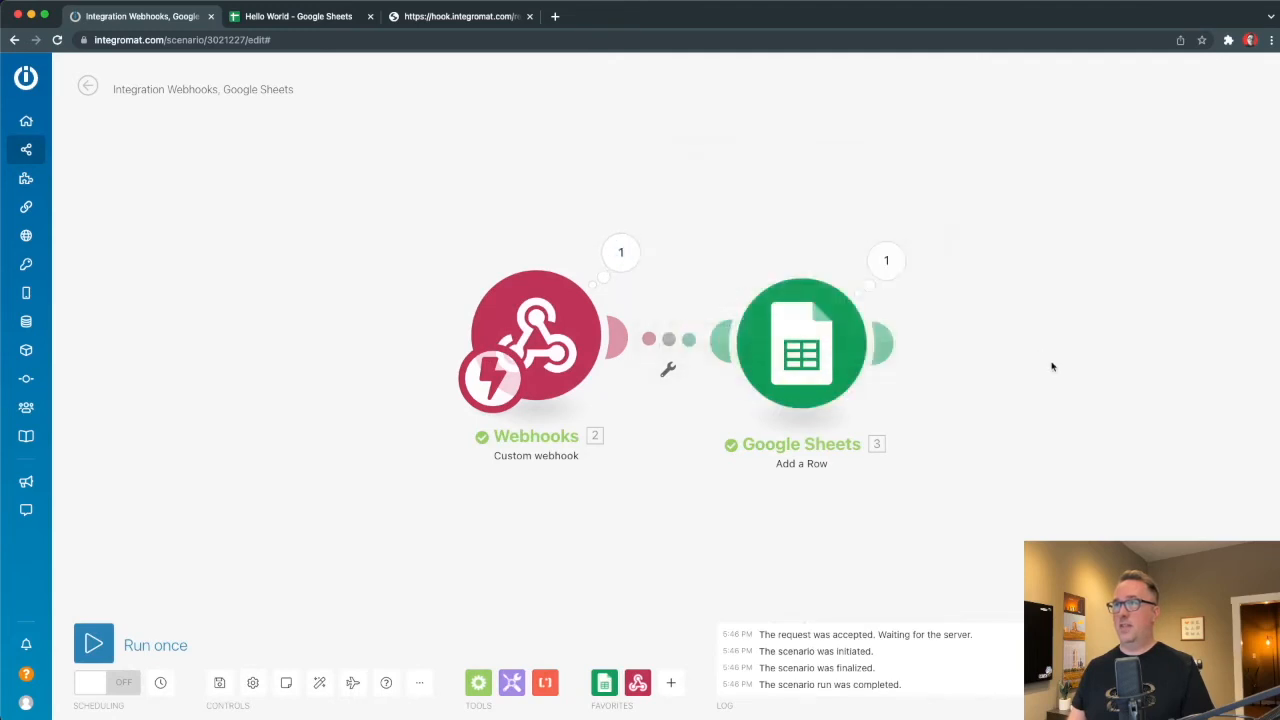
{"action": "left_click", "coordinate": [281, 18]}
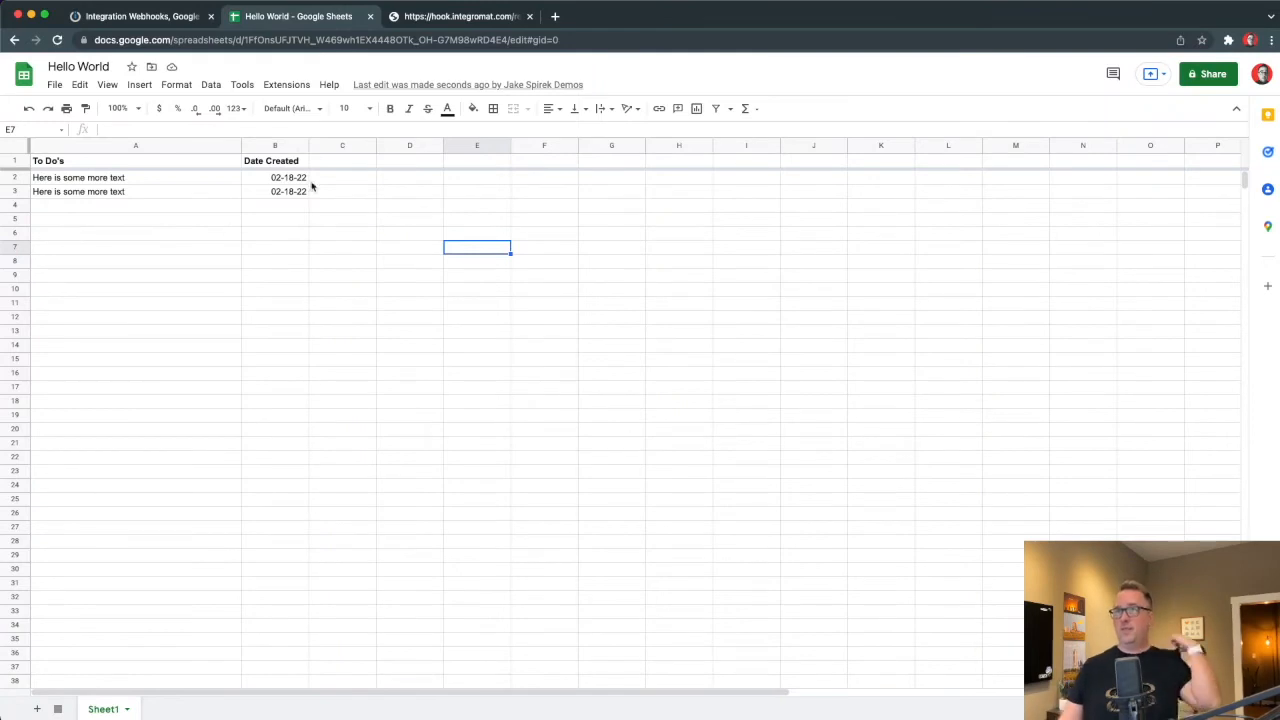
Enter the header 'Time' in cell C1 of the Hello World sheet.
{"action": "left_click", "coordinate": [160, 19]}
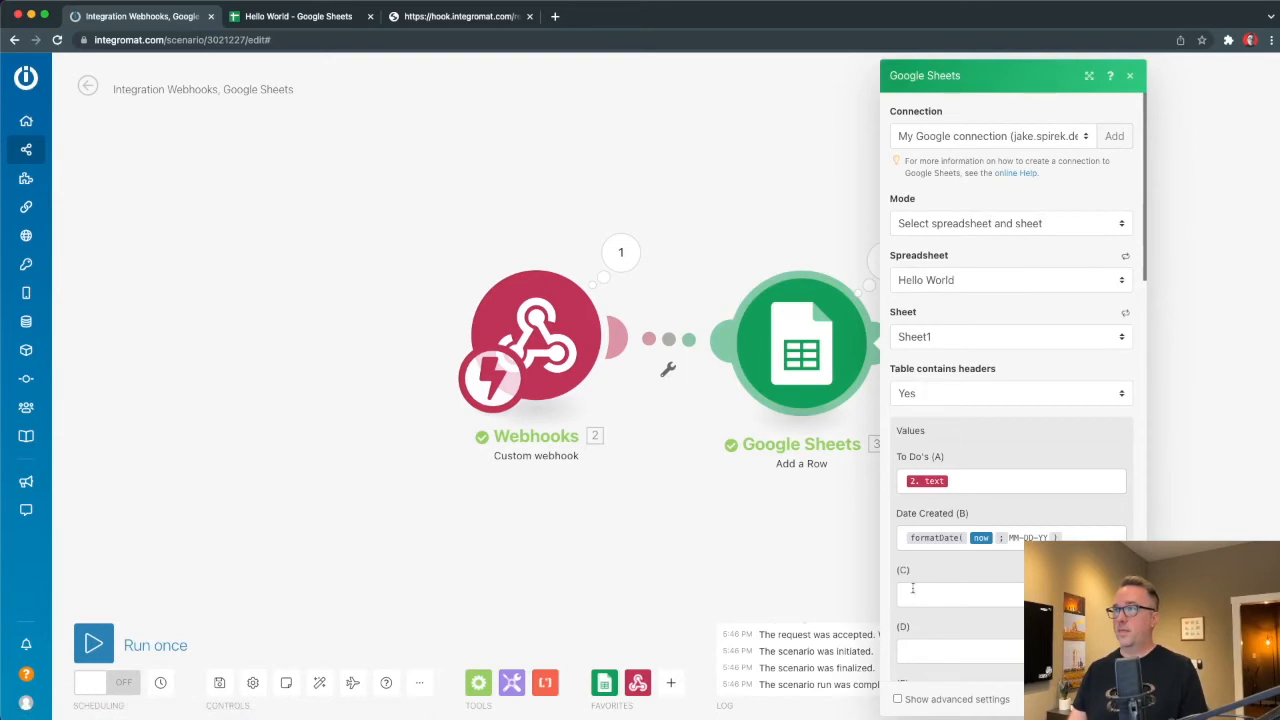
{"action": "left_click", "coordinate": [320, 13]}
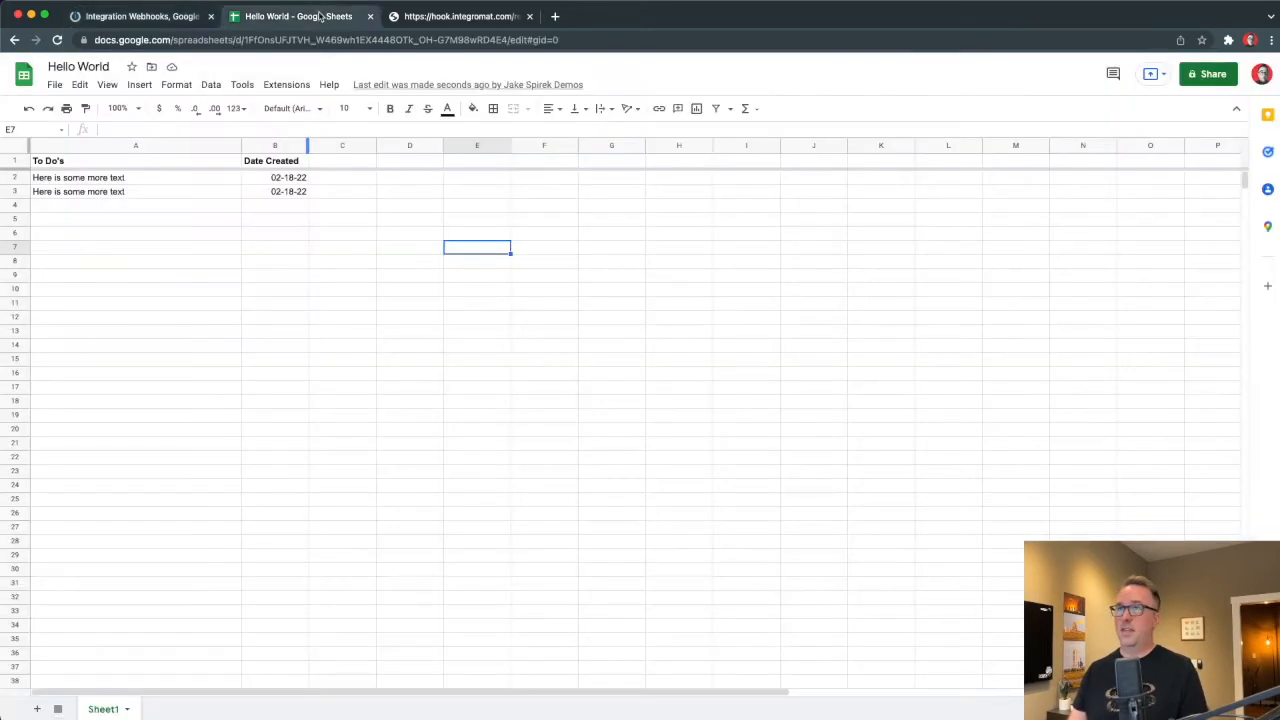
{"action": "left_click", "coordinate": [338, 163]}
{"action": "type", "text": "Time"}
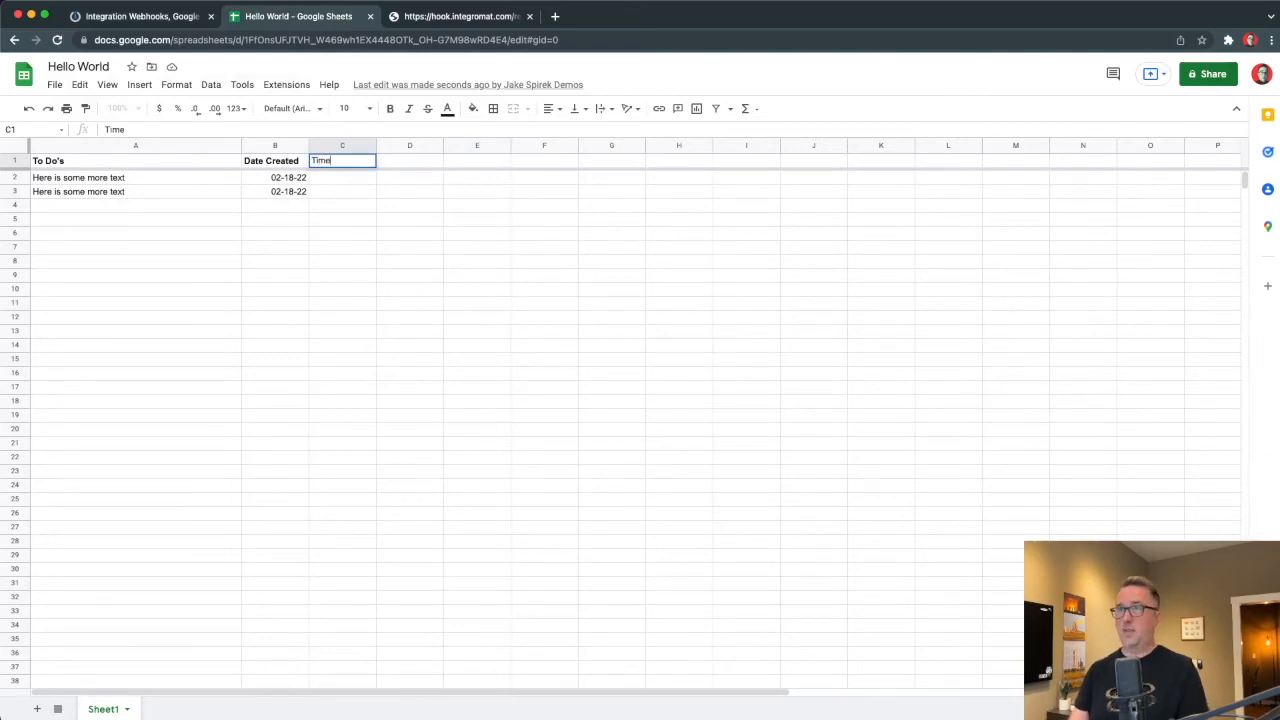
{"action": "key", "text": "Return"}
{"action": "left_click", "coordinate": [127, 17]}
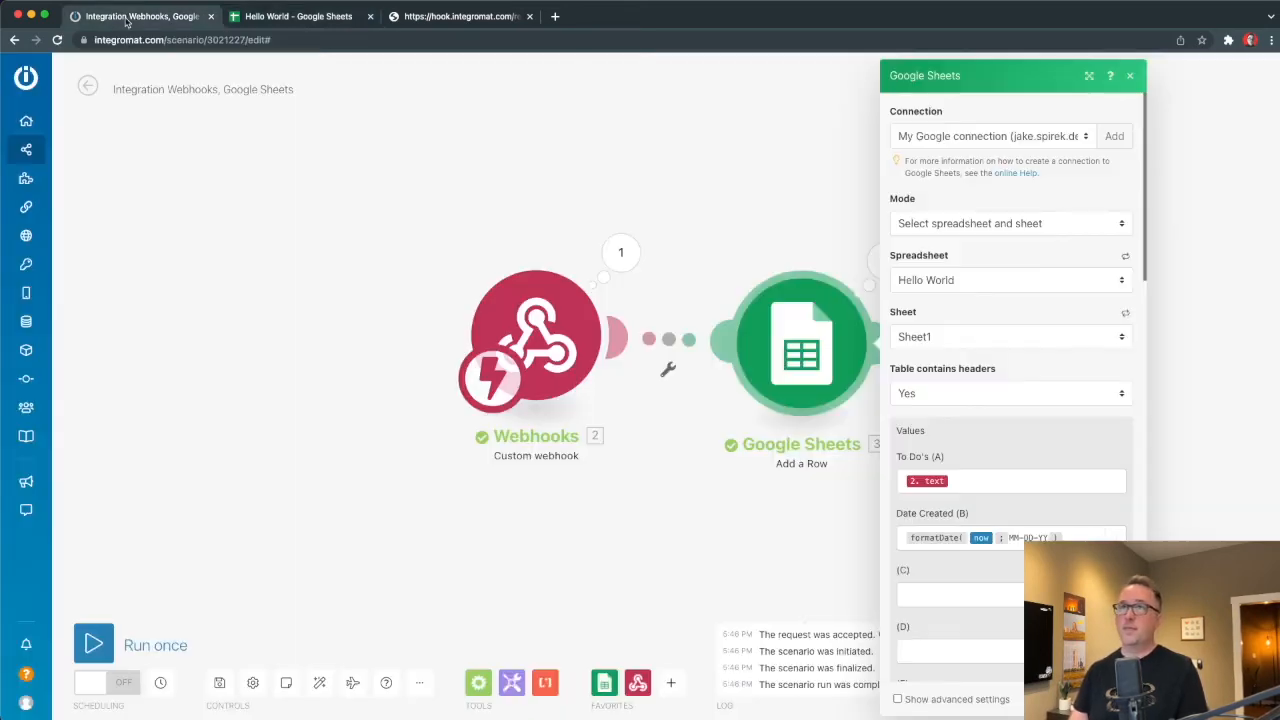
Copy the Date Created formatDate(now; MM-DD-YY) formula into the column C field.
{"action": "left_click", "coordinate": [1078, 538]}
{"action": "key", "text": "super+a"}
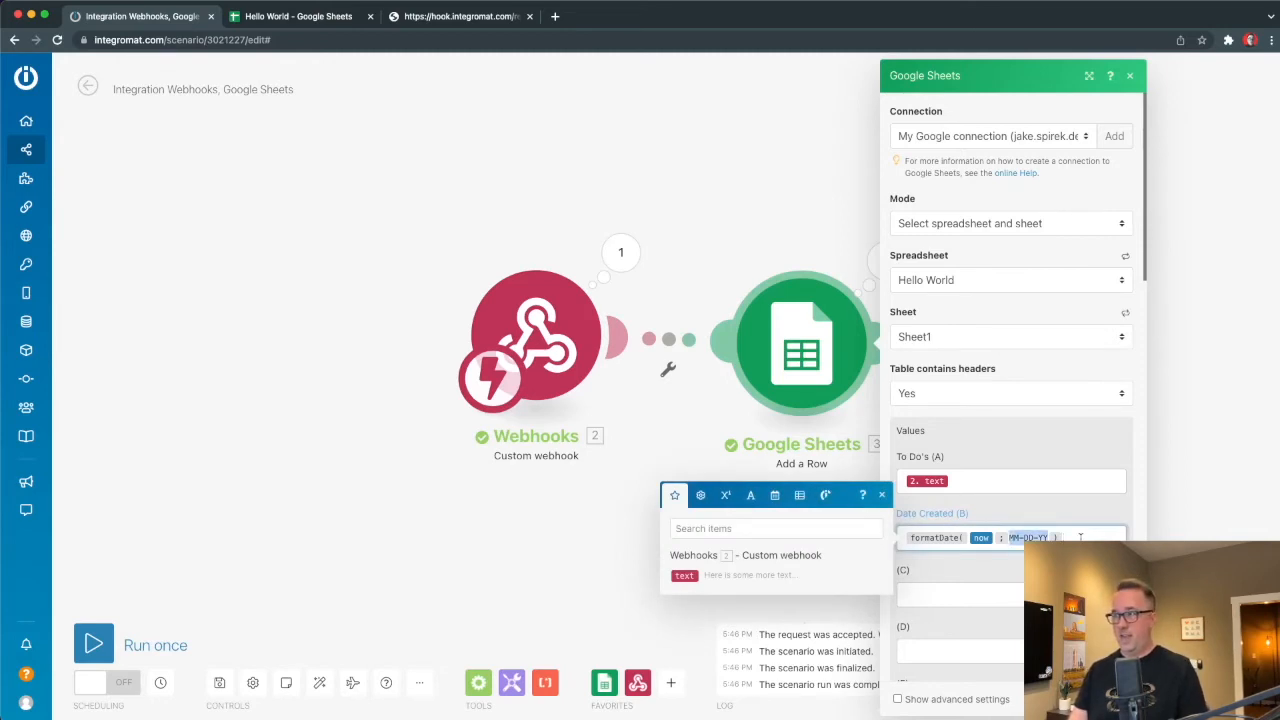
{"action": "left_click", "coordinate": [942, 594]}
{"action": "type", "text": "formatDate( now ; MM-DD-YY )"}
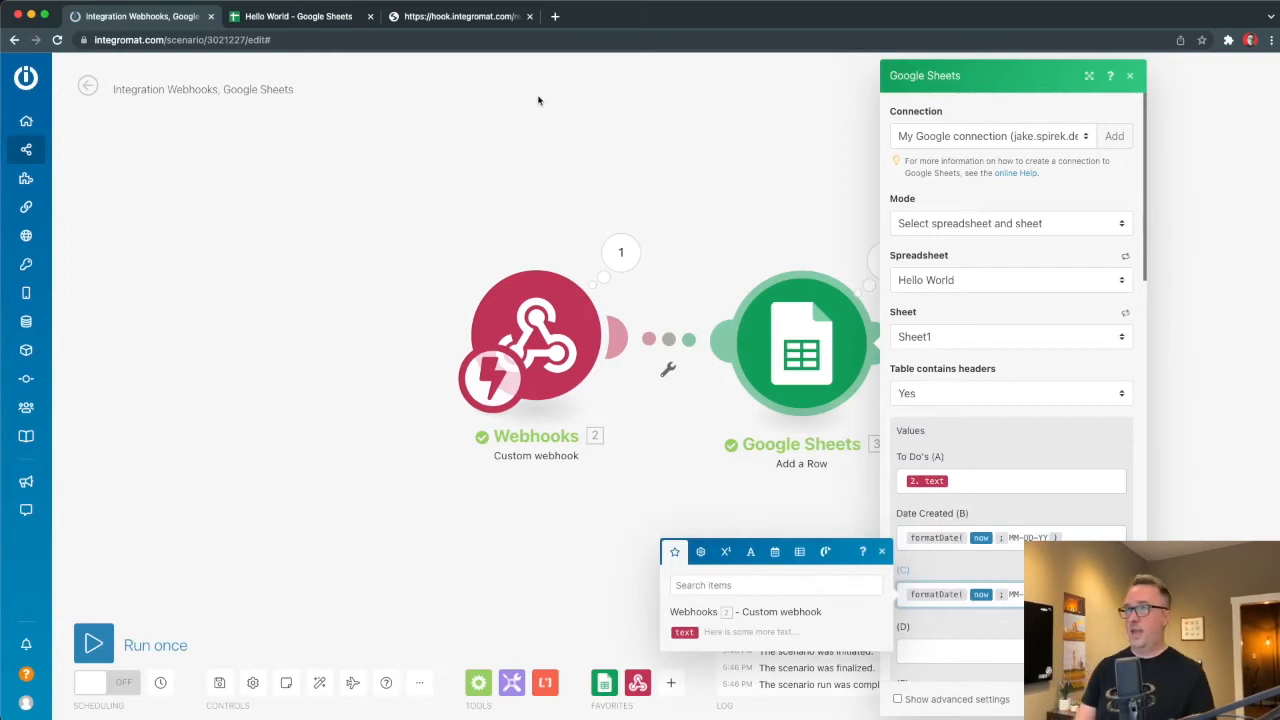
Inspect the copied formula in a scratch tab, then type the {{2.text}} mapping into column D.
{"action": "left_click", "coordinate": [554, 17]}
{"action": "type", "text": "{{formatDate(now; \"MM-DD-YY\")}}"}
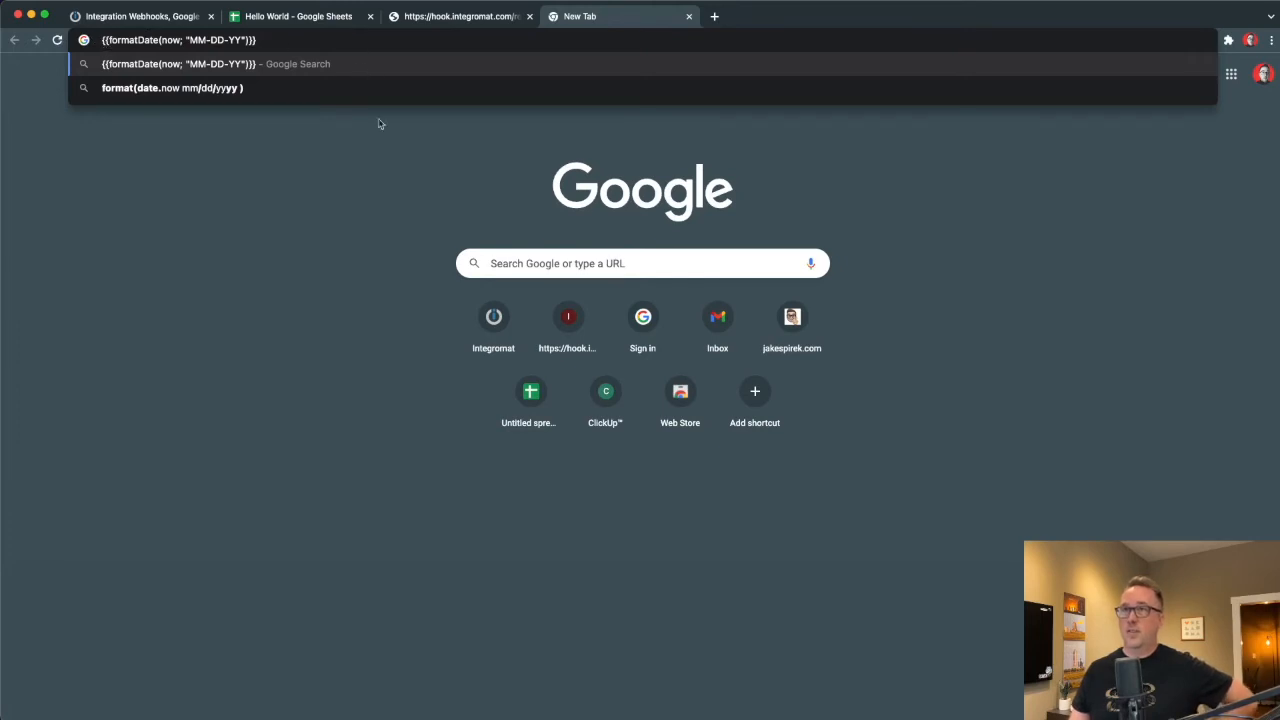
{"action": "left_click", "coordinate": [148, 20]}
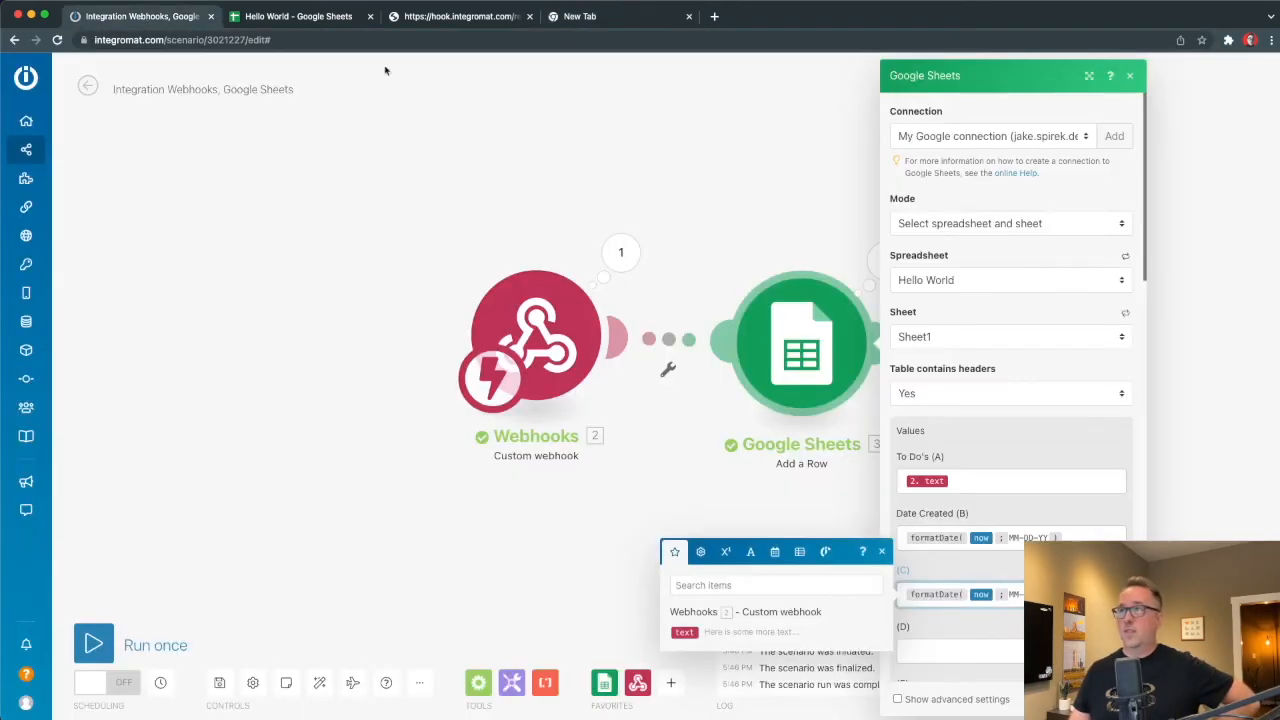
{"action": "left_click", "coordinate": [930, 651]}
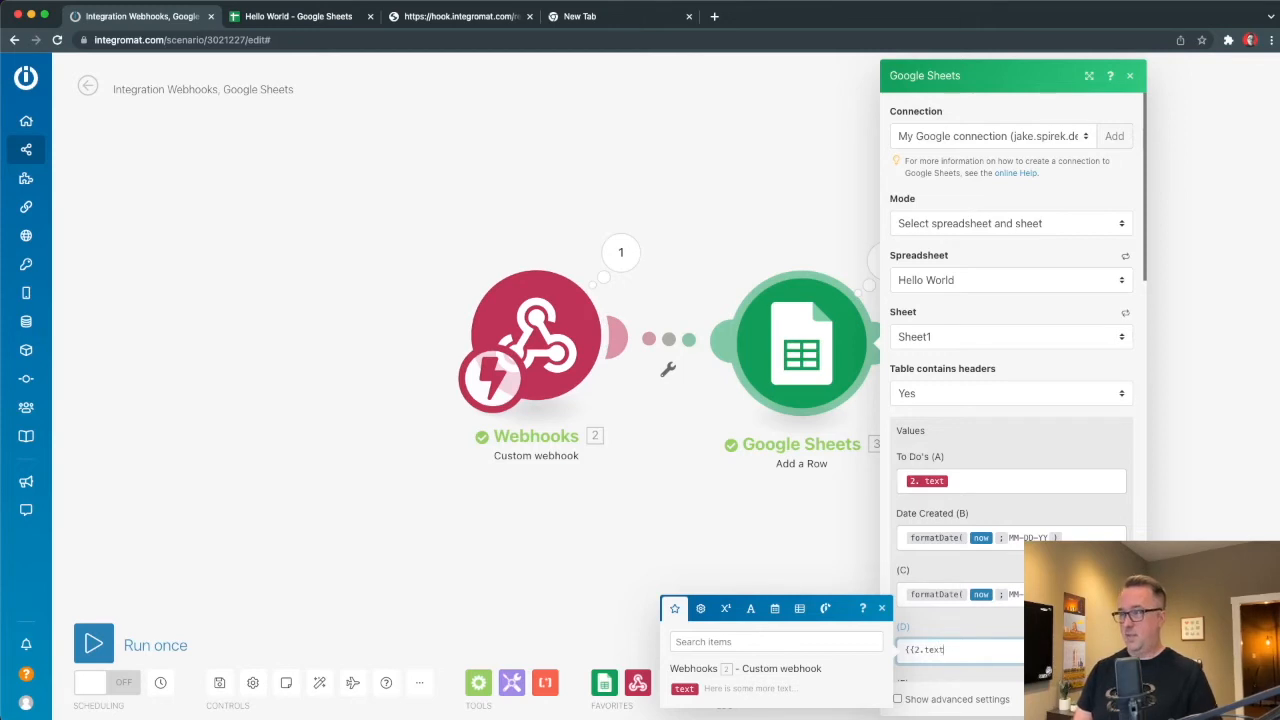
{"action": "type", "text": "}}"}
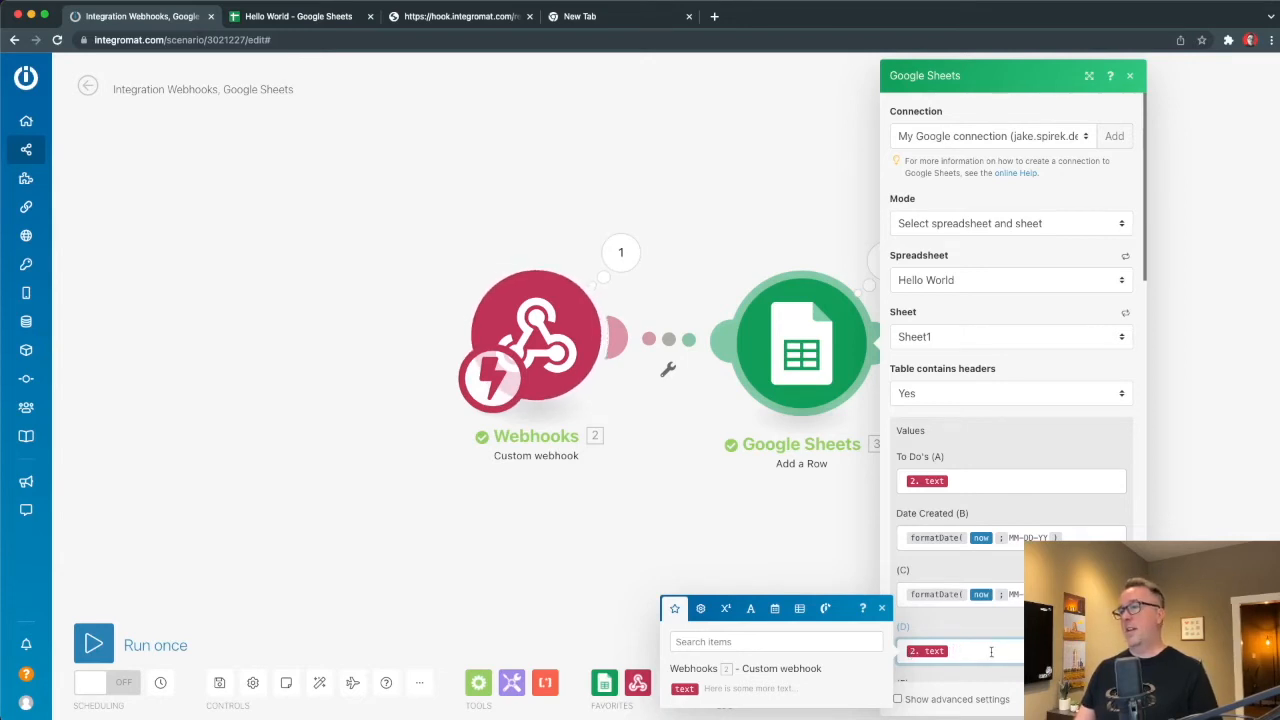
Change the mapping to {{3.text}}, paste it into column D, then clear column D.
{"action": "left_click", "coordinate": [578, 18]}
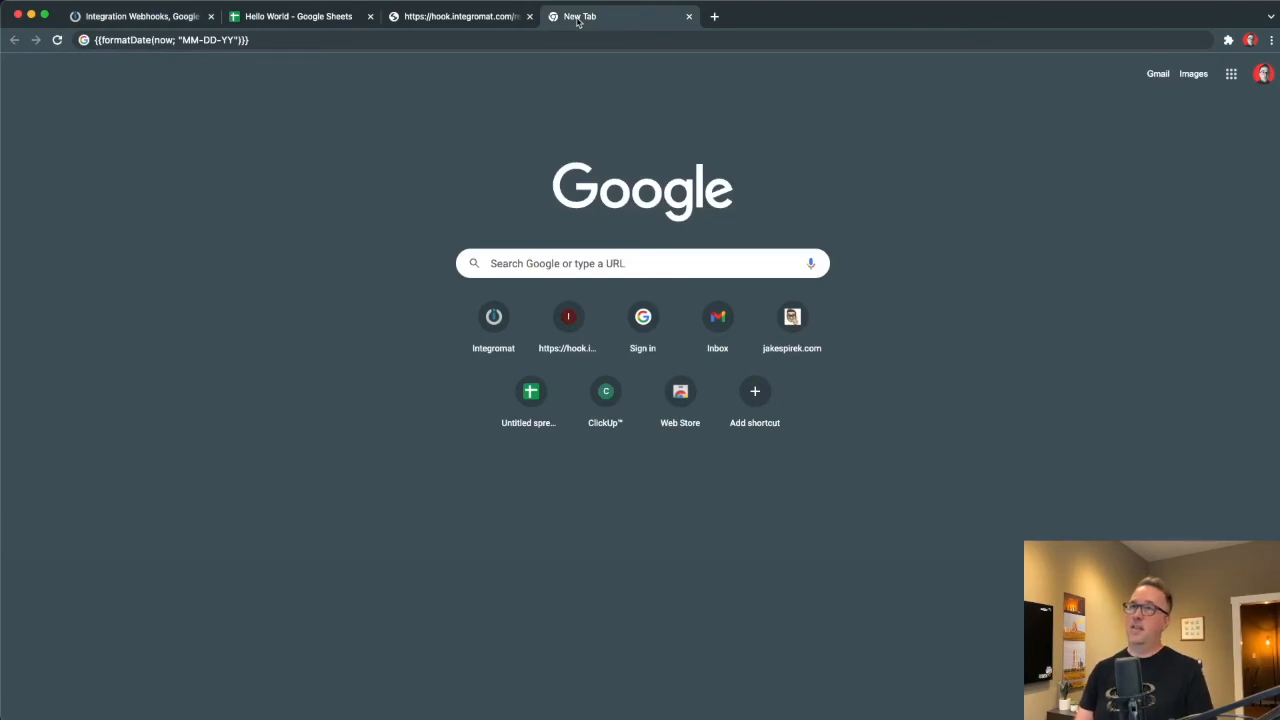
{"action": "left_click", "coordinate": [351, 41]}
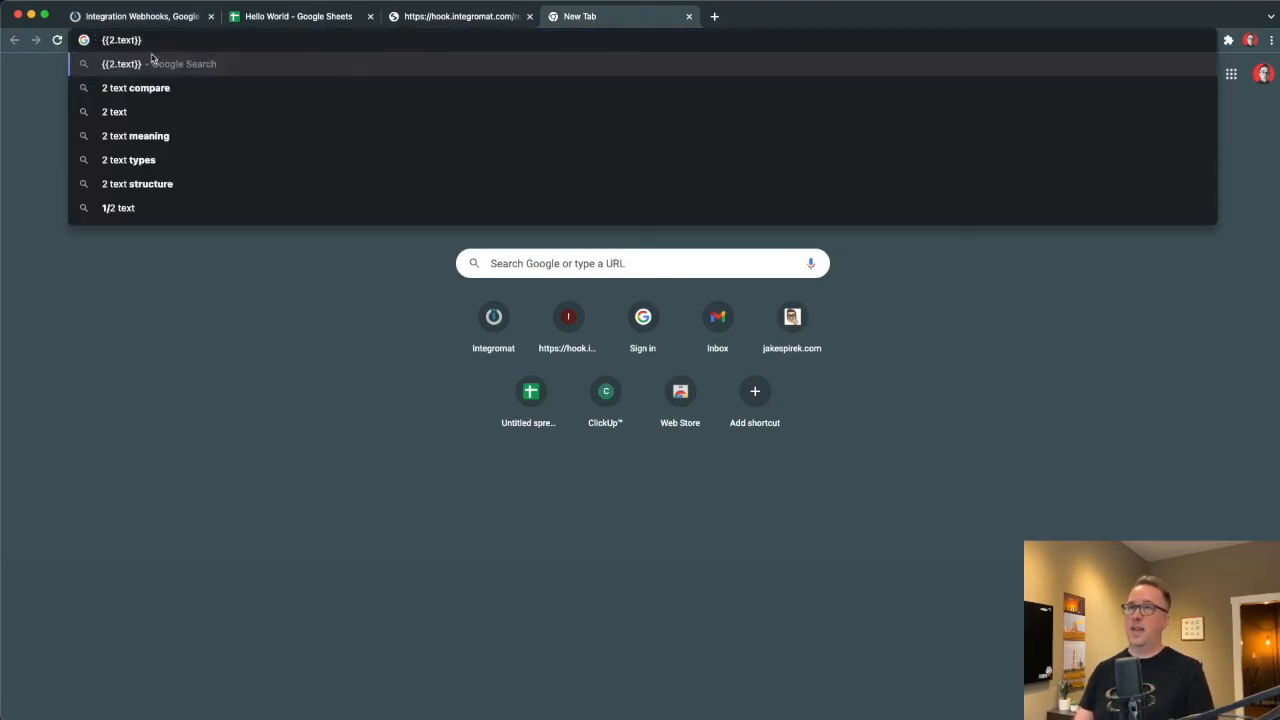
{"action": "key", "text": "BackSpace"}
{"action": "type", "text": "3"}
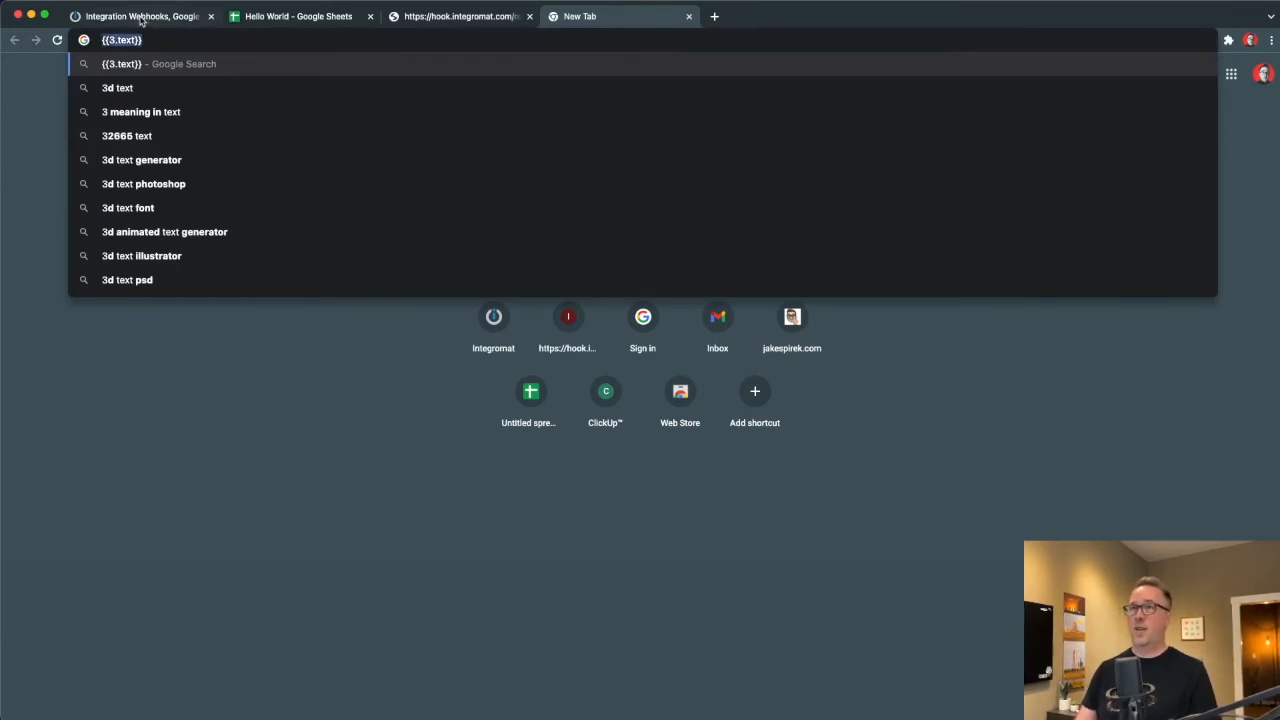
{"action": "left_click", "coordinate": [143, 18]}
{"action": "type", "text": "{{3.text}}"}
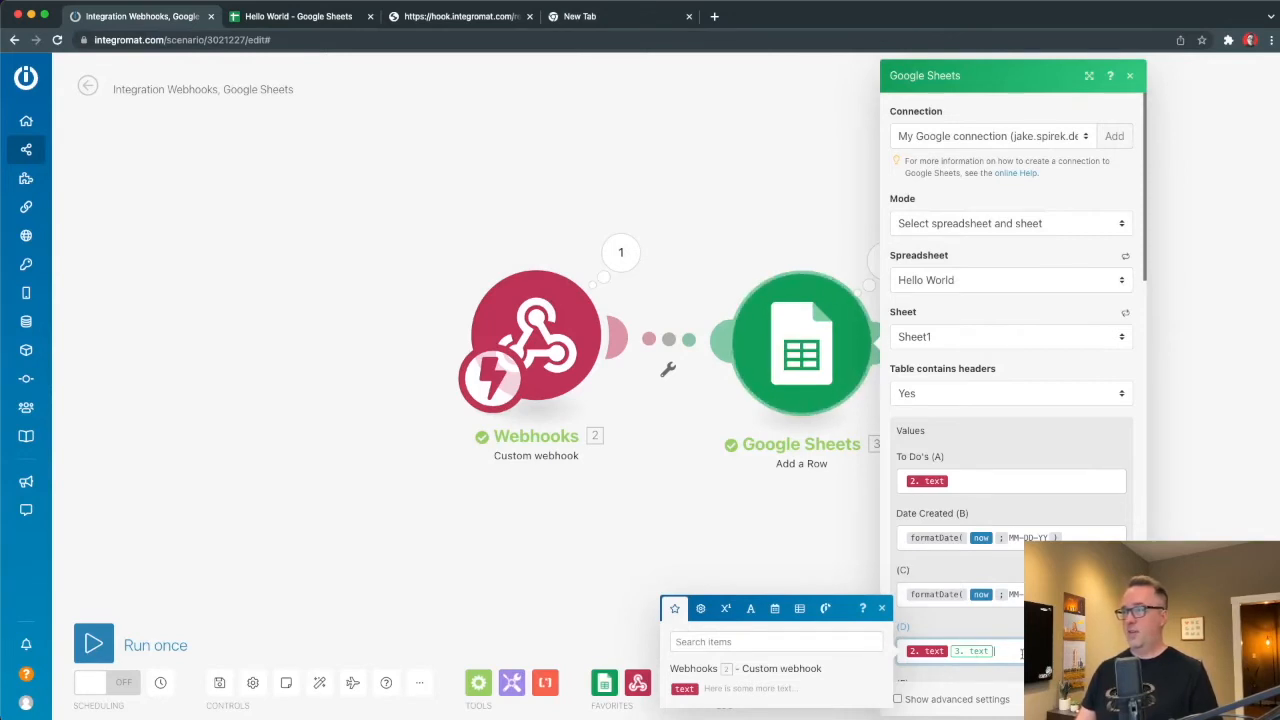
{"action": "key", "text": "BackSpace"}
{"action": "key", "text": "BackSpace"}
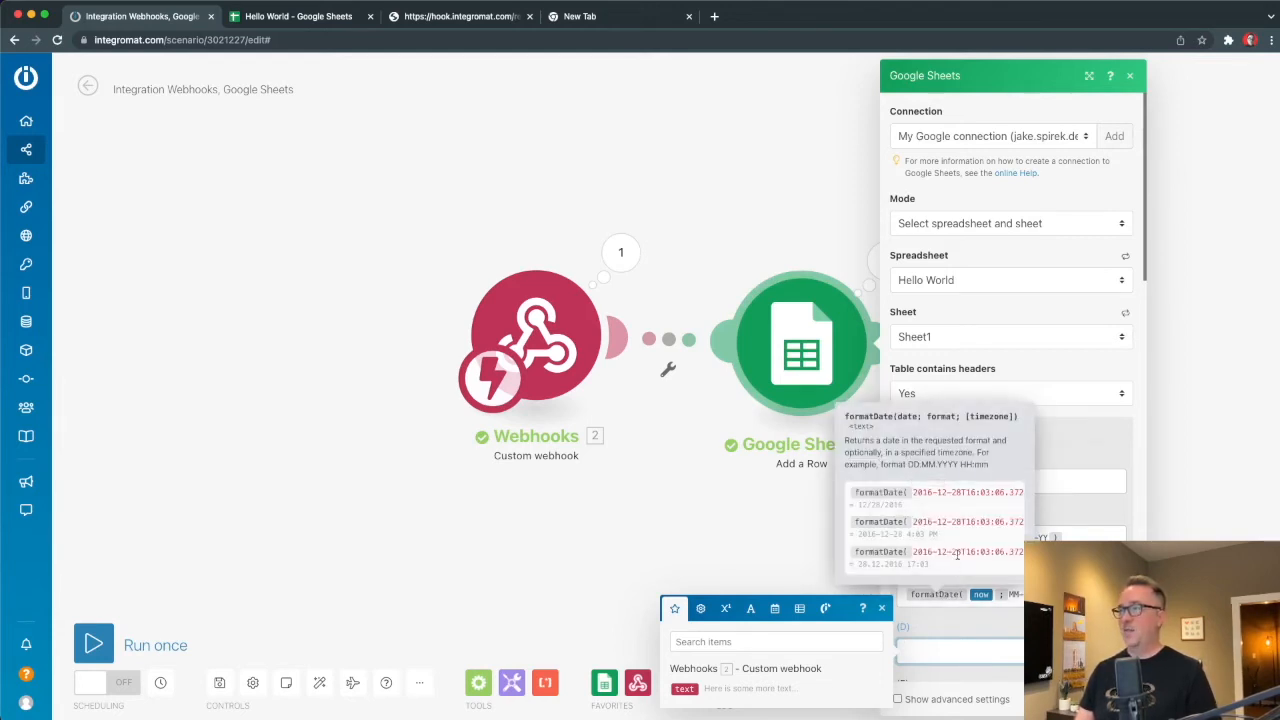
Start replacing column C's MM-DD-YY date pattern with an H-based time pattern.
{"action": "scroll", "coordinate": [957, 556], "scroll_direction": "right", "scroll_amount": 2}
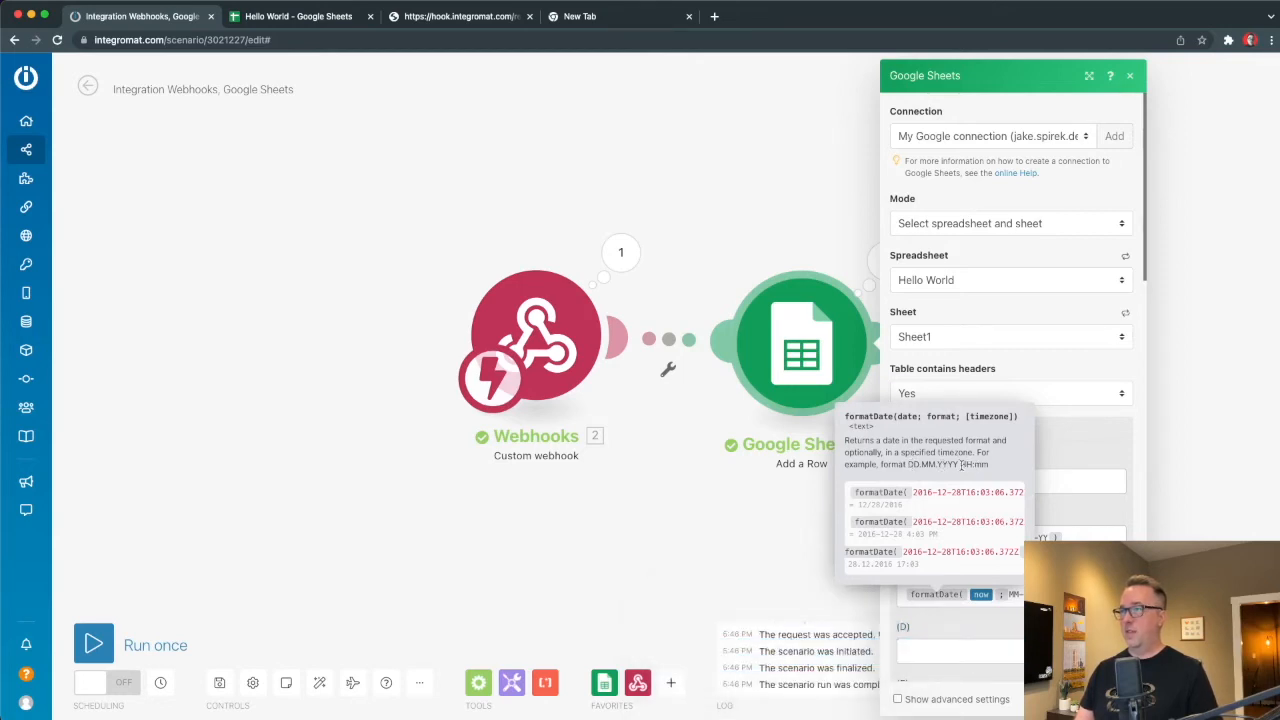
{"action": "left_click", "coordinate": [1015, 594]}
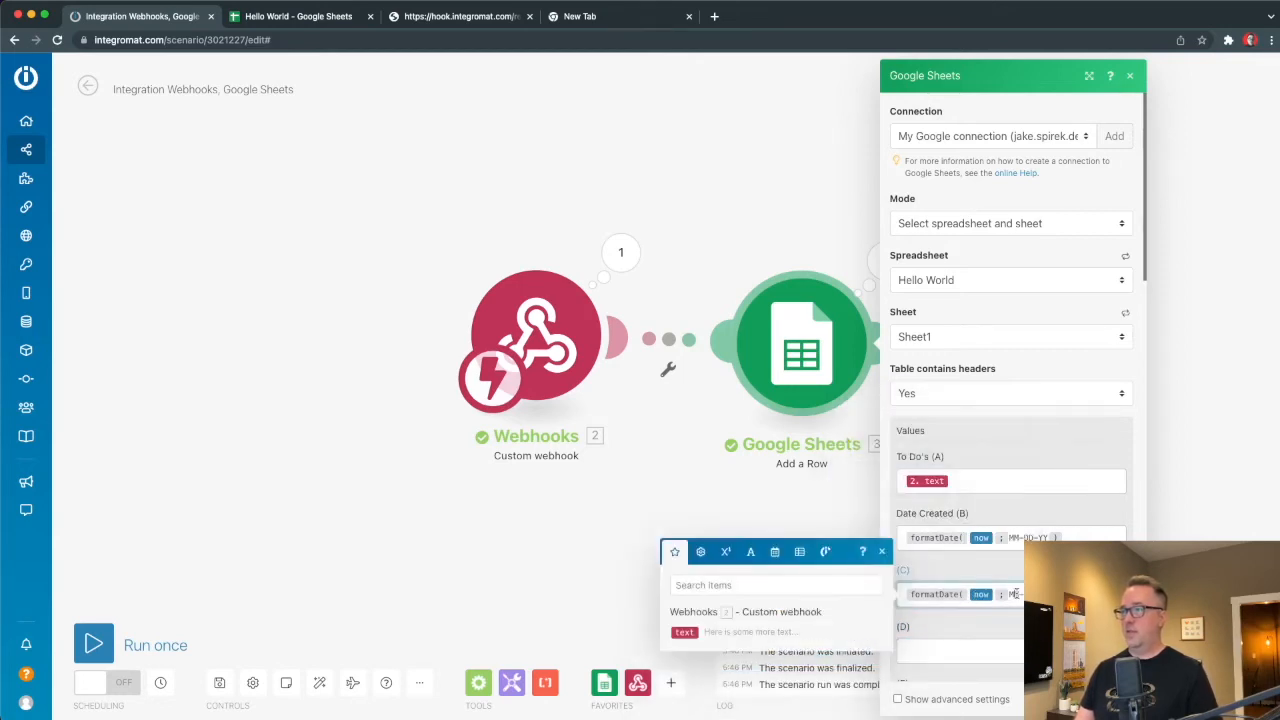
{"action": "left_click_drag", "start_coordinate": [1010, 594], "coordinate": [1048, 594]}
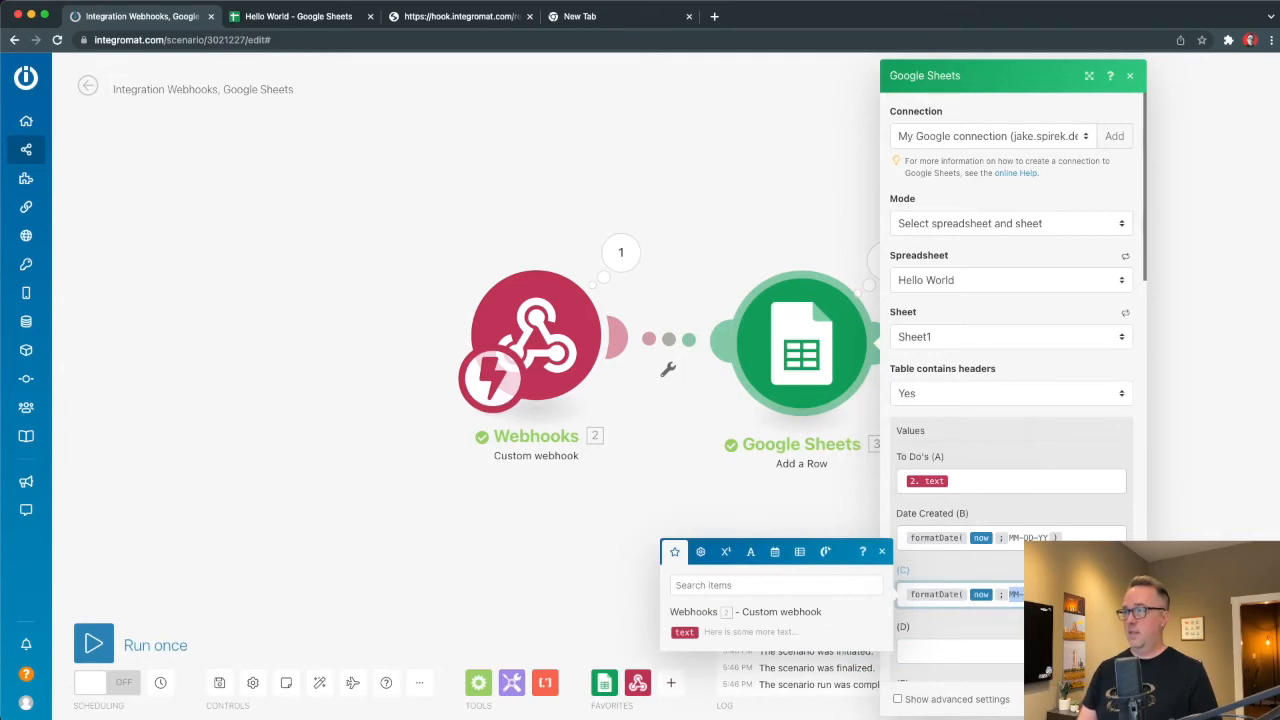
{"action": "type", "text": "HH:"}
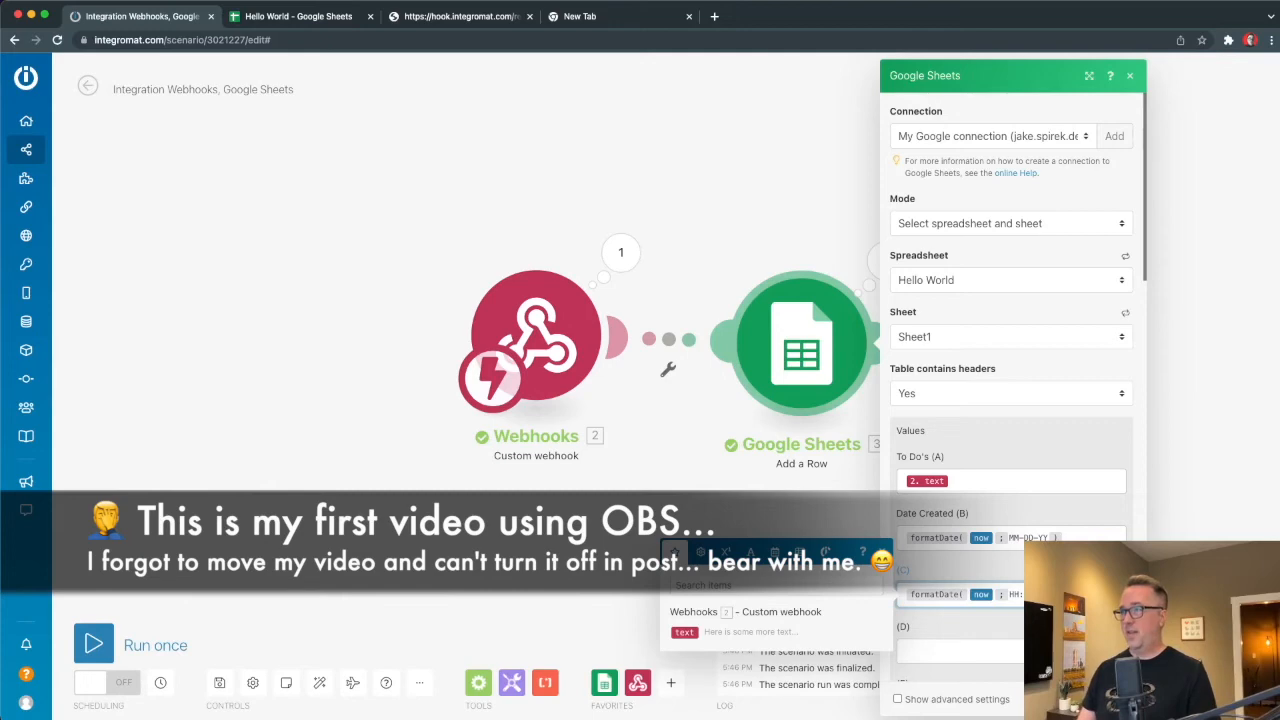
Close the Google Sheets module, start a Run once, and launch the Text to sheet shortcut through Siri.
{"action": "left_click", "coordinate": [1114, 699]}
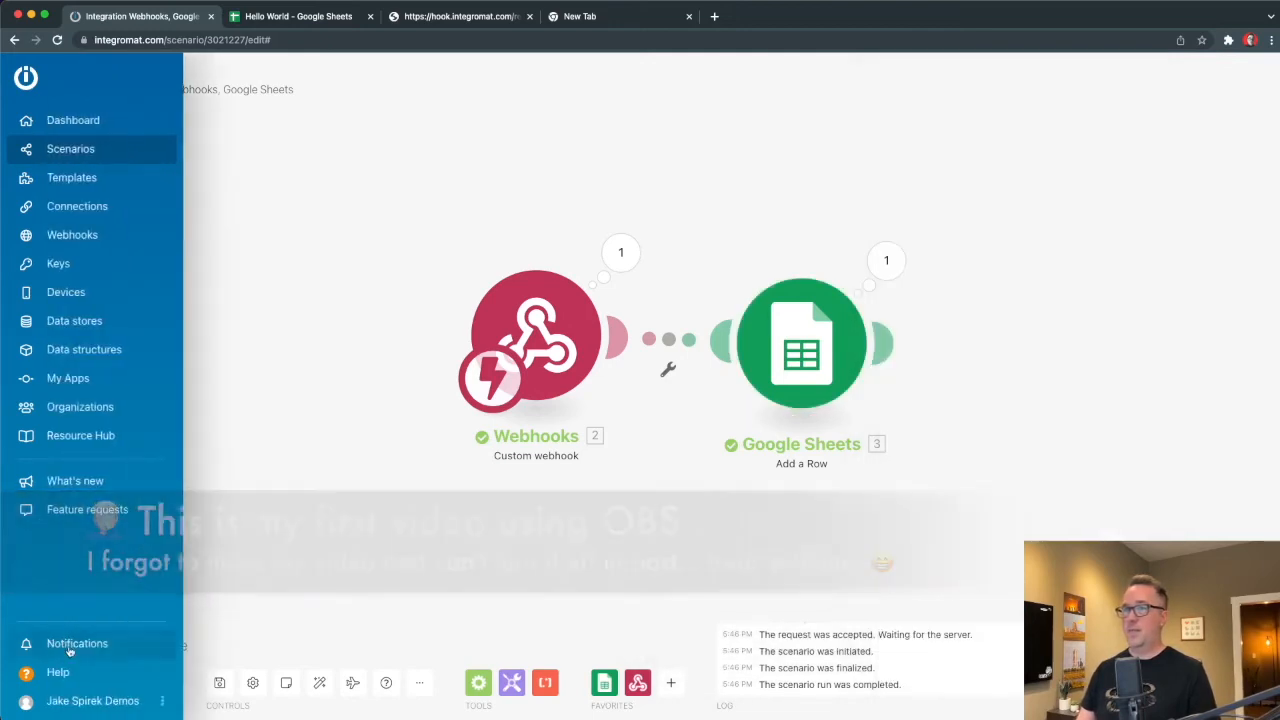
{"action": "left_click", "coordinate": [93, 645]}
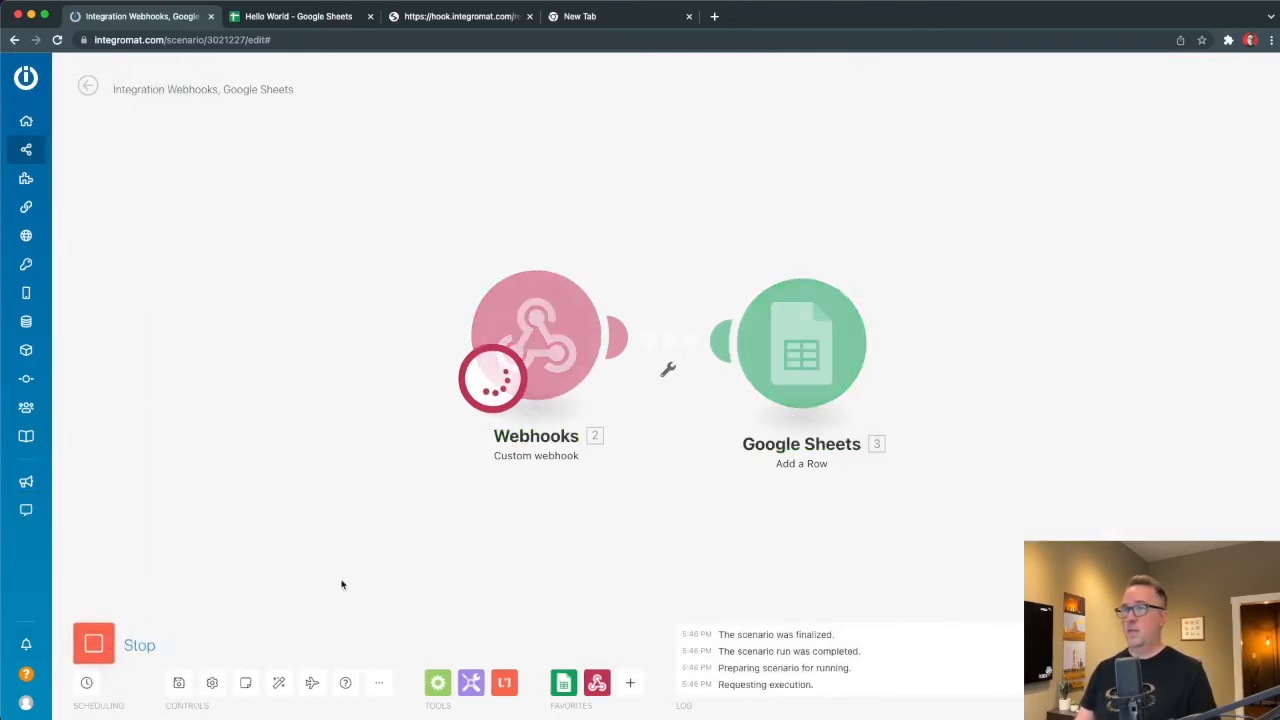
{"action": "key", "text": "super+Tab"}
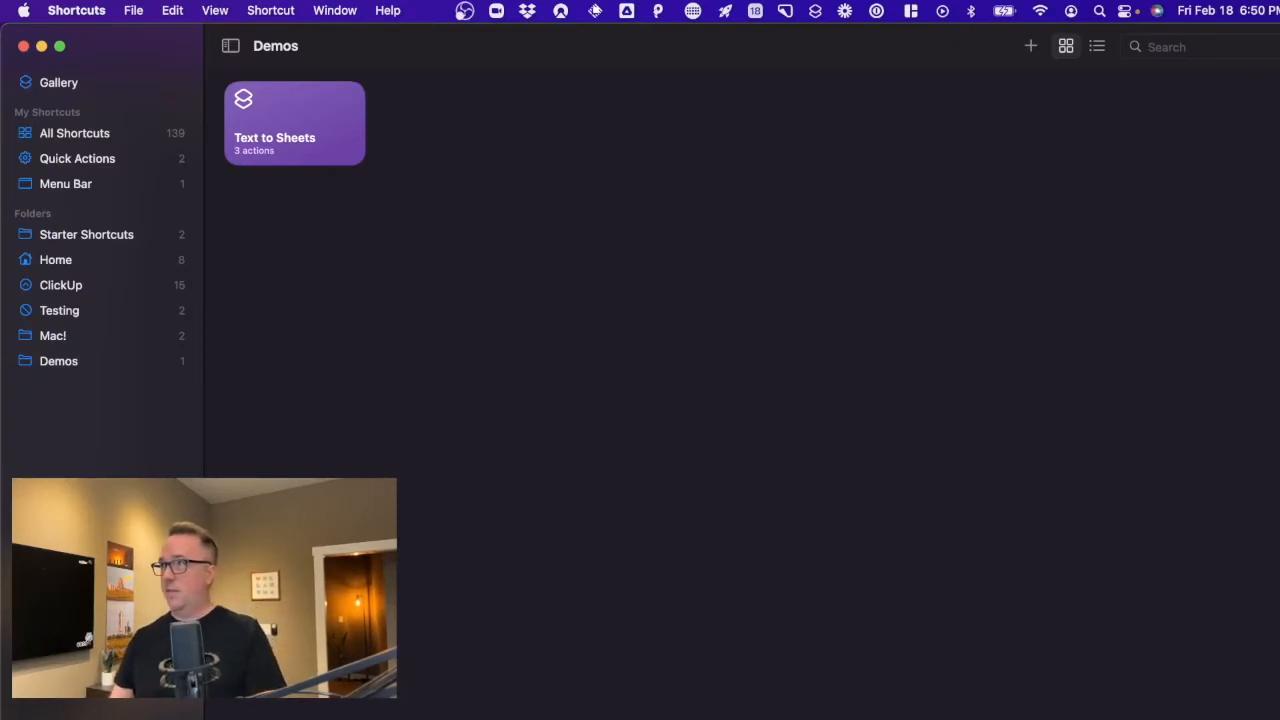
{"action": "left_click", "coordinate": [1157, 11]}
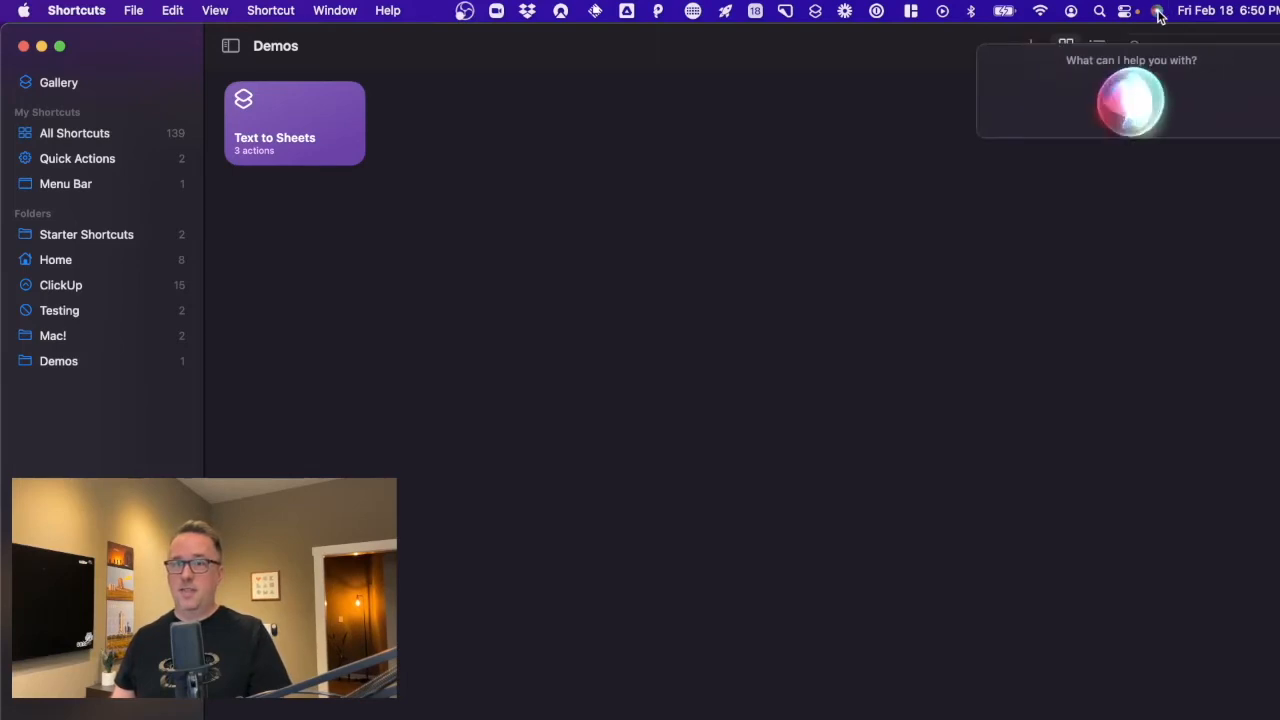
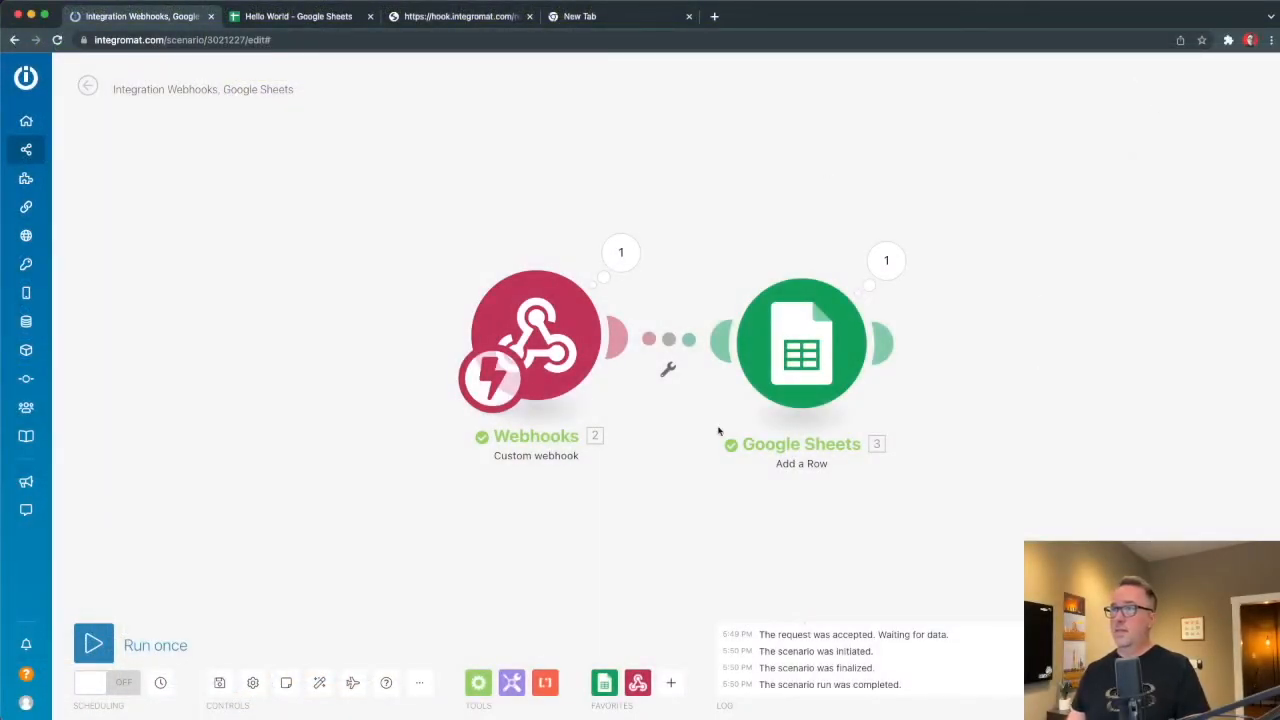
Check the webhook's Bundle 1 output text 'Remind me to take out the trash', then go to Hello World.
{"action": "left_click", "coordinate": [620, 252]}
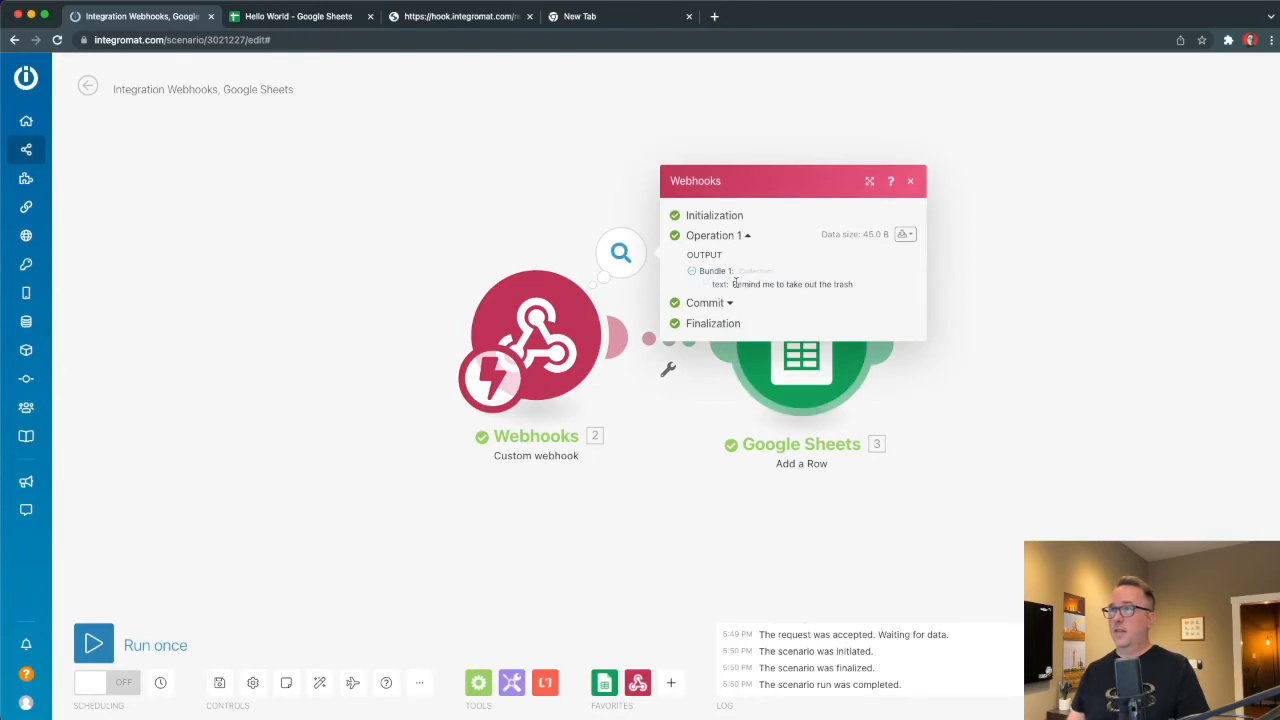
{"action": "left_click_drag", "start_coordinate": [735, 284], "coordinate": [853, 284]}
{"action": "left_click", "coordinate": [1057, 349]}
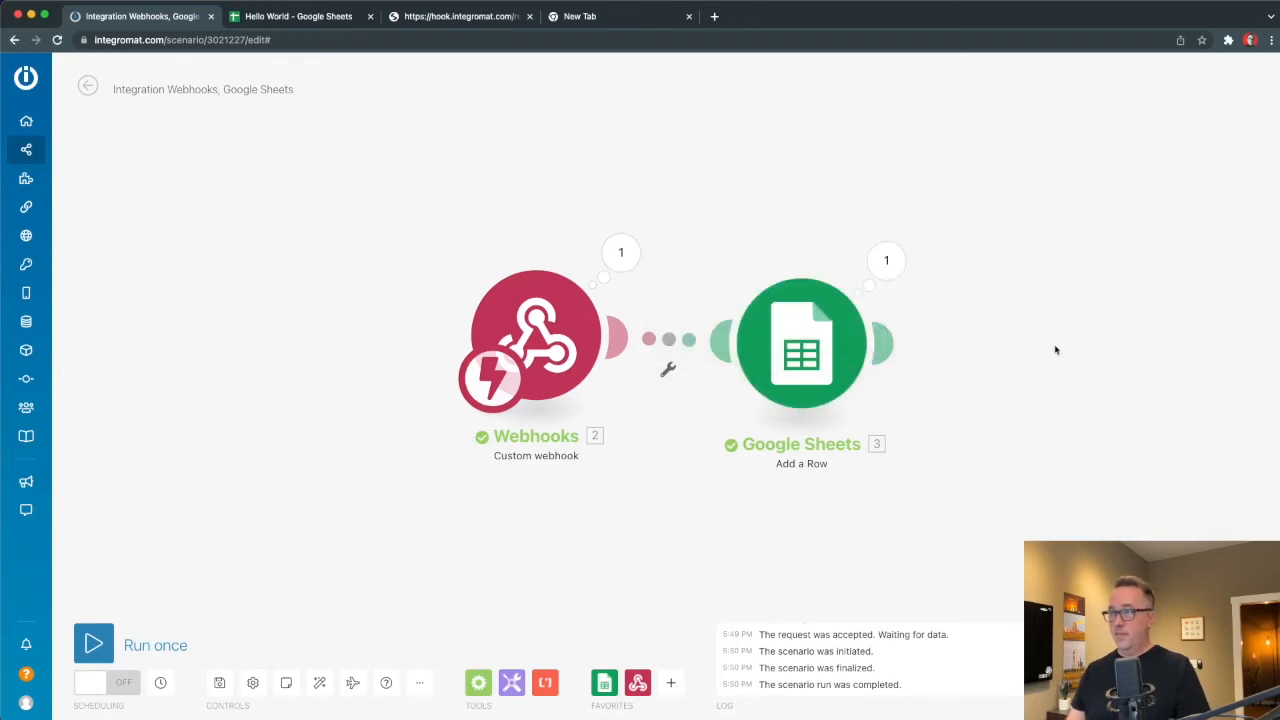
{"action": "left_click", "coordinate": [300, 20]}
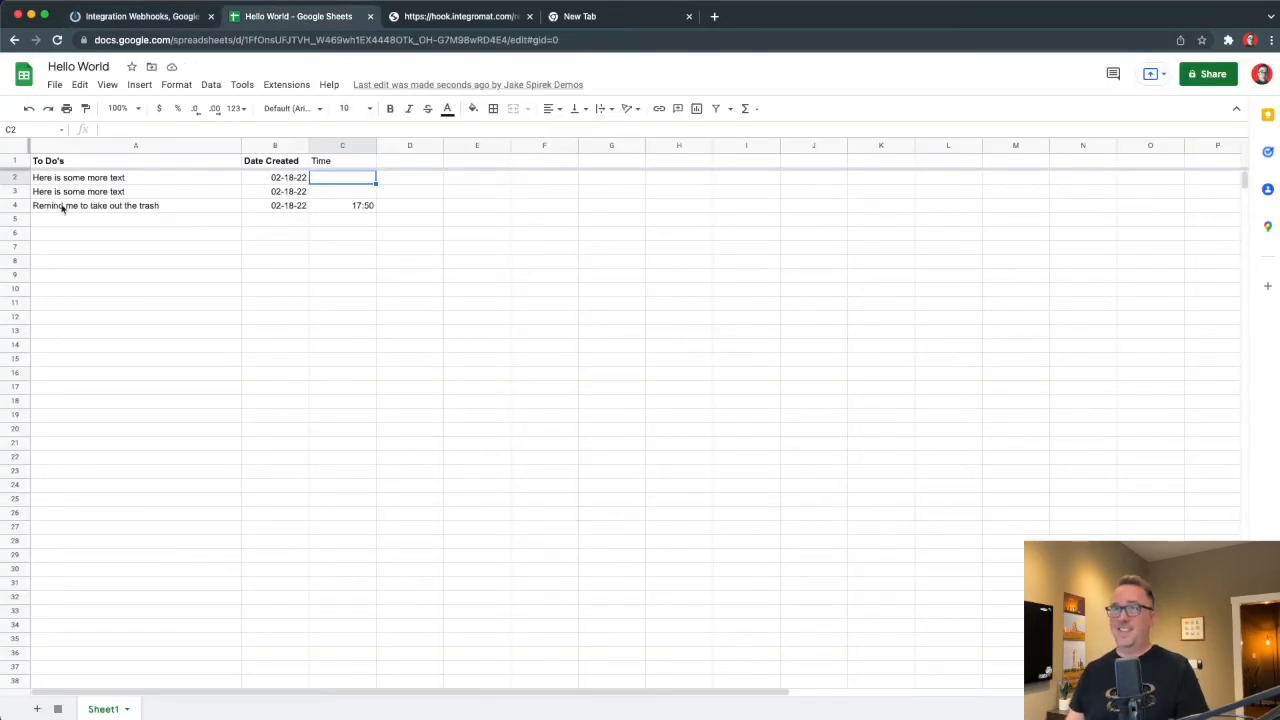
Apply the Time number format to column C so C4 shows 5:50:00 PM.
{"action": "left_click", "coordinate": [355, 205]}
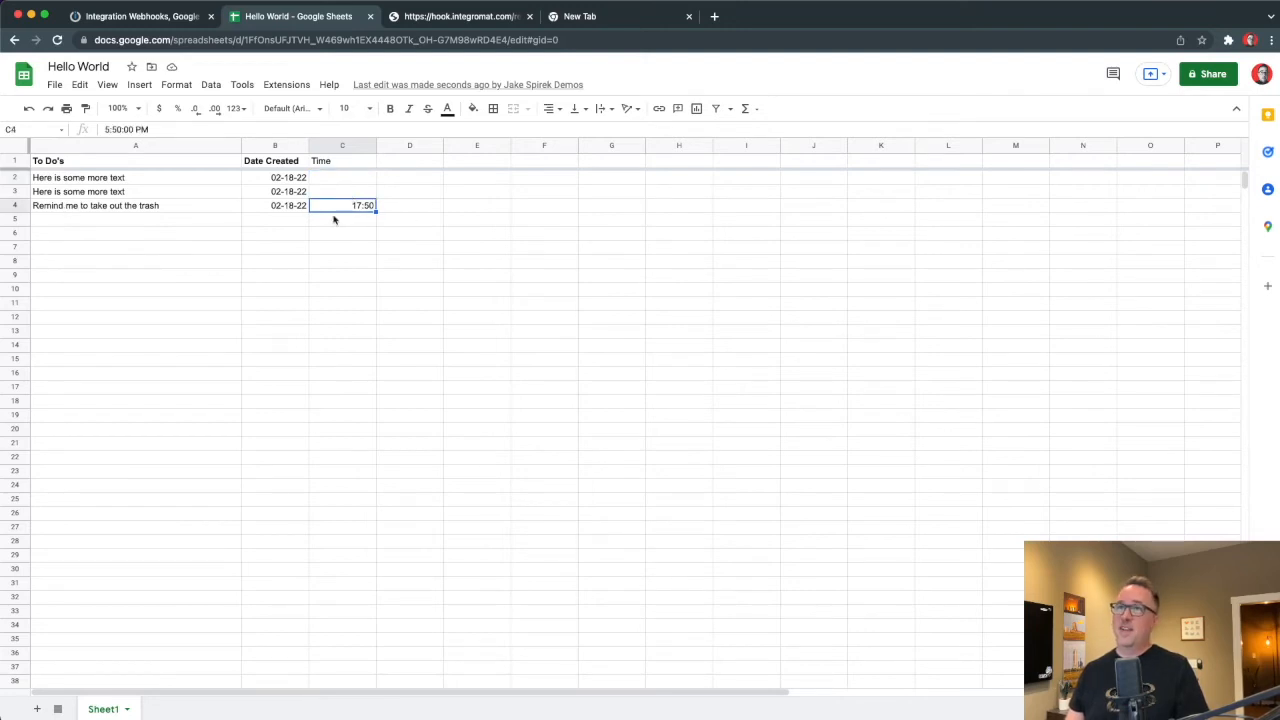
{"action": "left_click", "coordinate": [333, 145]}
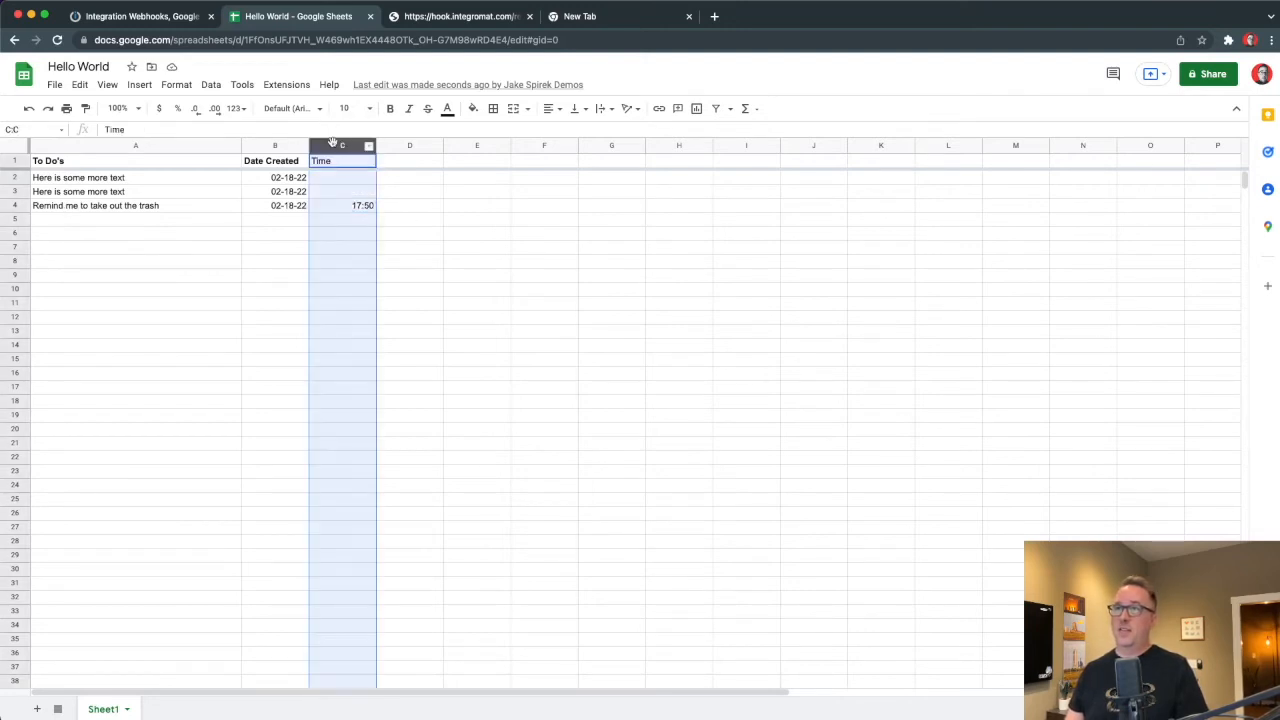
{"action": "left_click", "coordinate": [236, 108]}
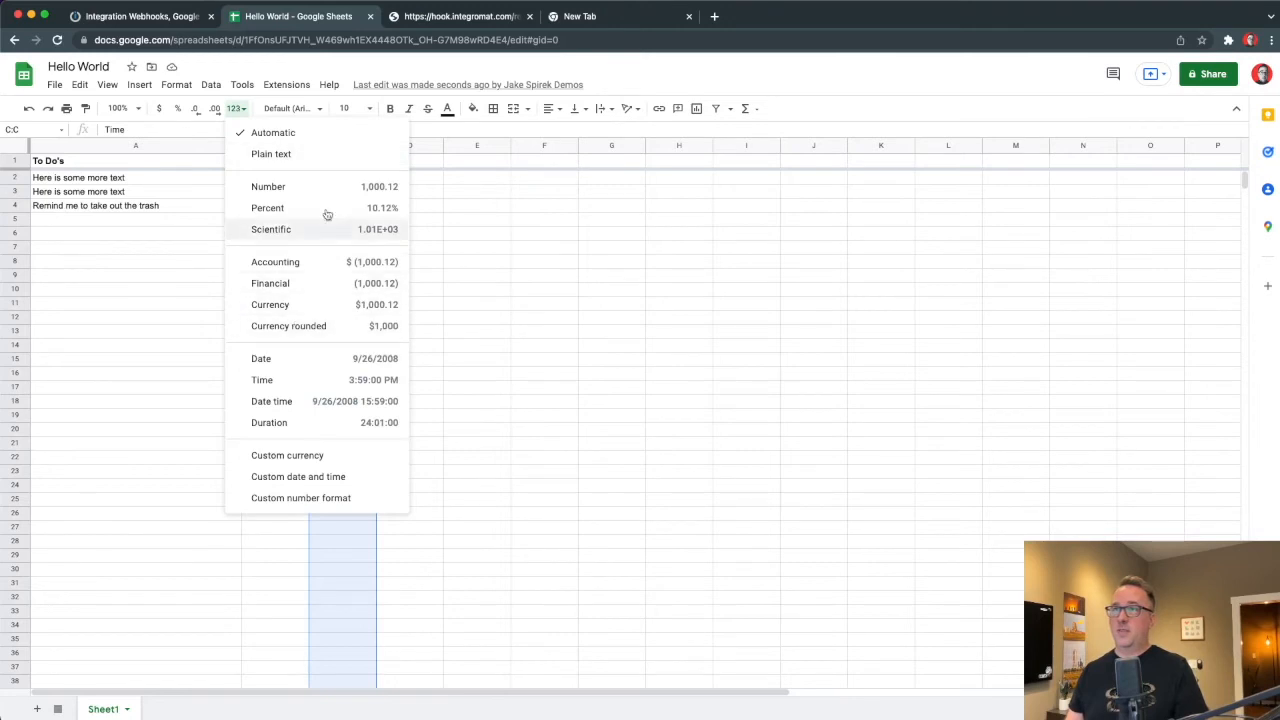
{"action": "left_click", "coordinate": [300, 380]}
{"action": "left_click", "coordinate": [594, 332]}
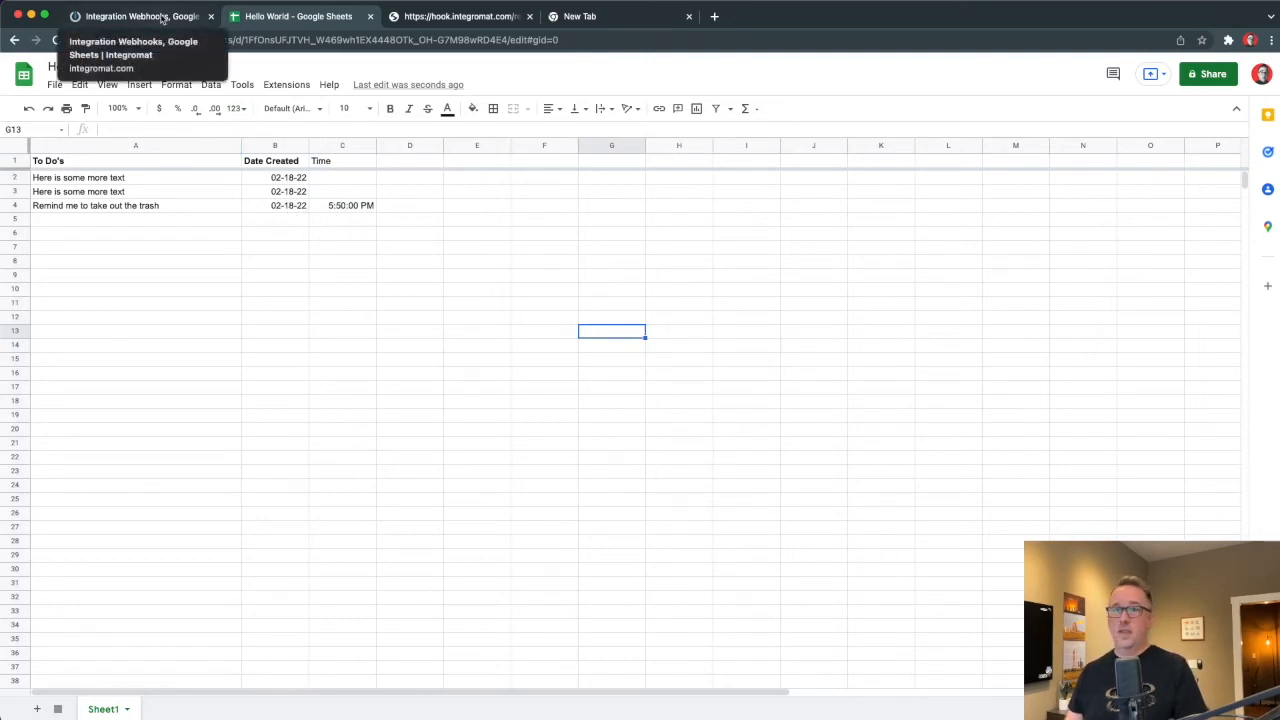
In the Google Sheets module, paste the formatDate formula into column D, then clear it.
{"action": "left_click", "coordinate": [163, 19]}
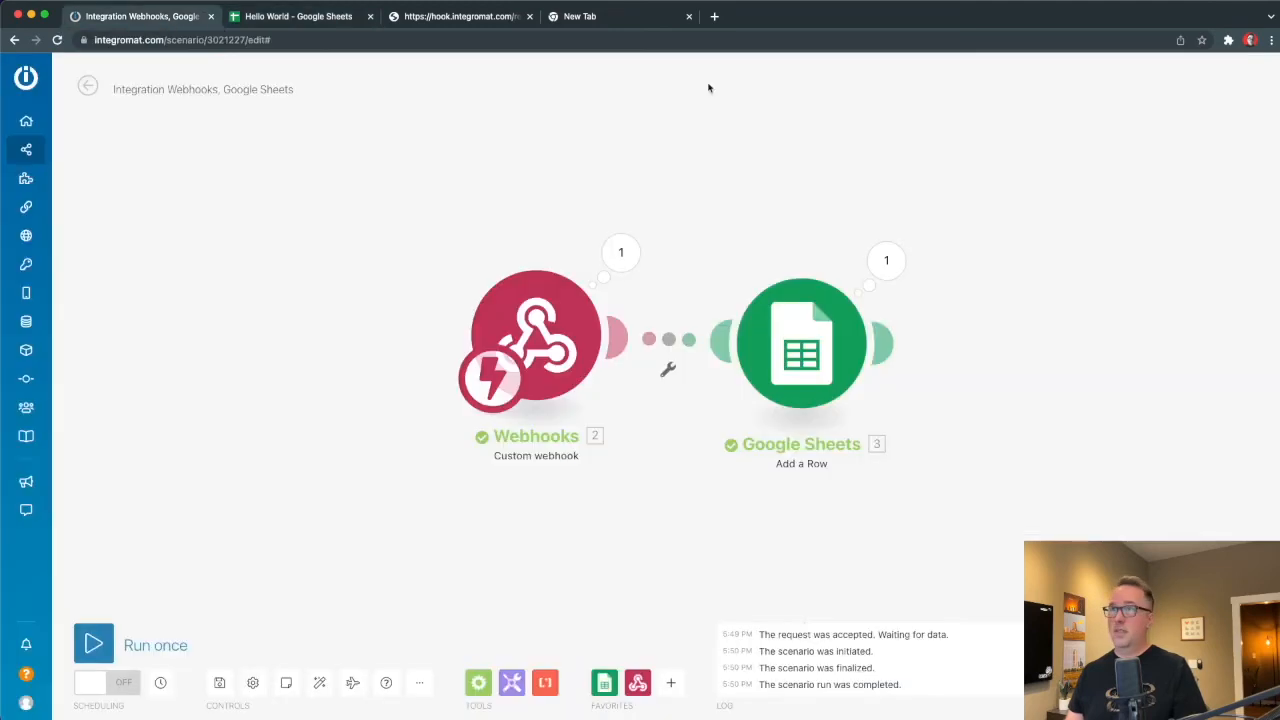
{"action": "left_click", "coordinate": [822, 300]}
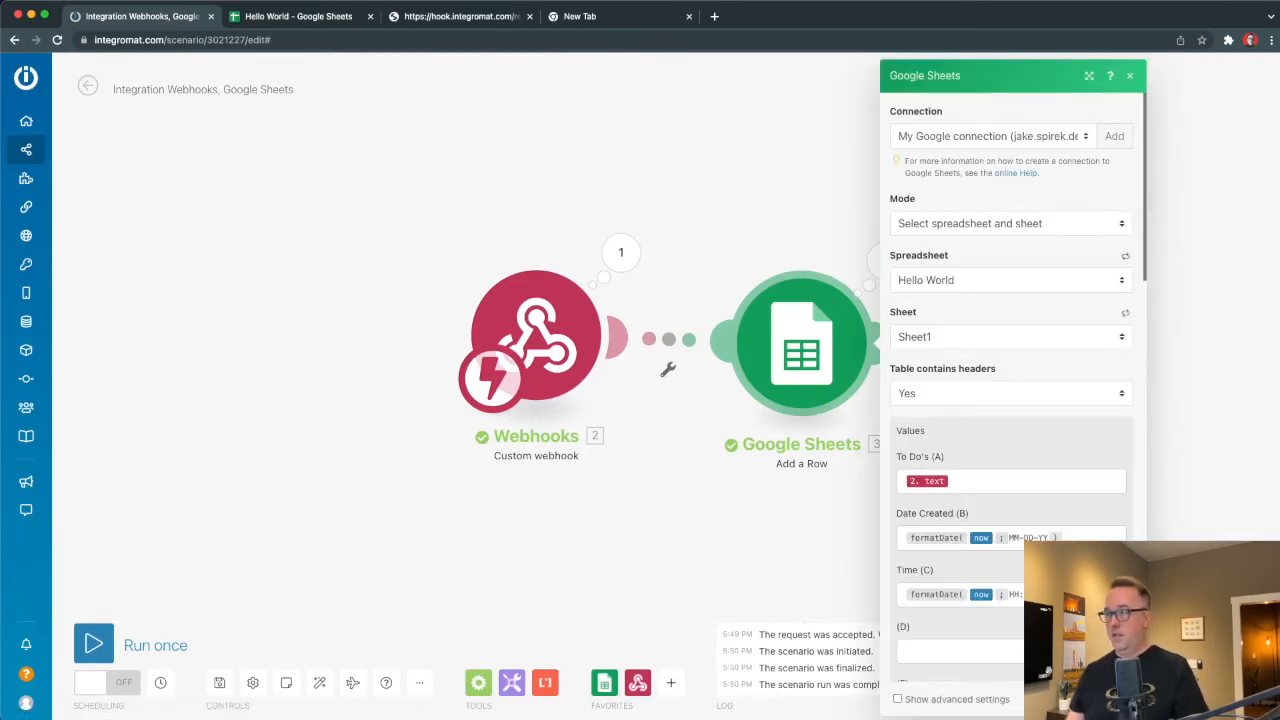
{"action": "left_click", "coordinate": [1093, 537]}
{"action": "double_click", "coordinate": [1093, 538]}
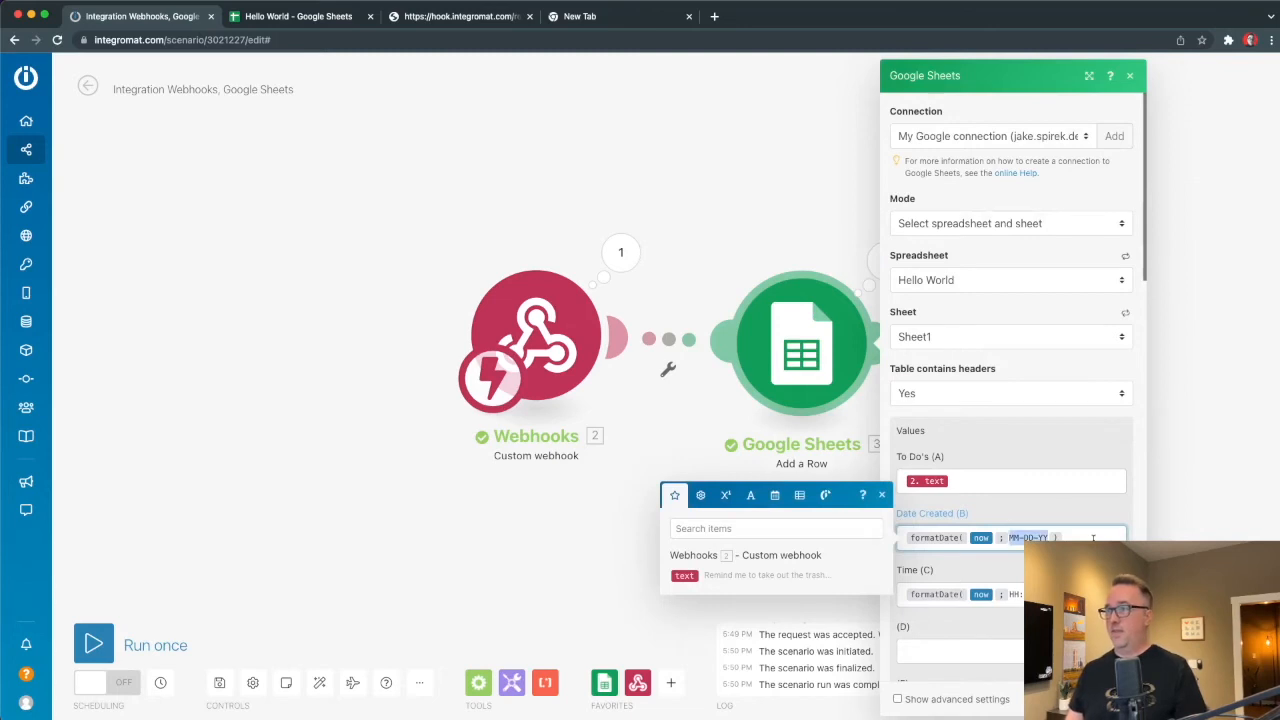
{"action": "left_click", "coordinate": [943, 650]}
{"action": "type", "text": "formatDate( now ; MM-DD-YY )"}
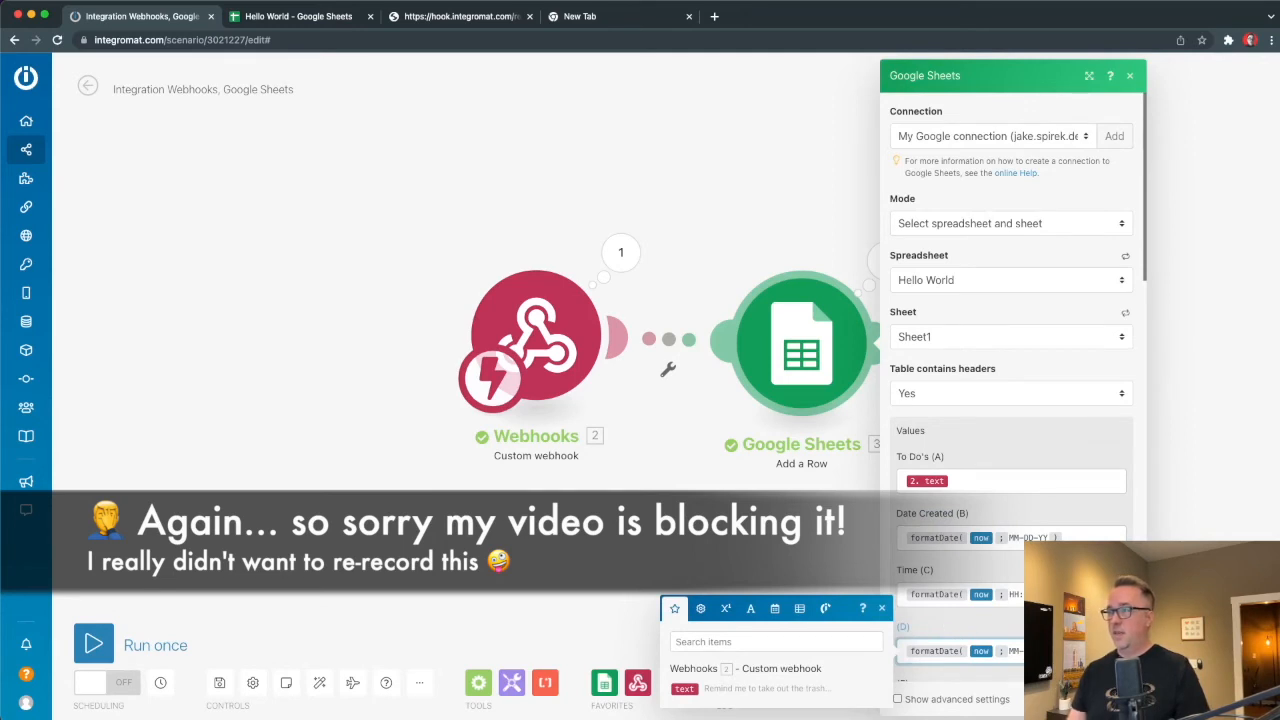
{"action": "key", "text": "super+a"}
{"action": "key", "text": "BackSpace"}
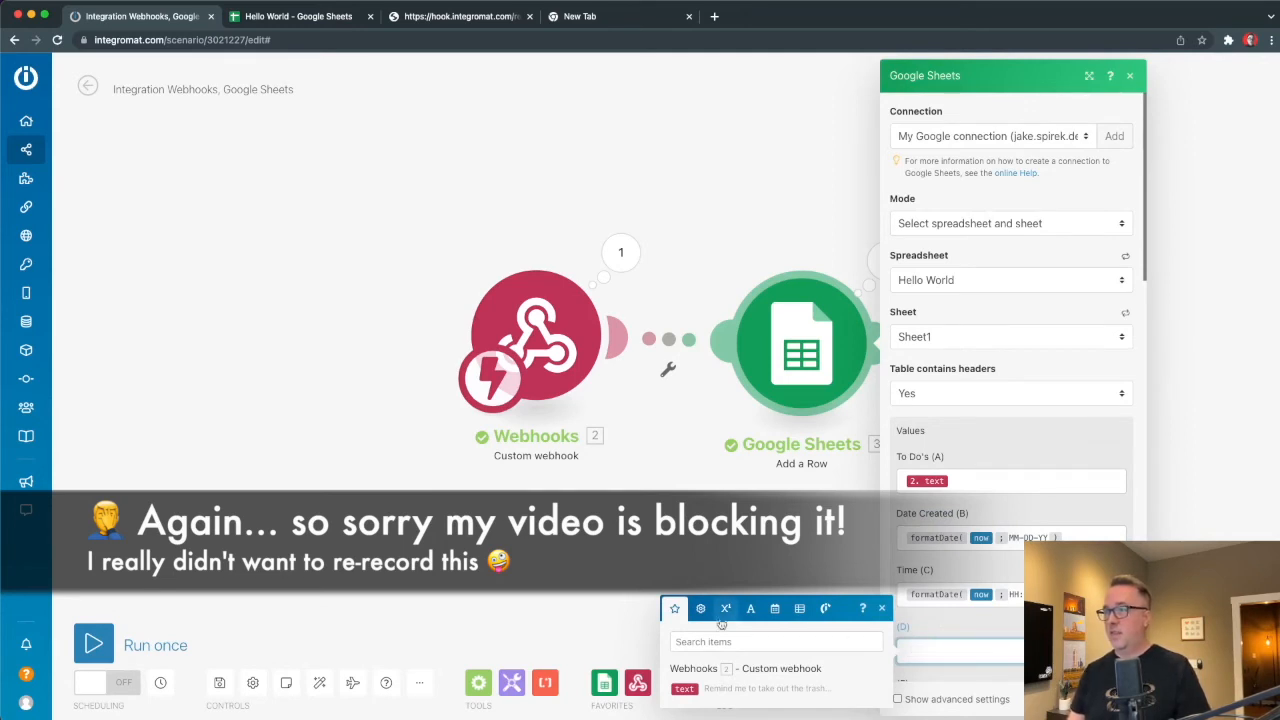
Map column D to addDays(now; 1) from the date/time functions and close the settings.
{"action": "left_click", "coordinate": [774, 608]}
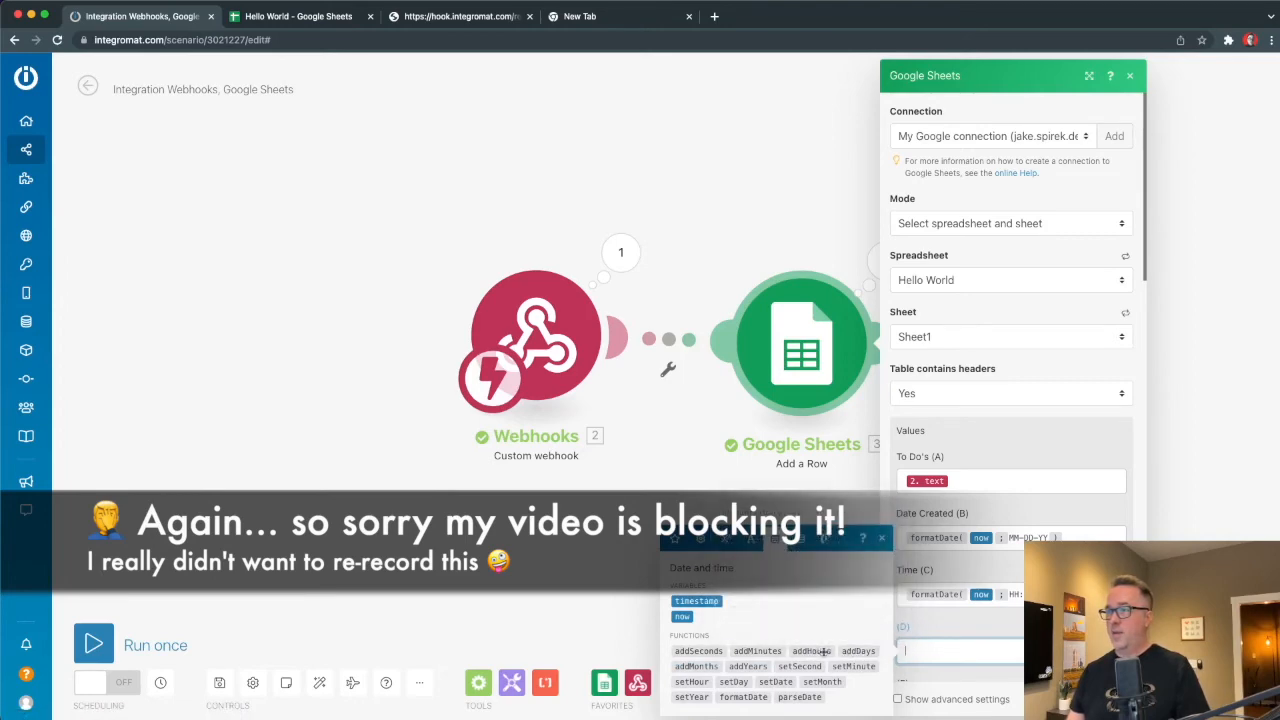
{"action": "left_click", "coordinate": [862, 651]}
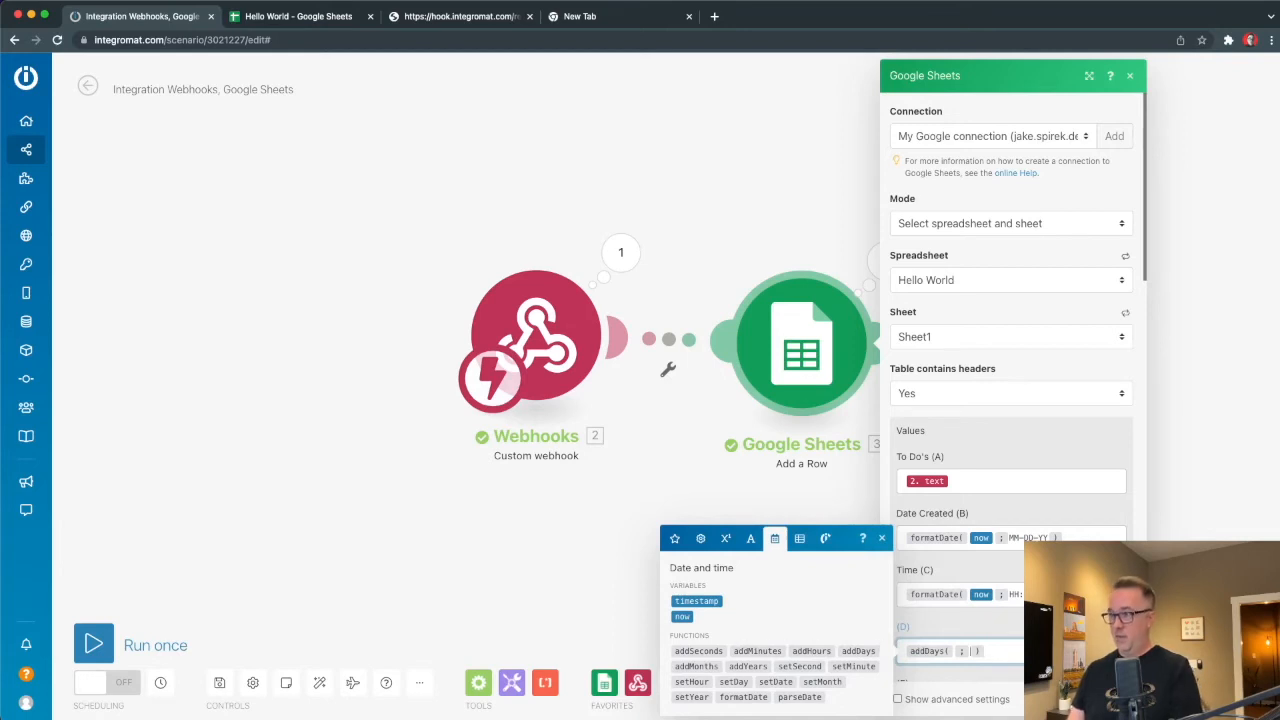
{"action": "left_click", "coordinate": [683, 616]}
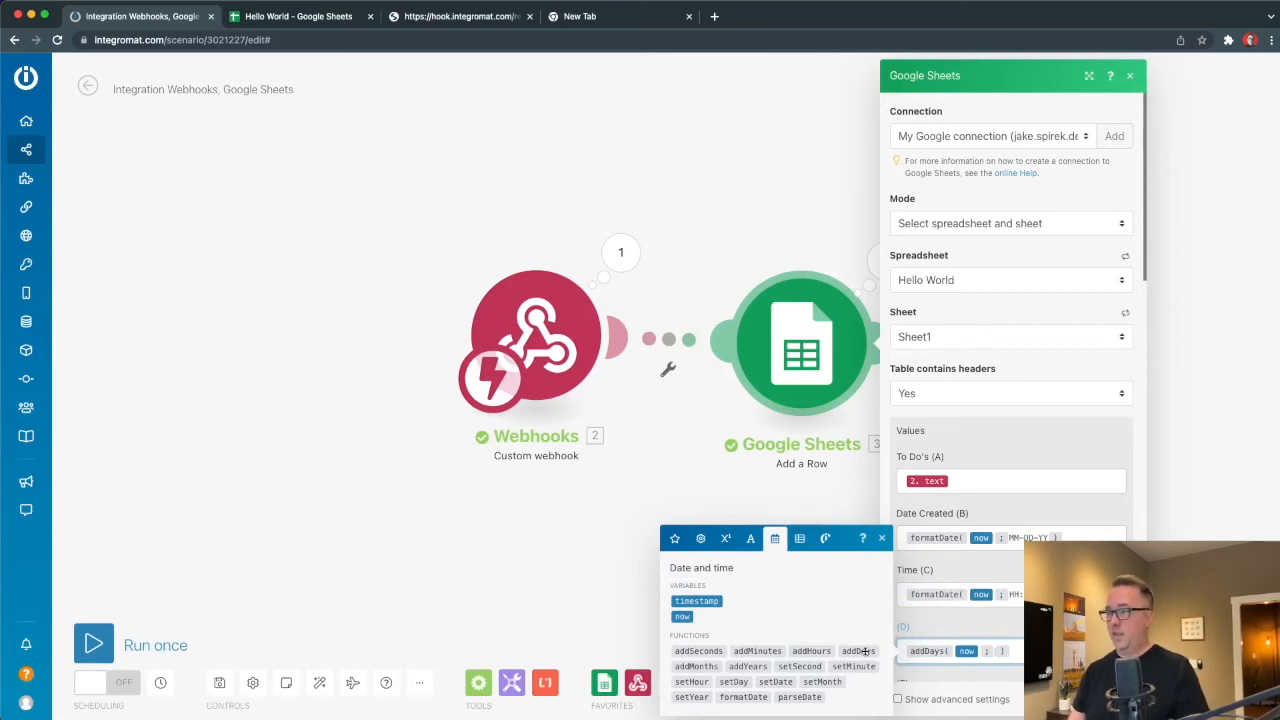
{"action": "mouse_move", "coordinate": [866, 651]}
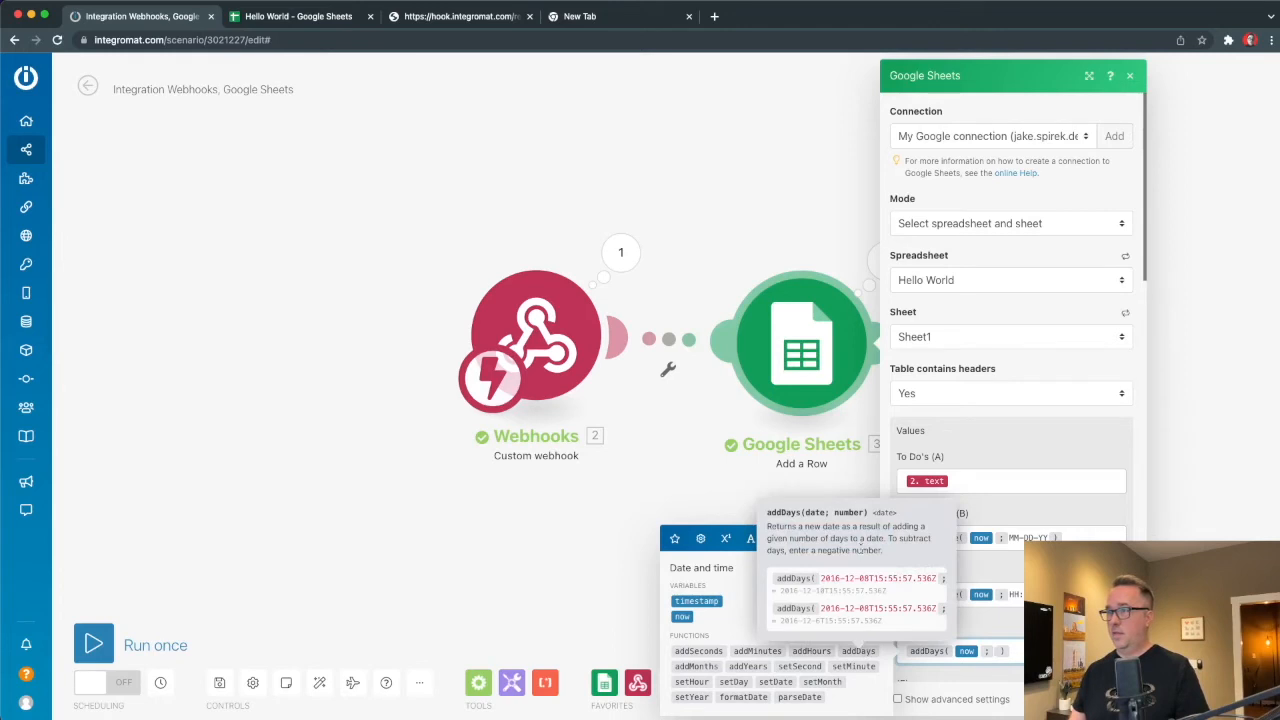
{"action": "scroll", "coordinate": [877, 578], "scroll_direction": "right", "scroll_amount": 2}
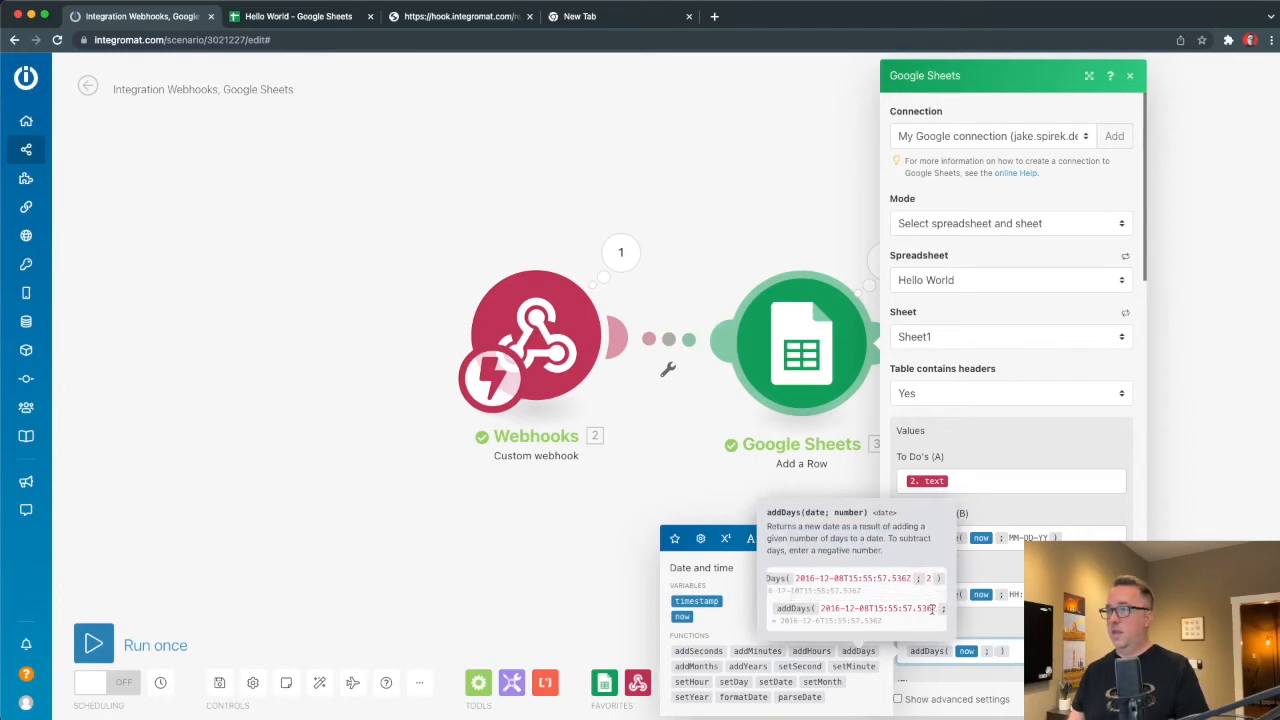
{"action": "scroll", "coordinate": [932, 610], "scroll_direction": "right", "scroll_amount": 2}
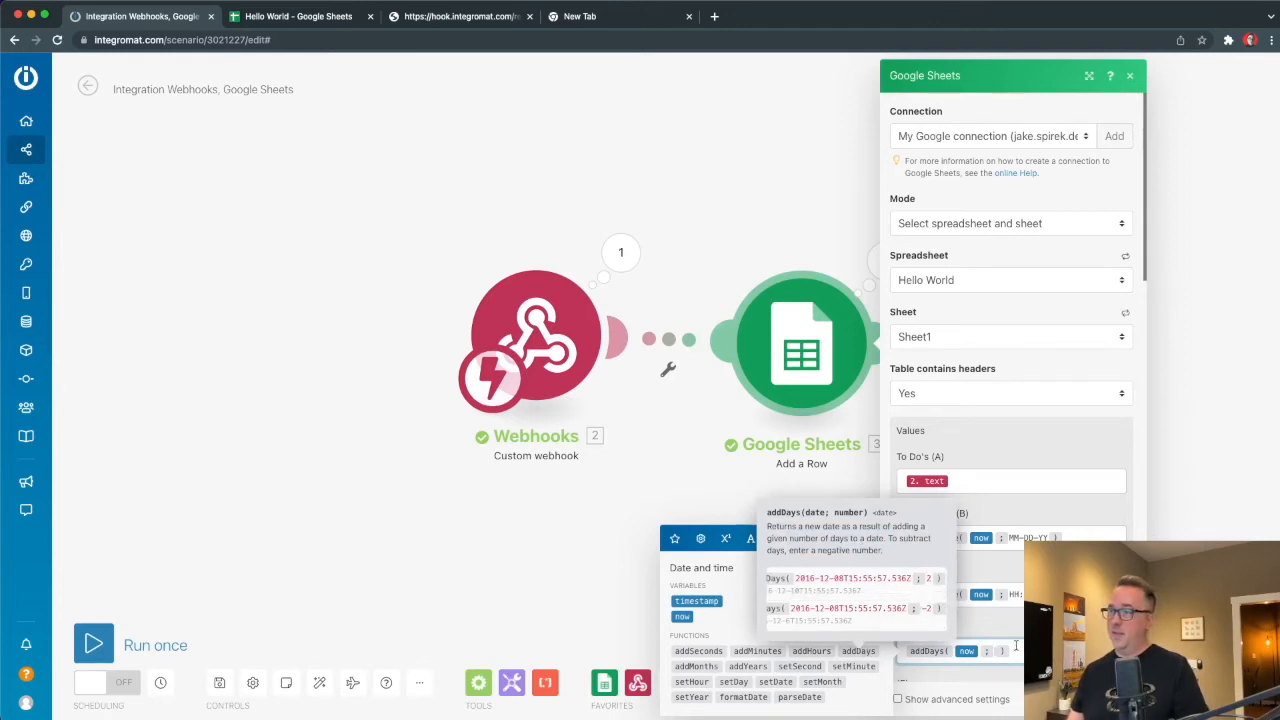
{"action": "type", "text": "1"}
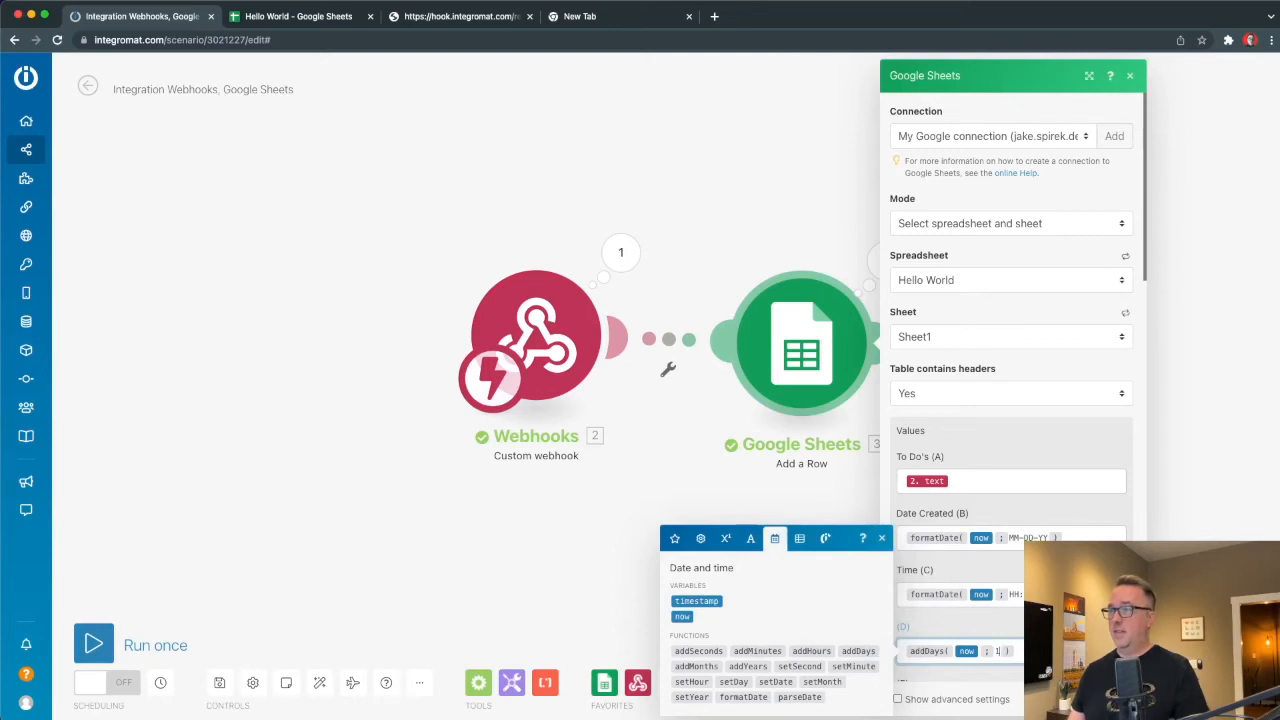
{"action": "key", "text": "Return"}
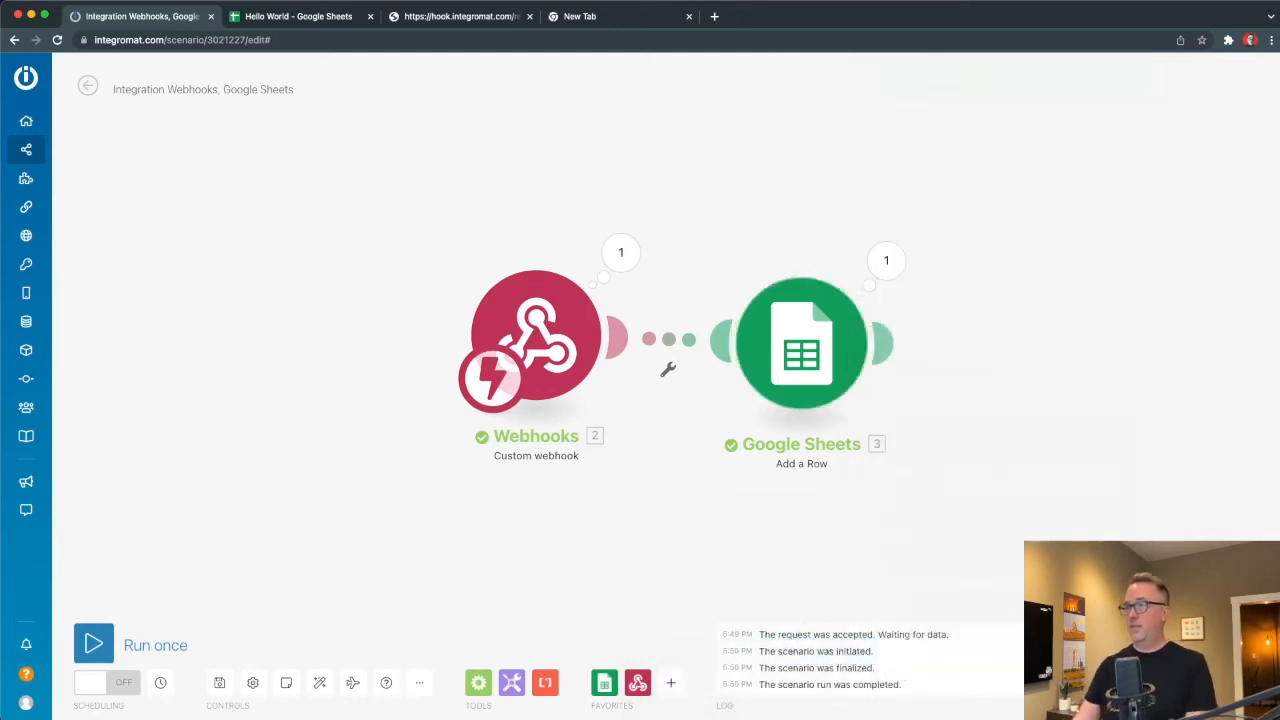
Wrap addDays(now; 1) inside the formatDate formula in column D and save the module.
{"action": "left_click", "coordinate": [811, 338]}
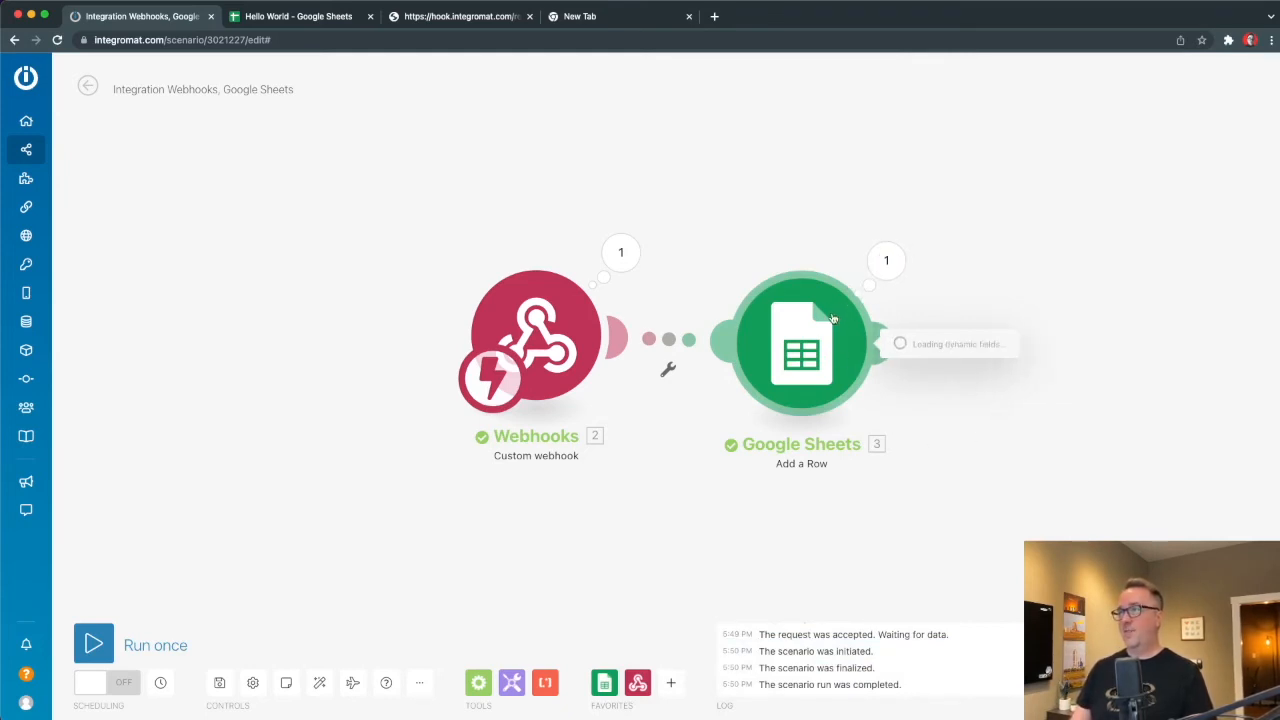
{"action": "double_click", "coordinate": [1097, 537]}
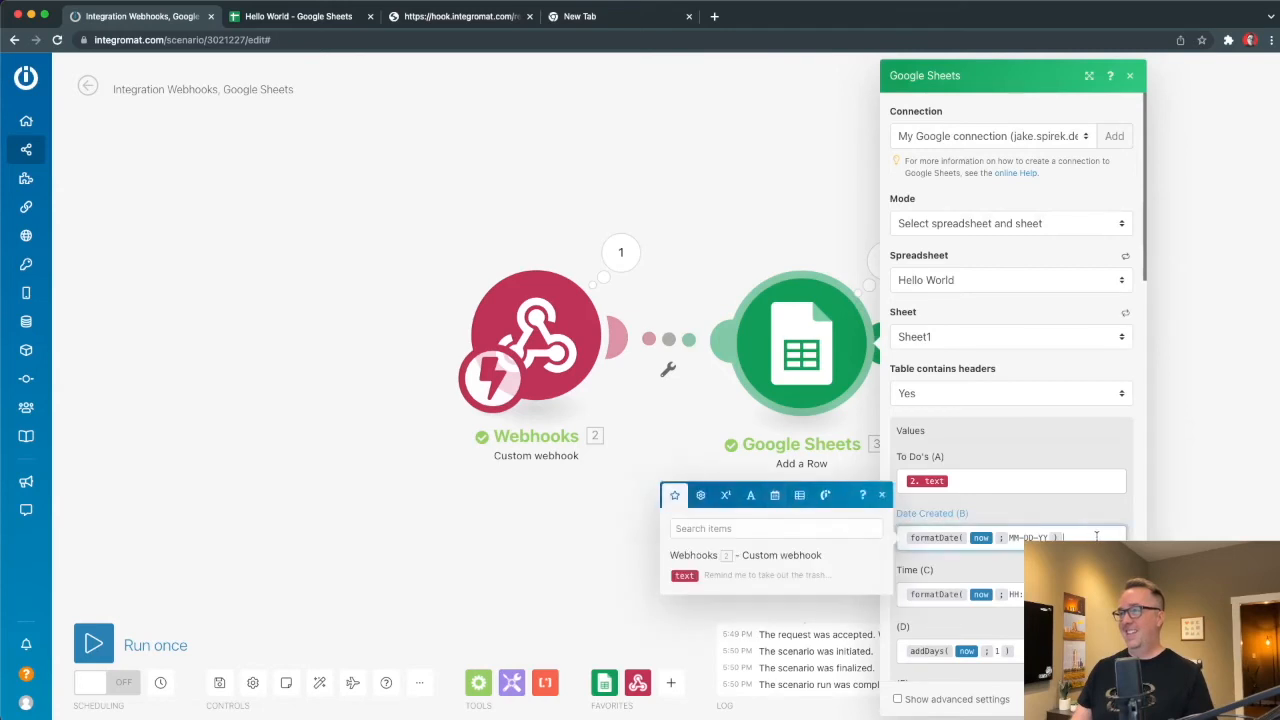
{"action": "left_click", "coordinate": [1040, 651]}
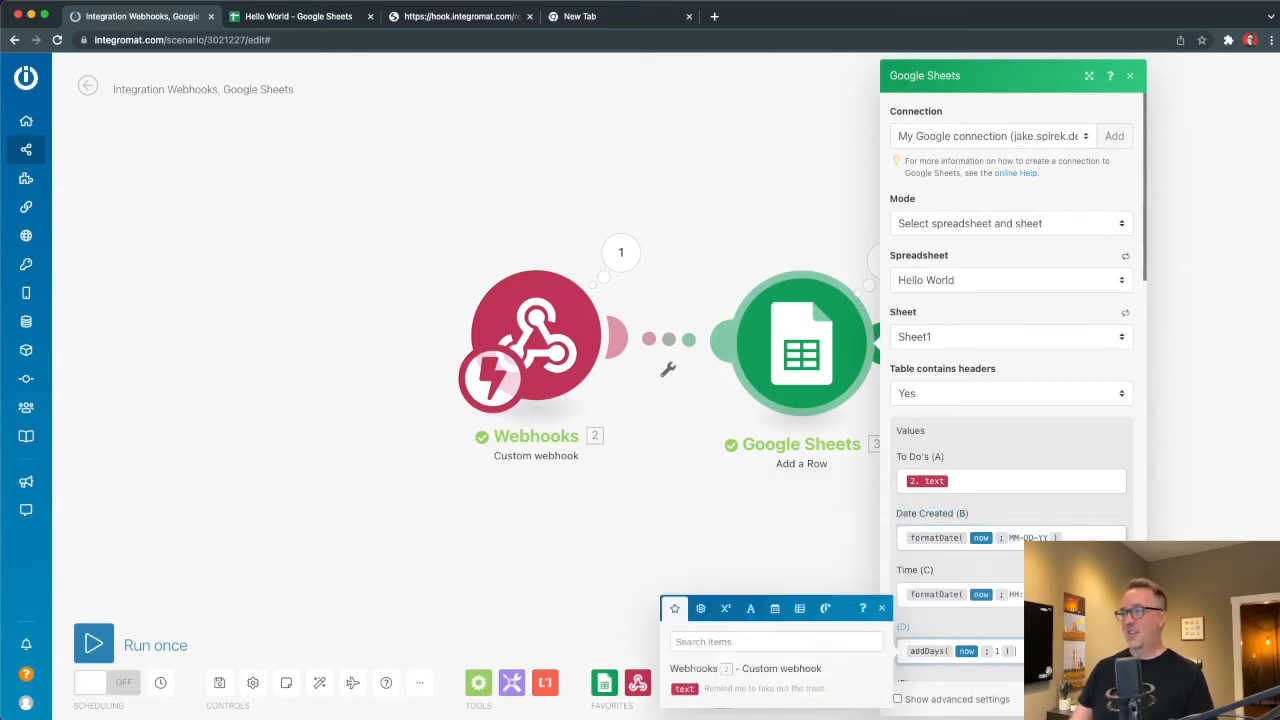
{"action": "type", "text": "formatDate(now;MM-DD-YY)"}
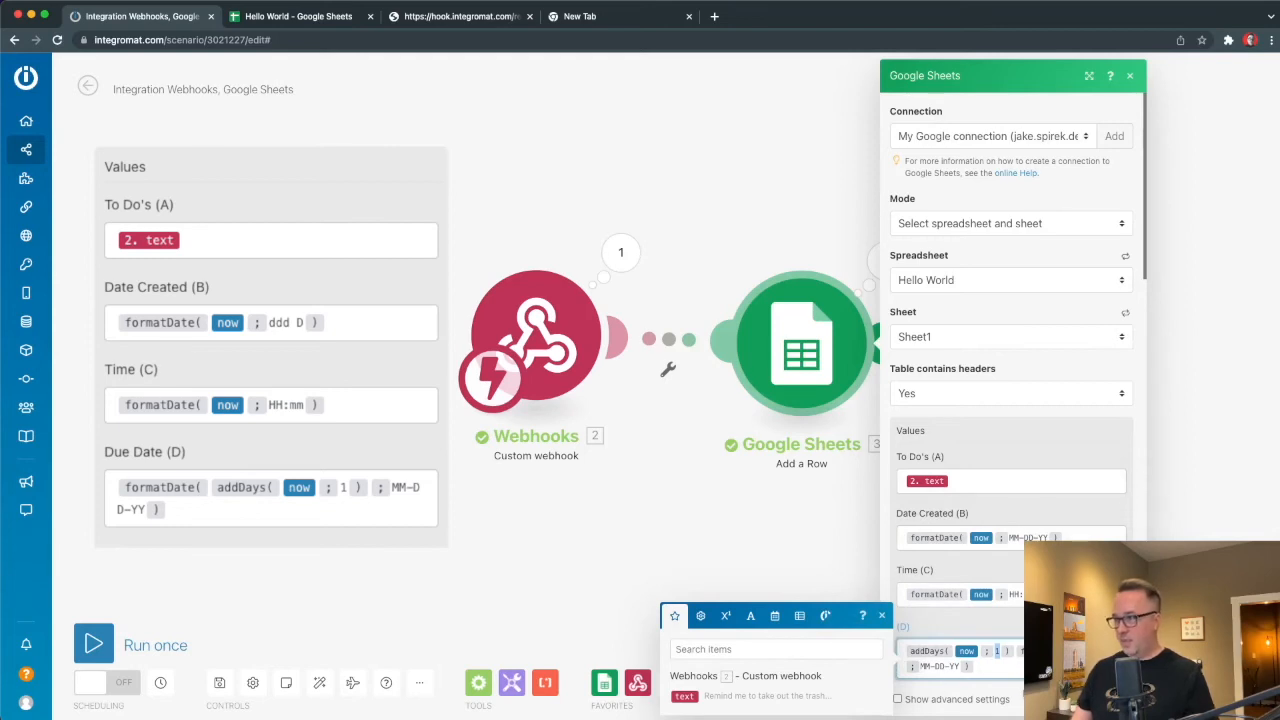
{"action": "key", "text": "super+x"}
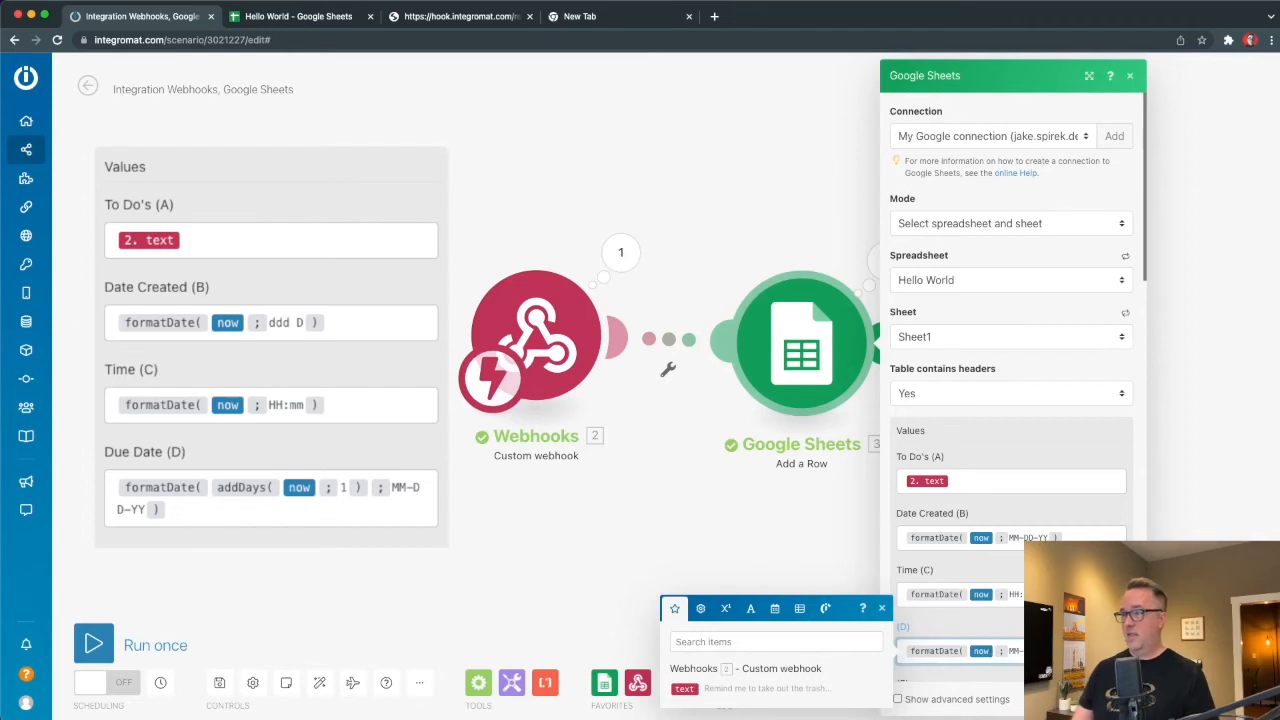
{"action": "key", "text": "BackSpace"}
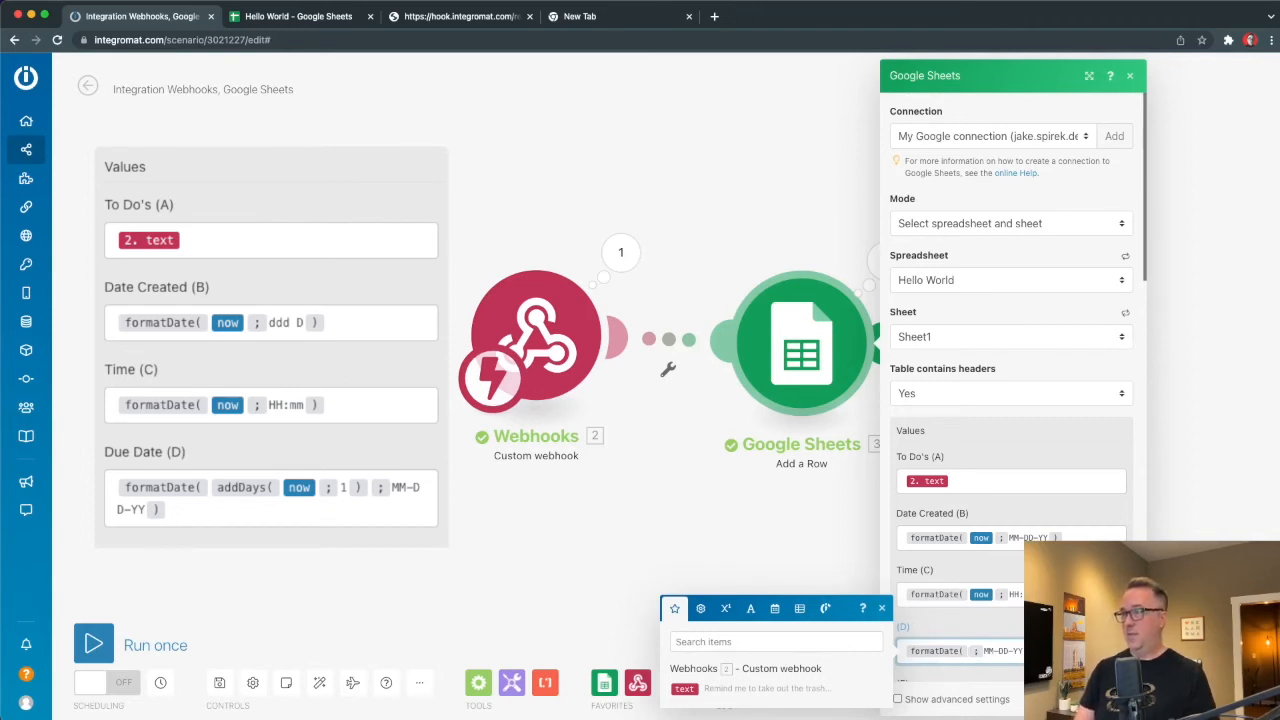
{"action": "key", "text": "super+v"}
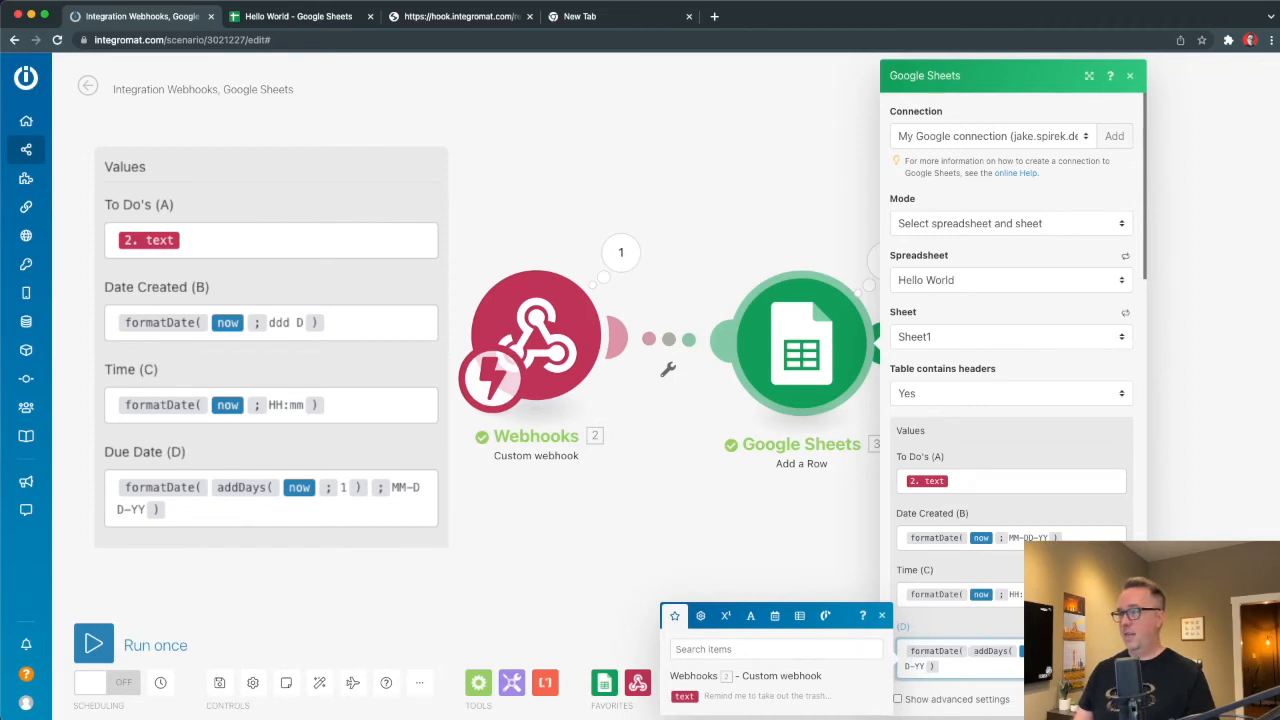
{"action": "left_click", "coordinate": [1114, 699]}
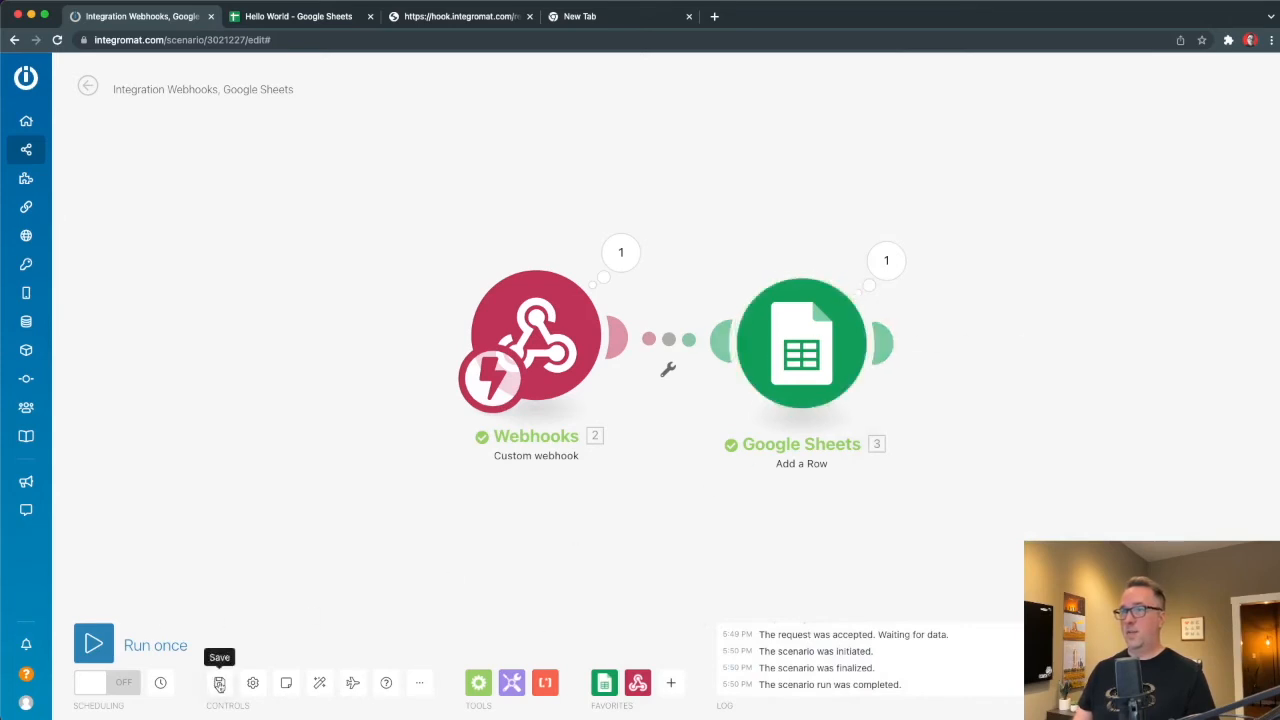
Enter 'Due Date' as the header in cell D1 of the Hello World sheet.
{"action": "left_click", "coordinate": [305, 18]}
{"action": "left_click", "coordinate": [413, 160]}
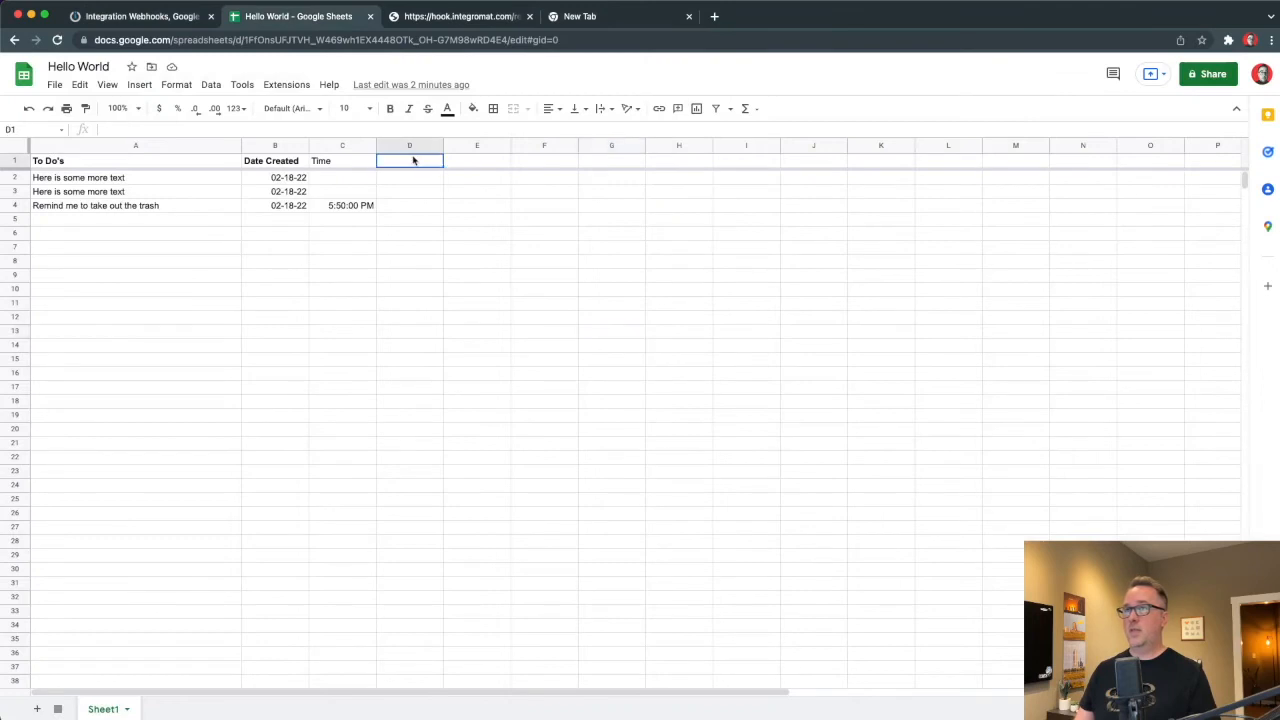
{"action": "type", "text": "Due D"}
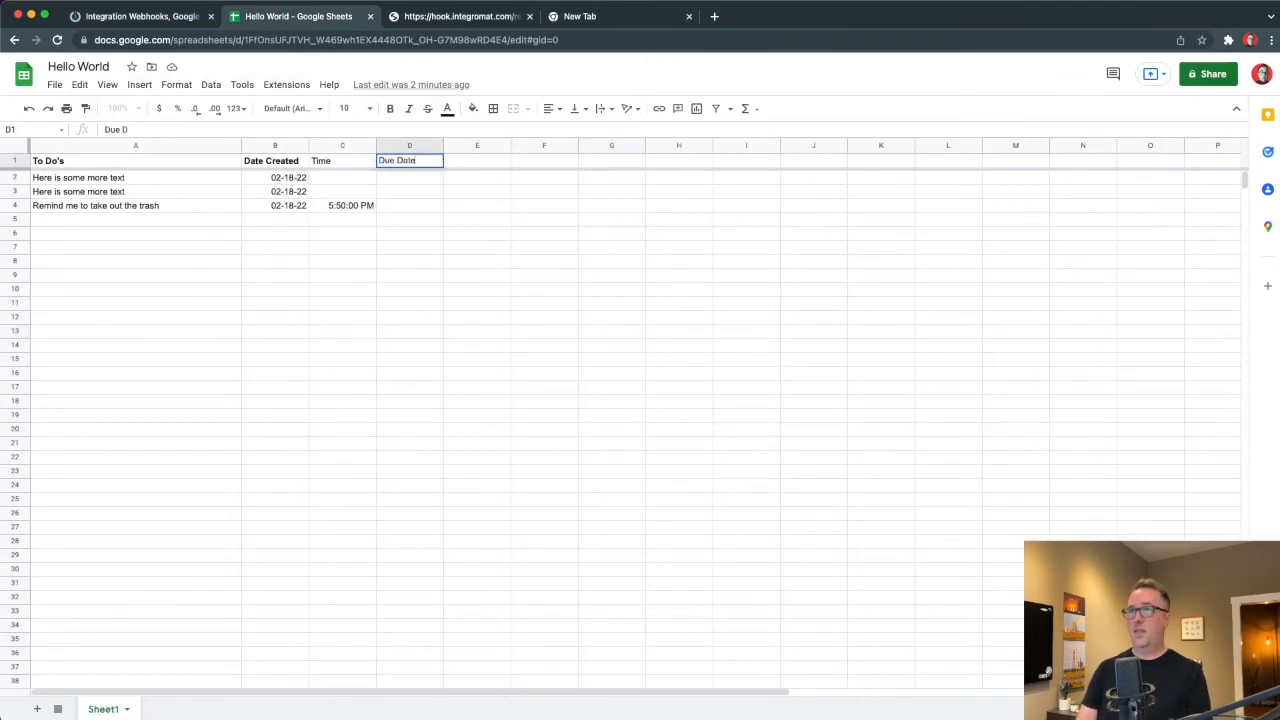
{"action": "type", "text": "ate"}
{"action": "key", "text": "Return"}
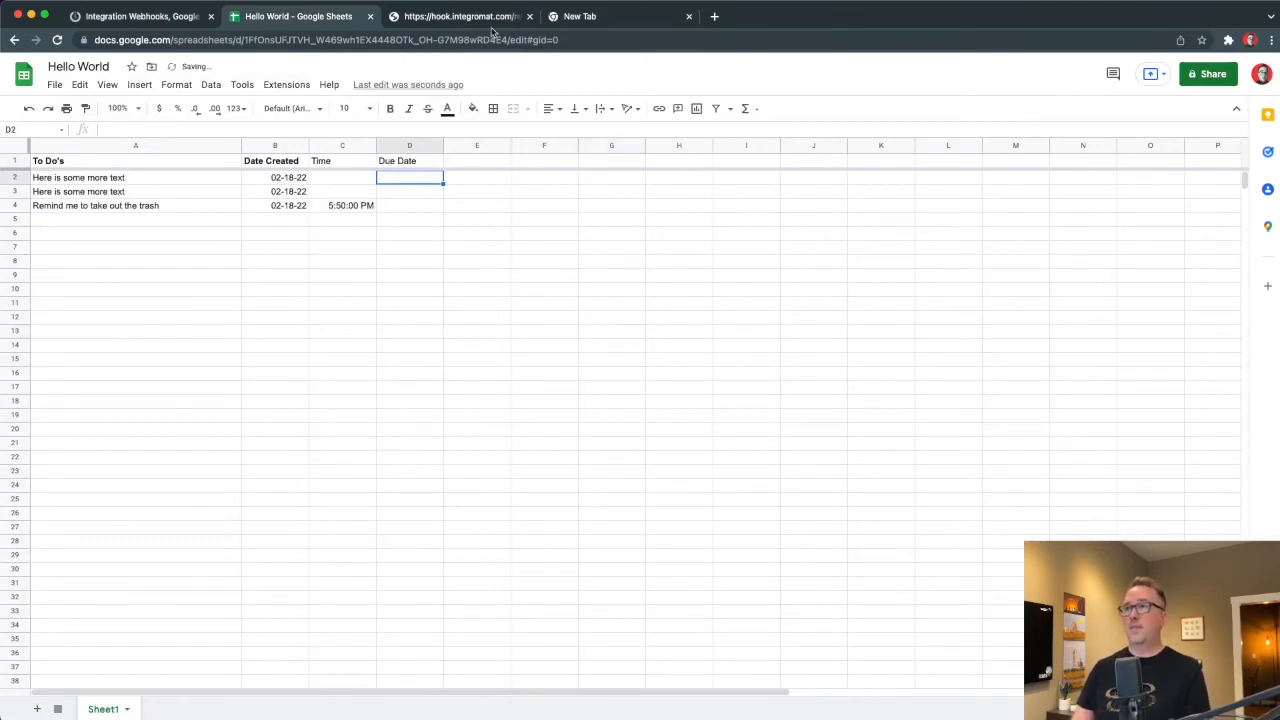
{"action": "left_click", "coordinate": [458, 17]}
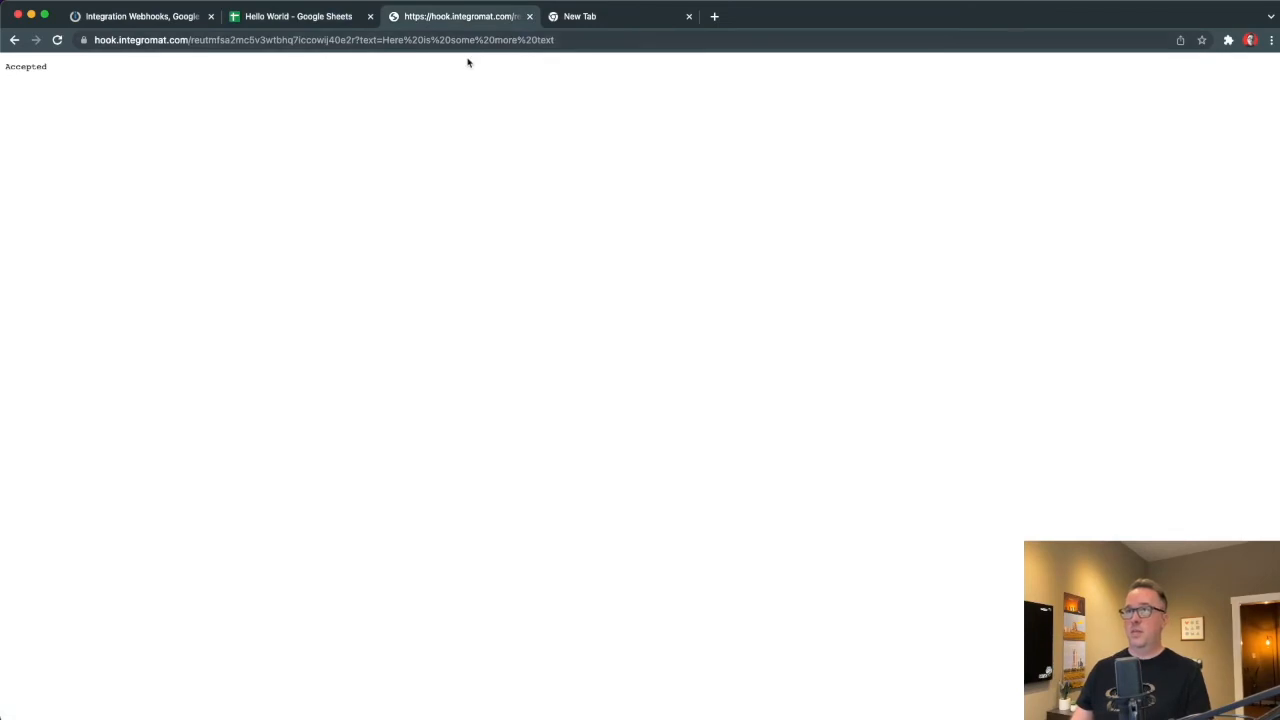
Run the webhook-to-Google Sheets scenario once so it waits for incoming data.
{"action": "left_click", "coordinate": [122, 20]}
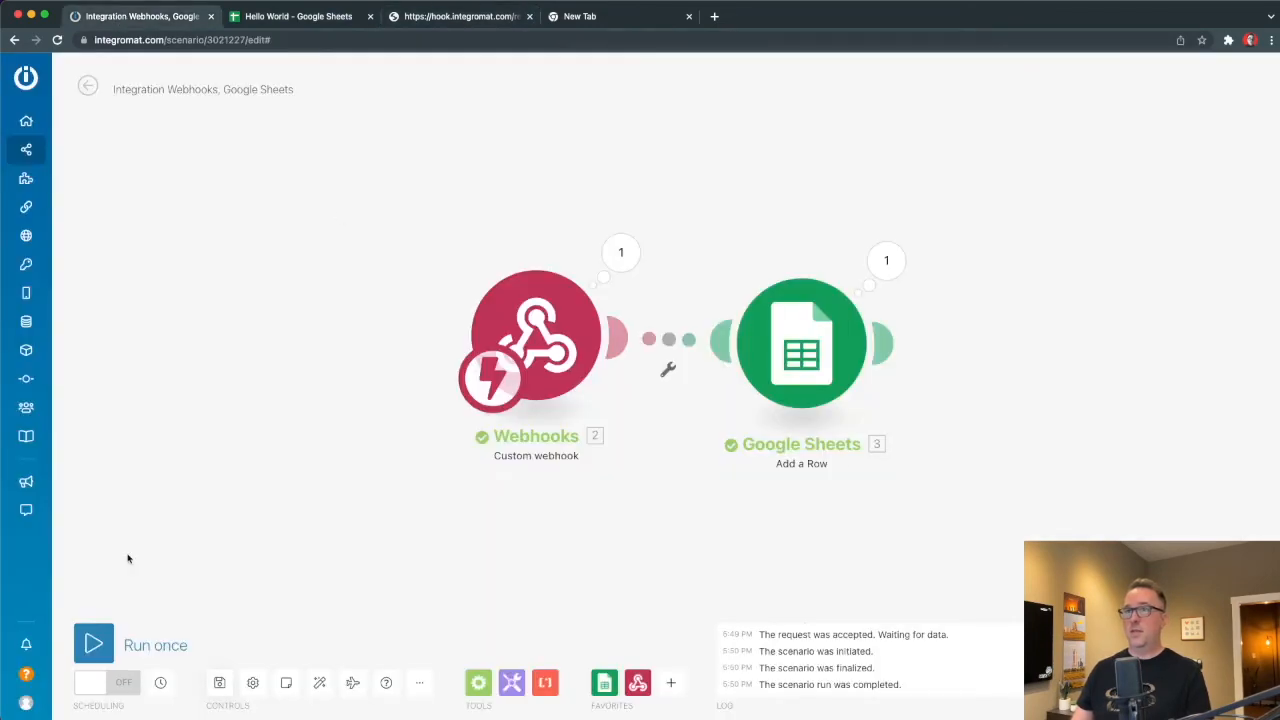
{"action": "left_click", "coordinate": [100, 645]}
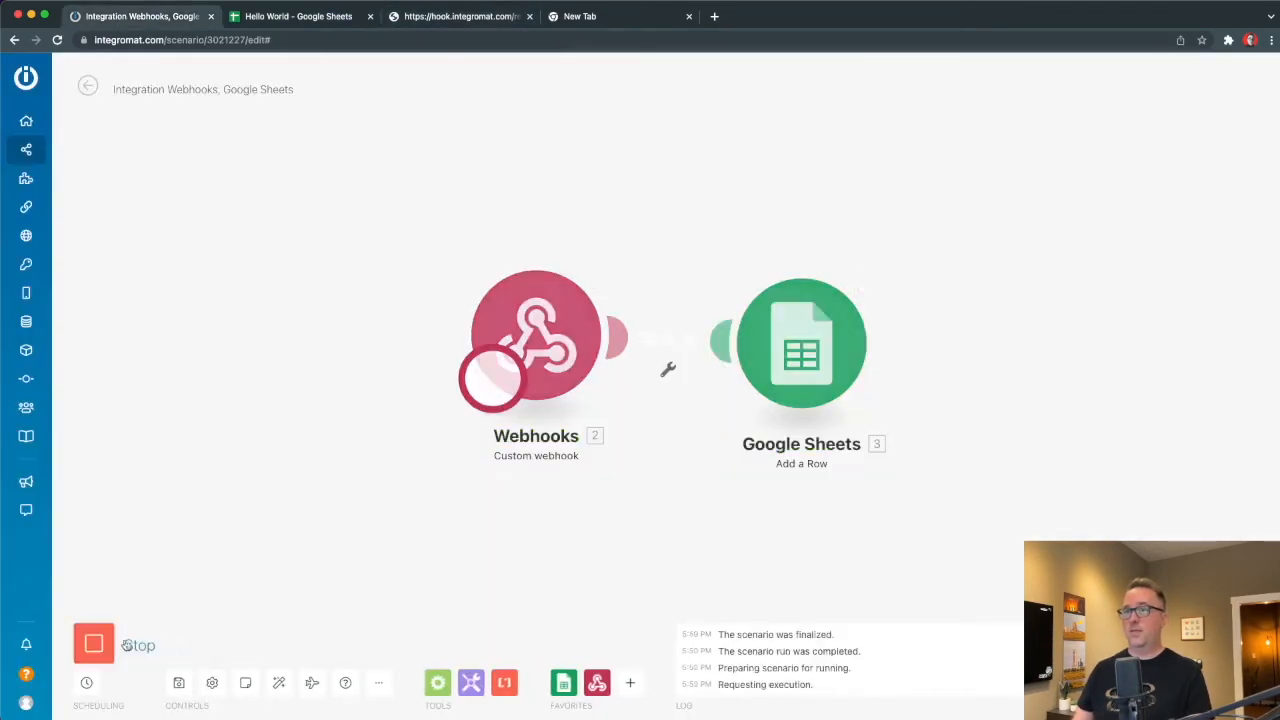
{"action": "mouse_move", "coordinate": [90, 660]}
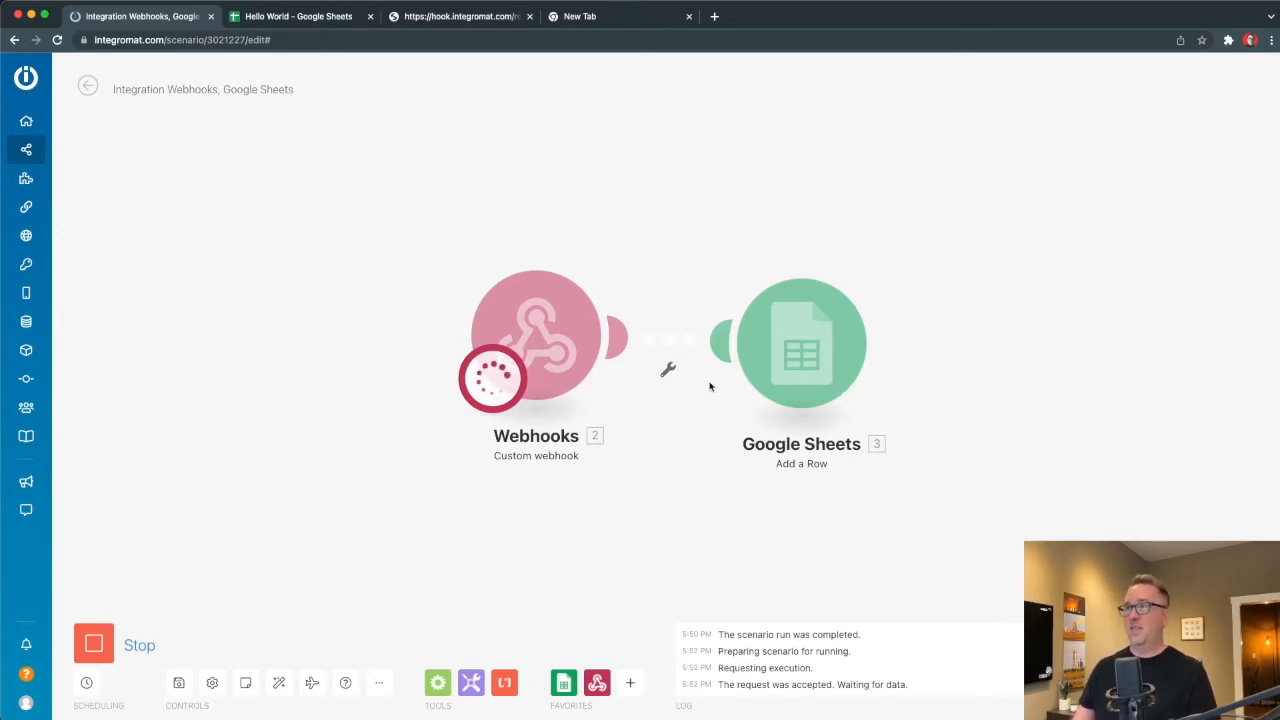
{"action": "left_click", "coordinate": [330, 17]}
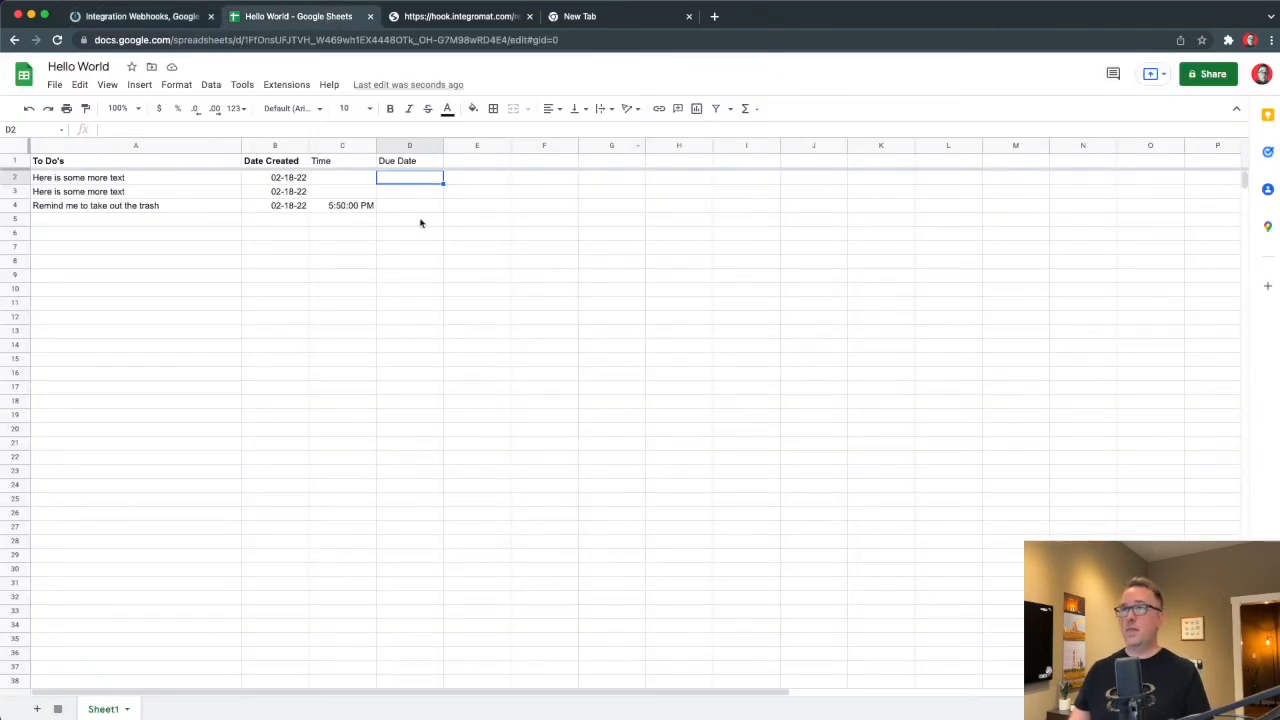
Resend the webhook URL and verify row 5 shows time 5:53:00 PM and due date 02-19-22.
{"action": "left_click", "coordinate": [480, 18]}
{"action": "left_click", "coordinate": [458, 40]}
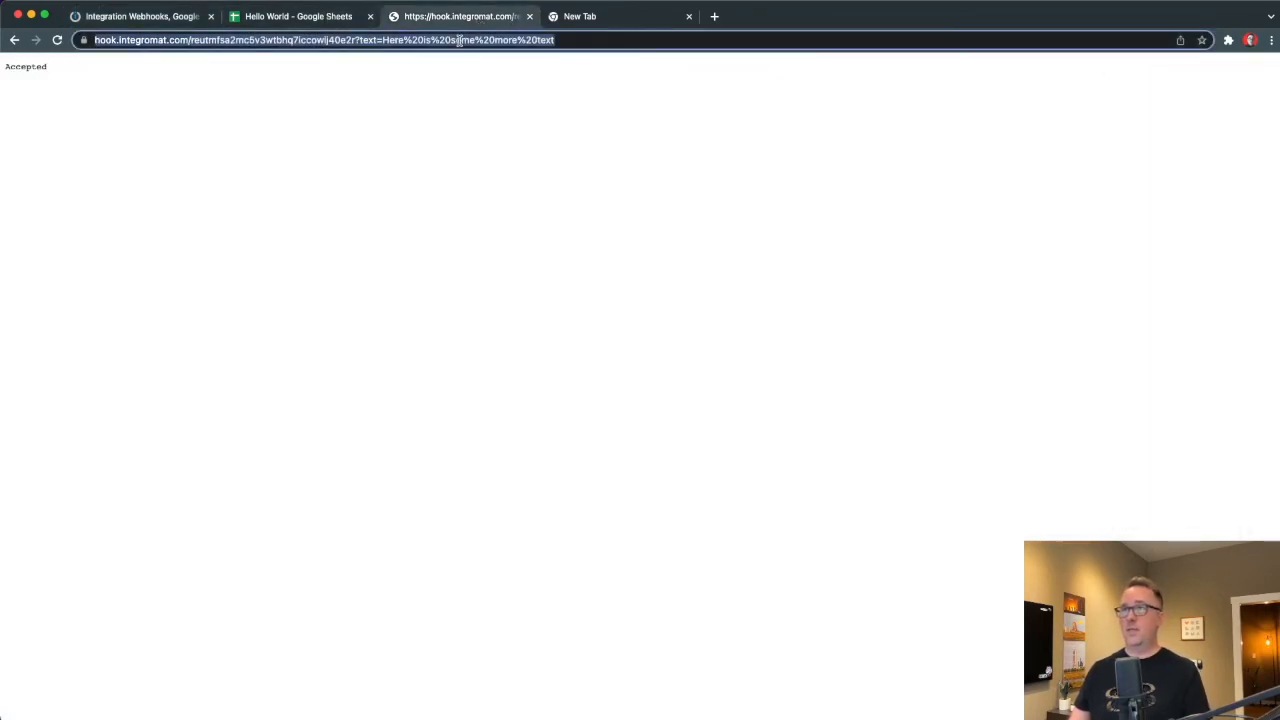
{"action": "key", "text": "Return"}
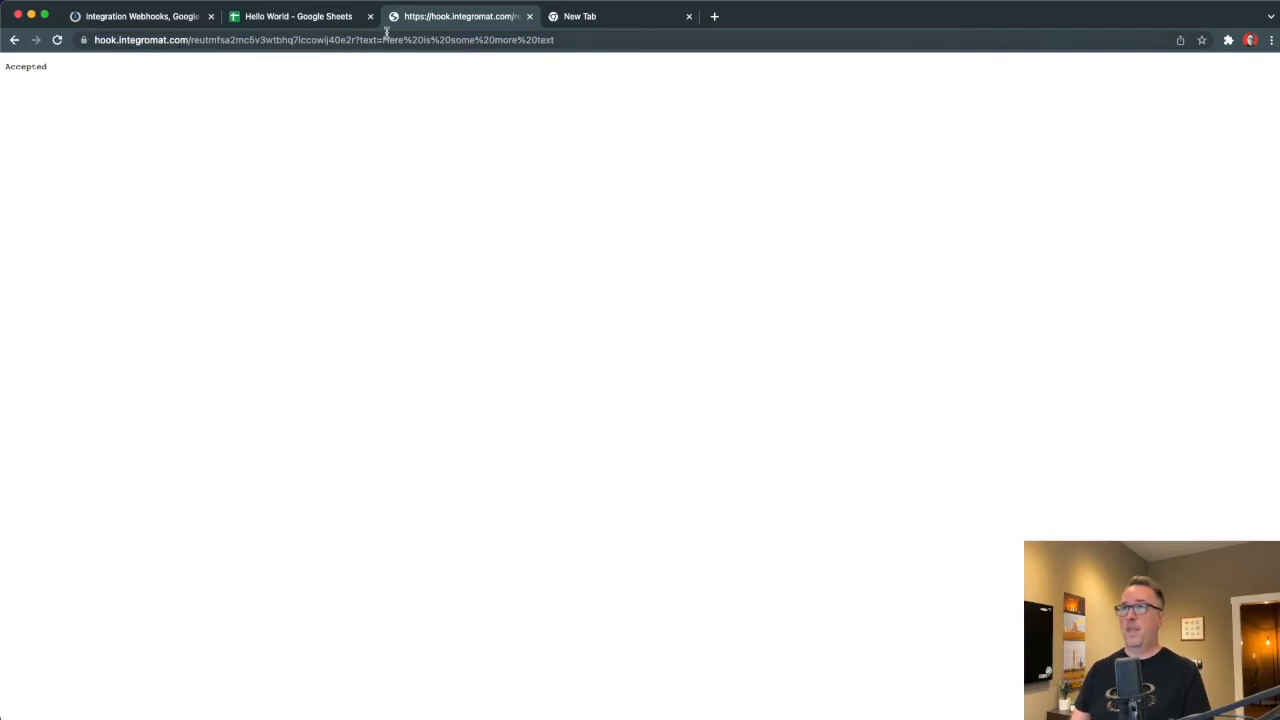
{"action": "left_click", "coordinate": [258, 26]}
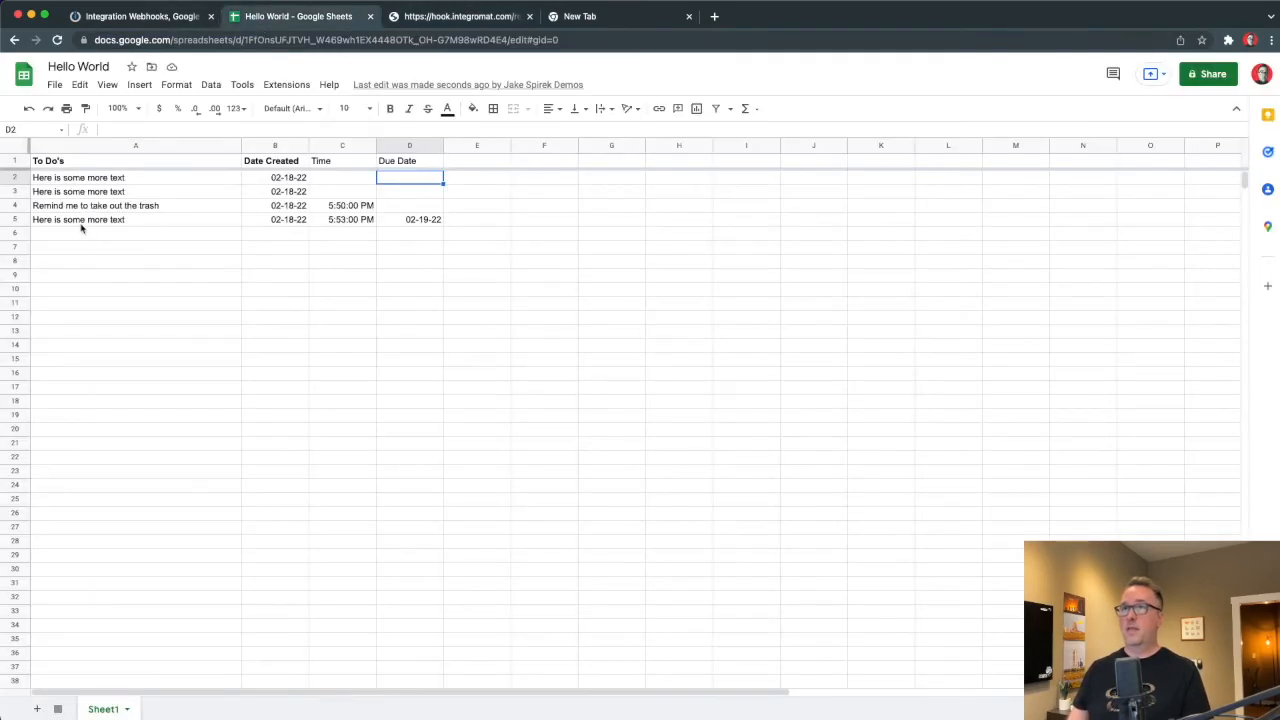
{"action": "left_click_drag", "start_coordinate": [110, 220], "coordinate": [429, 220]}
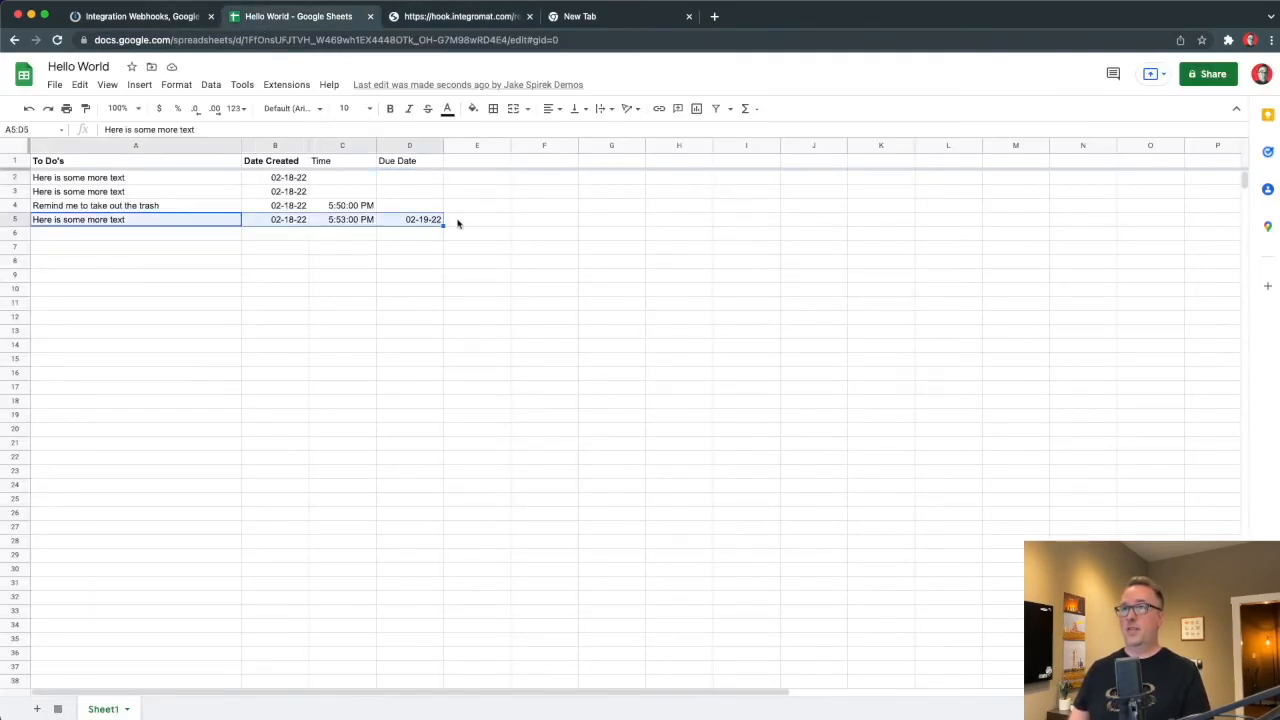
{"action": "left_click", "coordinate": [410, 222]}
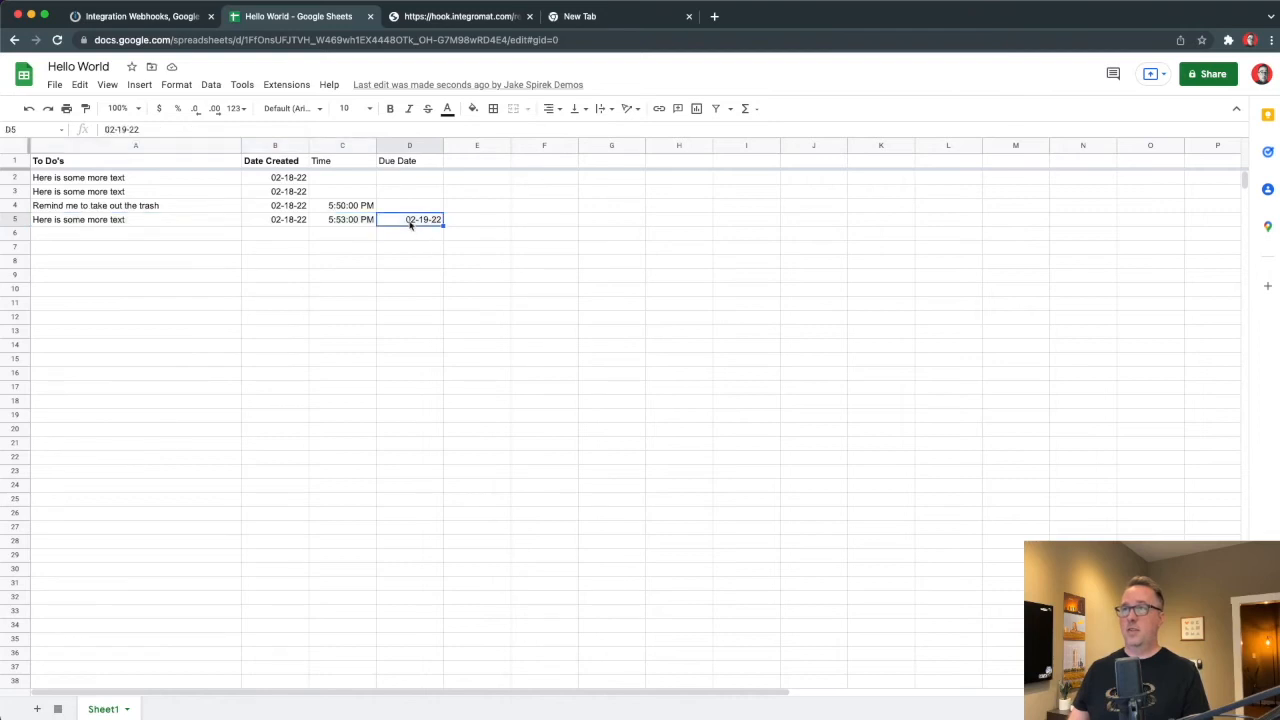
{"action": "left_click", "coordinate": [156, 20]}
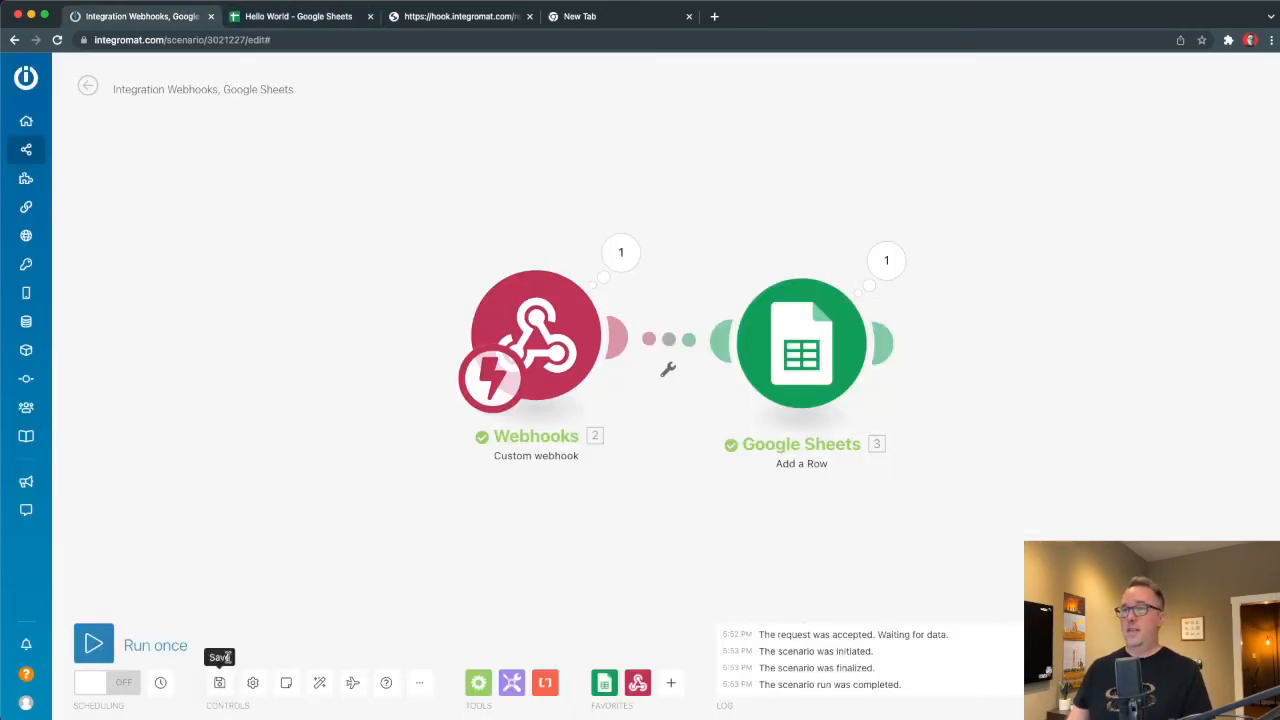
Open the Sheets module's Date Created mapping and browse the Integromat mapping help docs.
{"action": "left_click", "coordinate": [880, 345]}
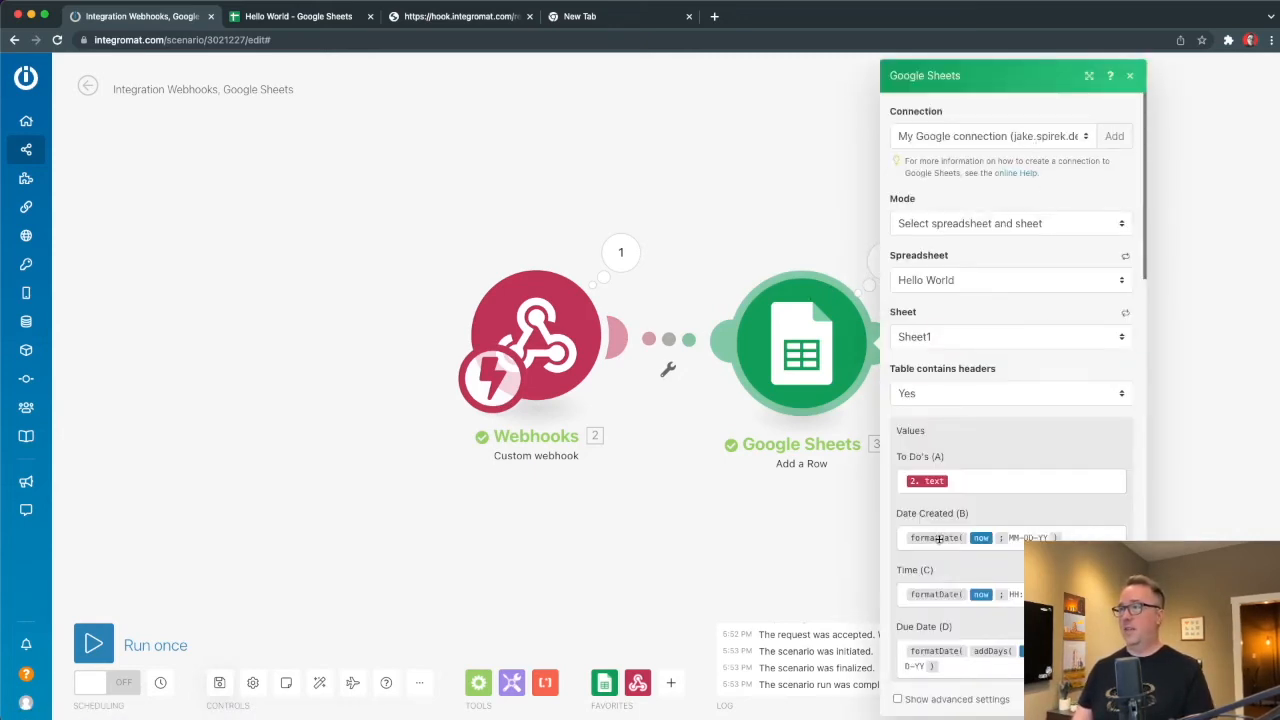
{"action": "left_click", "coordinate": [938, 538]}
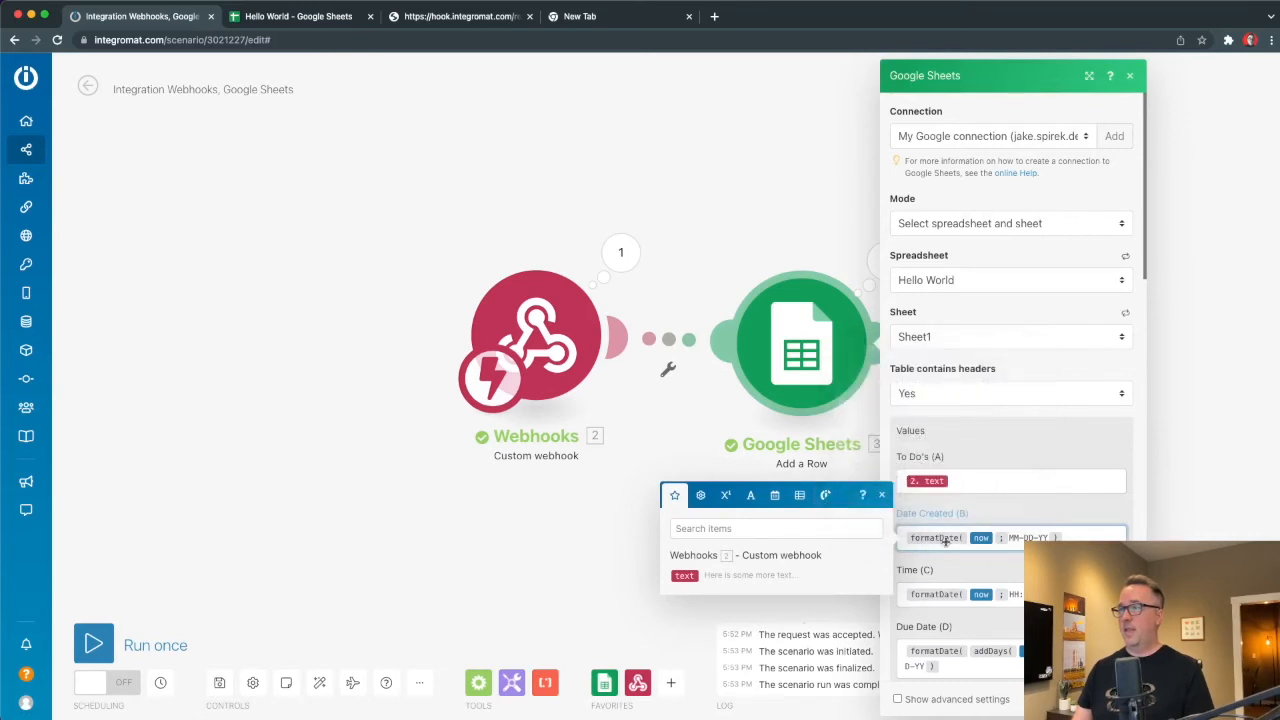
{"action": "left_click", "coordinate": [862, 495]}
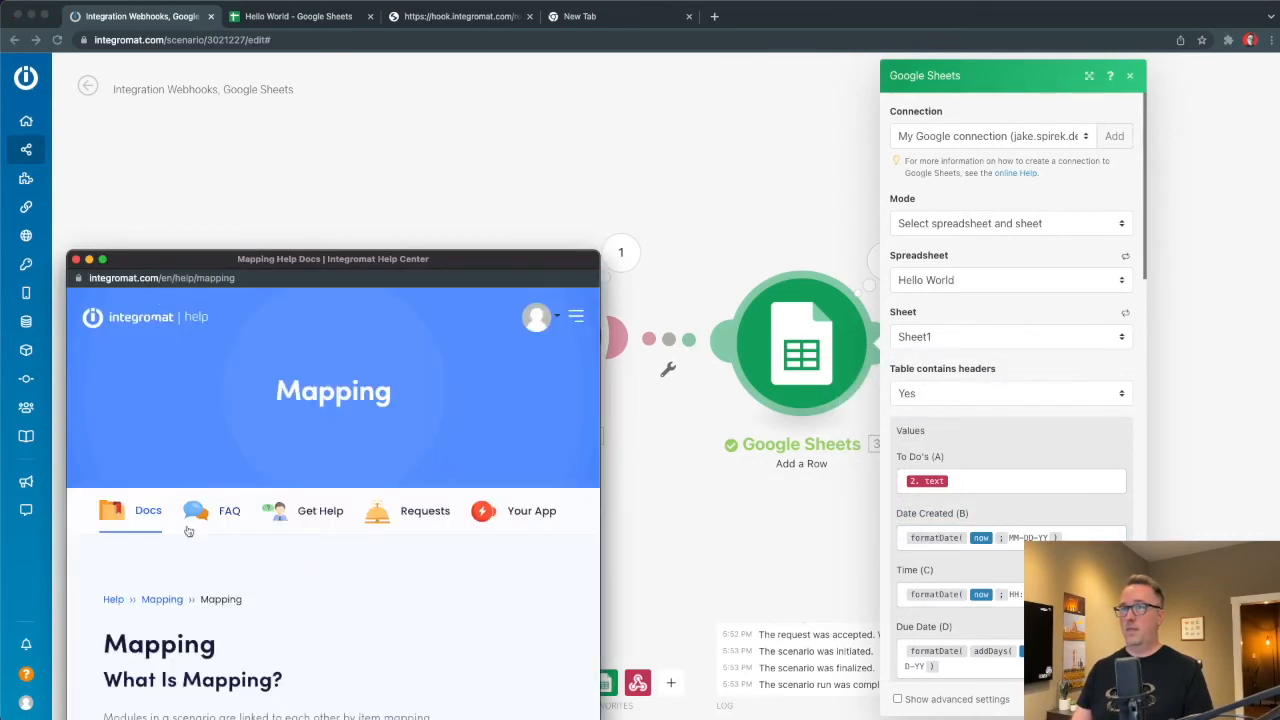
{"action": "left_click", "coordinate": [114, 601]}
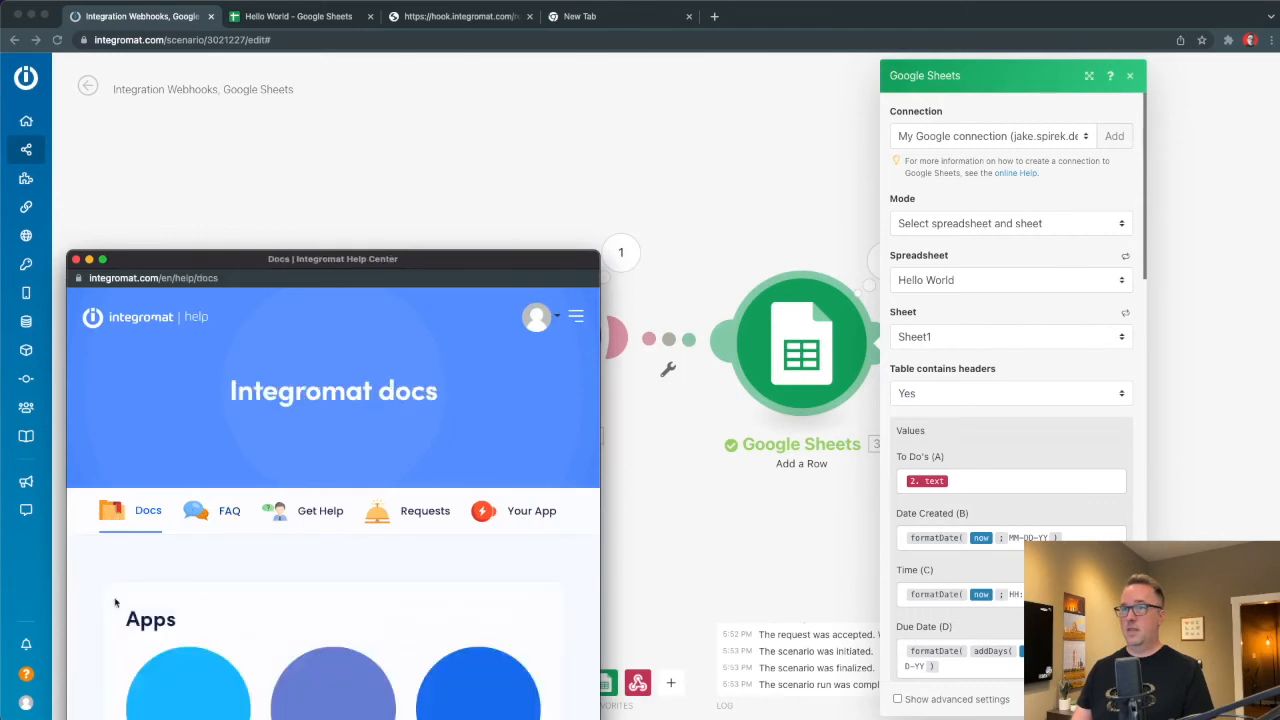
{"action": "scroll", "coordinate": [355, 616], "scroll_direction": "down", "scroll_amount": 5}
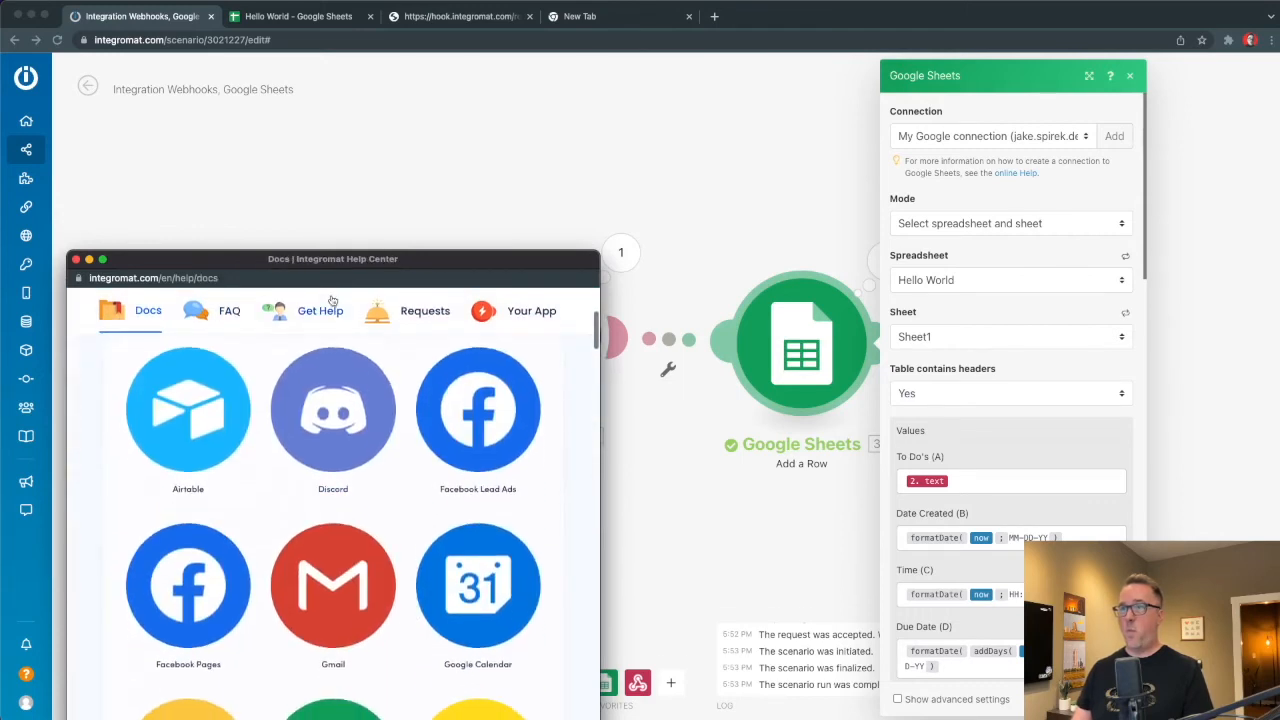
{"action": "left_click", "coordinate": [383, 121]}
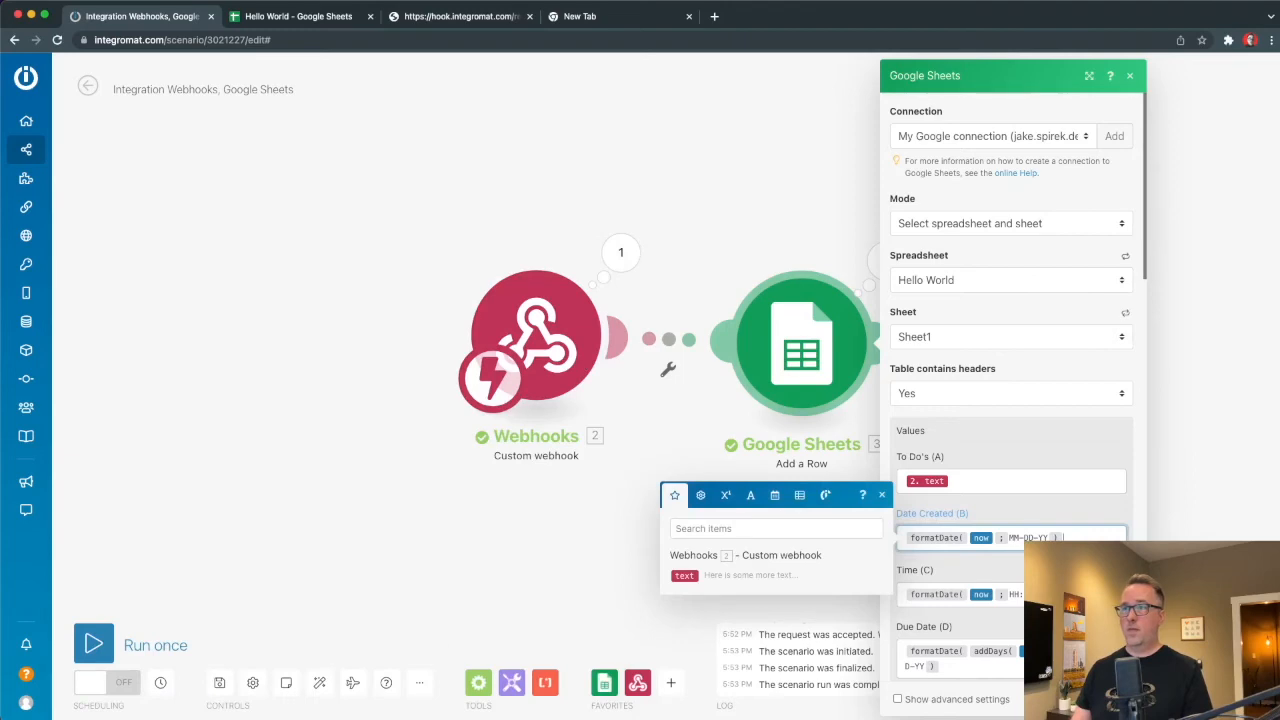
{"action": "left_click", "coordinate": [440, 717]}
{"action": "left_click_drag", "start_coordinate": [327, 261], "coordinate": [408, 111]}
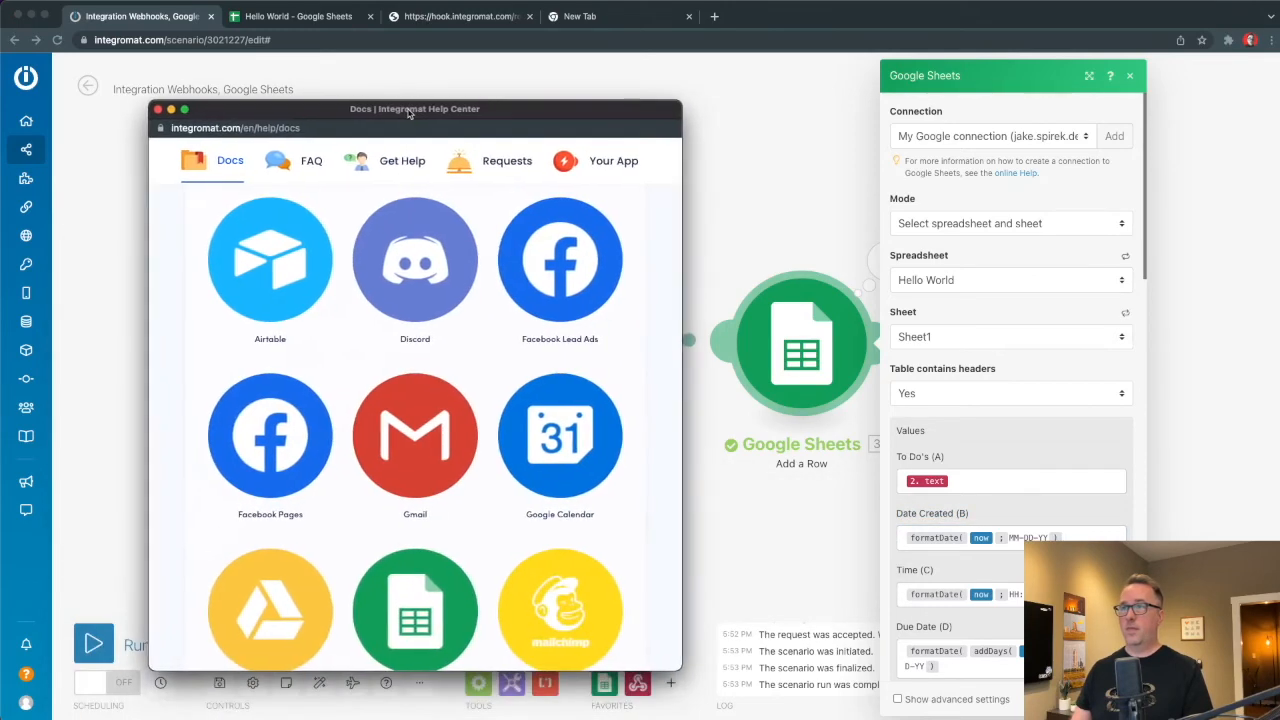
{"action": "scroll", "coordinate": [501, 287], "scroll_direction": "up", "scroll_amount": 5}
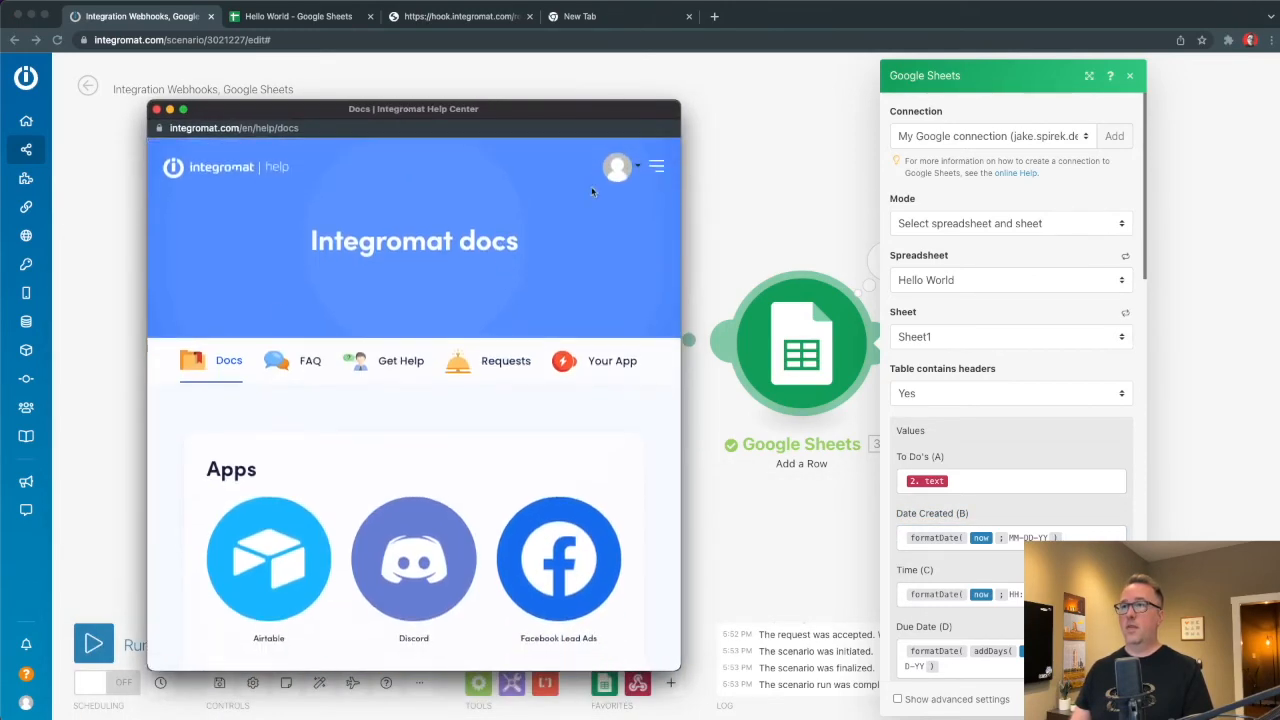
{"action": "left_click", "coordinate": [157, 109]}
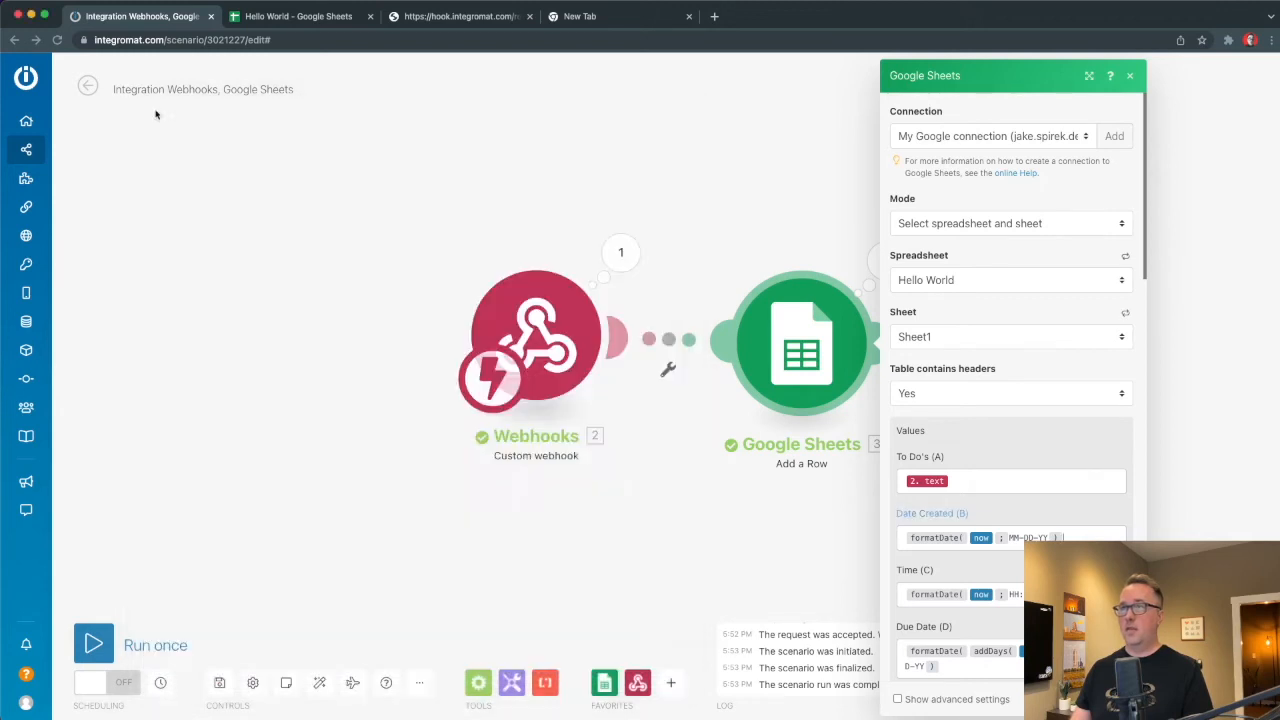
Look at the date and time functions and their mapping help, then open a new browser tab.
{"action": "left_click", "coordinate": [776, 495]}
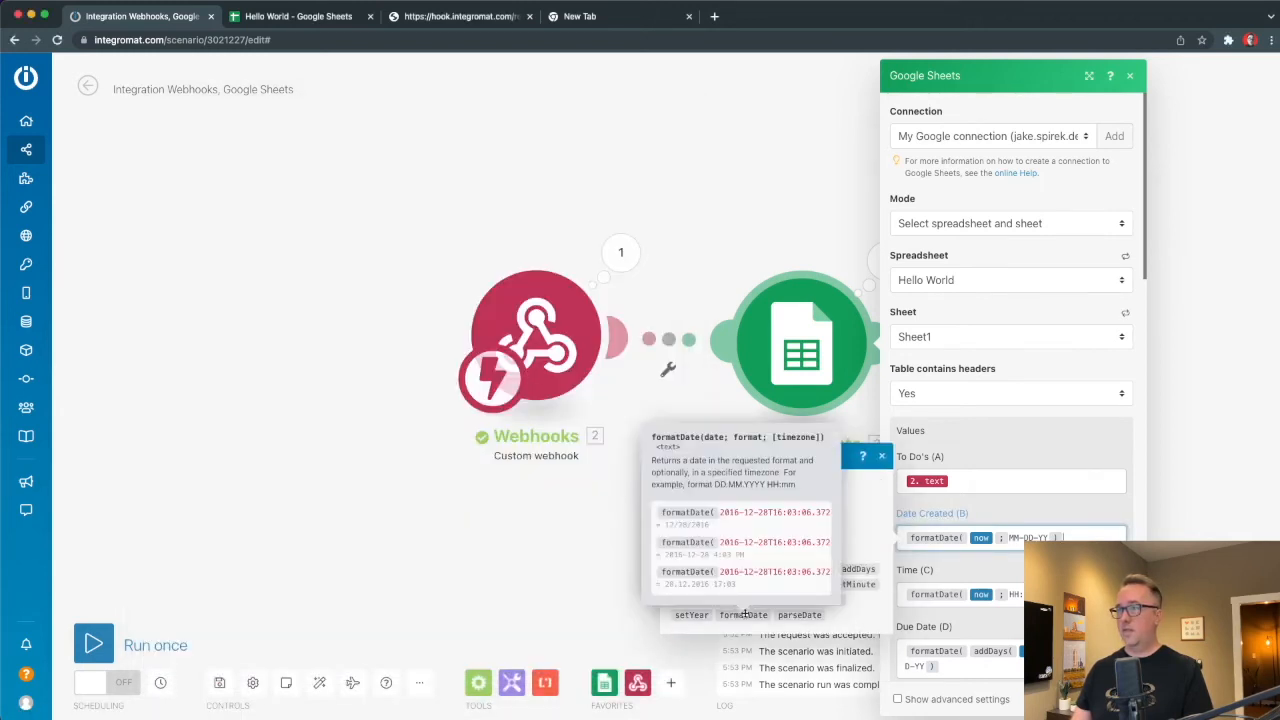
{"action": "left_click", "coordinate": [862, 456]}
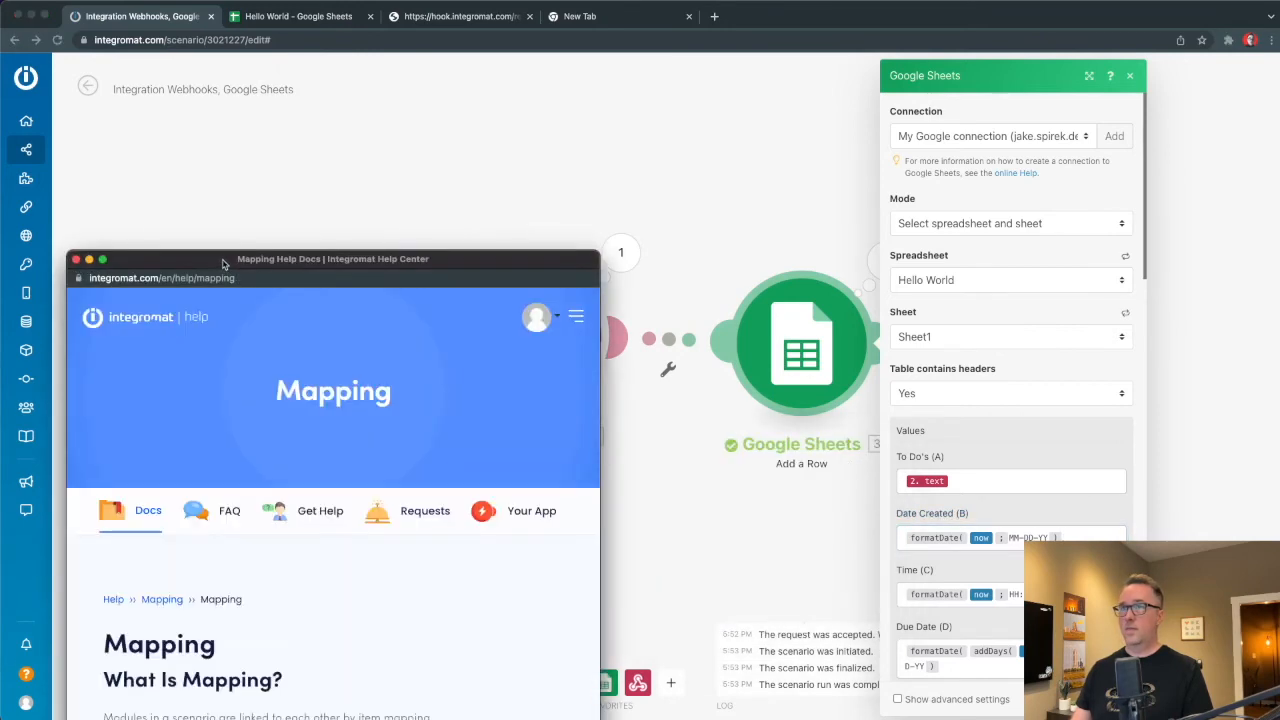
{"action": "left_click_drag", "start_coordinate": [224, 260], "coordinate": [237, 143]}
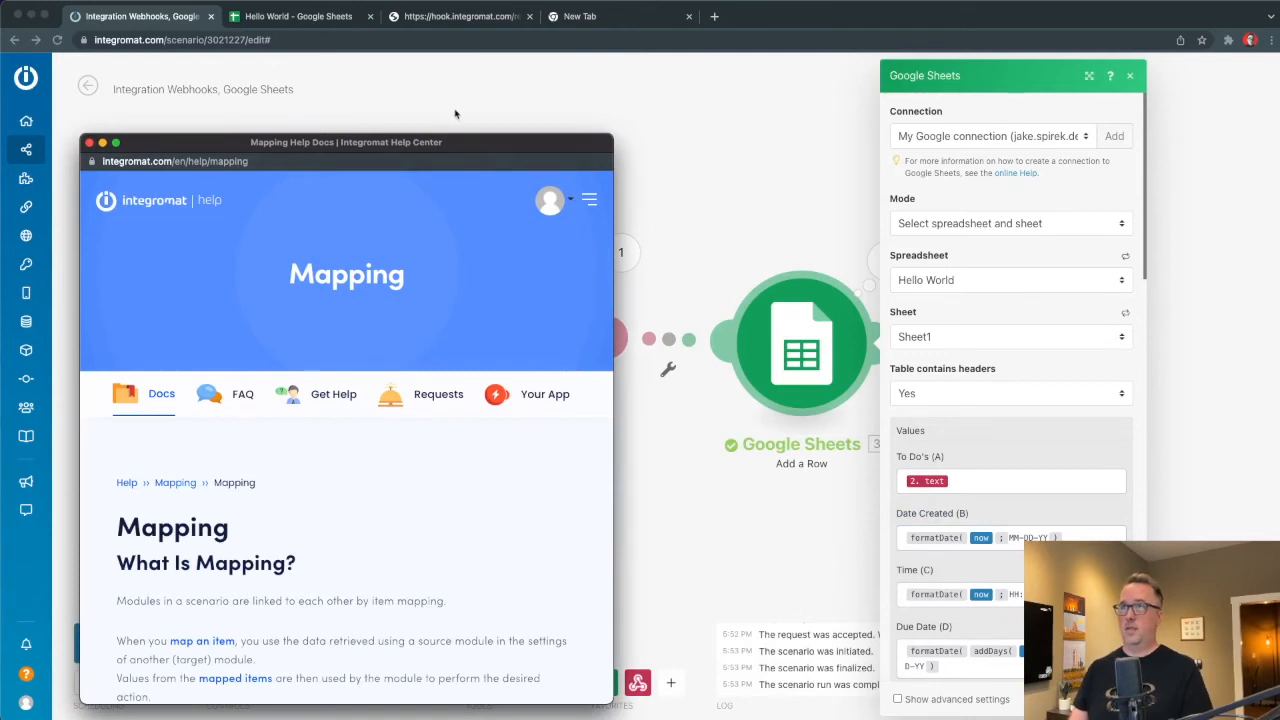
{"action": "key", "text": "super+w"}
{"action": "key", "text": "super+t"}
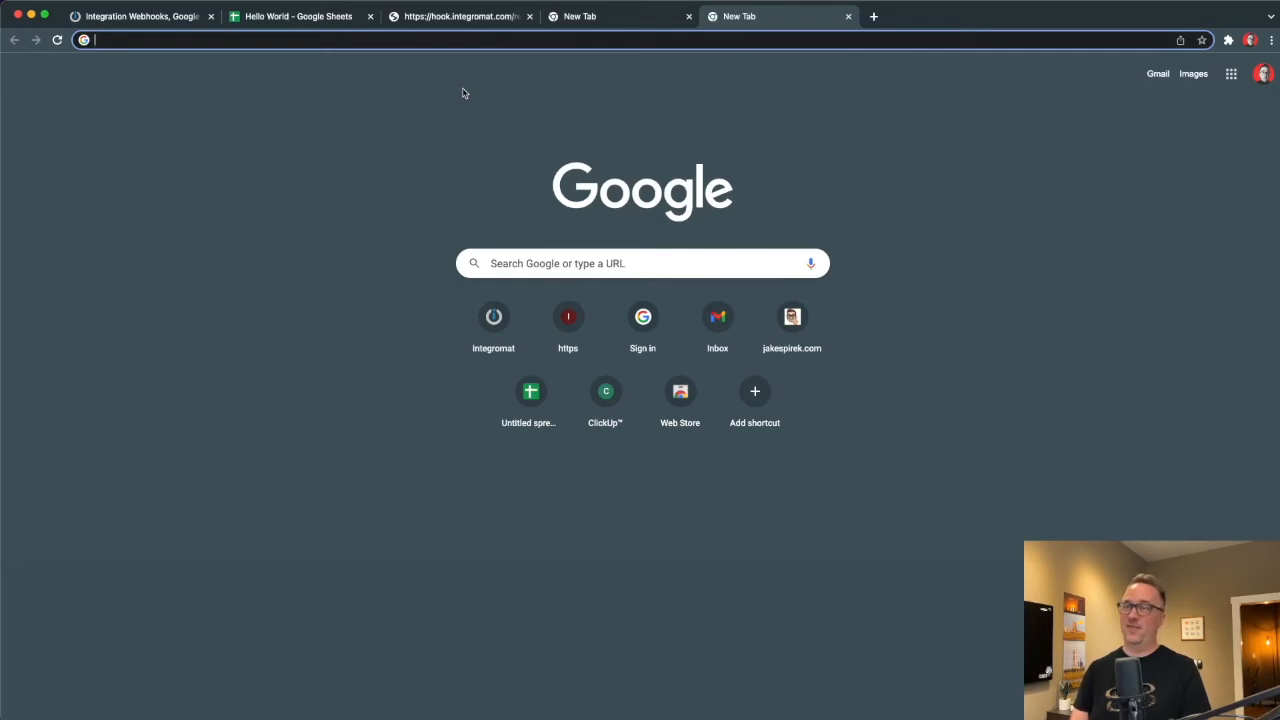
Search 'integromat date format' and open the date/time formatting tokens reference.
{"action": "type", "text": "integromat date format"}
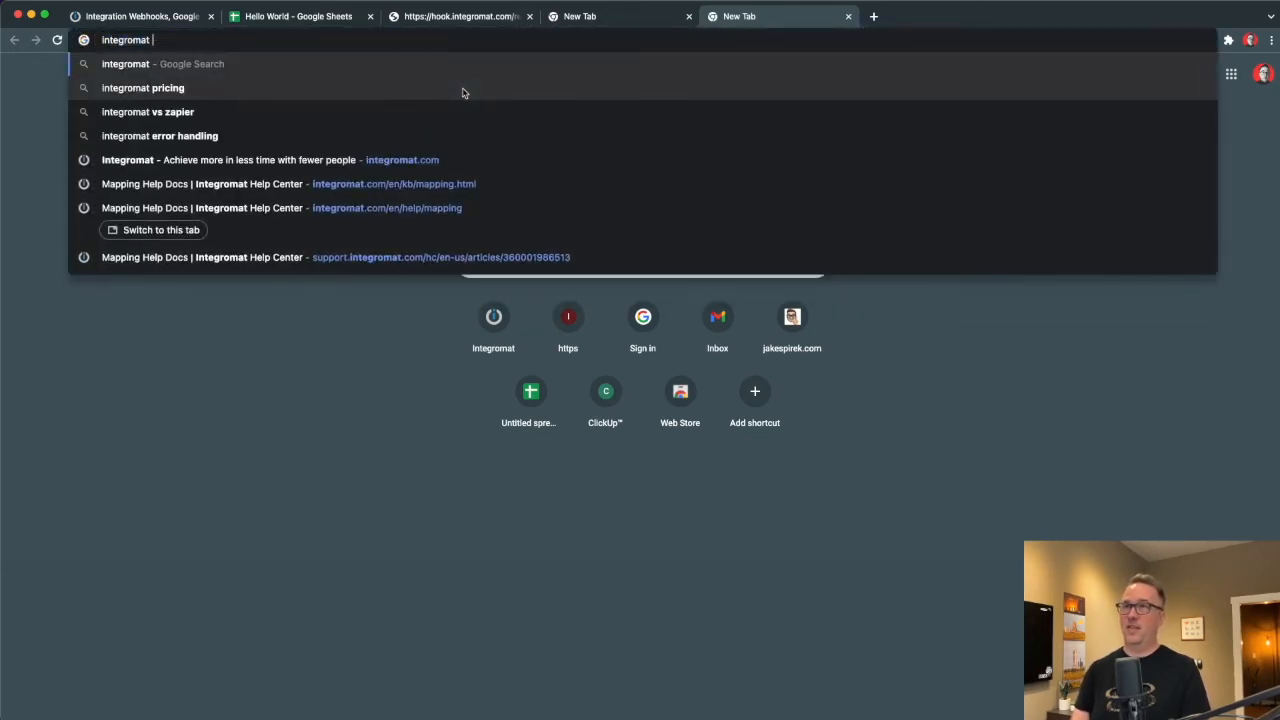
{"action": "key", "text": "Return"}
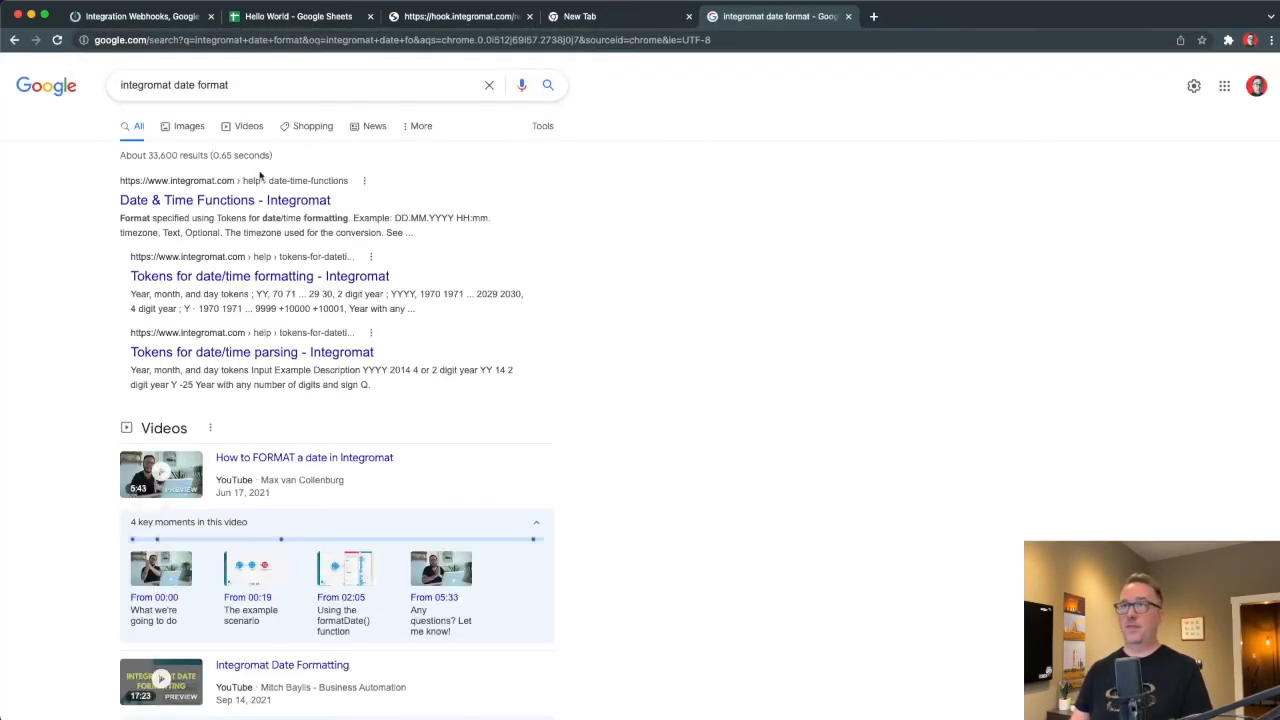
{"action": "left_click", "coordinate": [245, 200]}
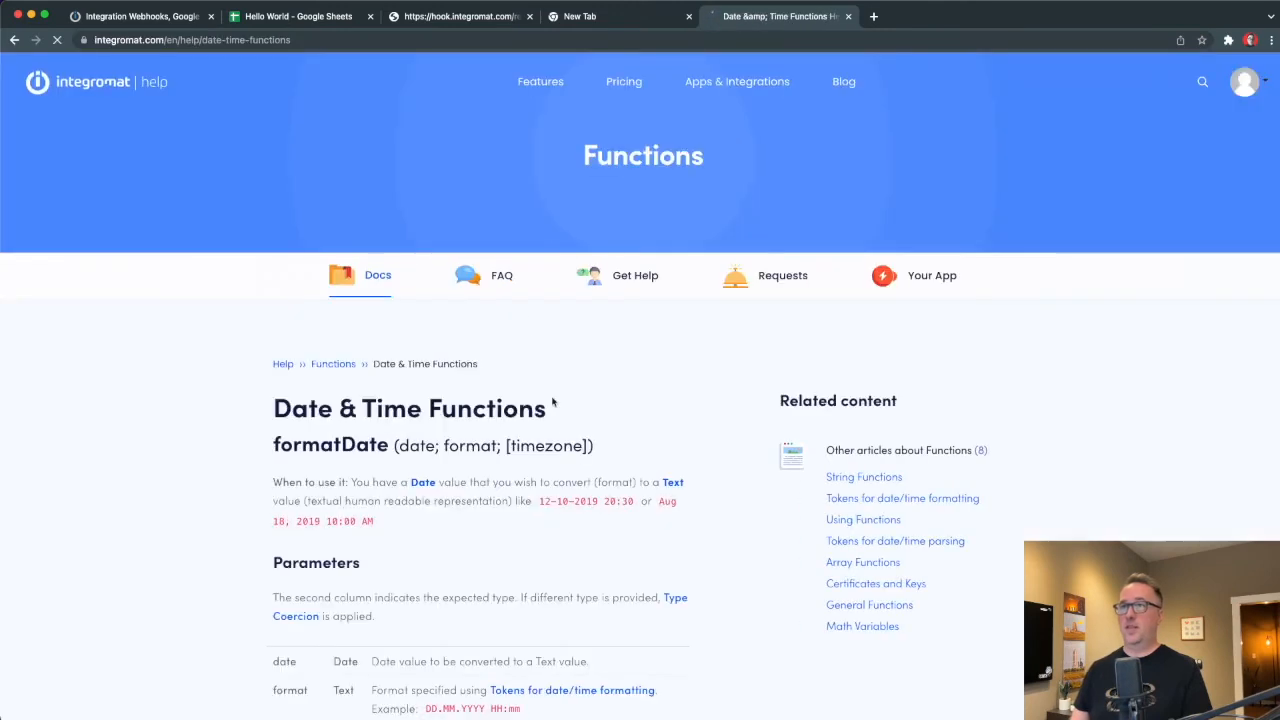
{"action": "scroll", "coordinate": [620, 525], "scroll_direction": "down", "scroll_amount": 5}
{"action": "scroll", "coordinate": [620, 525], "scroll_direction": "down", "scroll_amount": 1}
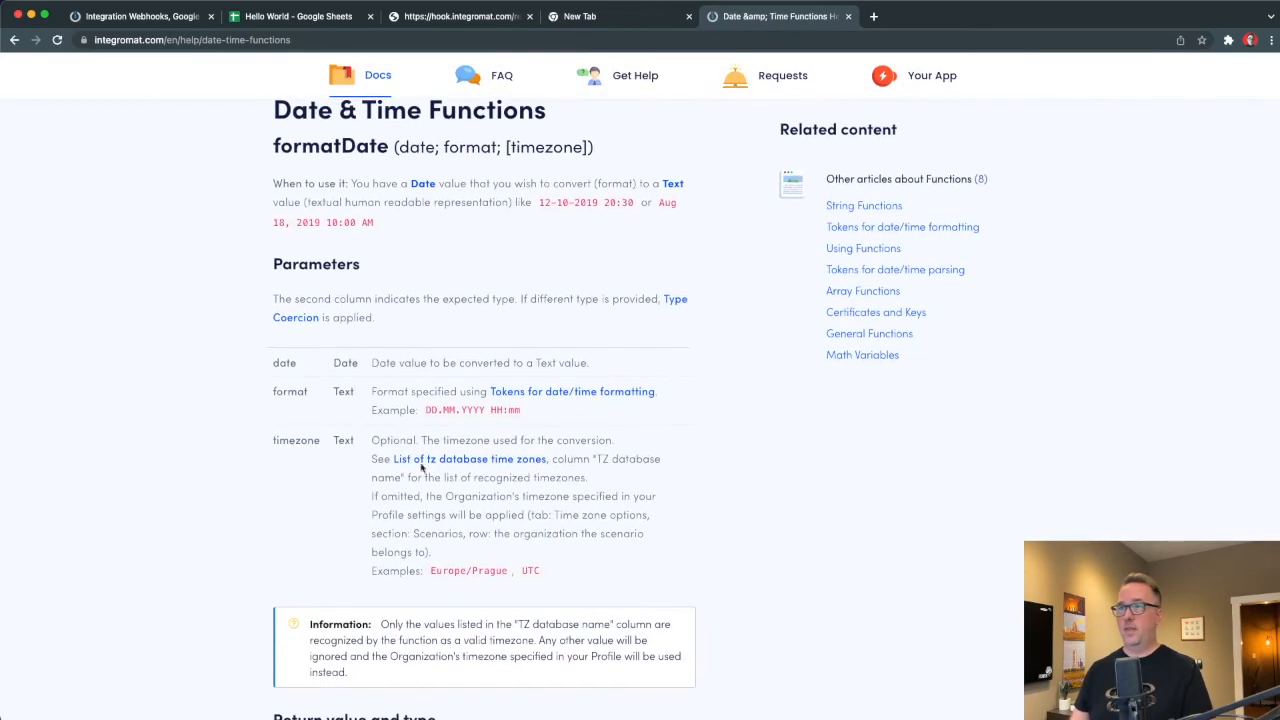
{"action": "left_click", "coordinate": [522, 400]}
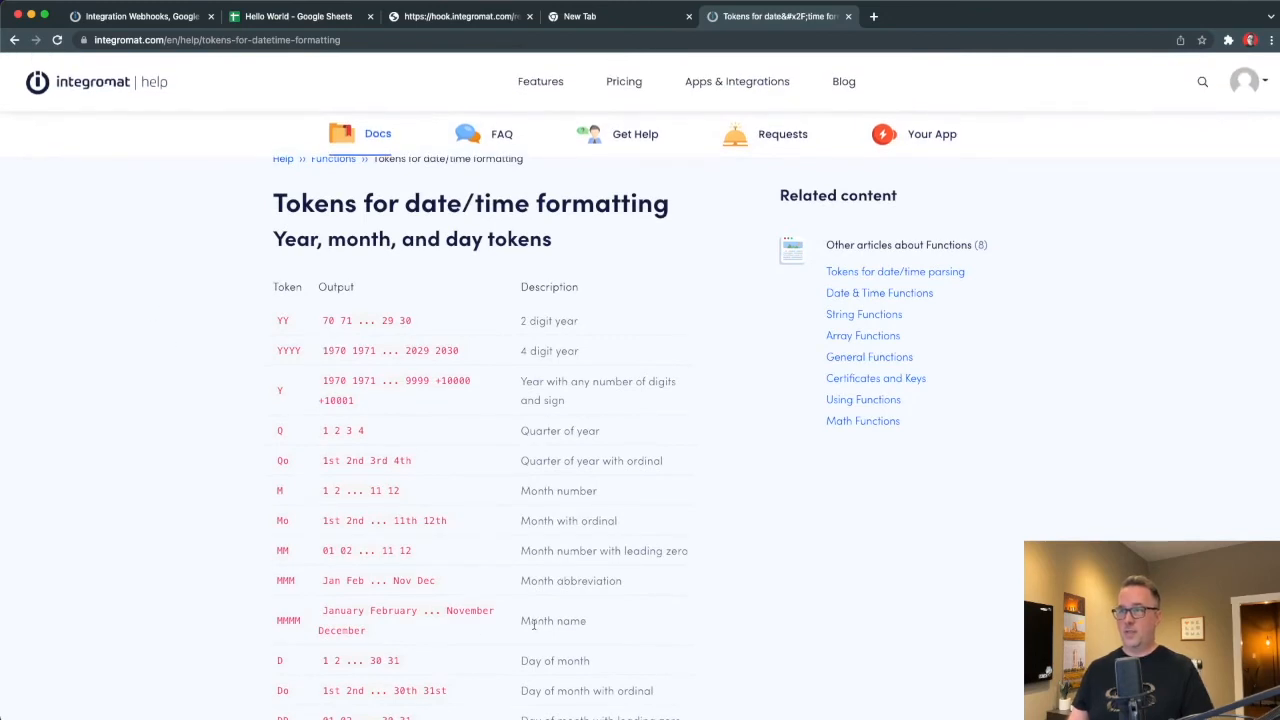
{"action": "scroll", "coordinate": [532, 622], "scroll_direction": "down", "scroll_amount": 3}
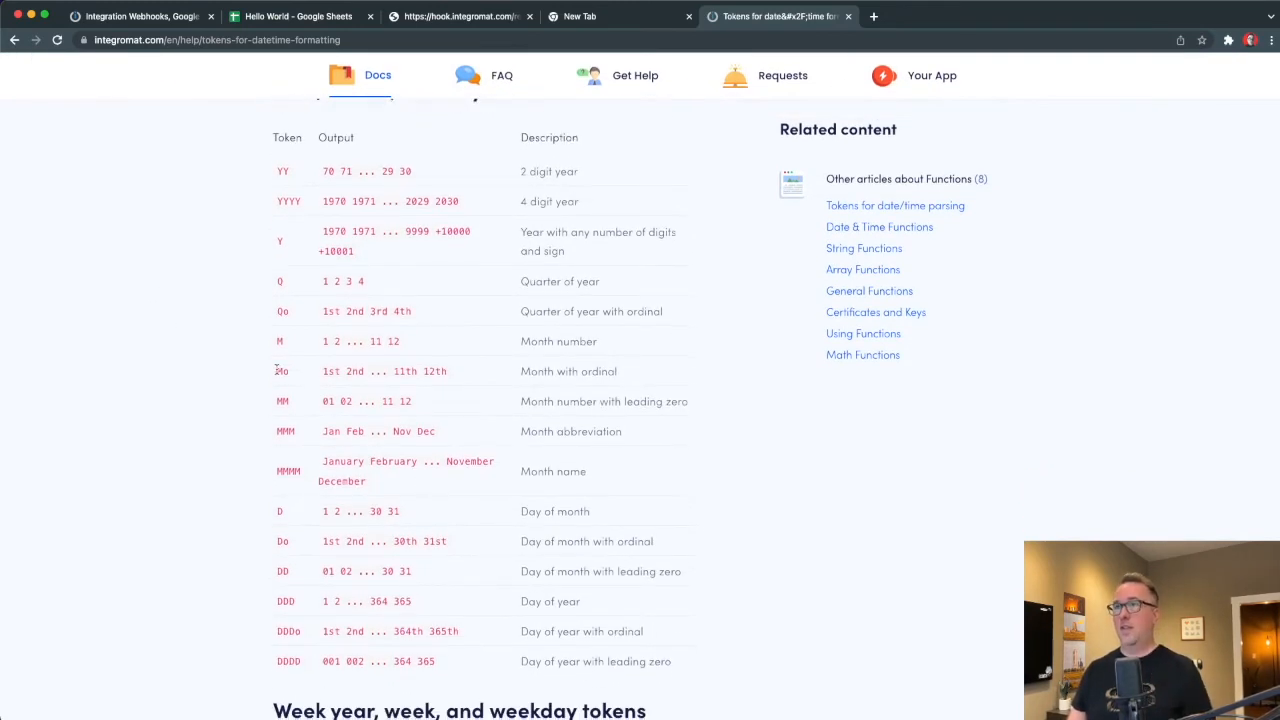
Compare cell B5's Date Created value with the tokens list and pick out the ddd weekday token.
{"action": "left_click", "coordinate": [290, 17]}
{"action": "left_click", "coordinate": [278, 222]}
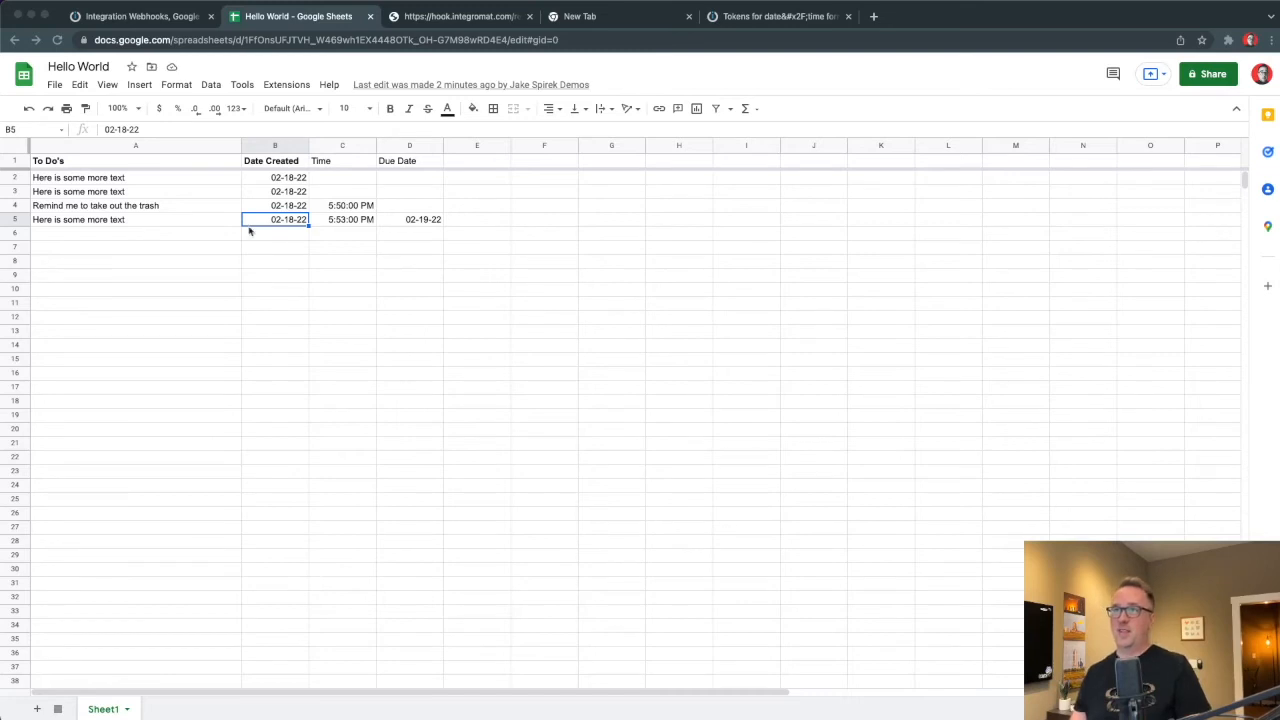
{"action": "left_click", "coordinate": [163, 16]}
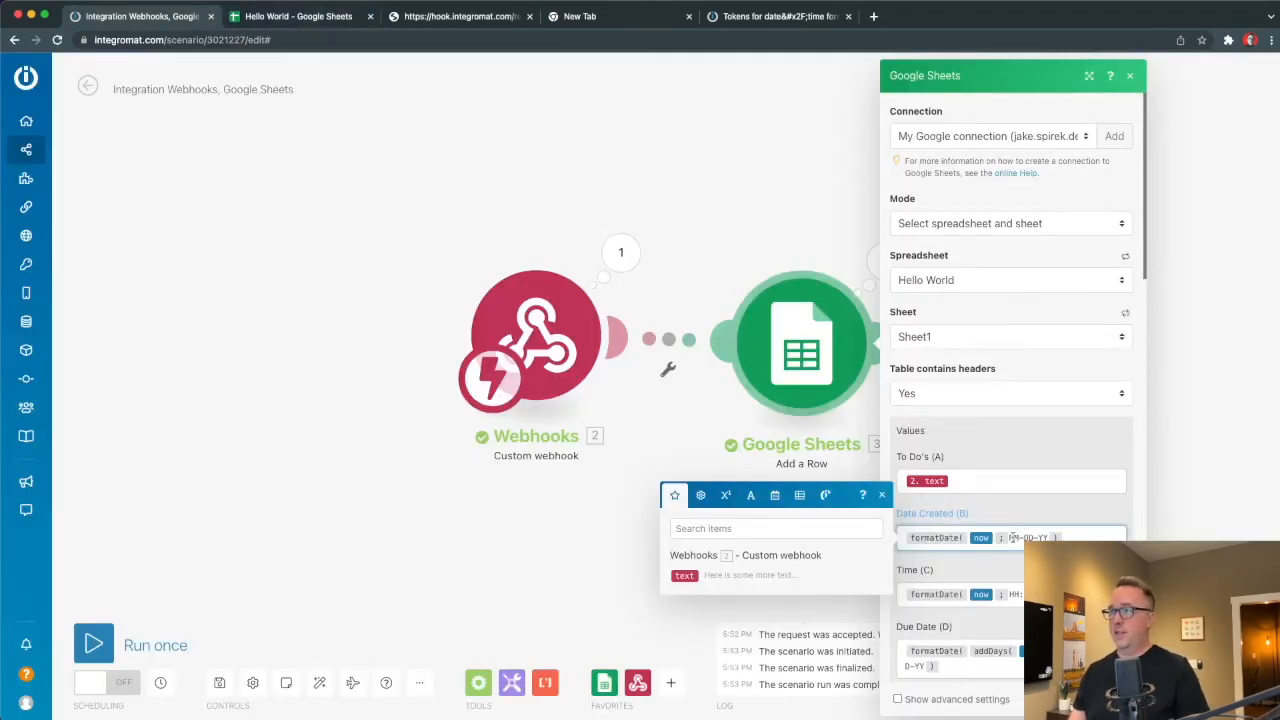
{"action": "left_click", "coordinate": [760, 16]}
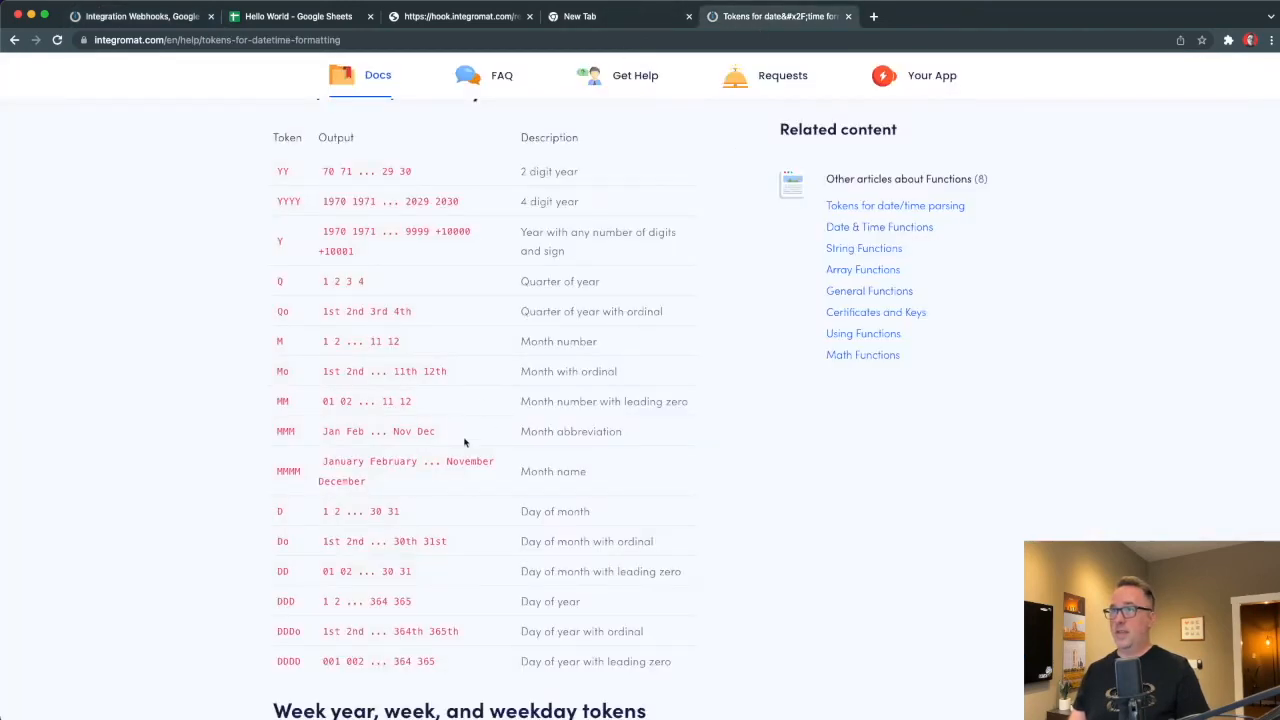
{"action": "scroll", "coordinate": [315, 330], "scroll_direction": "down", "scroll_amount": 10}
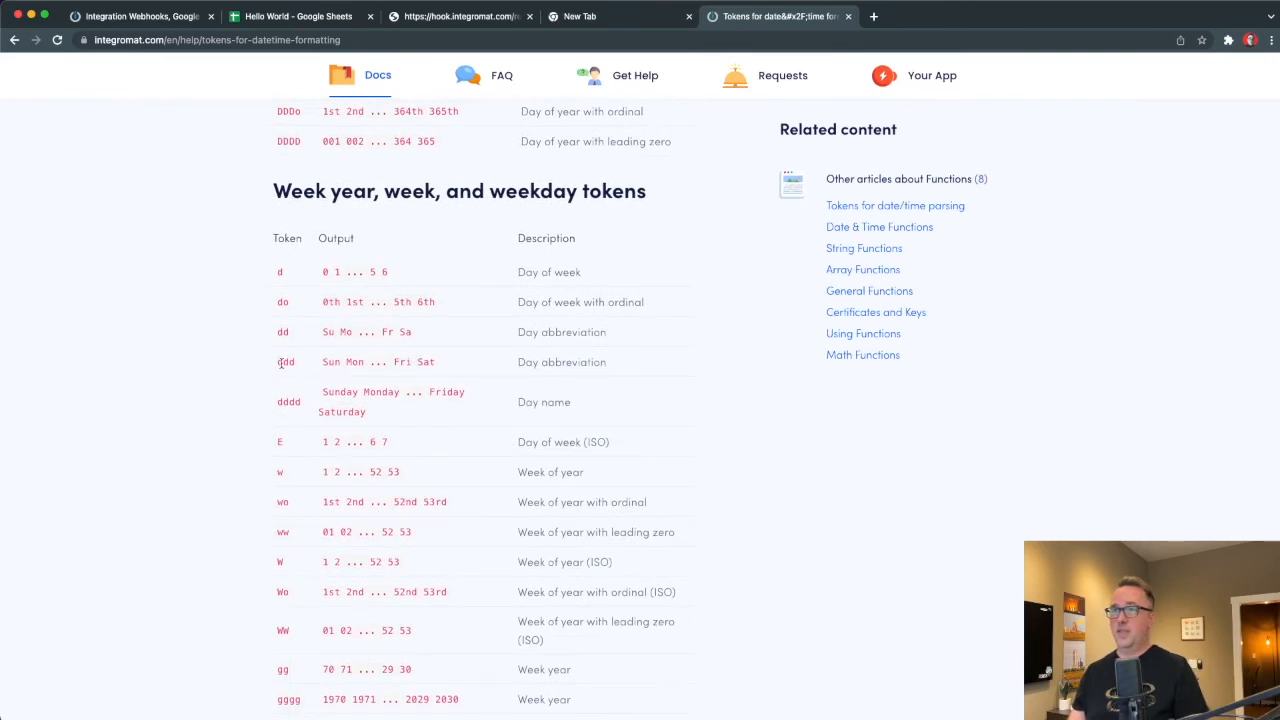
{"action": "double_click", "coordinate": [283, 362]}
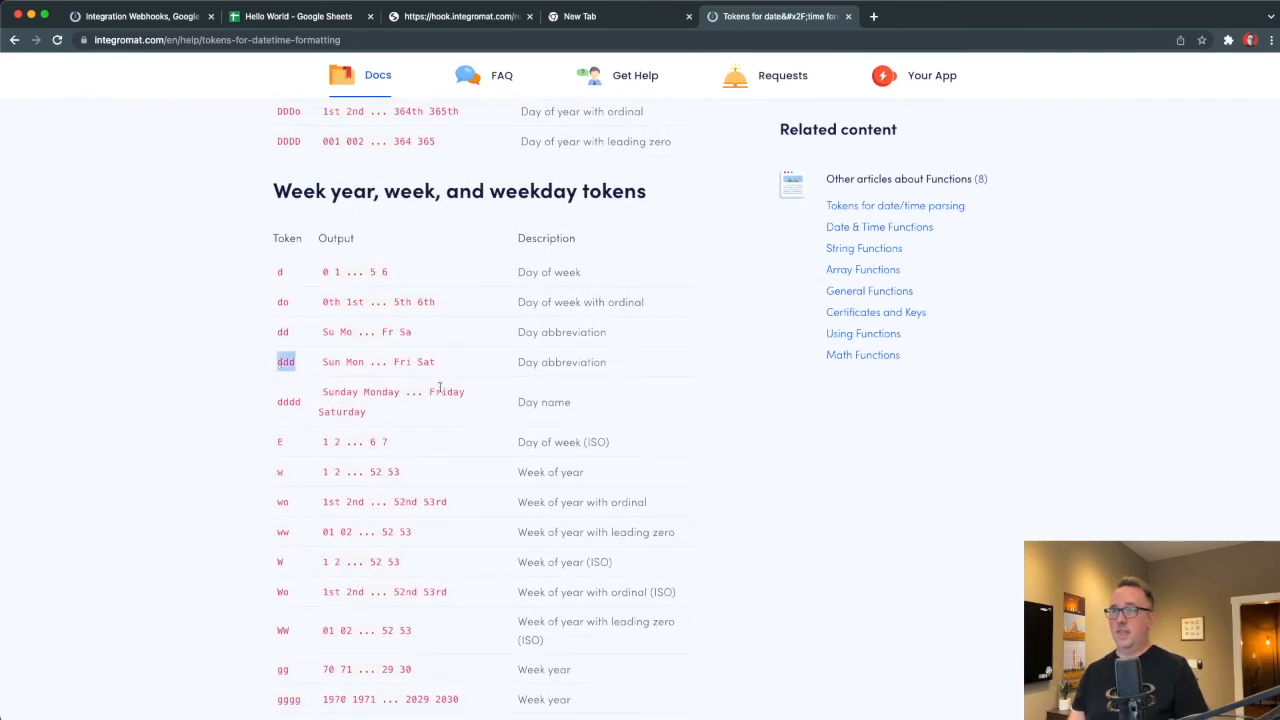
{"action": "scroll", "coordinate": [343, 313], "scroll_direction": "down", "scroll_amount": 1}
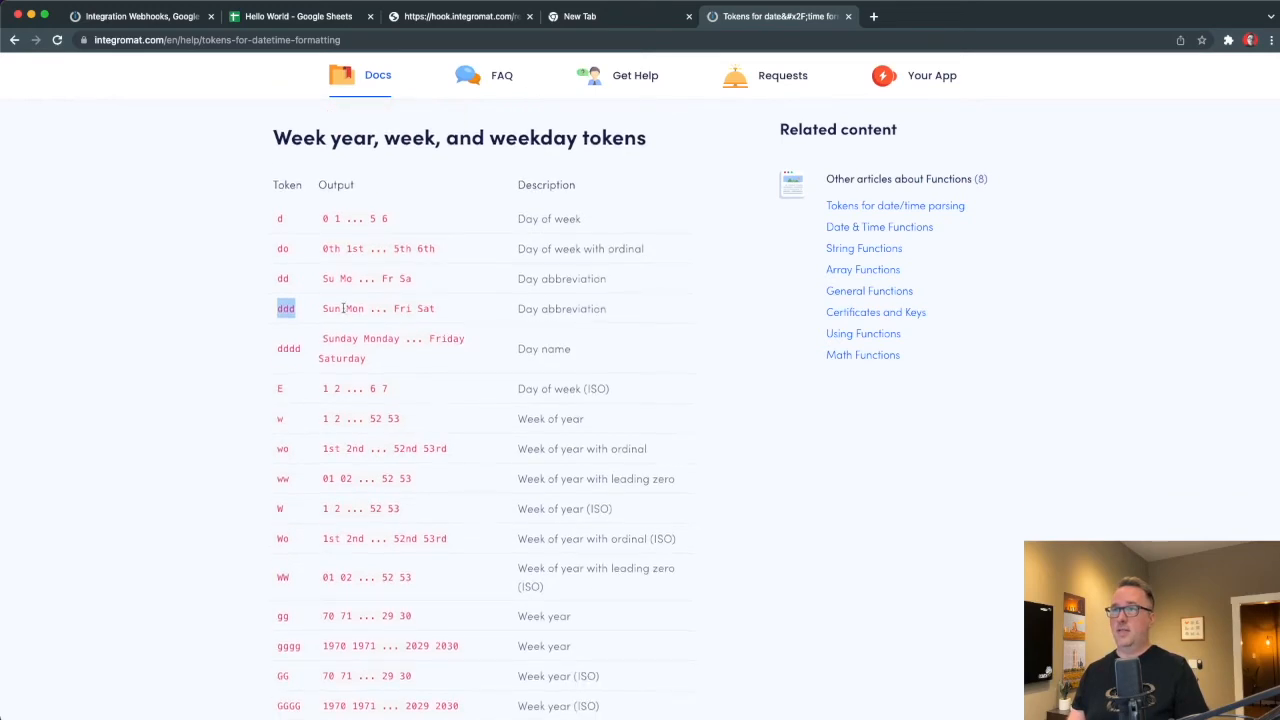
{"action": "scroll", "coordinate": [343, 310], "scroll_direction": "up", "scroll_amount": 6}
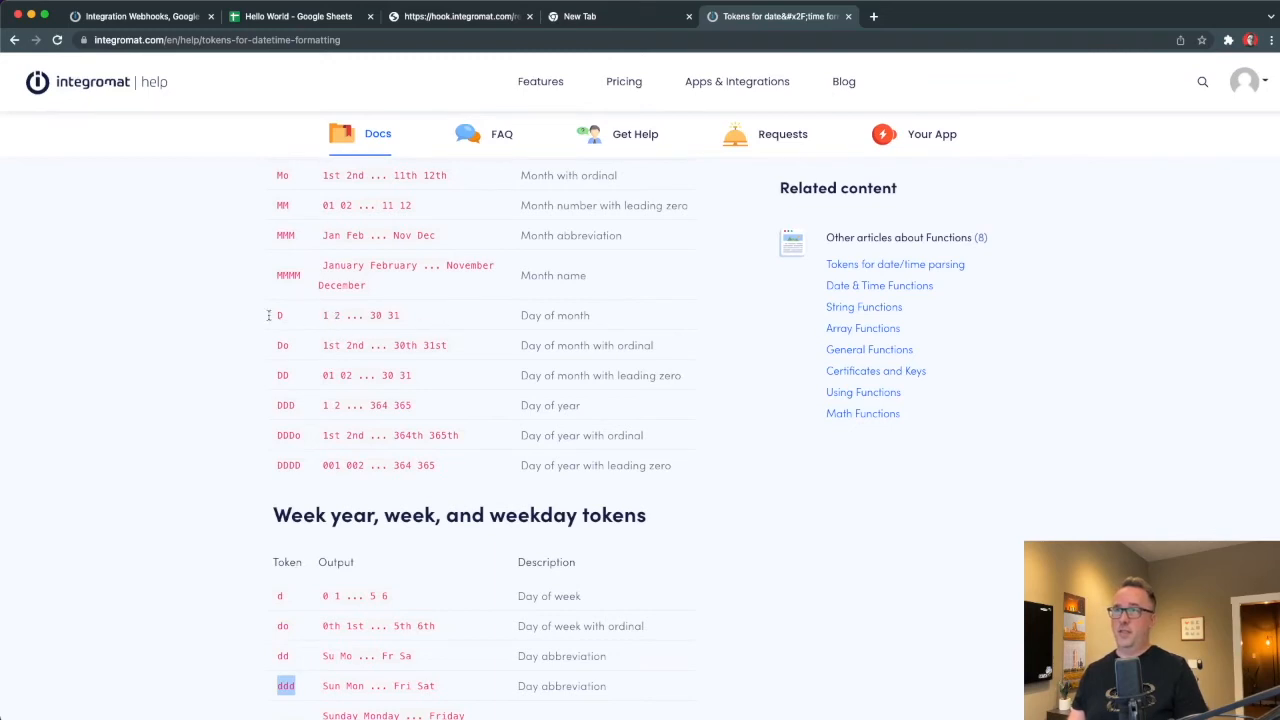
{"action": "left_click", "coordinate": [145, 16]}
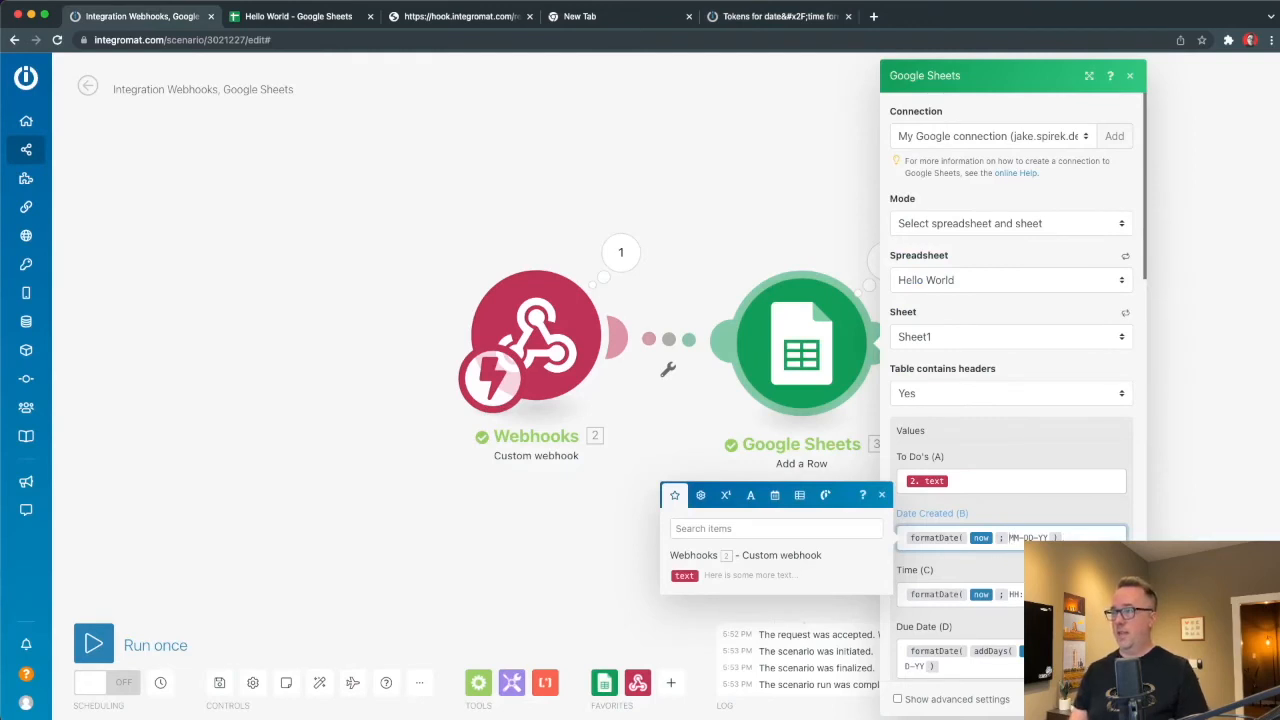
Change Date Created's formatDate format to 'ddd D', save, and run the scenario once.
{"action": "key", "text": "super+z"}
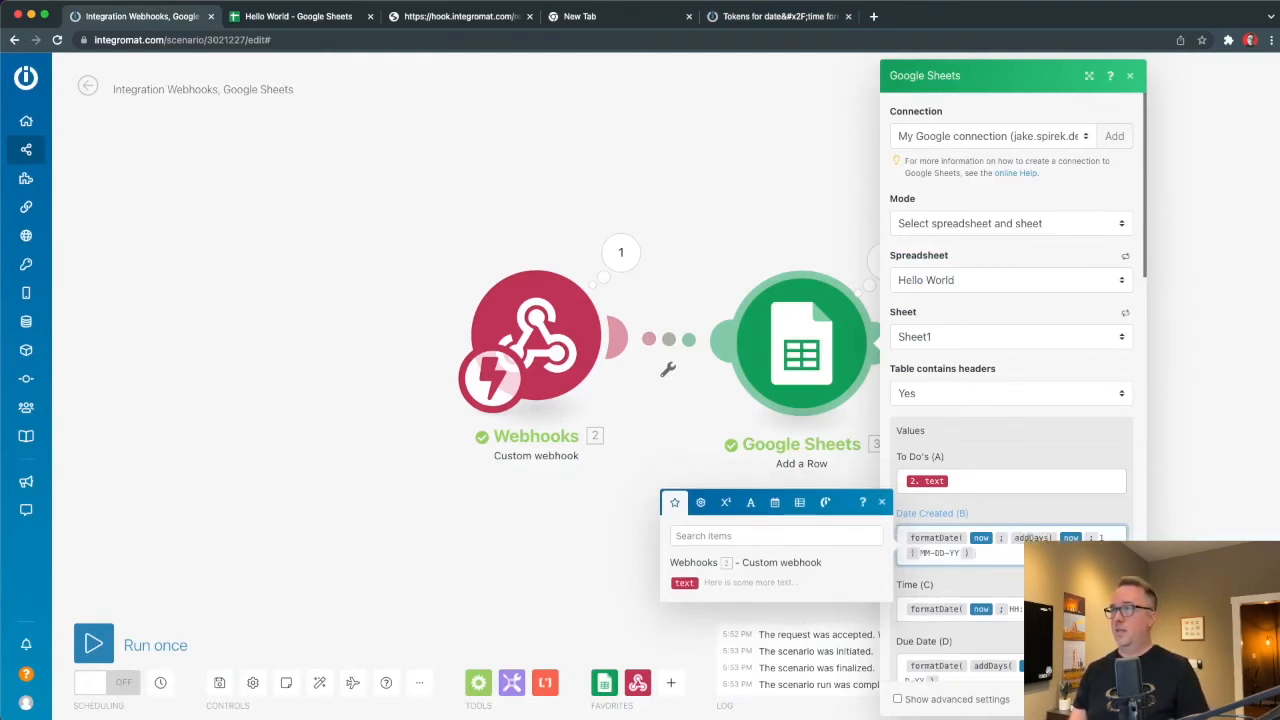
{"action": "left_click", "coordinate": [1117, 699]}
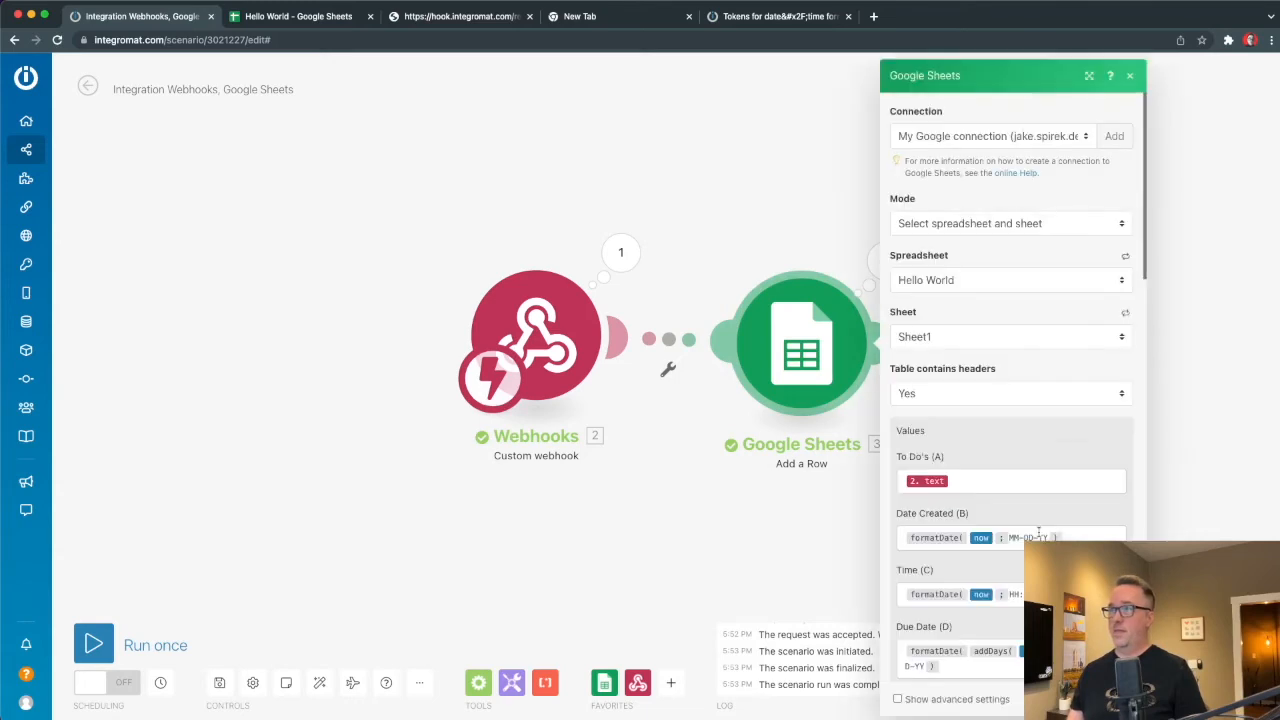
{"action": "left_click", "coordinate": [1040, 537]}
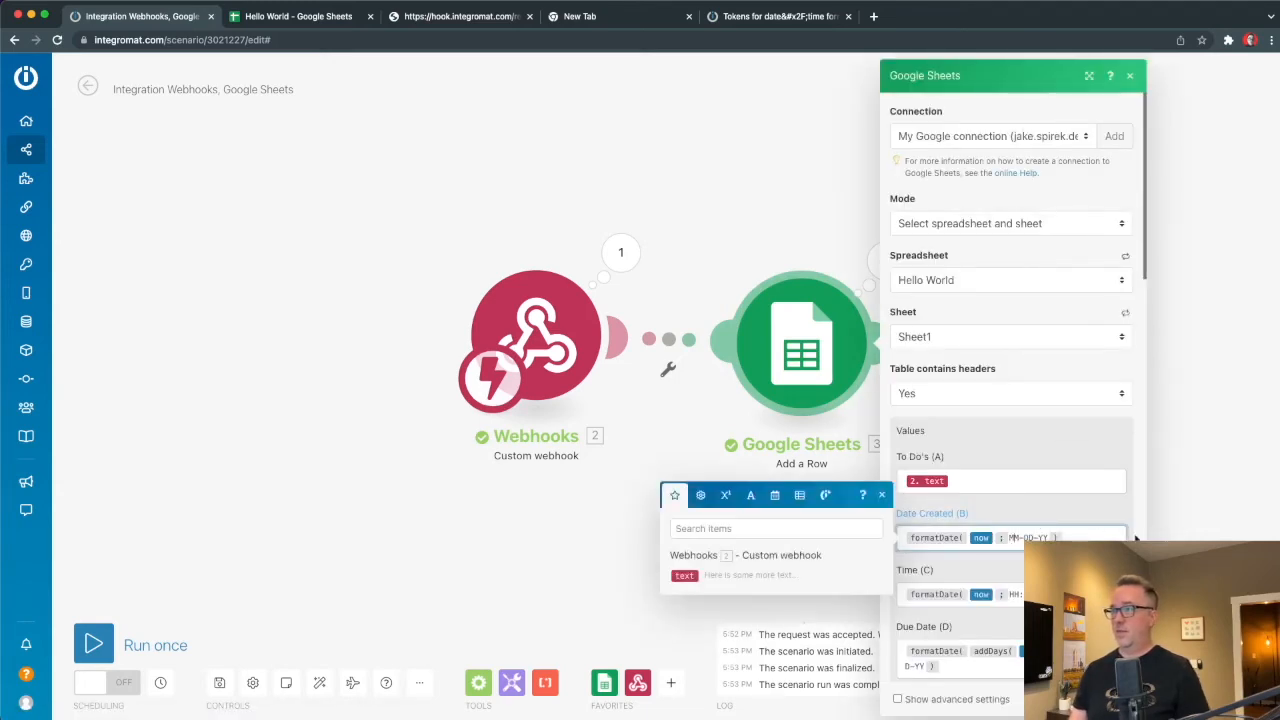
{"action": "type", "text": "ddd"}
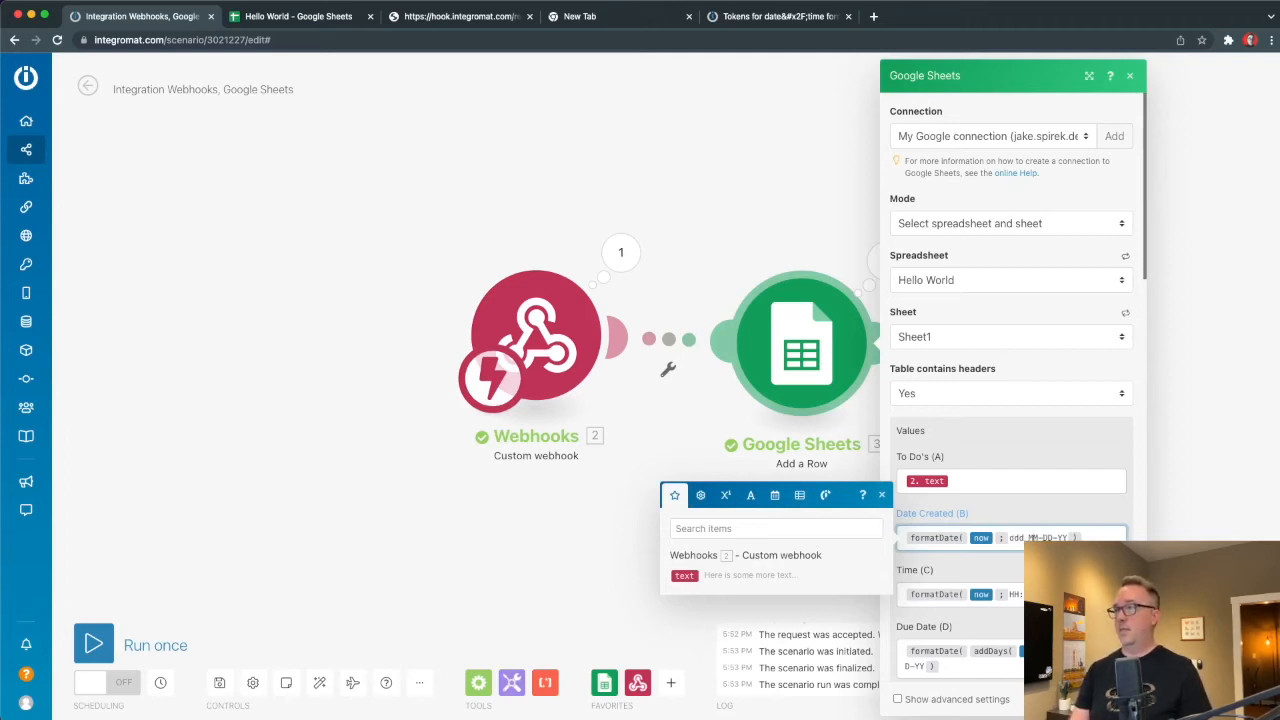
{"action": "key", "text": "Delete"}
{"action": "key", "text": "Delete"}
{"action": "key", "text": "Delete"}
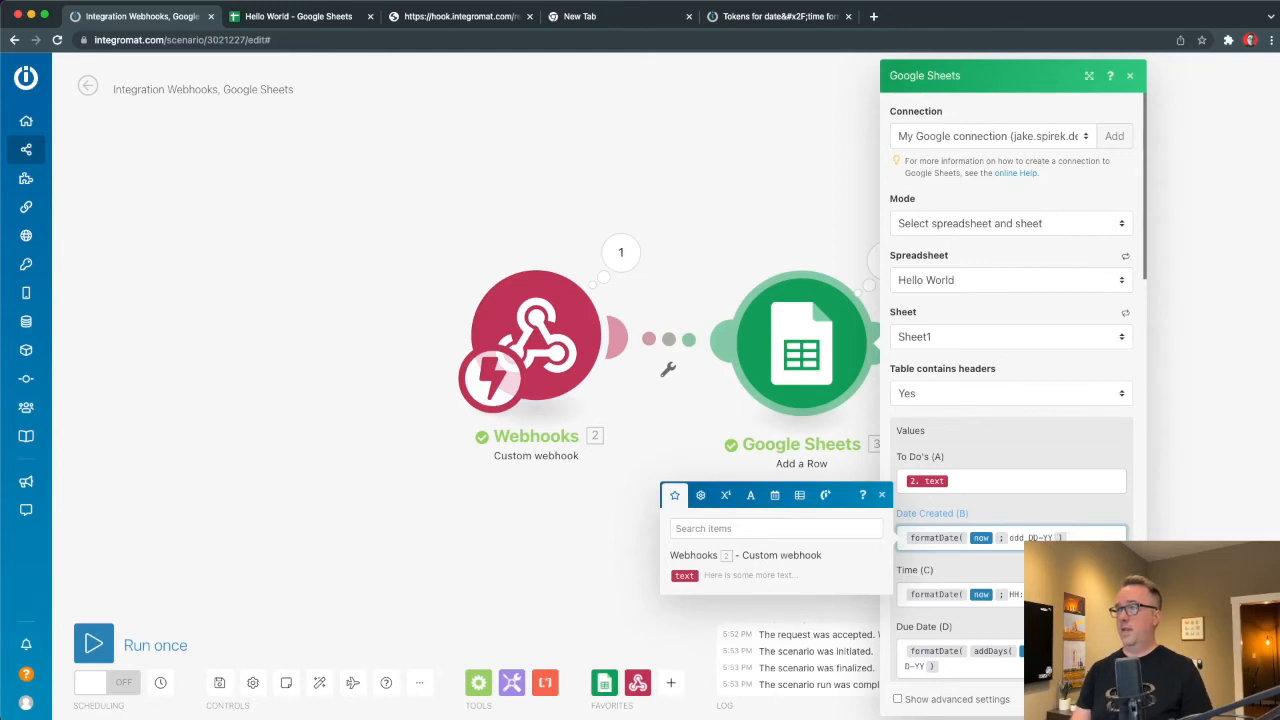
{"action": "key", "text": "Delete"}
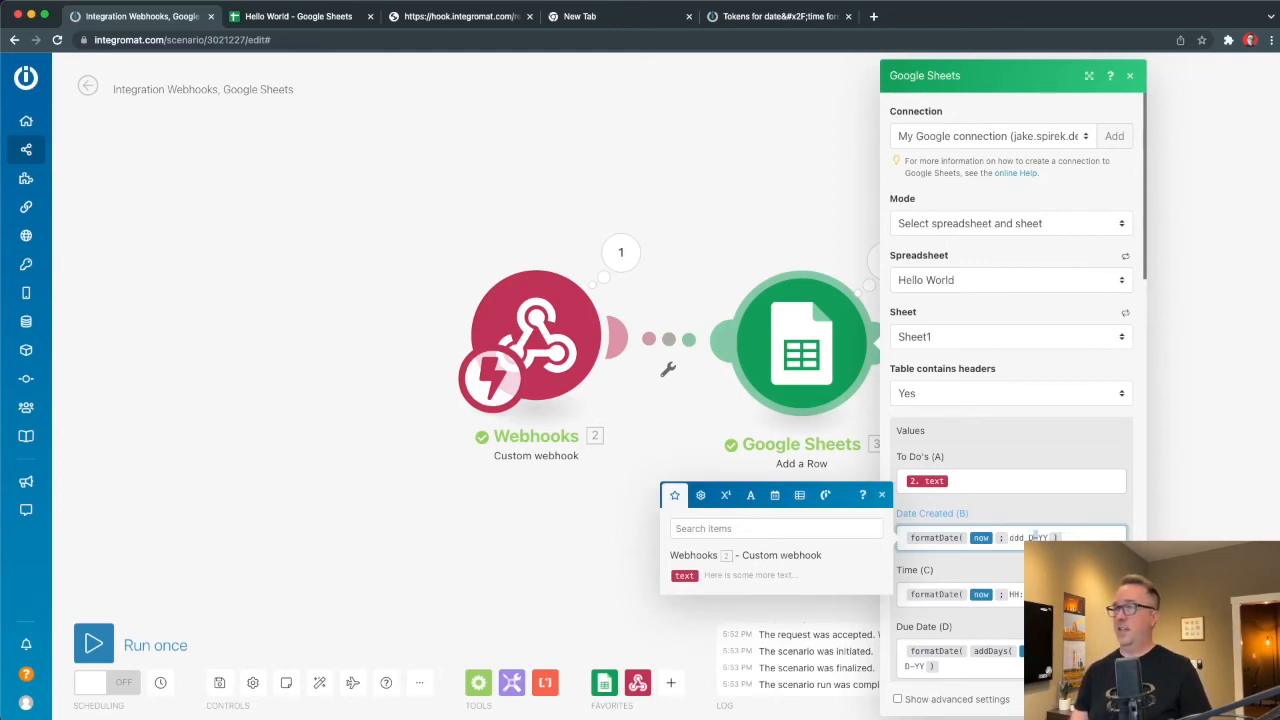
{"action": "key", "text": "Delete"}
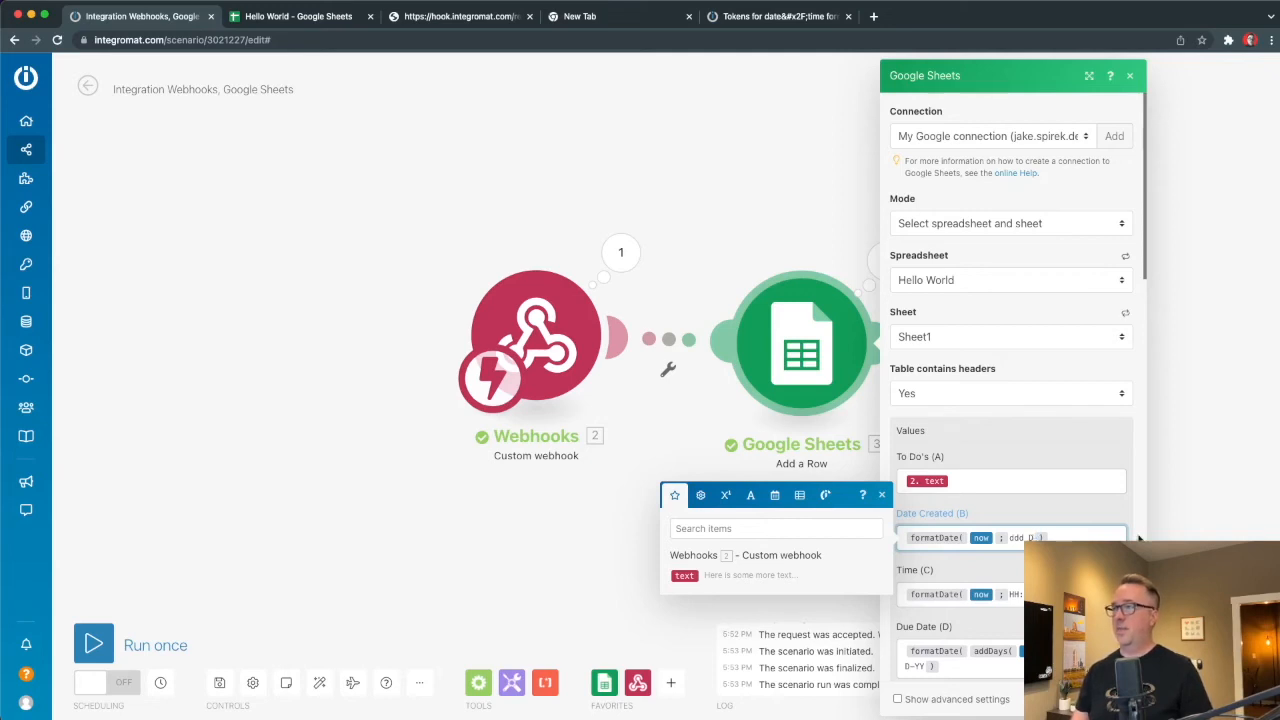
{"action": "left_click", "coordinate": [1111, 699]}
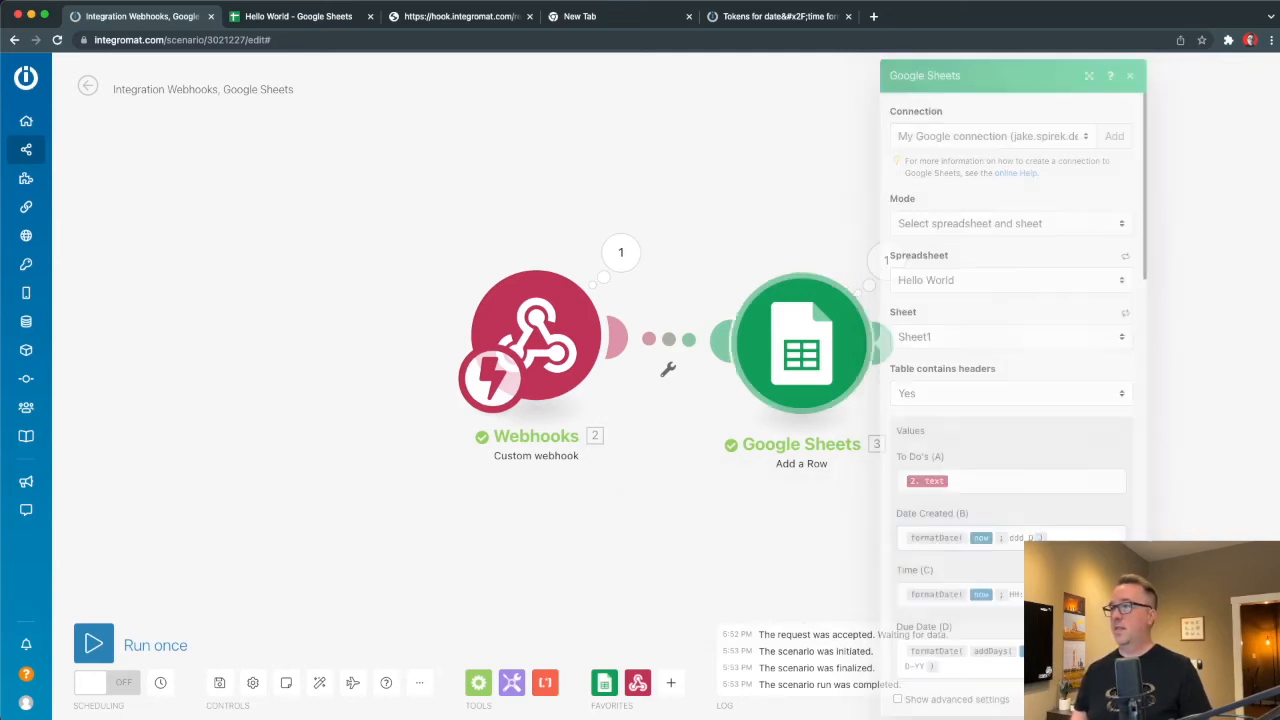
{"action": "left_click", "coordinate": [92, 645]}
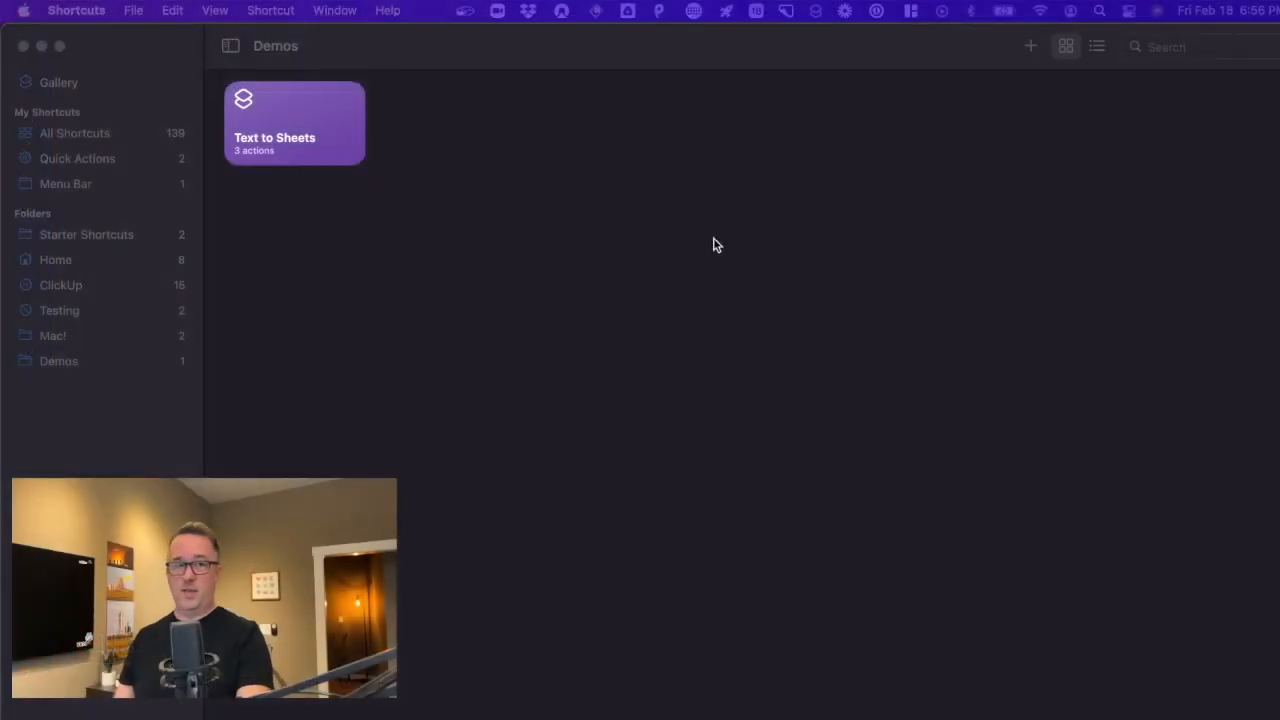
Trigger the Text to Sheets shortcut through Siri, correcting the misheard 'Sheetz'.
{"action": "mouse_move", "coordinate": [294, 131]}
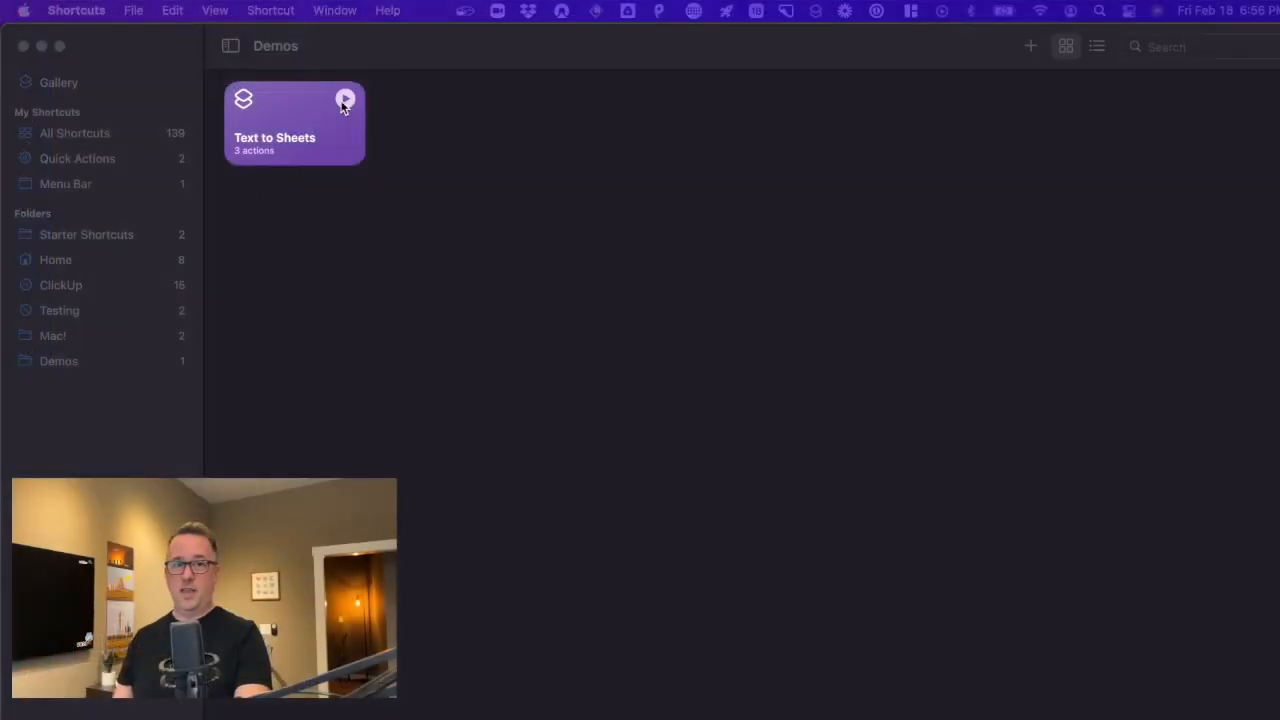
{"action": "left_click", "coordinate": [1156, 11]}
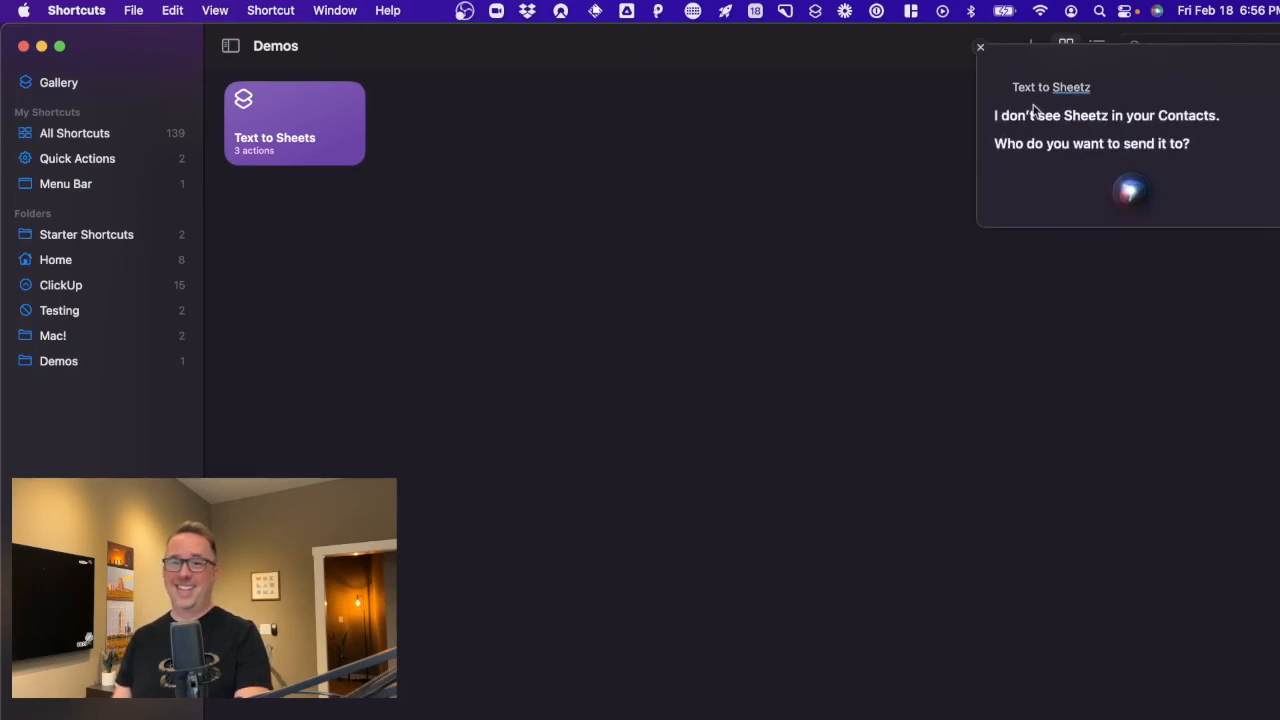
{"action": "left_click", "coordinate": [984, 50]}
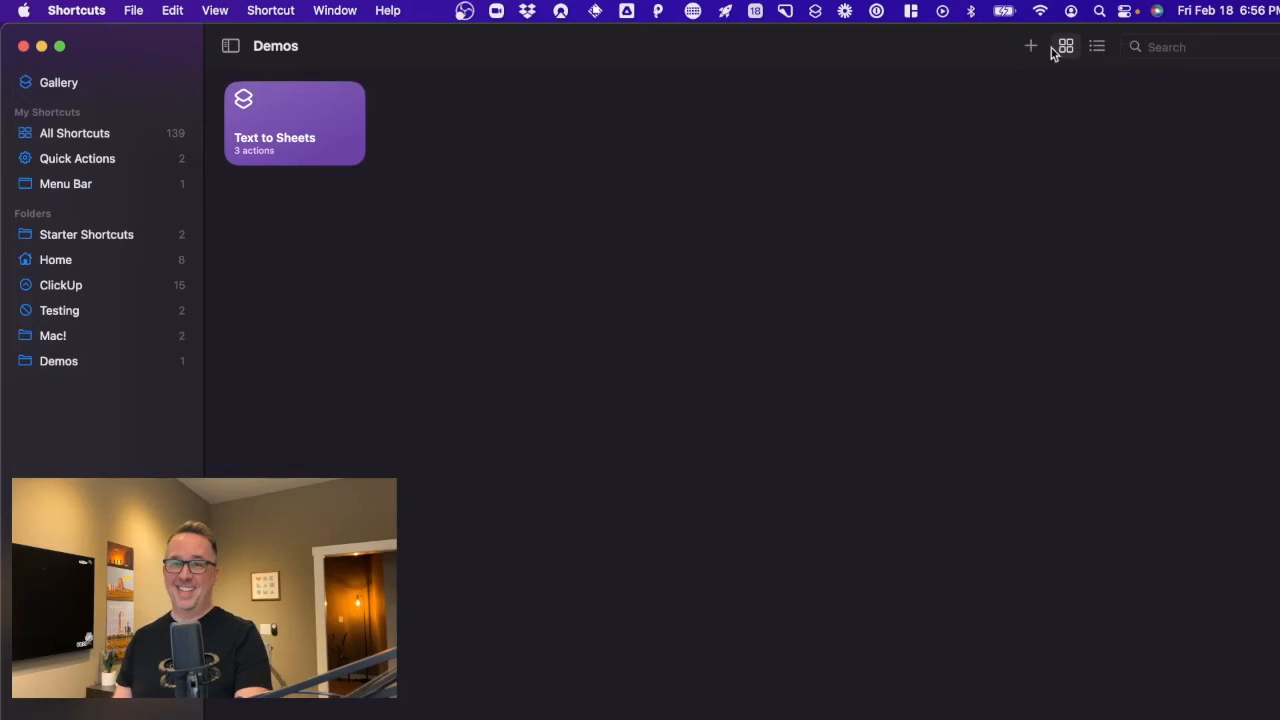
{"action": "left_click", "coordinate": [1157, 11]}
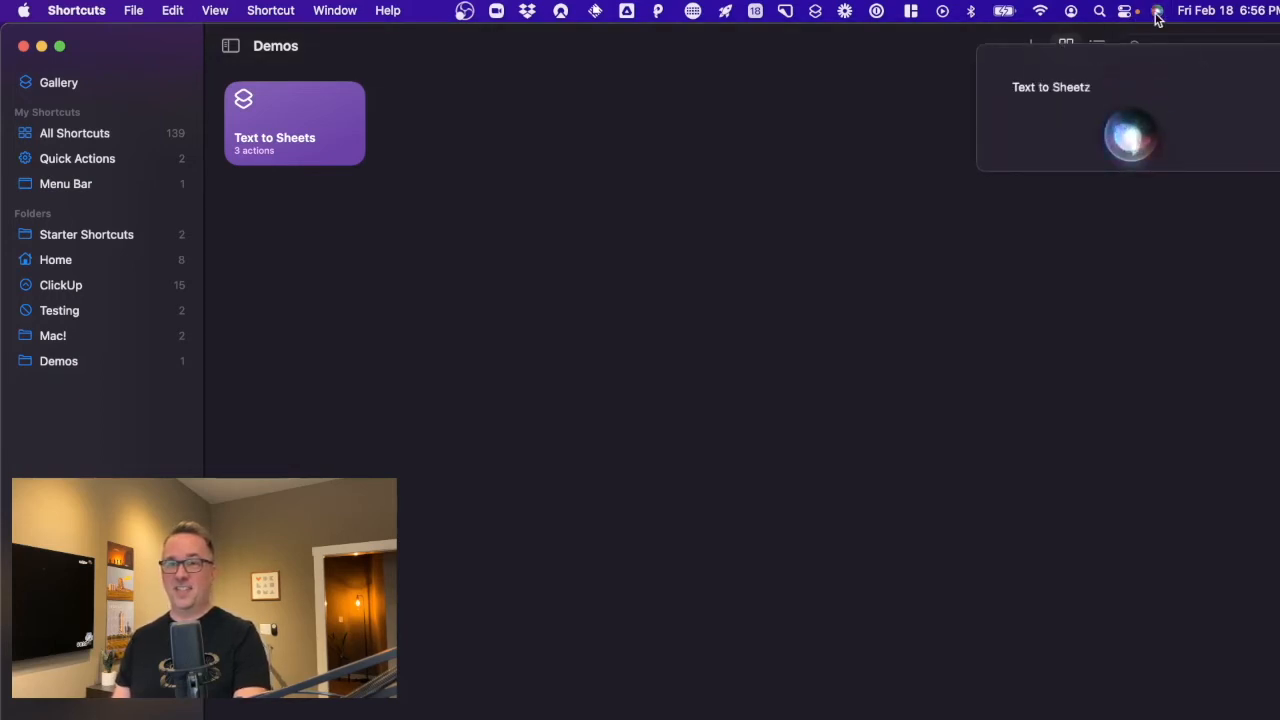
{"action": "left_click", "coordinate": [1090, 92]}
{"action": "left_click", "coordinate": [1104, 92]}
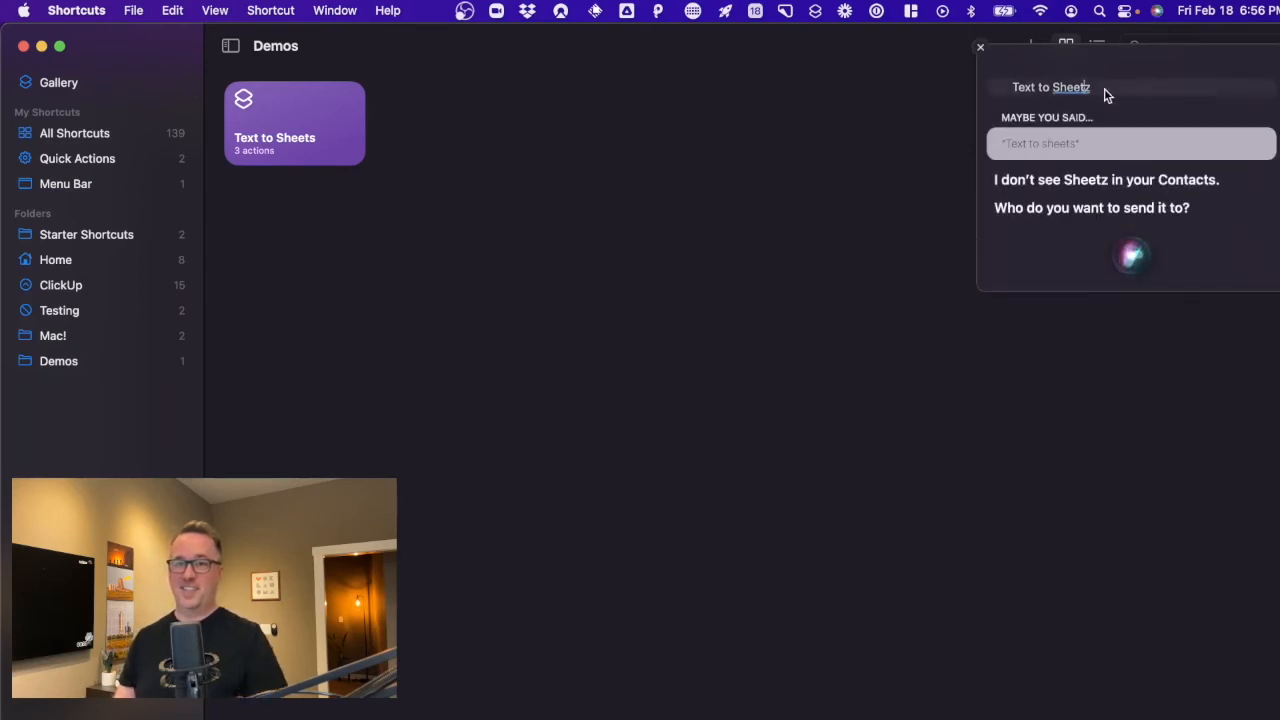
{"action": "key", "text": "BackSpace"}
{"action": "key", "text": "Return"}
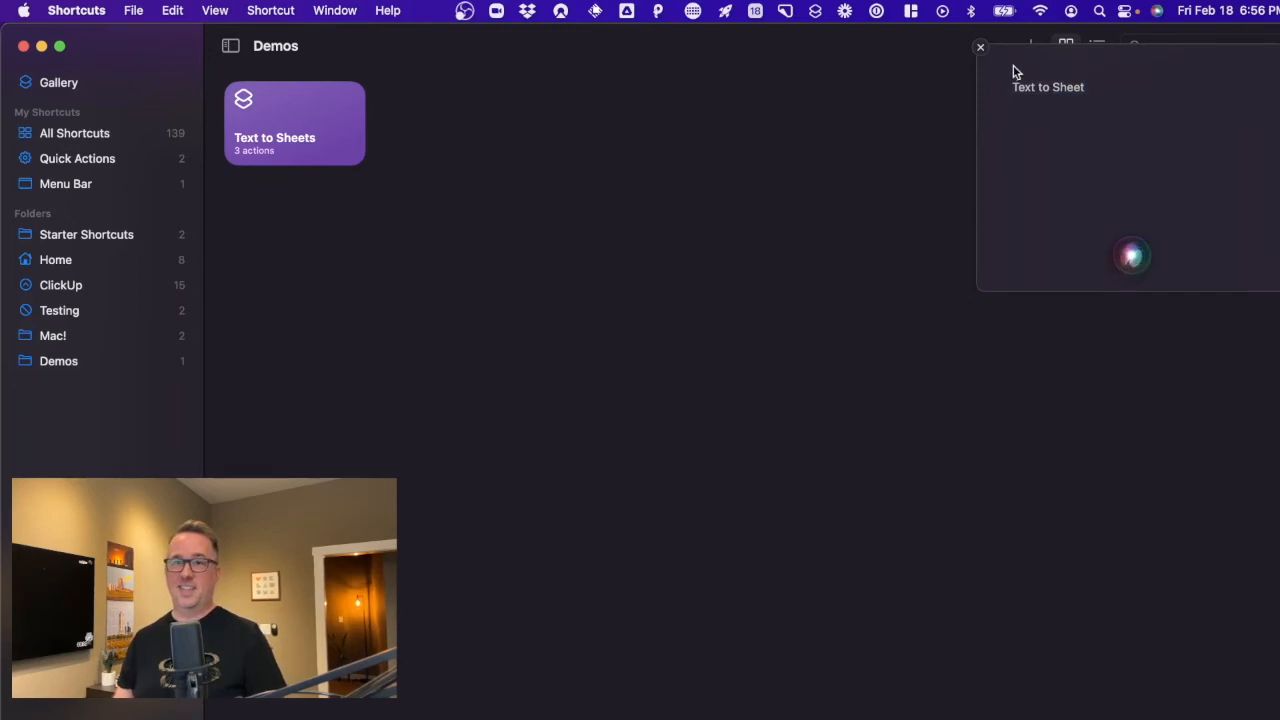
{"action": "left_click", "coordinate": [1100, 87]}
{"action": "type", "text": "s"}
{"action": "key", "text": "Return"}
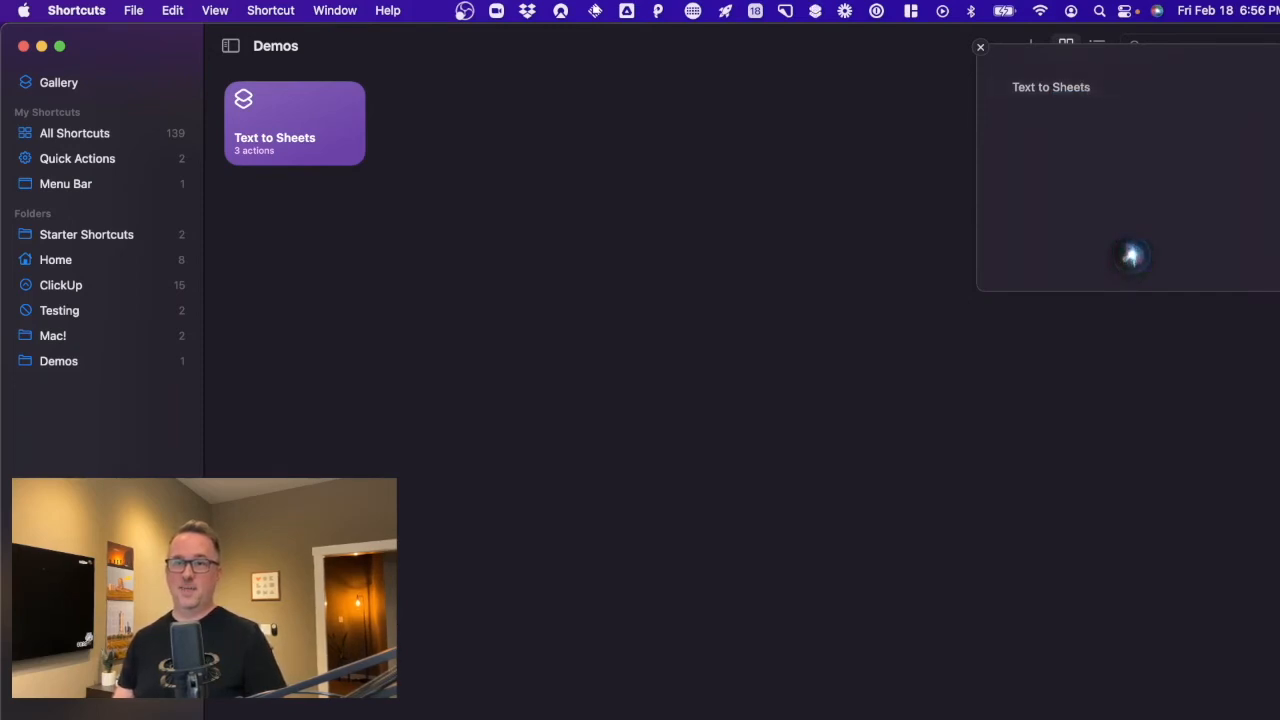
{"action": "left_click", "coordinate": [980, 48]}
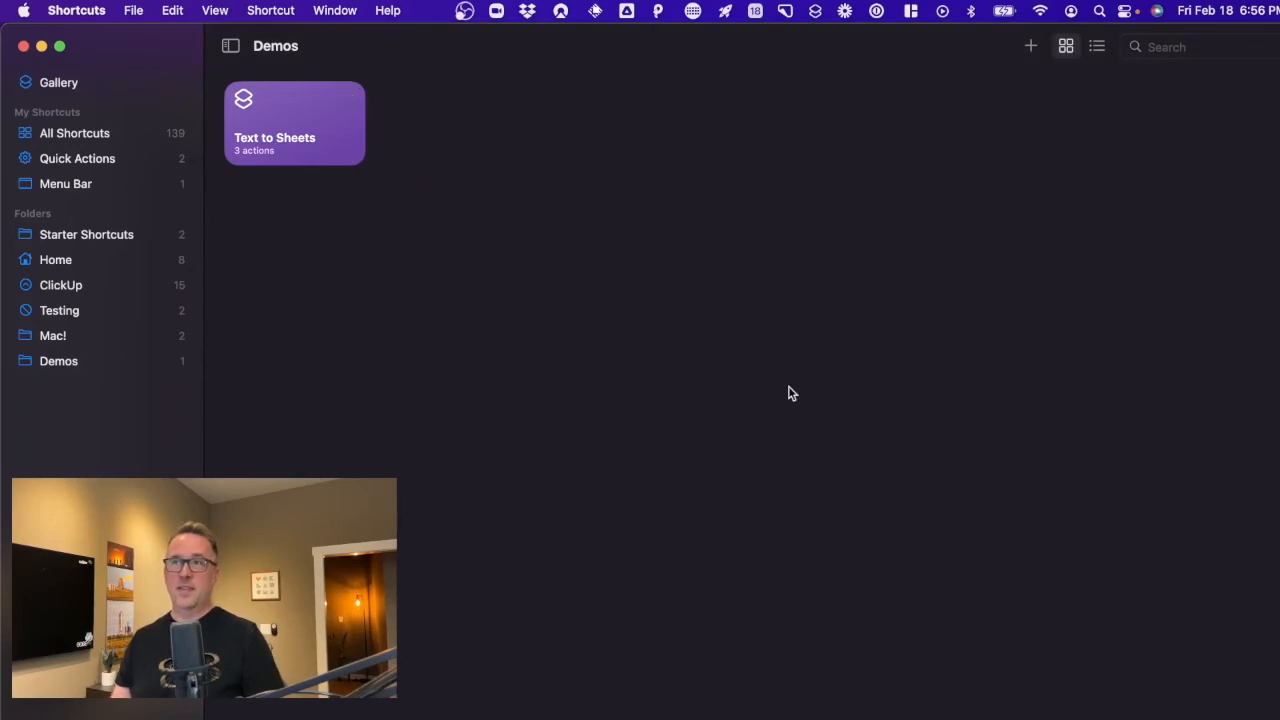
Rename the Text to Sheets shortcut to 'Text to Google' and summon Siri.
{"action": "right_click", "coordinate": [300, 147]}
{"action": "left_click", "coordinate": [350, 198]}
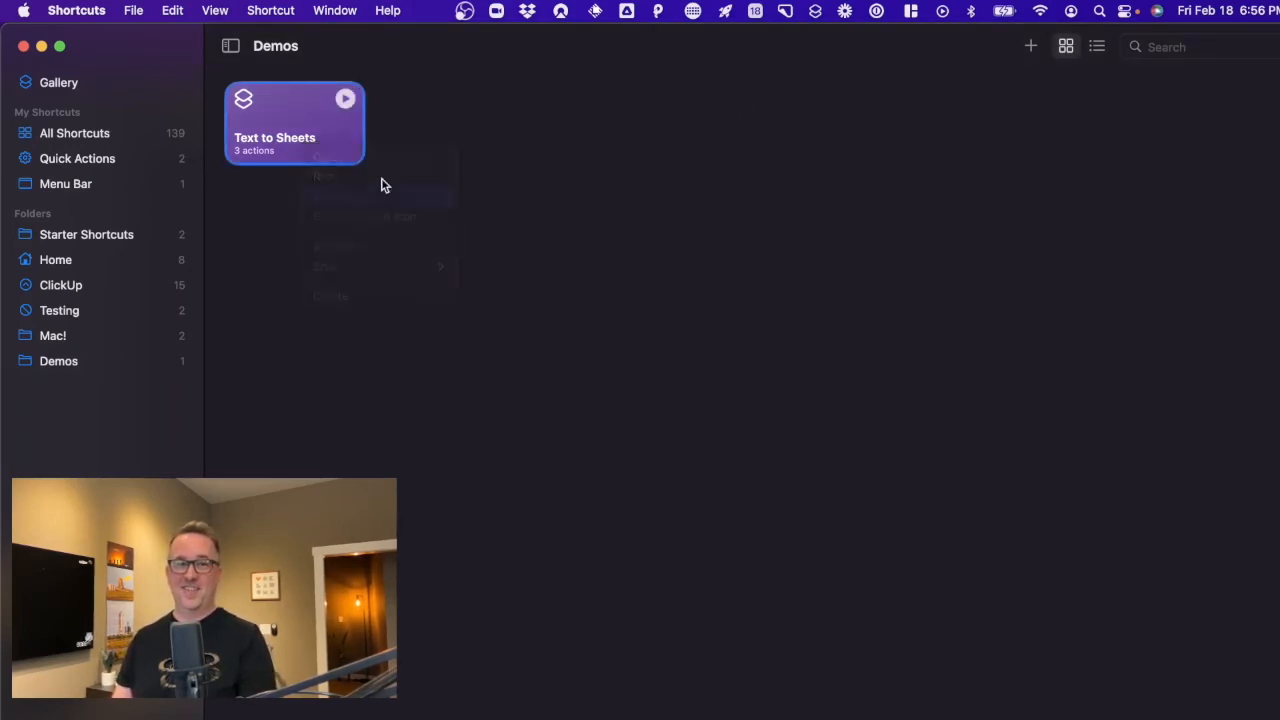
{"action": "key", "text": "Right"}
{"action": "key", "text": "BackSpace"}
{"action": "key", "text": "BackSpace"}
{"action": "key", "text": "BackSpace"}
{"action": "key", "text": "BackSpace"}
{"action": "key", "text": "BackSpace"}
{"action": "key", "text": "BackSpace"}
{"action": "type", "text": "Go"}
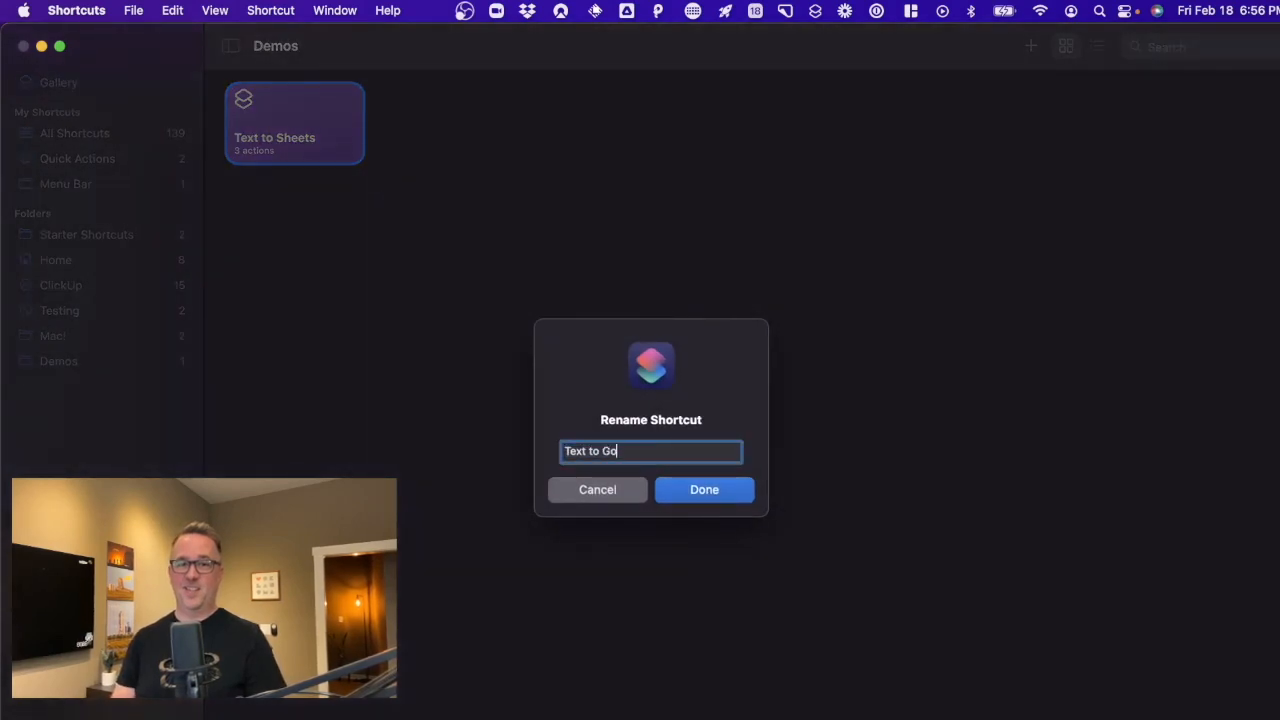
{"action": "type", "text": "ogle"}
{"action": "key", "text": "Return"}
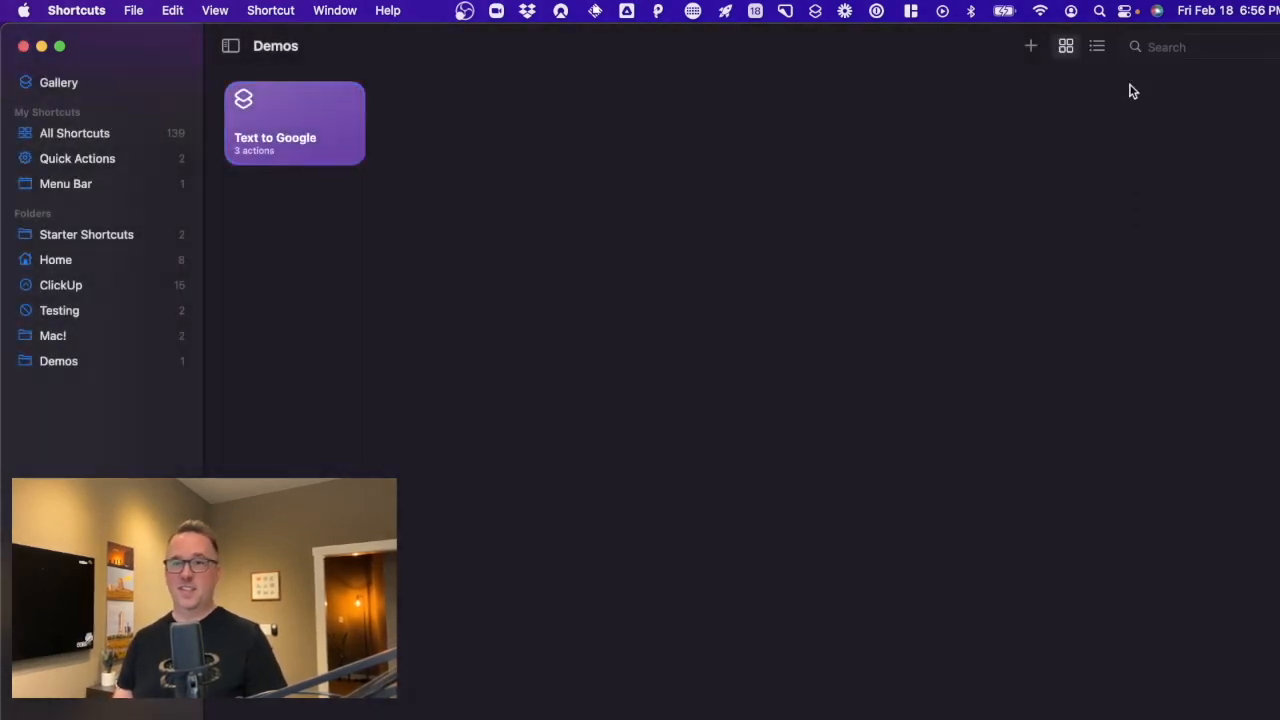
{"action": "left_click", "coordinate": [1156, 12]}
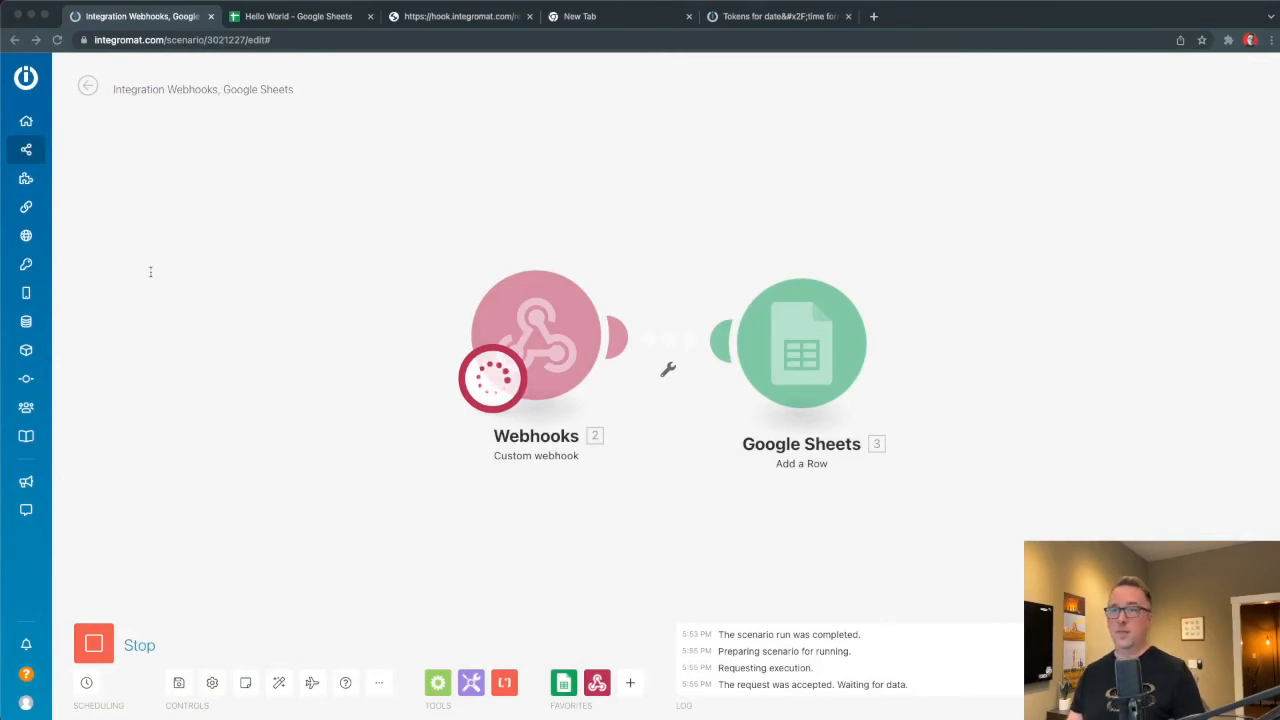
Bring the Integromat scenario editor, still waiting for webhook data, to the front.
{"action": "left_click", "coordinate": [170, 348]}
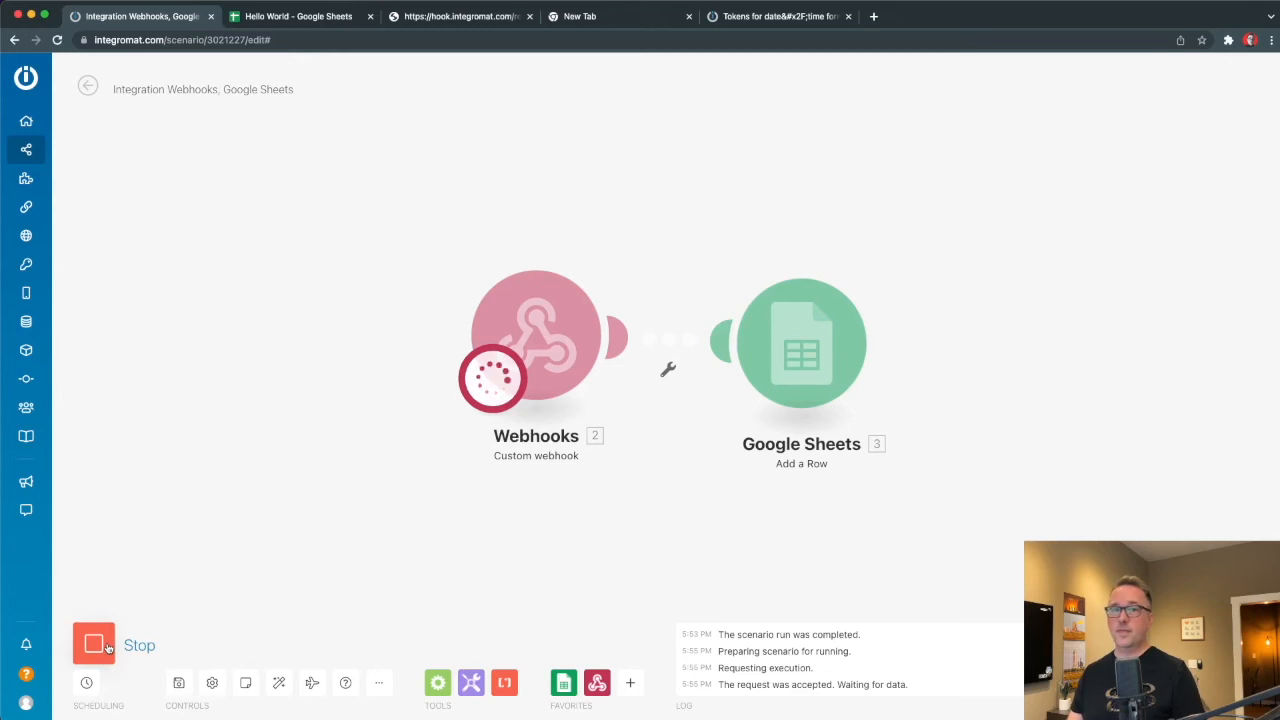
Stop the waiting run and run the scenario once on the queued 'Do the dishes' request.
{"action": "left_click", "coordinate": [108, 646]}
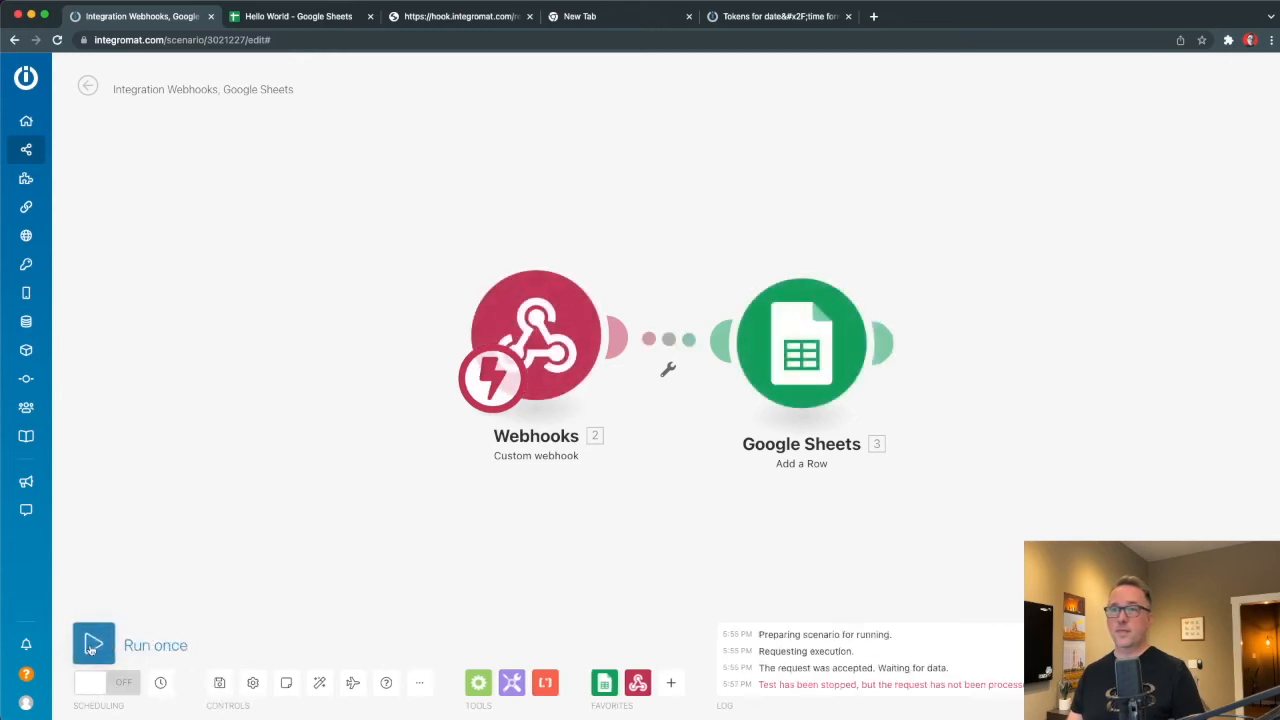
{"action": "left_click", "coordinate": [95, 644]}
{"action": "left_click", "coordinate": [375, 697]}
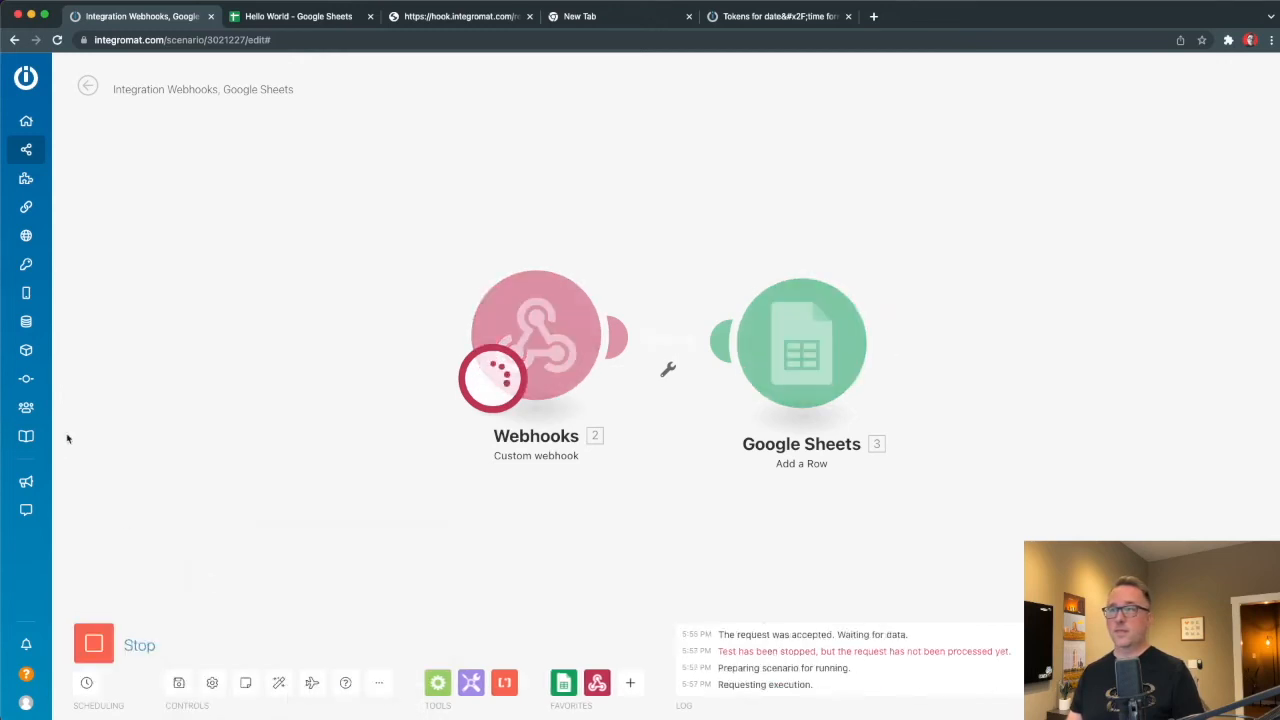
Inspect the data the webhook received, then switch to the Hello World spreadsheet.
{"action": "left_click", "coordinate": [620, 252]}
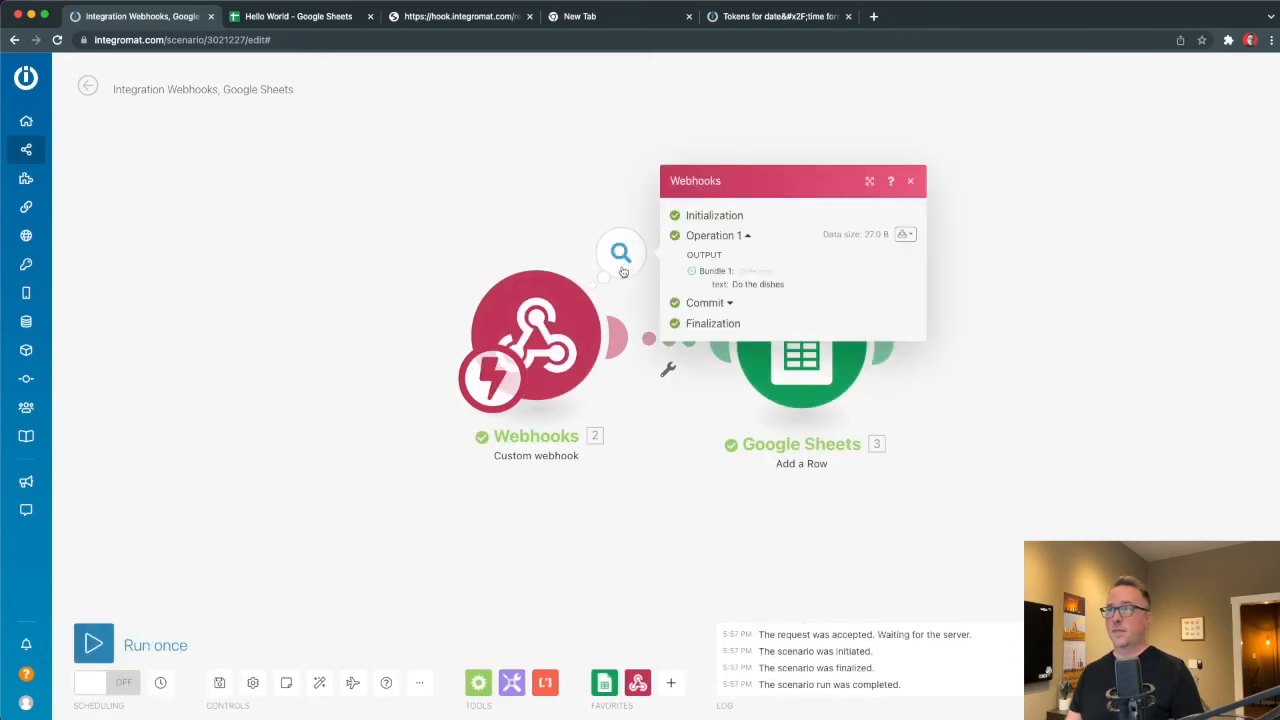
{"action": "left_click", "coordinate": [265, 370]}
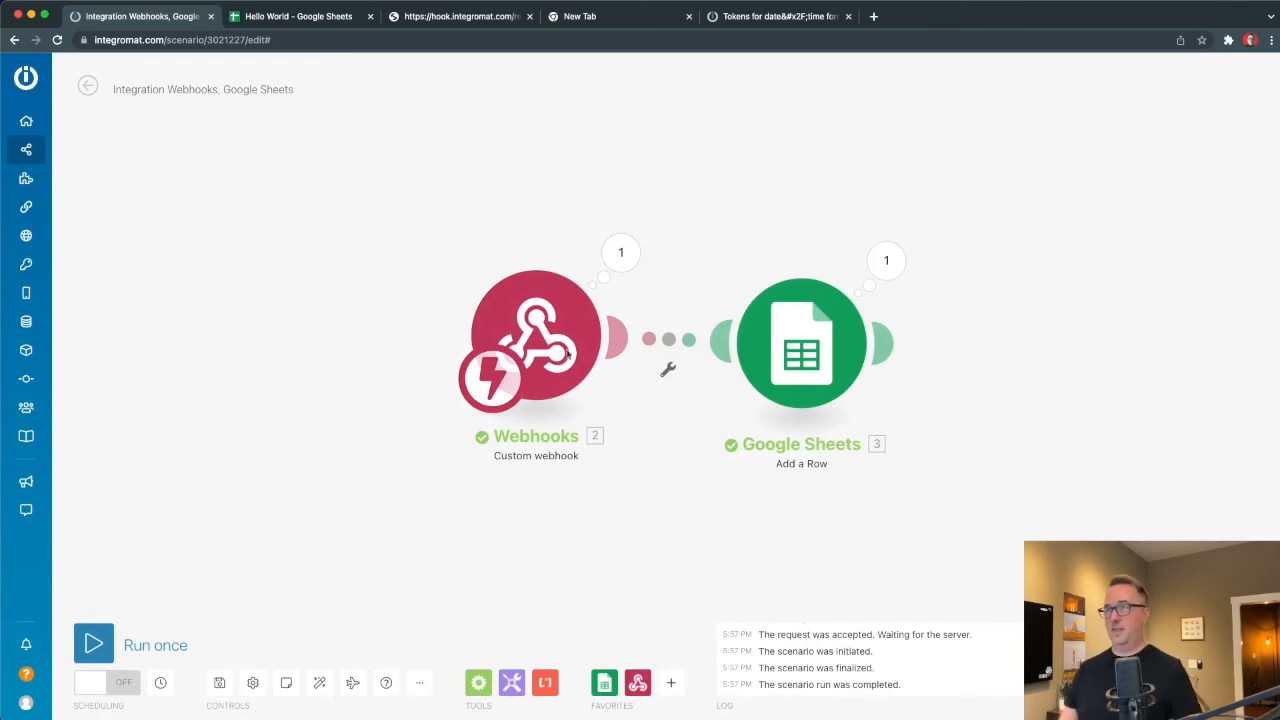
{"action": "mouse_move", "coordinate": [96, 647]}
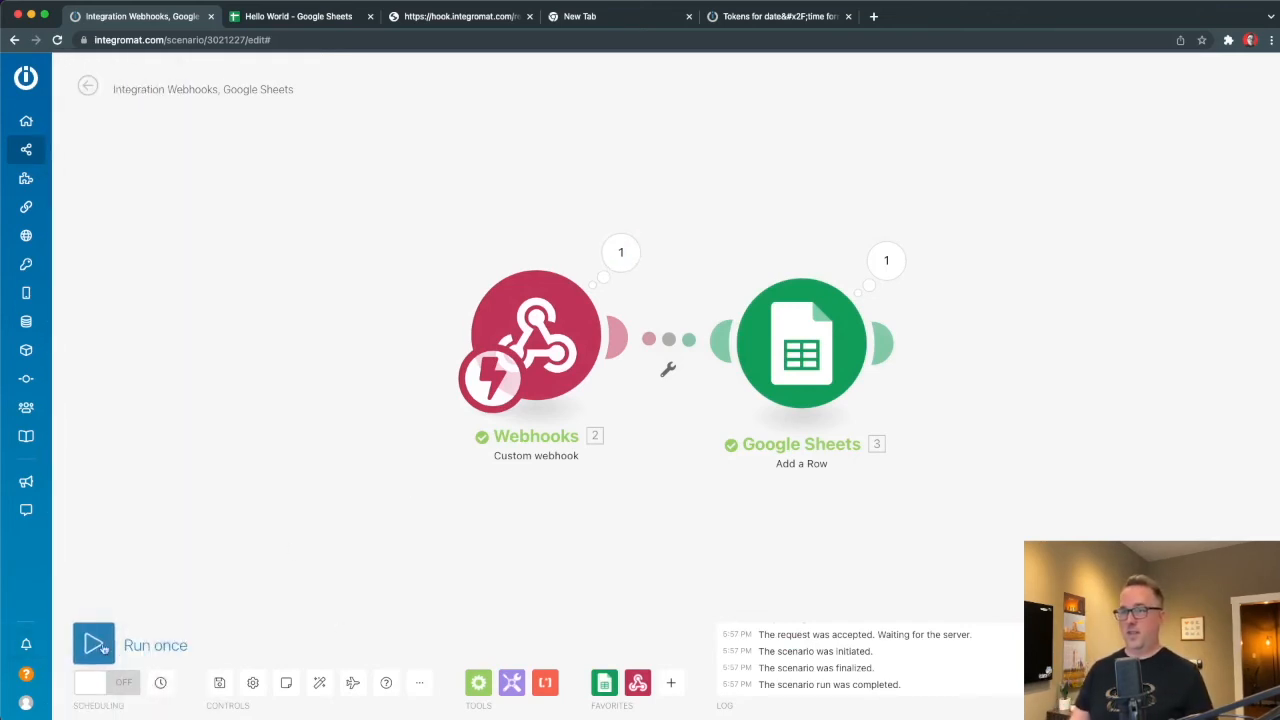
{"action": "left_click", "coordinate": [618, 267]}
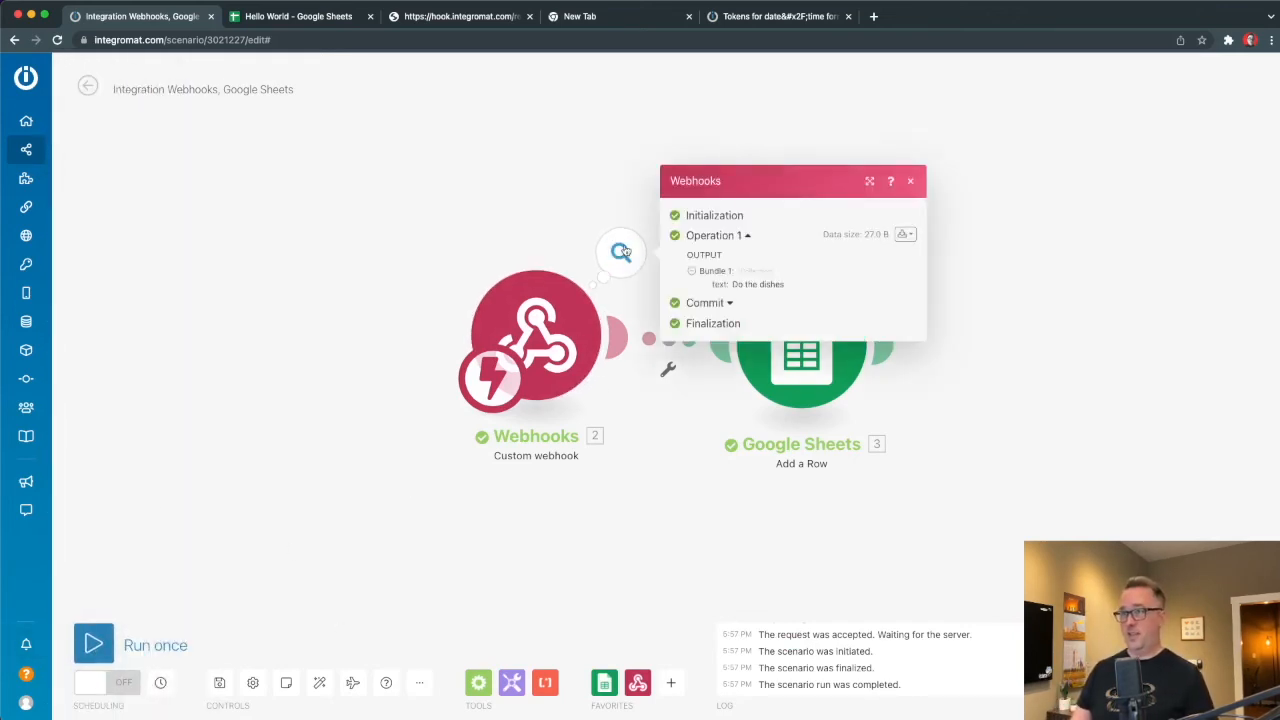
{"action": "left_click", "coordinate": [395, 193]}
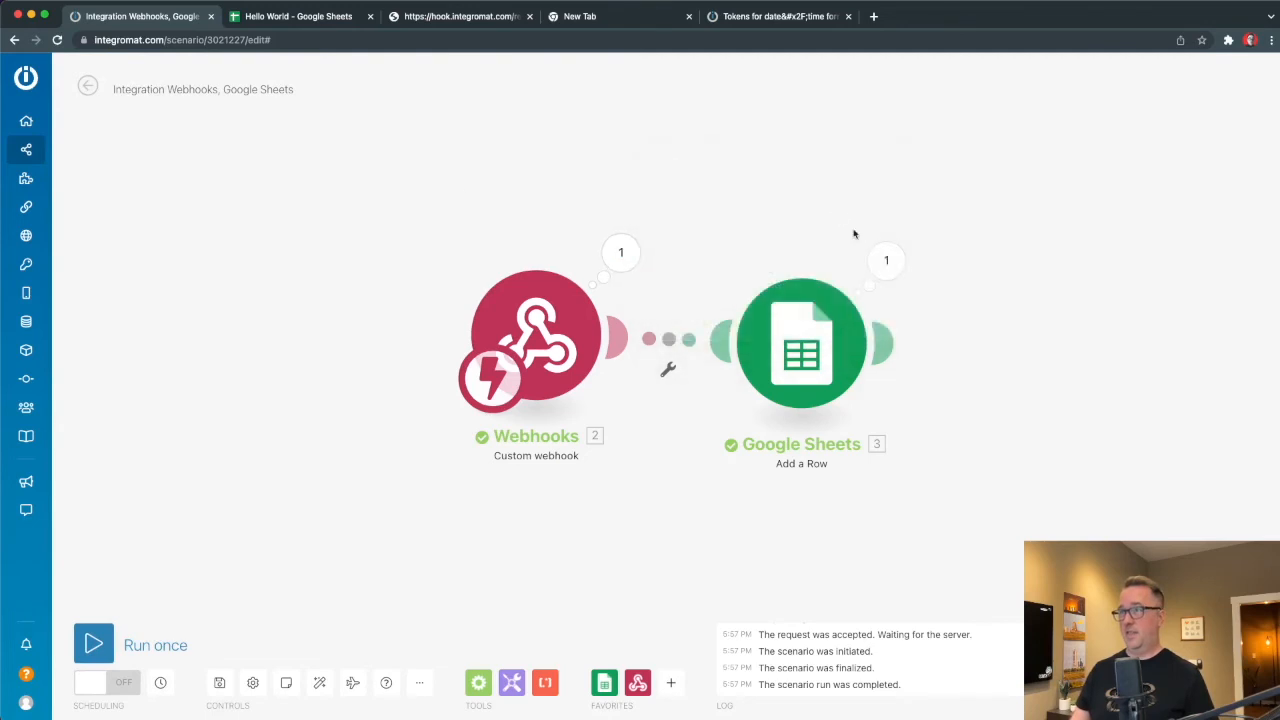
{"action": "left_click", "coordinate": [300, 14]}
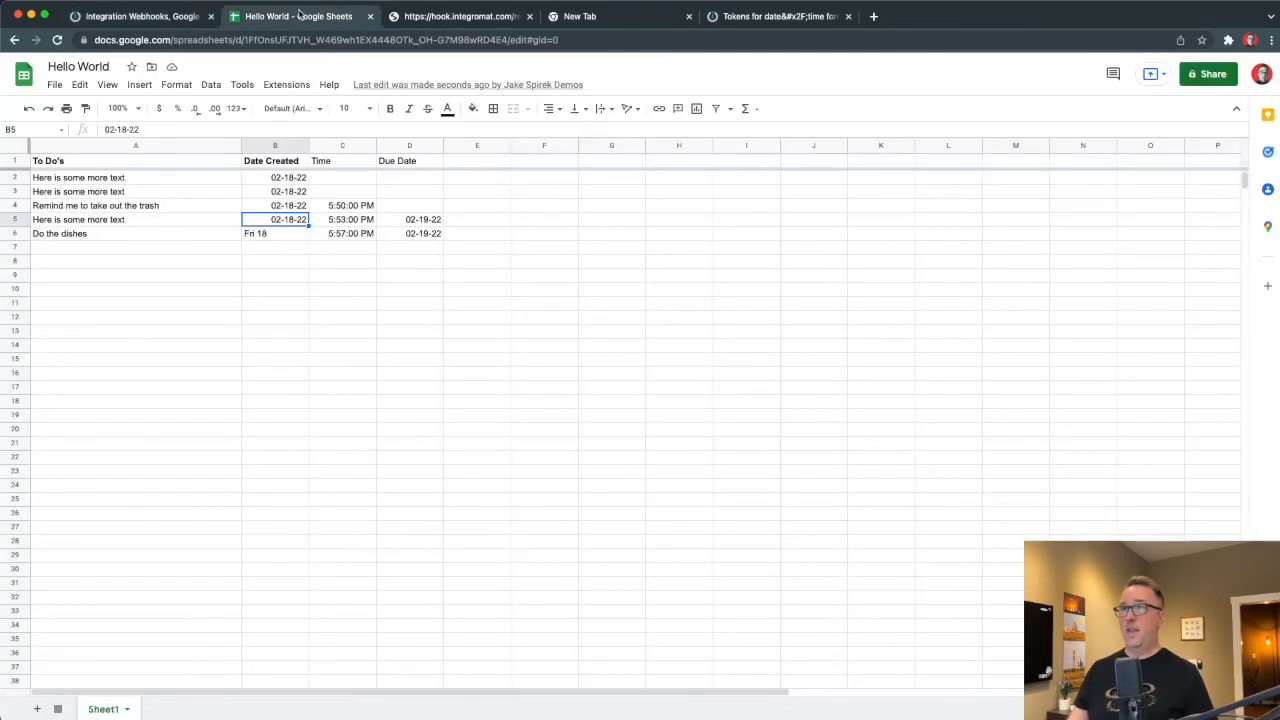
Check the new row 6 'Do the dishes' entry and its date in B6, then return to Integromat.
{"action": "left_click", "coordinate": [267, 233]}
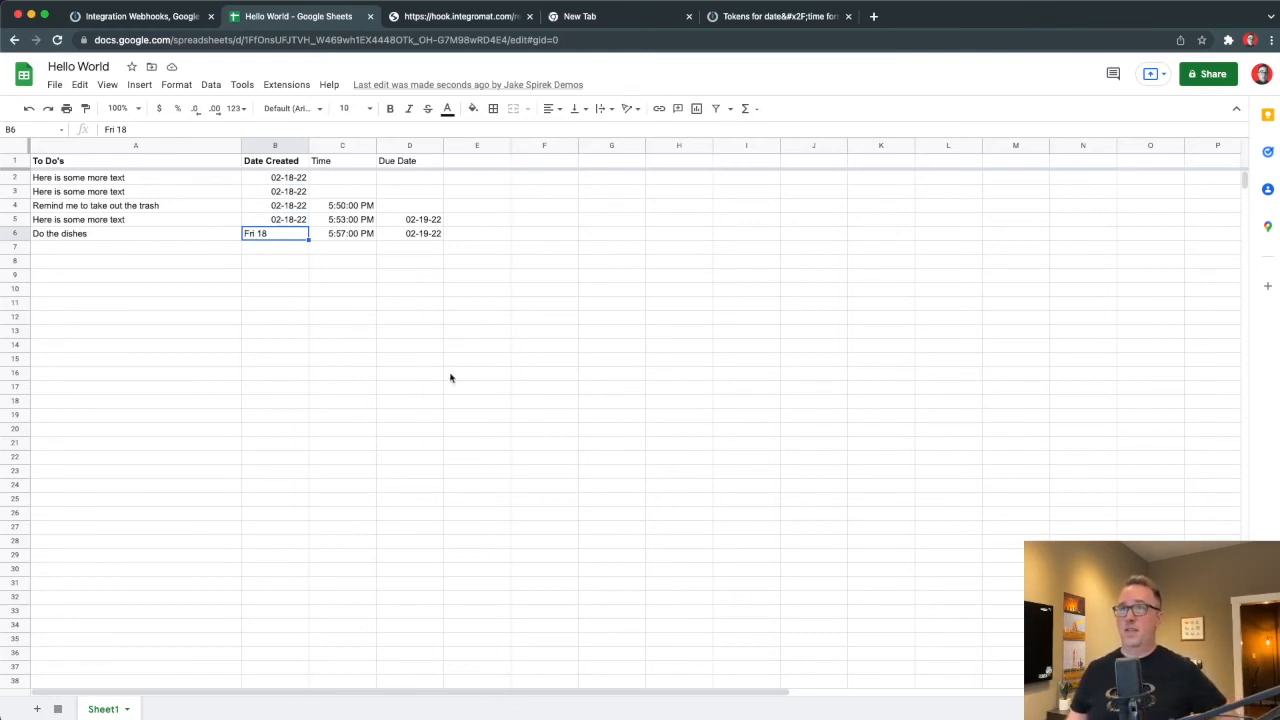
{"action": "left_click", "coordinate": [420, 320]}
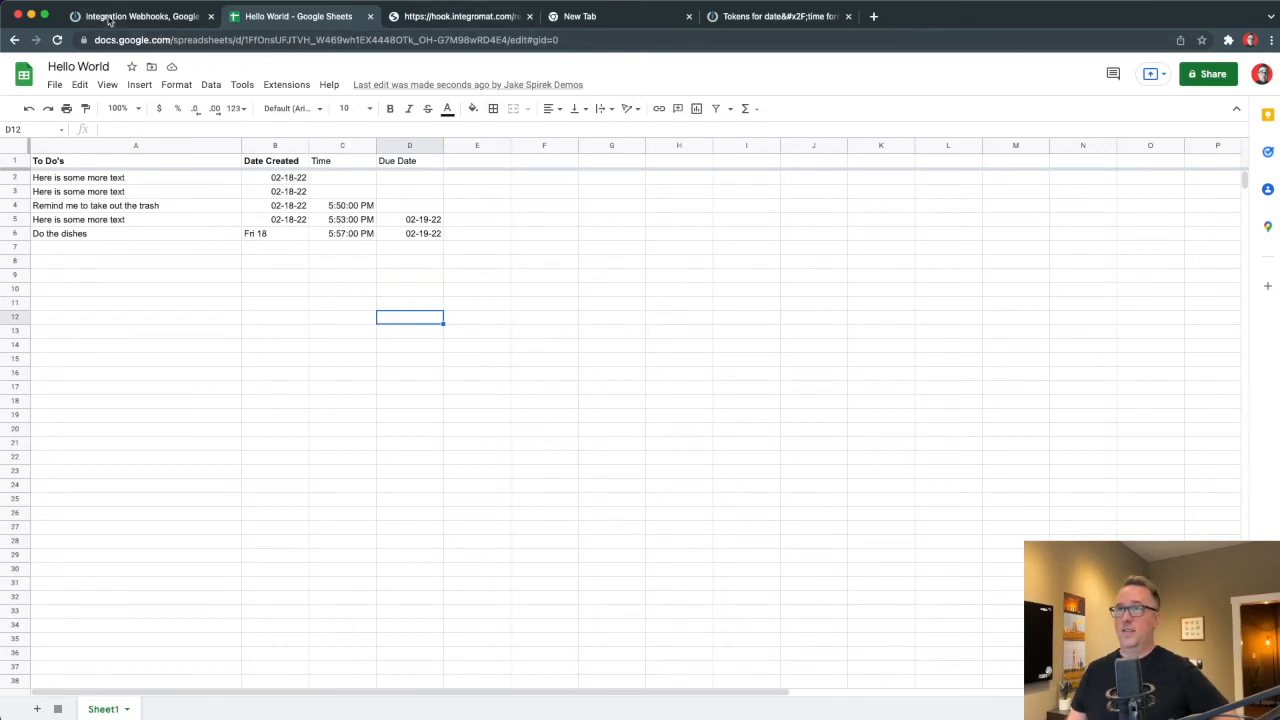
{"action": "left_click", "coordinate": [116, 17]}
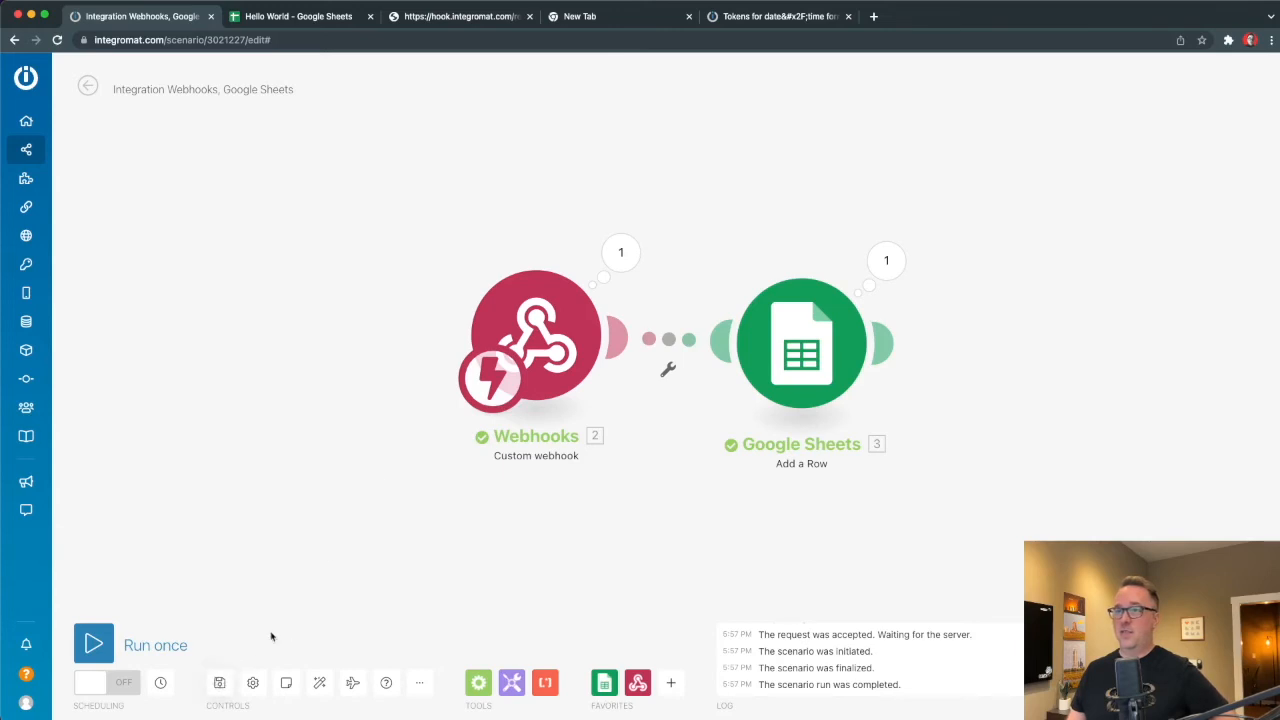
Turn scheduling on with 'Immediately', activate the scenario, and close the getting-started checklist.
{"action": "left_click", "coordinate": [109, 683]}
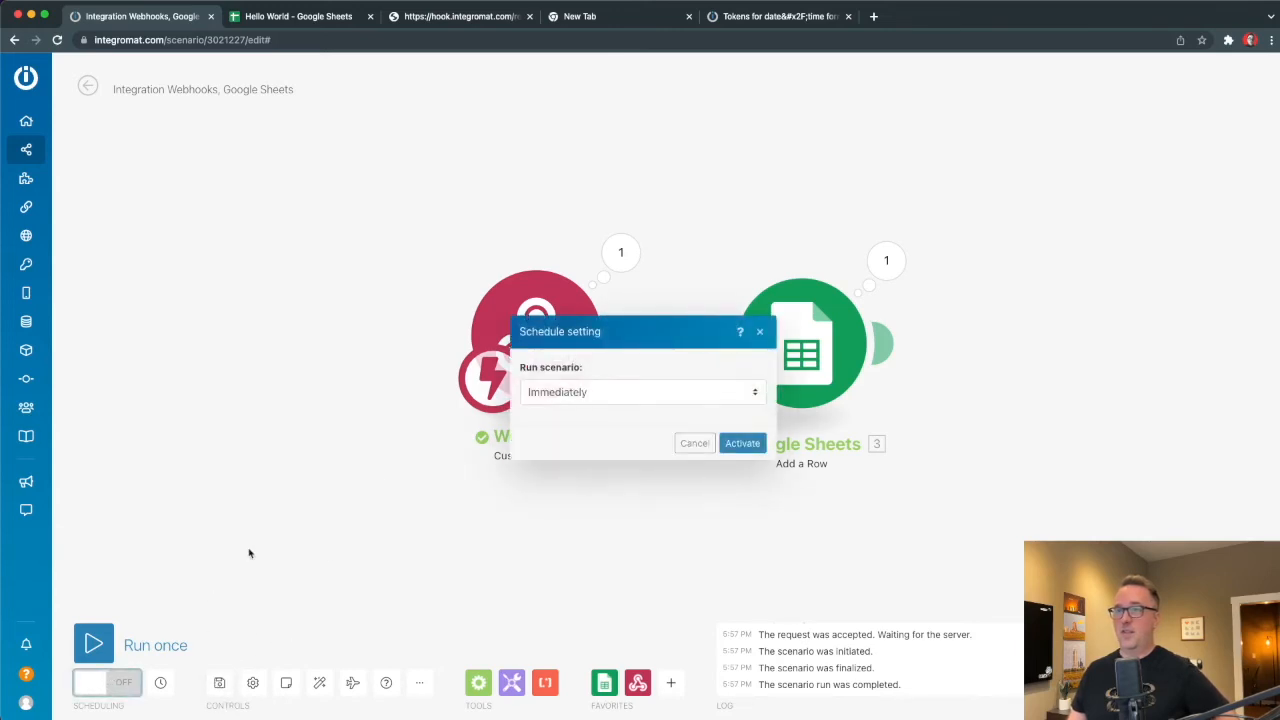
{"action": "left_click", "coordinate": [742, 443]}
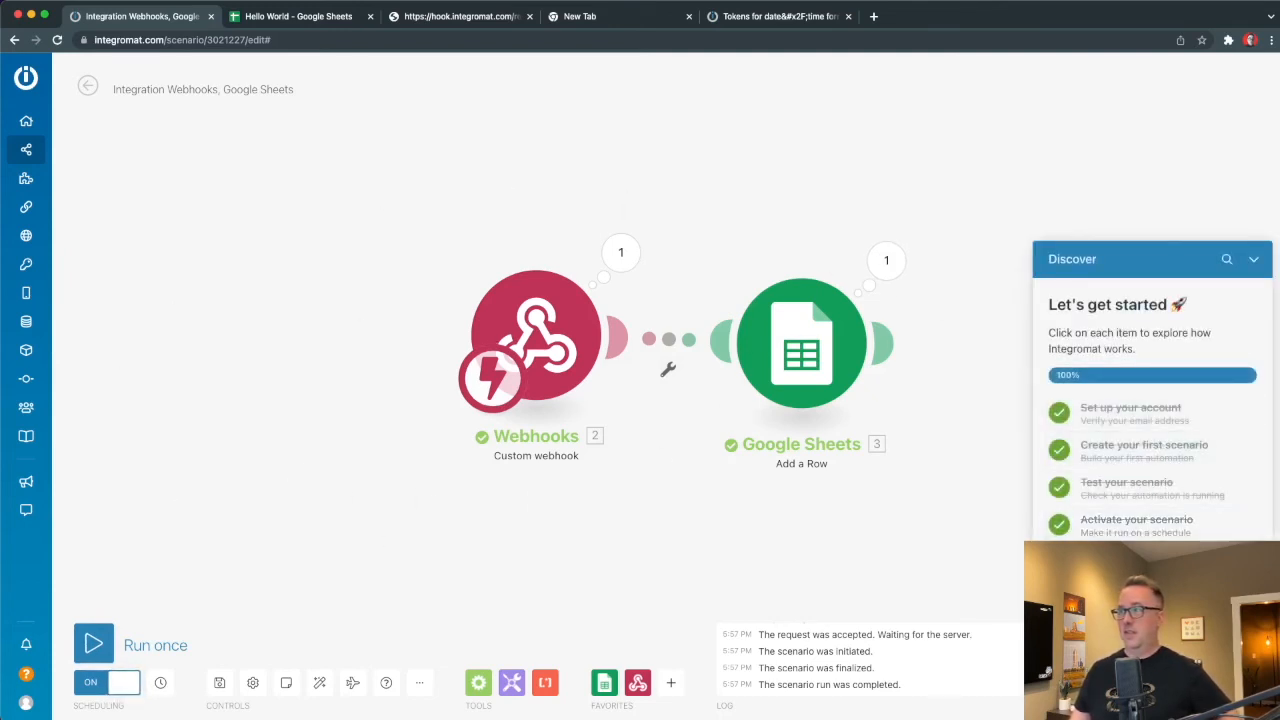
{"action": "left_click", "coordinate": [1152, 580]}
{"action": "left_click", "coordinate": [1254, 471]}
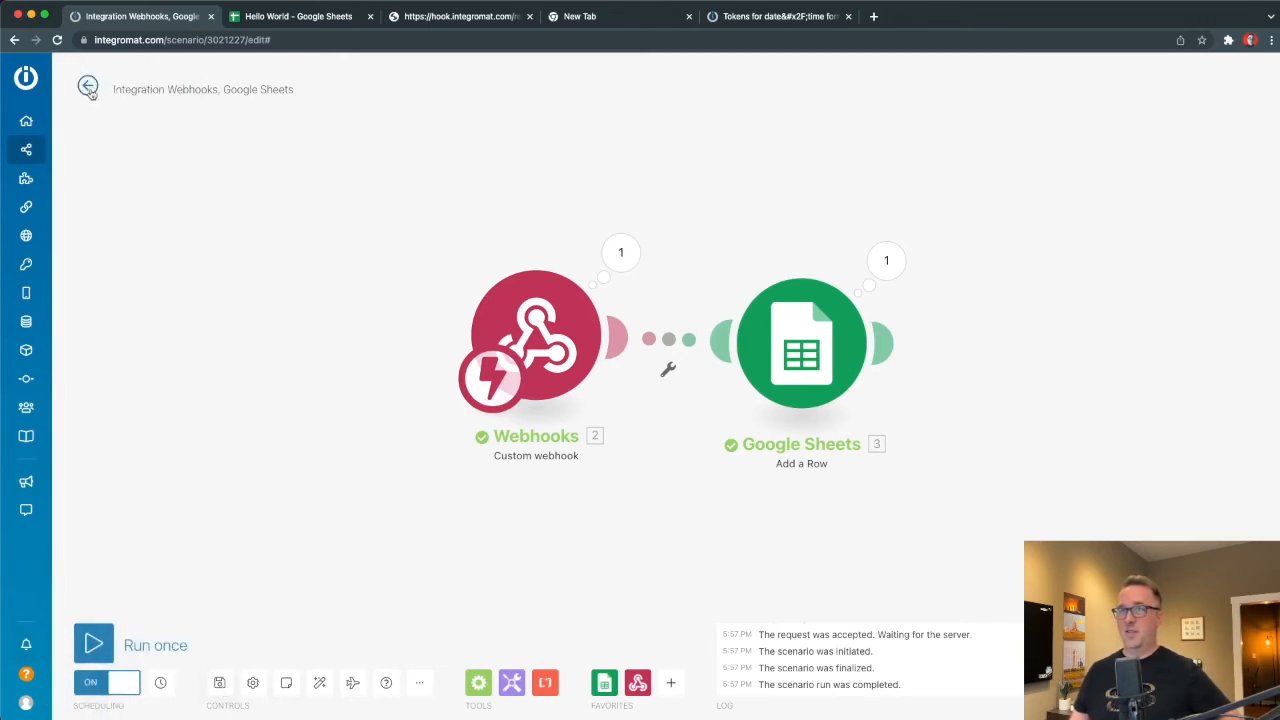
Rename the scenario to 'Text to Google from Siri' and go back to its overview page.
{"action": "left_click", "coordinate": [186, 90]}
{"action": "triple_click", "coordinate": [186, 90]}
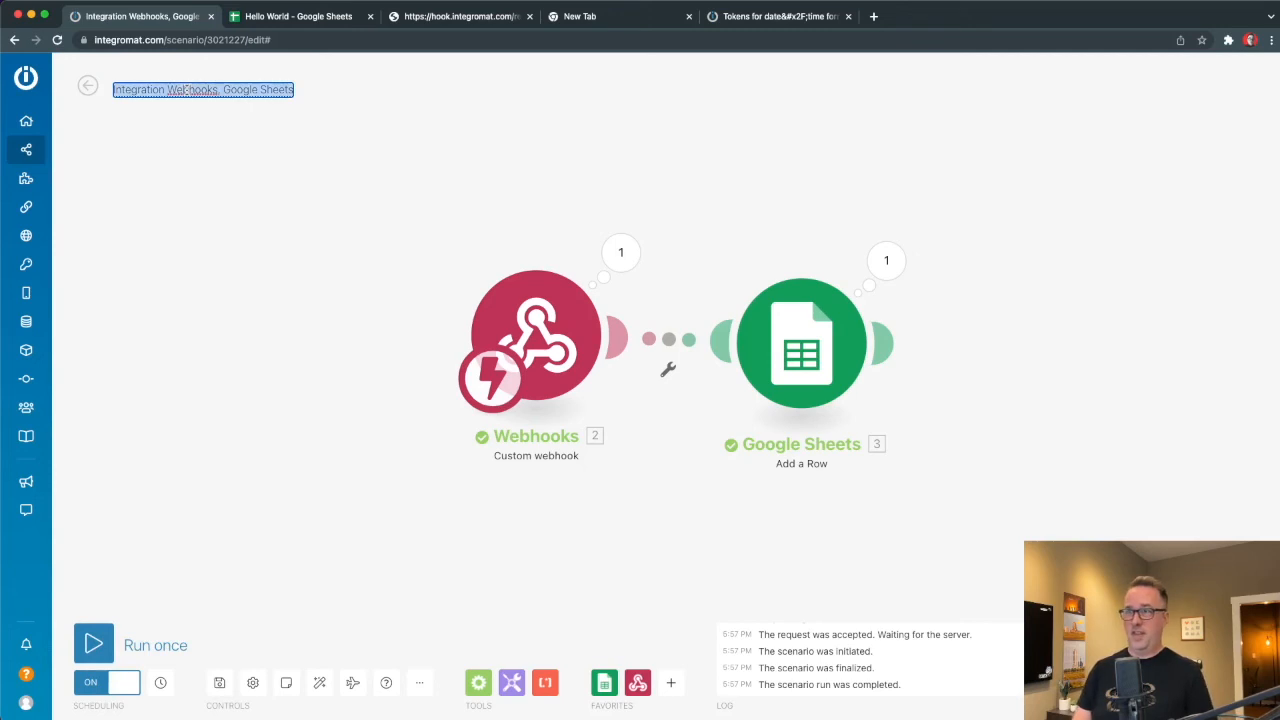
{"action": "type", "text": "Text"}
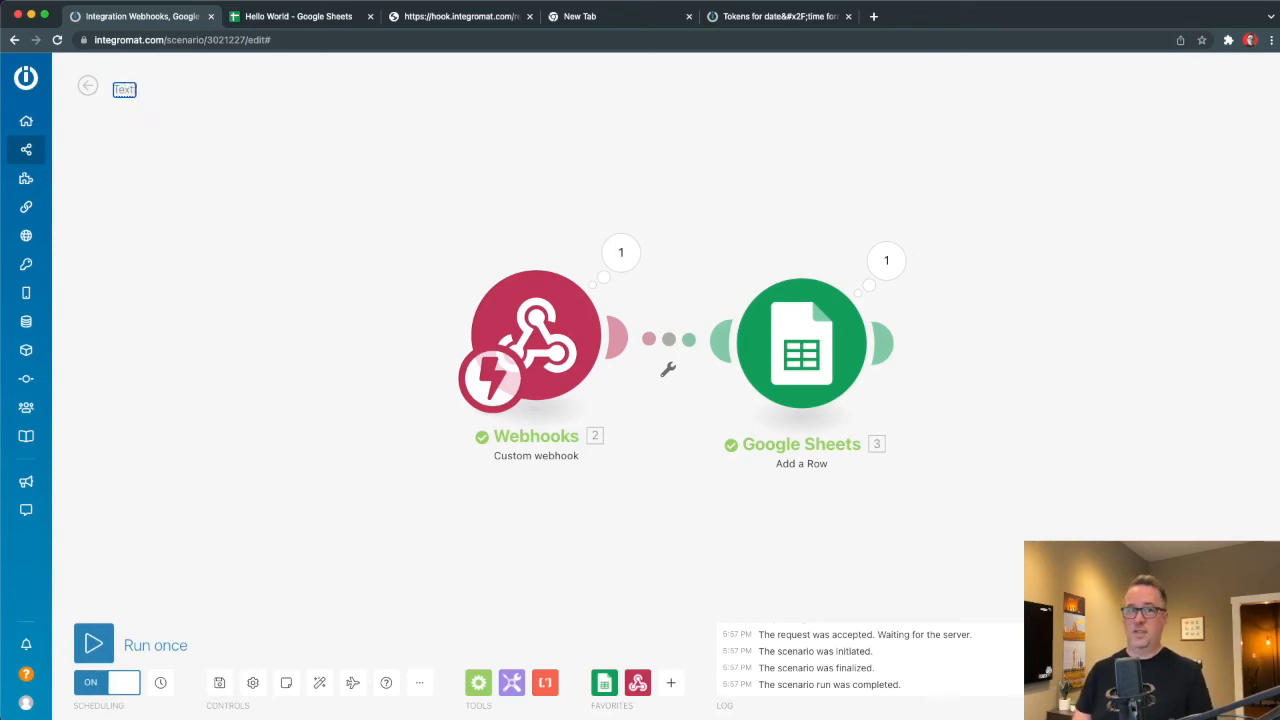
{"action": "type", "text": " to Google"}
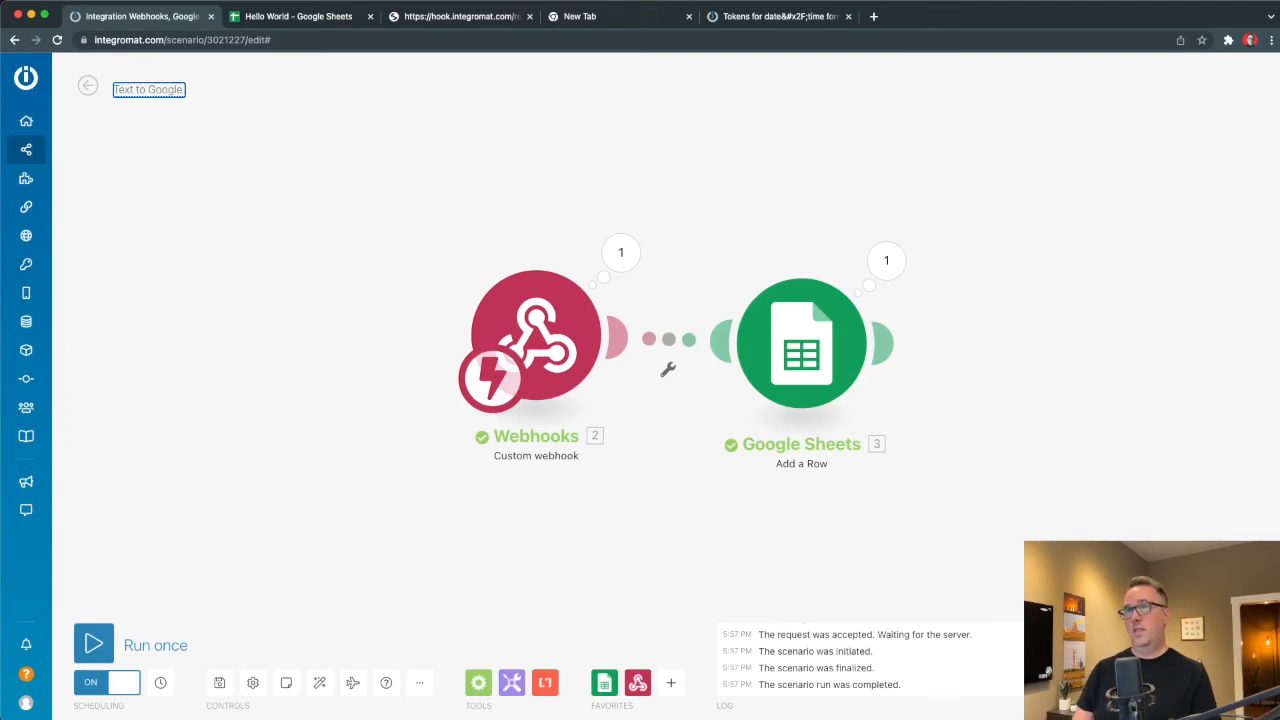
{"action": "type", "text": " from Siri"}
{"action": "key", "text": "Return"}
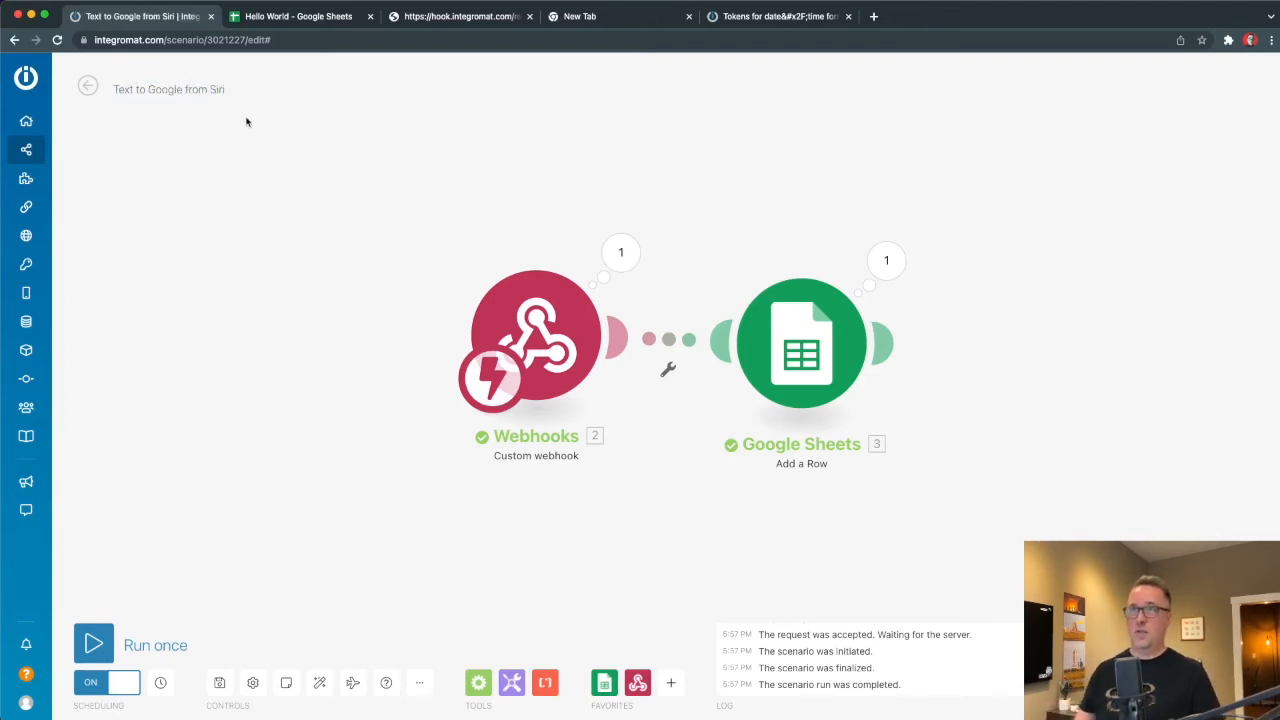
{"action": "left_click", "coordinate": [87, 85]}
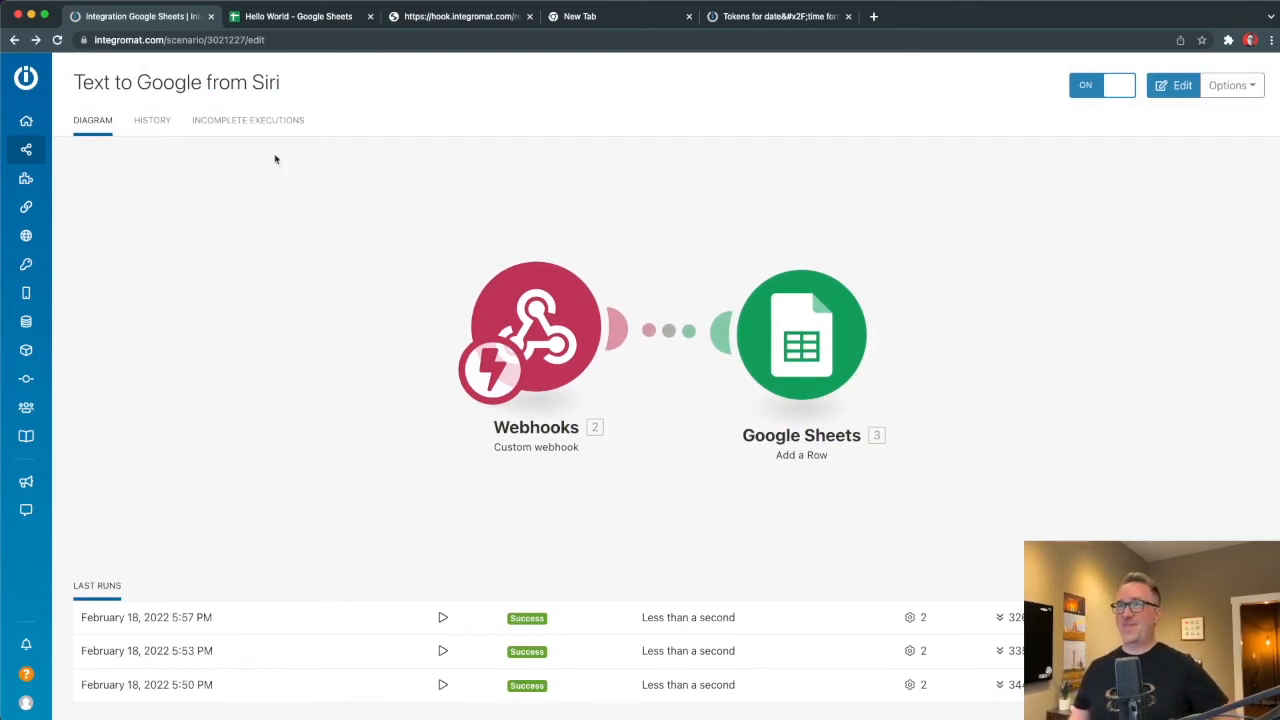
Review the 5:57 PM run's webhook data in History, then reopen the scenario editor.
{"action": "left_click", "coordinate": [162, 122]}
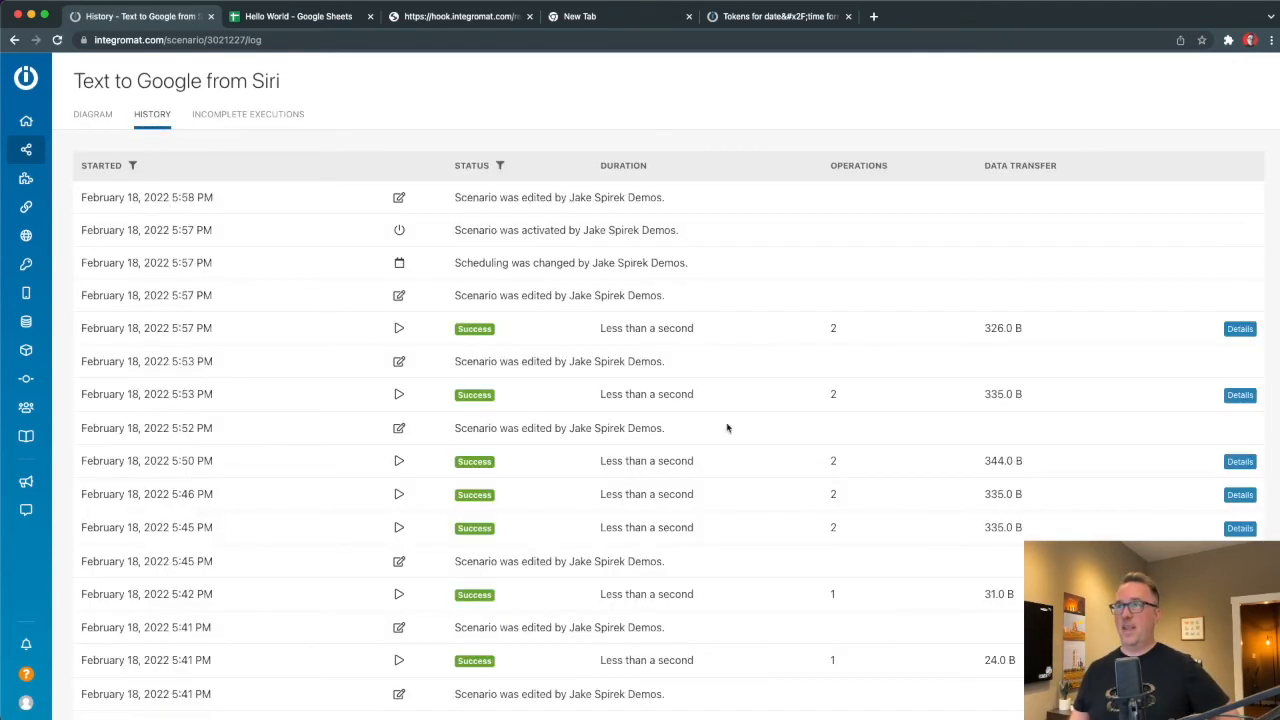
{"action": "left_click", "coordinate": [1240, 328]}
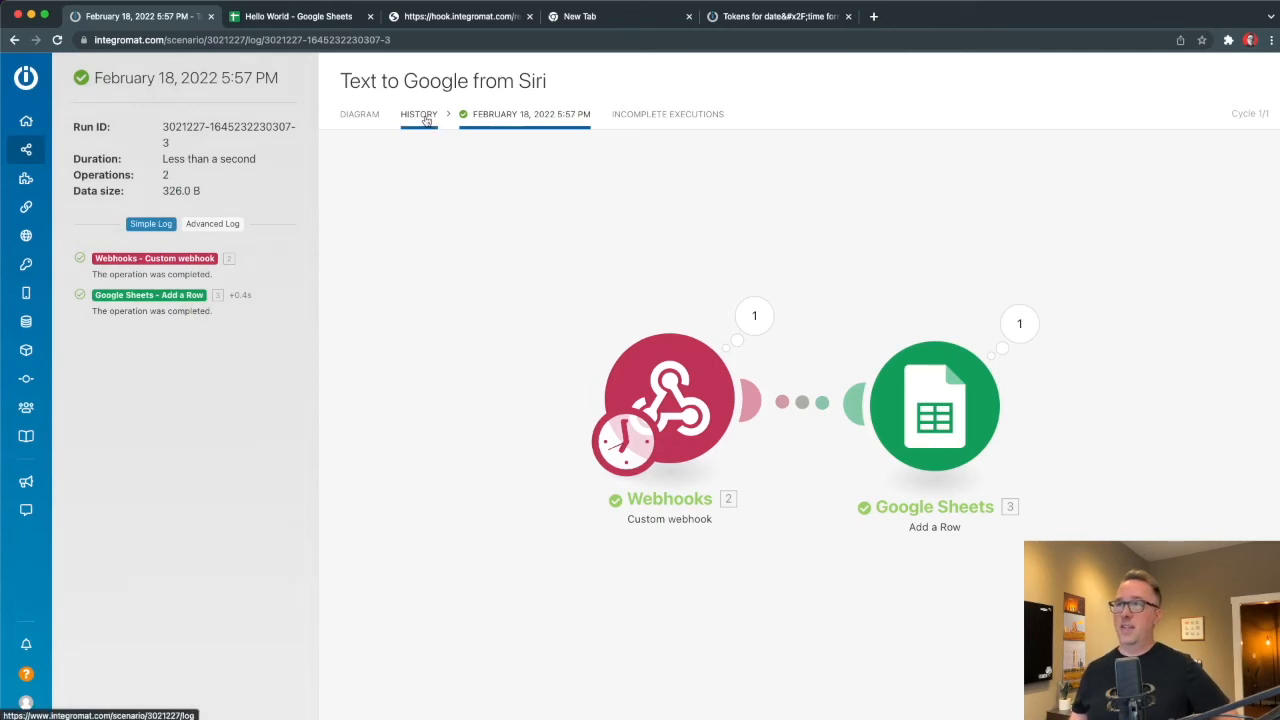
{"action": "left_click", "coordinate": [755, 317]}
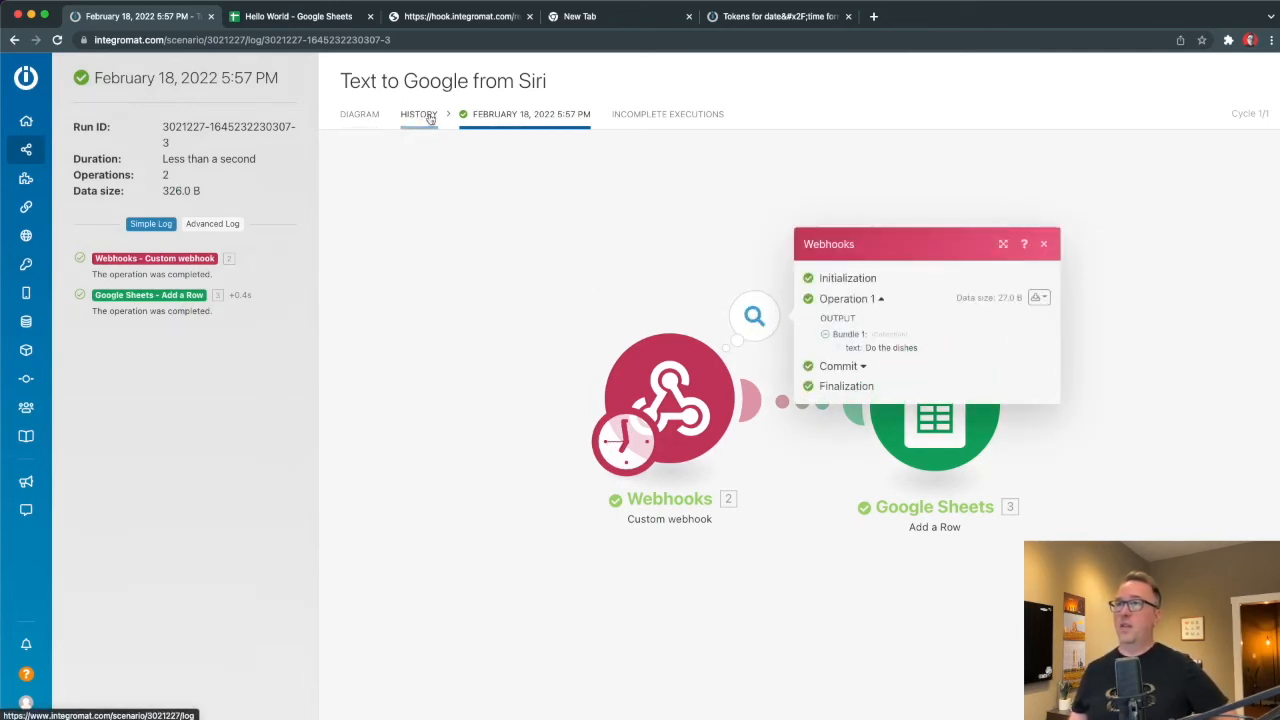
{"action": "left_click", "coordinate": [360, 114]}
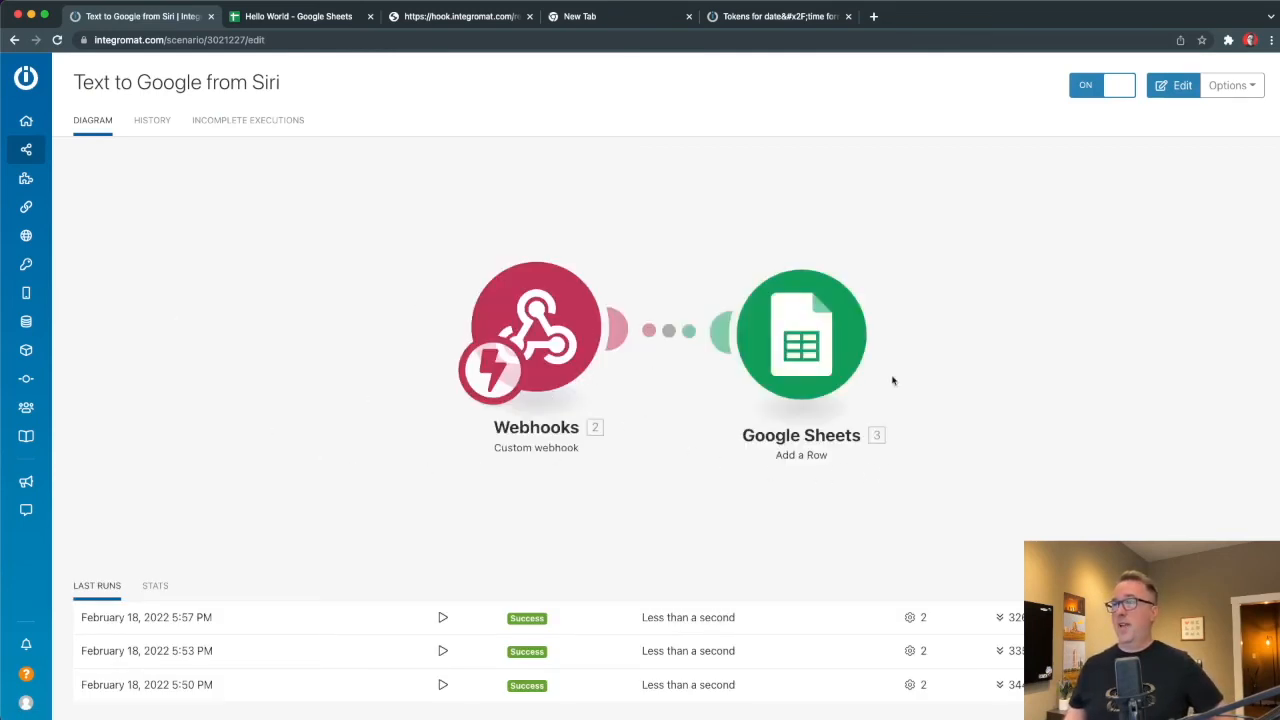
{"action": "left_click", "coordinate": [975, 348]}
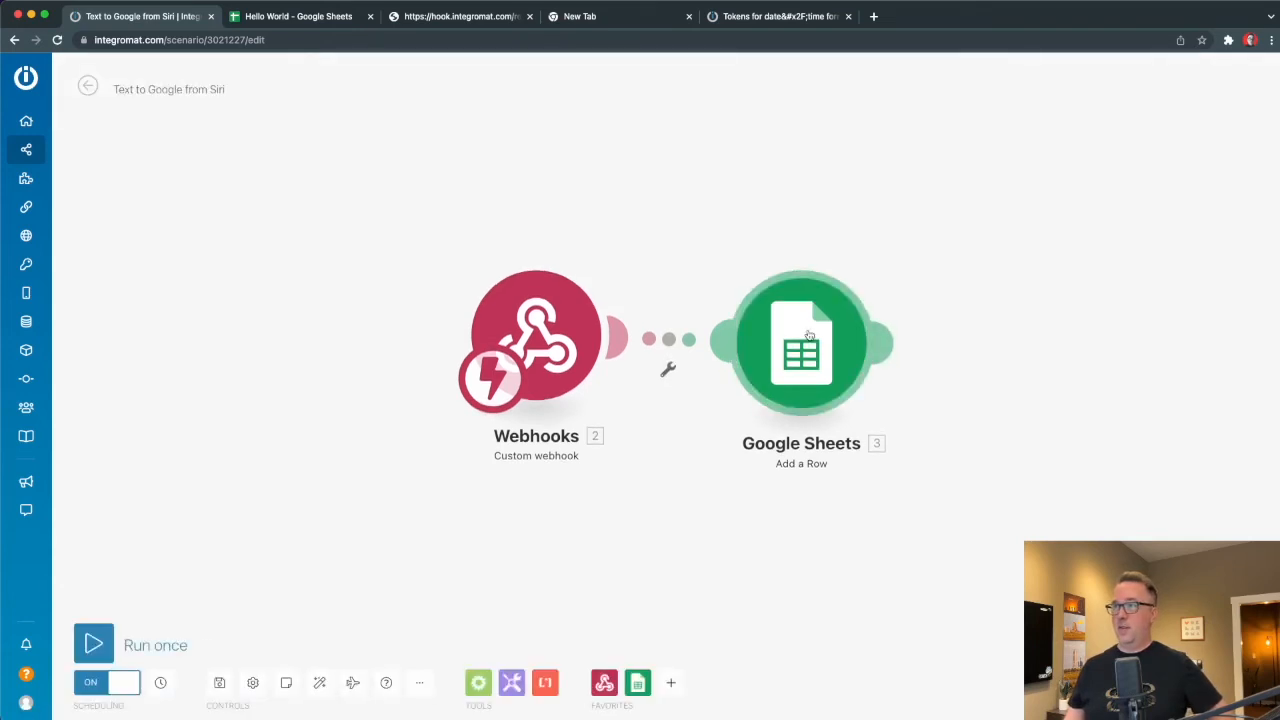
Attach a Break error handler to Google Sheets with 3 attempts, 1 minute apart, placed below it.
{"action": "right_click", "coordinate": [845, 355]}
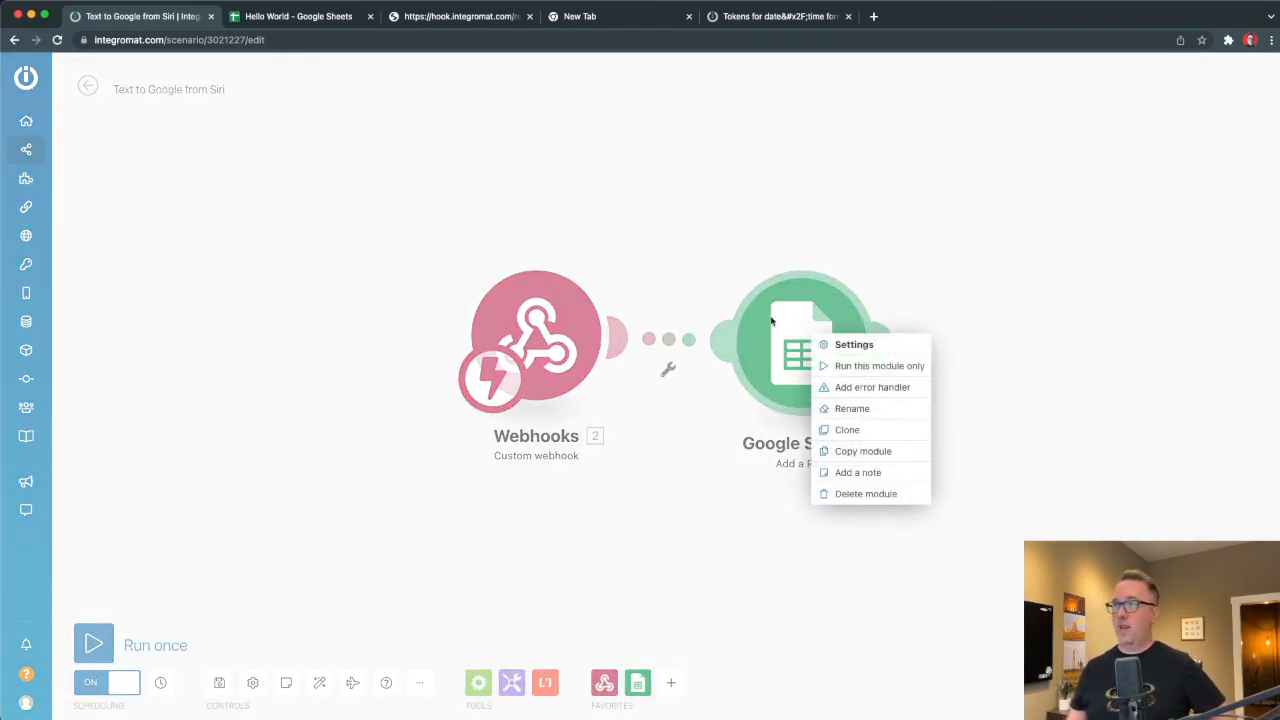
{"action": "left_click", "coordinate": [877, 397]}
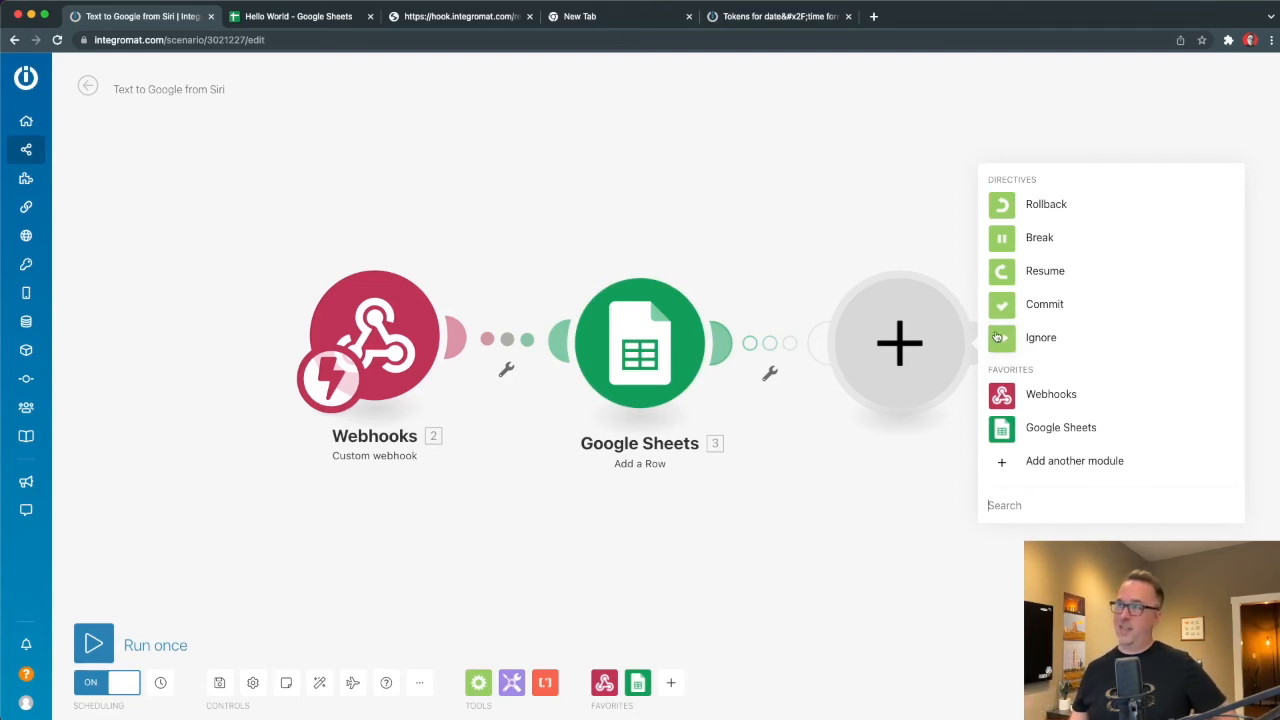
{"action": "left_click", "coordinate": [1002, 244]}
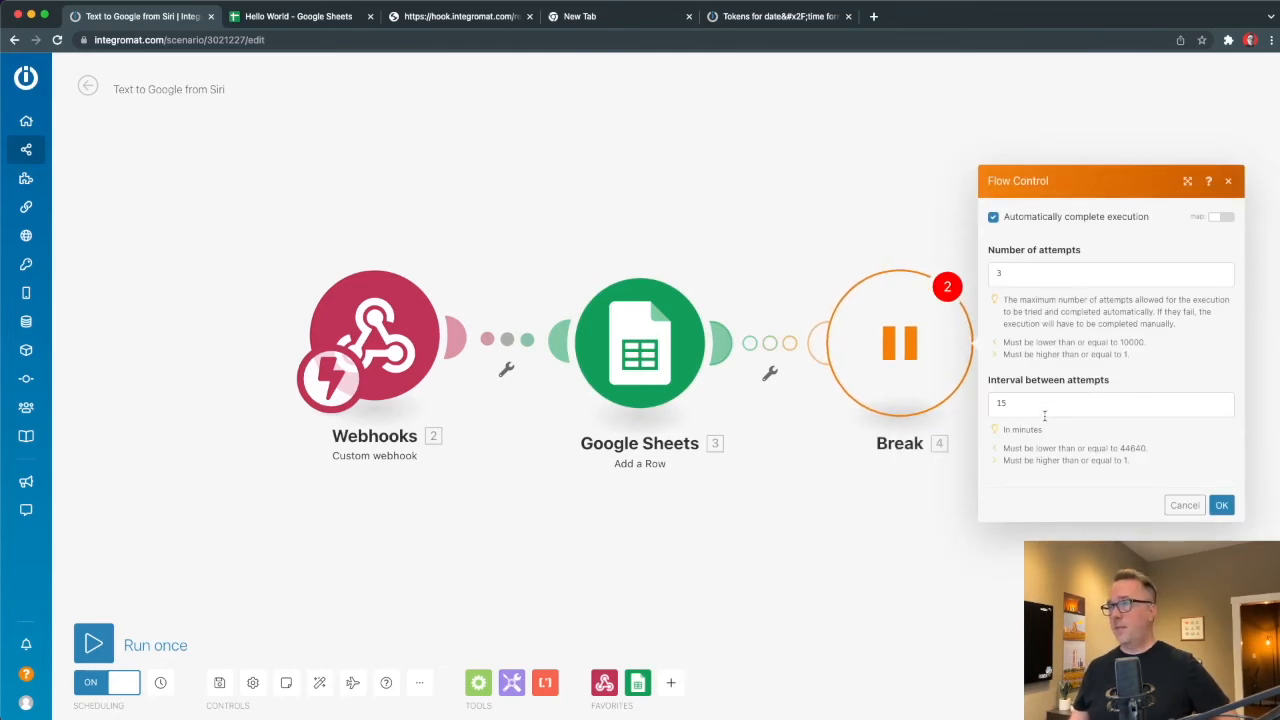
{"action": "left_click", "coordinate": [1045, 404]}
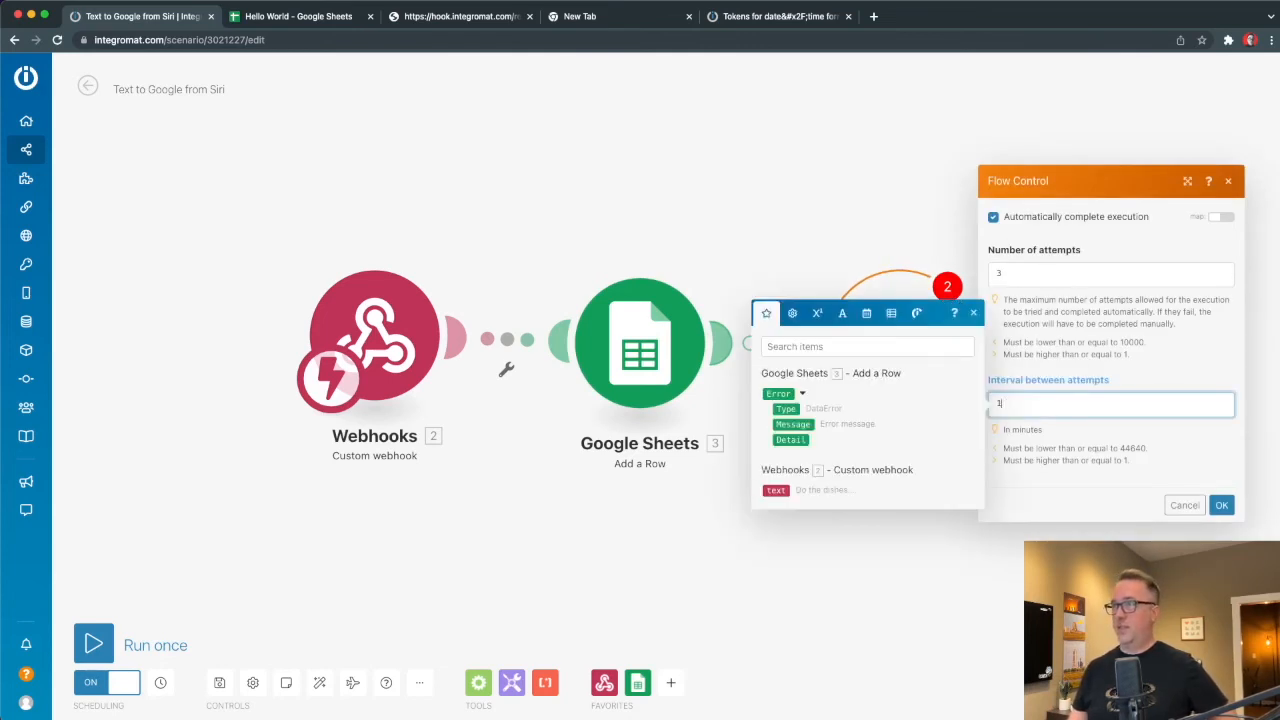
{"action": "left_click", "coordinate": [1087, 324]}
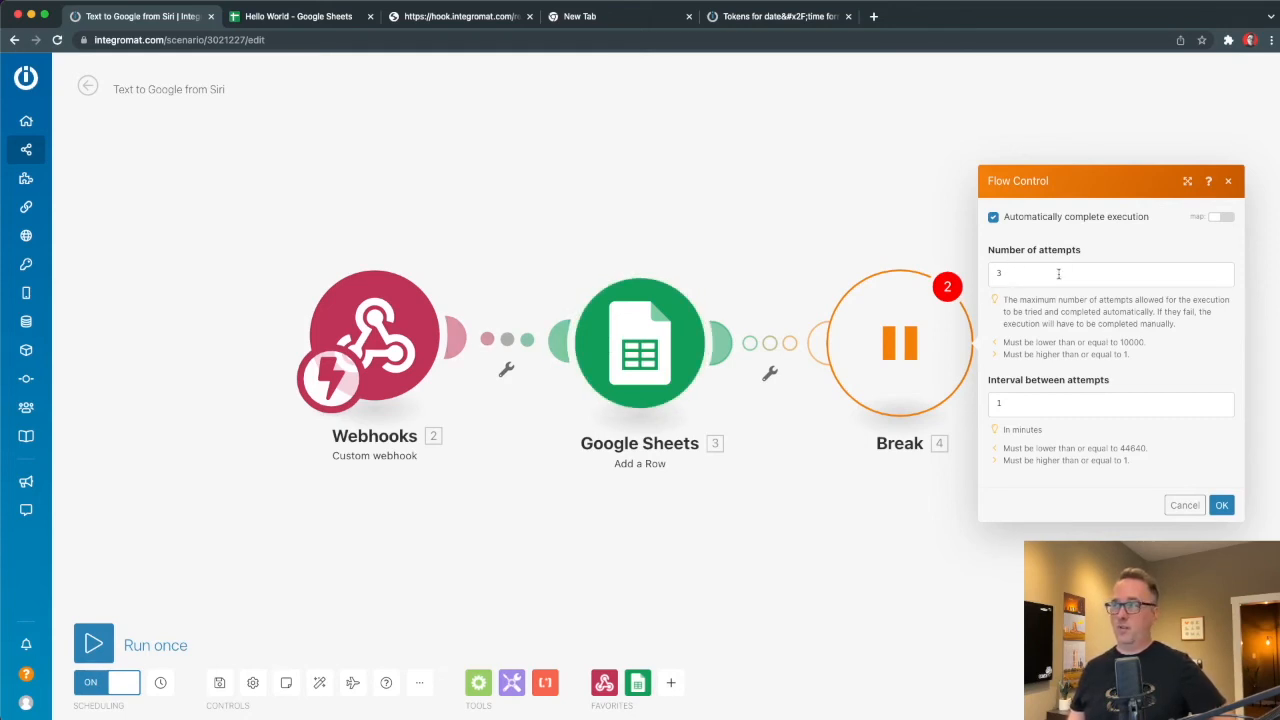
{"action": "left_click", "coordinate": [1030, 402]}
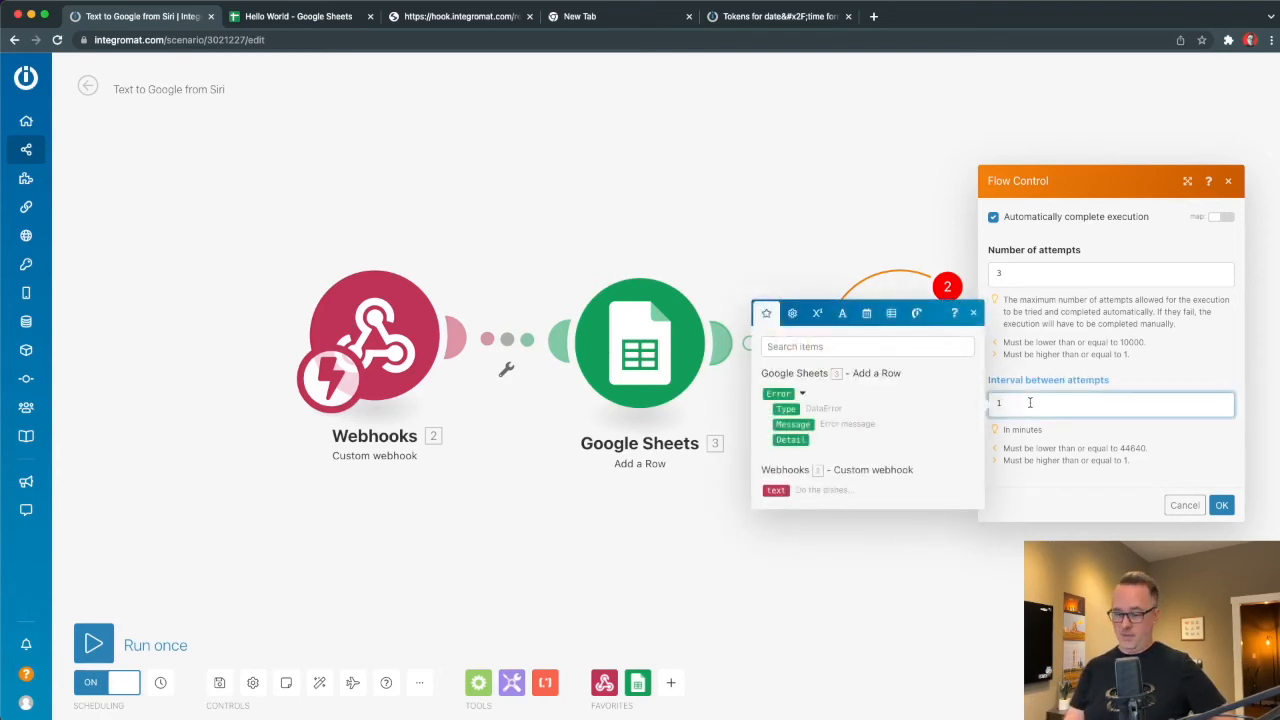
{"action": "left_click", "coordinate": [1118, 460]}
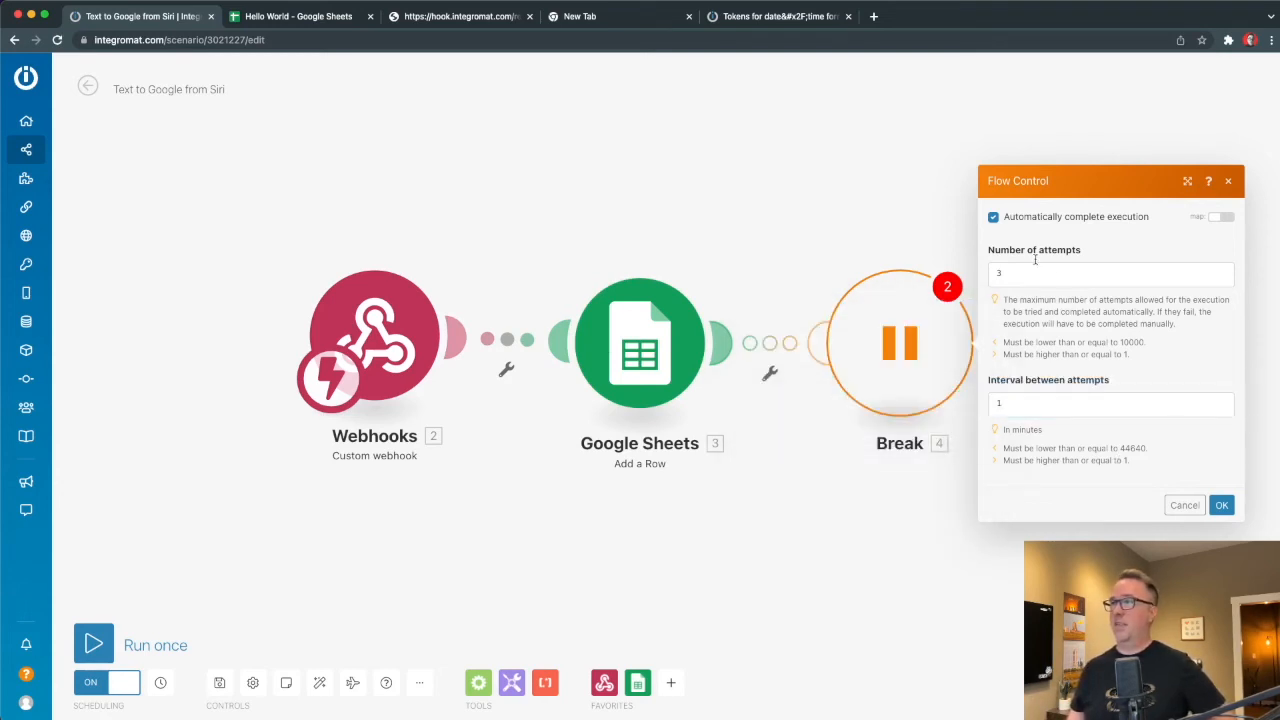
{"action": "left_click", "coordinate": [1222, 505]}
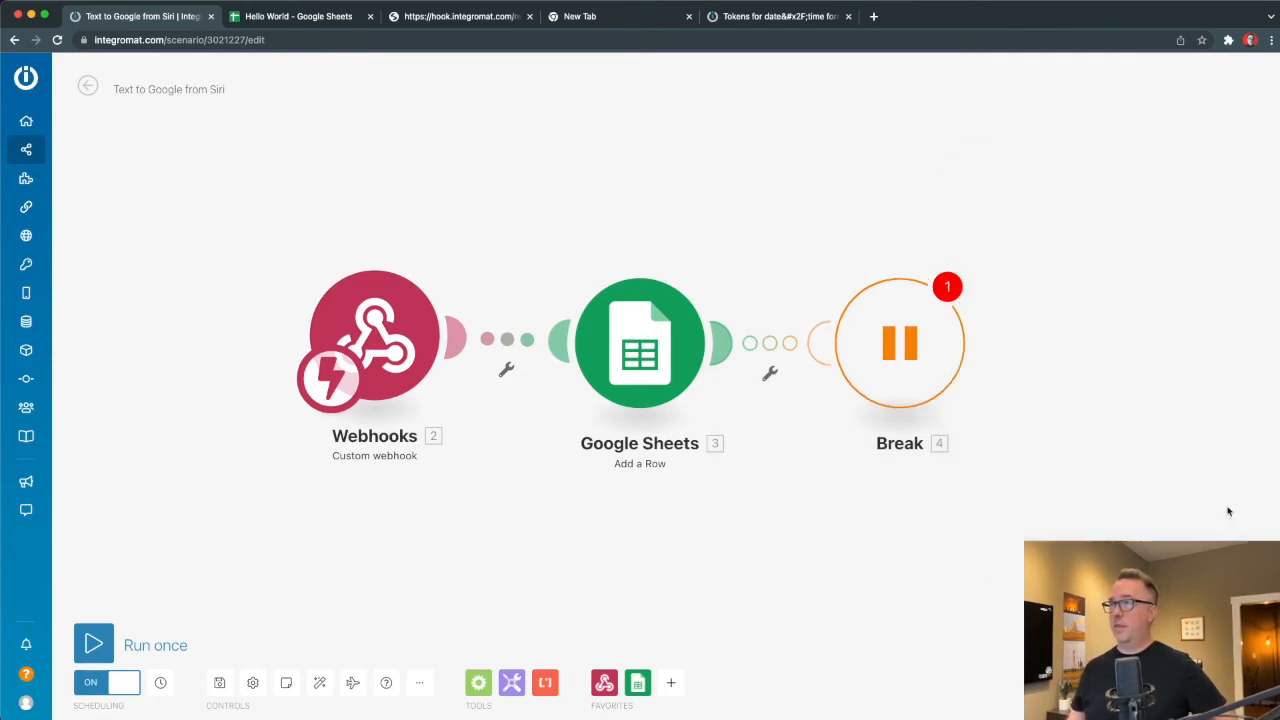
{"action": "left_click_drag", "start_coordinate": [884, 342], "coordinate": [822, 526]}
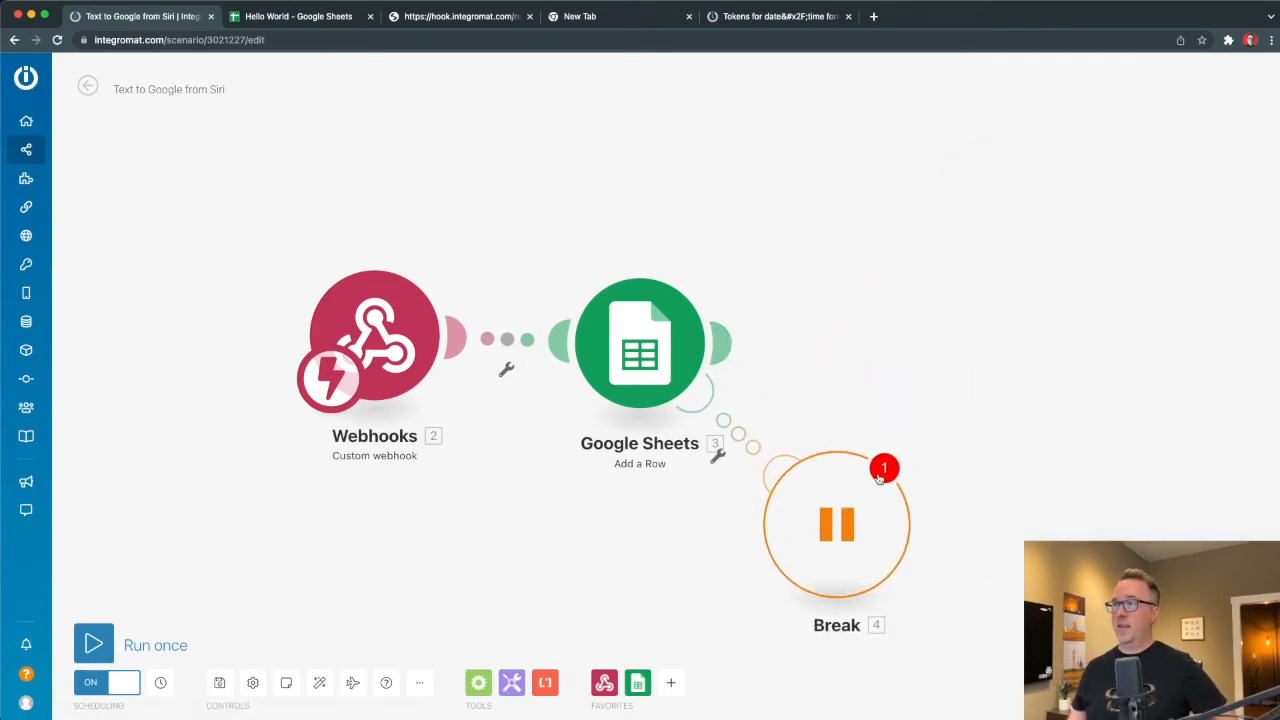
Enable 'Allow storing of Incomplete Executions' in the scenario settings.
{"action": "left_click", "coordinate": [253, 683]}
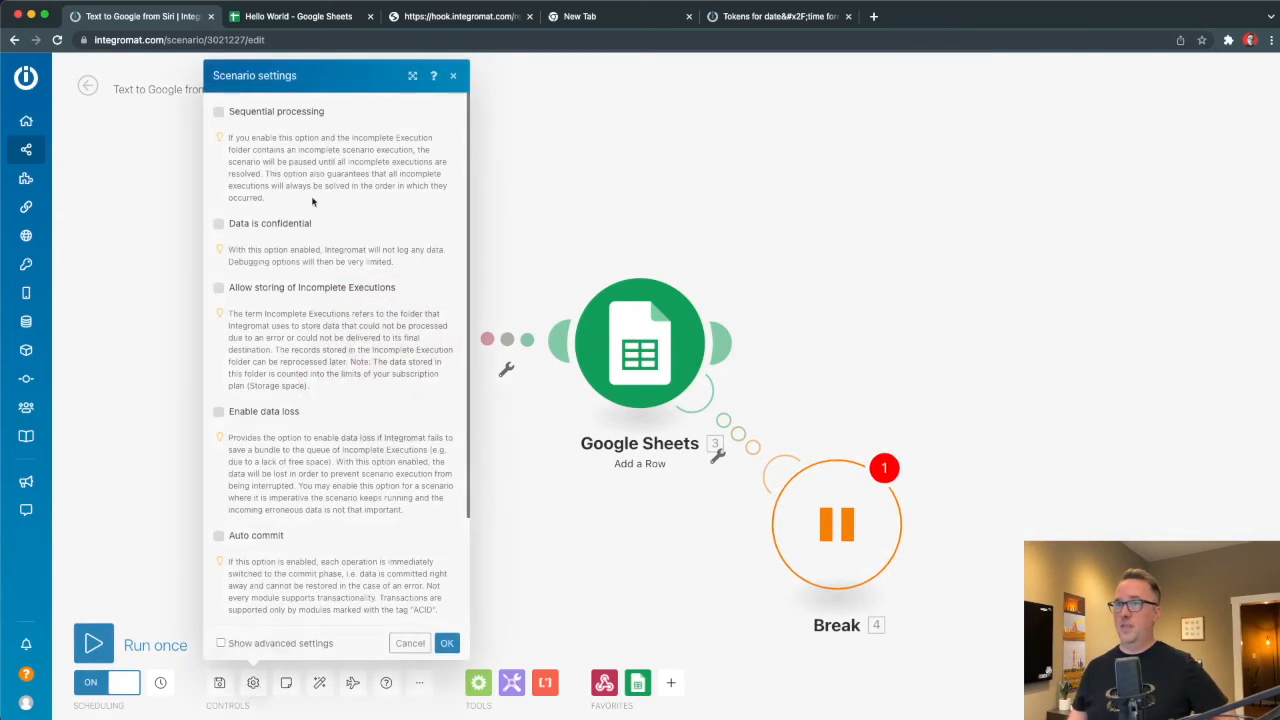
{"action": "left_click", "coordinate": [268, 289]}
{"action": "left_click", "coordinate": [447, 643]}
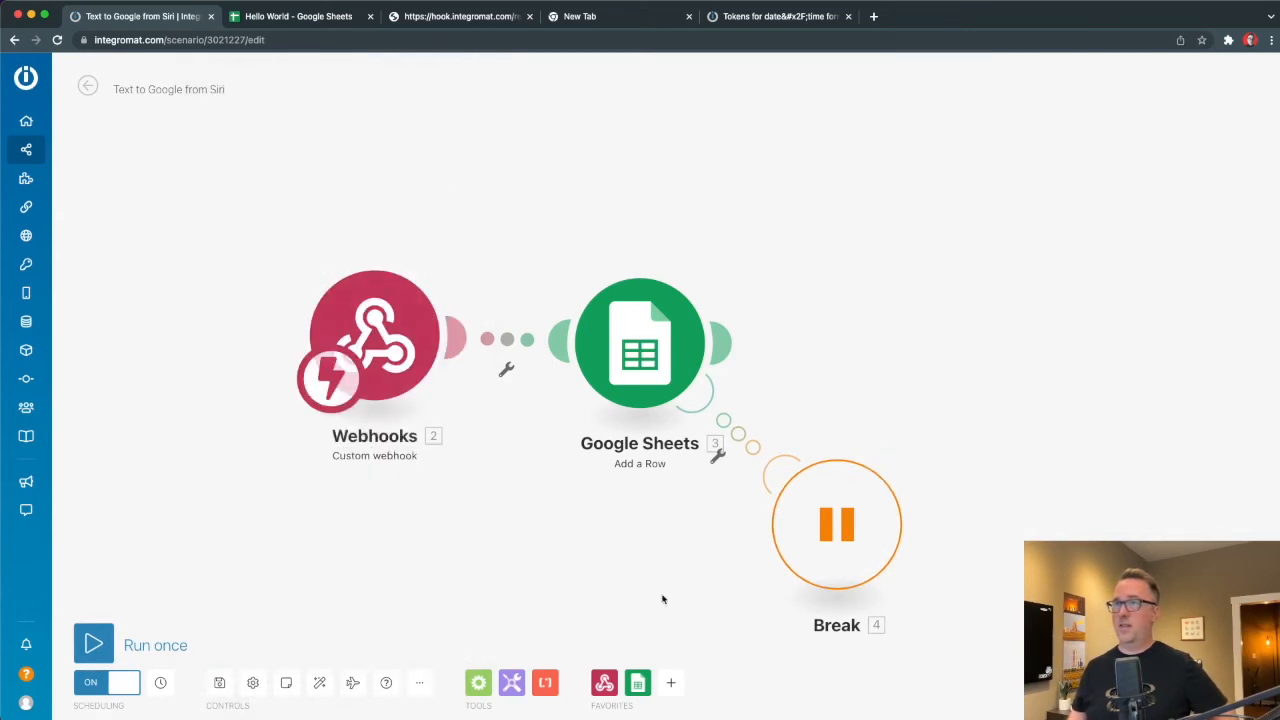
Move the Break handler further down-left and nudge Google Sheets slightly right.
{"action": "left_click_drag", "start_coordinate": [831, 539], "coordinate": [729, 618]}
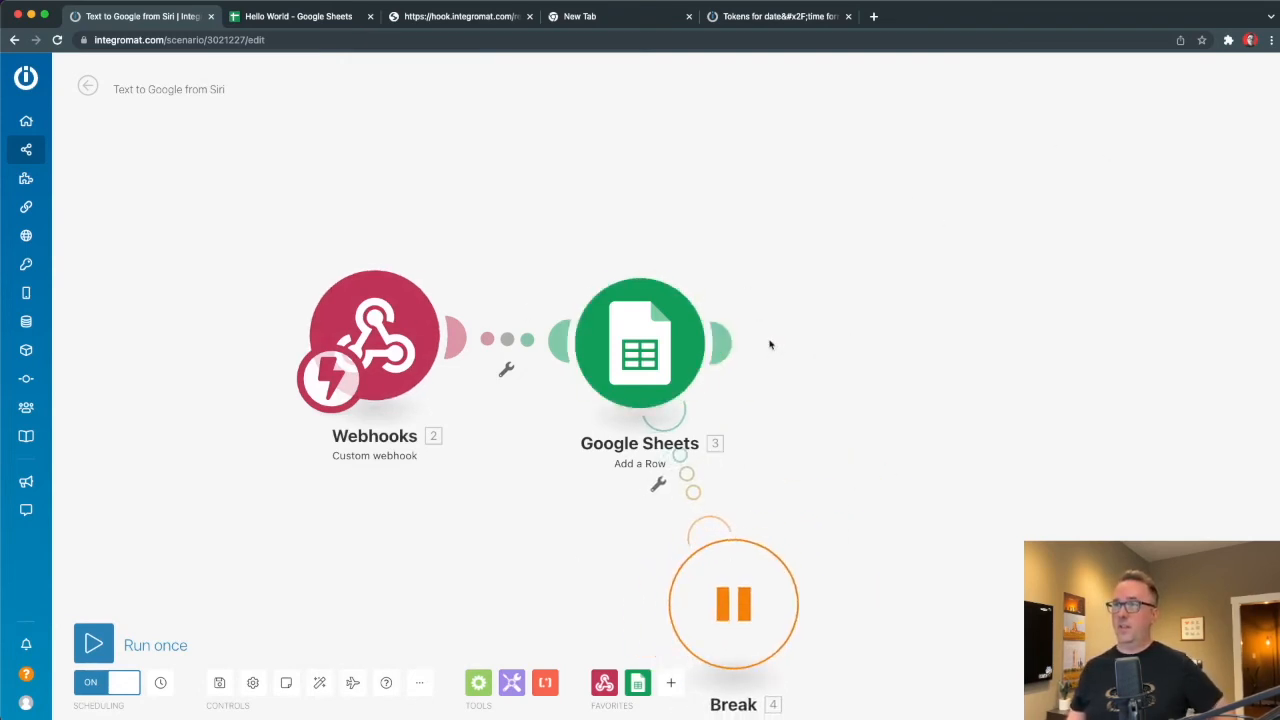
{"action": "right_click", "coordinate": [660, 340]}
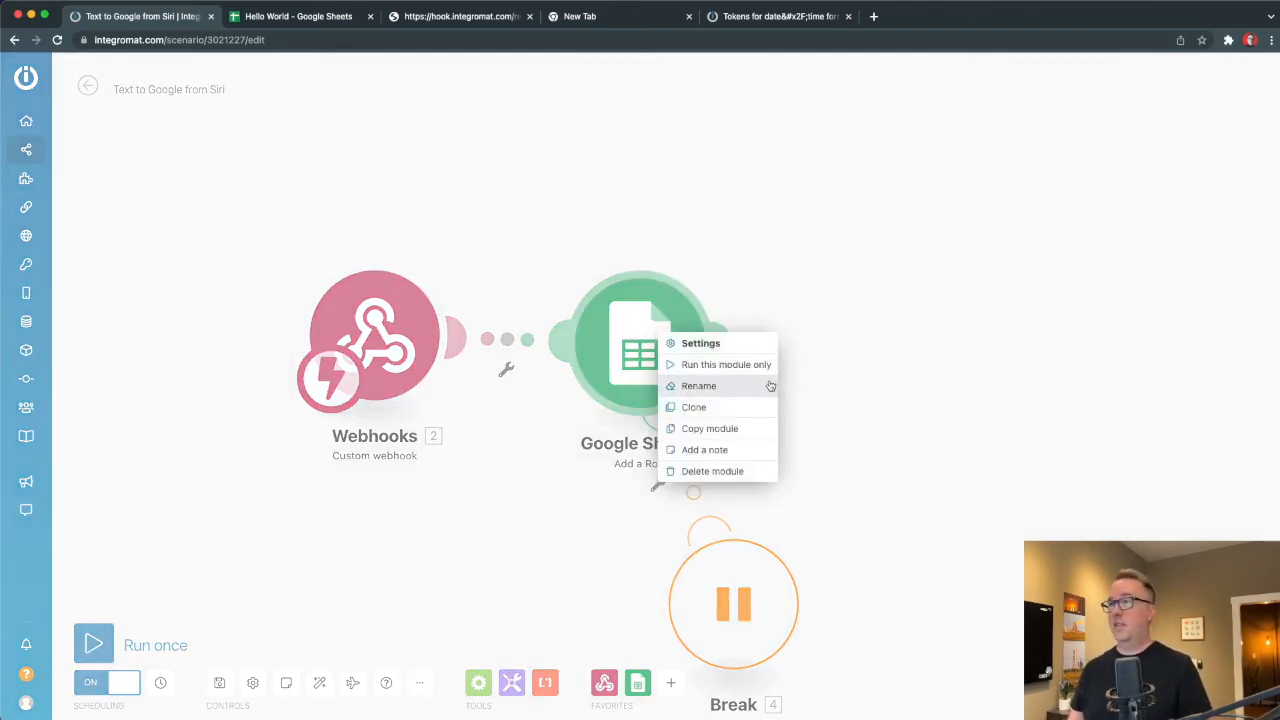
{"action": "left_click", "coordinate": [901, 374]}
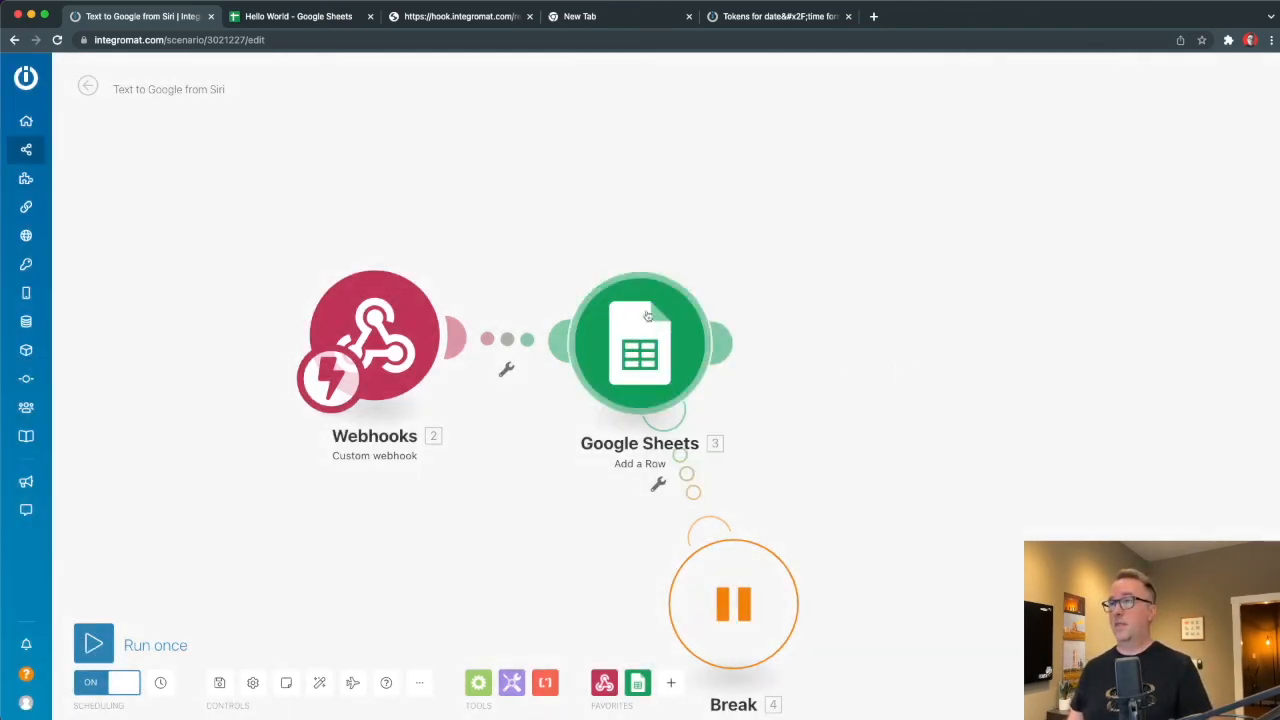
{"action": "mouse_move", "coordinate": [682, 351]}
{"action": "left_mouse_down"}
{"action": "mouse_move", "coordinate": [733, 352]}
{"action": "mouse_move", "coordinate": [705, 351]}
{"action": "left_mouse_up"}
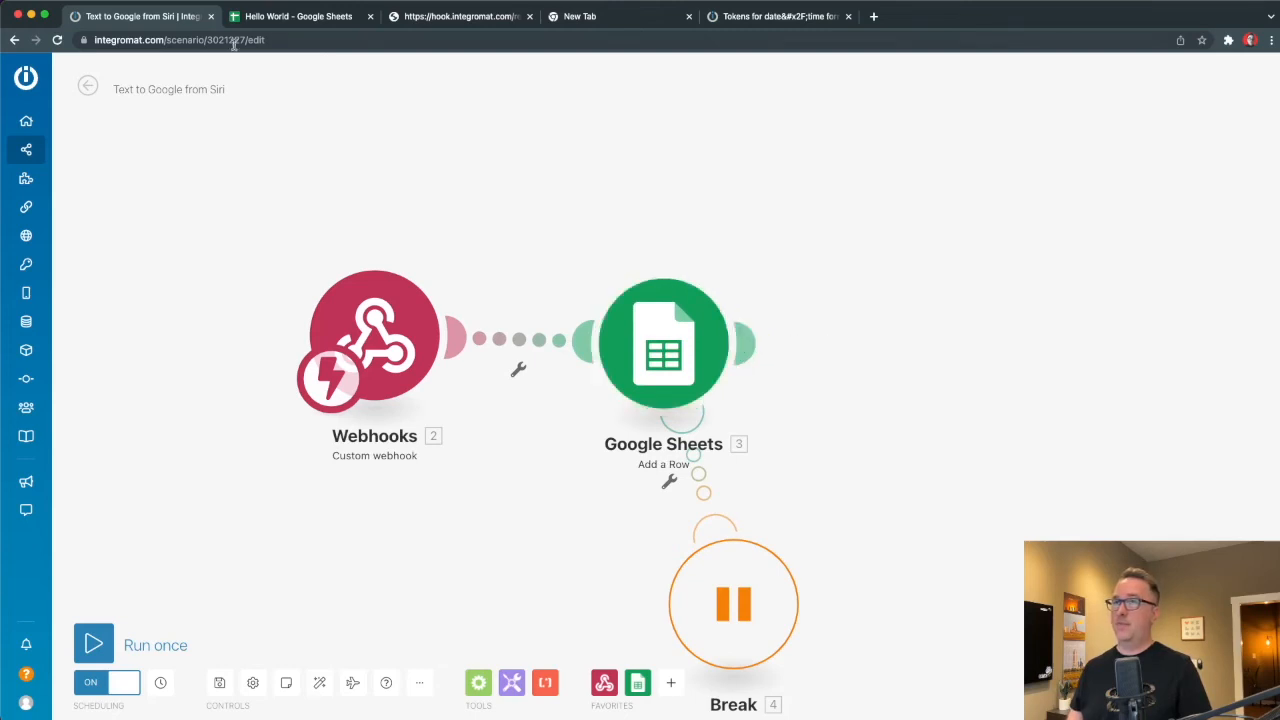
Clone the Google Sheets Add a Row module and place the copy after the original.
{"action": "left_click", "coordinate": [263, 25]}
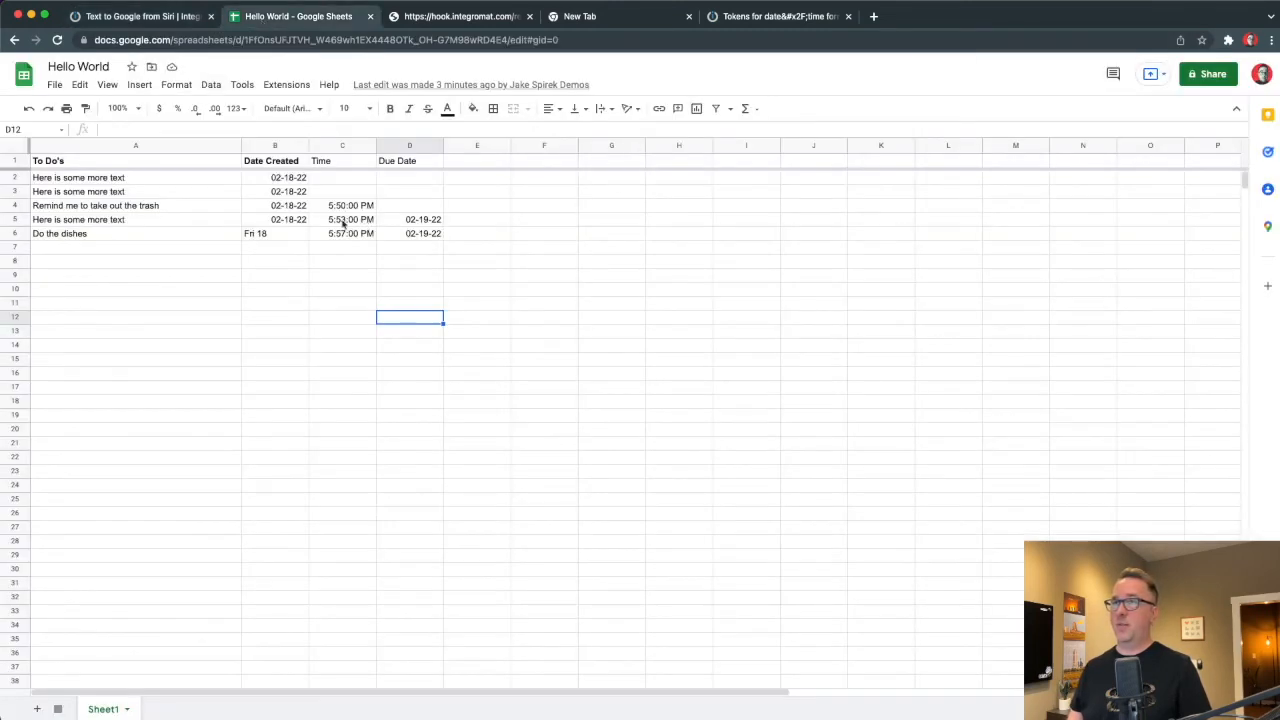
{"action": "left_click", "coordinate": [182, 20]}
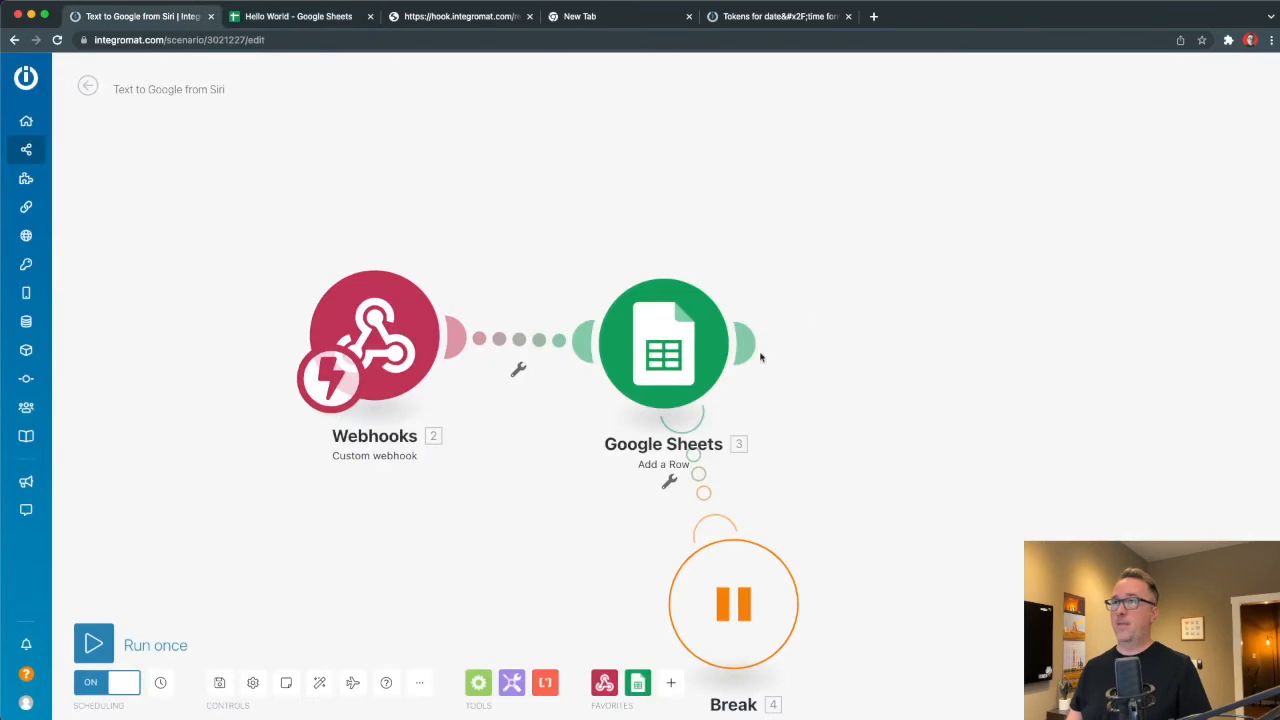
{"action": "right_click", "coordinate": [660, 372]}
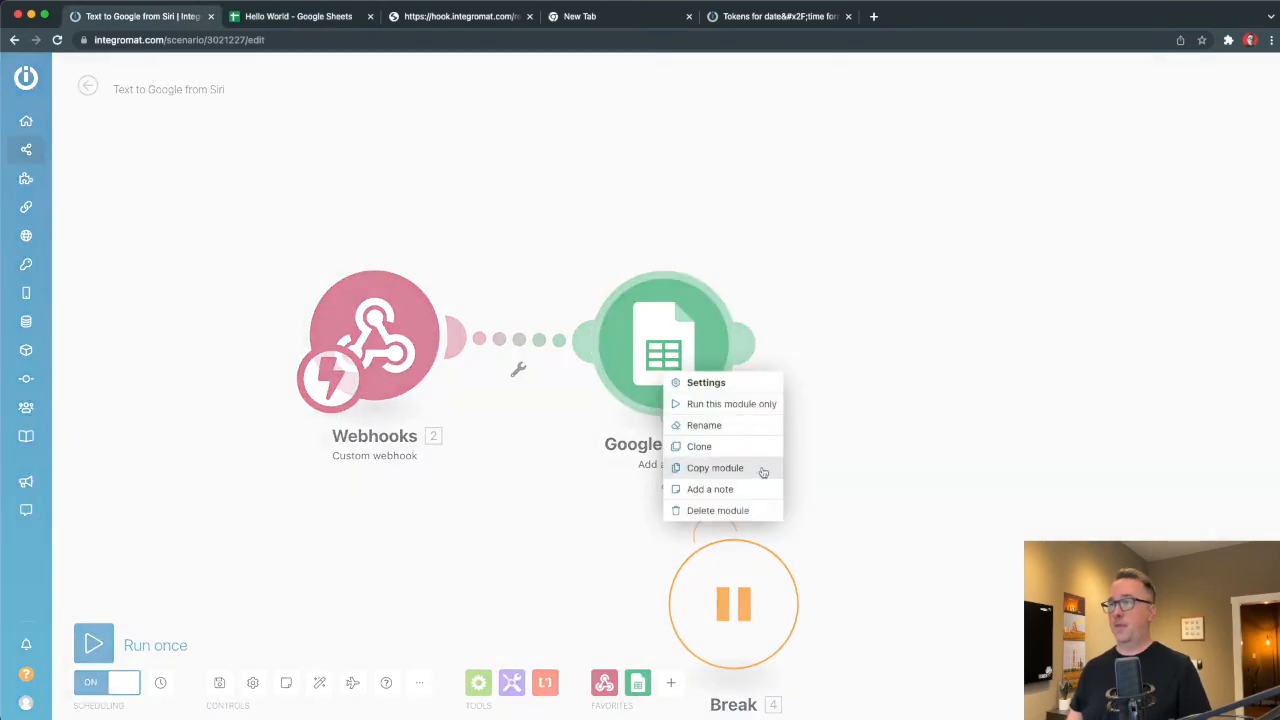
{"action": "left_click", "coordinate": [708, 443]}
{"action": "left_click", "coordinate": [925, 312]}
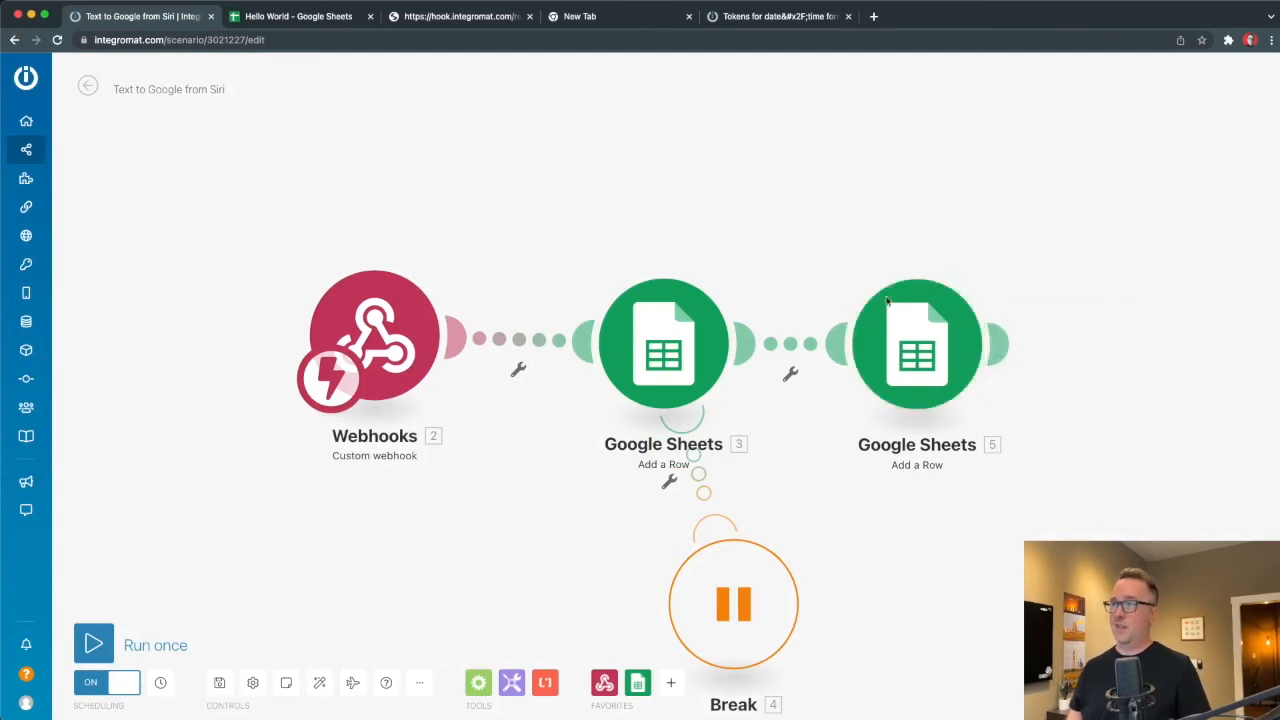
Give the copied Google Sheets module an Ignore error handler, positioned down-right.
{"action": "right_click", "coordinate": [920, 360]}
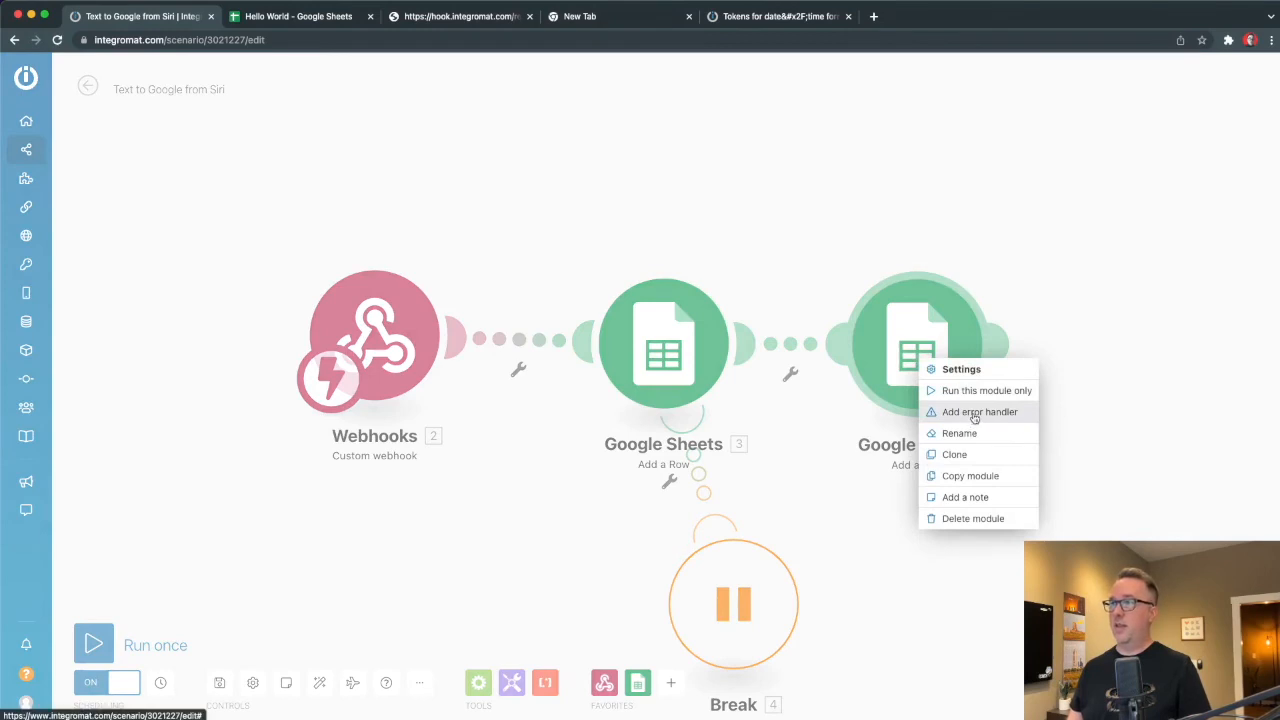
{"action": "left_click", "coordinate": [975, 414]}
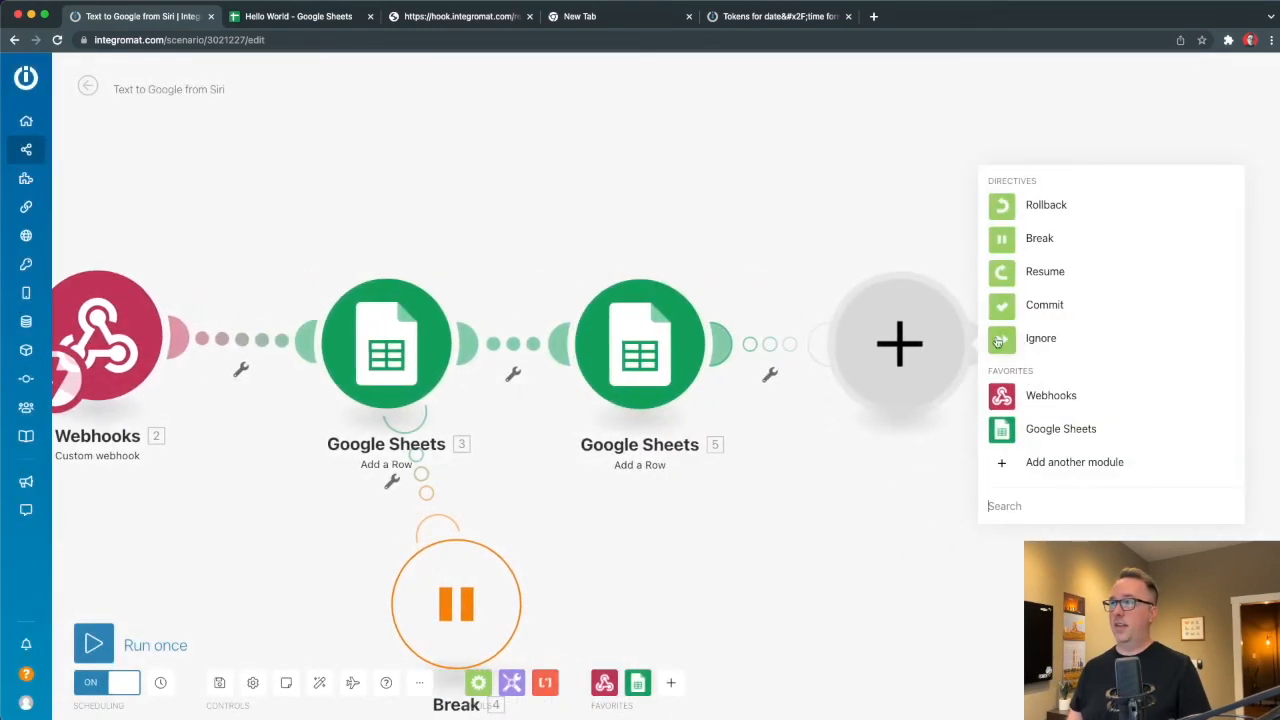
{"action": "left_click", "coordinate": [998, 341]}
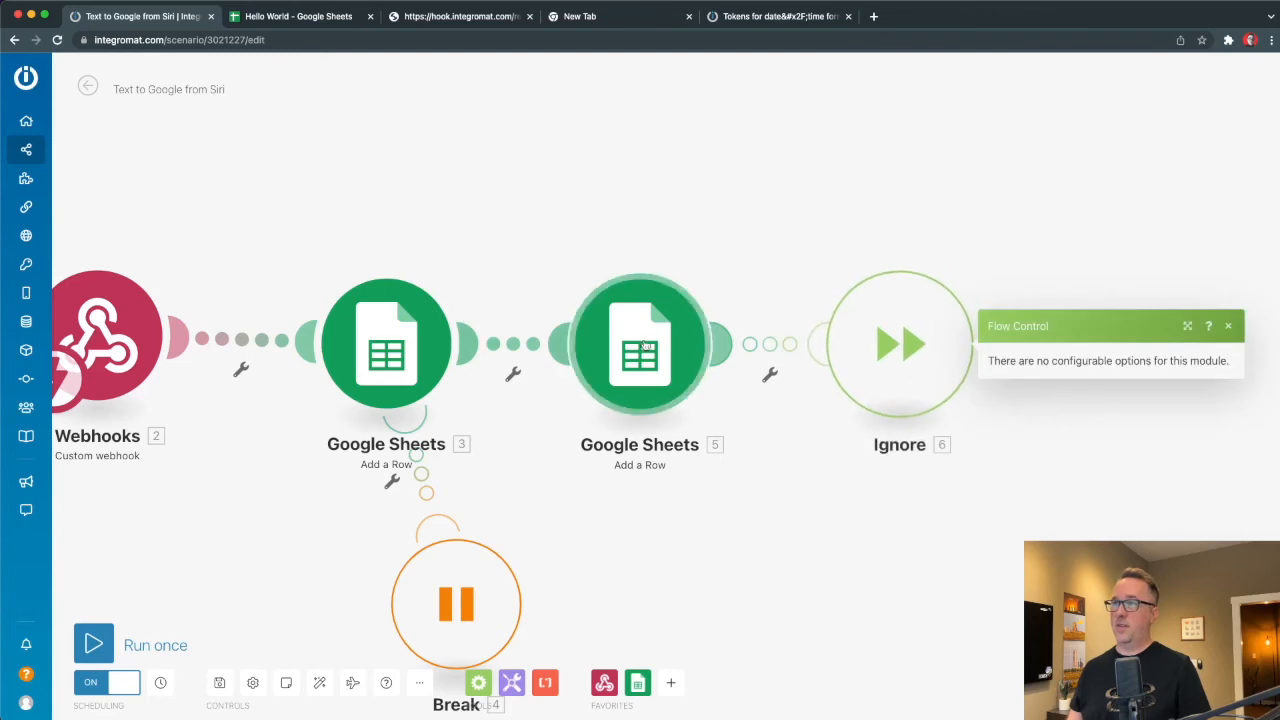
{"action": "left_click_drag", "start_coordinate": [905, 338], "coordinate": [954, 584]}
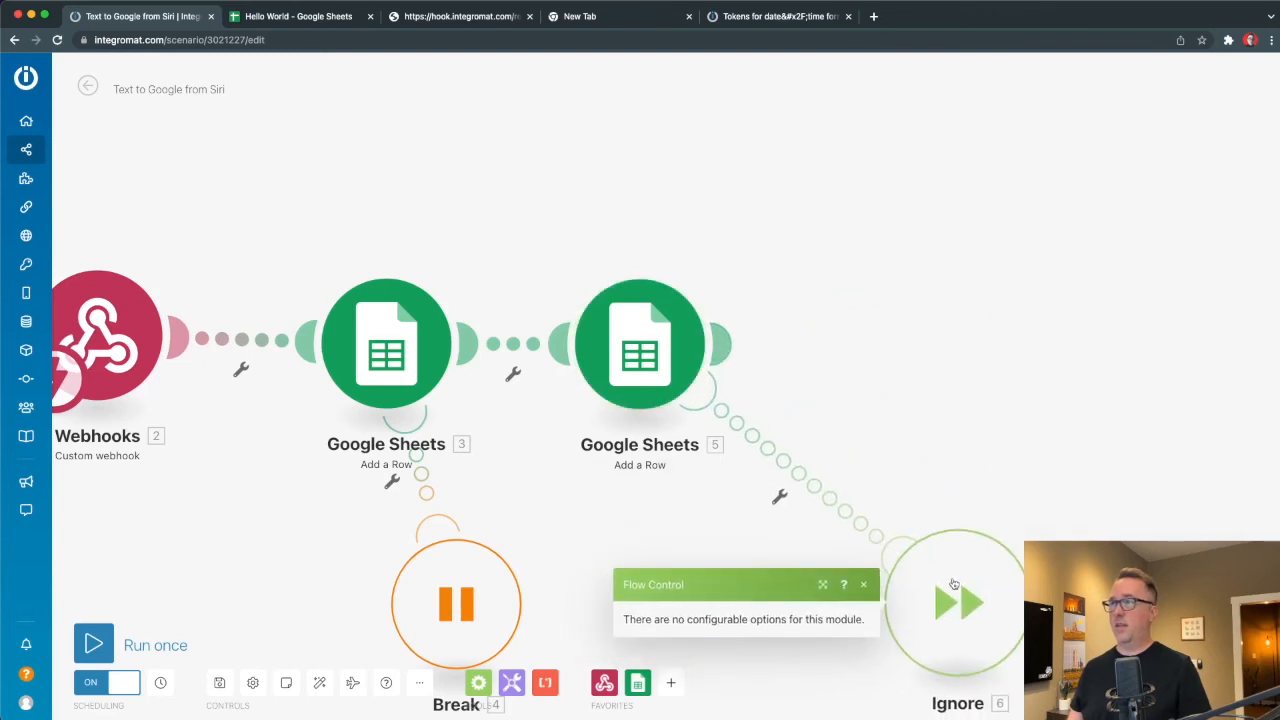
Insert a Slack Create a Message module on the link leading to the Ignore handler.
{"action": "left_click", "coordinate": [796, 466]}
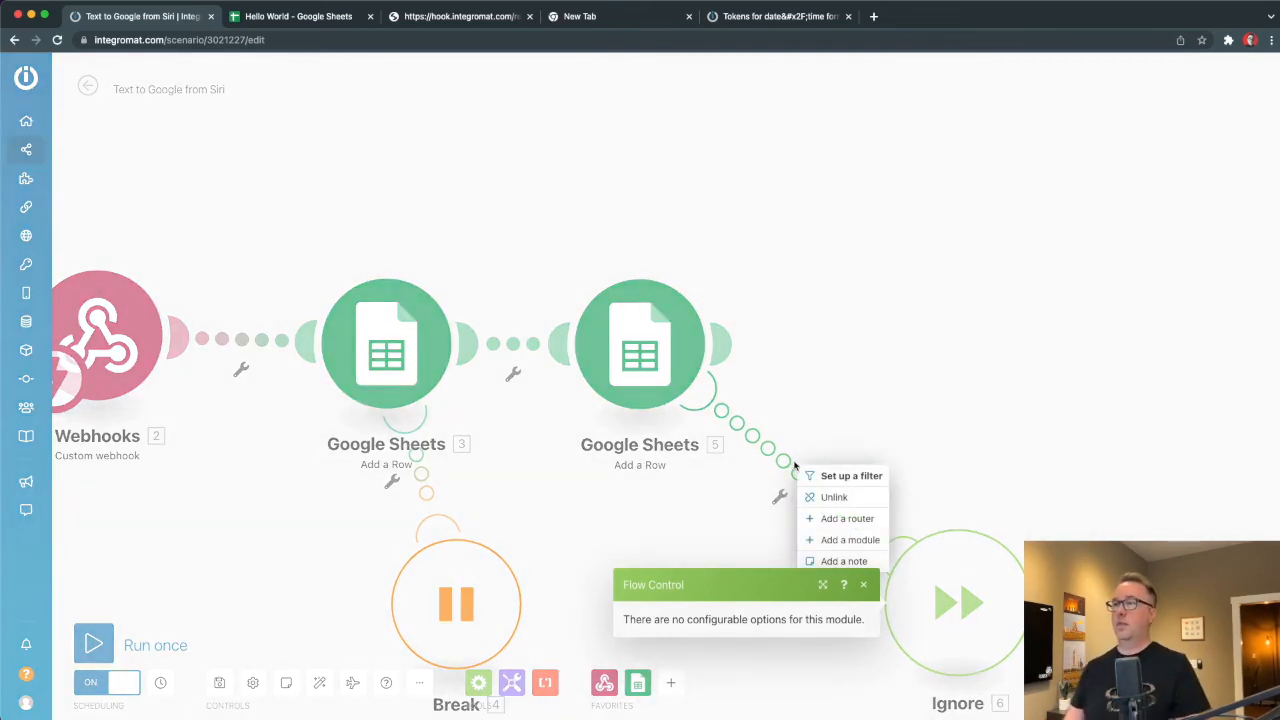
{"action": "left_click", "coordinate": [850, 540]}
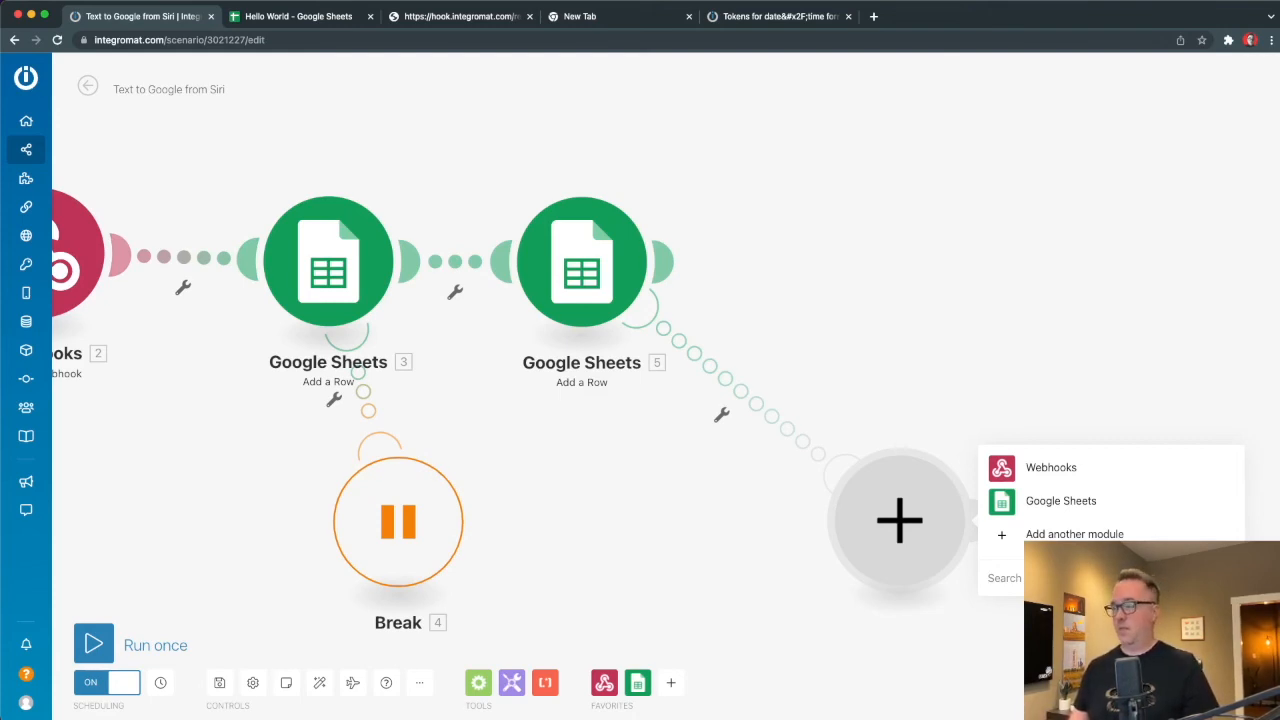
{"action": "type", "text": "slack"}
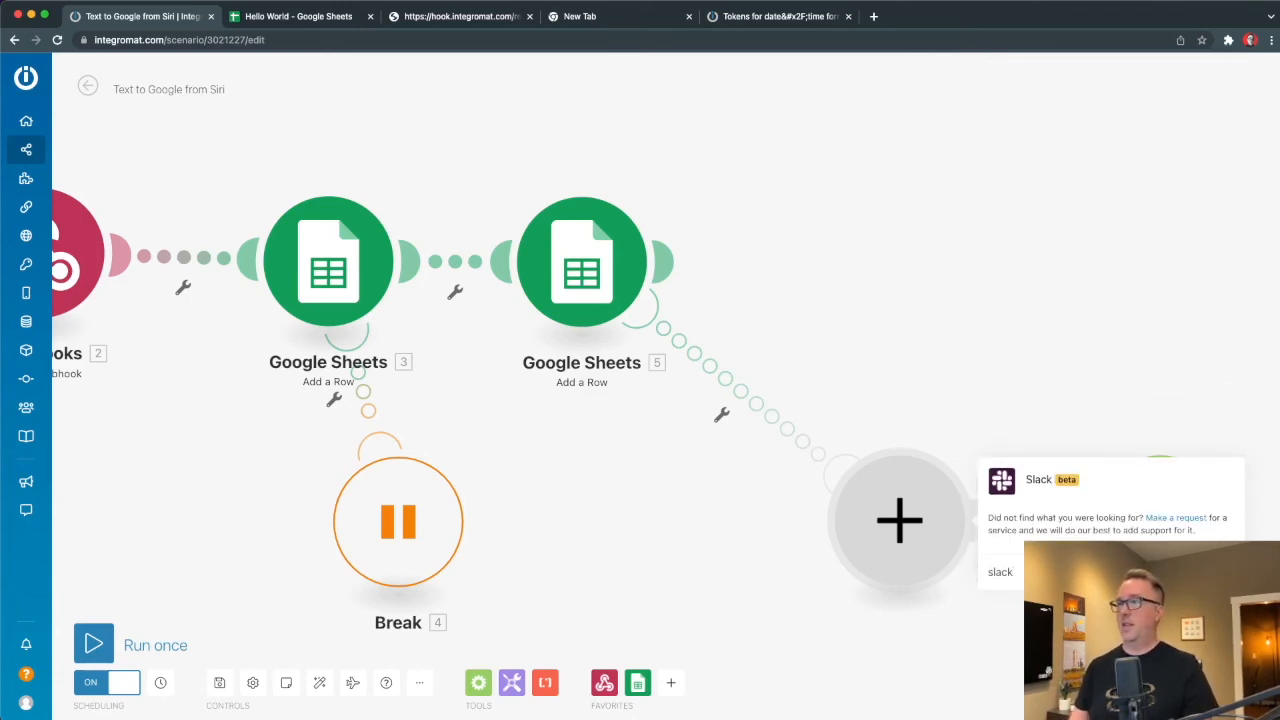
{"action": "left_click", "coordinate": [1004, 485]}
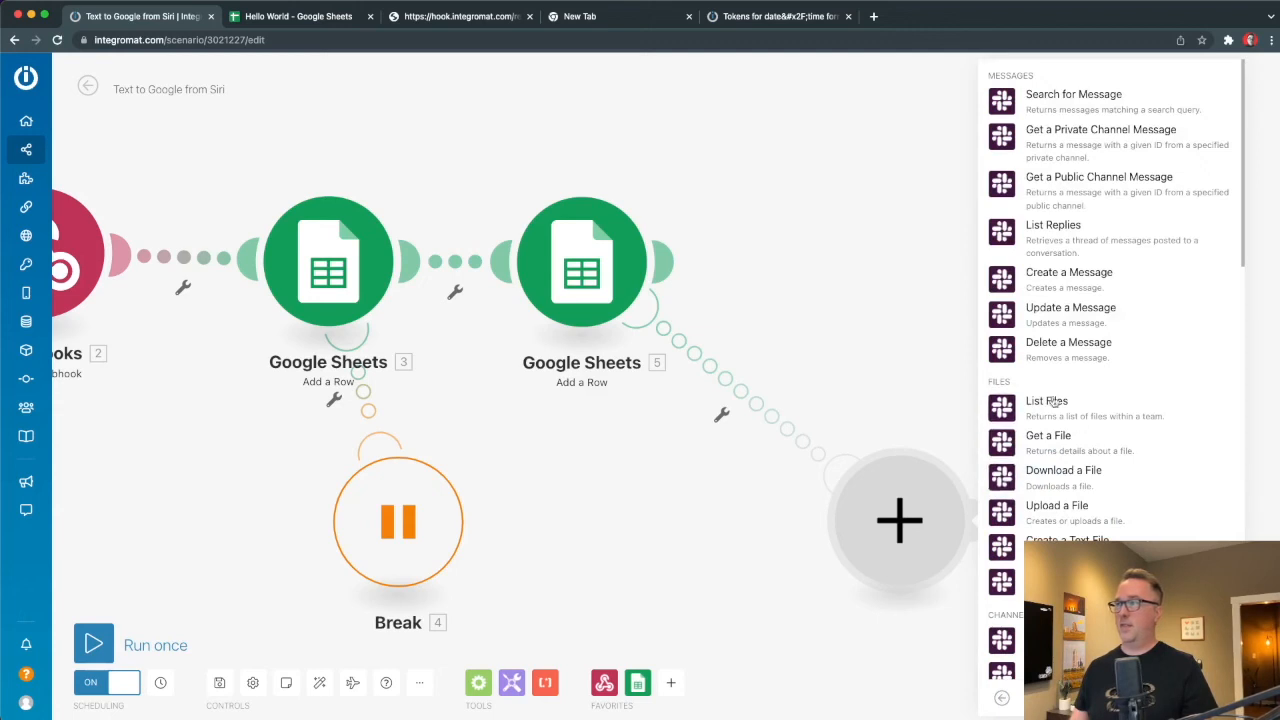
{"action": "left_click", "coordinate": [1000, 279]}
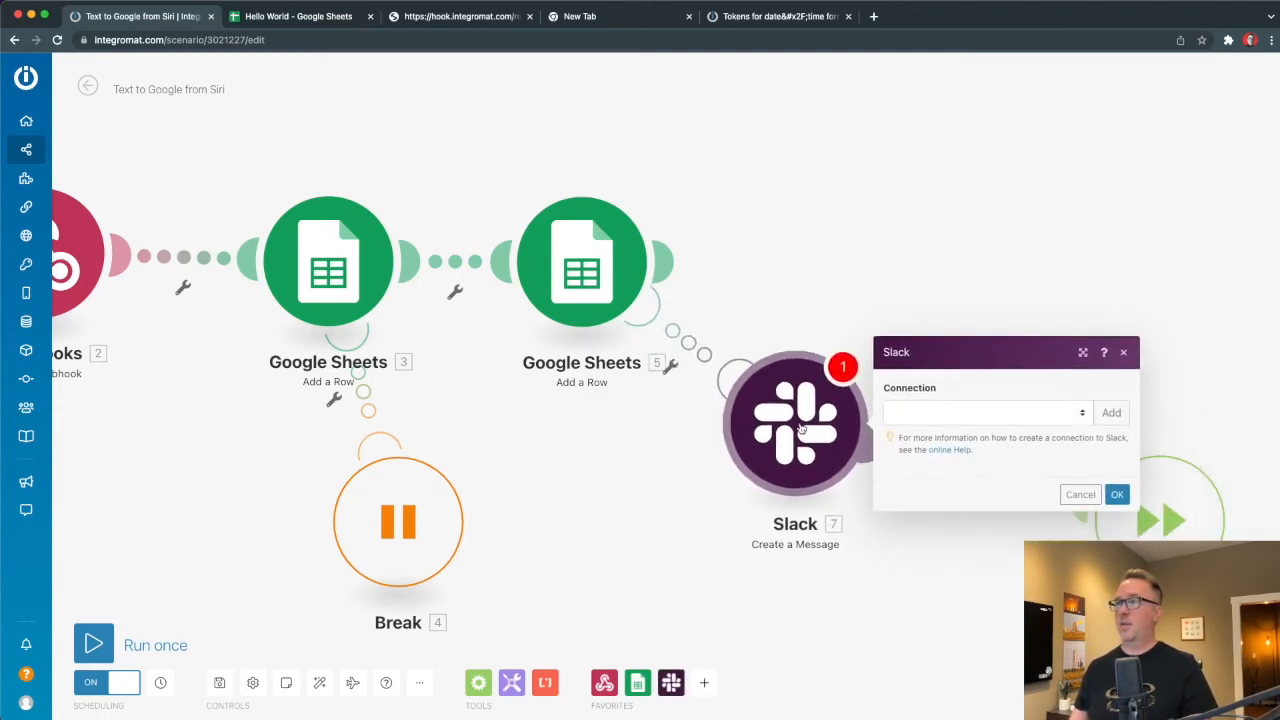
Close the Slack connection settings unconfigured and nudge the Slack module down-right.
{"action": "left_click", "coordinate": [452, 268]}
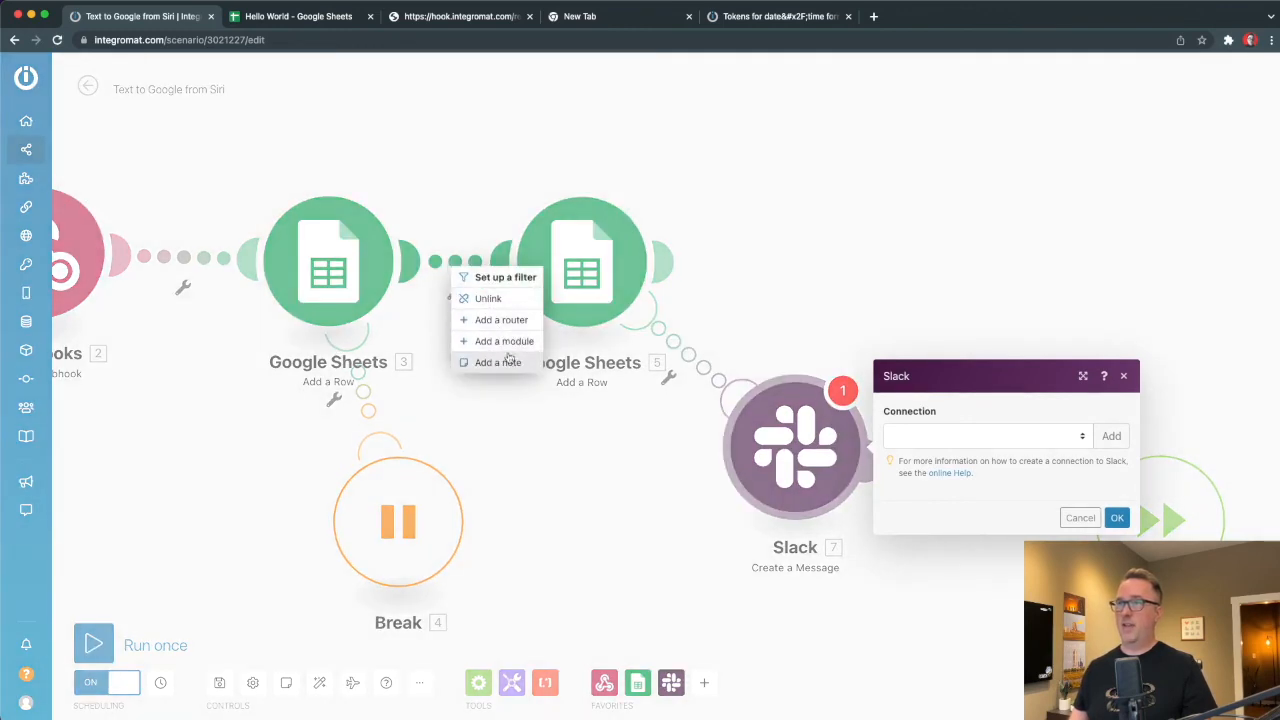
{"action": "left_click", "coordinate": [640, 515]}
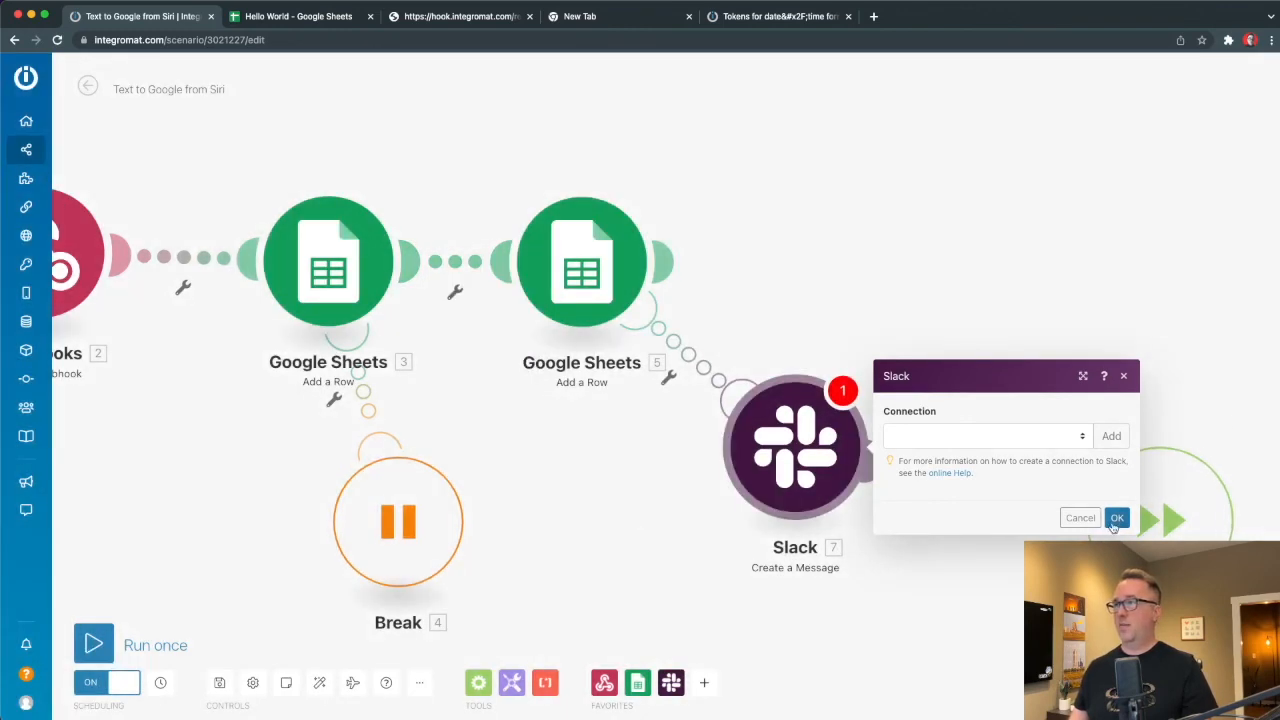
{"action": "left_click", "coordinate": [1081, 518]}
{"action": "left_click_drag", "start_coordinate": [778, 474], "coordinate": [816, 522]}
{"action": "scroll", "coordinate": [568, 486], "scroll_direction": "down", "scroll_amount": 1}
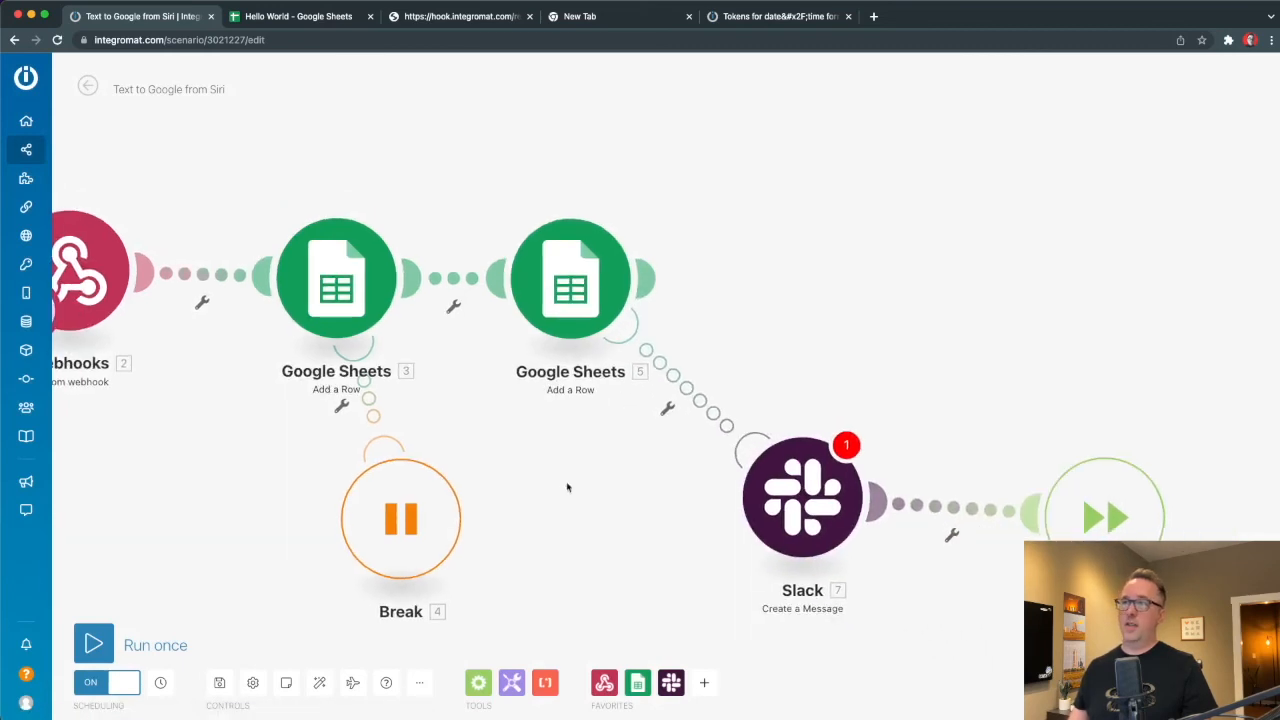
Insert a router on the link between the two Google Sheets modules.
{"action": "left_click_drag", "start_coordinate": [568, 486], "coordinate": [834, 480]}
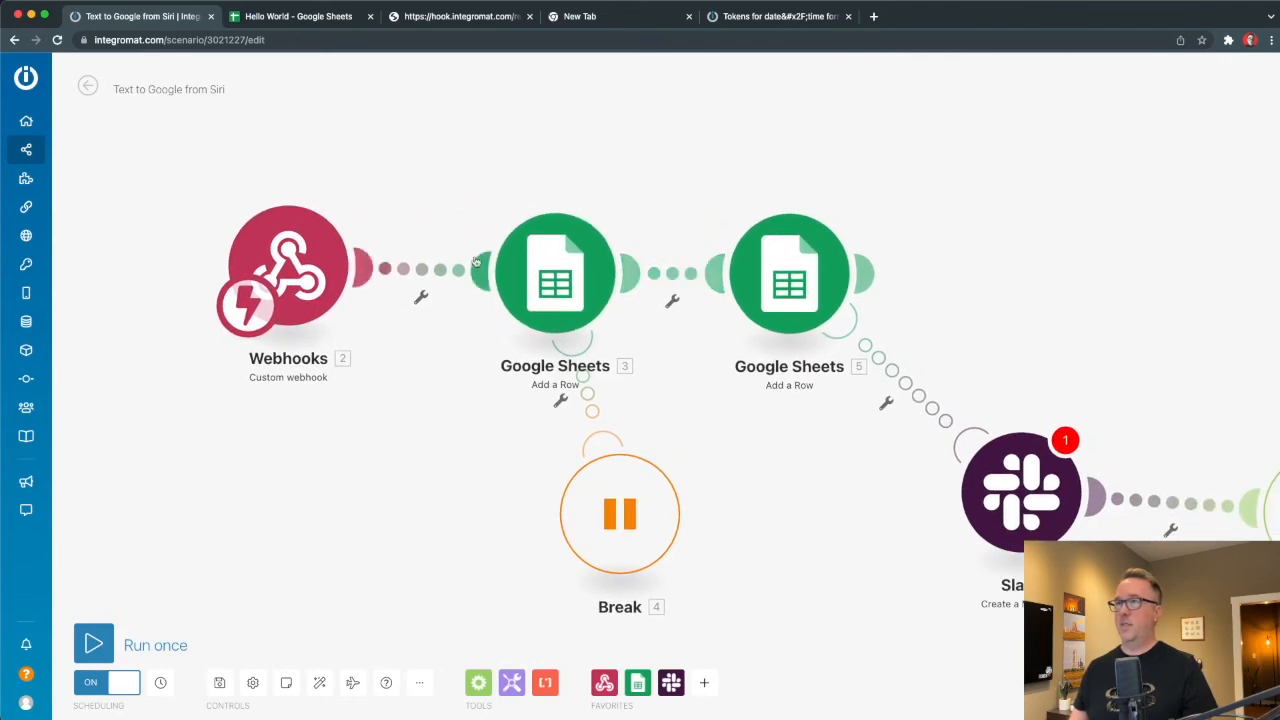
{"action": "right_click", "coordinate": [668, 277]}
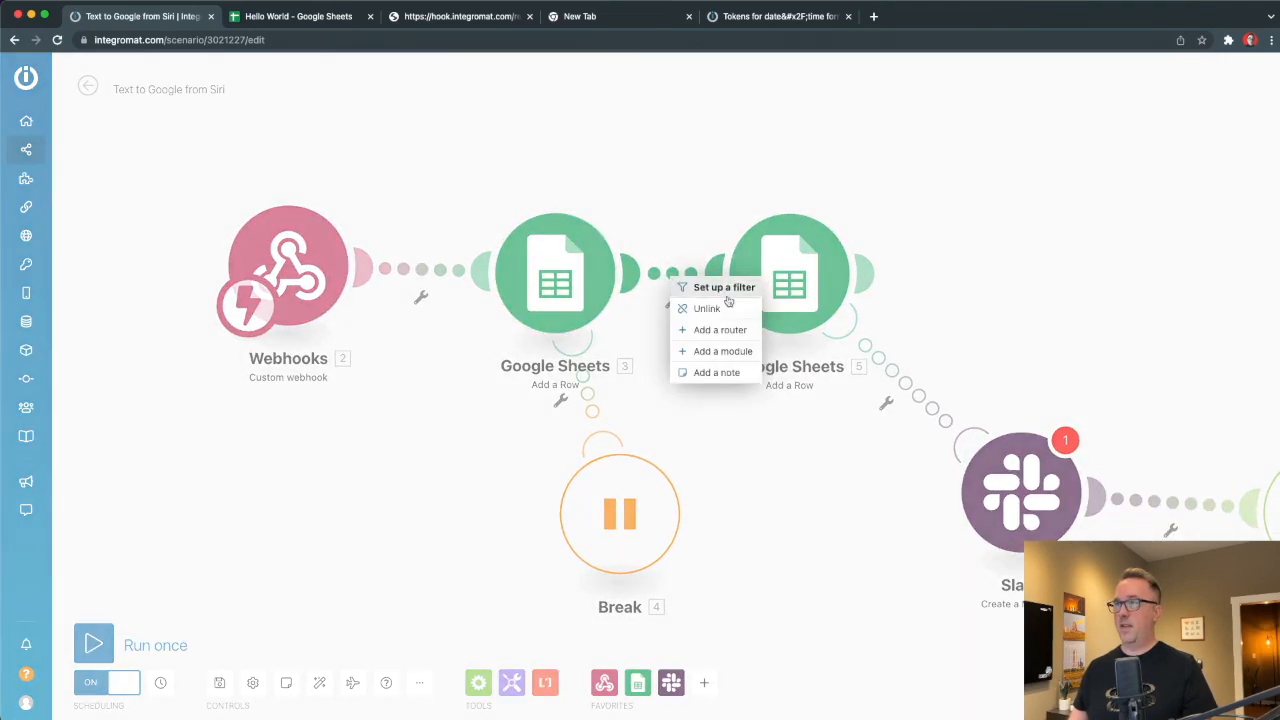
{"action": "left_click", "coordinate": [722, 333]}
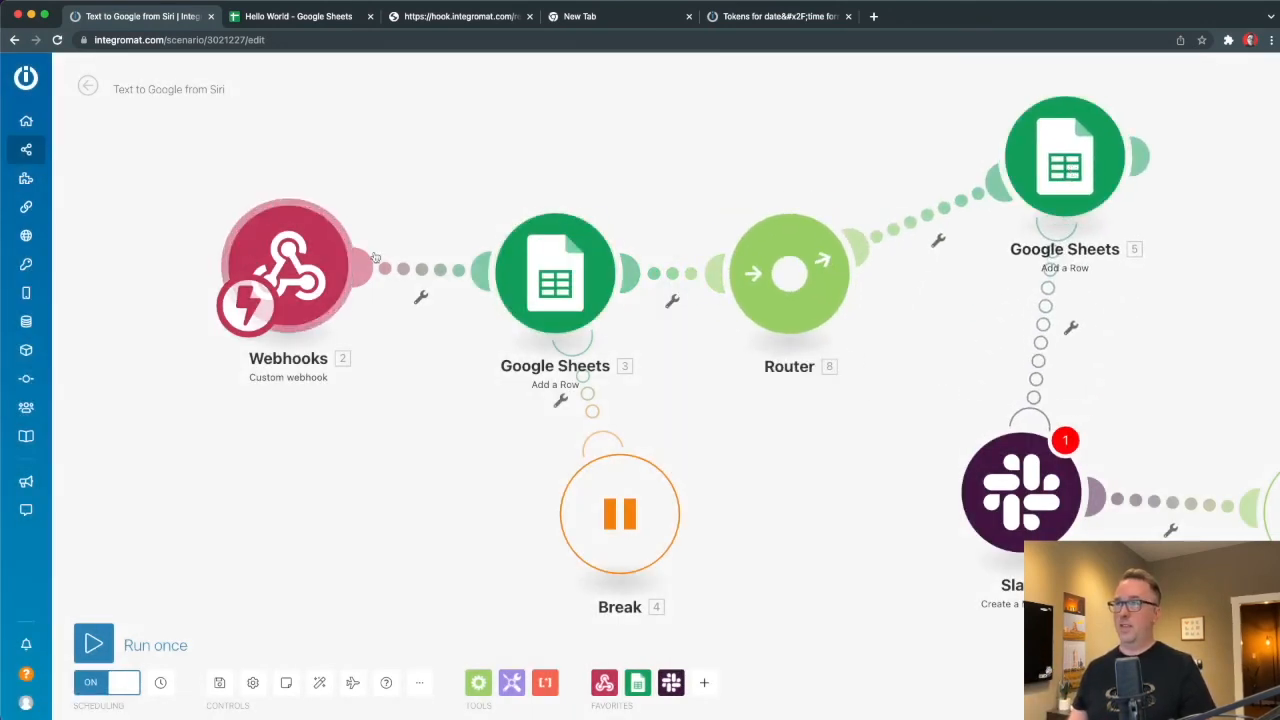
Delete the Slack and final modules, reposition Google Sheets 5, and start a route filter.
{"action": "right_click", "coordinate": [1016, 478]}
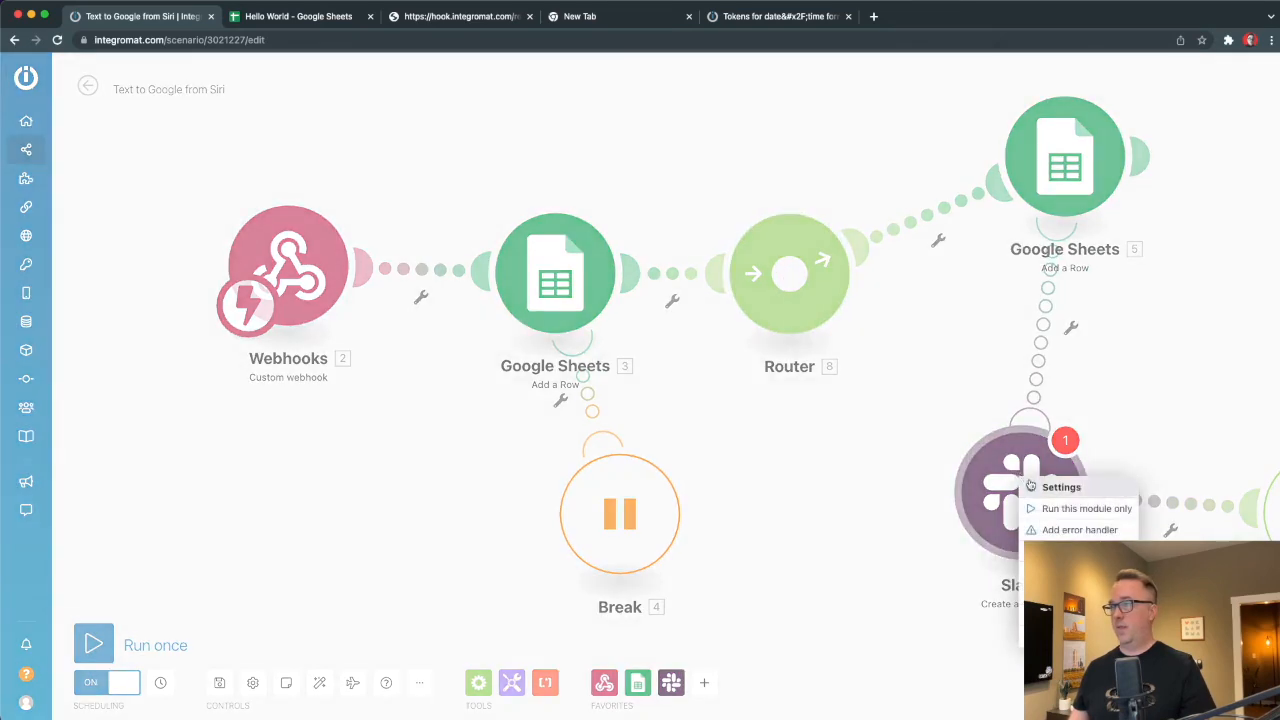
{"action": "left_click", "coordinate": [1056, 638]}
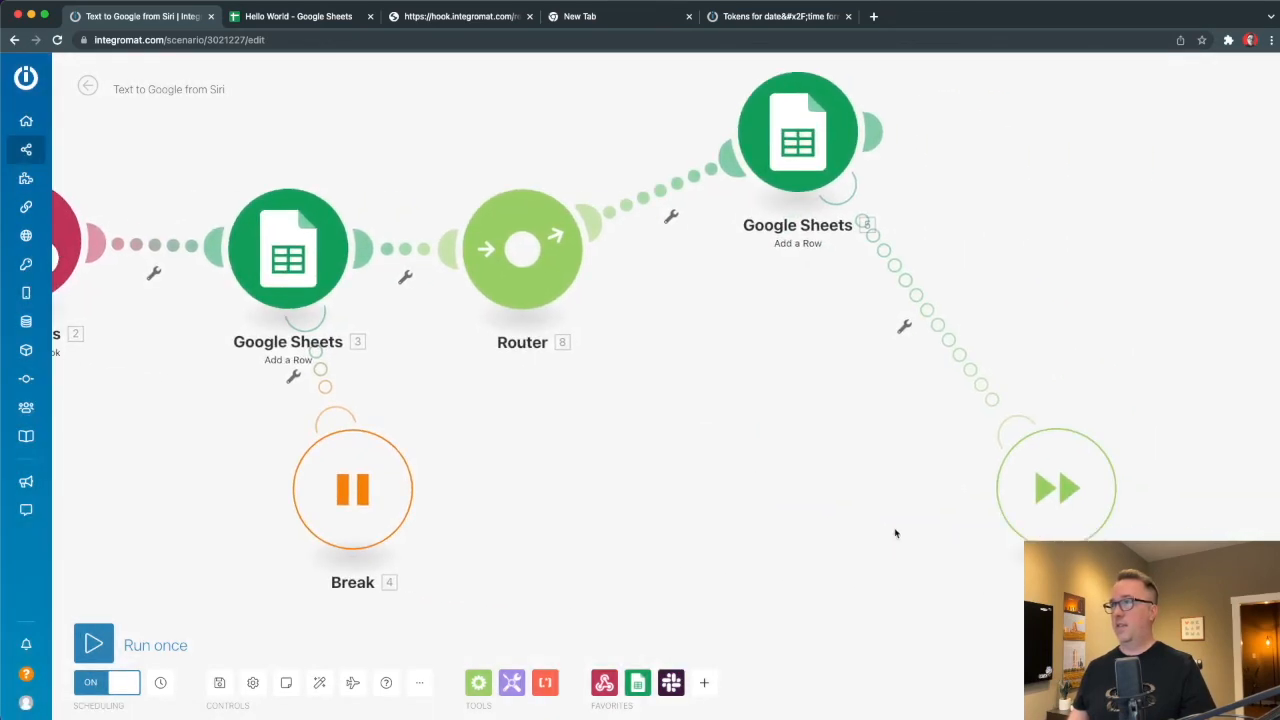
{"action": "right_click", "coordinate": [1040, 480]}
{"action": "left_click", "coordinate": [1078, 638]}
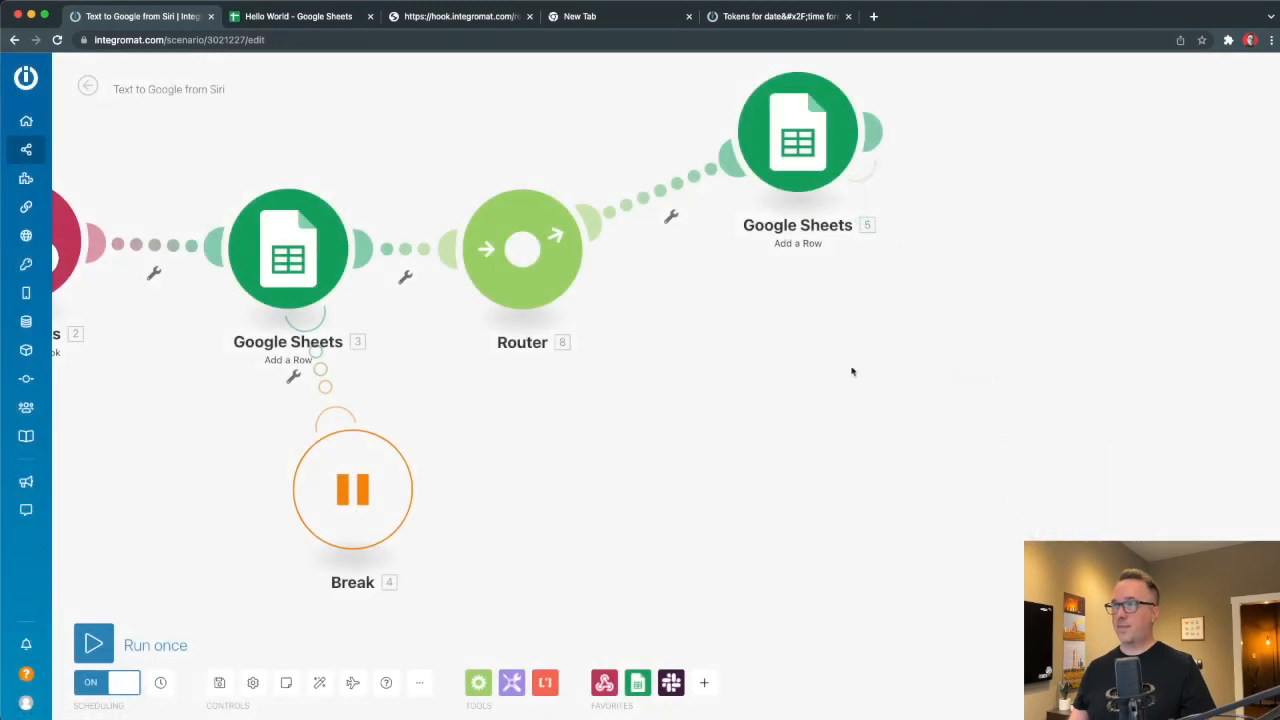
{"action": "left_click_drag", "start_coordinate": [782, 141], "coordinate": [862, 190]}
{"action": "left_click", "coordinate": [702, 220]}
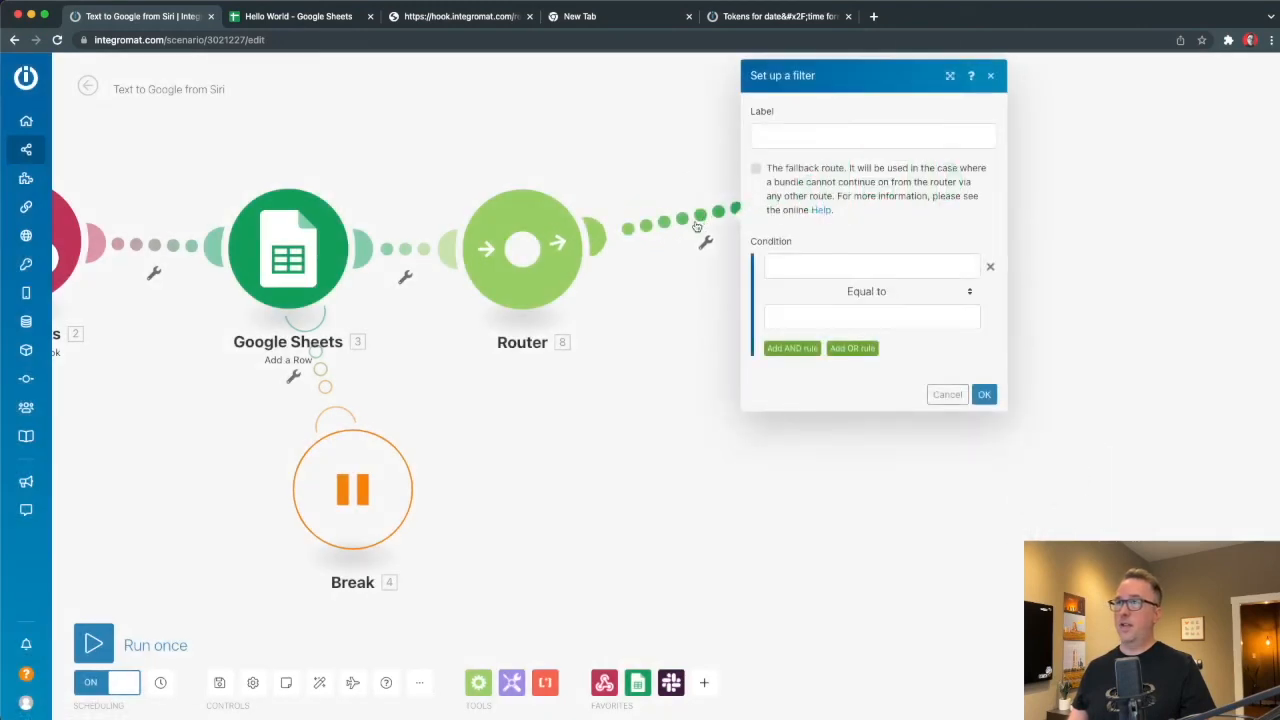
Create route filter Contains "Dishes": 2. text Contains dishes, then save it.
{"action": "left_click", "coordinate": [767, 133]}
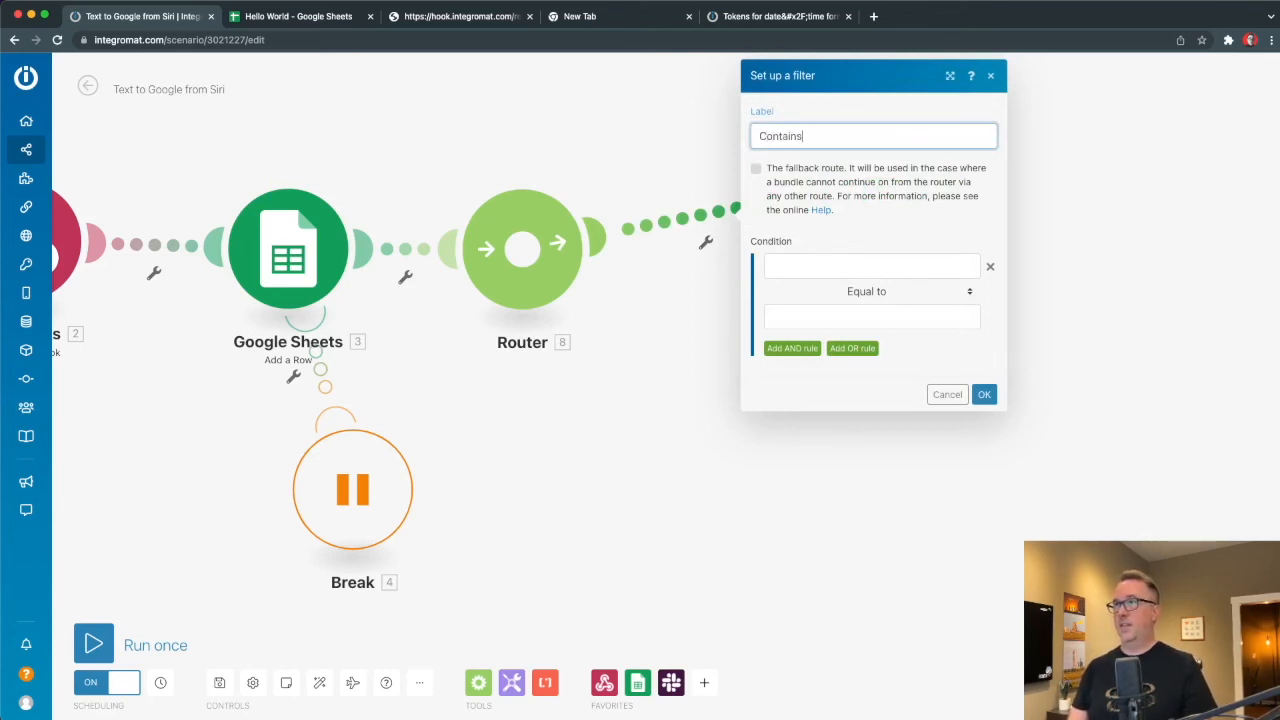
{"action": "type", "text": "Contains \"Dishes"}
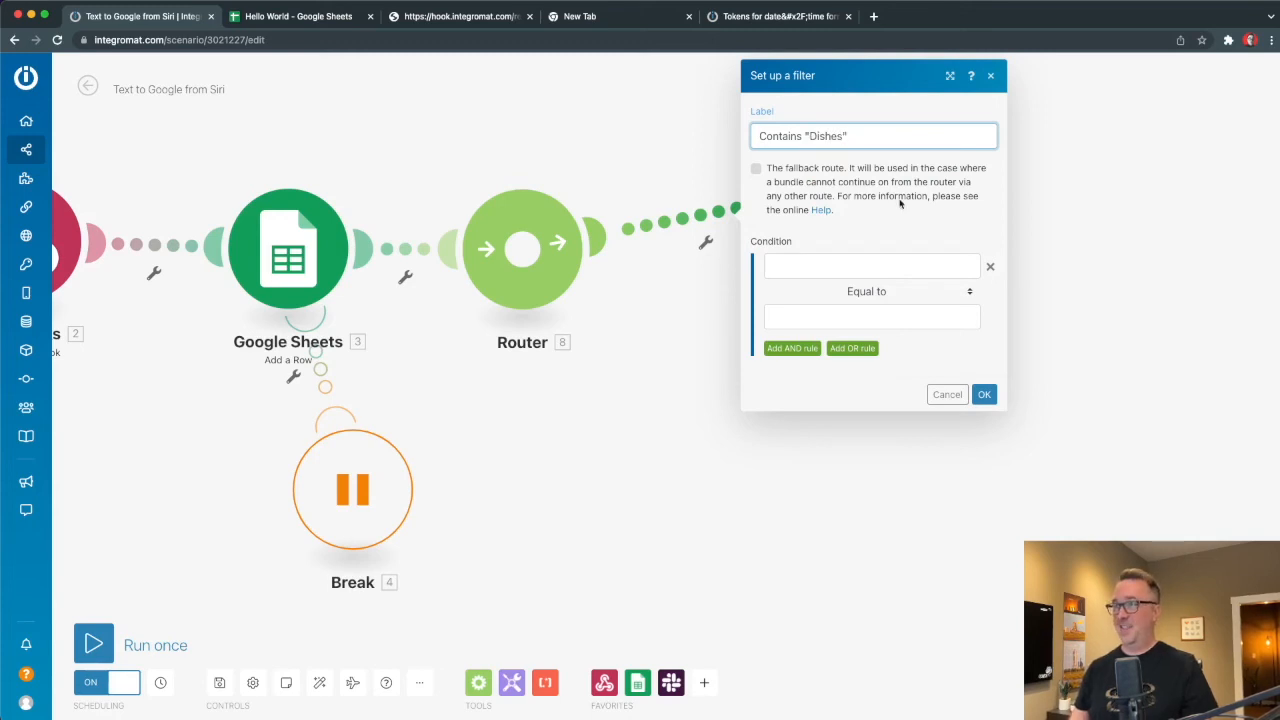
{"action": "left_click", "coordinate": [794, 265]}
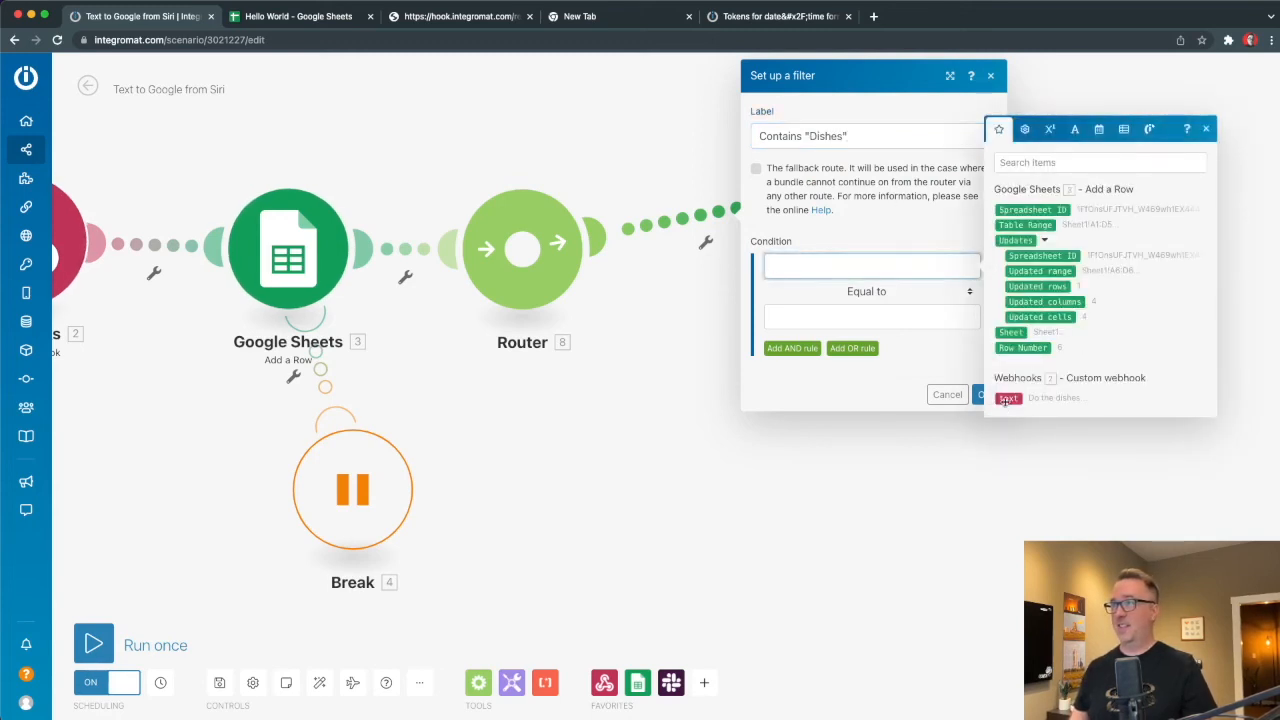
{"action": "left_click", "coordinate": [1008, 398]}
{"action": "left_click", "coordinate": [850, 291]}
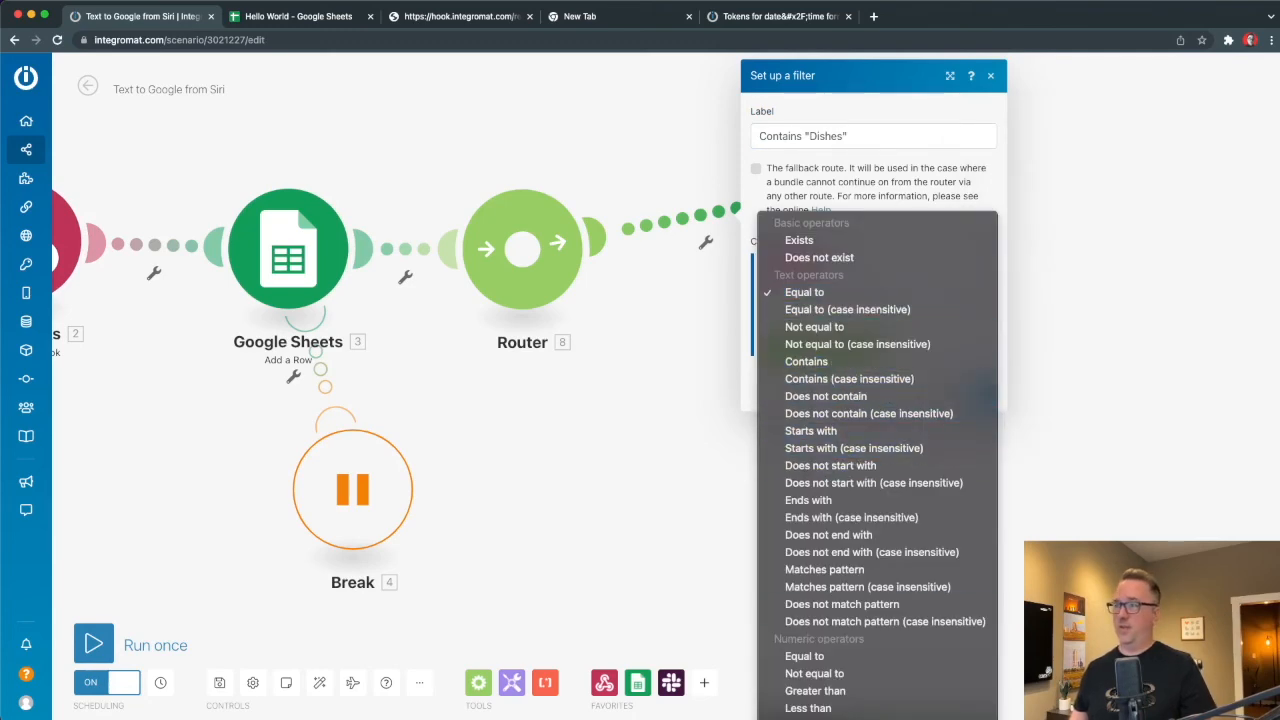
{"action": "left_click", "coordinate": [879, 360]}
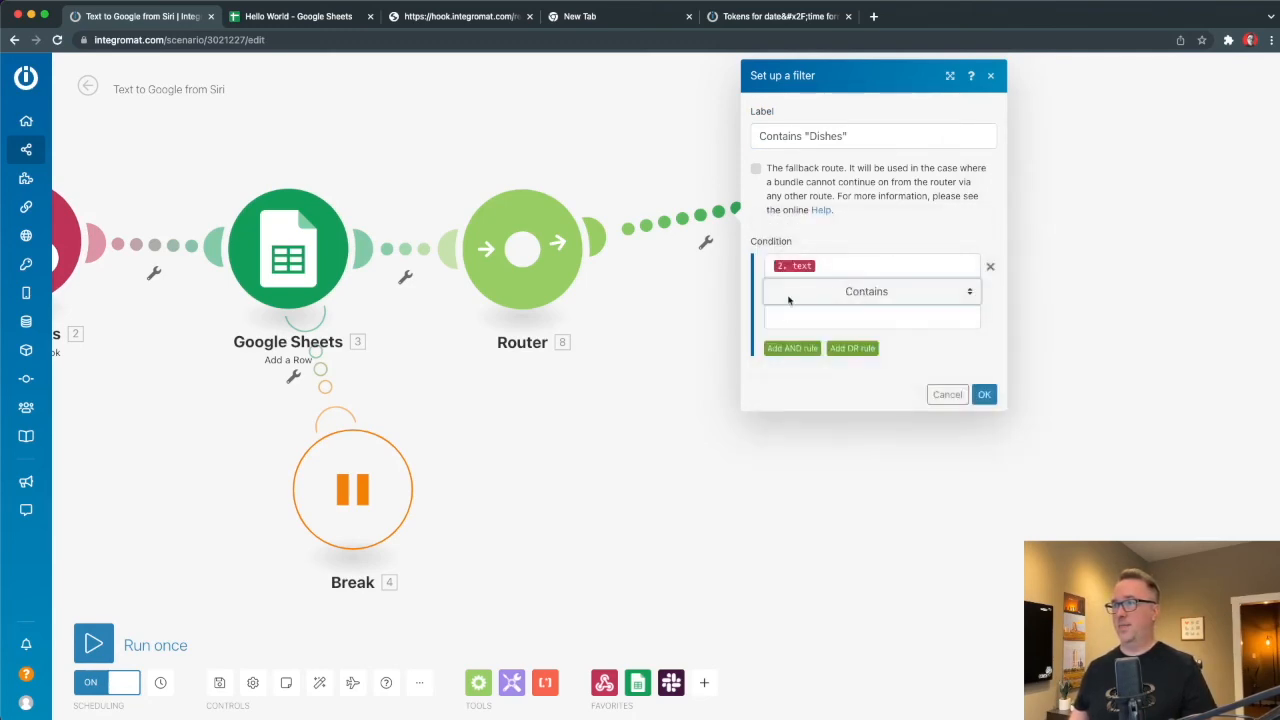
{"action": "left_click", "coordinate": [783, 316]}
{"action": "type", "text": "d"}
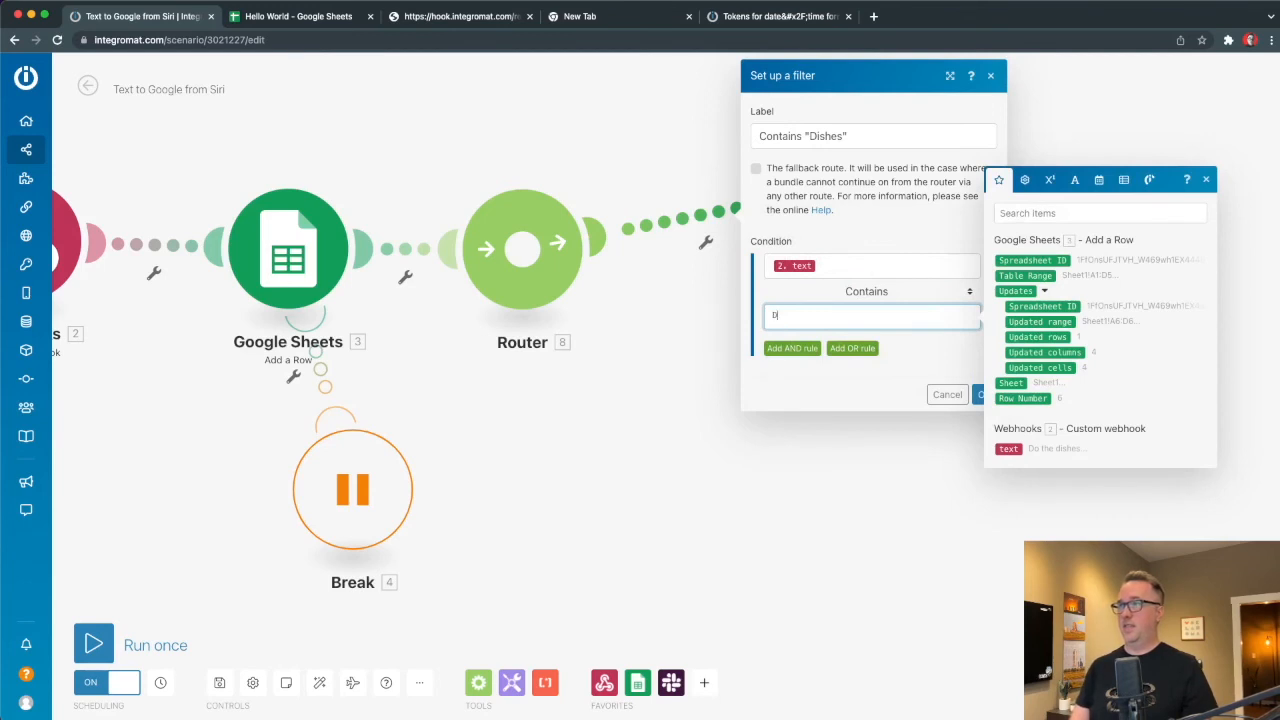
{"action": "type", "text": "oshe"}
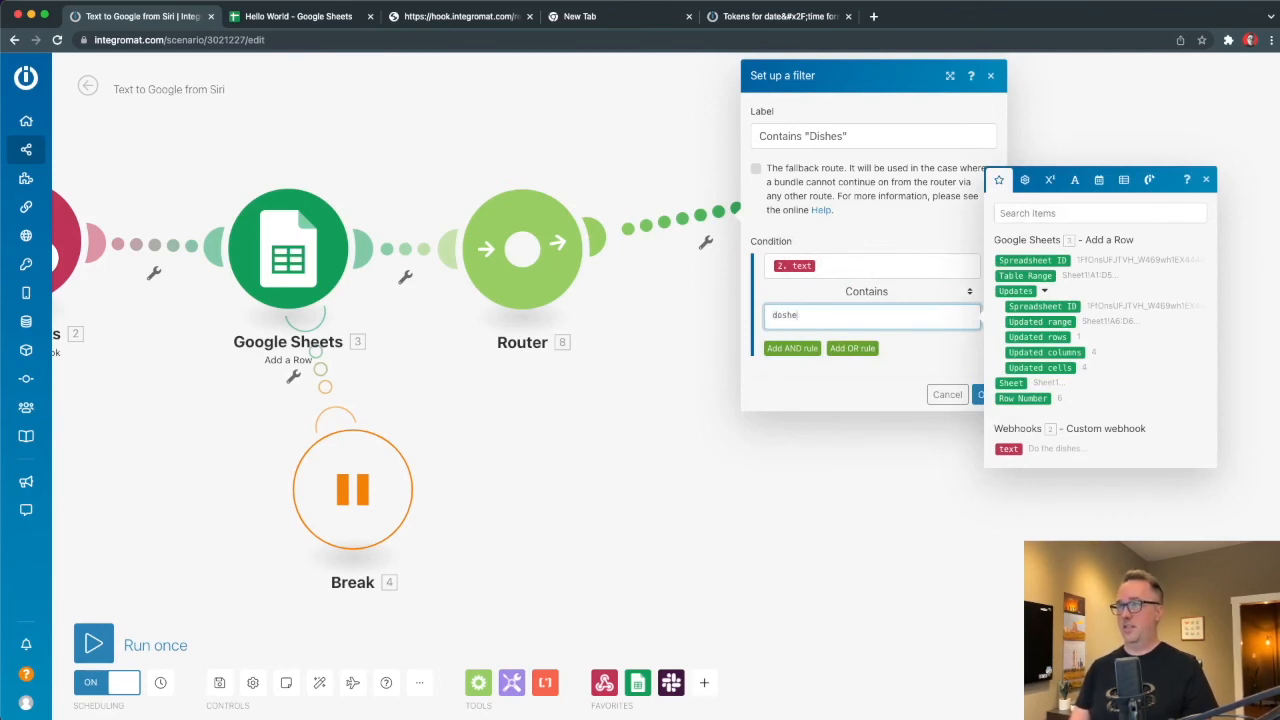
{"action": "type", "text": "sdoshes"}
{"action": "left_click", "coordinate": [896, 380]}
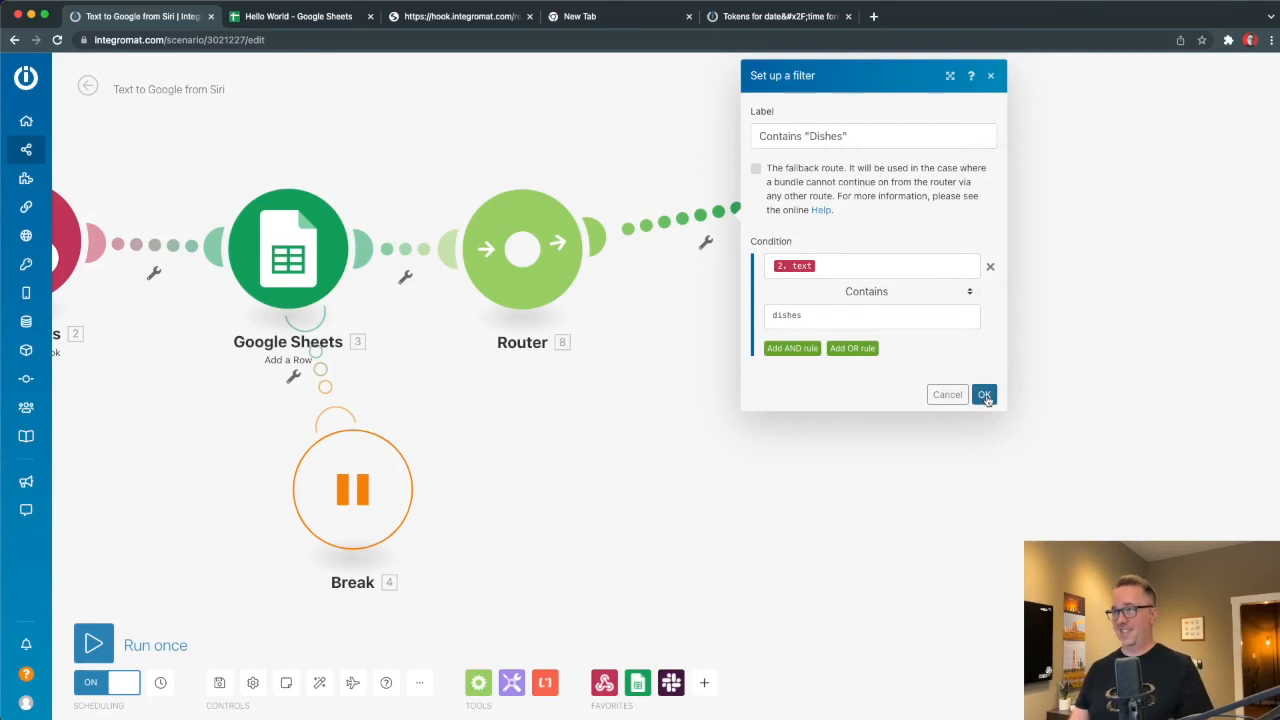
{"action": "left_click", "coordinate": [985, 395]}
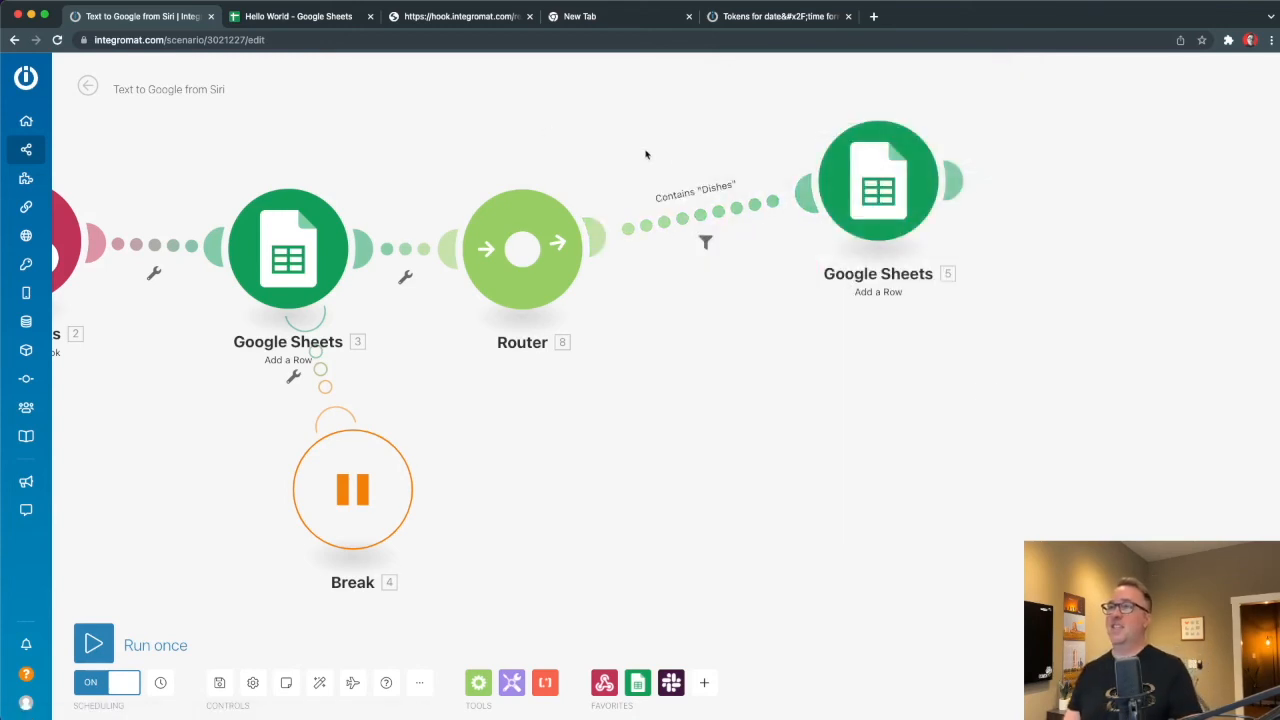
Set Google Sheets 5's column (E) value to DISHES!!! and save the module.
{"action": "left_click_drag", "start_coordinate": [816, 188], "coordinate": [870, 158]}
{"action": "left_click", "coordinate": [870, 158]}
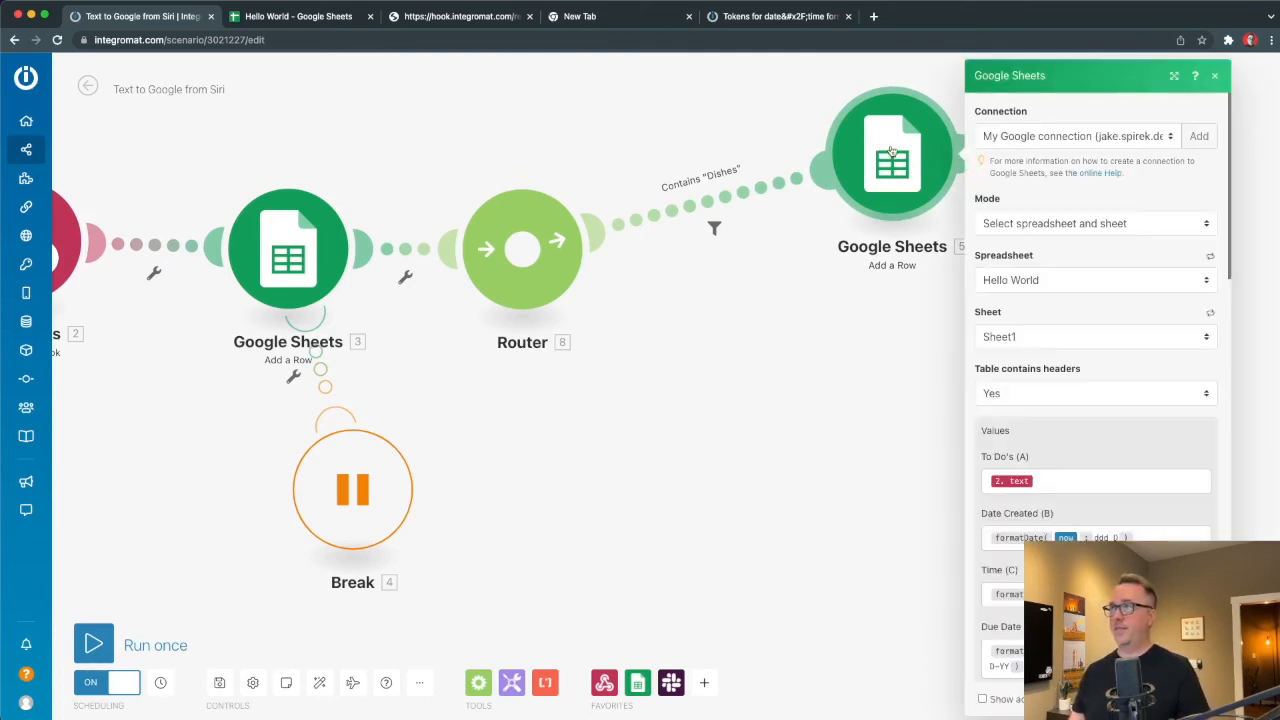
{"action": "scroll", "coordinate": [995, 492], "scroll_direction": "down", "scroll_amount": 5}
{"action": "left_click", "coordinate": [995, 492]}
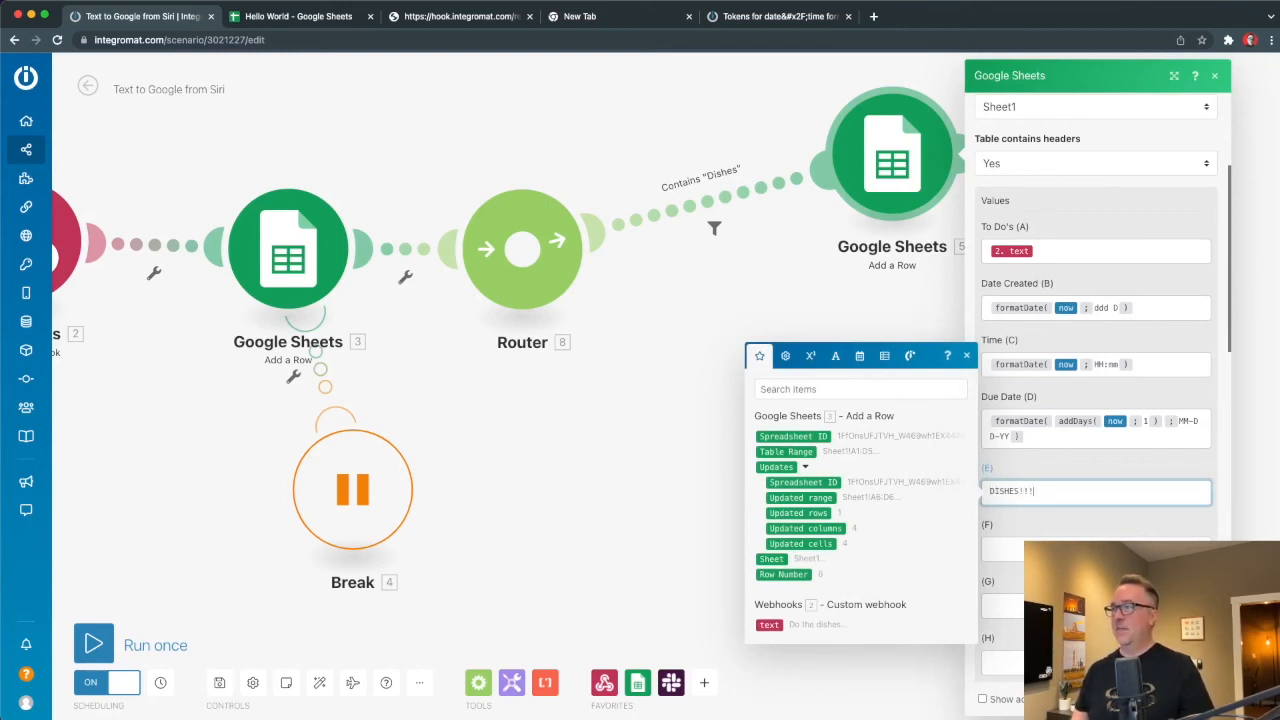
{"action": "left_click", "coordinate": [789, 288]}
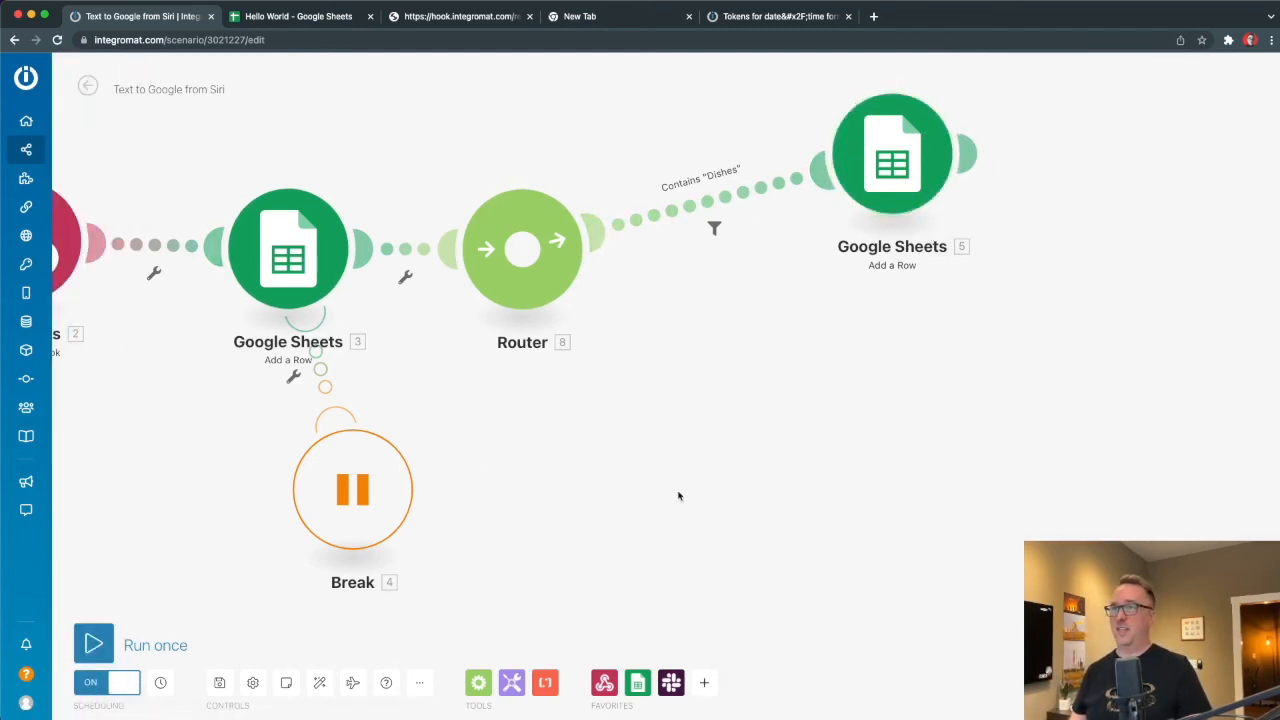
{"action": "left_click_drag", "start_coordinate": [680, 494], "coordinate": [906, 505]}
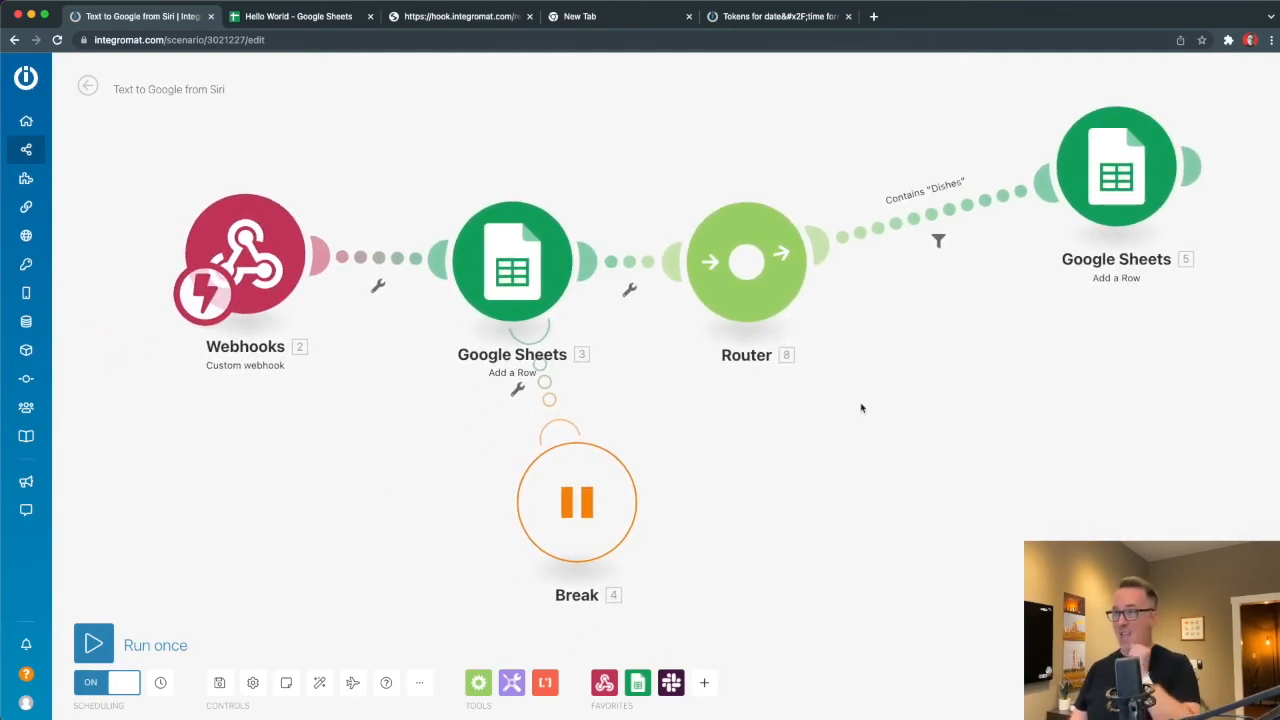
Unlink Google Sheets 3 from the router and the webhook, and move it beside Break.
{"action": "left_click", "coordinate": [625, 268]}
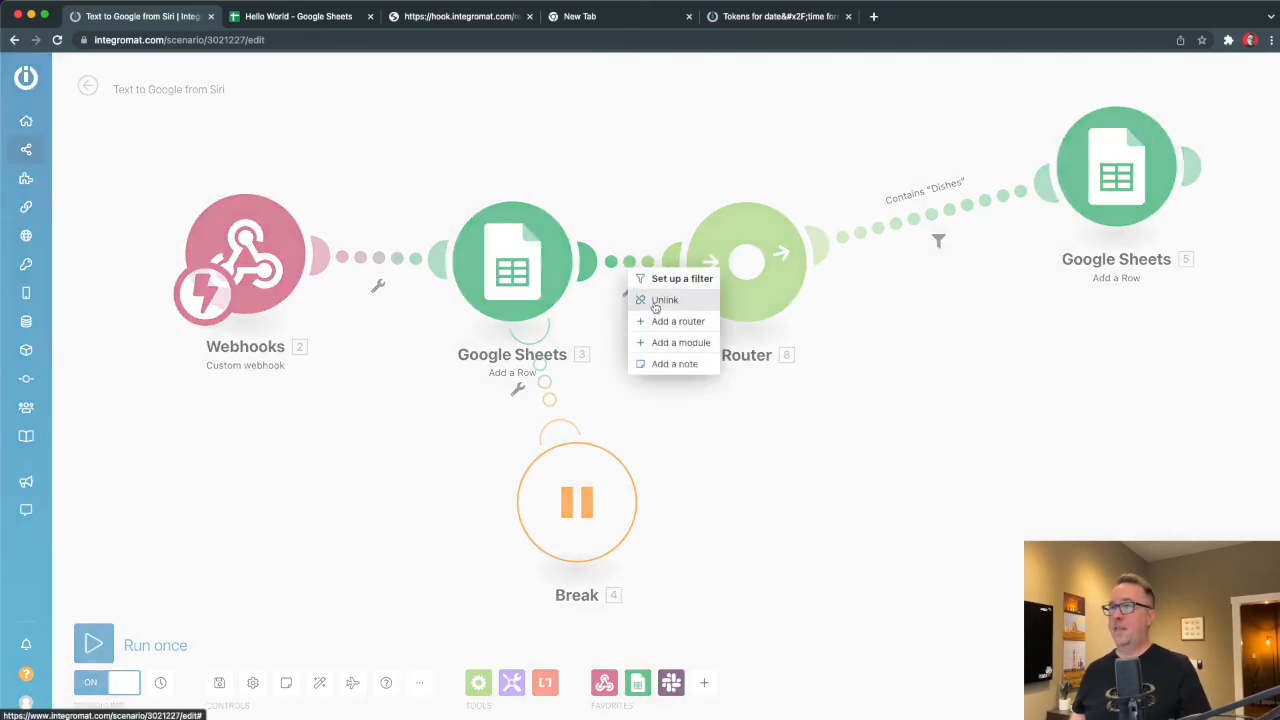
{"action": "left_click", "coordinate": [652, 302]}
{"action": "left_click", "coordinate": [384, 260]}
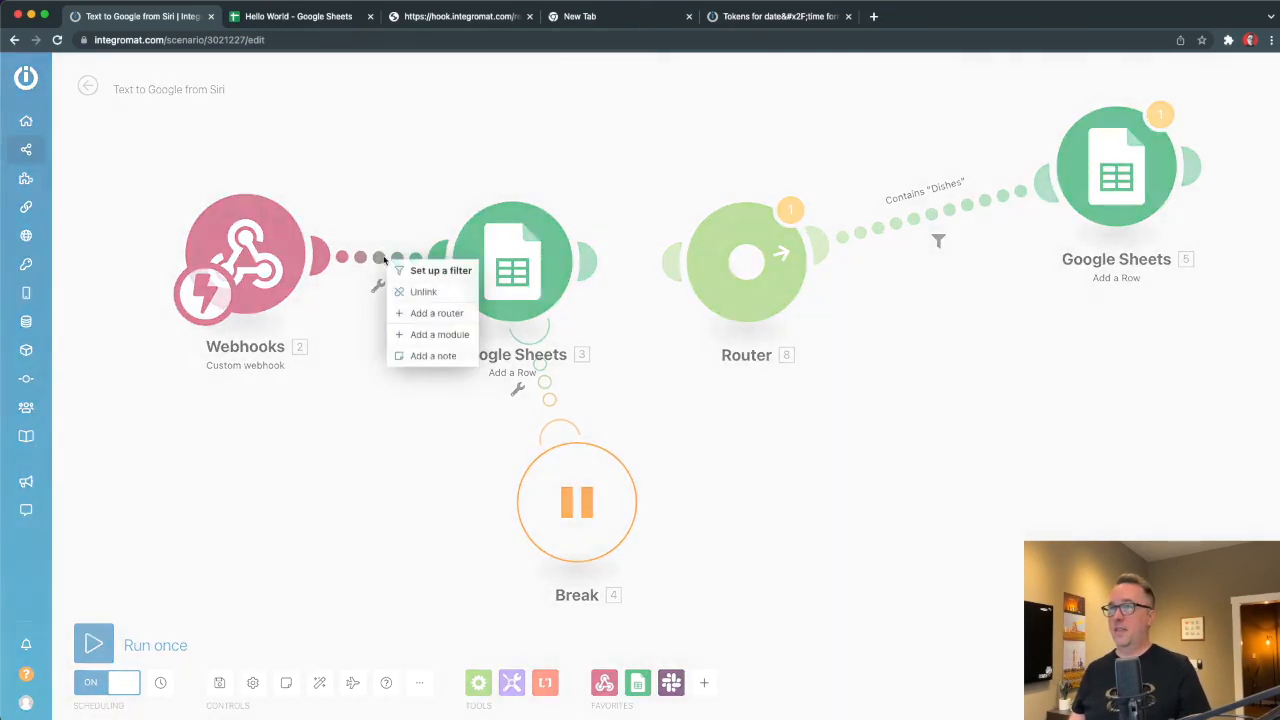
{"action": "left_click", "coordinate": [422, 291]}
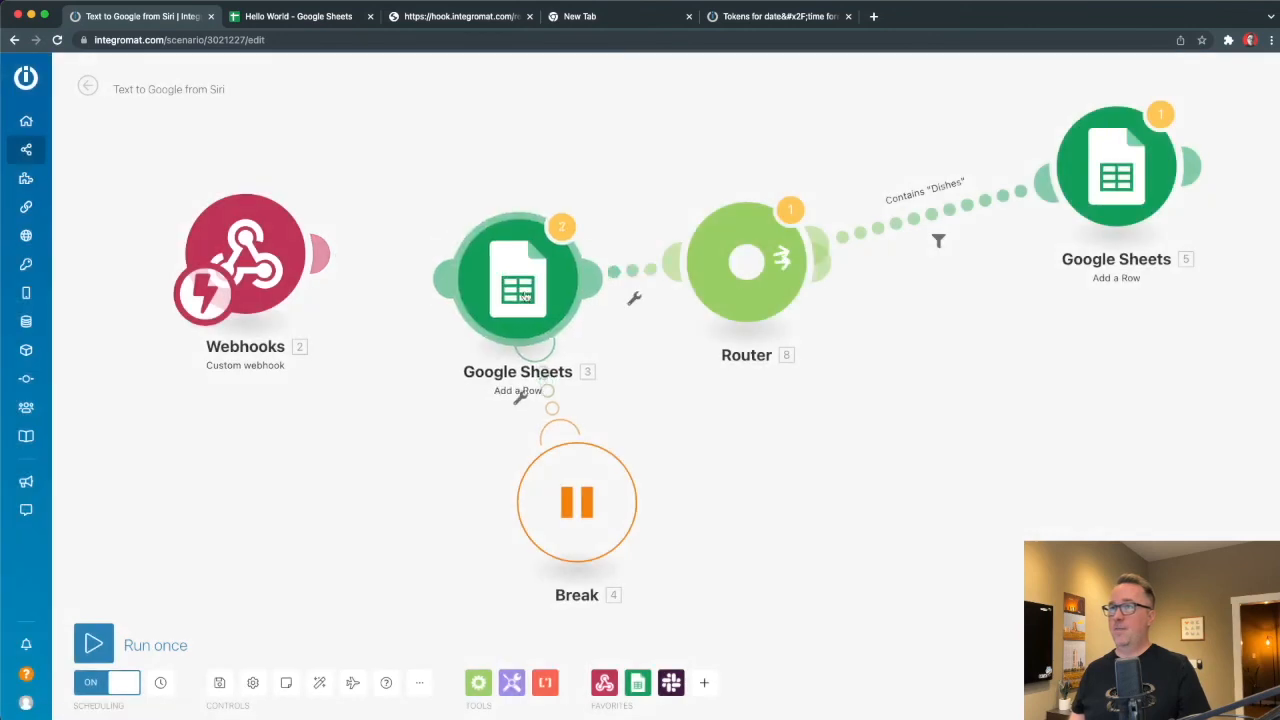
{"action": "left_click_drag", "start_coordinate": [517, 270], "coordinate": [978, 451]}
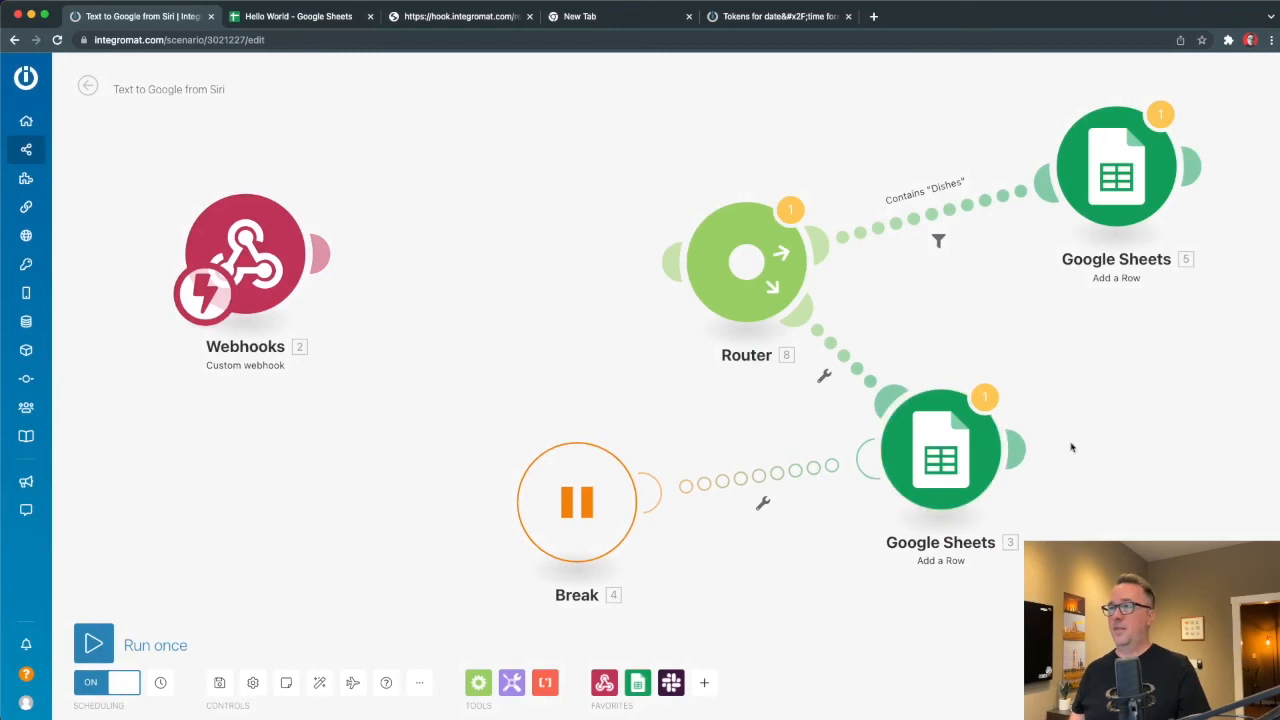
Branch the router to Google Sheets 3, delete the empty placeholder, connect the webhook, and auto-align.
{"action": "left_click", "coordinate": [737, 266]}
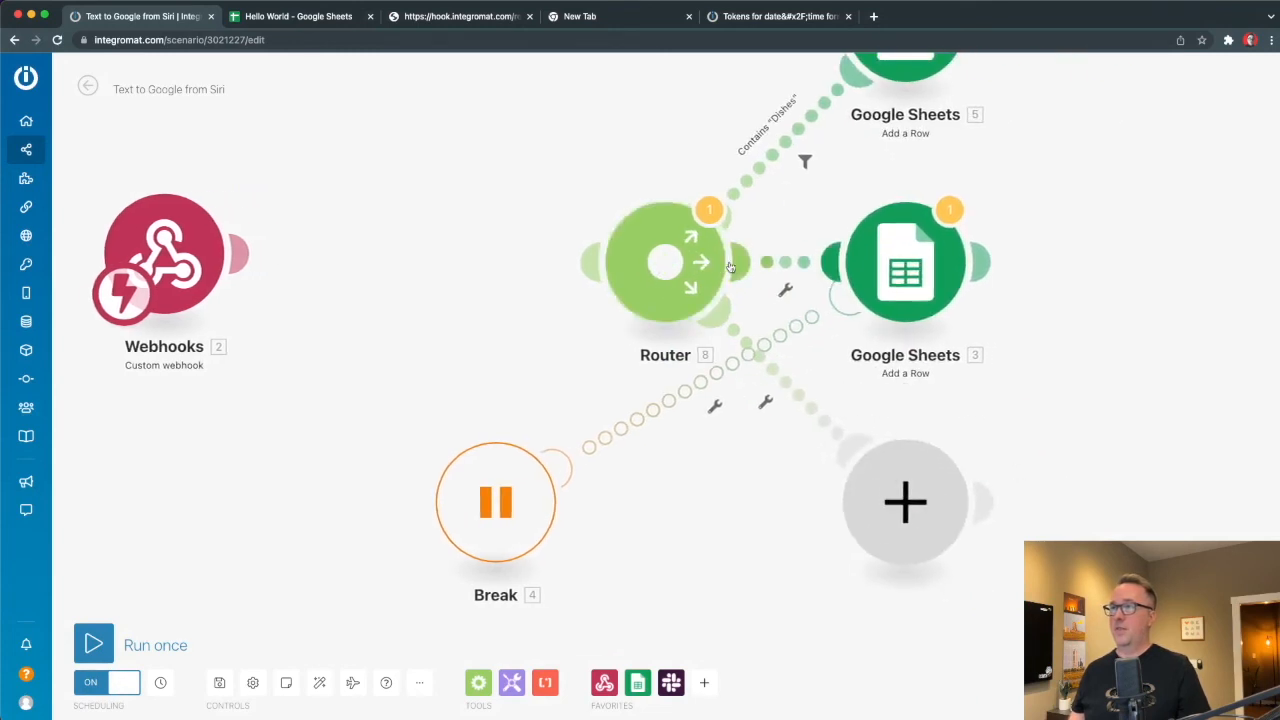
{"action": "right_click", "coordinate": [916, 500]}
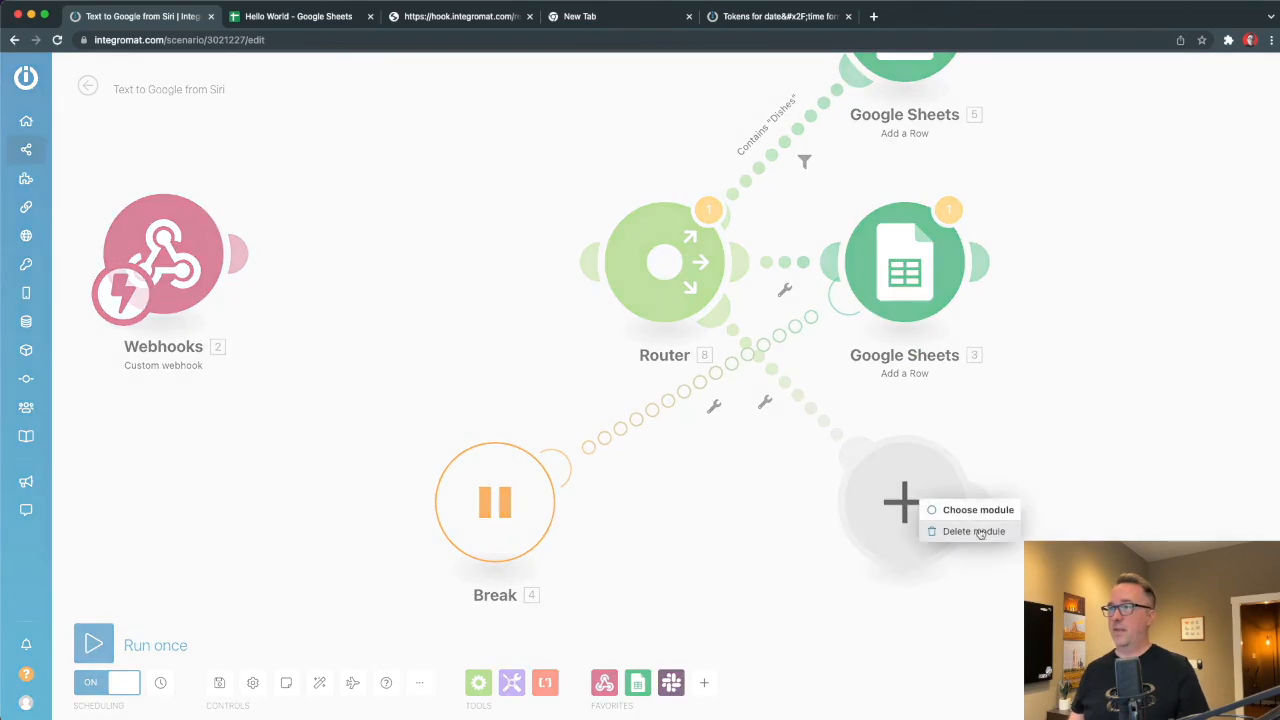
{"action": "left_click", "coordinate": [978, 531]}
{"action": "left_click_drag", "start_coordinate": [580, 263], "coordinate": [240, 256]}
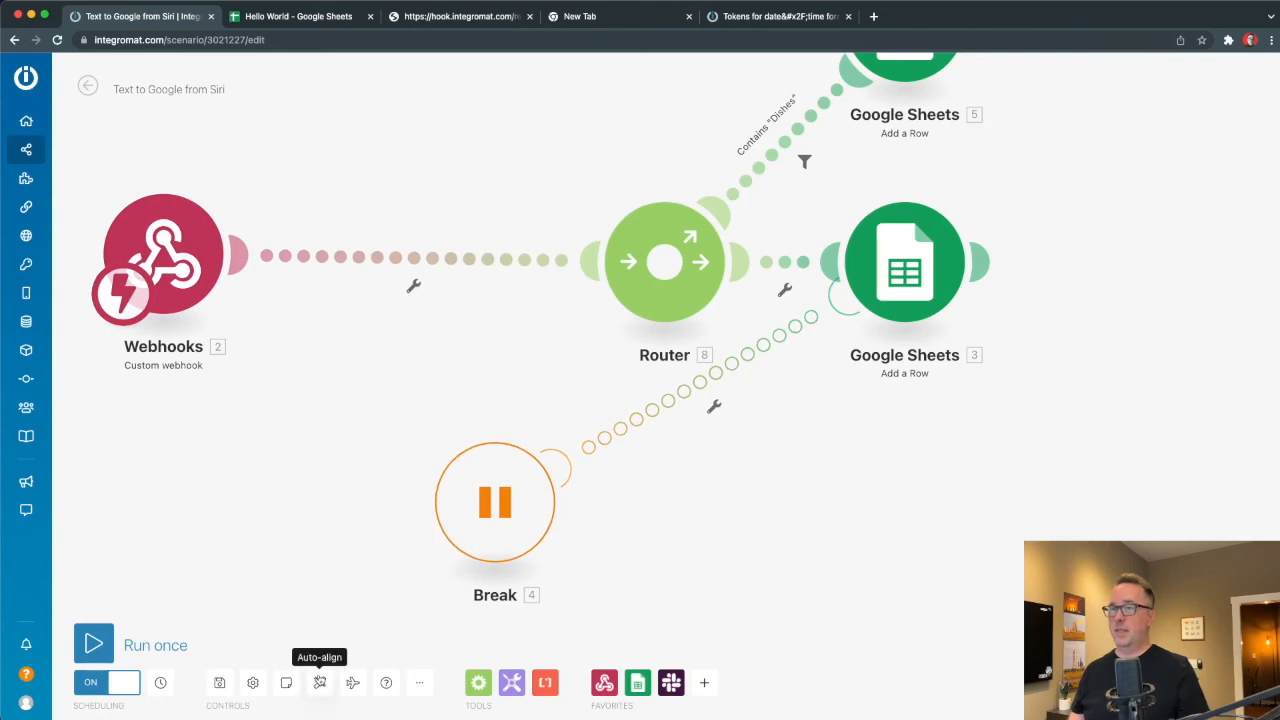
{"action": "left_click", "coordinate": [319, 683]}
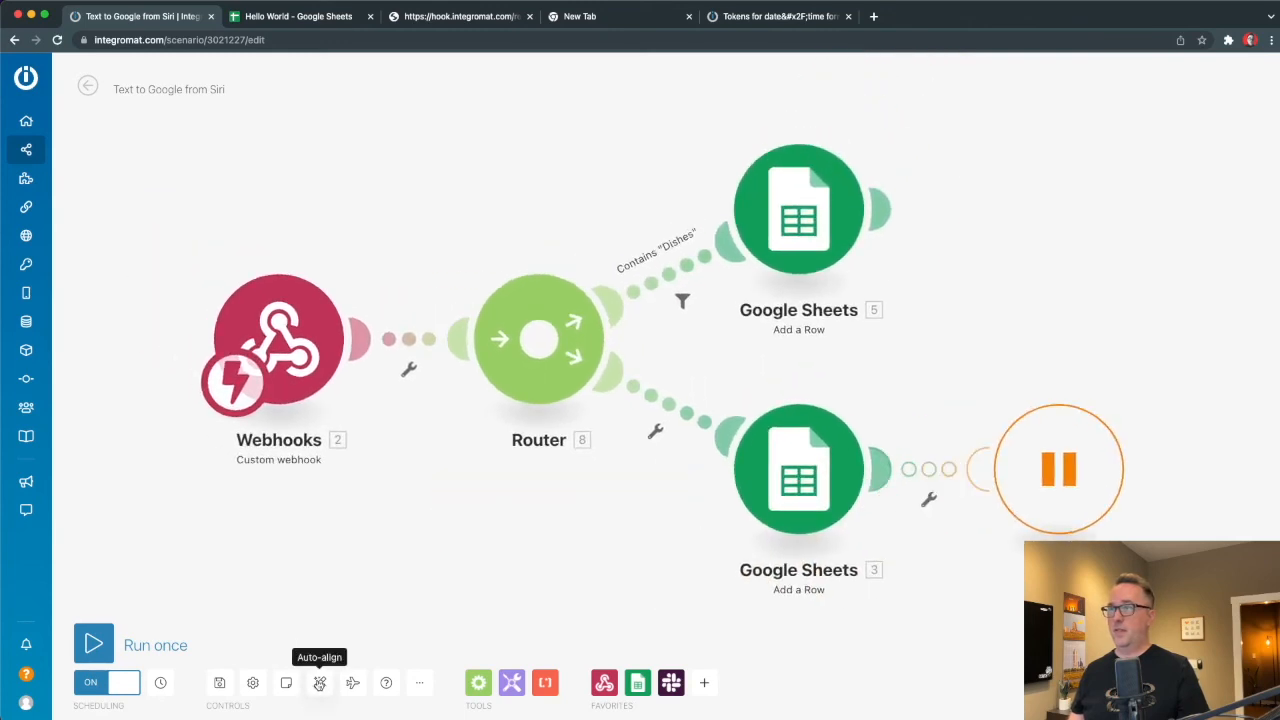
Label the route to Google Sheets 3 "Doesn't contain dishes" and mark it as the fallback route.
{"action": "left_click", "coordinate": [669, 405]}
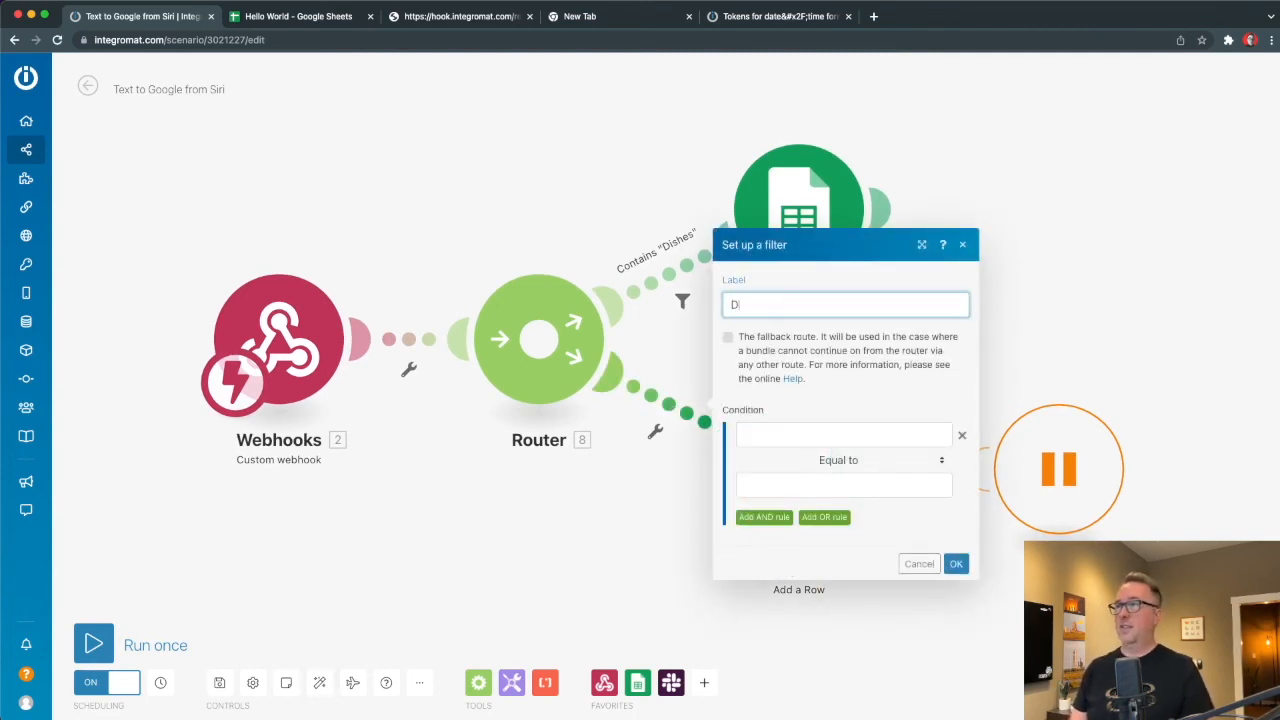
{"action": "type", "text": "Doesn't contain dishes"}
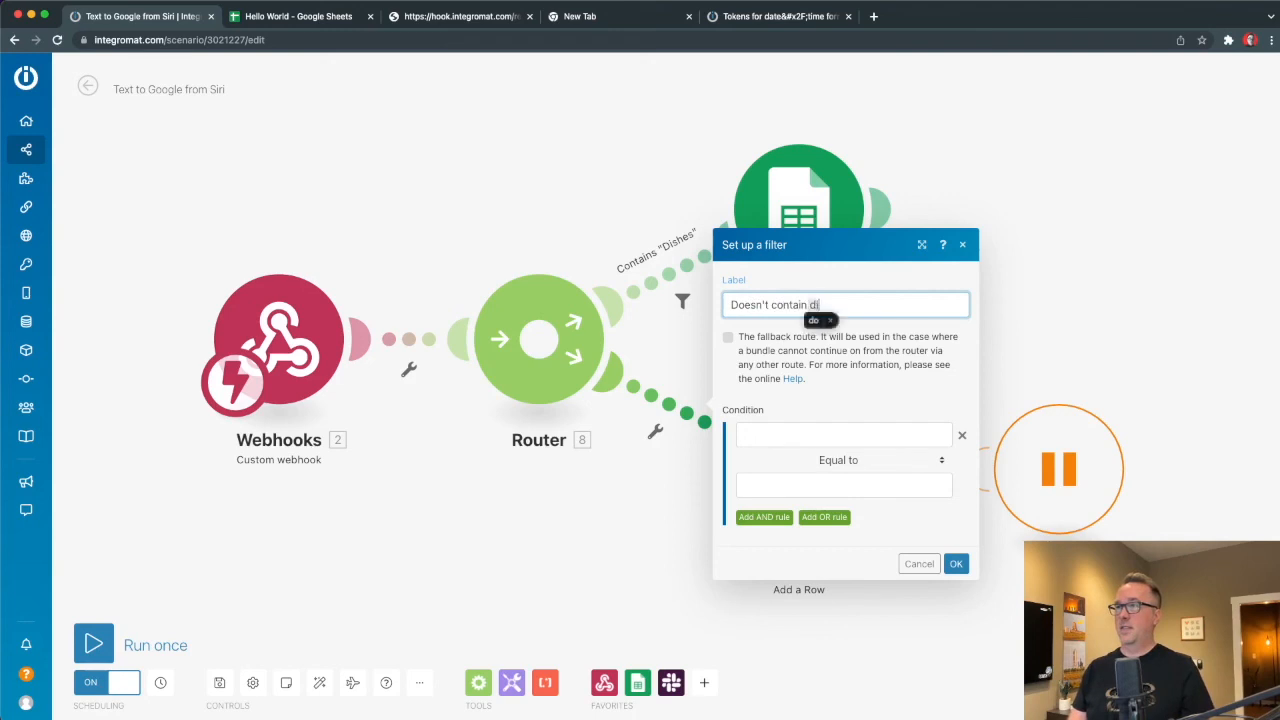
{"action": "left_click", "coordinate": [727, 339]}
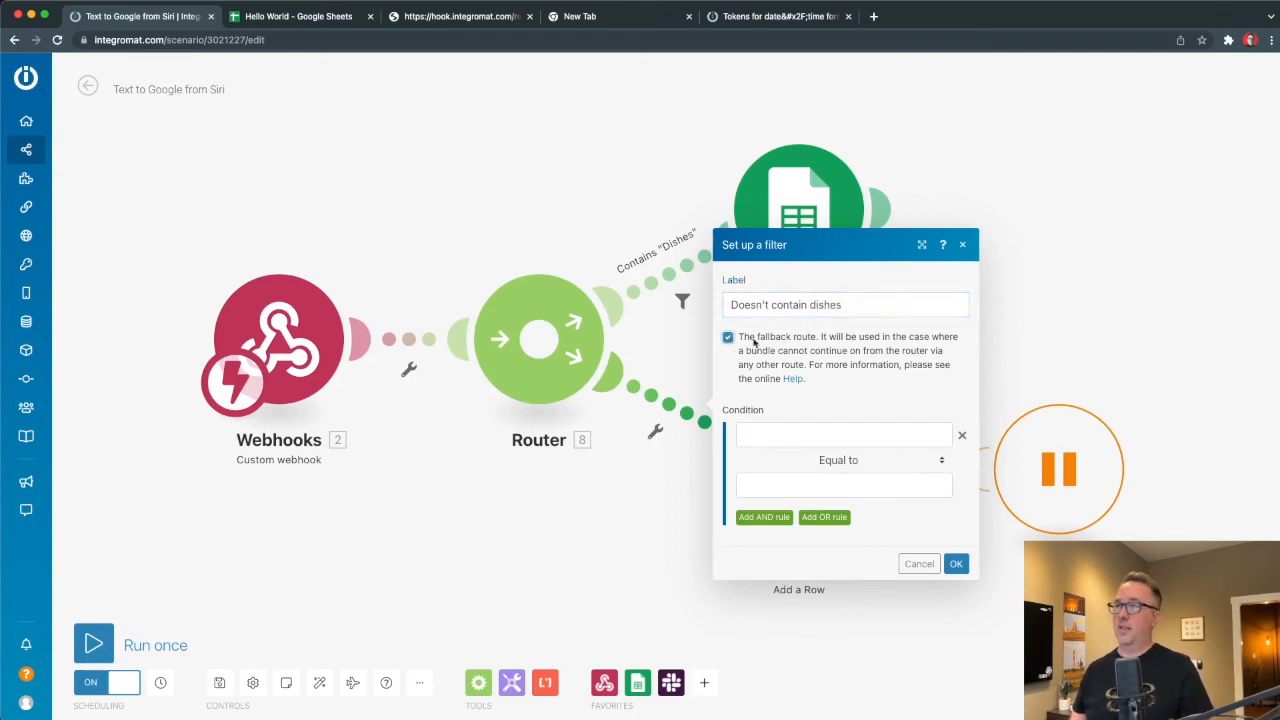
{"action": "left_click", "coordinate": [956, 564]}
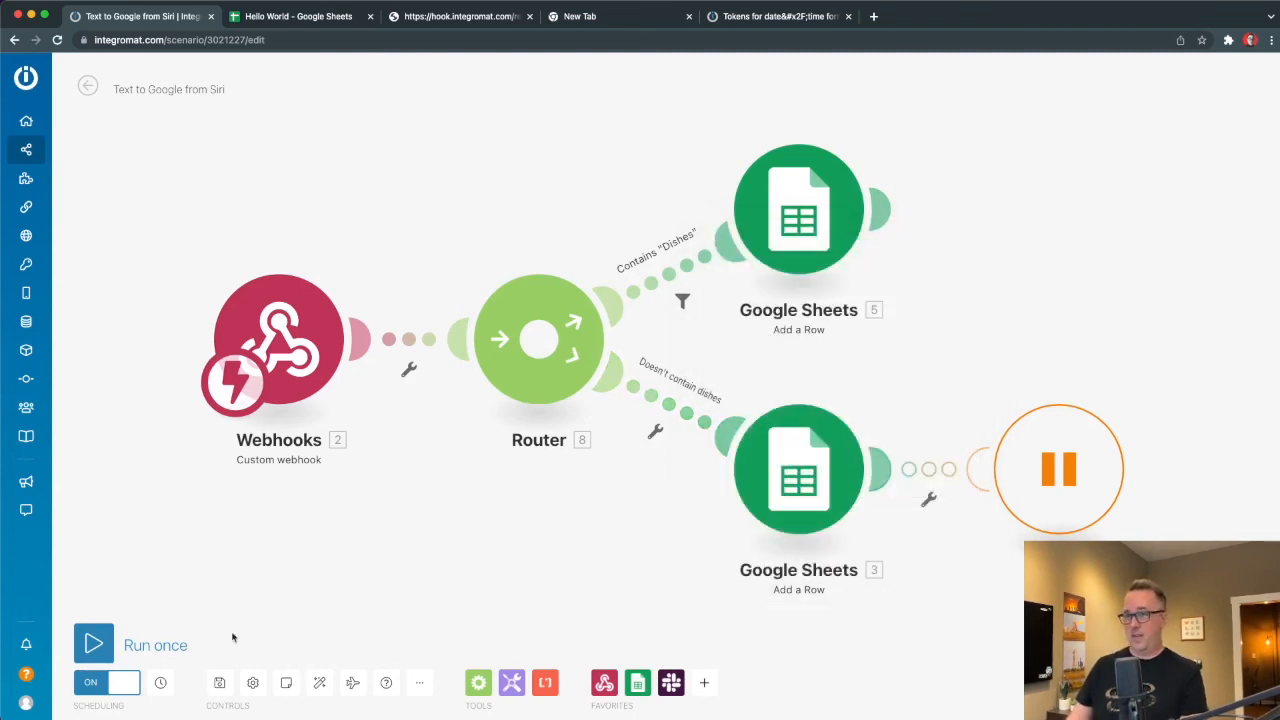
Run the scenario once and send a webhook request with text "Do the dishes".
{"action": "left_click", "coordinate": [93, 645]}
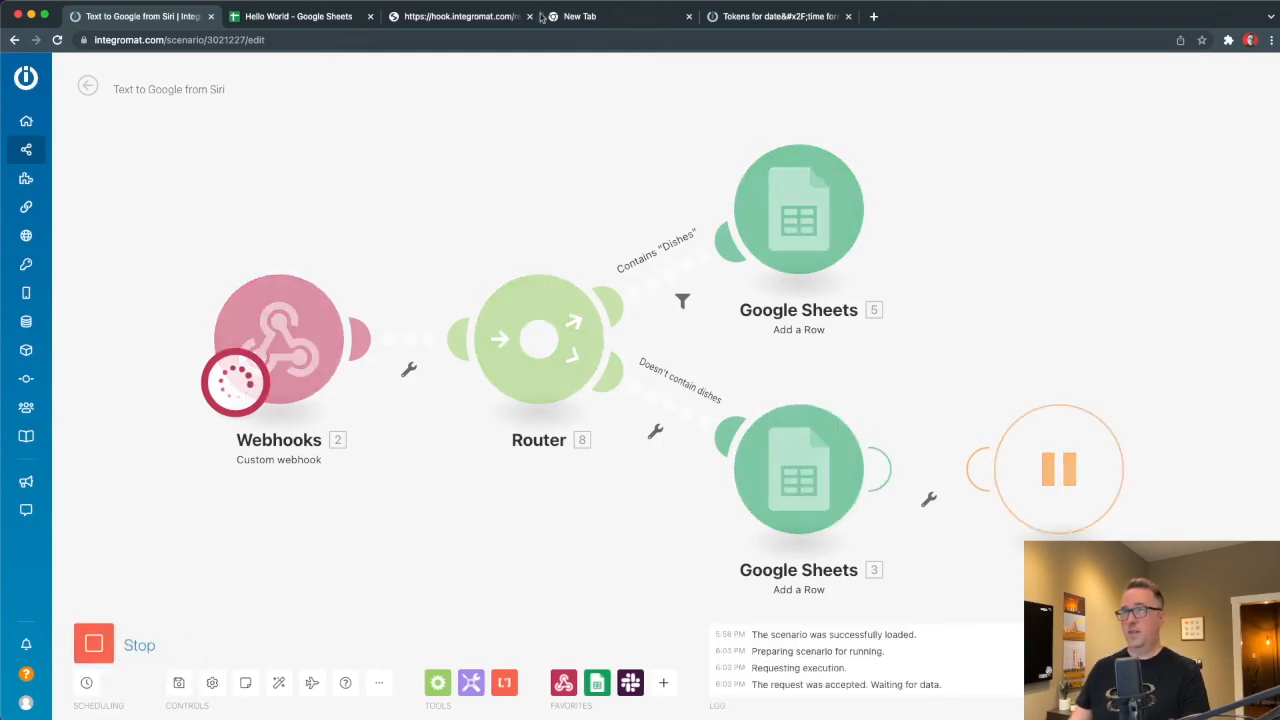
{"action": "left_click", "coordinate": [459, 17]}
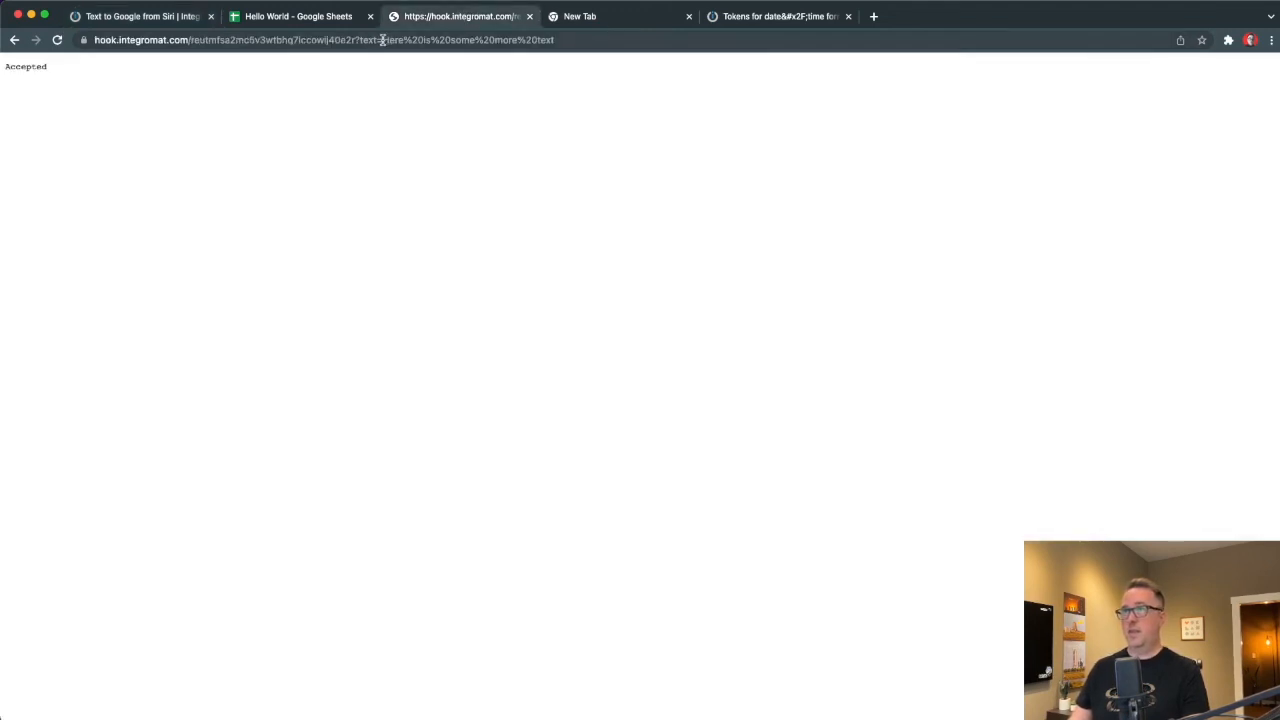
{"action": "left_click_drag", "start_coordinate": [381, 40], "coordinate": [811, 38]}
{"action": "type", "text": "Do the "}
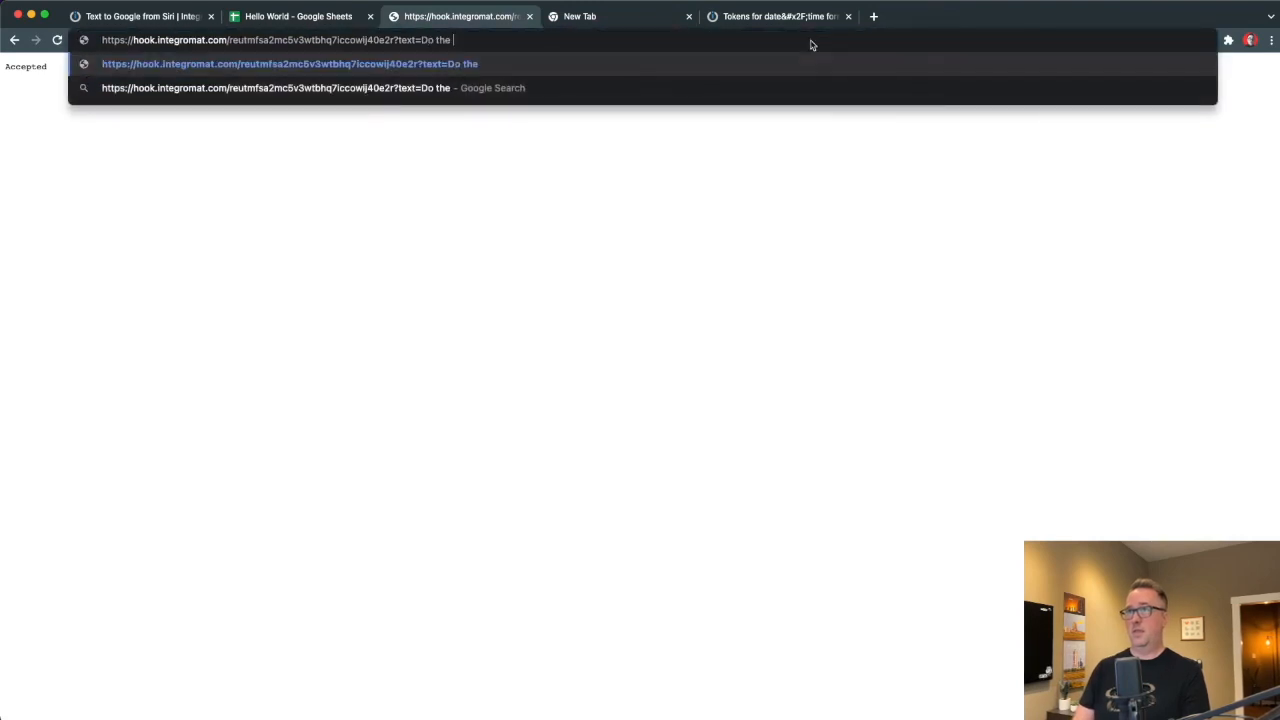
{"action": "type", "text": "dishes"}
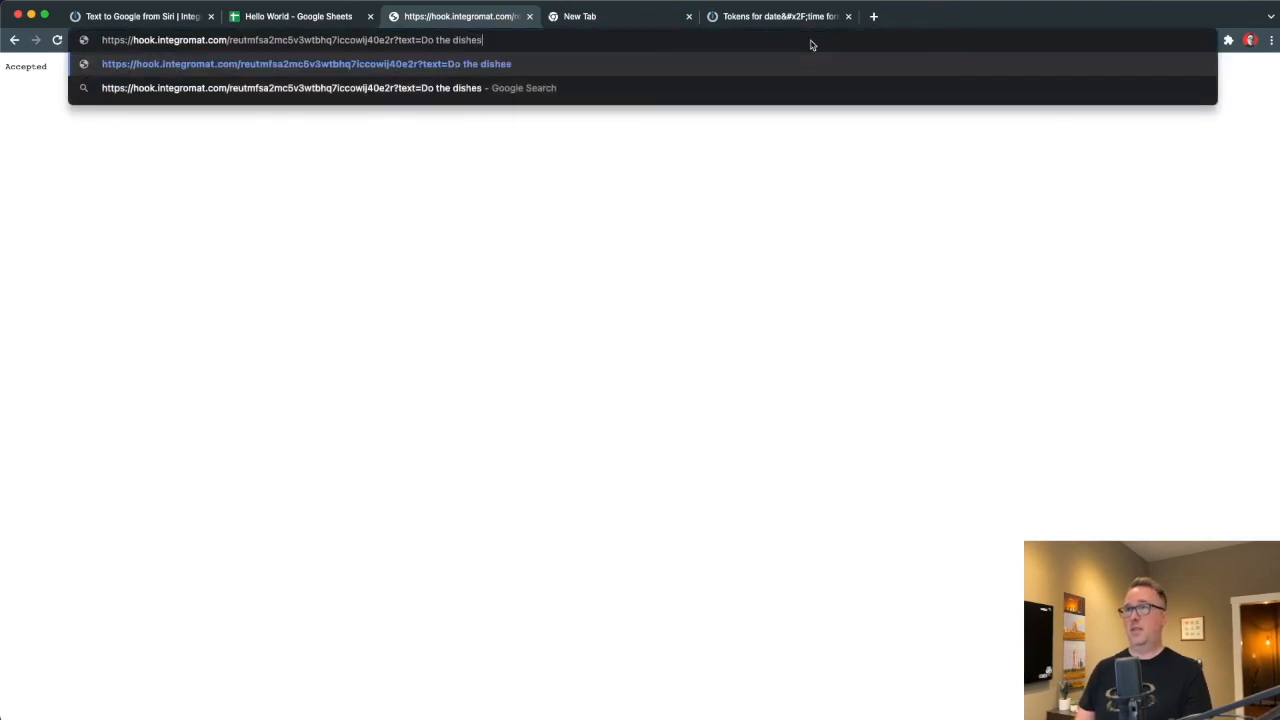
{"action": "key", "text": "Return"}
Verify the request passed the Dishes filter and inspect the top Google Sheets output.
{"action": "left_click", "coordinate": [110, 15]}
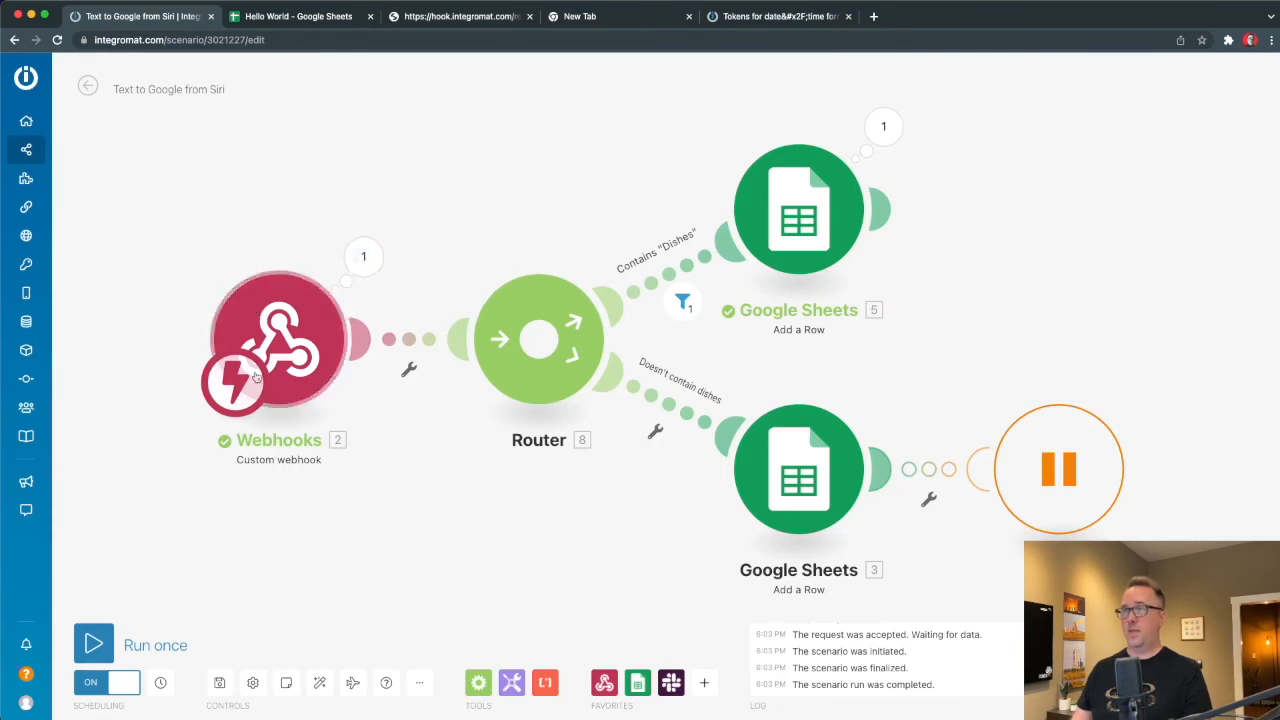
{"action": "left_click", "coordinate": [682, 302]}
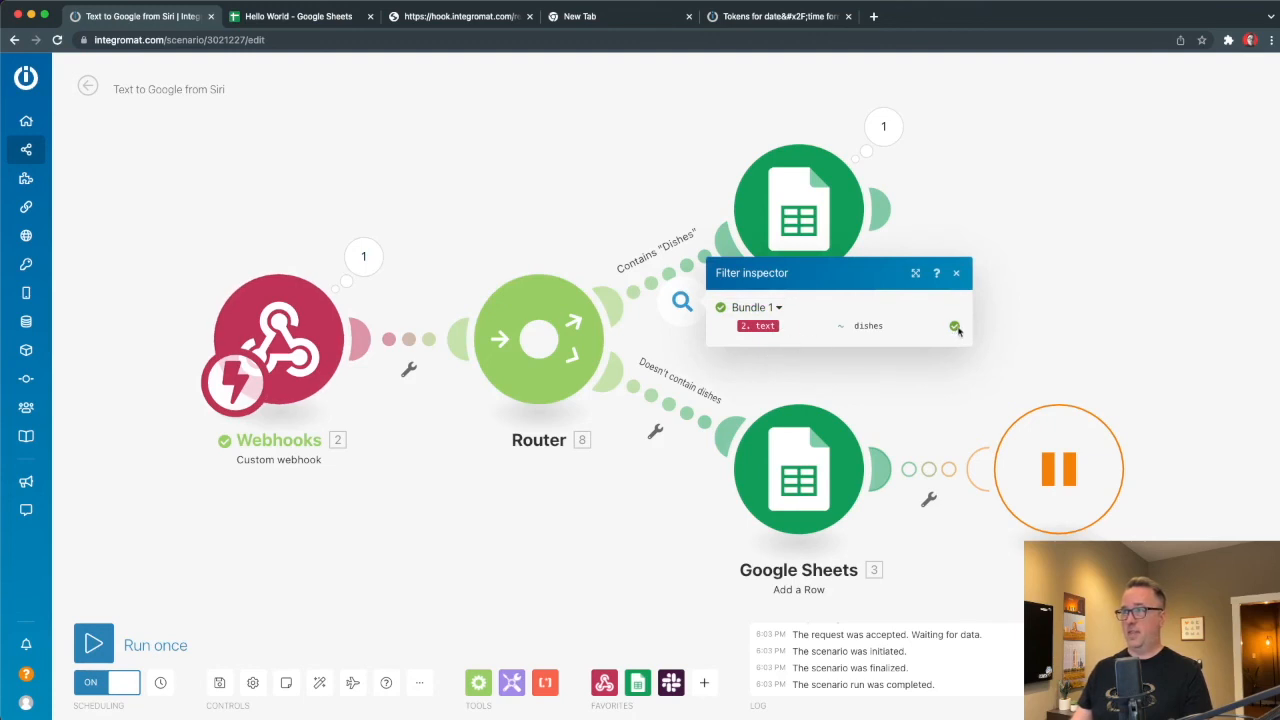
{"action": "left_click", "coordinate": [1038, 317]}
{"action": "left_click", "coordinate": [883, 126]}
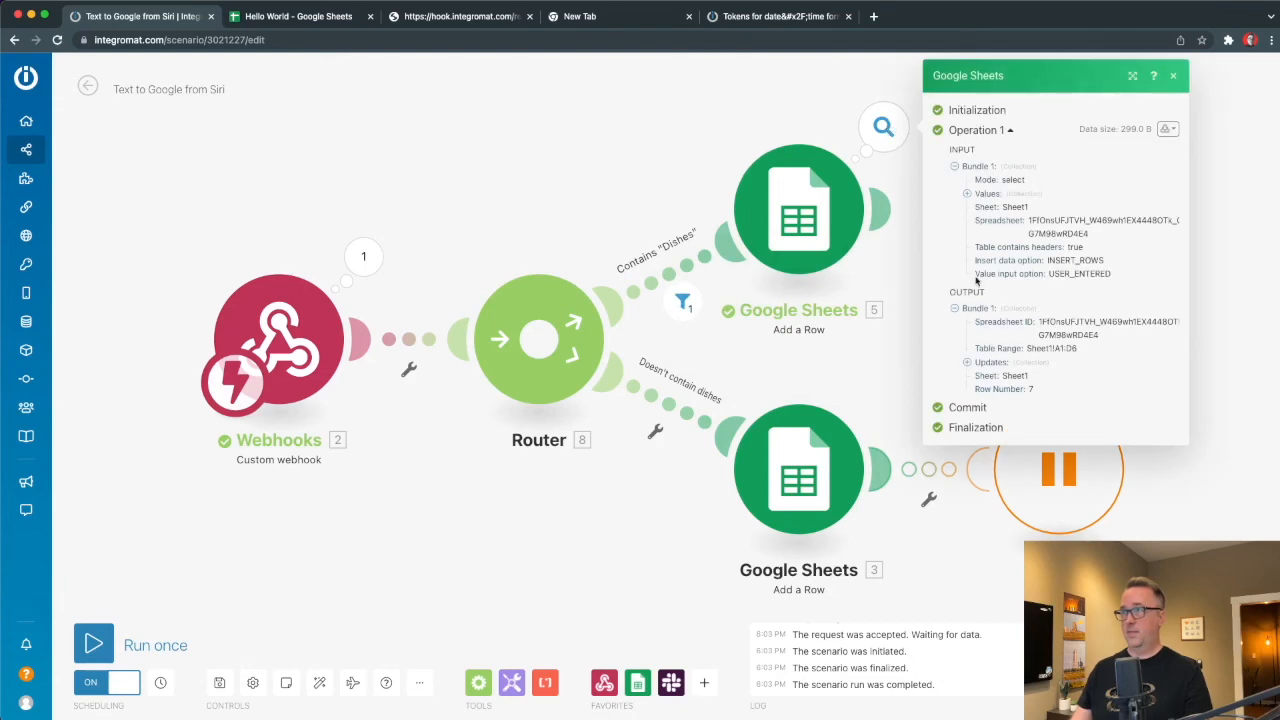
{"action": "left_click", "coordinate": [307, 16]}
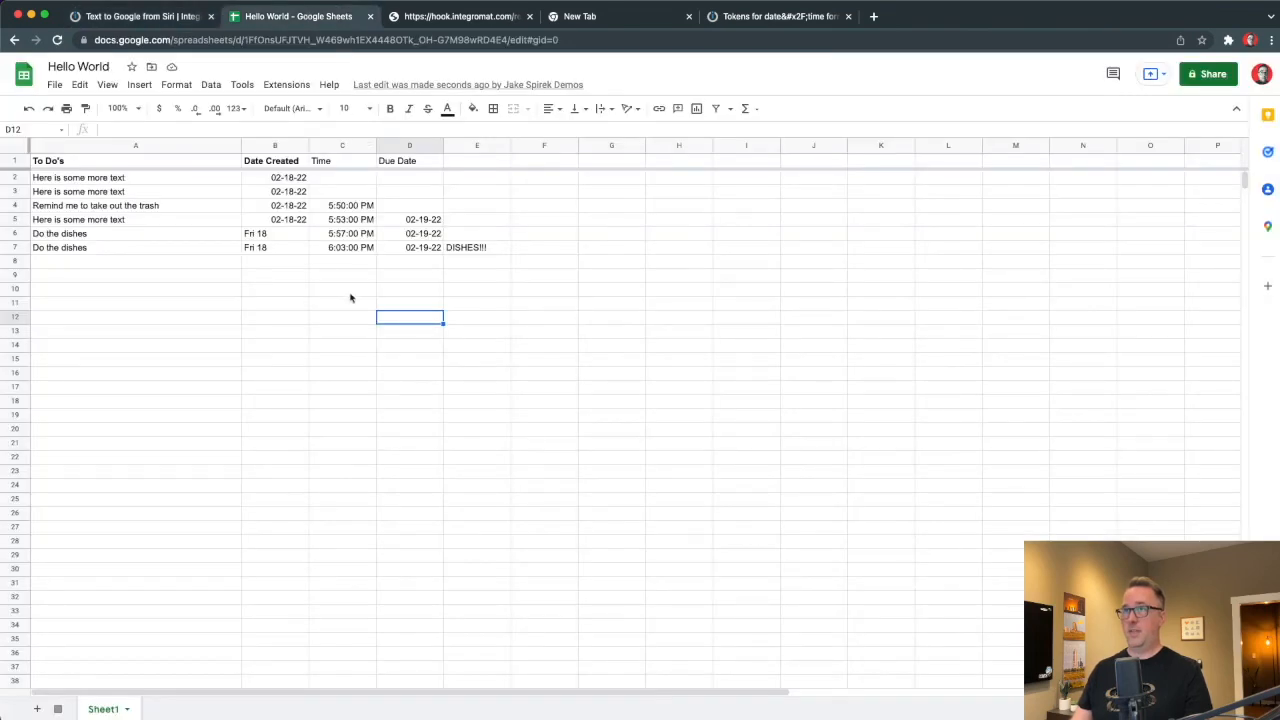
Review the new Do the dishes row 7, including 6:03:00 PM in C7, then return to Integromat.
{"action": "left_click_drag", "start_coordinate": [464, 253], "coordinate": [102, 250]}
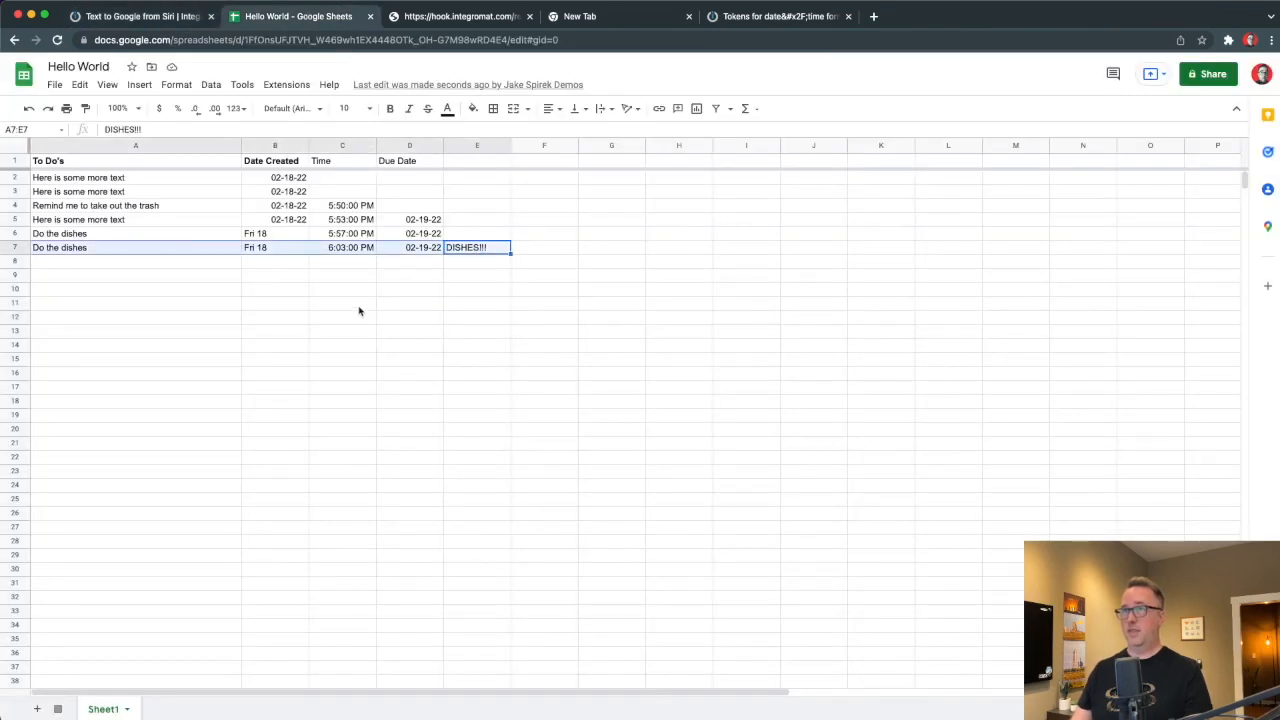
{"action": "left_click", "coordinate": [240, 279]}
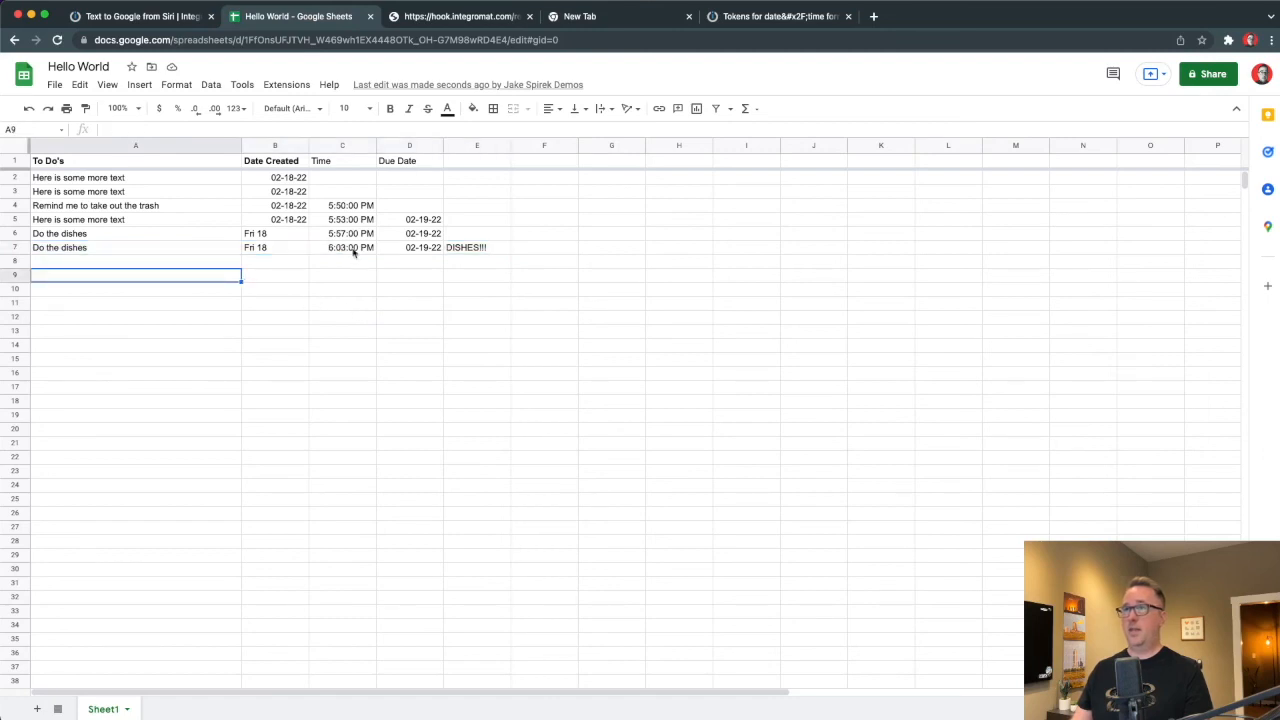
{"action": "left_click", "coordinate": [344, 251]}
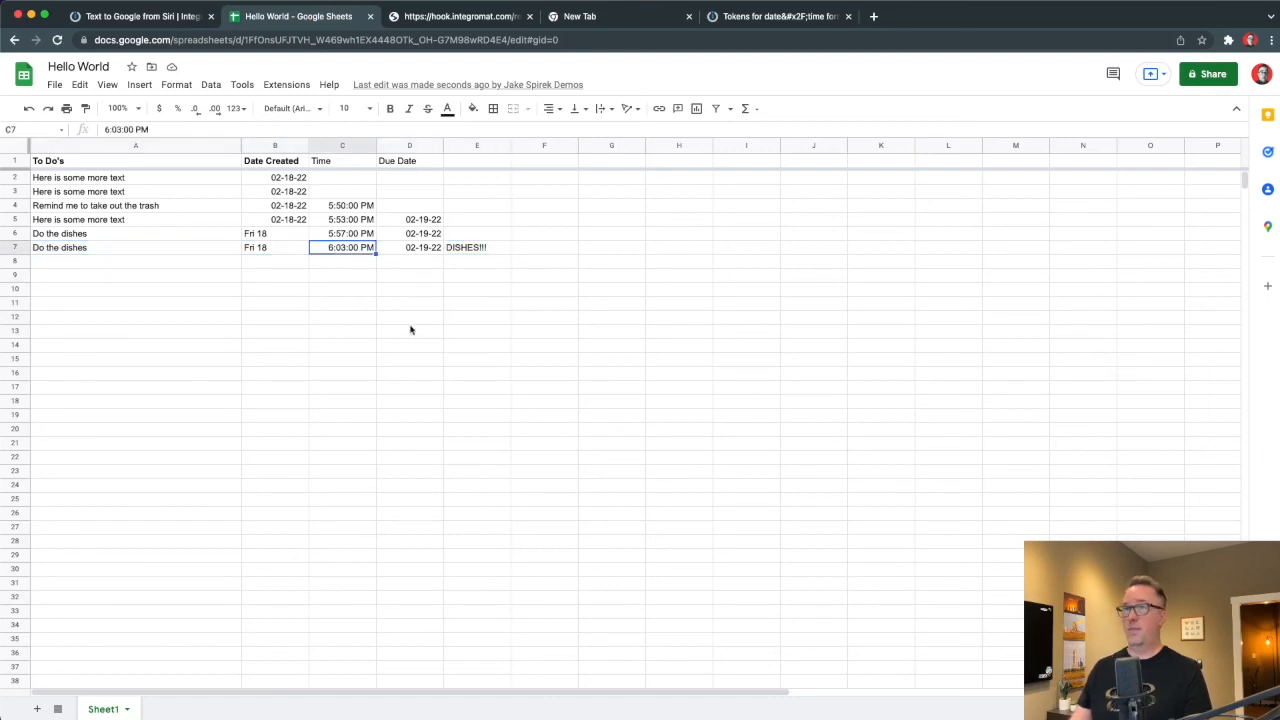
{"action": "left_click", "coordinate": [350, 281]}
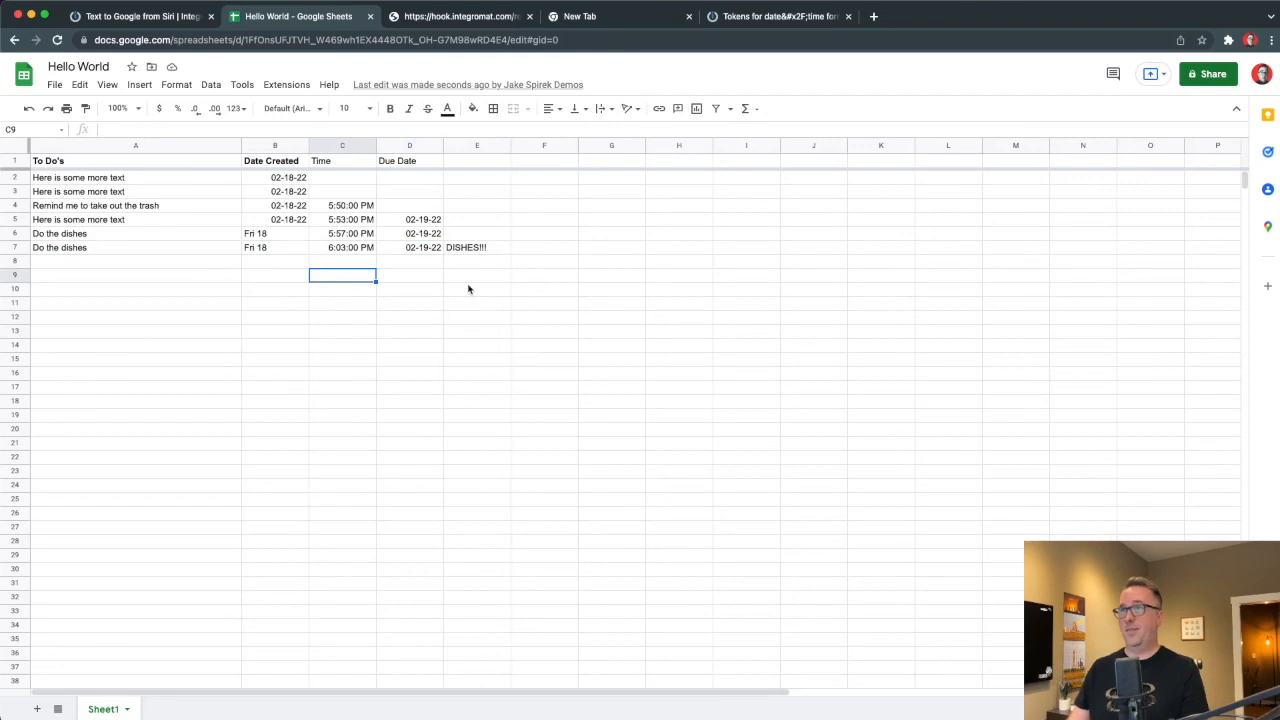
{"action": "left_click", "coordinate": [152, 17]}
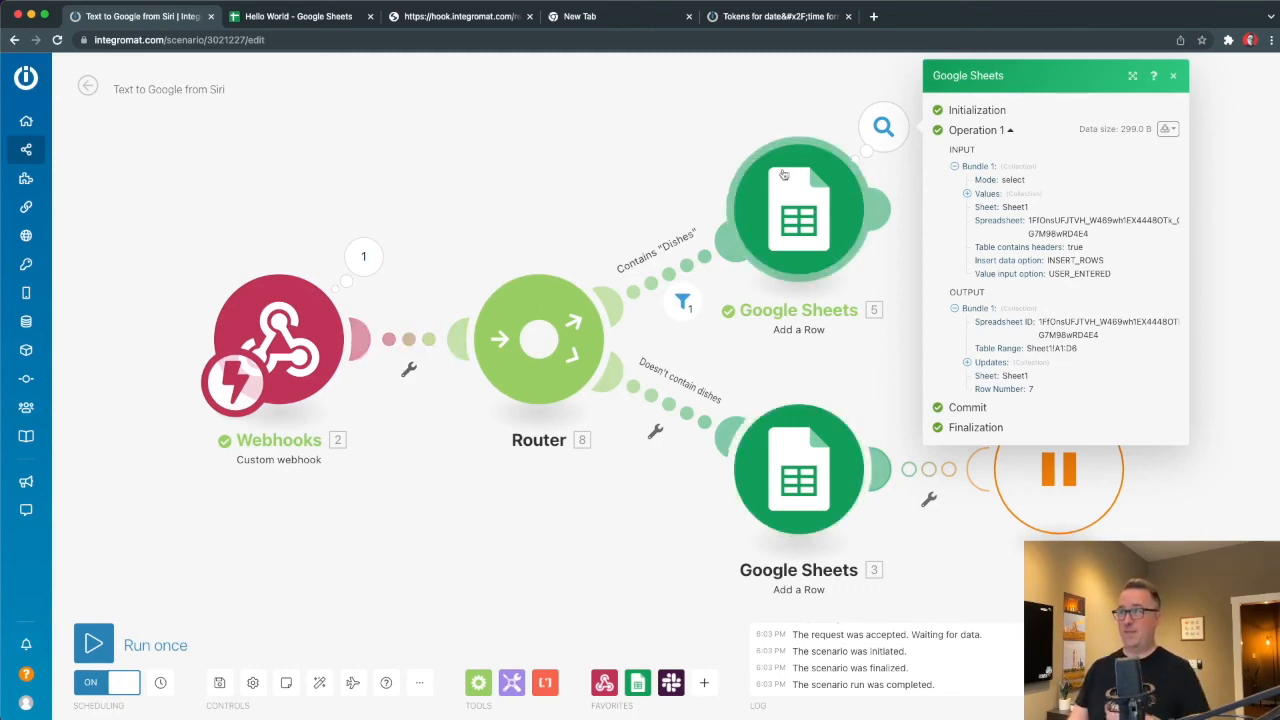
Add a "Text exists" filter on the webhook-to-router link with condition 2. text Exists.
{"action": "left_click", "coordinate": [406, 342]}
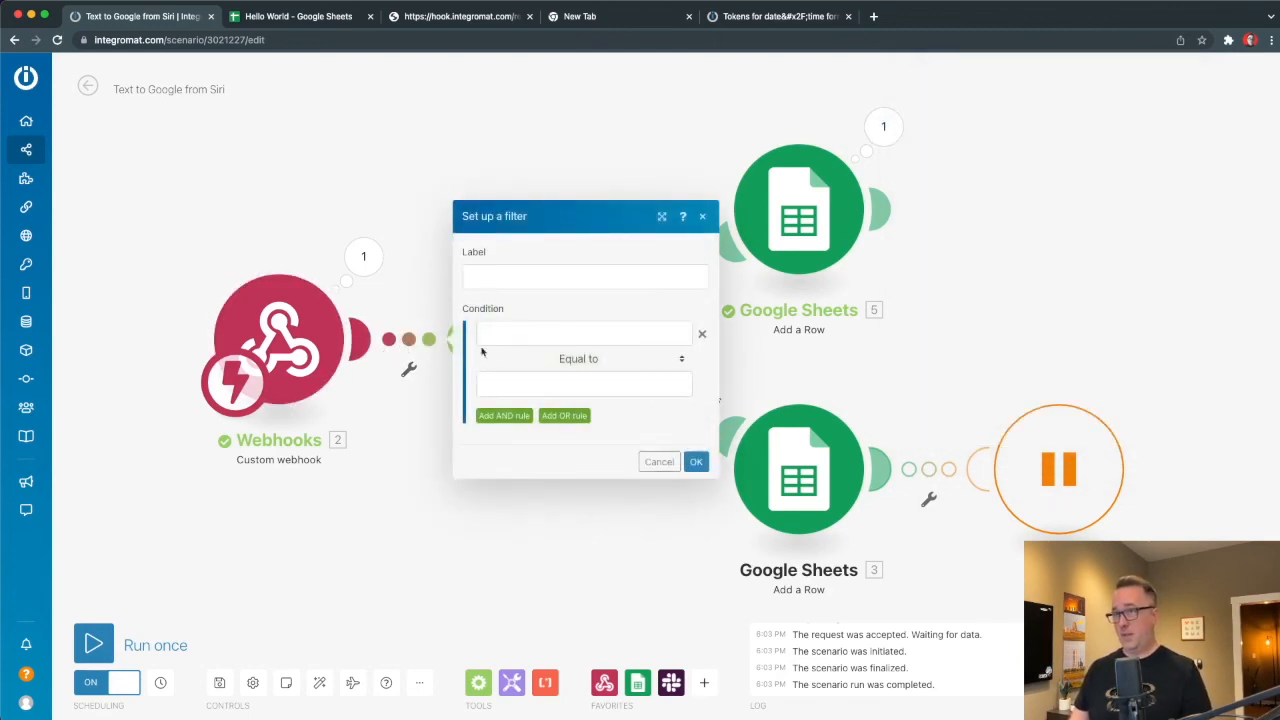
{"action": "left_click", "coordinate": [528, 338]}
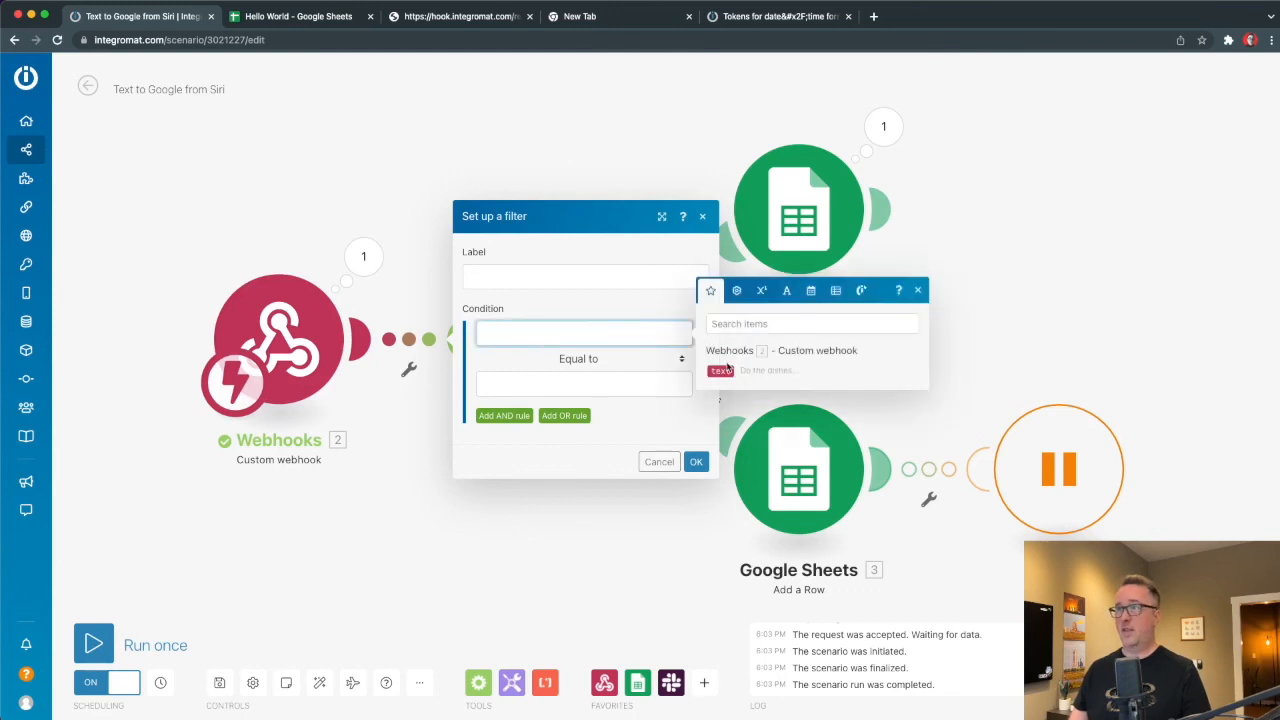
{"action": "left_click", "coordinate": [723, 370]}
{"action": "left_click", "coordinate": [541, 362]}
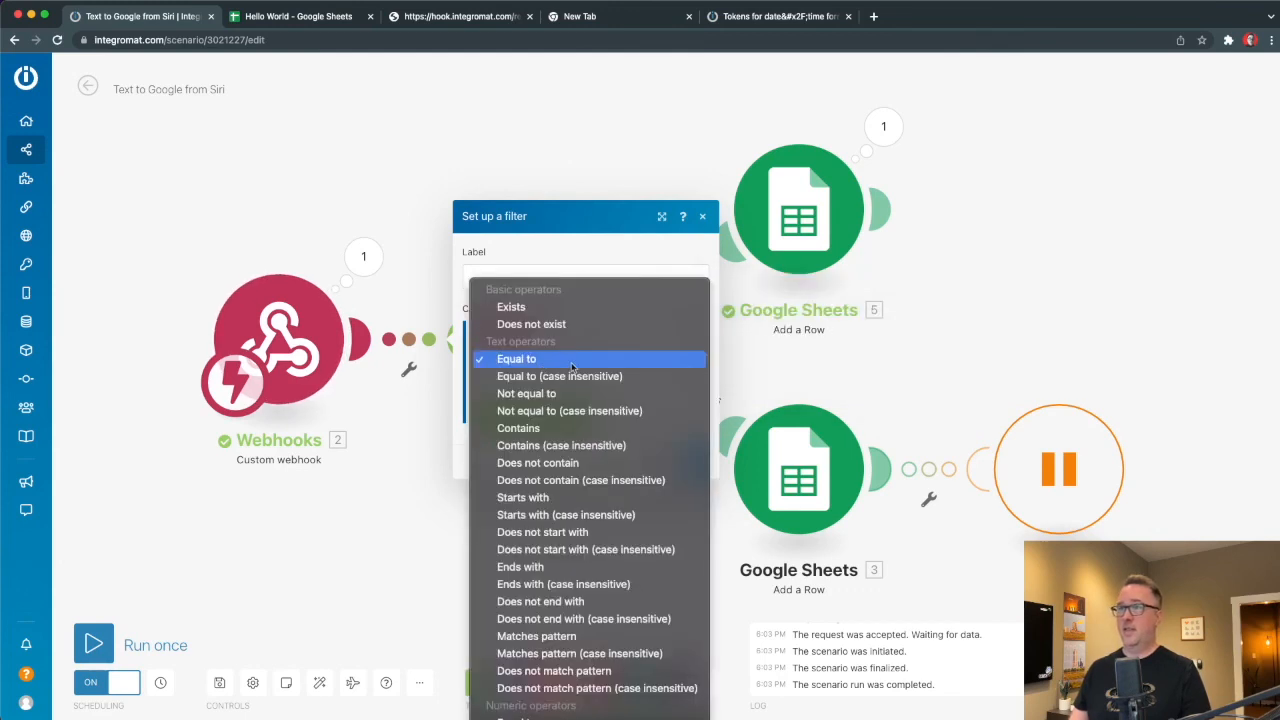
{"action": "left_click", "coordinate": [515, 307]}
{"action": "left_click", "coordinate": [505, 290]}
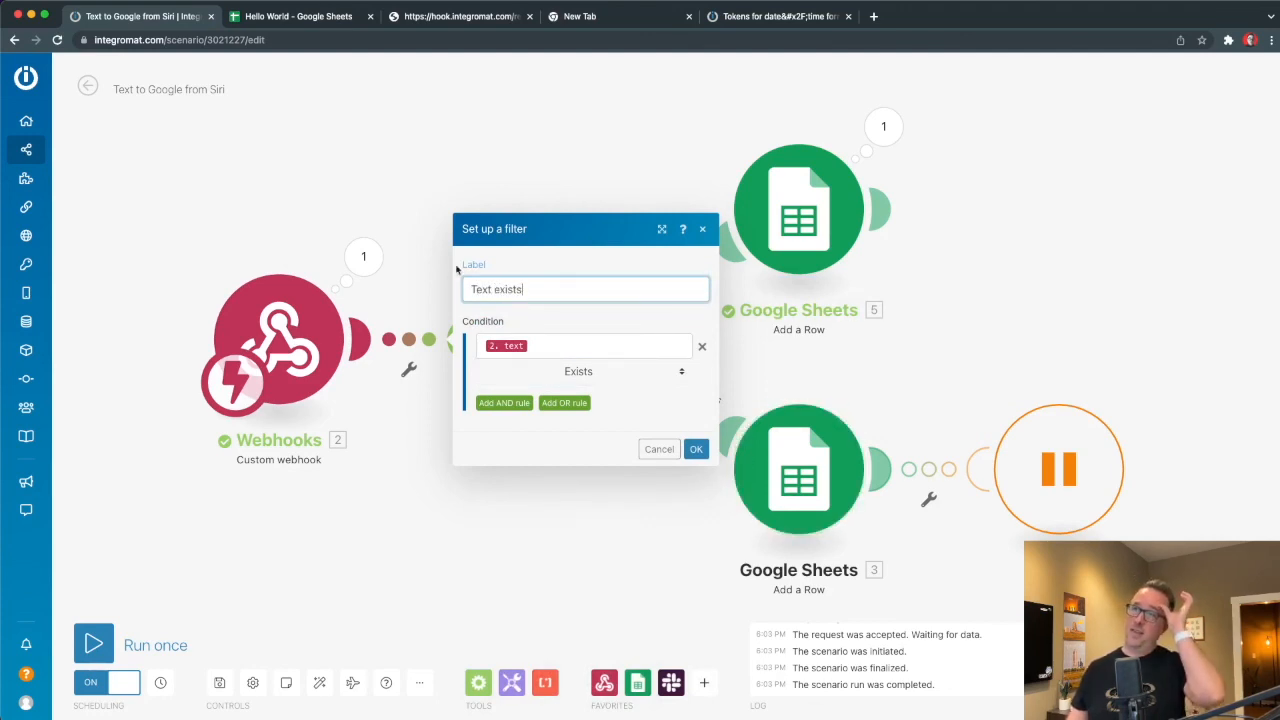
{"action": "left_click", "coordinate": [696, 449]}
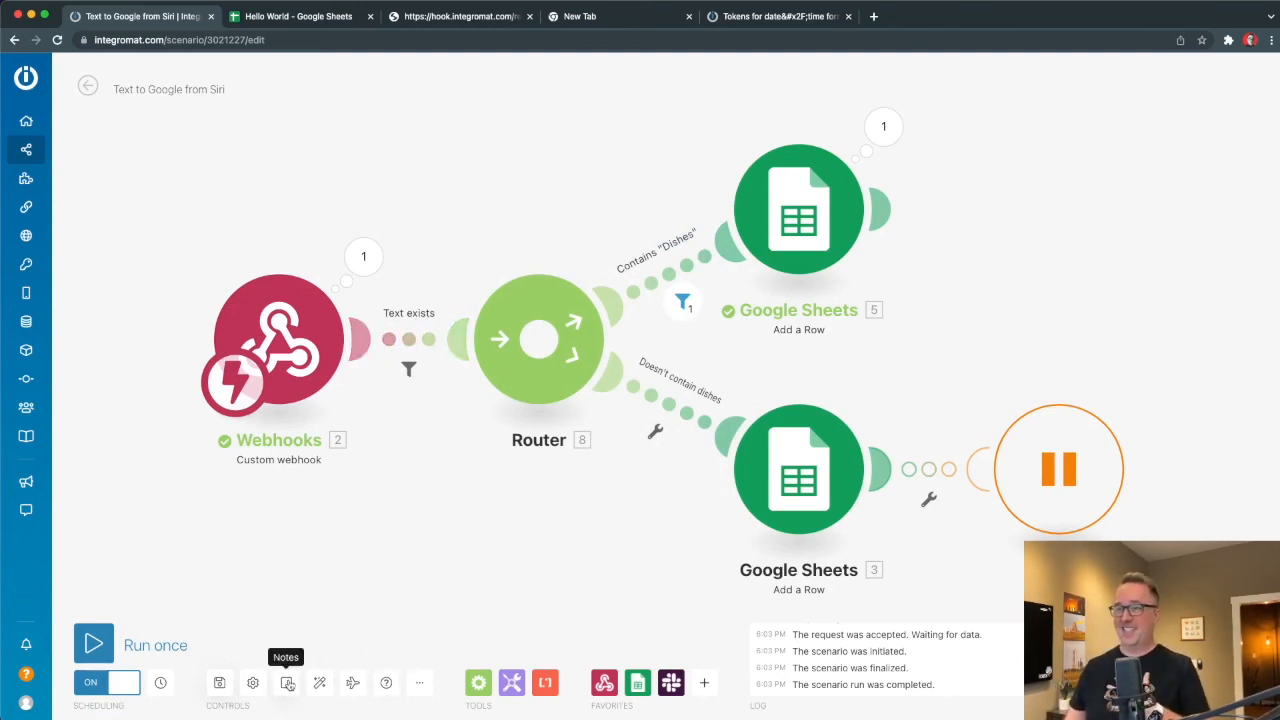
{"action": "right_click", "coordinate": [306, 301]}
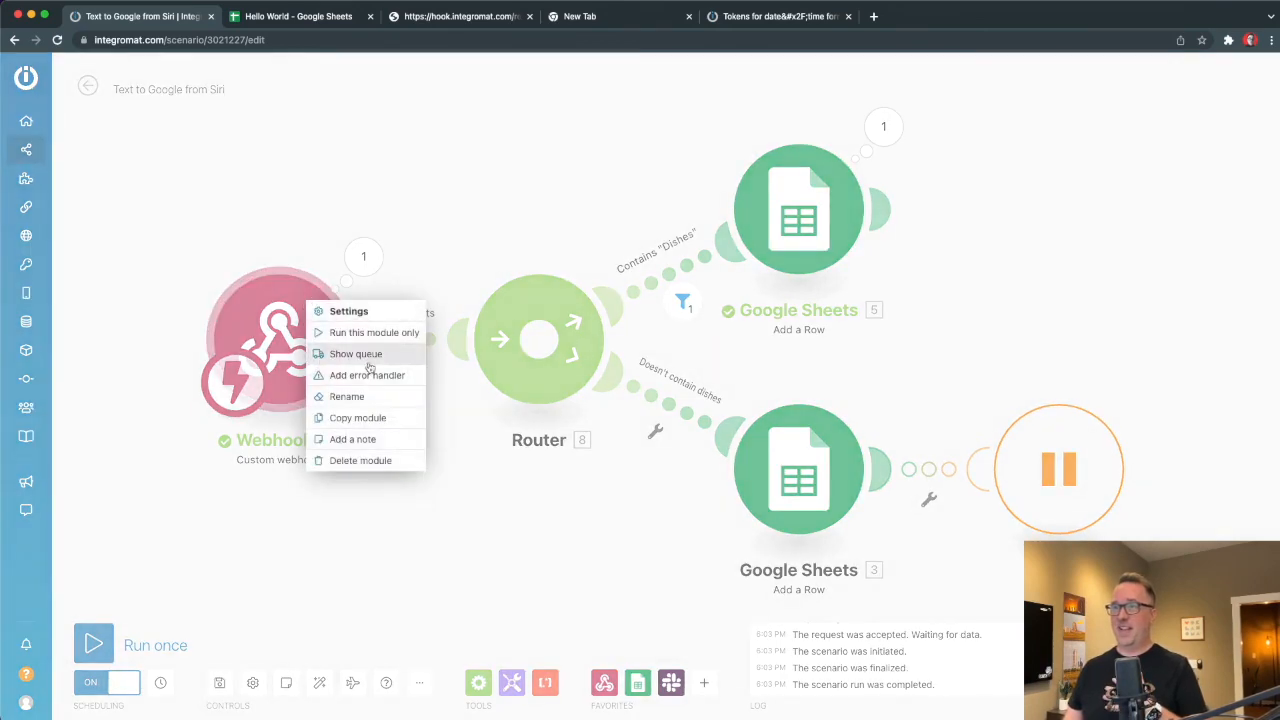
{"action": "left_click", "coordinate": [350, 439]}
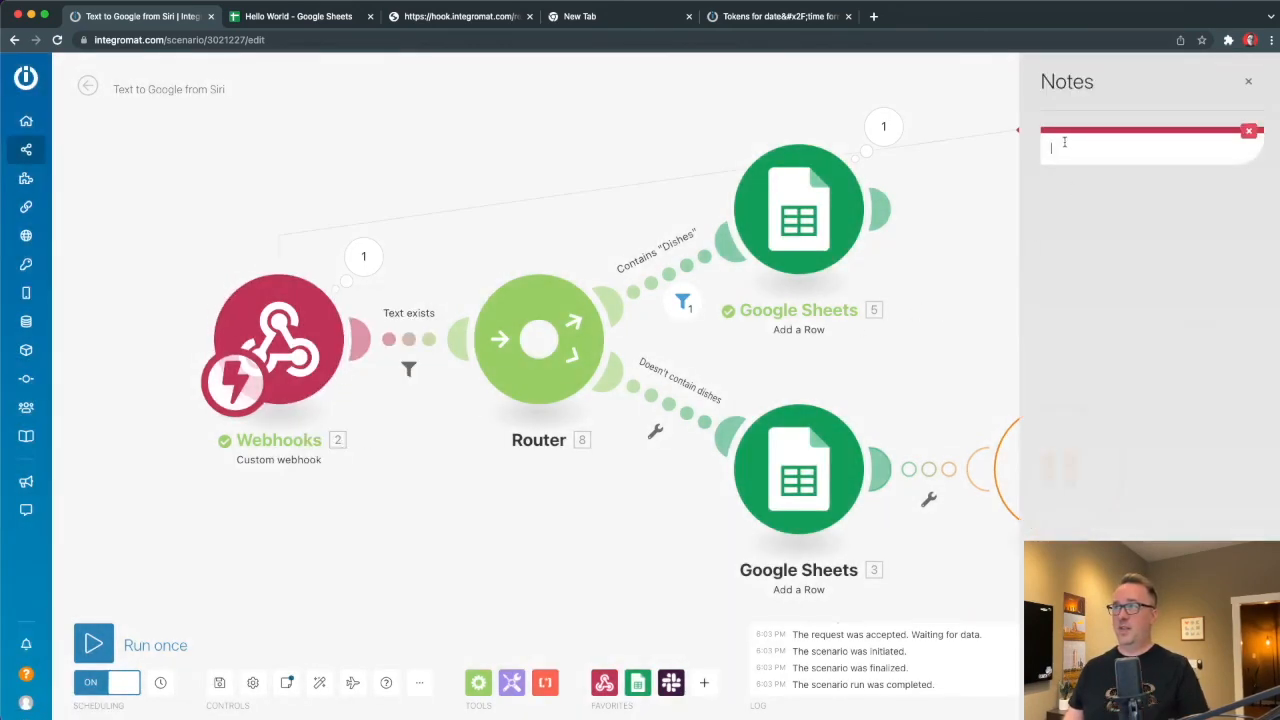
{"action": "type", "text": "lkadf"}
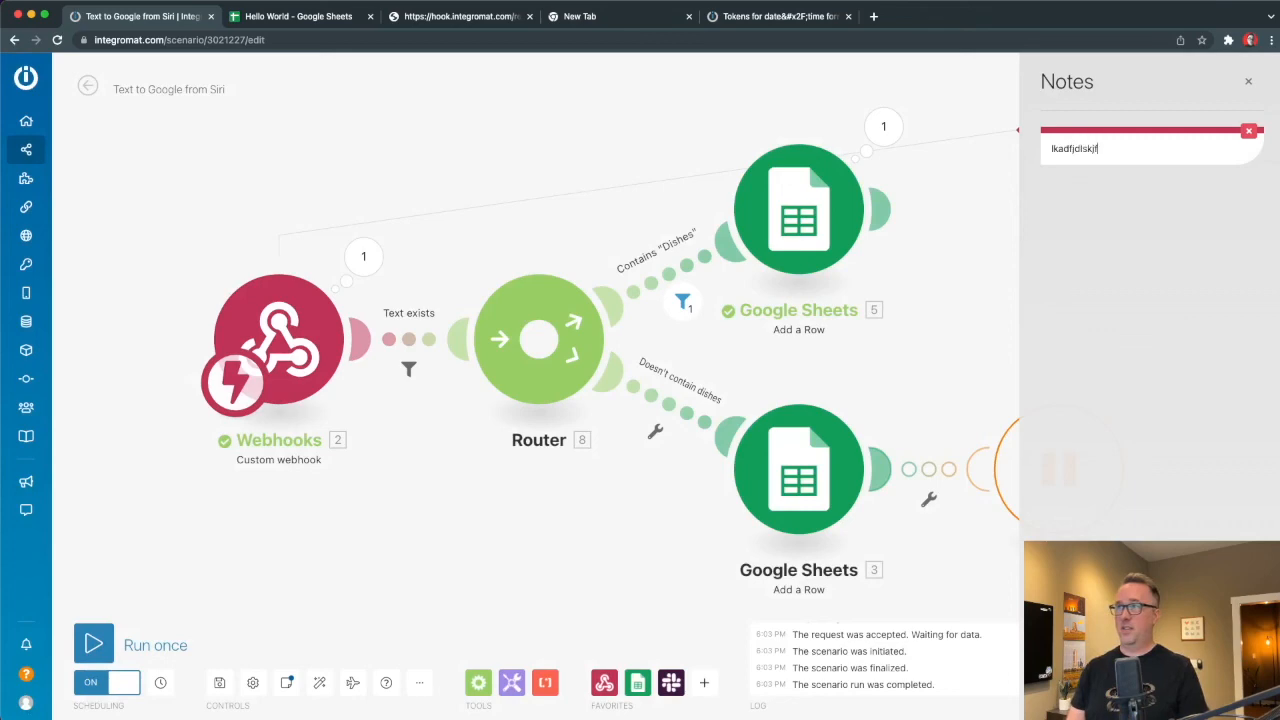
{"action": "type", "text": "jdlskjf"}
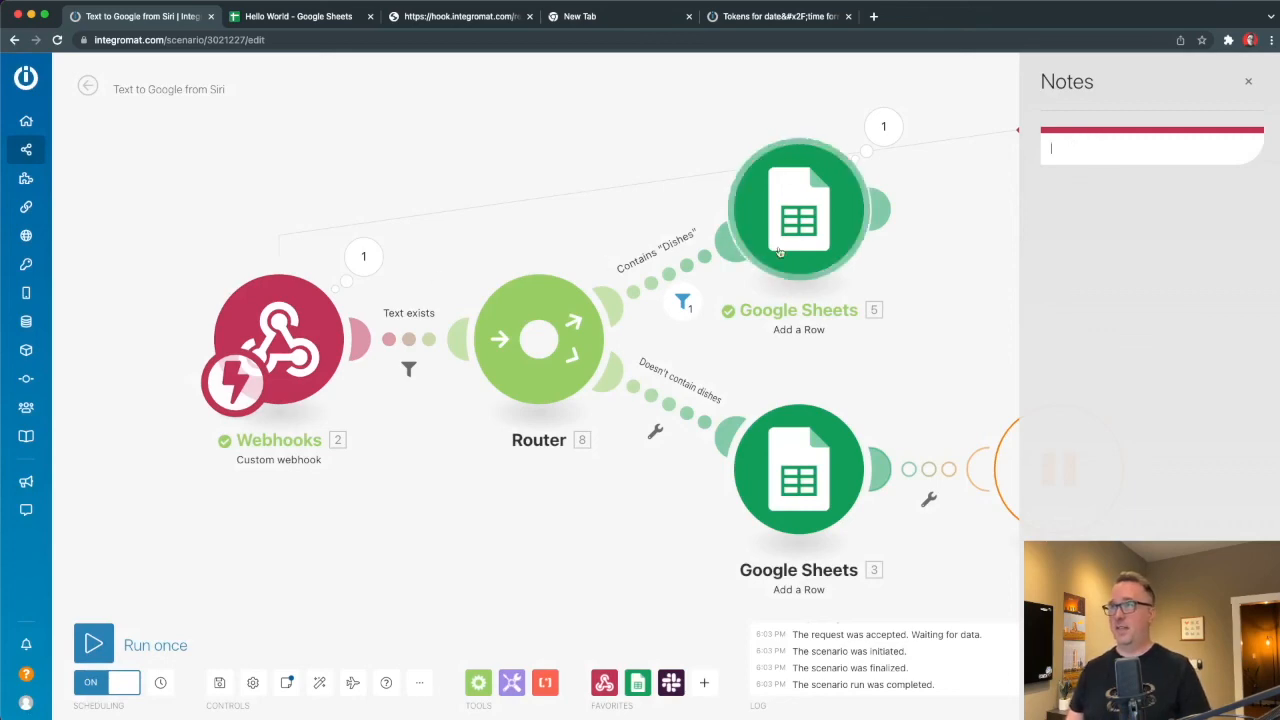
{"action": "right_click", "coordinate": [771, 228]}
{"action": "left_click", "coordinate": [824, 364]}
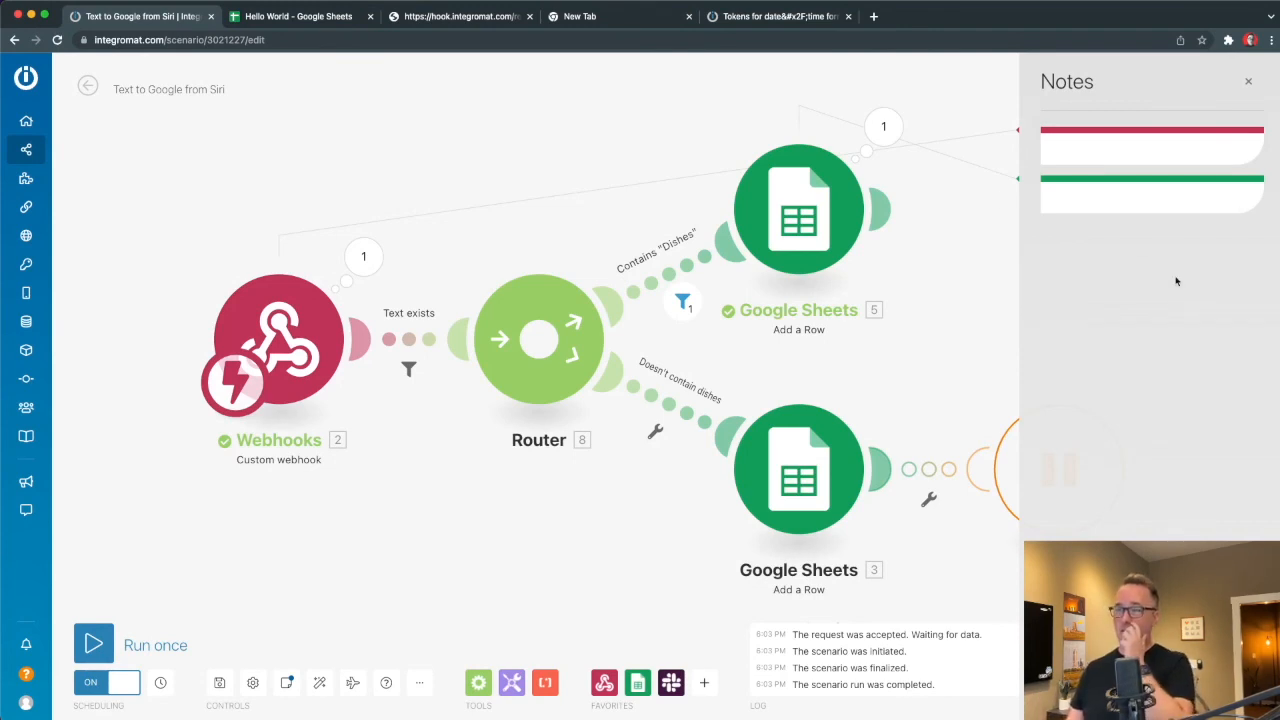
{"action": "left_click", "coordinate": [1248, 81]}
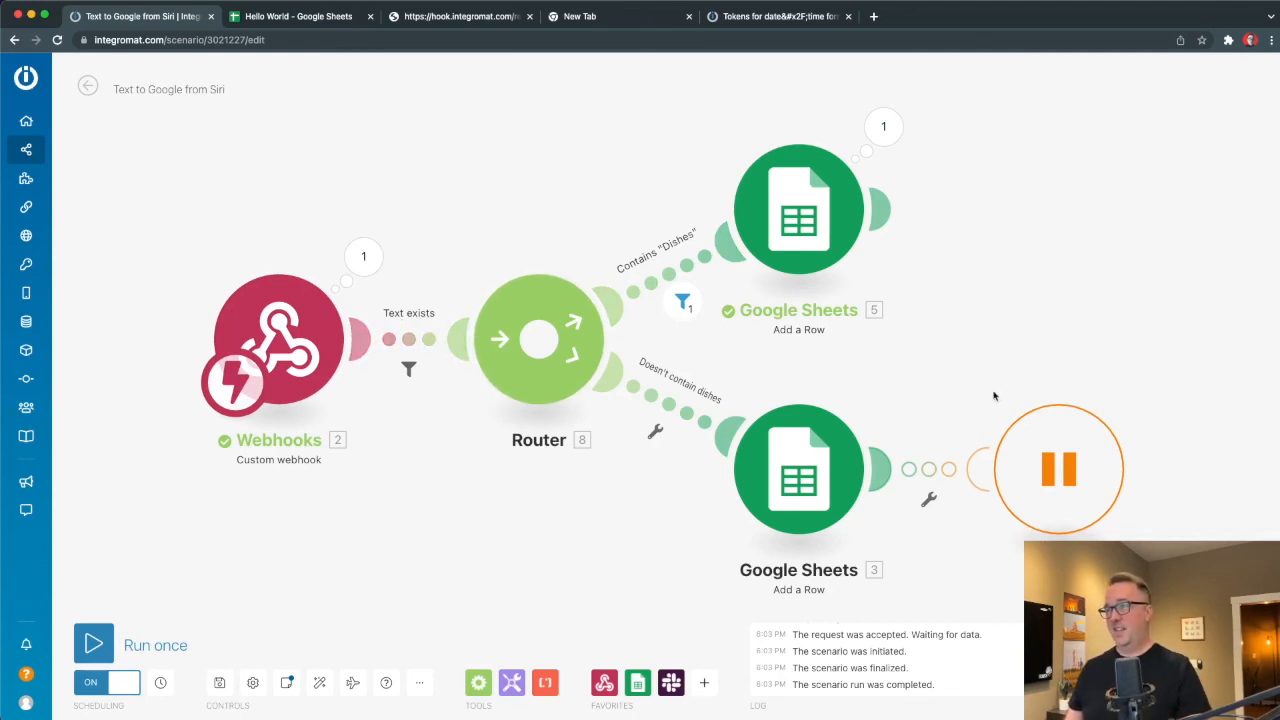
Rename the upper Google Sheets module to 'Add the reminder'.
{"action": "right_click", "coordinate": [822, 192]}
{"action": "left_click", "coordinate": [870, 267]}
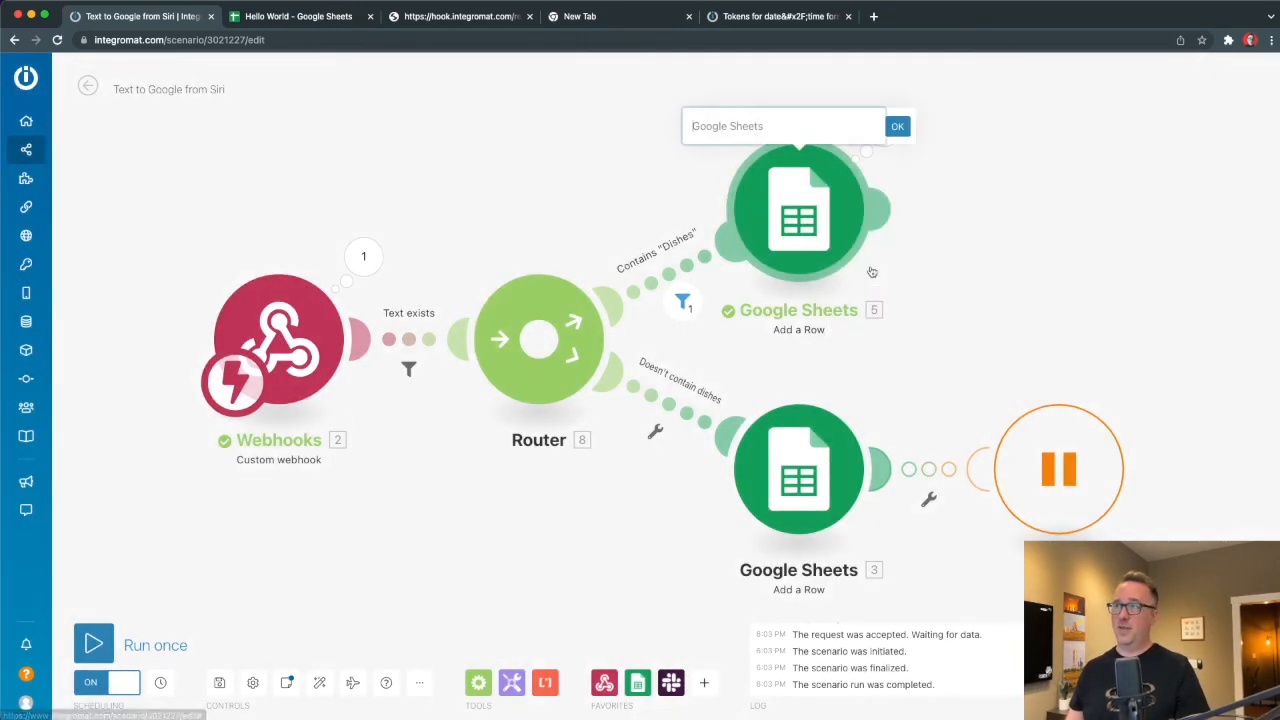
{"action": "right_click", "coordinate": [790, 204]}
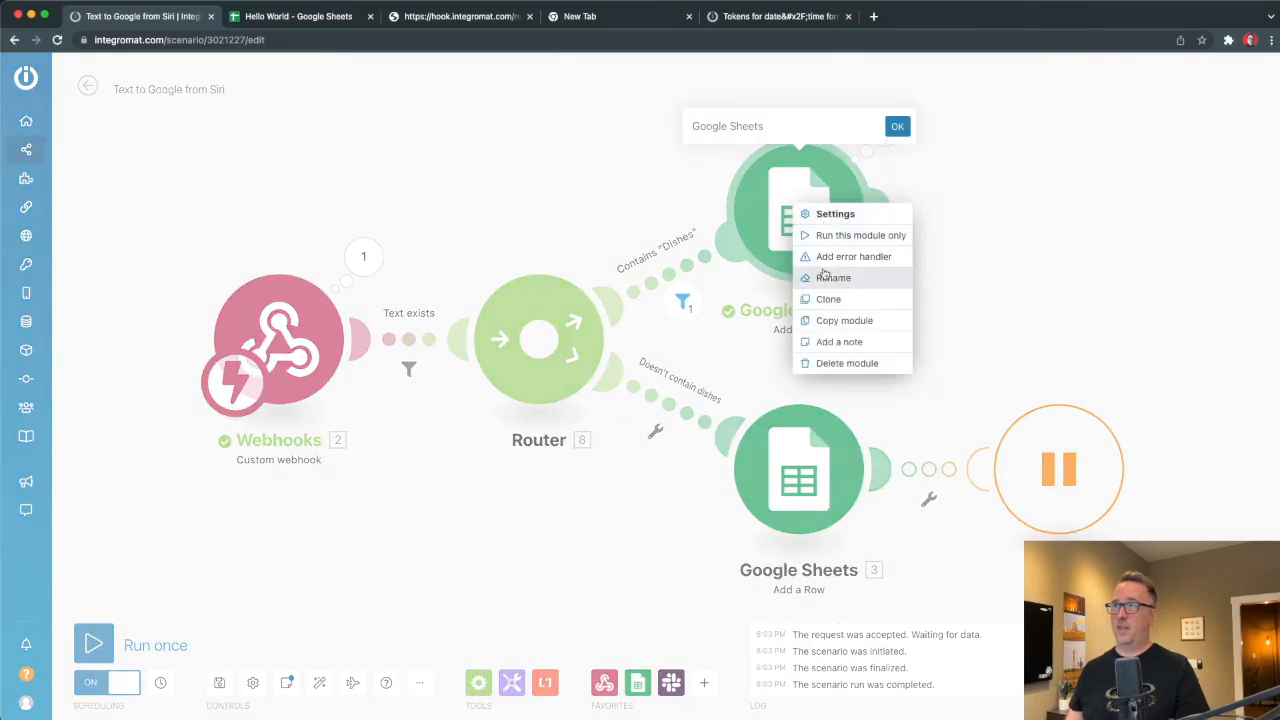
{"action": "left_click", "coordinate": [706, 127]}
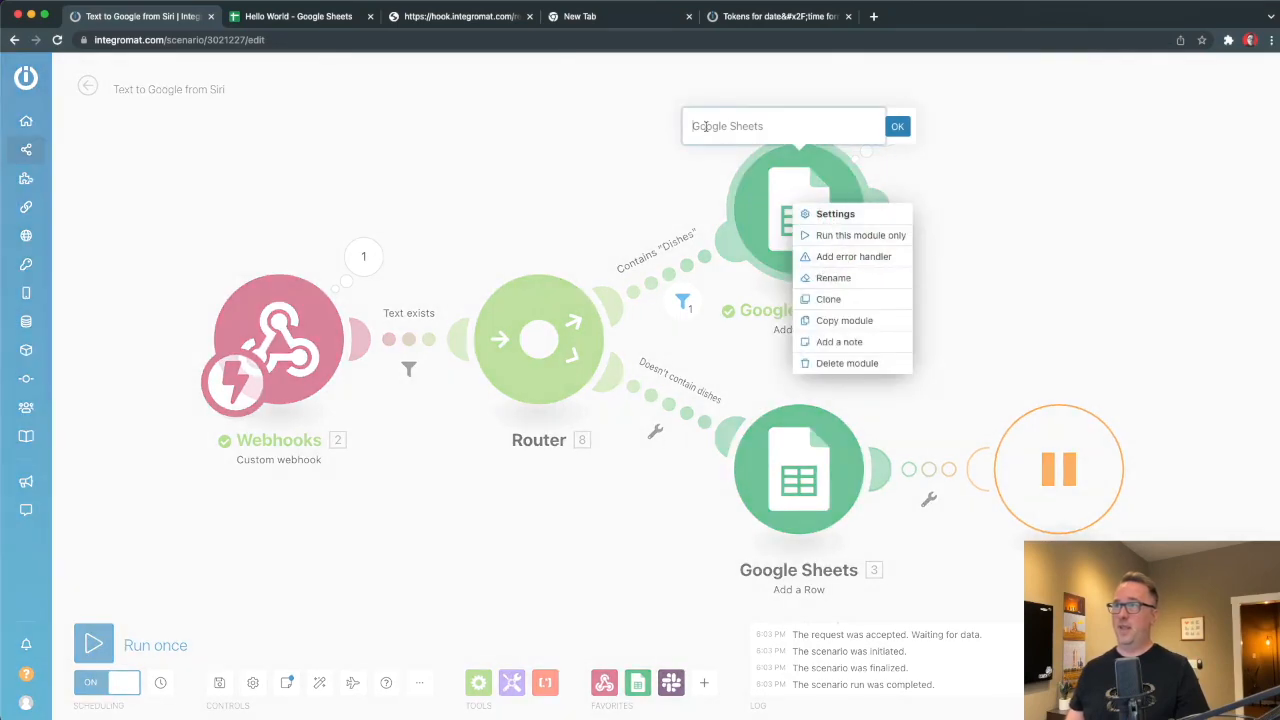
{"action": "left_click", "coordinate": [406, 158]}
{"action": "left_click", "coordinate": [774, 126]}
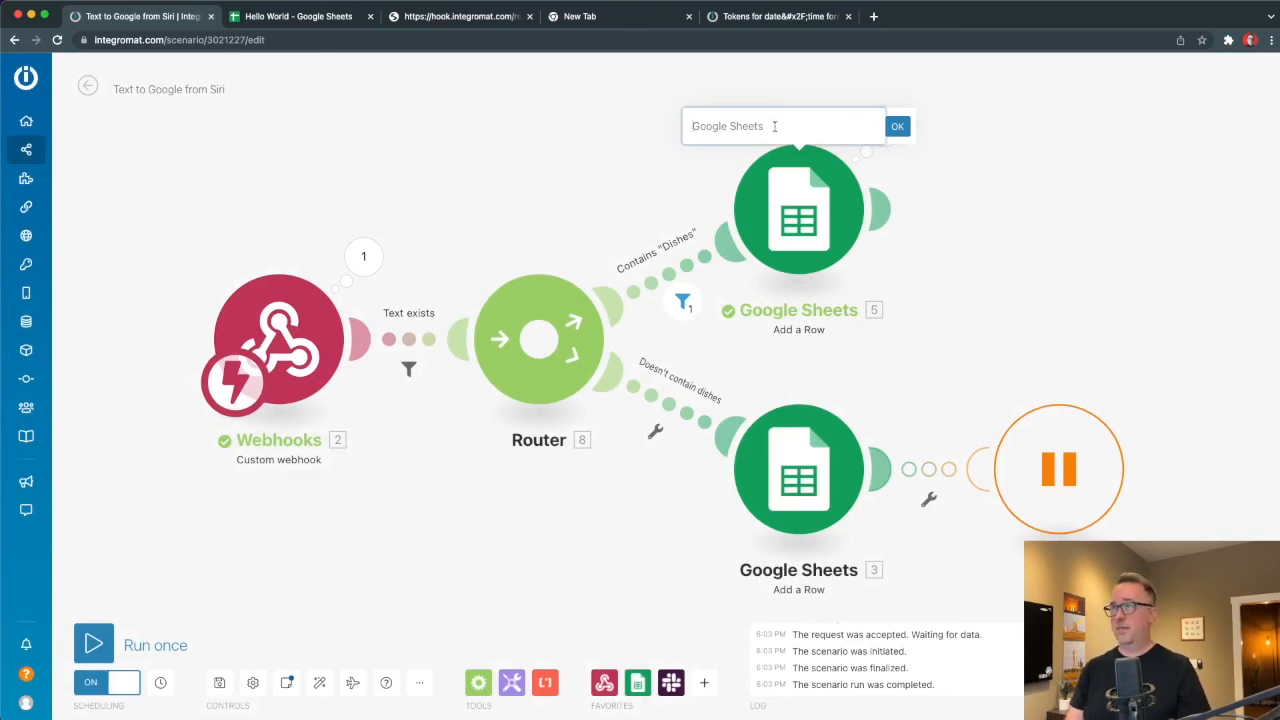
{"action": "type", "text": "Add"}
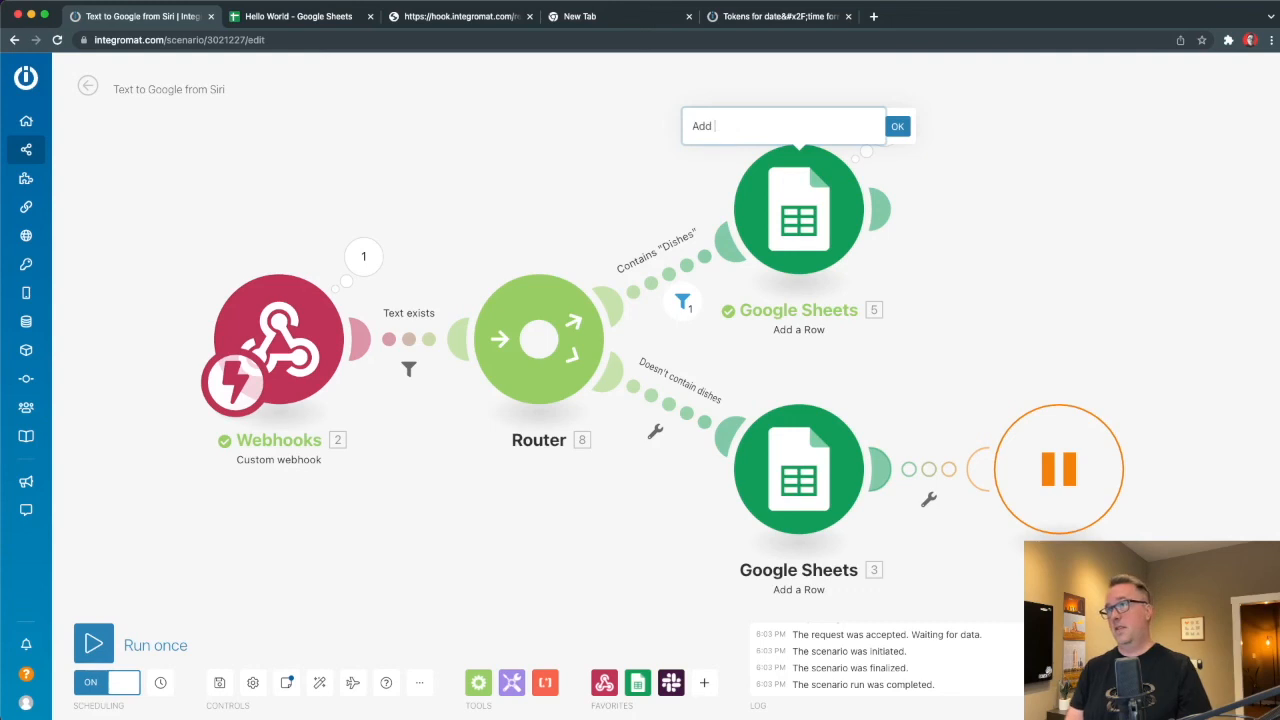
{"action": "type", "text": " the reminder"}
{"action": "key", "text": "Return"}
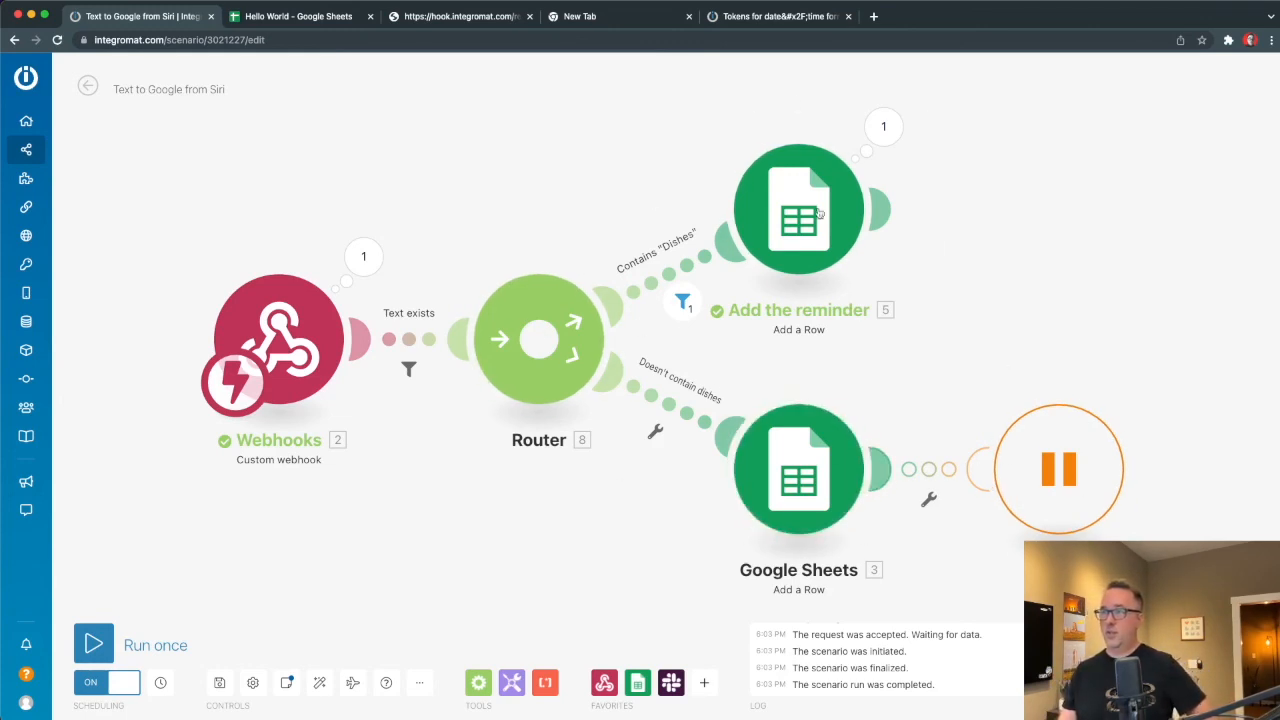
Scroll down and check the lower Google Sheets module's options, leaving it unchanged.
{"action": "scroll", "coordinate": [1023, 376], "scroll_direction": "down", "scroll_amount": 3}
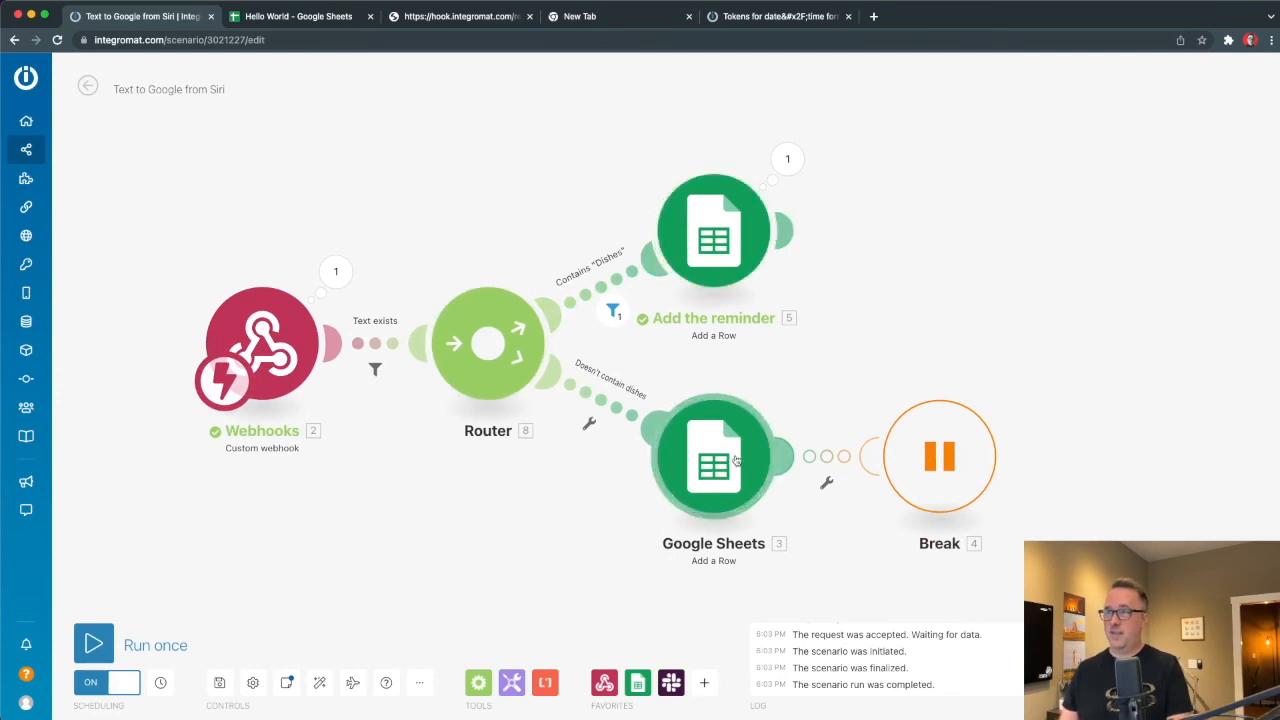
{"action": "right_click", "coordinate": [711, 496]}
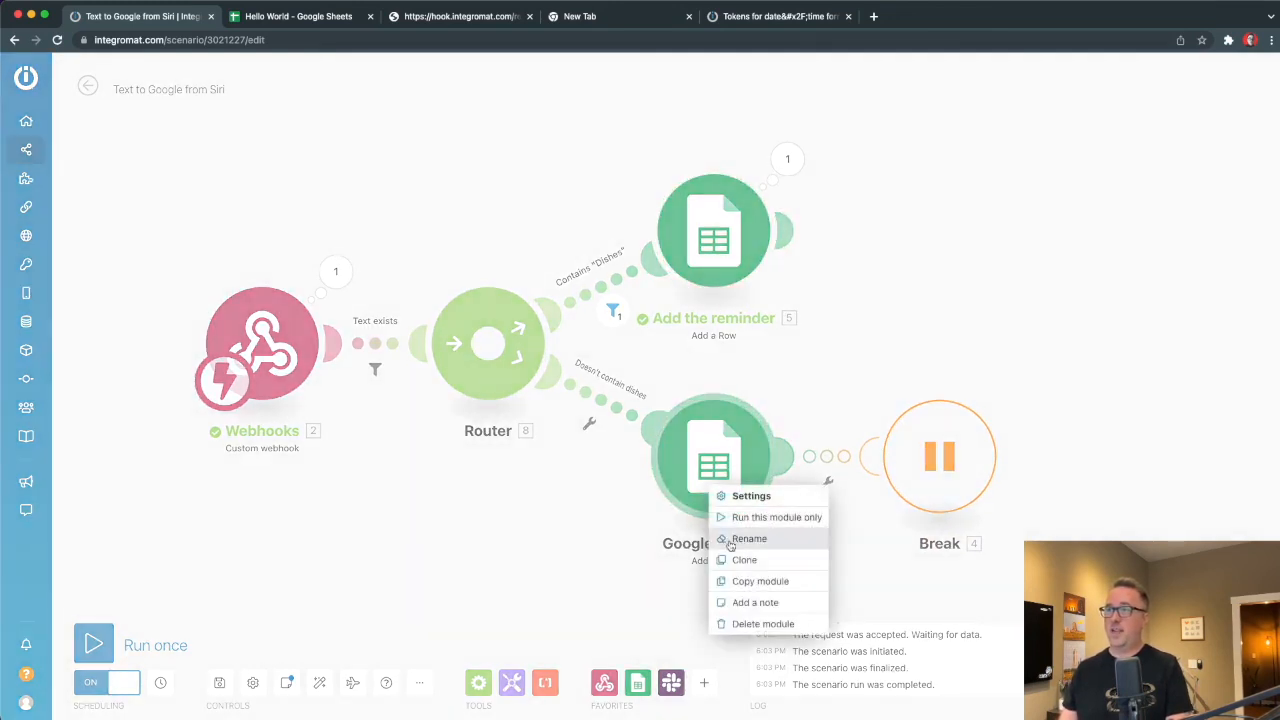
{"action": "left_click", "coordinate": [702, 591]}
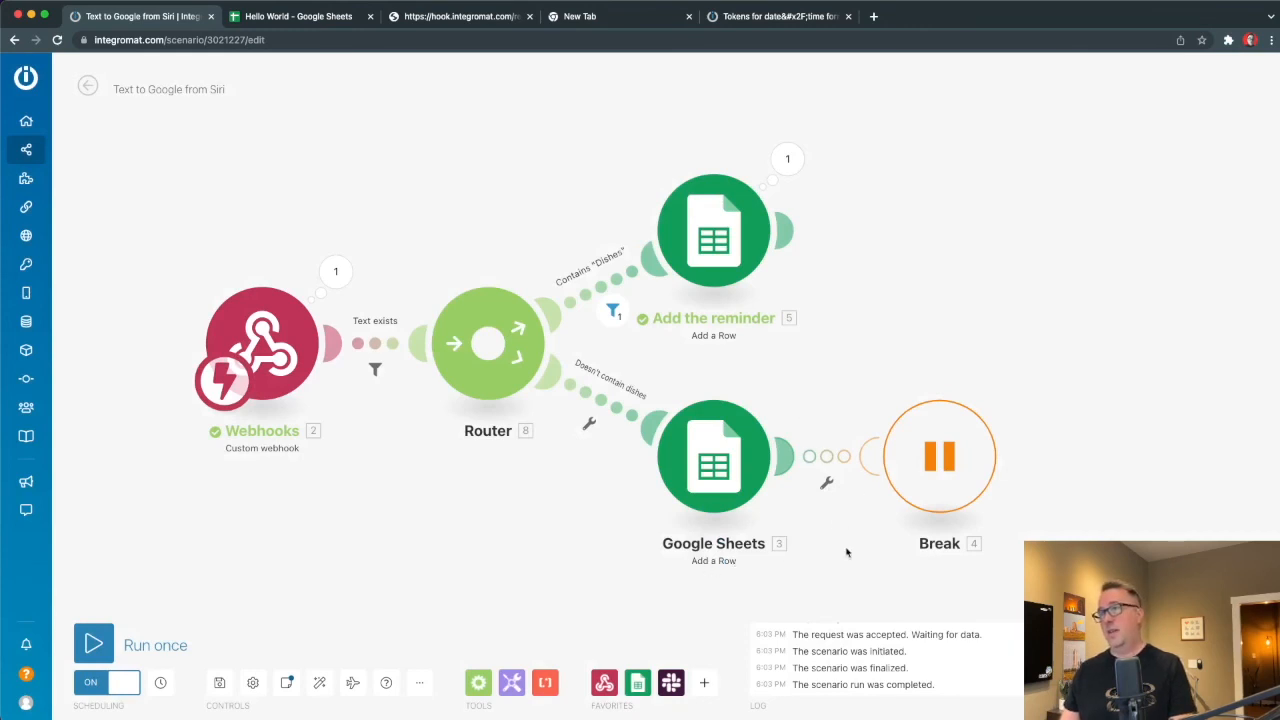
{"action": "scroll", "coordinate": [820, 575], "scroll_direction": "down", "scroll_amount": 2}
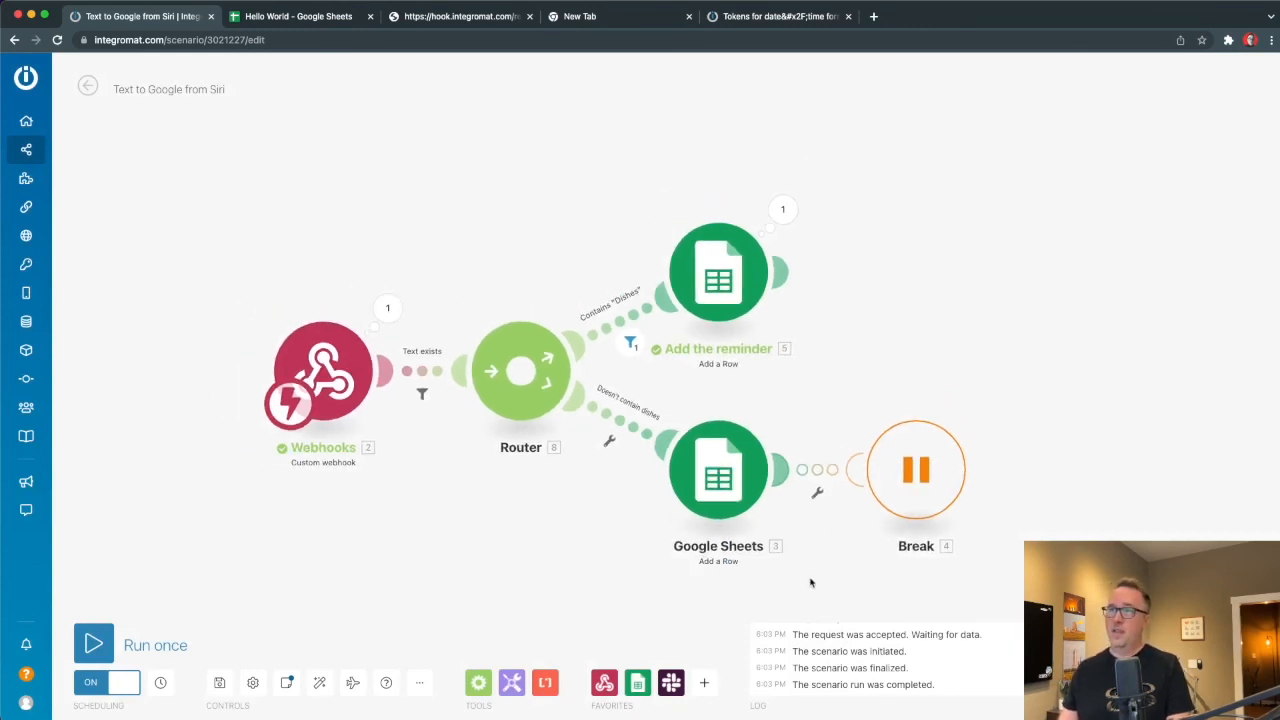
Copy the router and both Sheets modules, pasting the copy right of Add the reminder.
{"action": "left_click_drag", "start_coordinate": [848, 582], "coordinate": [456, 204]}
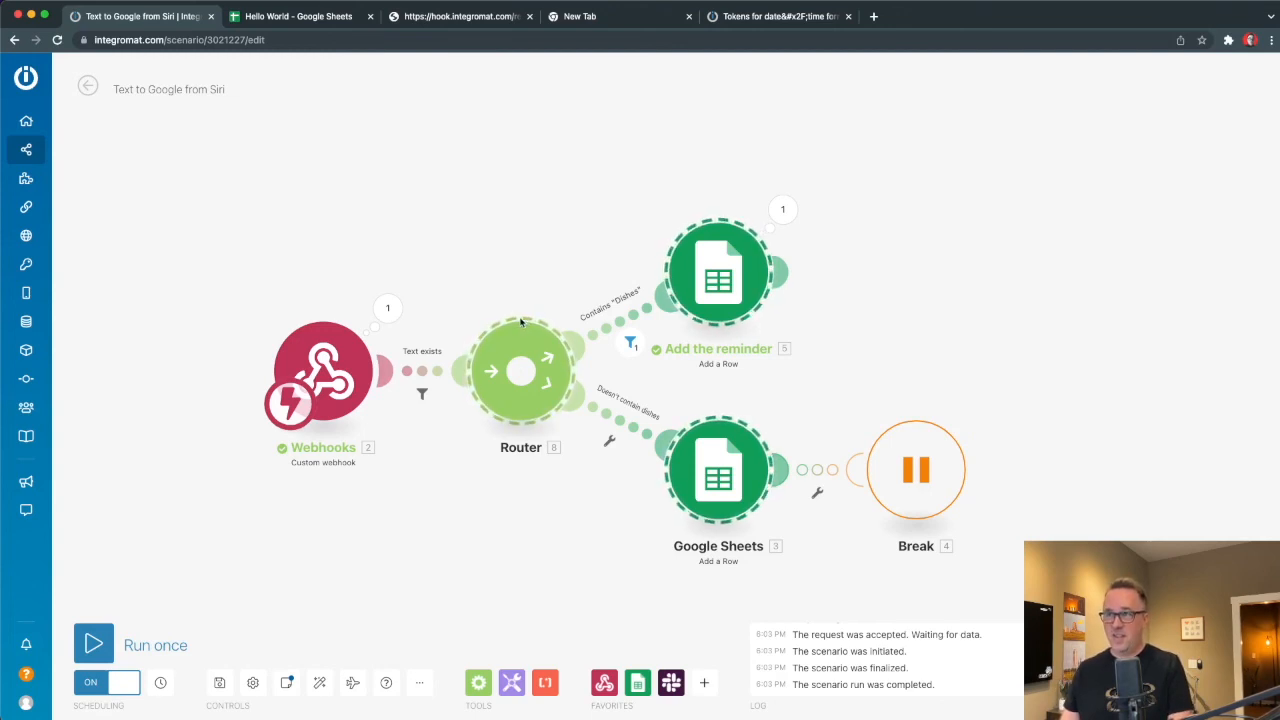
{"action": "left_click_drag", "start_coordinate": [440, 180], "coordinate": [832, 578]}
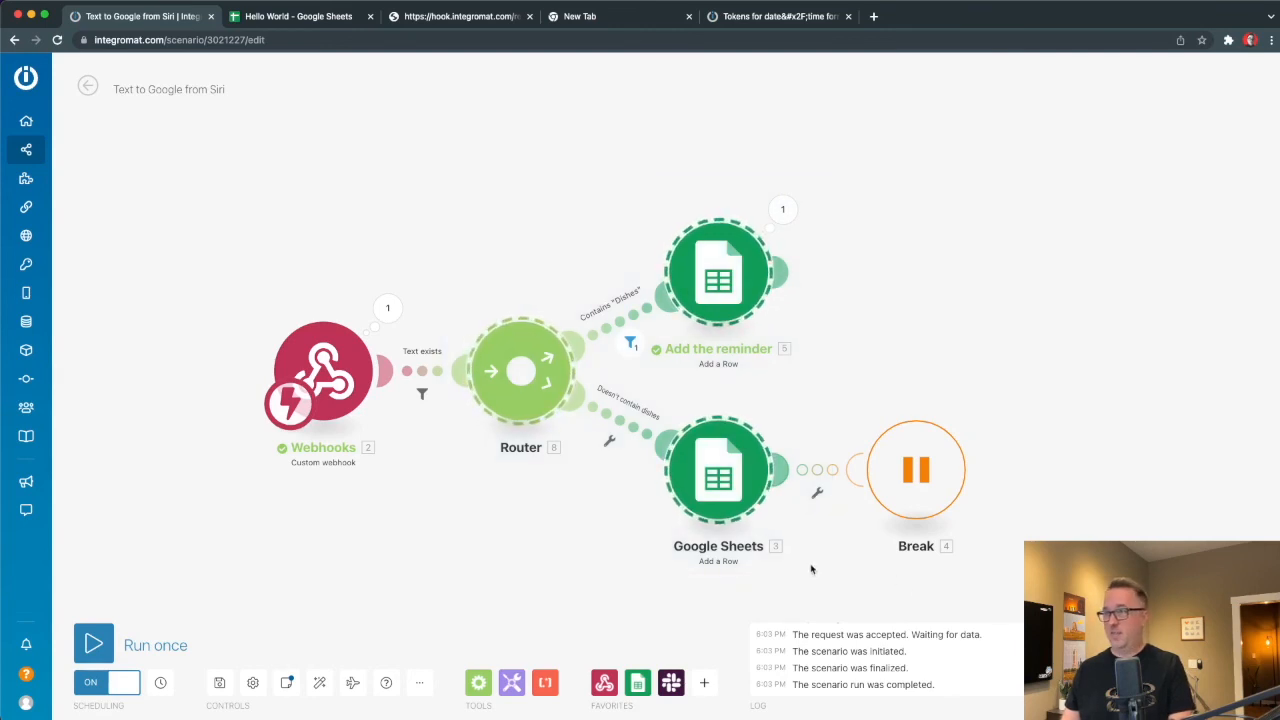
{"action": "key", "text": "super+c"}
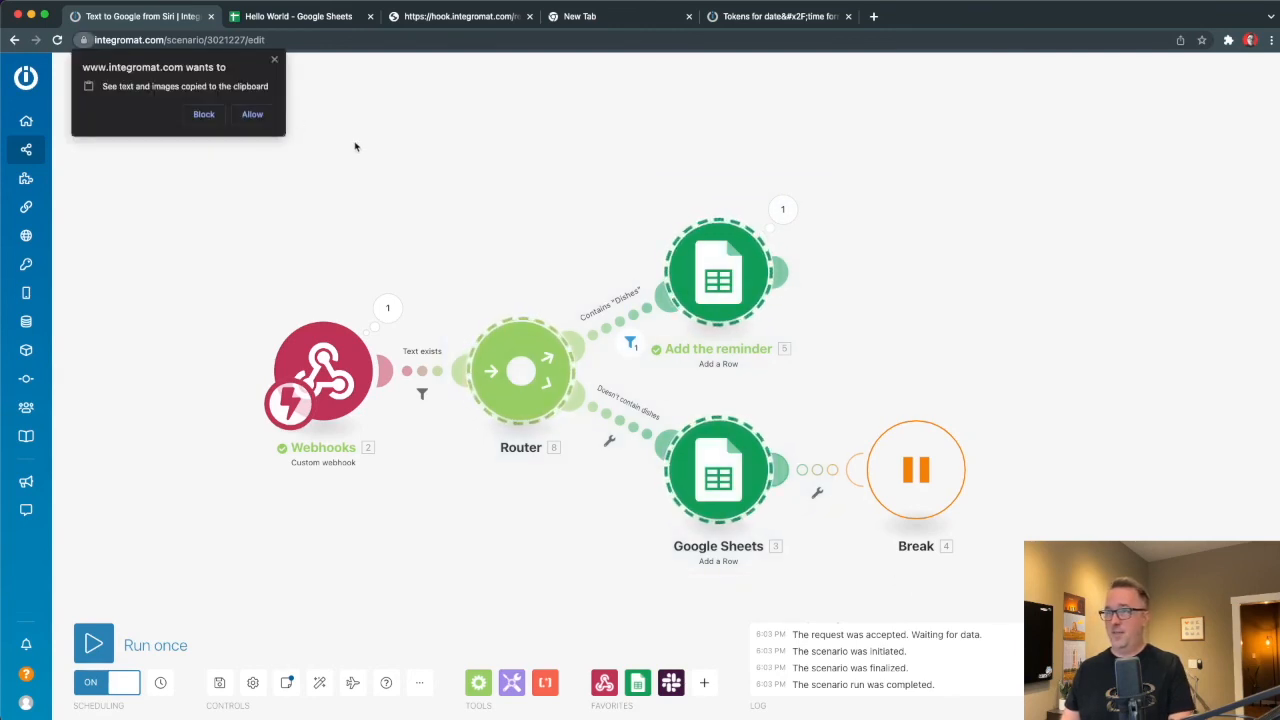
{"action": "left_click", "coordinate": [252, 114]}
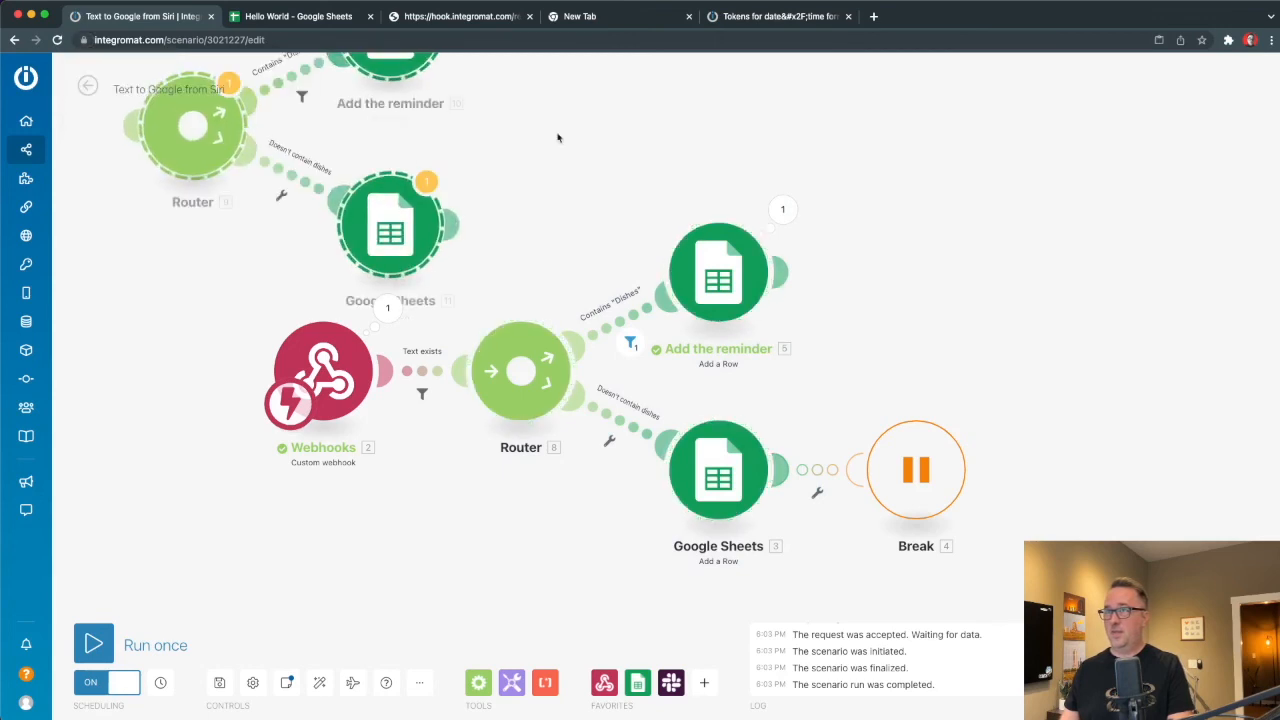
{"action": "left_click_drag", "start_coordinate": [165, 157], "coordinate": [918, 301]}
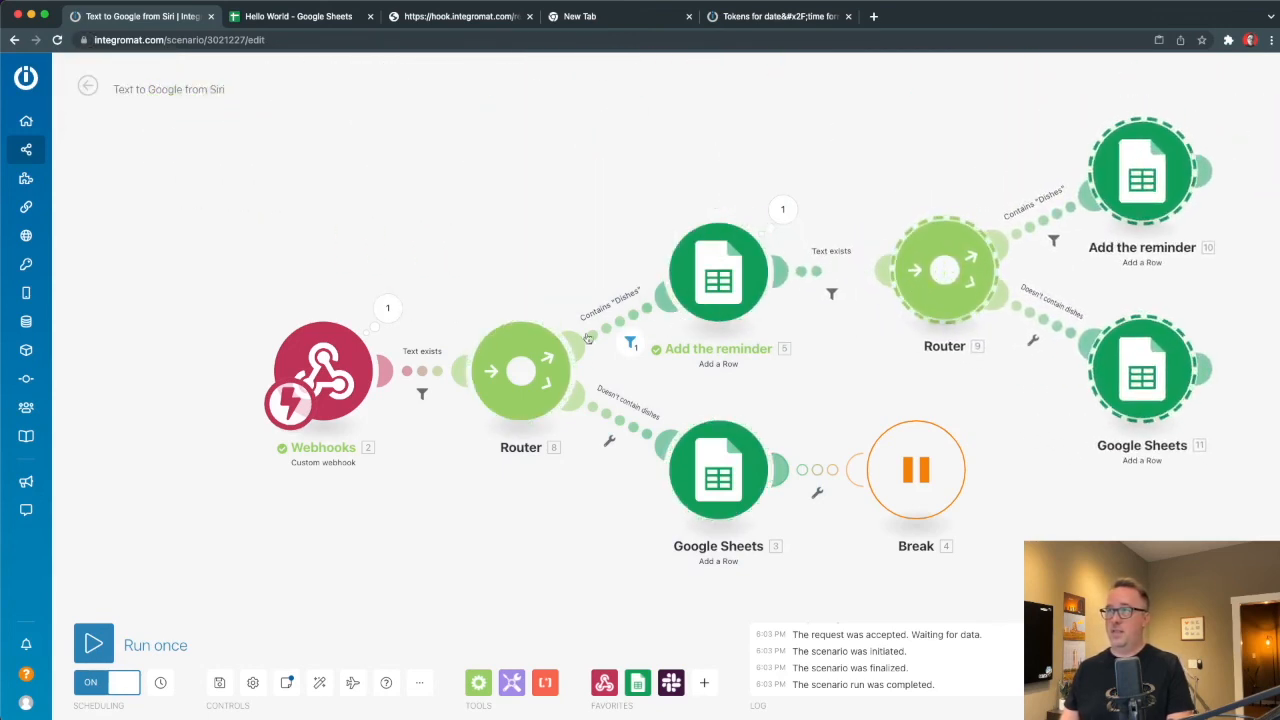
Delete the pasted modules together with Break, then recentre the scenario diagram.
{"action": "scroll", "coordinate": [950, 424], "scroll_direction": "down", "scroll_amount": 5}
{"action": "scroll", "coordinate": [950, 424], "scroll_direction": "up", "scroll_amount": 7}
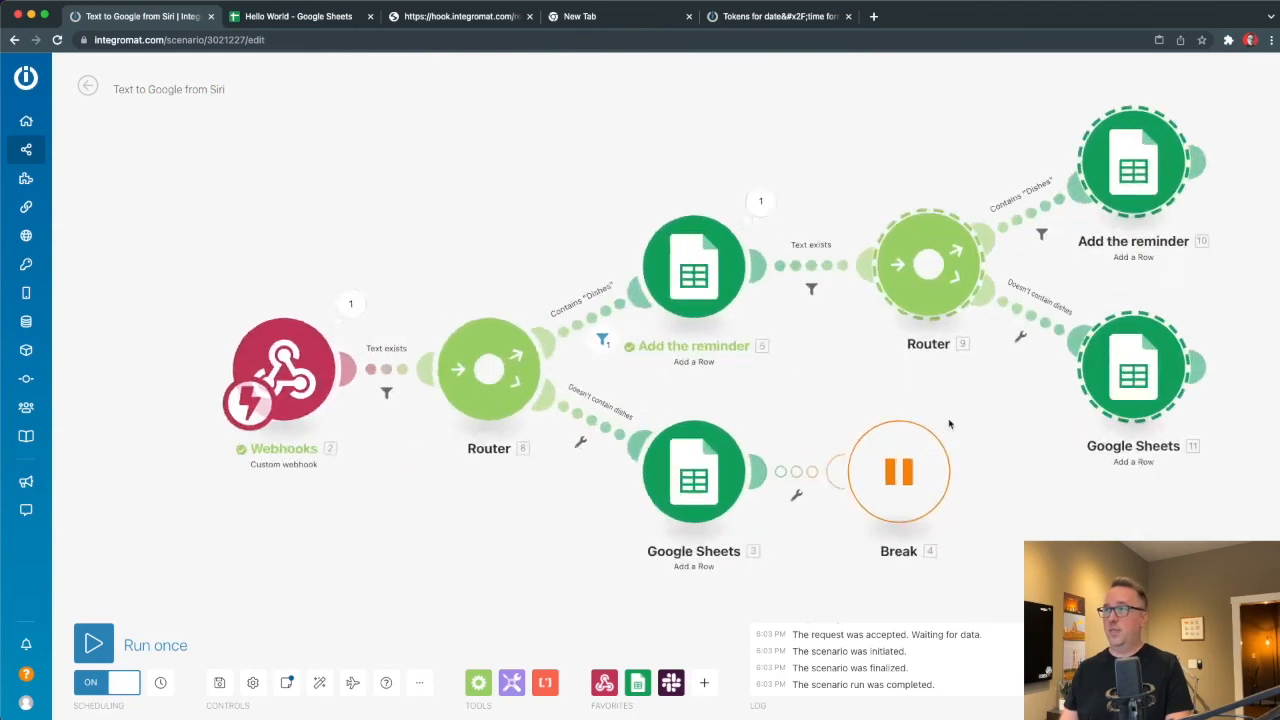
{"action": "scroll", "coordinate": [744, 383], "scroll_direction": "down", "scroll_amount": 2}
{"action": "scroll", "coordinate": [744, 383], "scroll_direction": "down", "scroll_amount": 2}
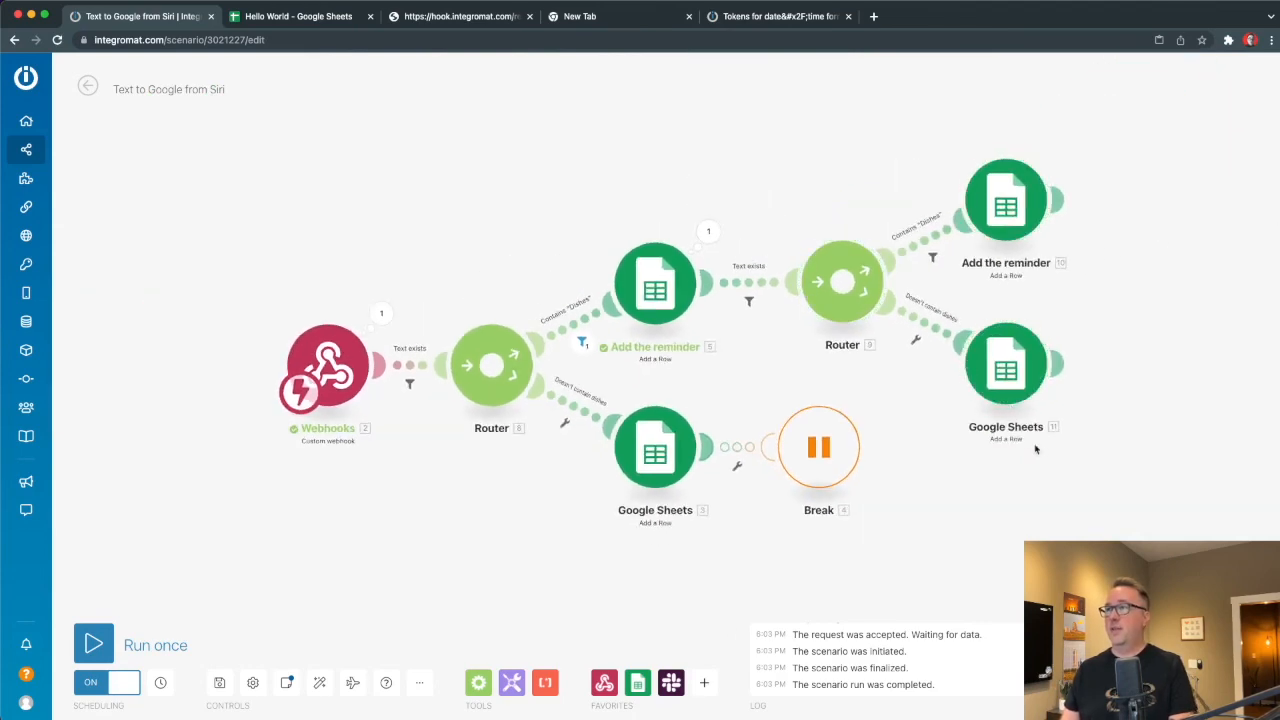
{"action": "left_click_drag", "start_coordinate": [1133, 448], "coordinate": [813, 143]}
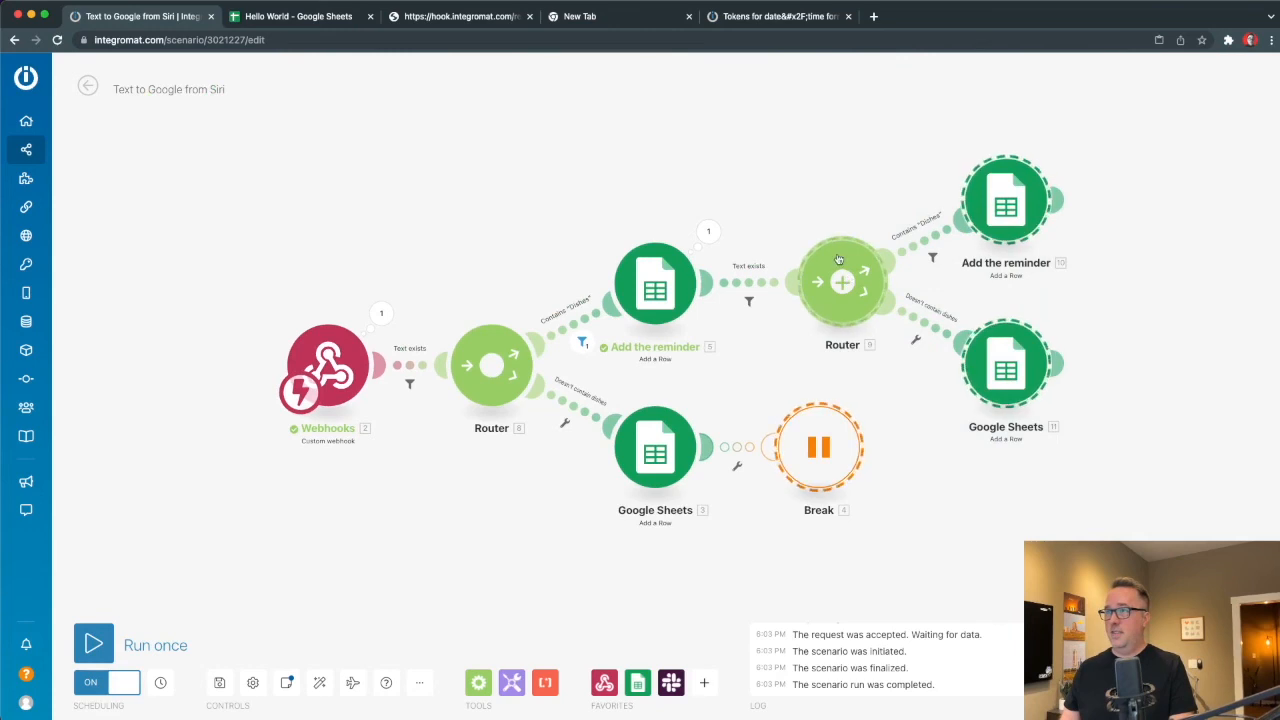
{"action": "right_click", "coordinate": [848, 265]}
{"action": "left_click", "coordinate": [874, 293]}
{"action": "left_click_drag", "start_coordinate": [823, 486], "coordinate": [1037, 451]}
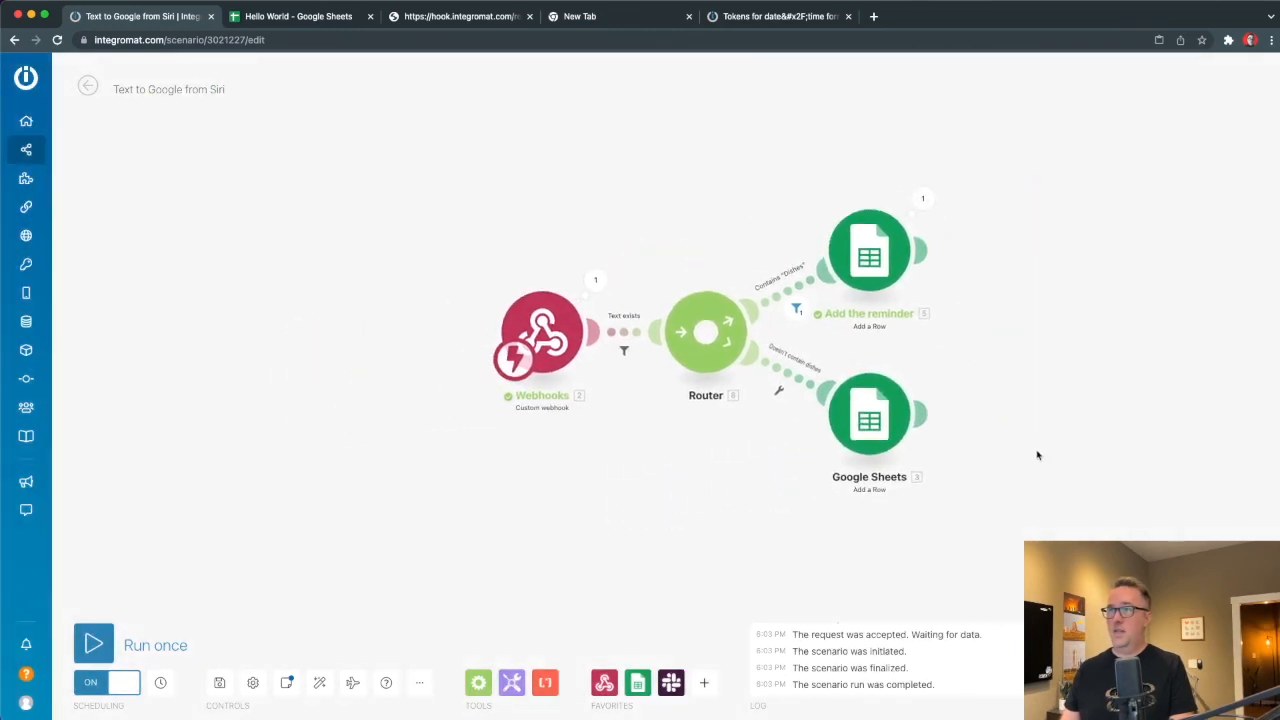
{"action": "double_click", "coordinate": [556, 449]}
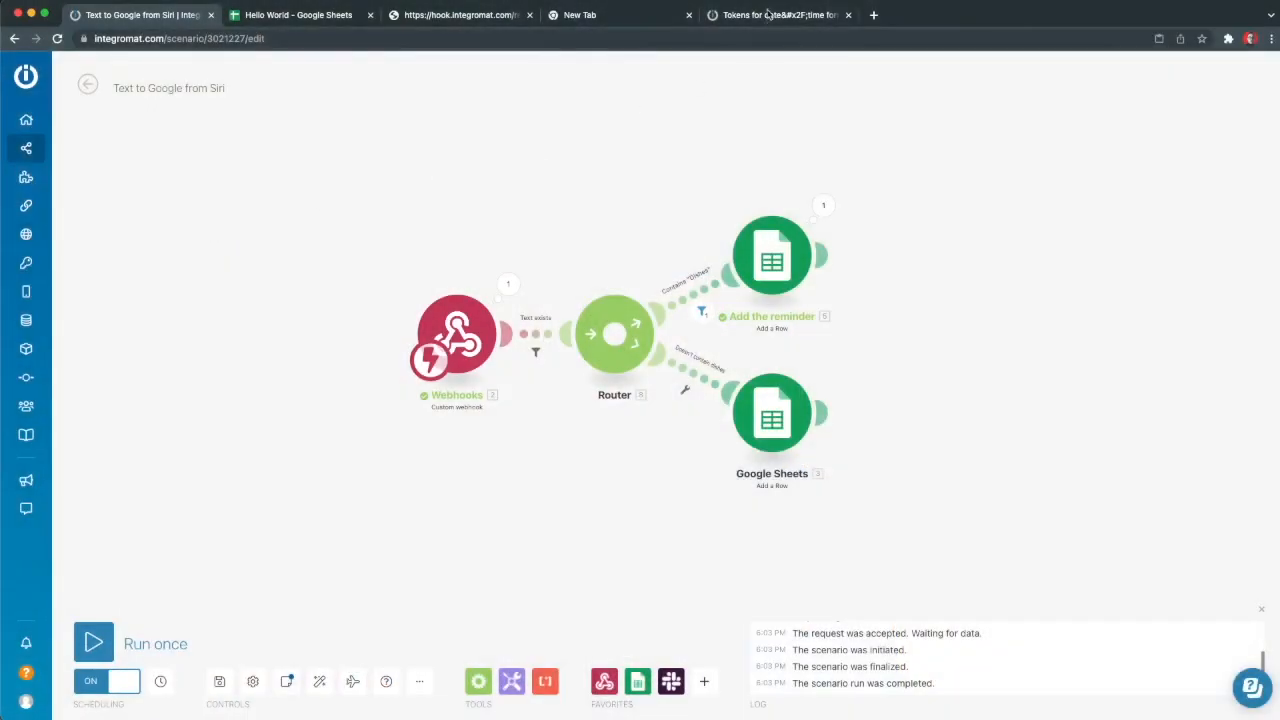
In a new tab, go to jakespirek.com's 'Submit & Vote on Ideas' page and scroll to the Video Topic Ideas form.
{"action": "left_click", "coordinate": [873, 15]}
{"action": "type", "text": "jake"}
{"action": "key", "text": "Return"}
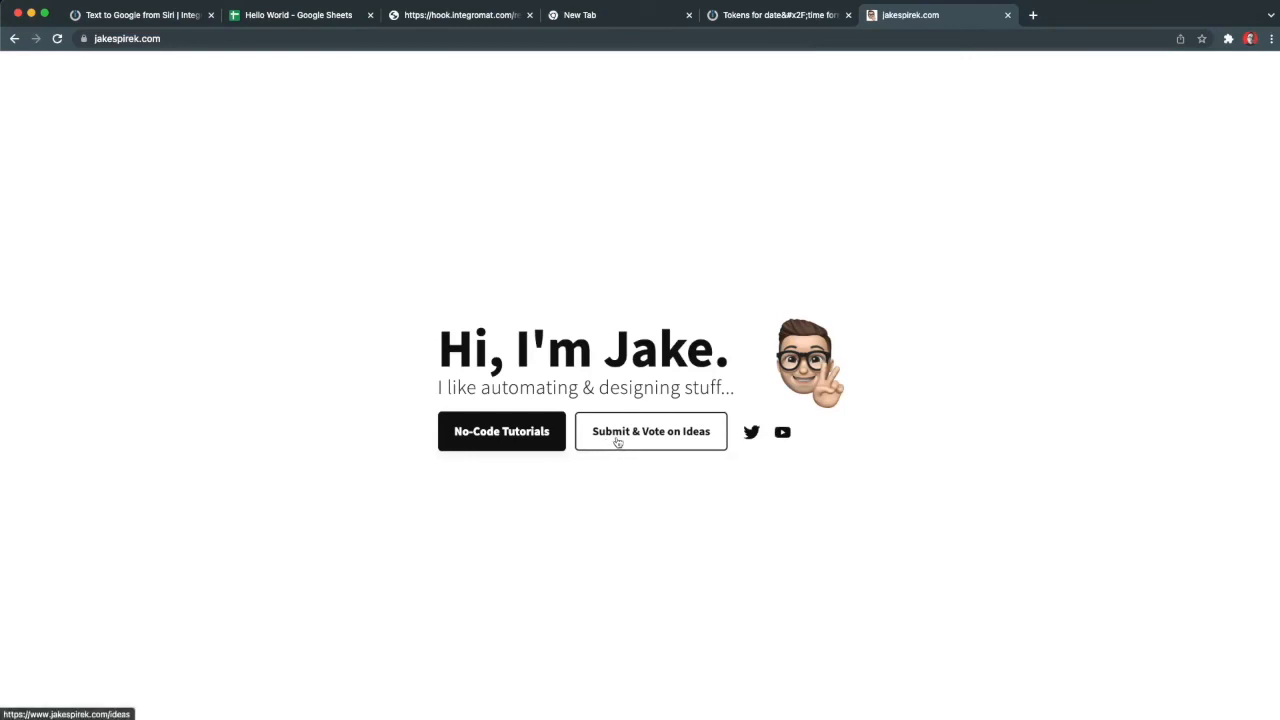
{"action": "left_click", "coordinate": [614, 443]}
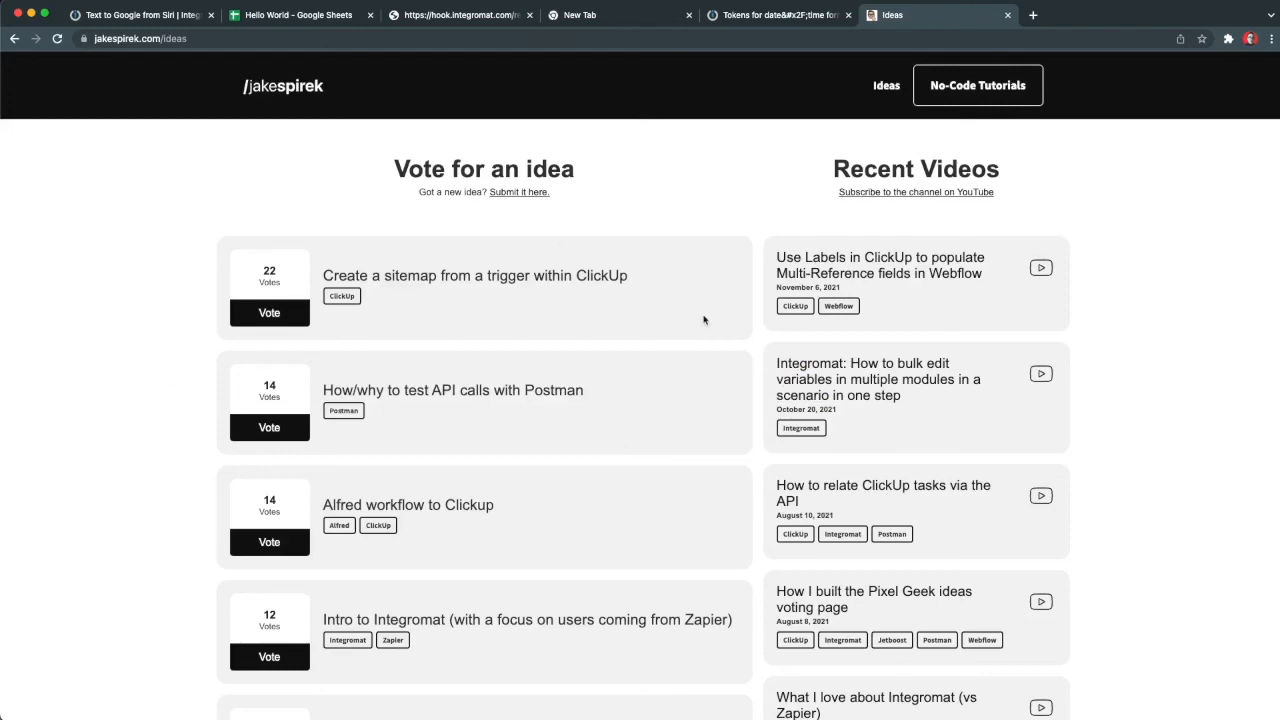
{"action": "scroll", "coordinate": [704, 320], "scroll_direction": "down", "scroll_amount": 20}
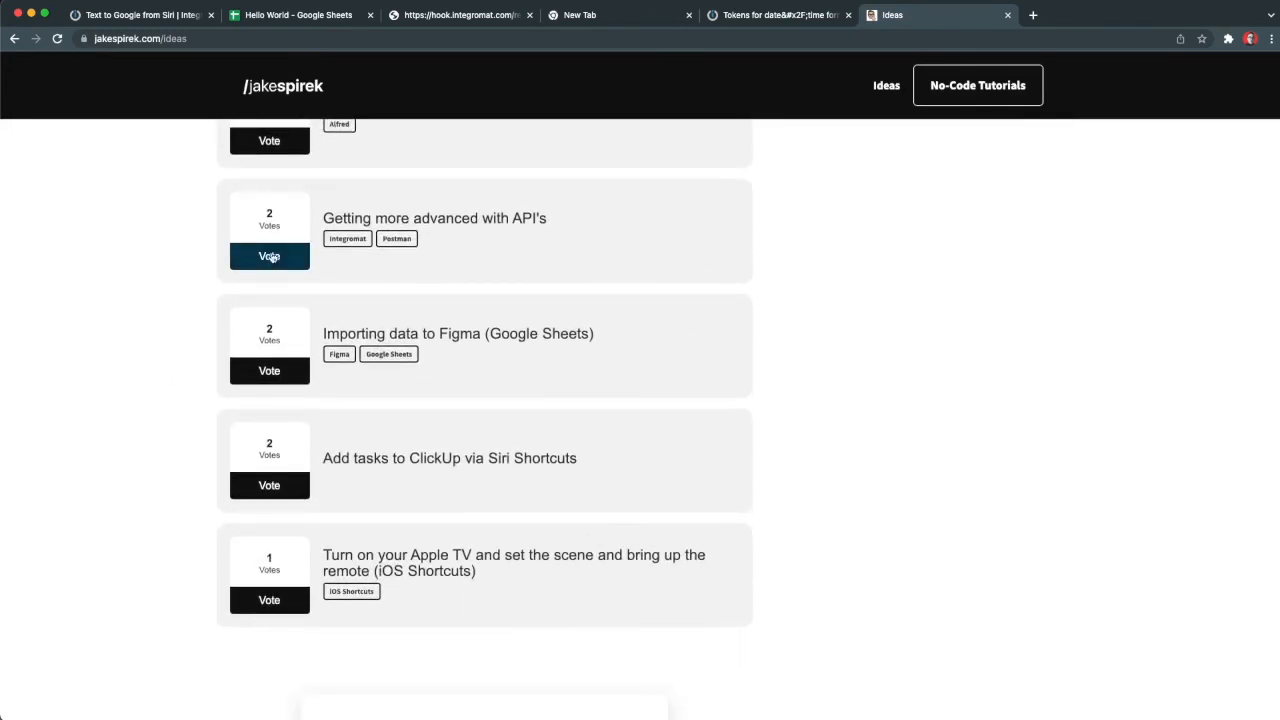
{"action": "scroll", "coordinate": [478, 430], "scroll_direction": "down", "scroll_amount": 5}
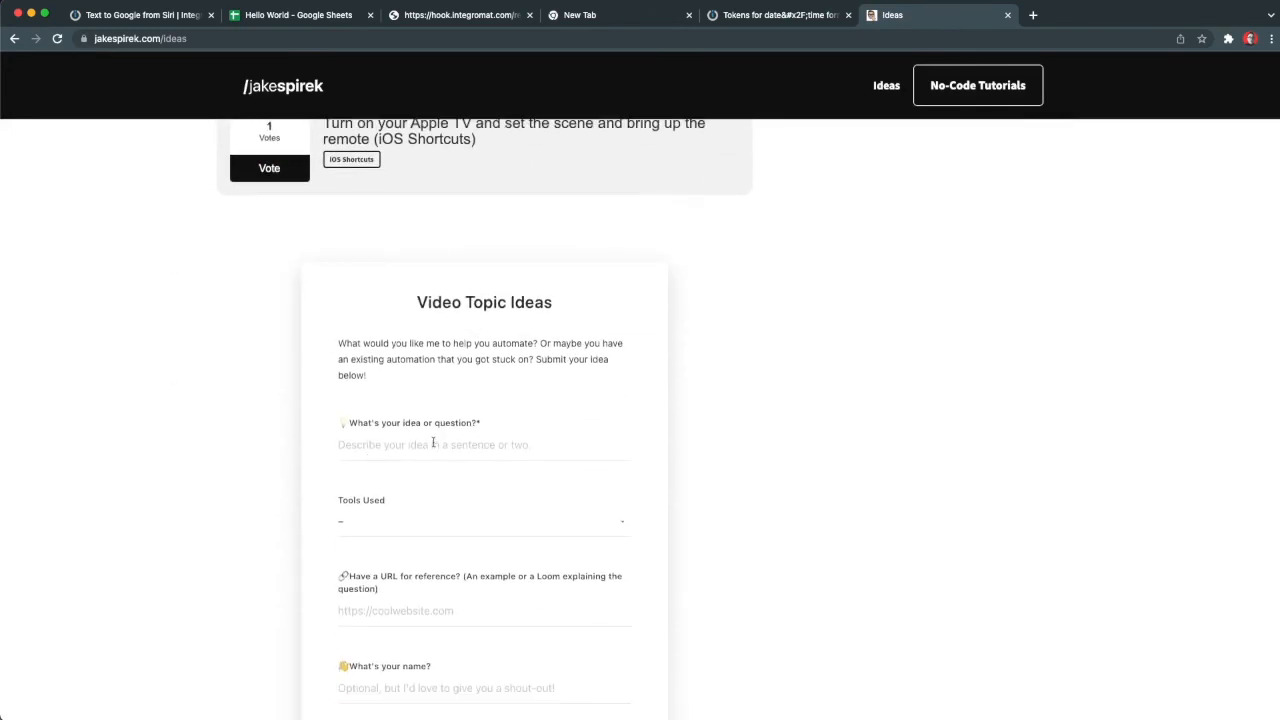
{"action": "scroll", "coordinate": [769, 491], "scroll_direction": "down", "scroll_amount": 2}
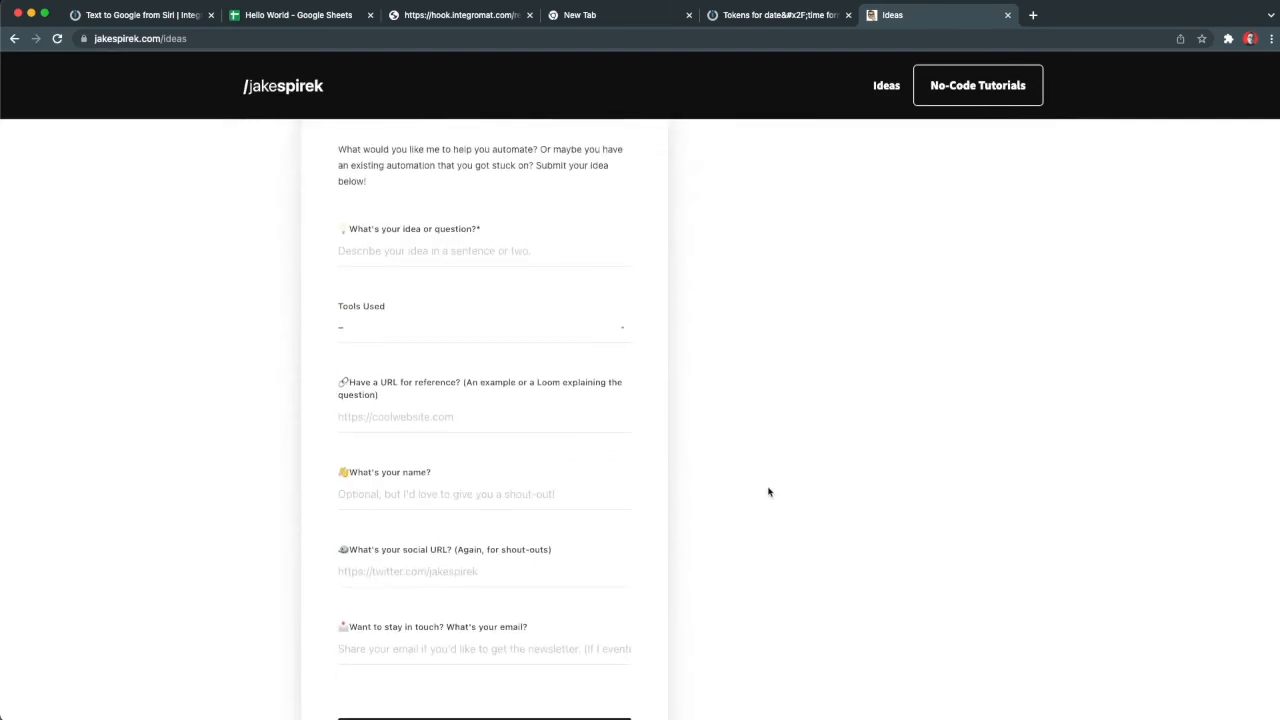